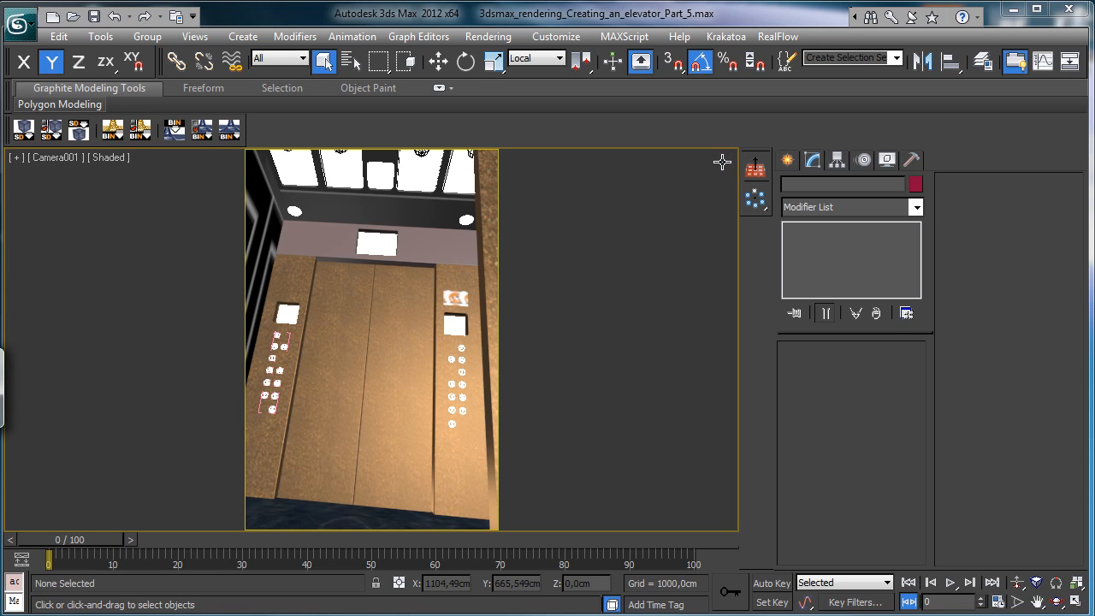
Step: Open the render setup and assign V-Ray Adv 2.10.01 as the production renderer
left_click_drag(831, 74, 709, 74)
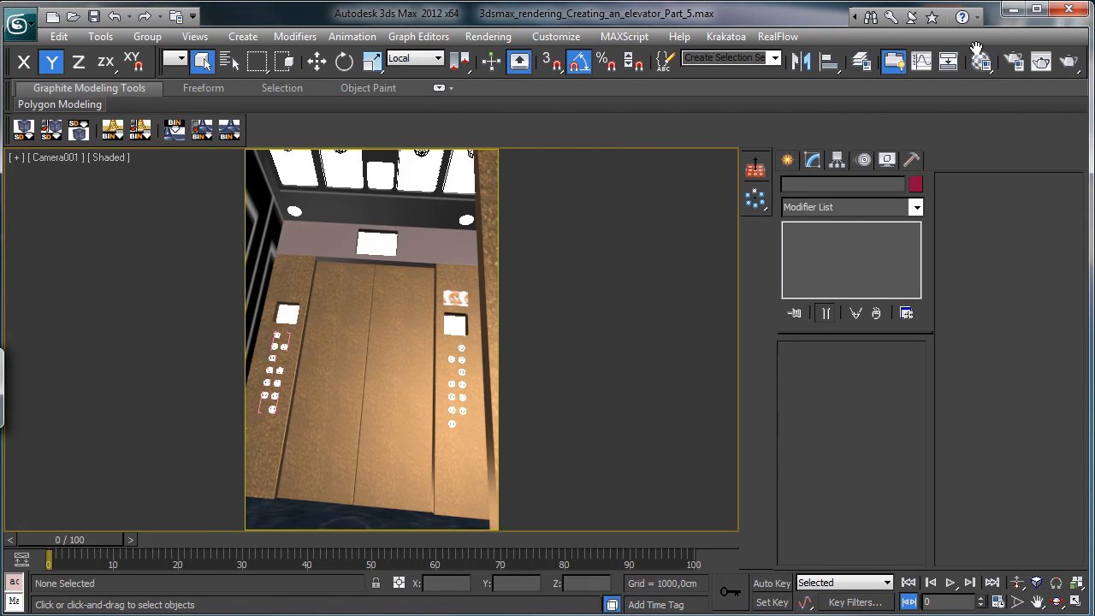
left_click(1014, 62)
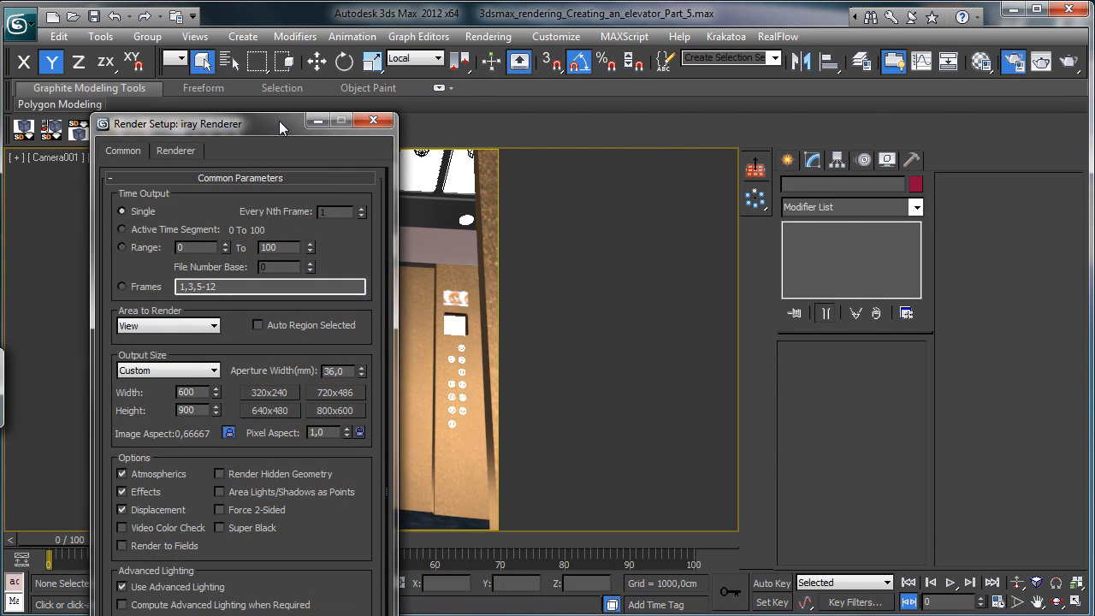
left_click_drag(279, 115, 810, 19)
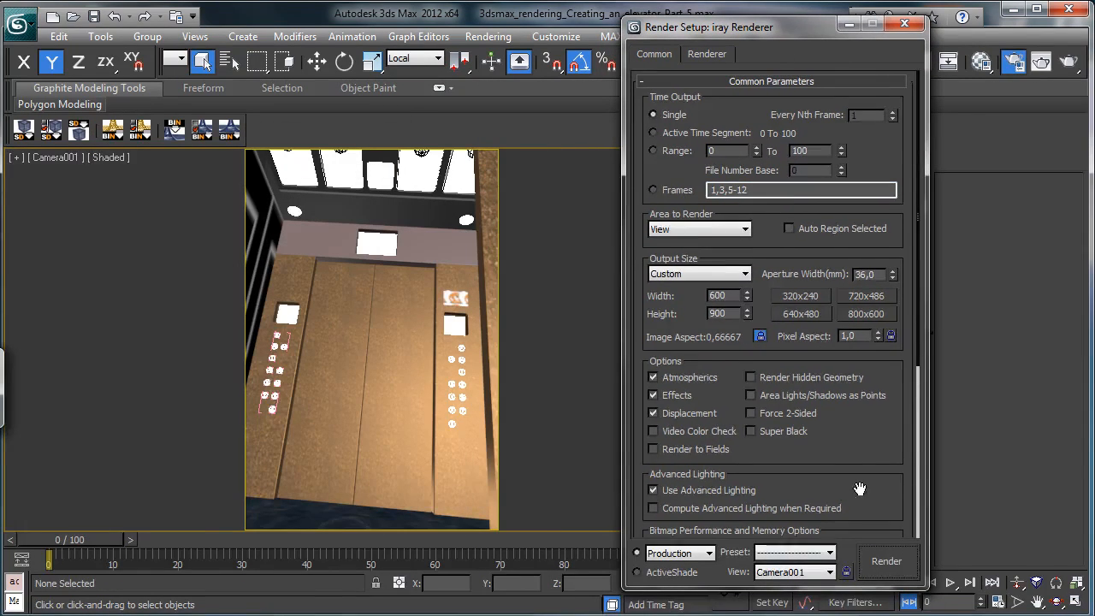
scroll(813, 466, "down", 5)
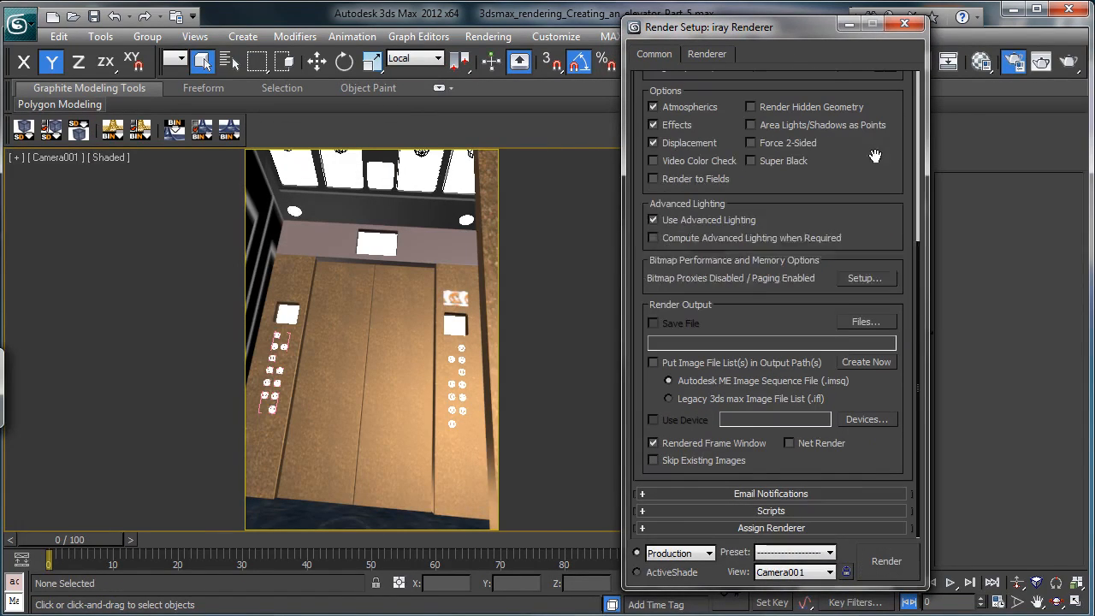
left_click(830, 527)
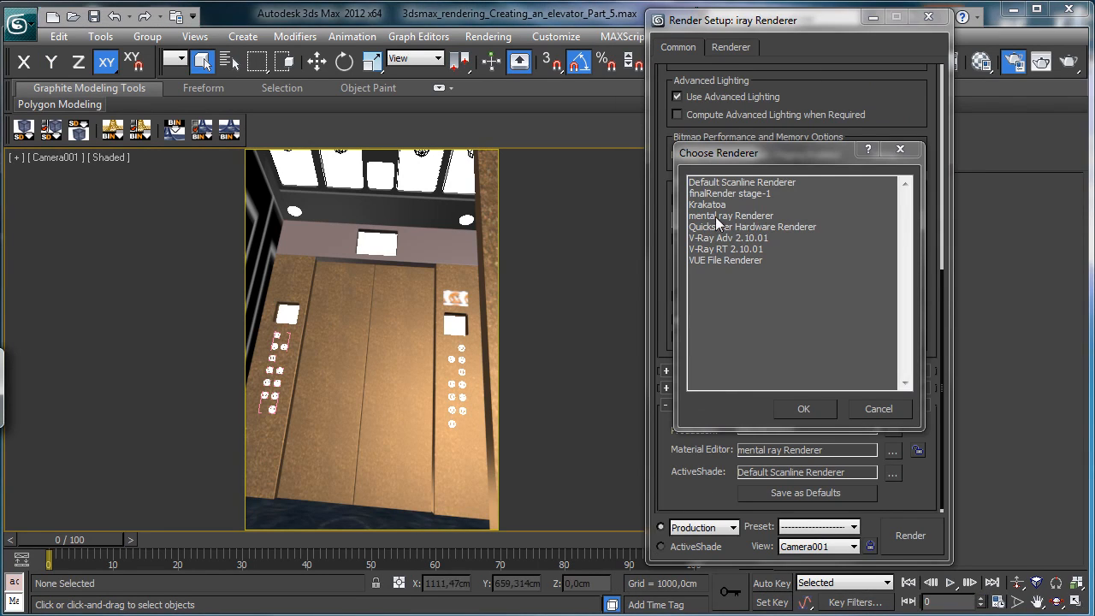
left_click(729, 239)
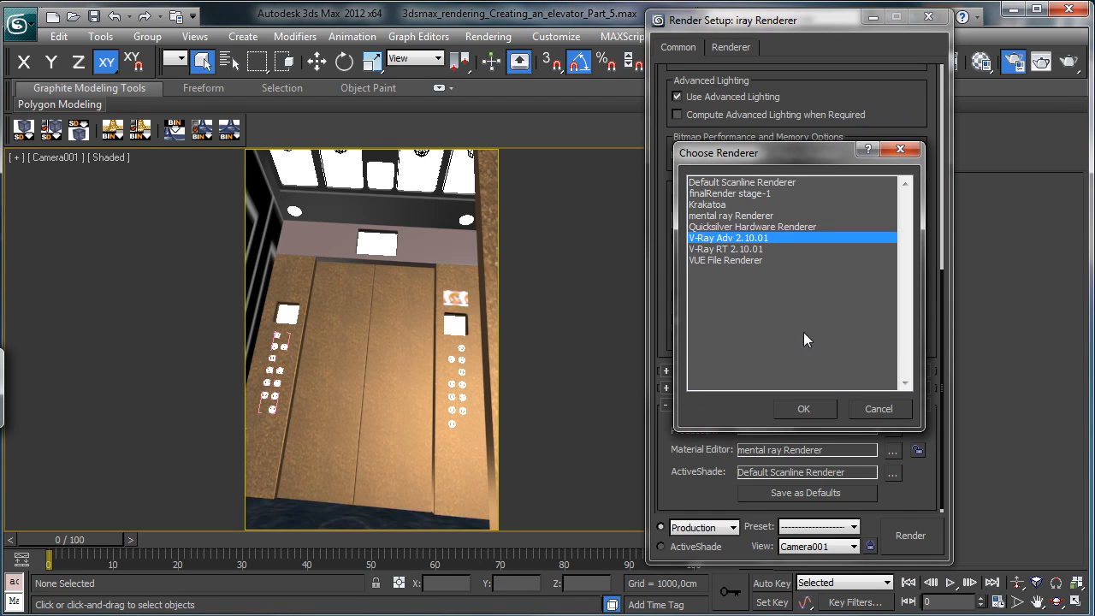
left_click(822, 402)
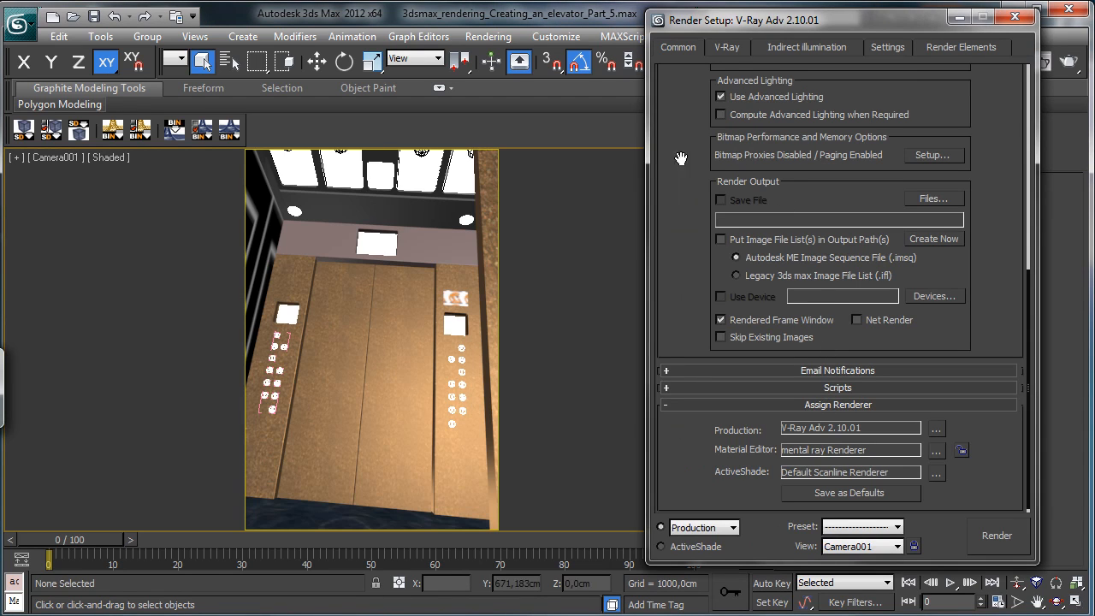
Step: Reduce the render output width to 450 while keeping the image aspect locked
left_click_drag(687, 203, 687, 496)
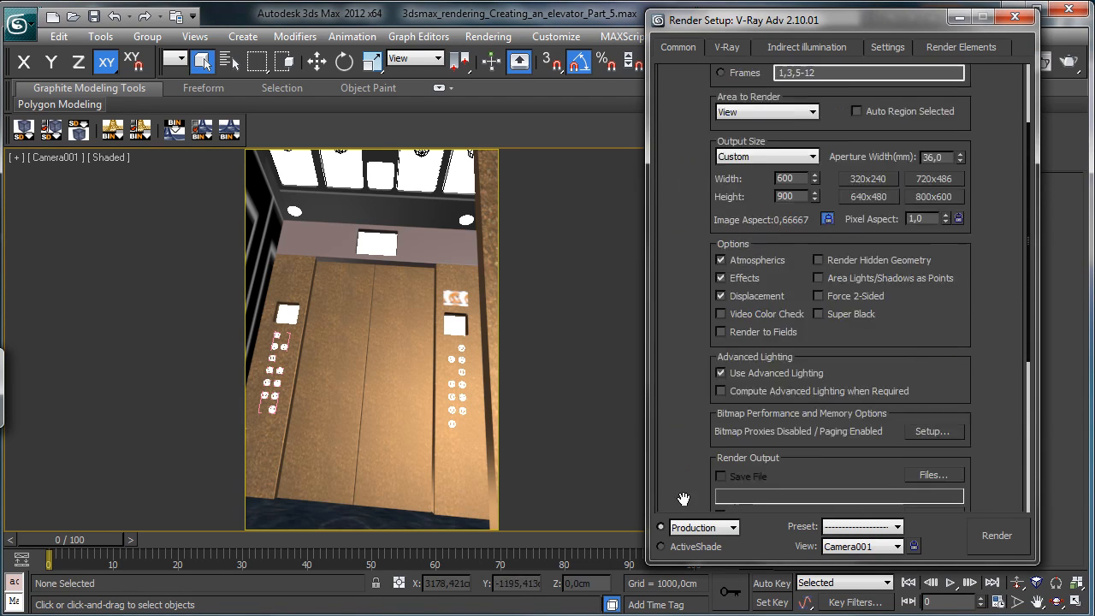
scroll(691, 356, "up", 3)
double_click(788, 288)
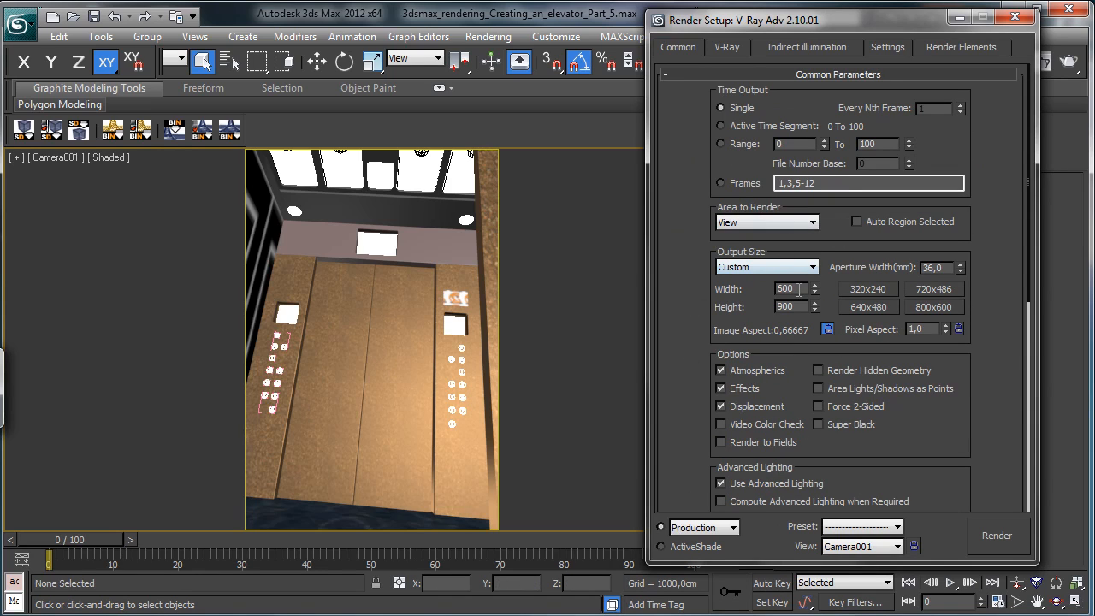
type("500")
key("Return")
type("450")
key("Return")
Step: Set the V-Ray image sampler type to Fixed and check the fixed image sampler's settings
left_click(727, 48)
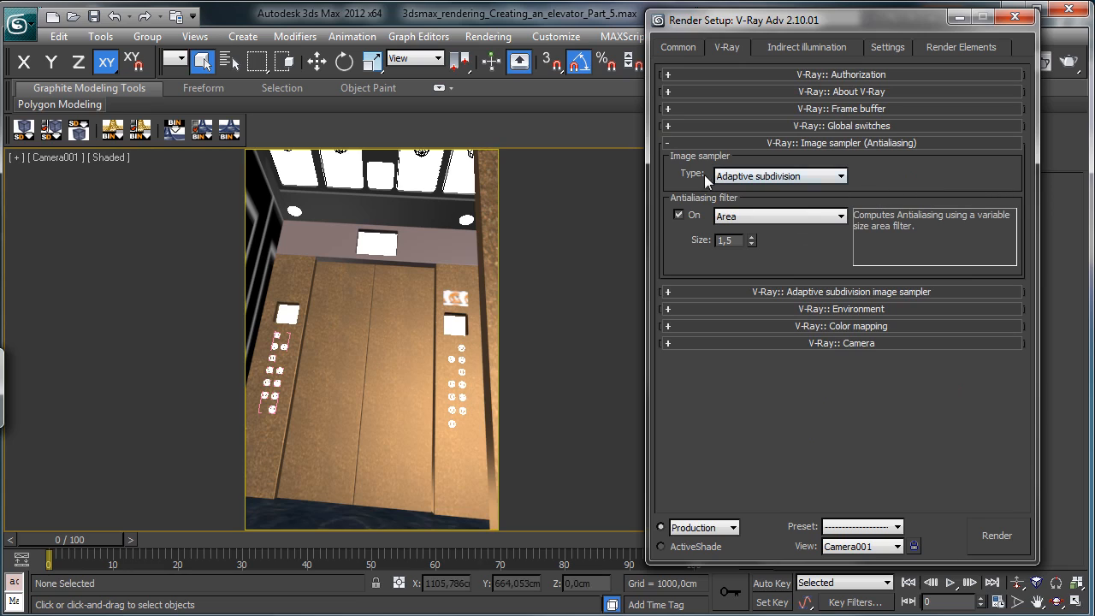
left_click(759, 293)
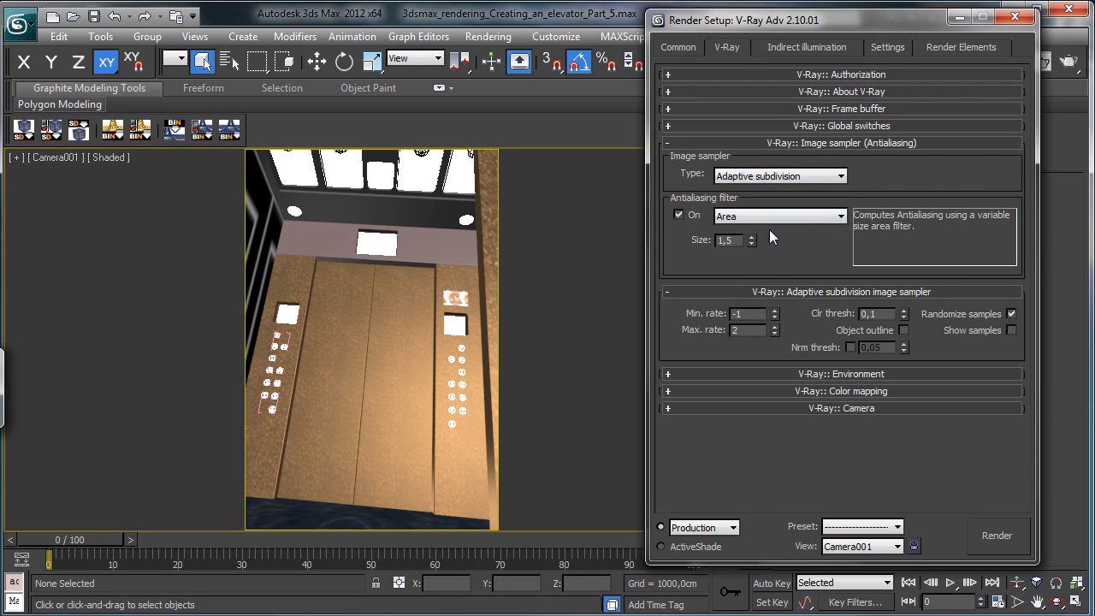
left_click(771, 176)
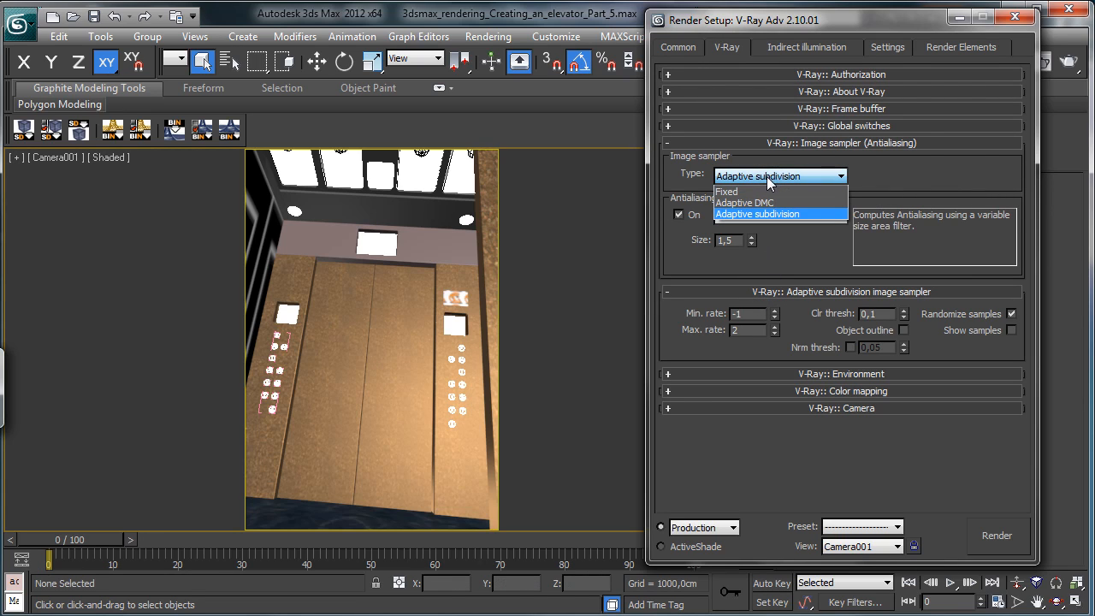
left_click(747, 193)
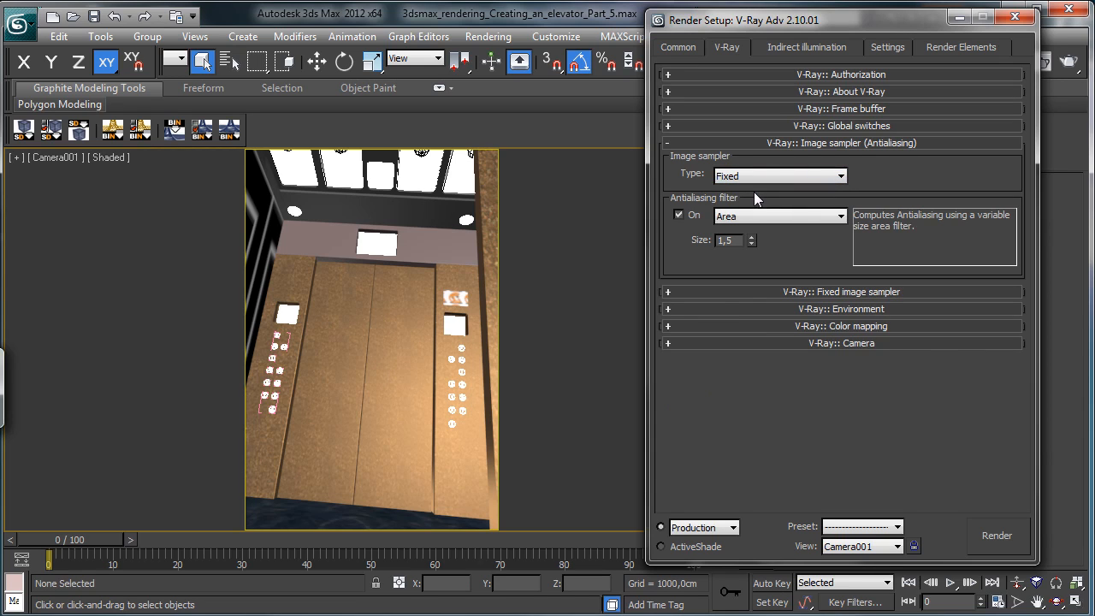
left_click(743, 291)
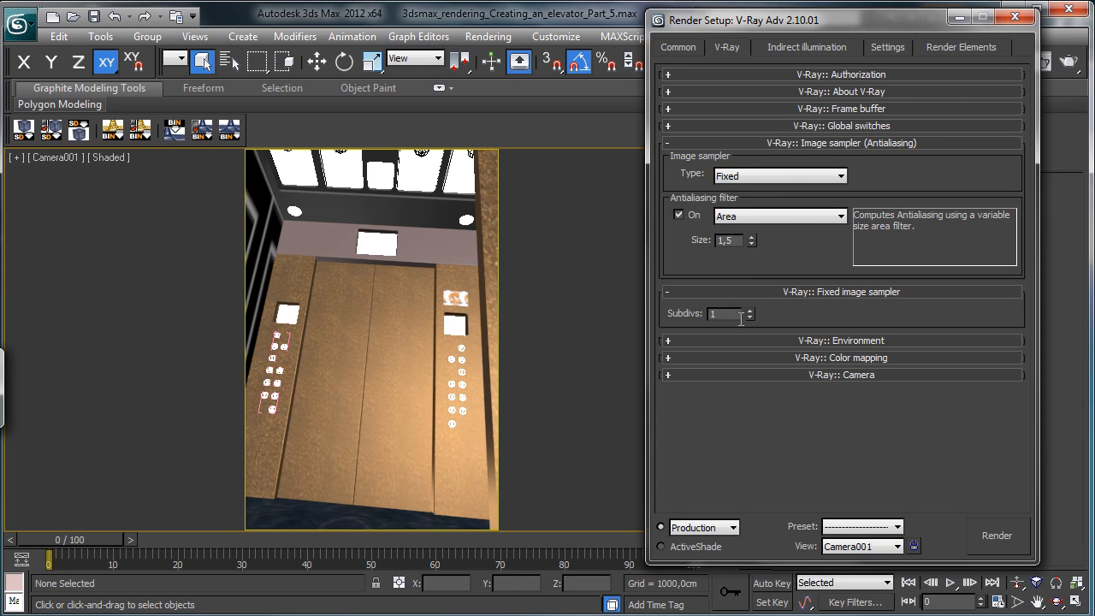
left_click(736, 293)
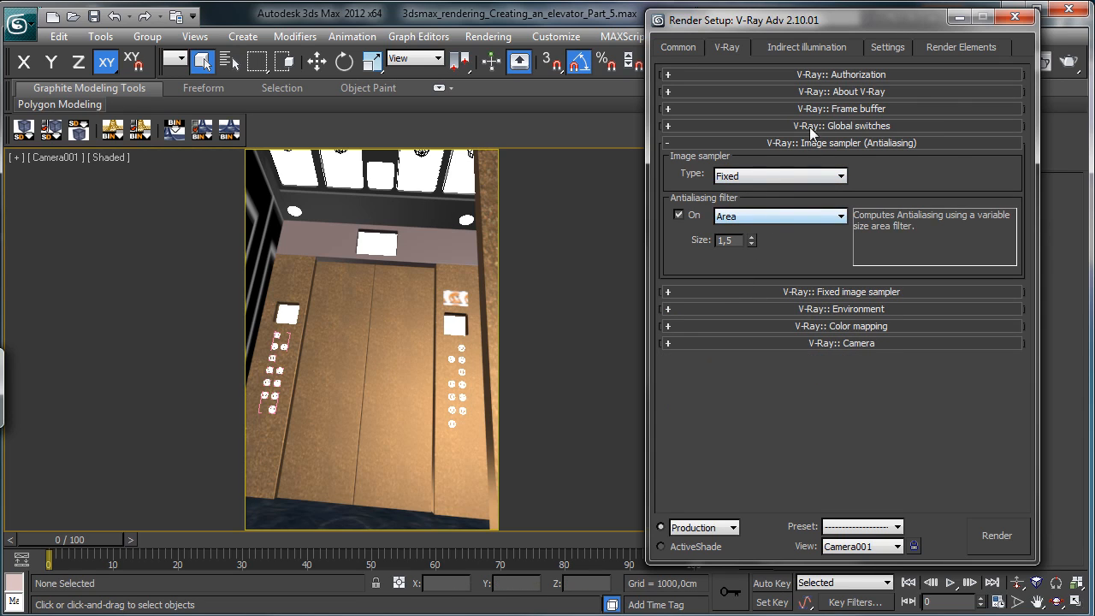
Step: Turn off Maps in the V-Ray global switches and minimise the render setup
left_click(886, 126)
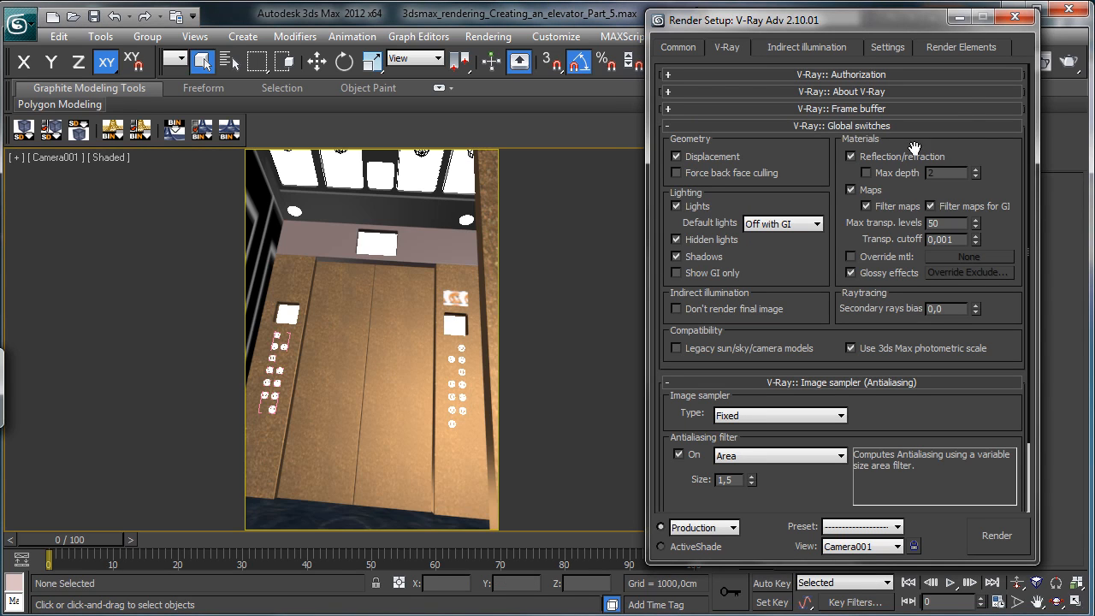
left_click(850, 190)
left_click(959, 16)
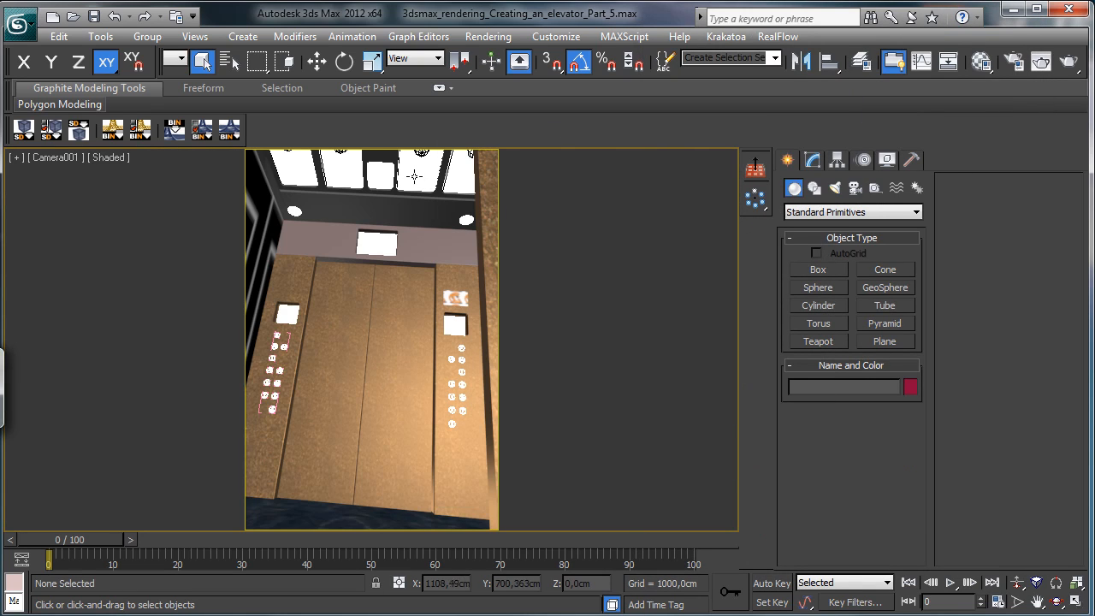
Step: Hold the current scene state as a temporary backup
left_click(101, 36)
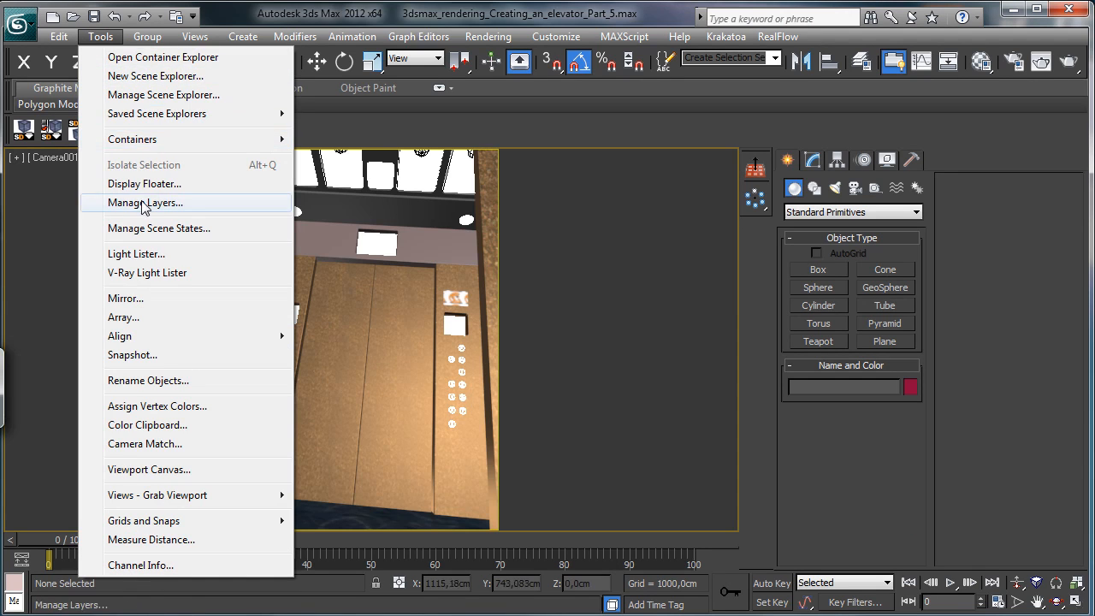
mouse_move(59, 36)
left_click(90, 103)
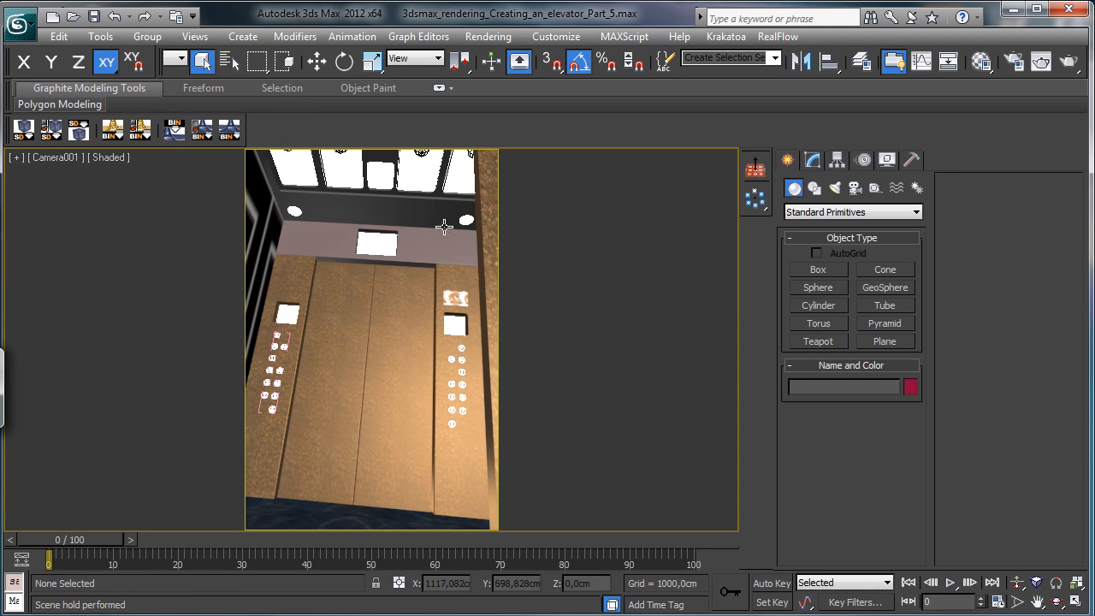
Step: Select the Roof_Lamp object in the camera view and make the Lamp material active in the Material Editor
left_click(421, 174)
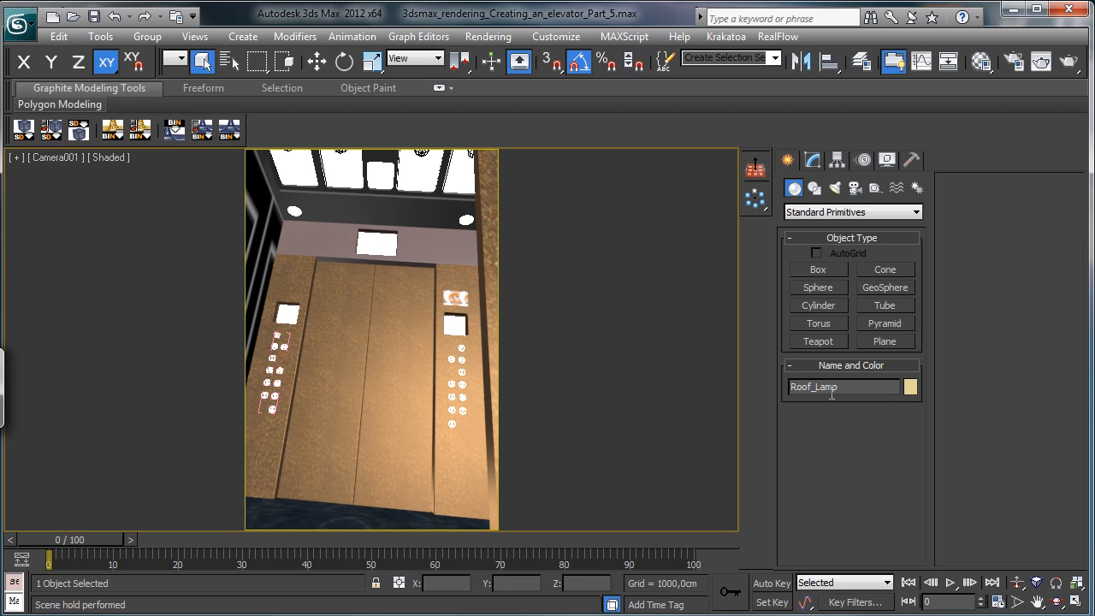
key("m")
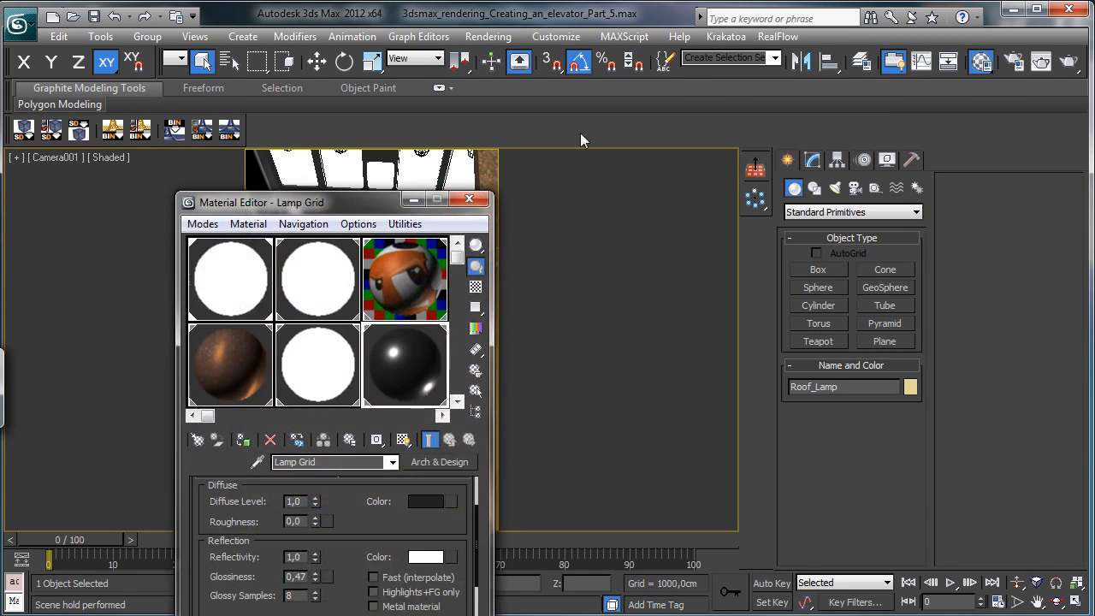
left_click_drag(390, 197, 685, 26)
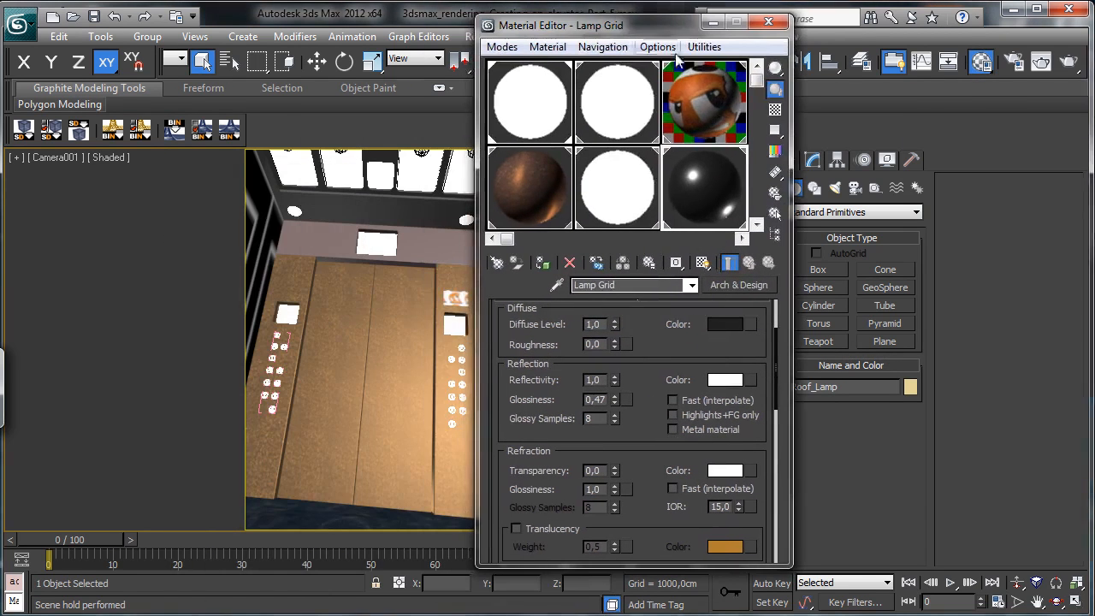
left_click(639, 116)
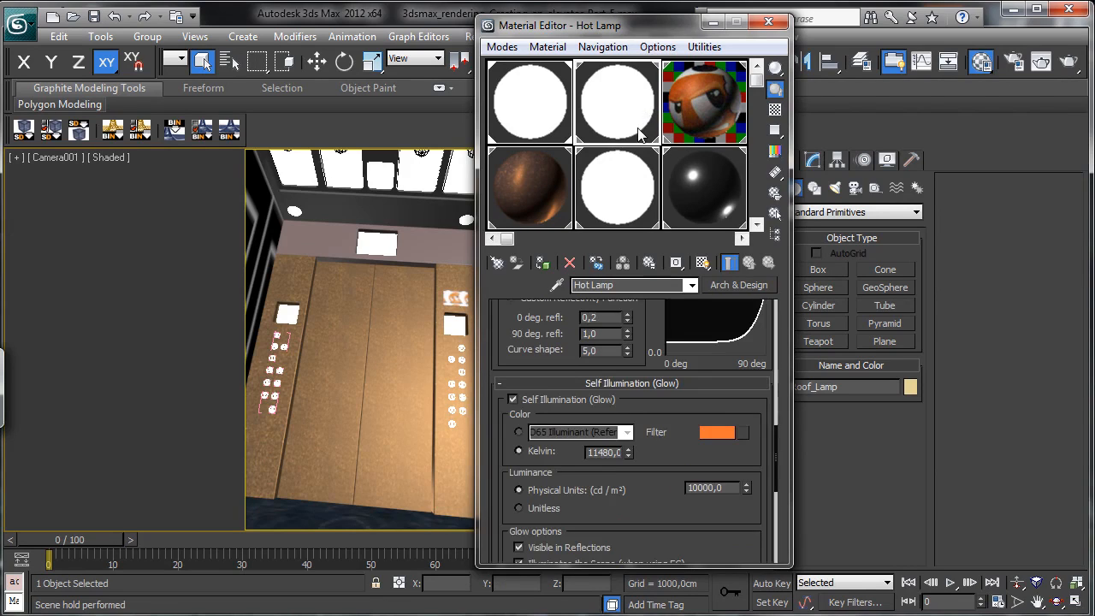
left_click(524, 114)
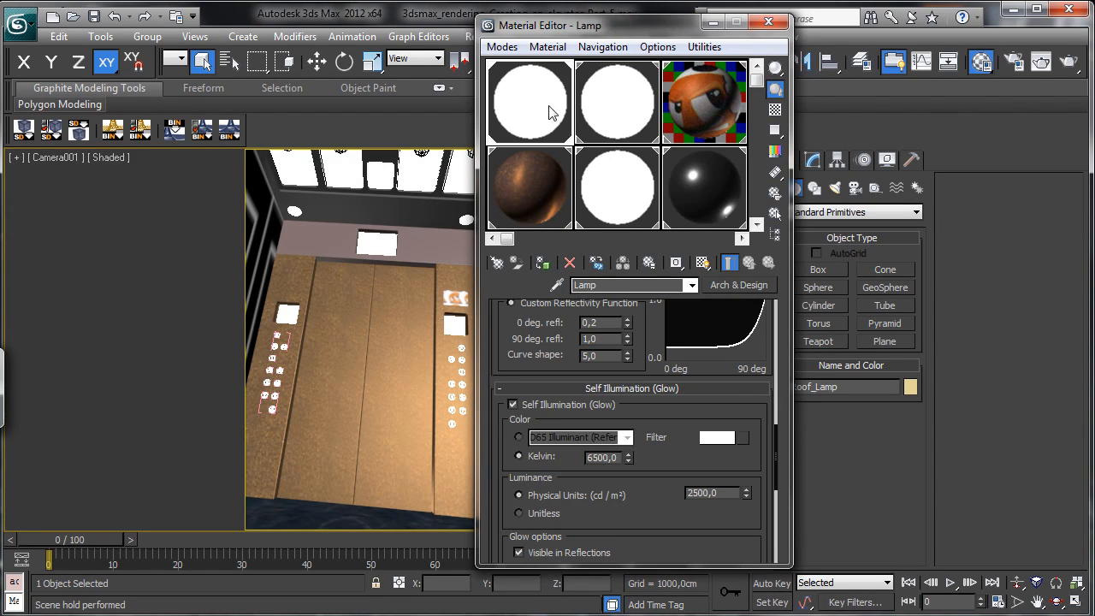
scroll(648, 323, "up", 10)
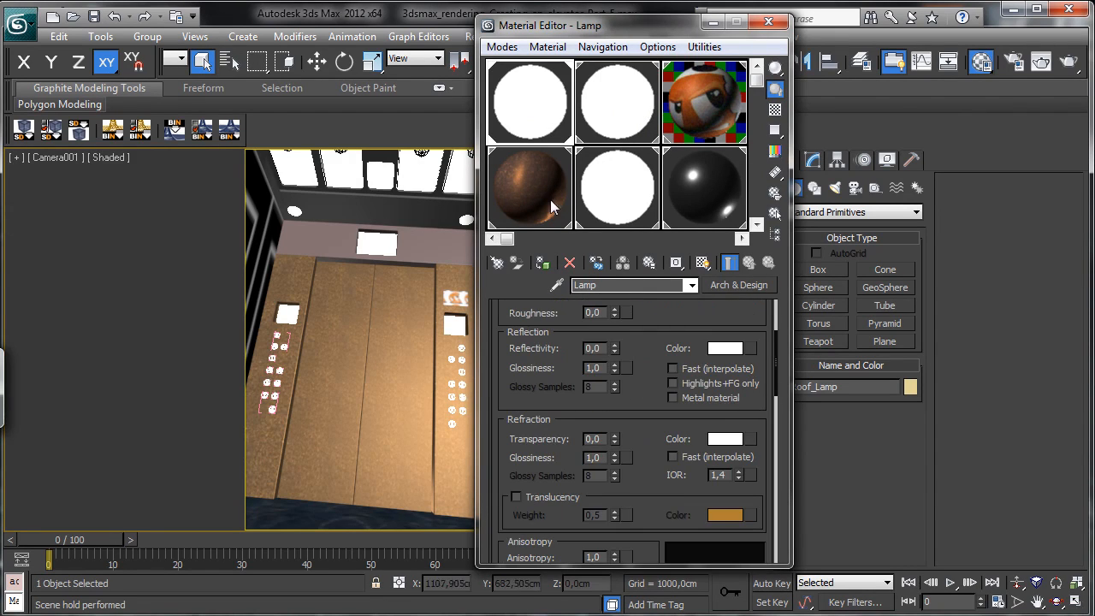
Step: Change the Lamp material from Arch & Design to VRayLightMtl
left_click(738, 284)
left_click_drag(759, 229, 752, 32)
left_click(674, 407)
left_click(694, 96)
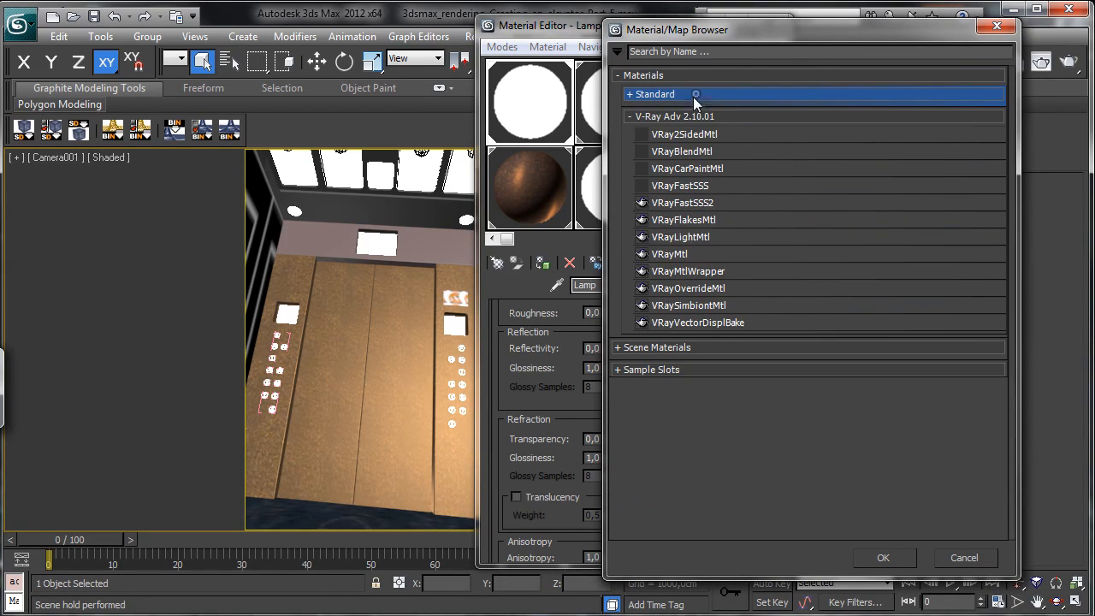
left_click(690, 237)
left_click(881, 557)
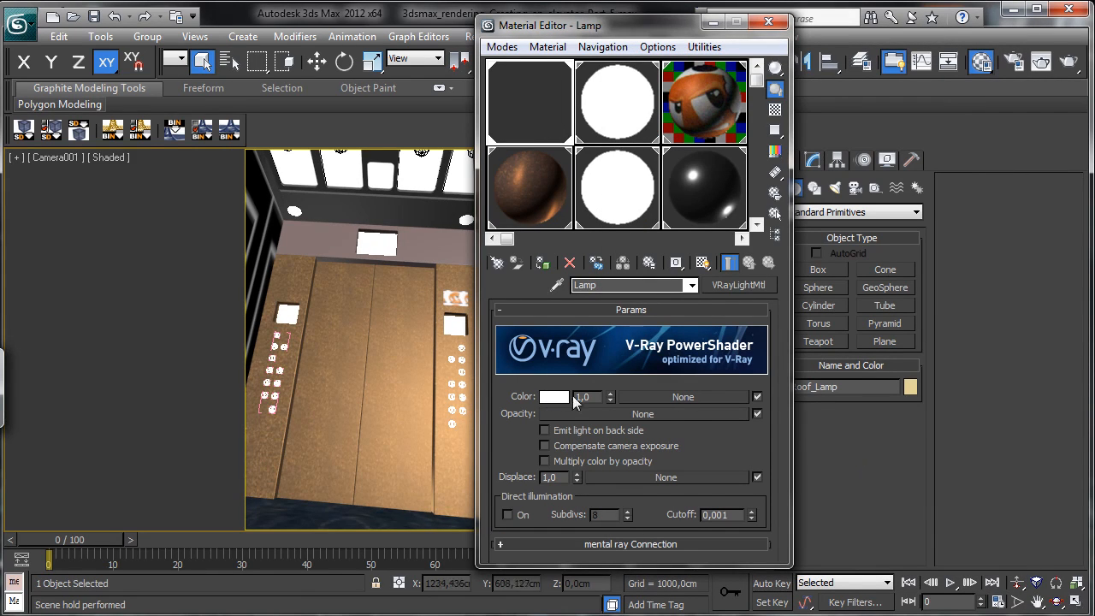
left_click(684, 397)
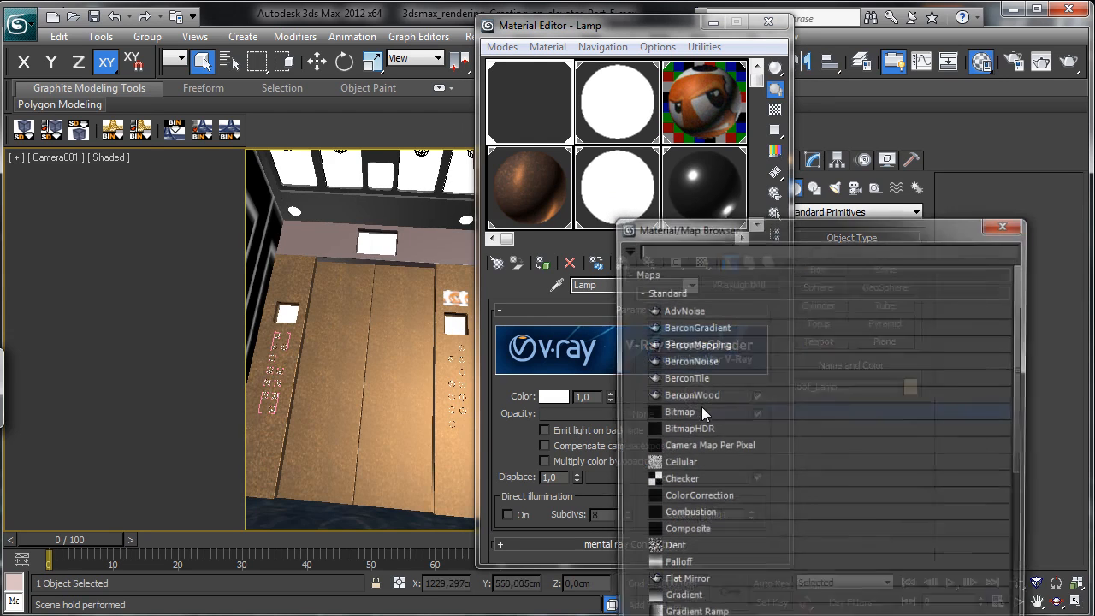
left_click_drag(770, 224, 762, 69)
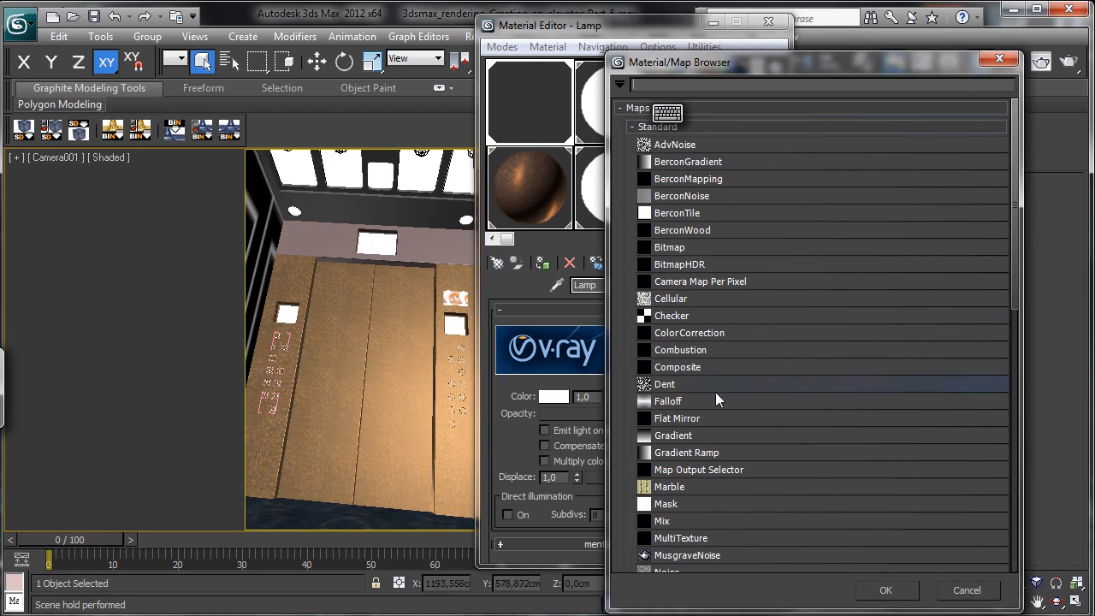
left_click(966, 590)
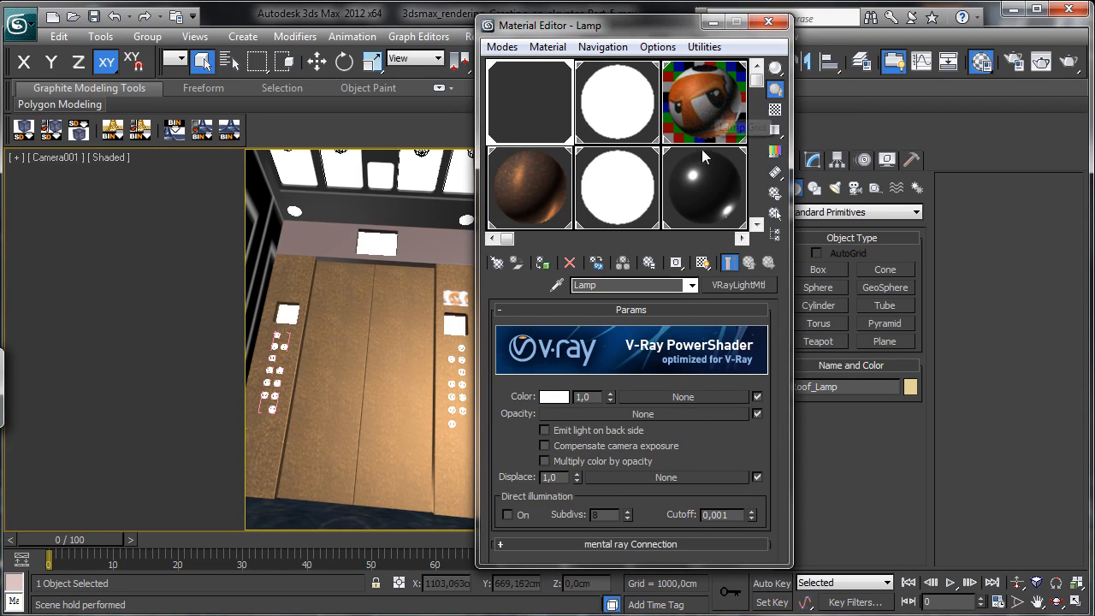
Step: Change the unused 04 - Default material in the Material Editor from Standard to VRayMtl
middle_click_drag(701, 149, 514, 153)
left_click(555, 170)
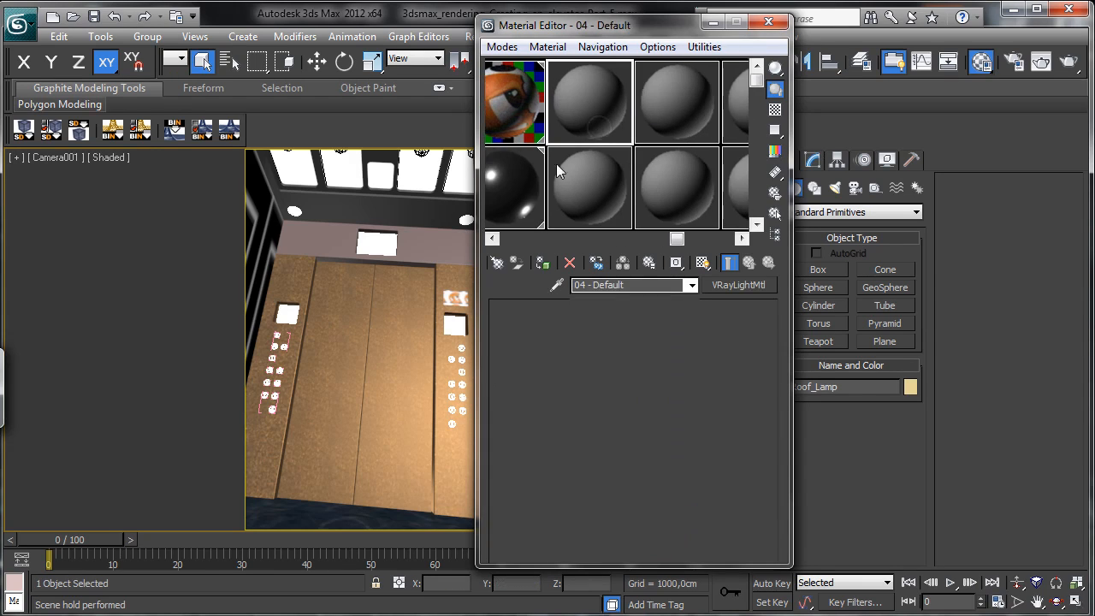
scroll(544, 137, "down", 1)
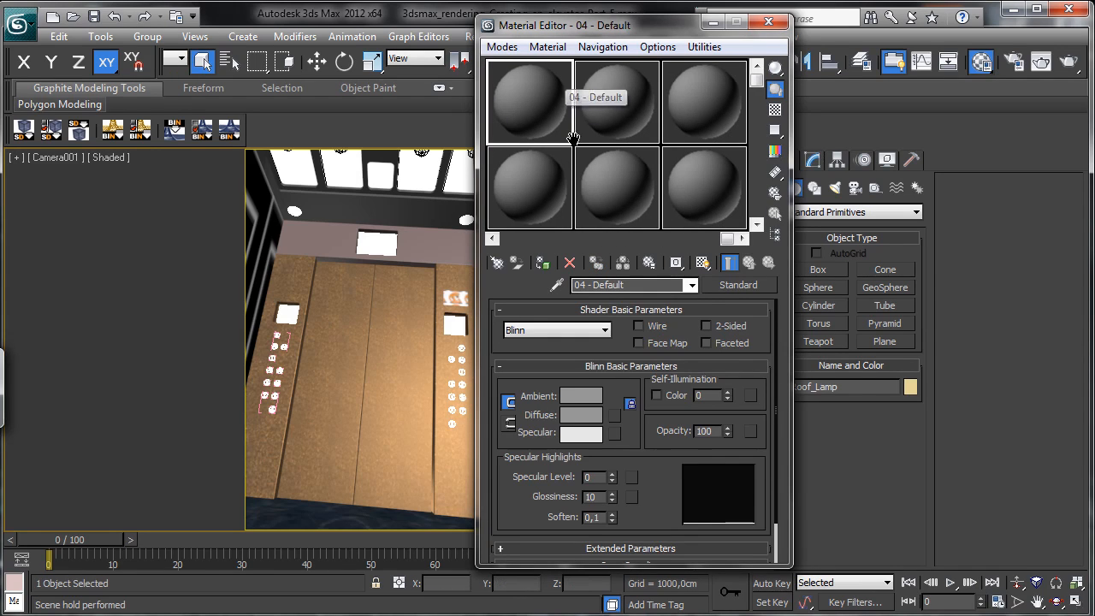
left_click(731, 286)
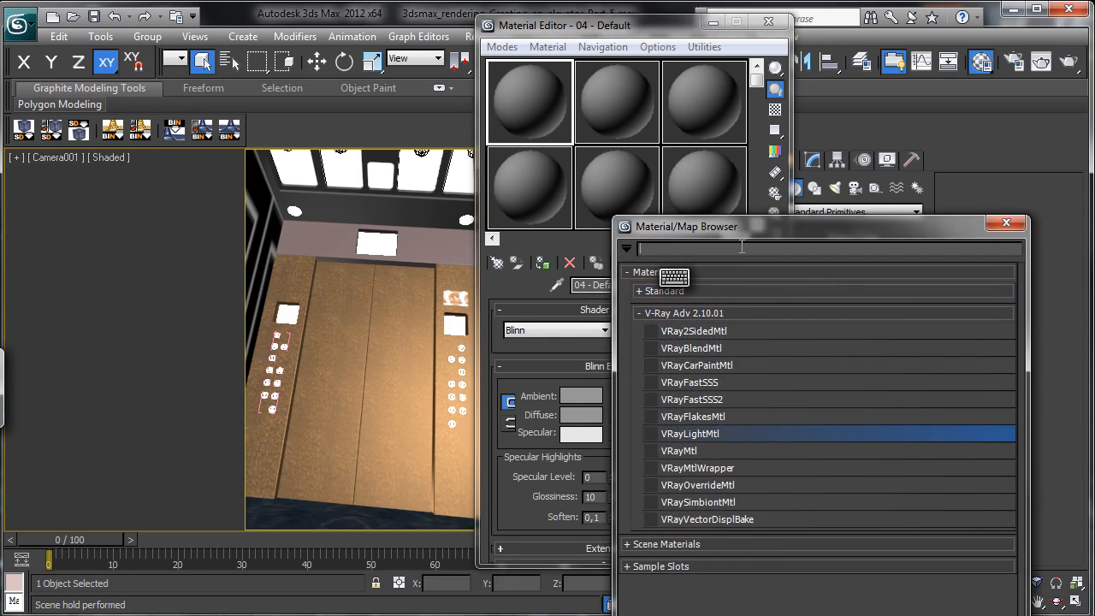
left_click_drag(740, 230, 764, 110)
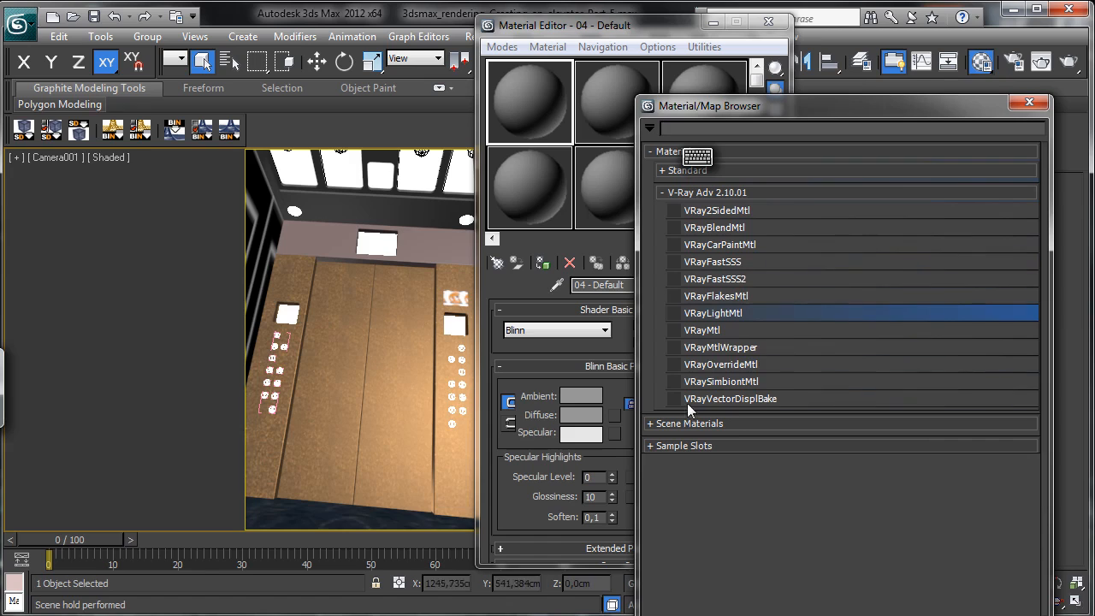
left_click(732, 173)
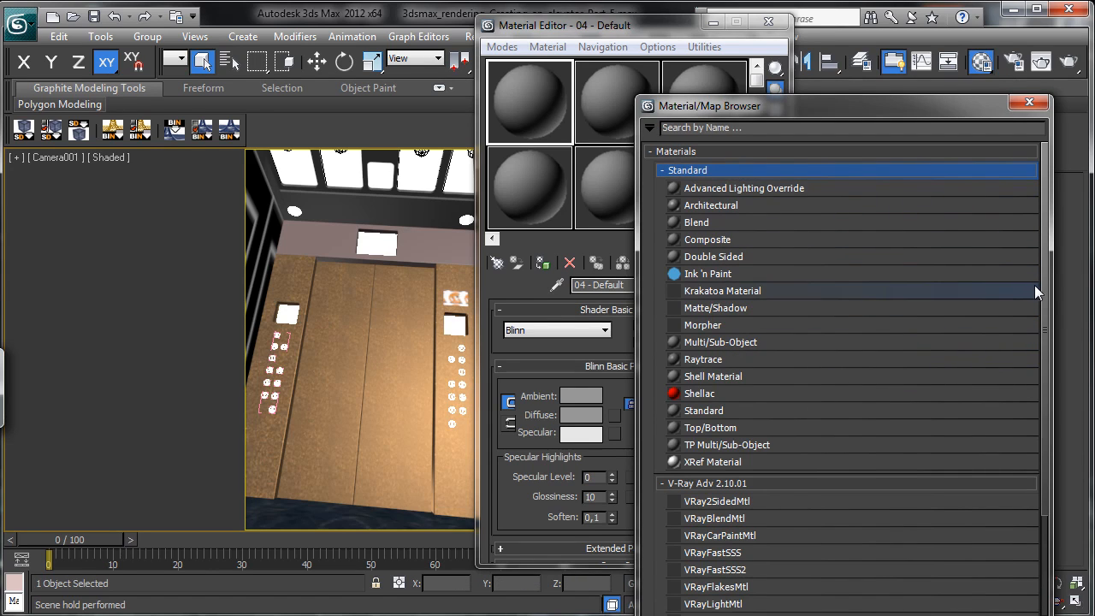
scroll(1042, 287, "down", 3)
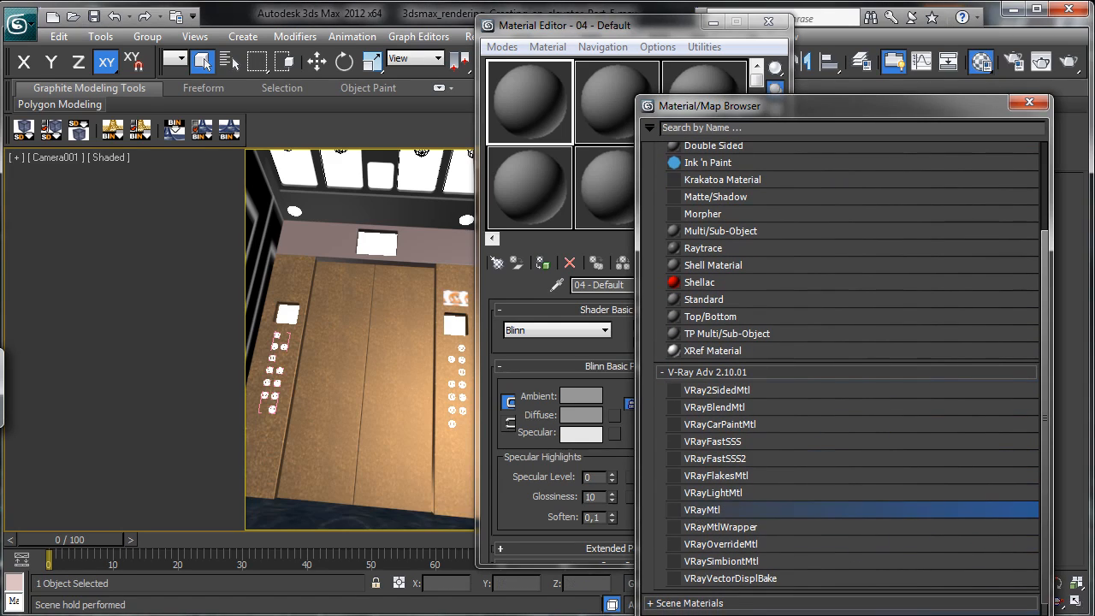
double_click(701, 510)
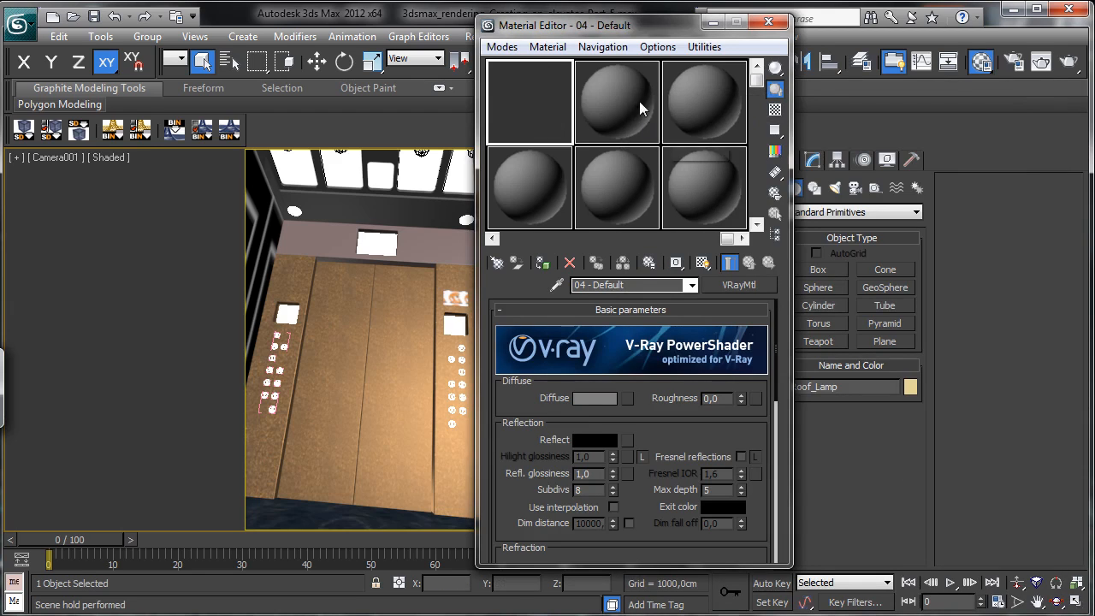
Step: Lock the Material Editor renderer to the production renderer, V-Ray Adv 2.10.01, and close the render setup
left_click(1016, 64)
left_click(689, 48)
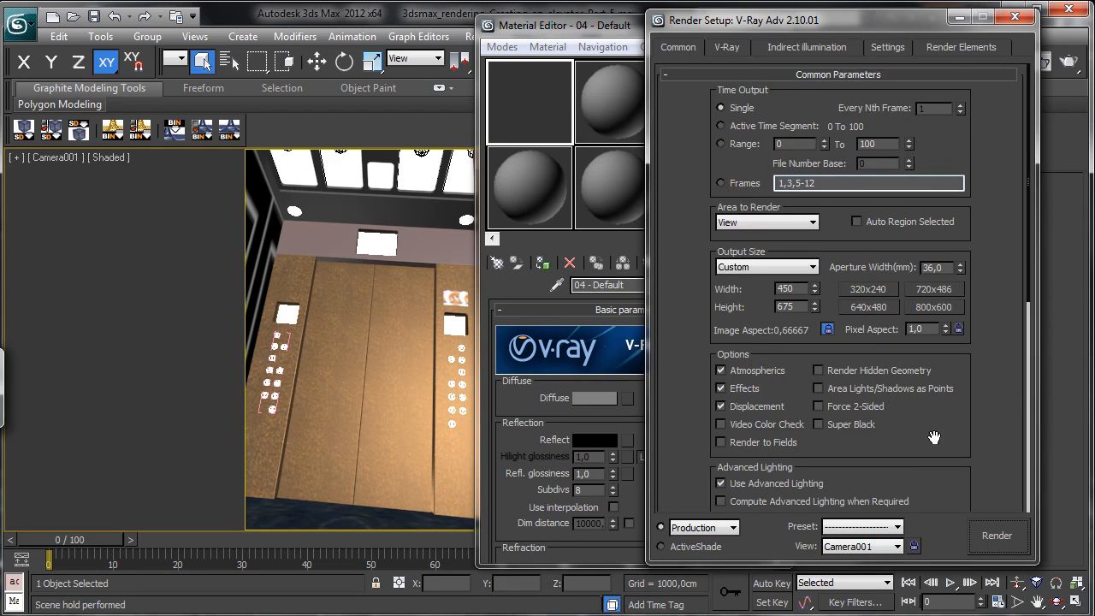
scroll(930, 438, "down", 10)
left_click(937, 446)
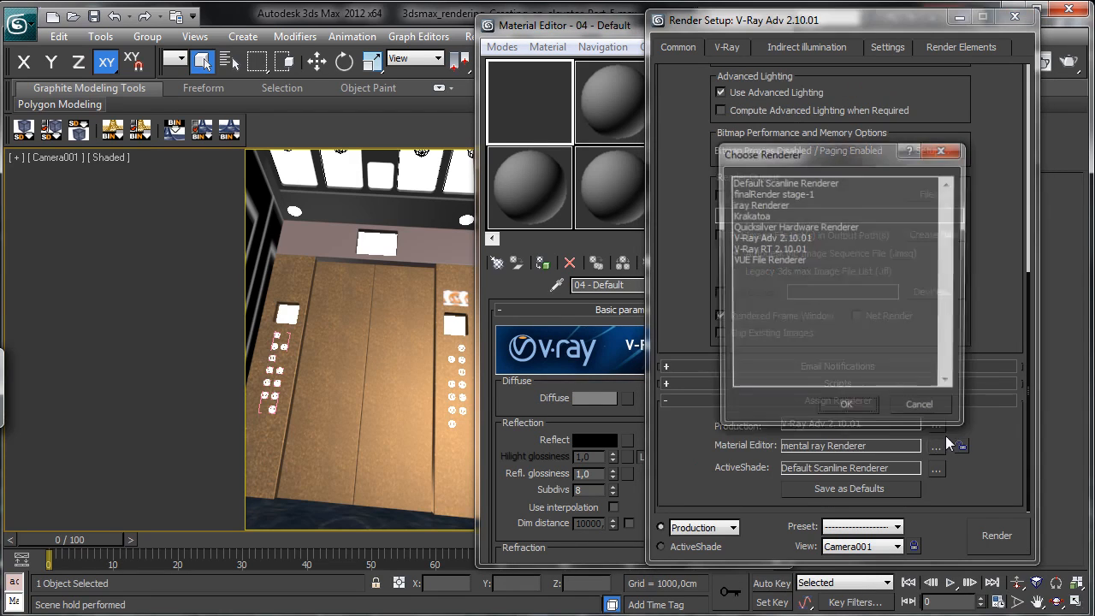
left_click(941, 405)
left_click(960, 445)
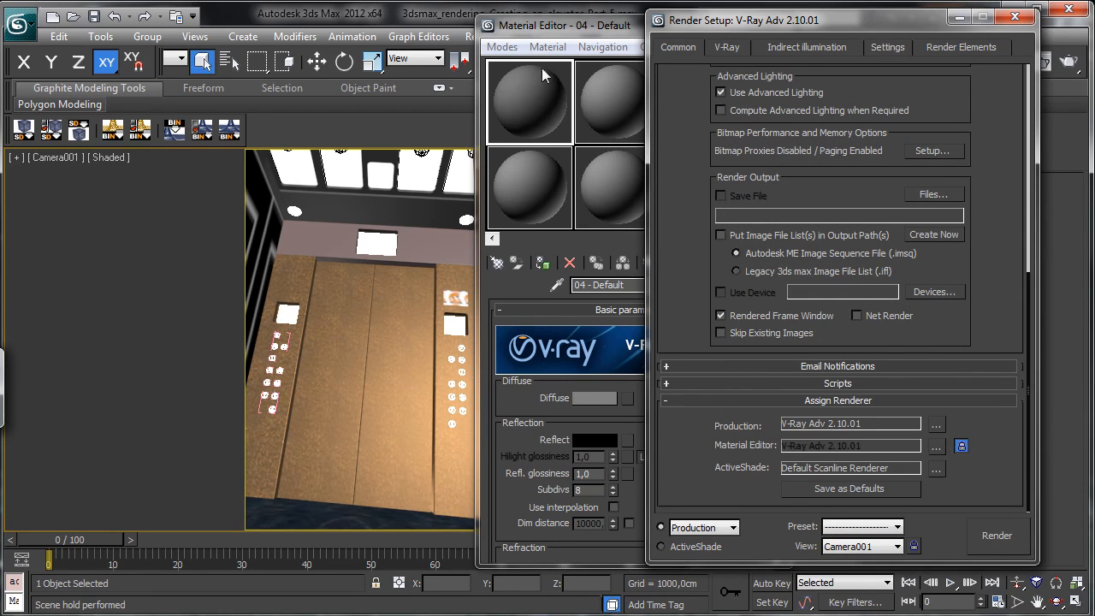
left_click(1014, 18)
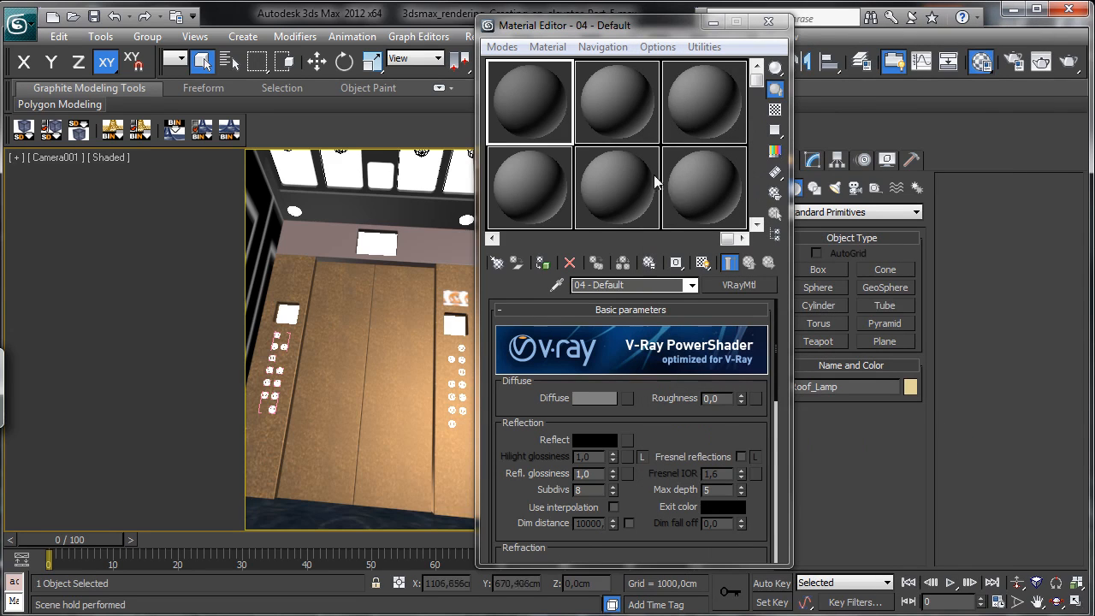
Step: Try the grey 04 - Default material on the selected Roof_Lamp and make the Lamp material active again
left_click(542, 262)
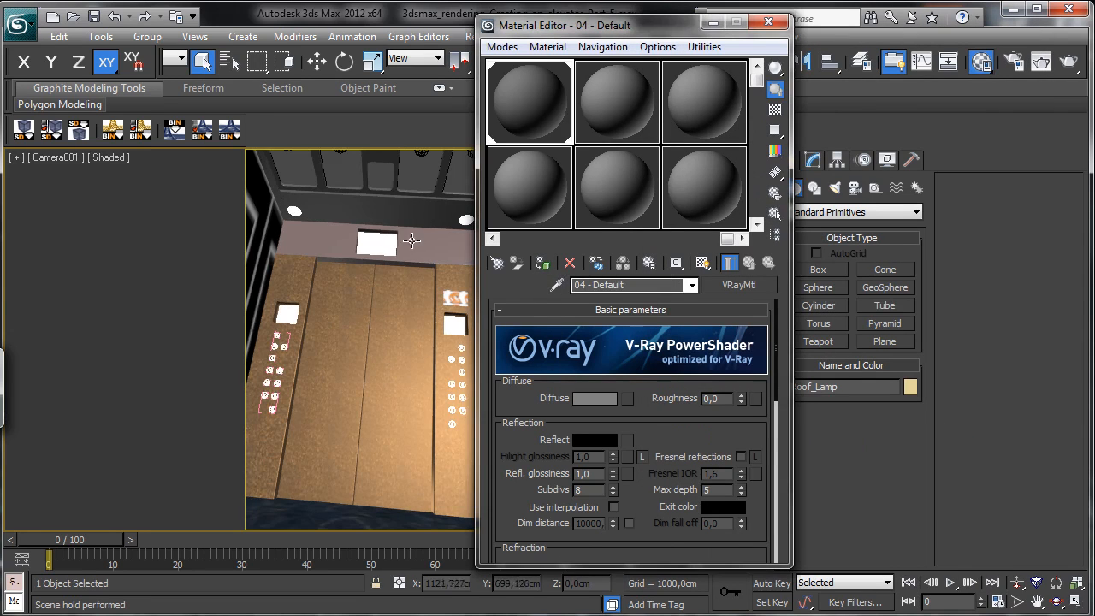
middle_click_drag(569, 145, 872, 163)
left_click(557, 97)
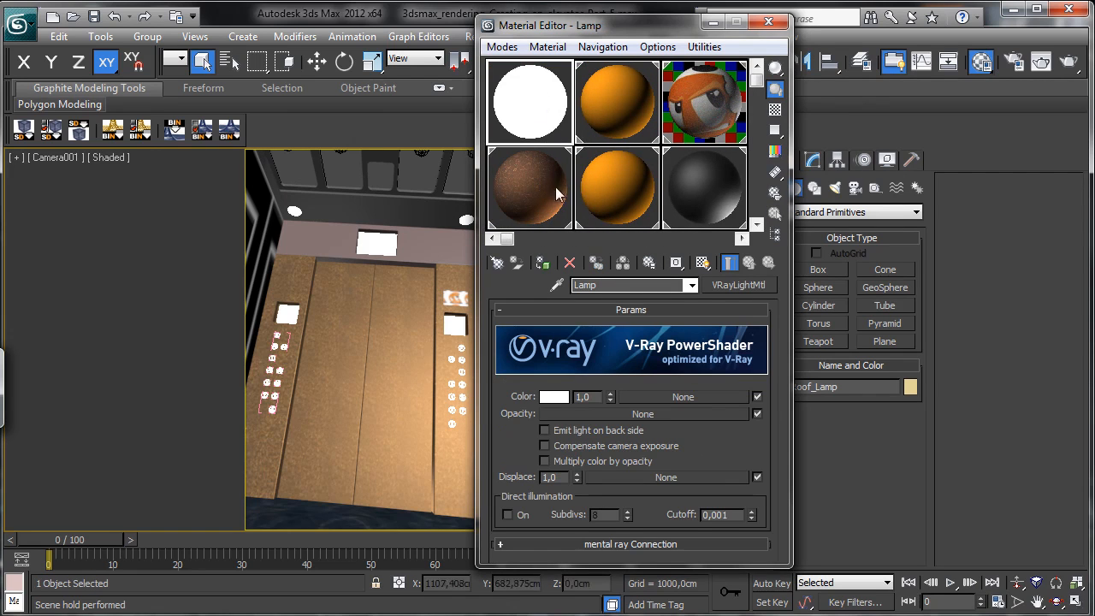
Step: Invert the selection and assign the grey 04 - Default VRayMtl to every object except the Roof_Lamp
middle_click_drag(706, 153, 556, 172)
left_click(643, 115)
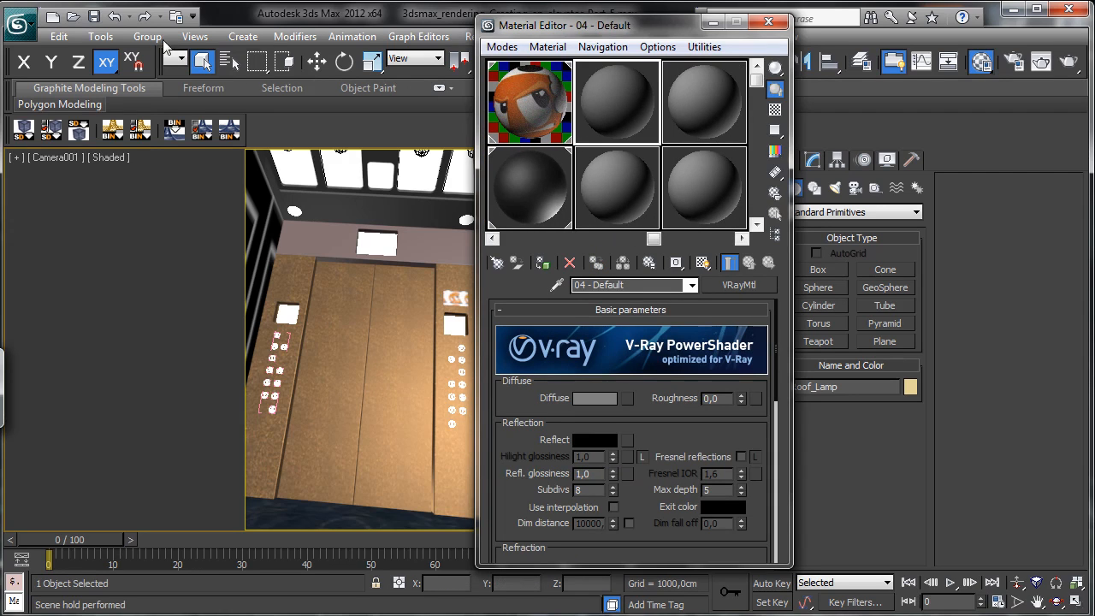
left_click(58, 36)
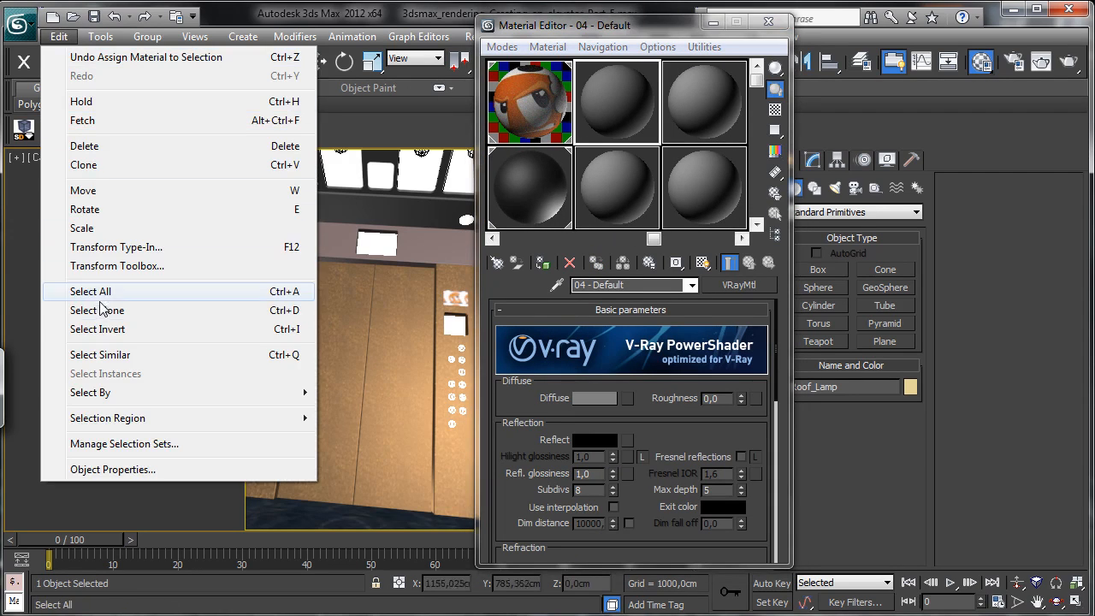
left_click(112, 329)
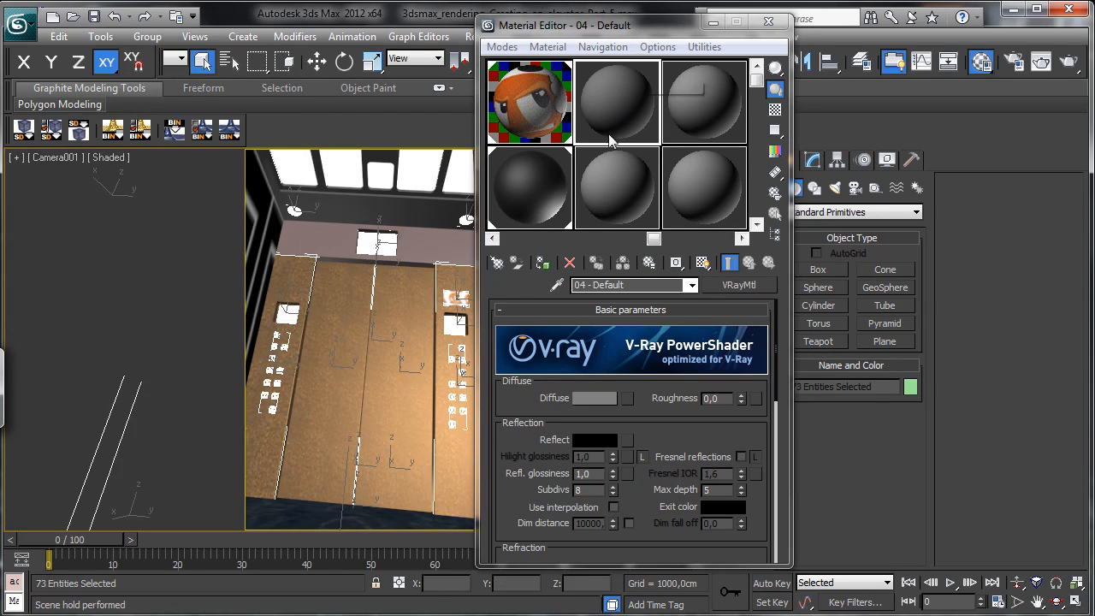
left_click(542, 263)
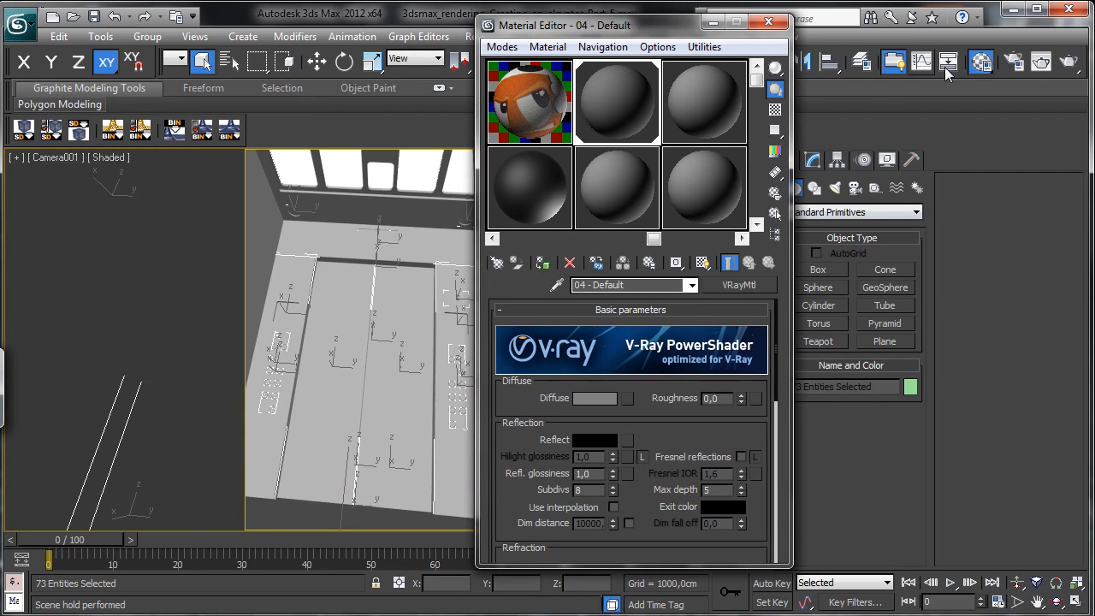
Step: Reduce the output width to 350 with the image aspect locked and test-render the Camera001 view
left_click(1011, 61)
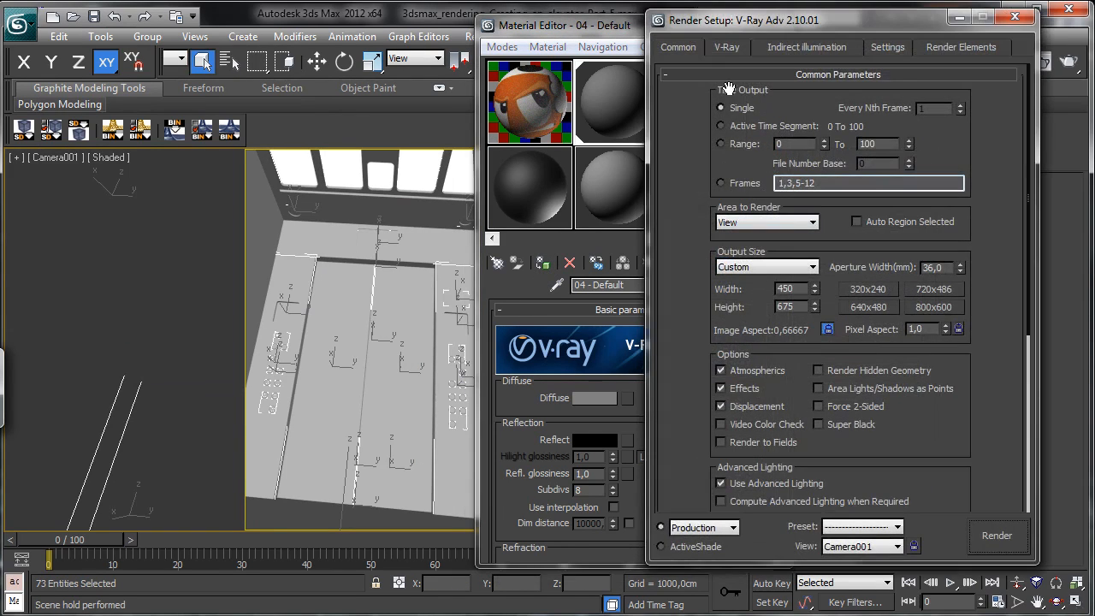
left_click(992, 536)
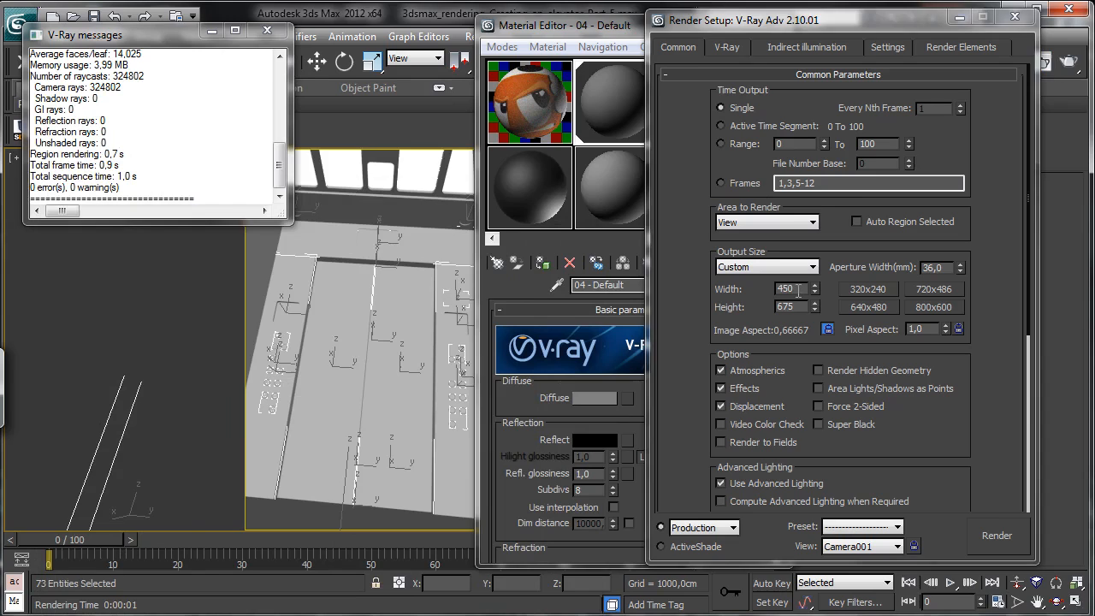
double_click(798, 290)
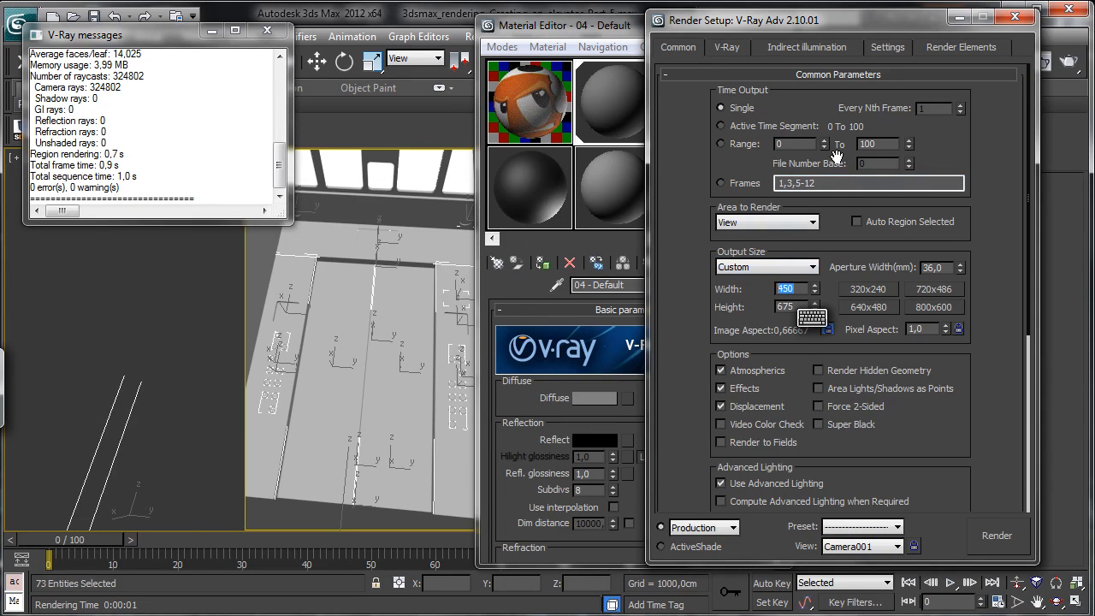
type("350")
key("Return")
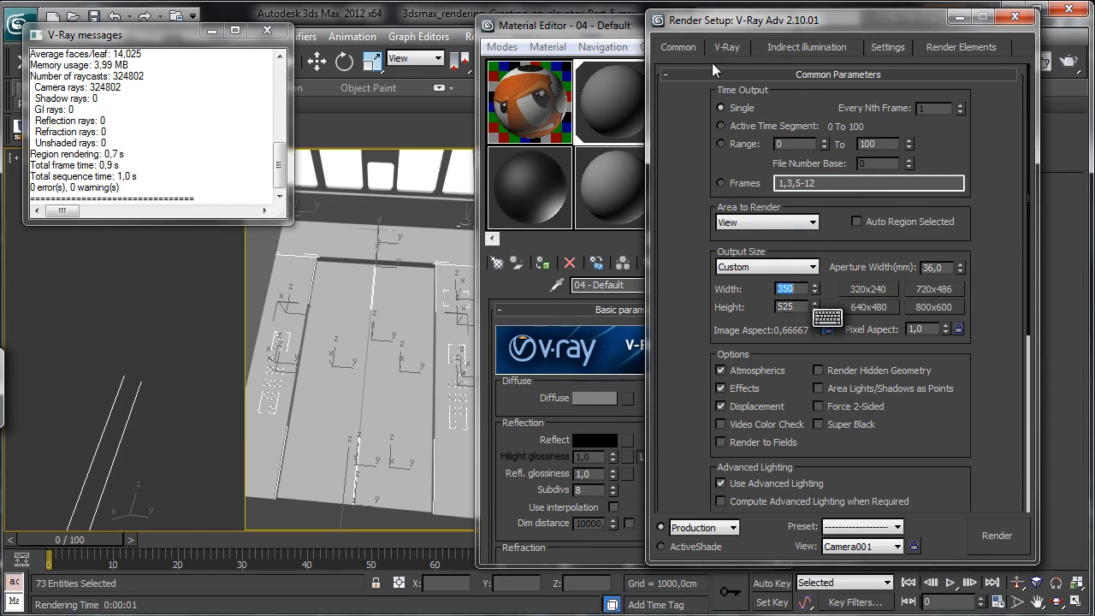
left_click(994, 536)
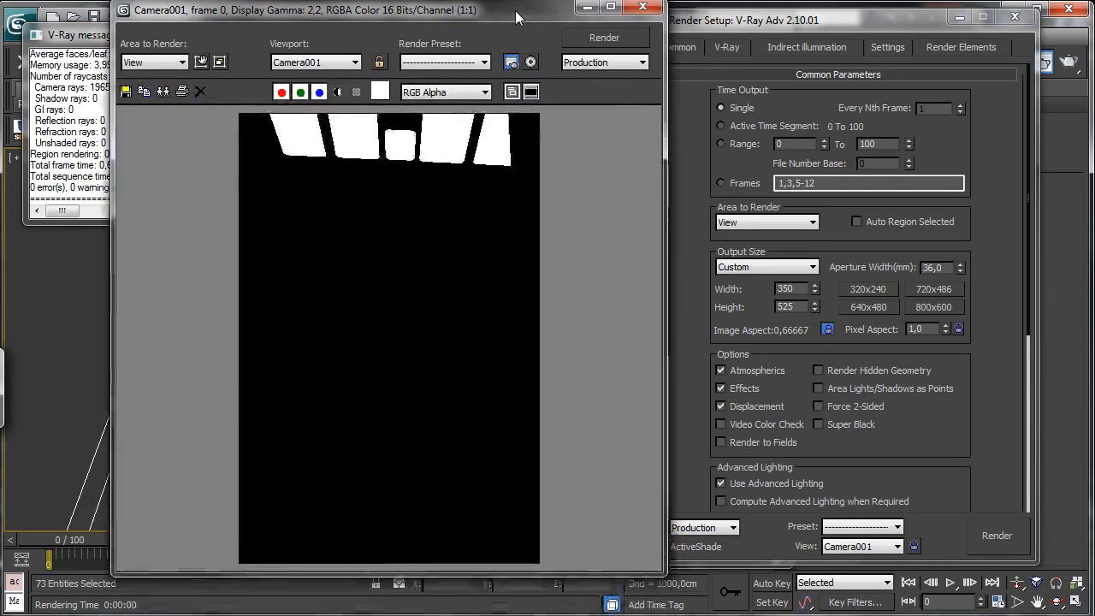
left_click_drag(515, 10, 409, 29)
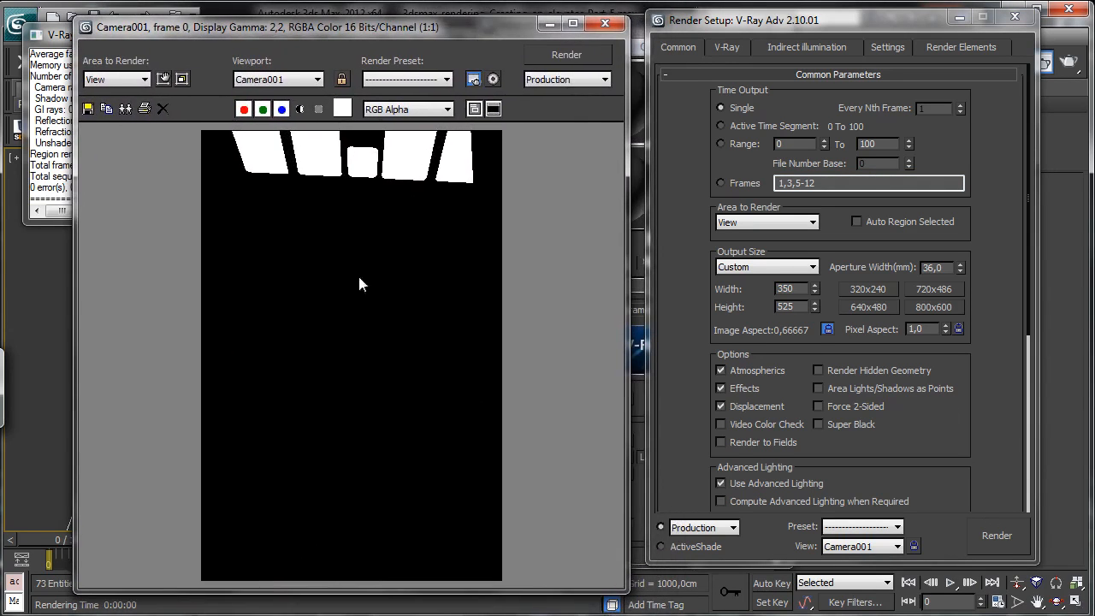
Step: Turn on V-Ray indirect illumination (GI), start a test render and cancel it
left_click(774, 50)
left_click(672, 97)
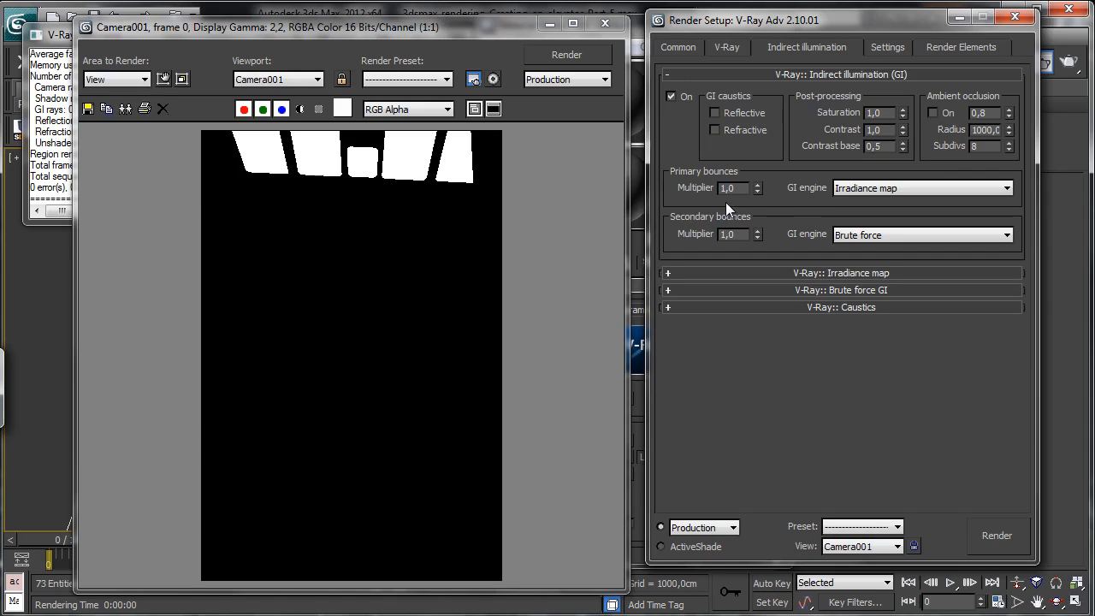
left_click(991, 542)
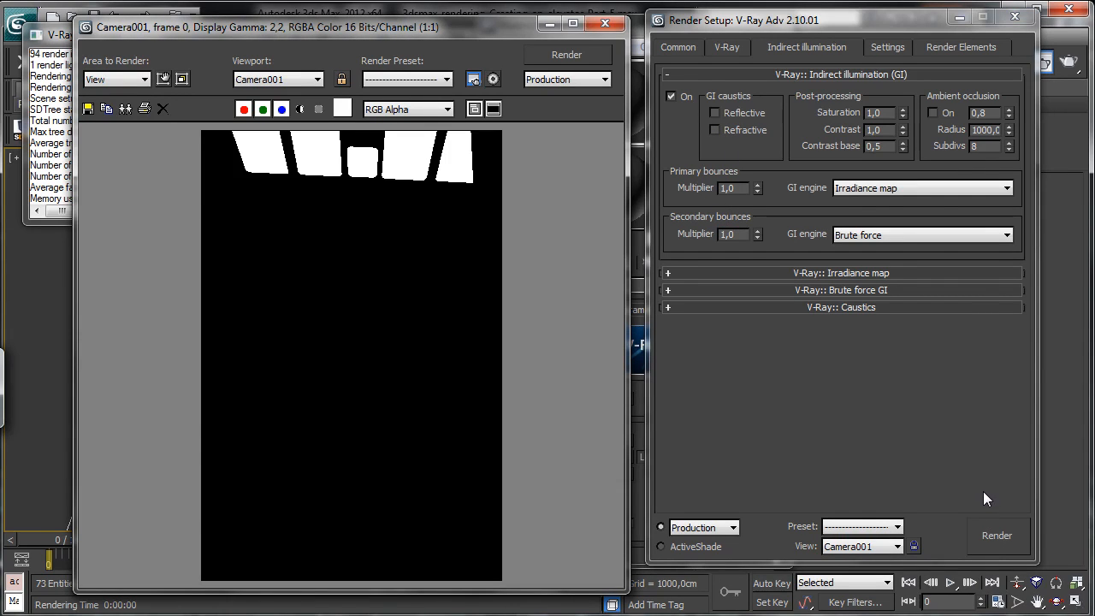
key("Escape")
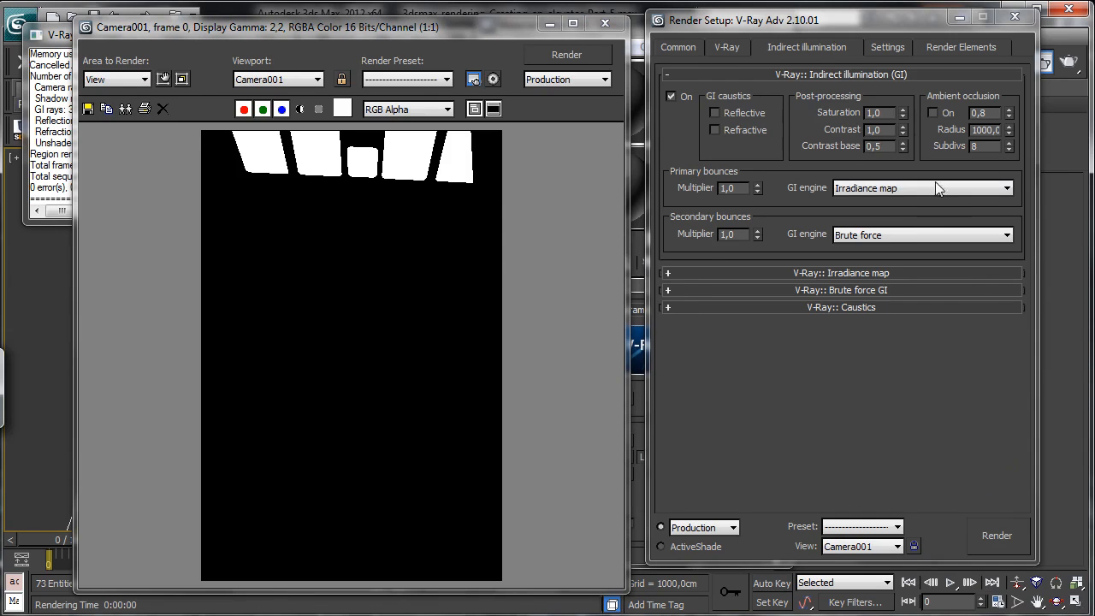
Step: Set the irradiance map preset to Very low and enable Show calc. phase
left_click(870, 273)
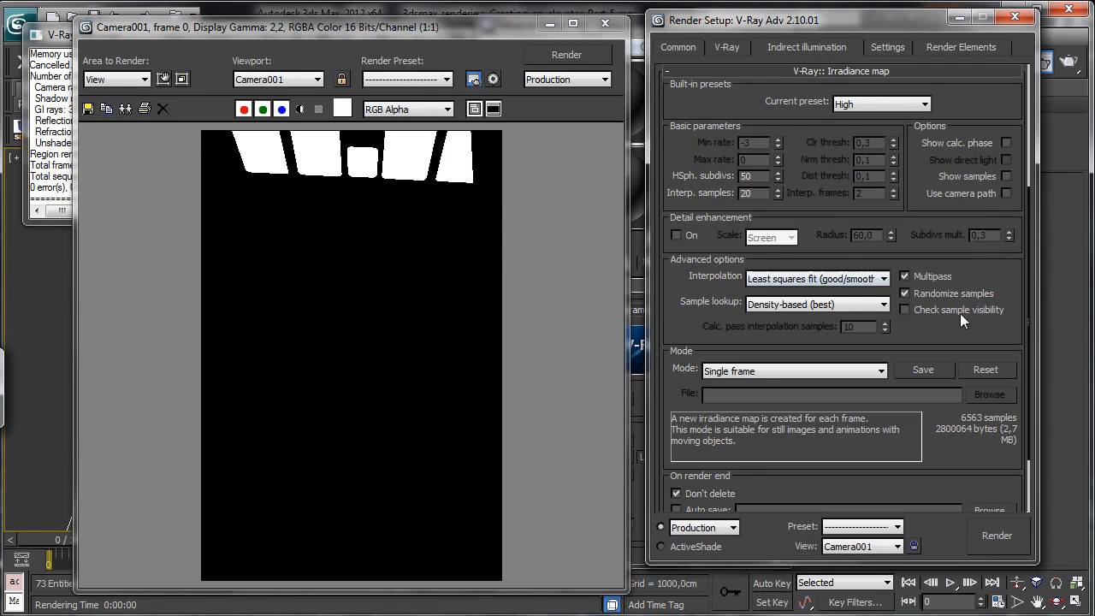
left_click(911, 107)
left_click(870, 124)
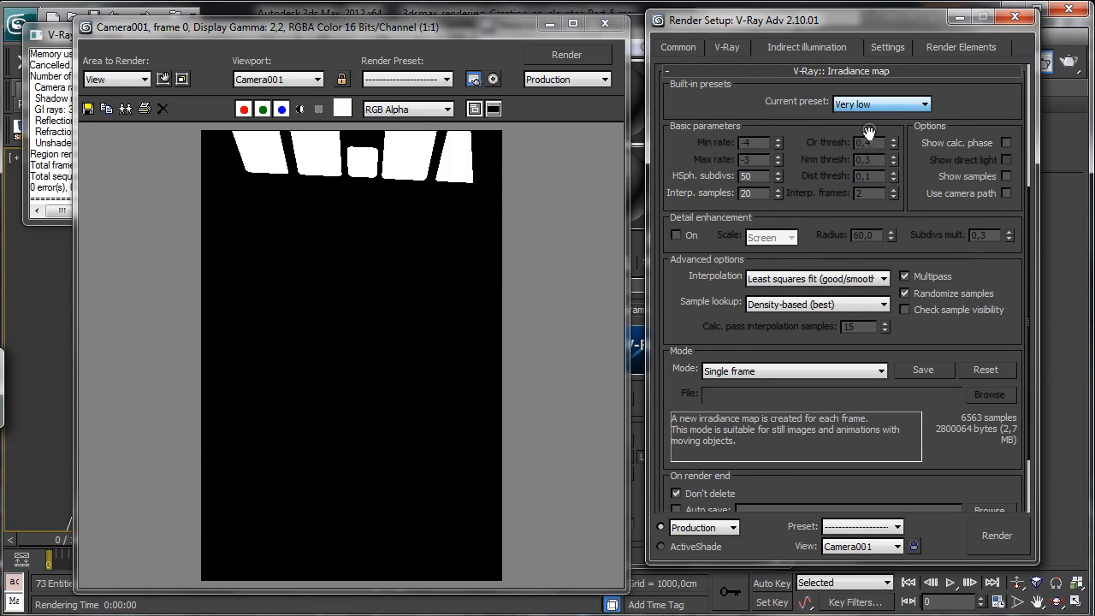
left_click(1006, 143)
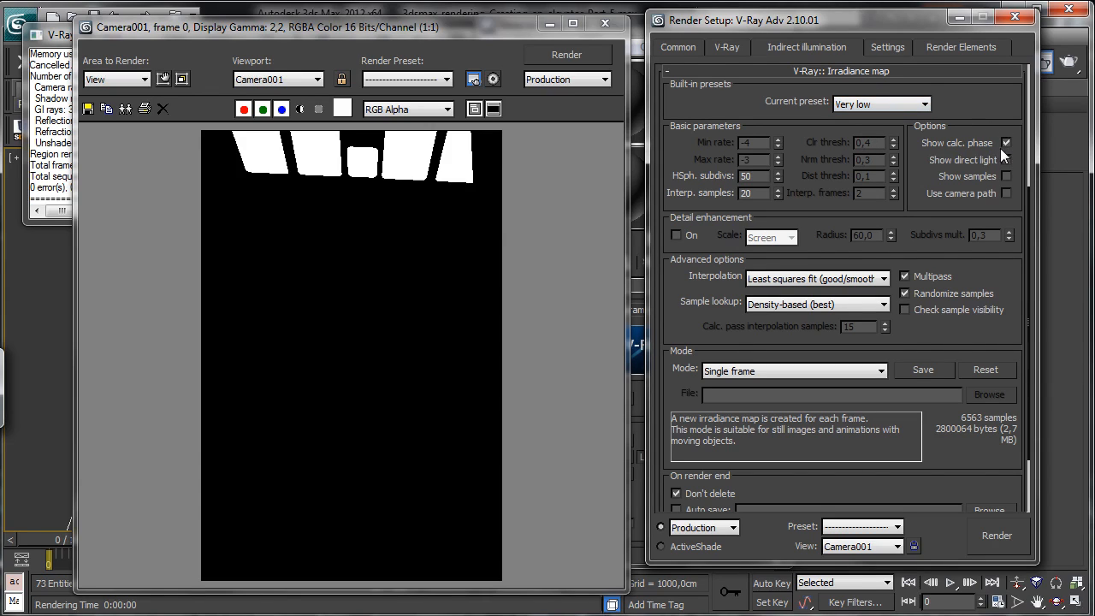
left_click(905, 70)
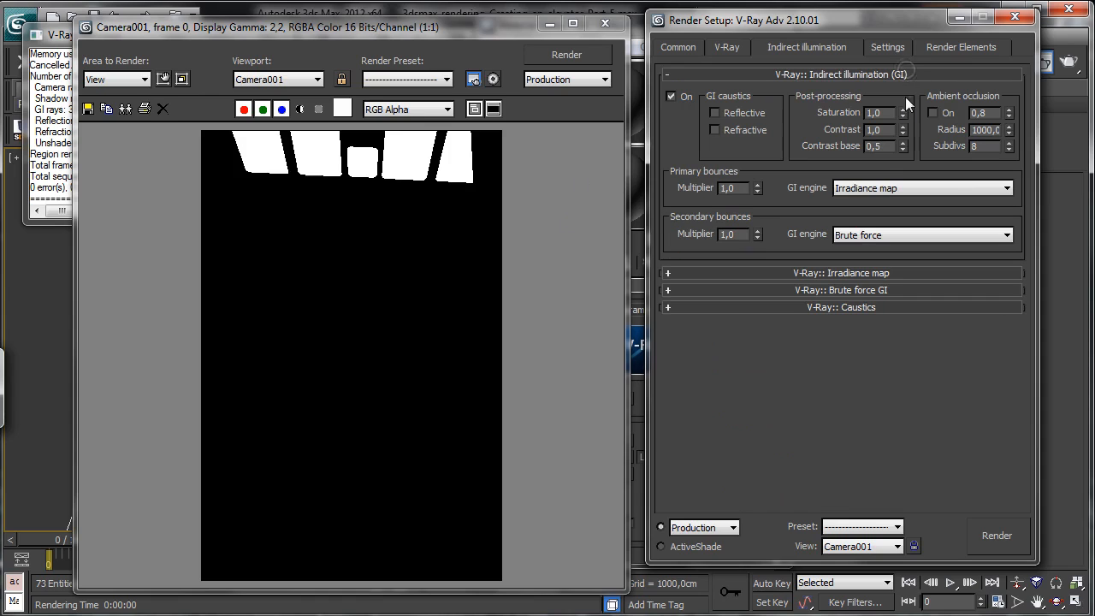
Step: Check the Brute force GI settings and test-render the Camera001 view with global illumination
left_click(846, 290)
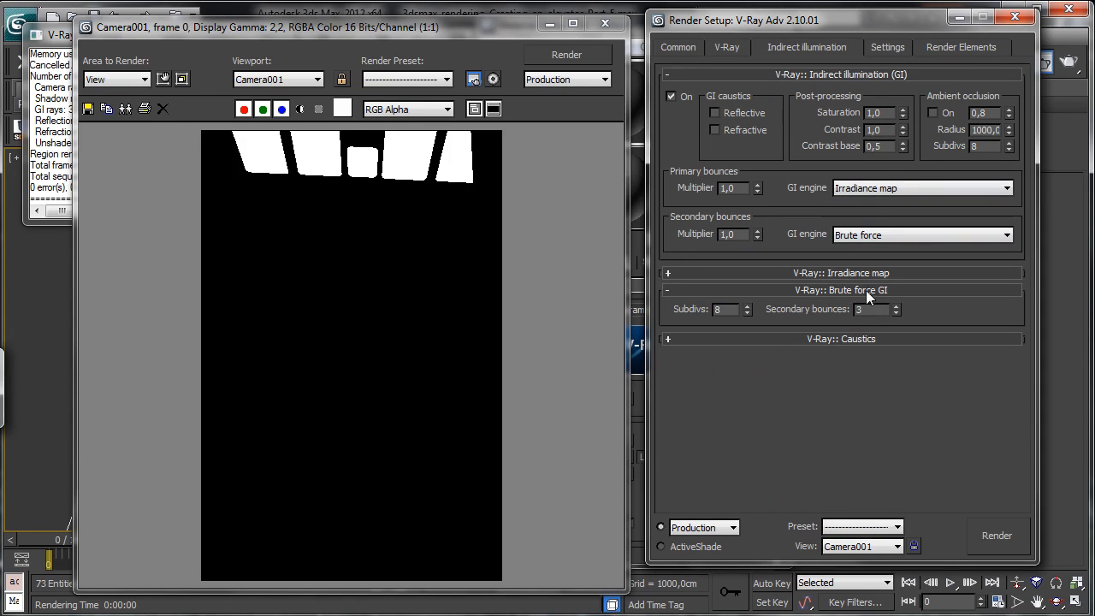
left_click(865, 292)
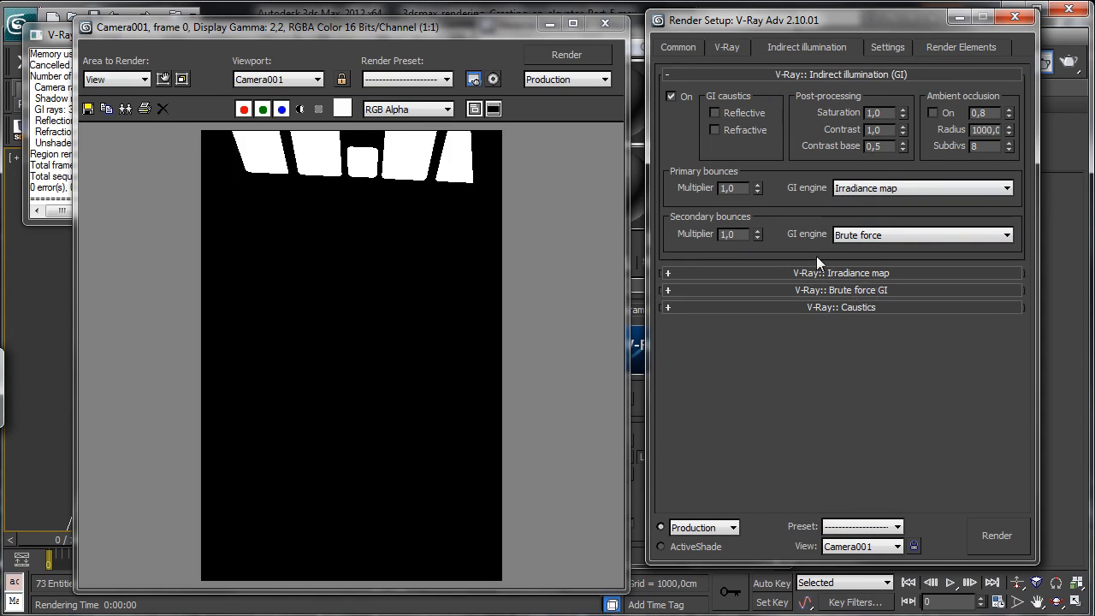
left_click(997, 535)
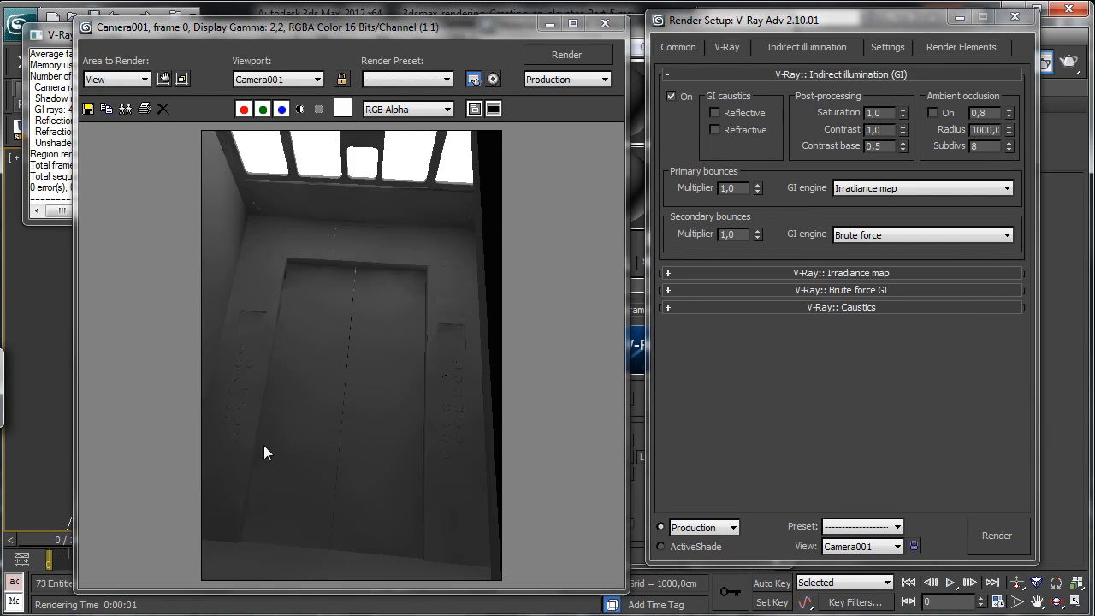
Step: Change the secondary bounces GI engine to Light cache and open the light cache settings
left_click(896, 237)
left_click(874, 285)
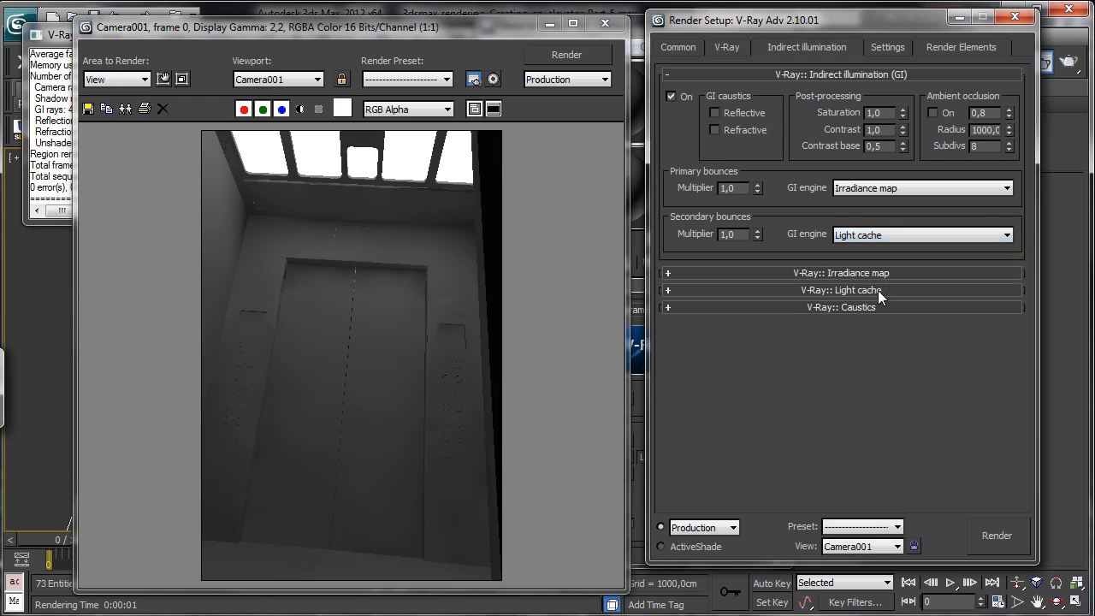
left_click(878, 291)
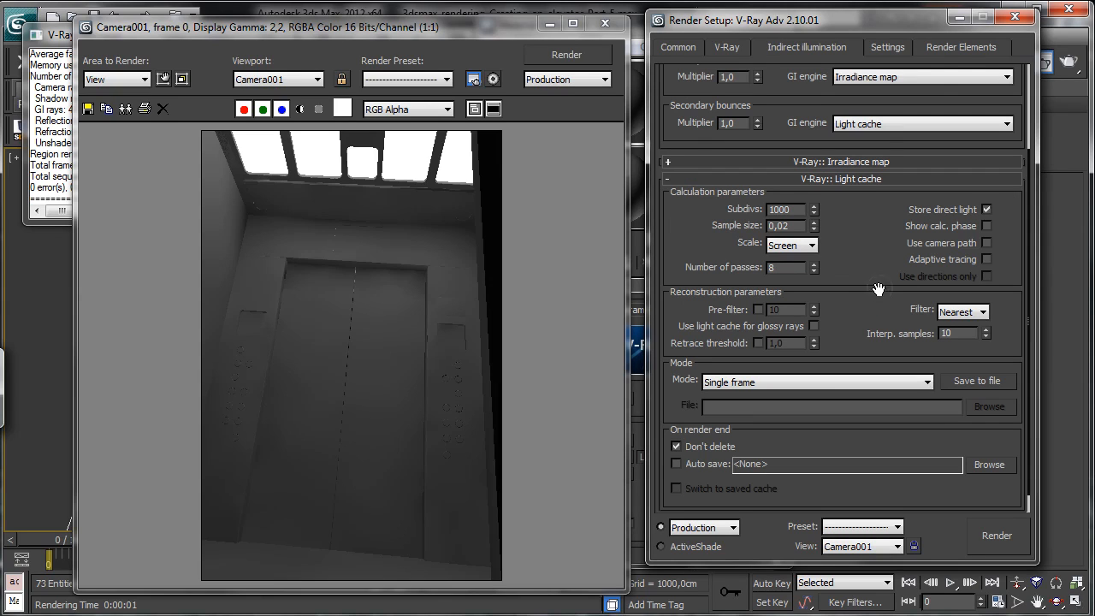
Step: Enable Show calc. phase, set the light cache subdivs to 250 and test-render the Camera001 view
left_click(985, 225)
double_click(799, 211)
type("250")
key("Return")
left_click(800, 178)
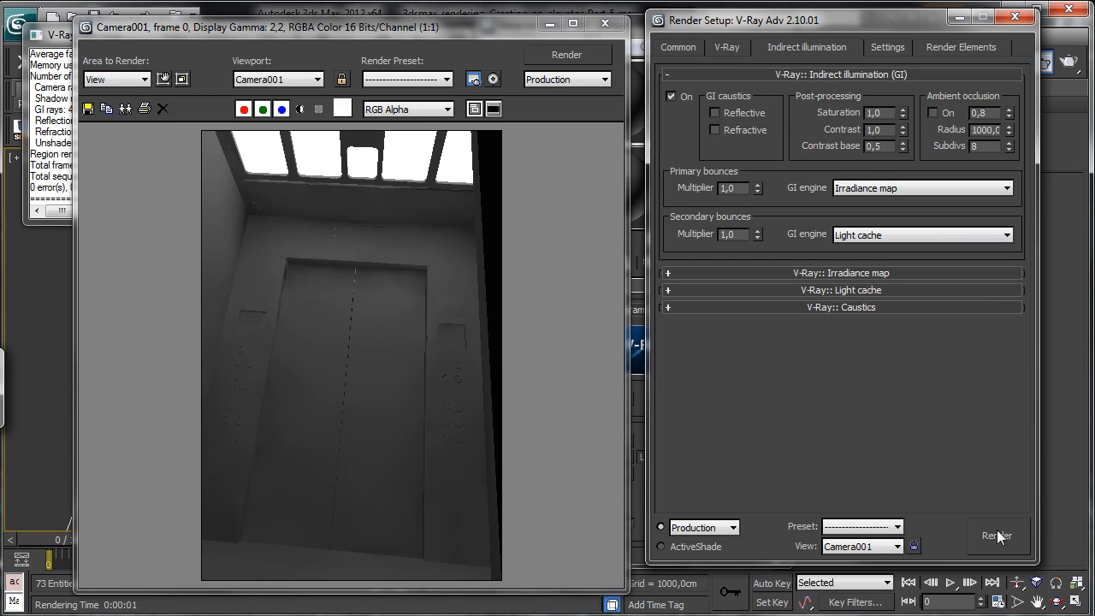
left_click(997, 532)
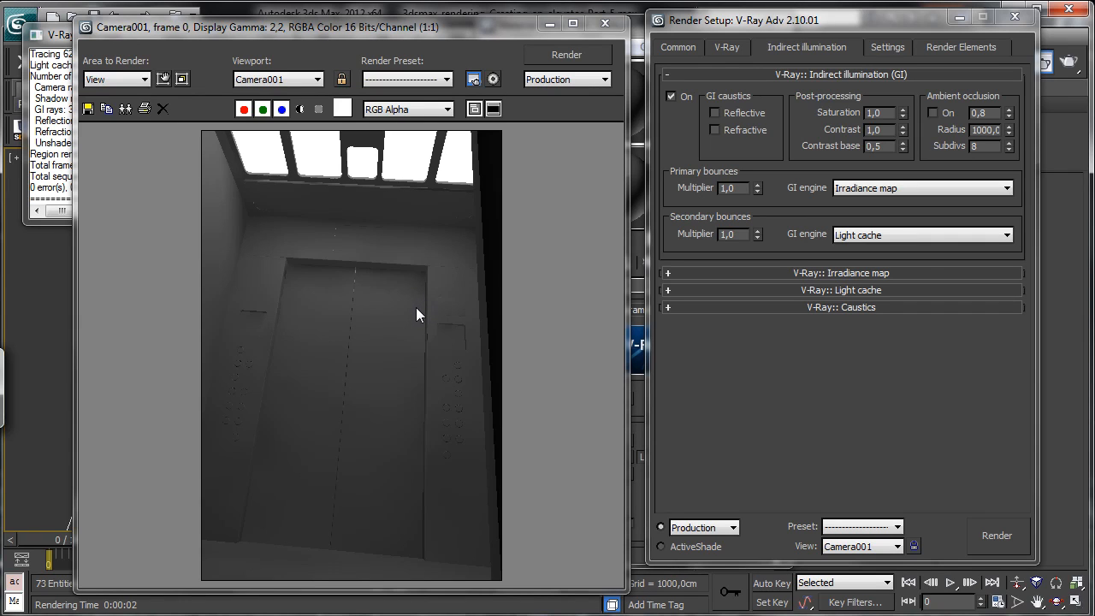
Step: Fetch the held scene state to bring back the elevator's original materials
left_click(549, 24)
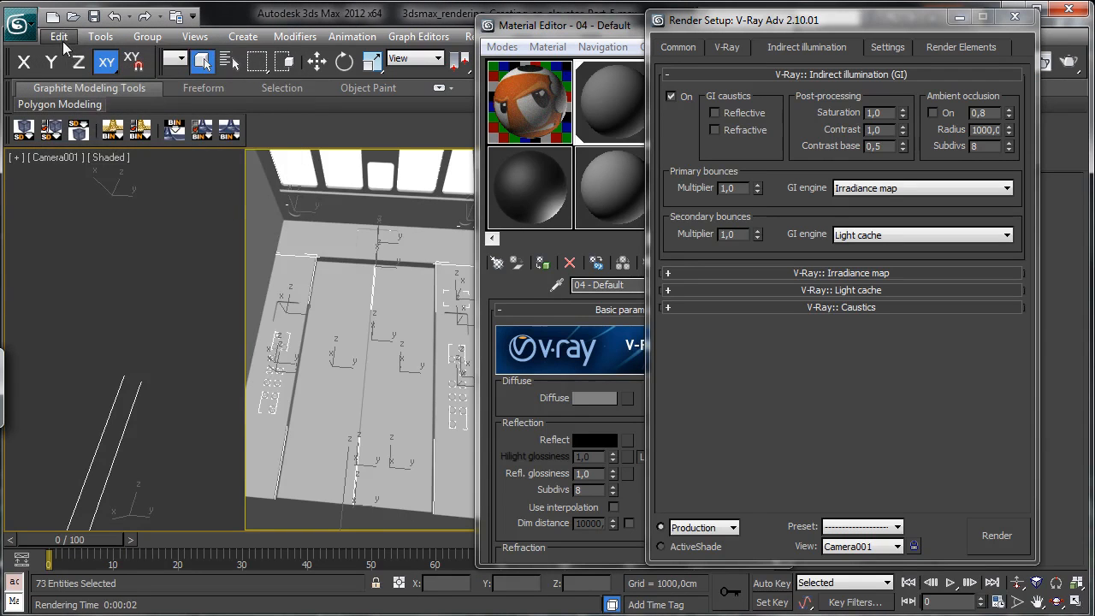
left_click(59, 36)
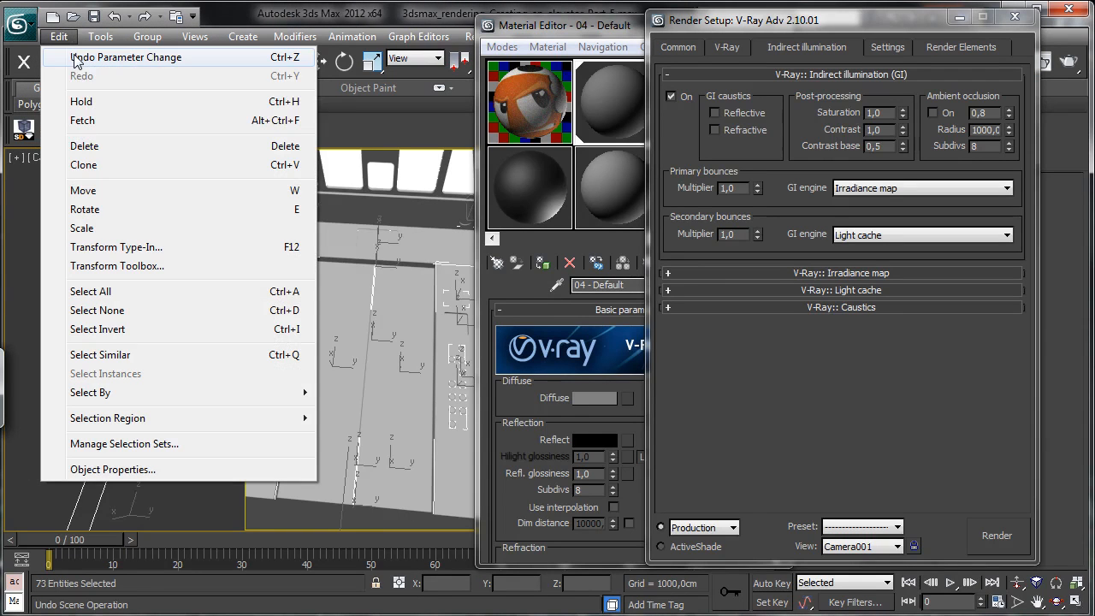
left_click(91, 120)
left_click(795, 561)
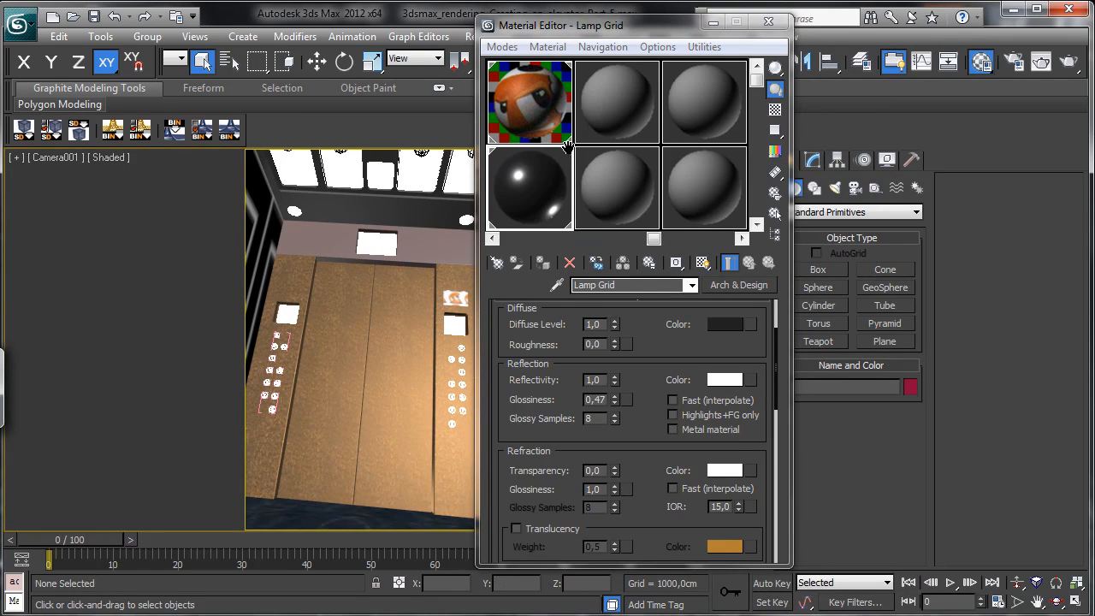
Step: Lock the Material Editor renderer to the production renderer, V-Ray Adv 2.10.01
left_click(1009, 64)
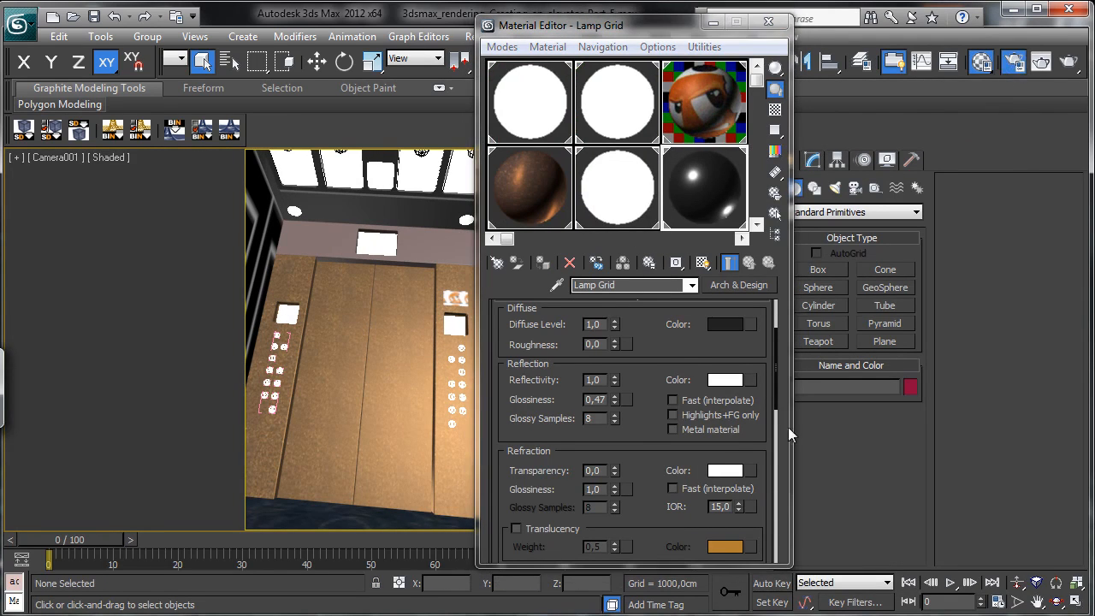
left_click(680, 52)
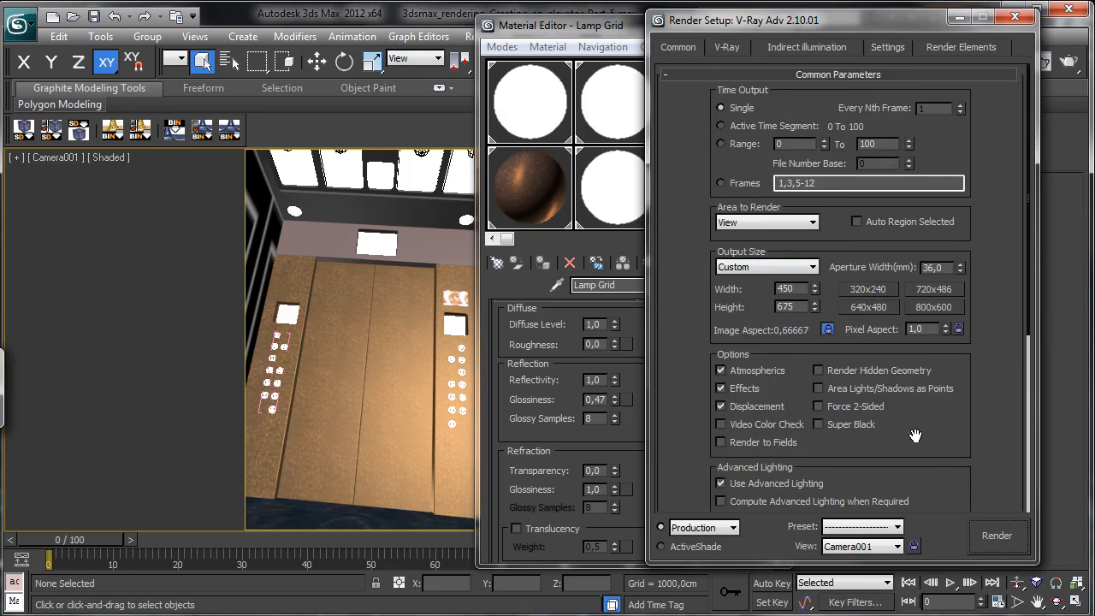
scroll(951, 502, "down", 5)
left_click(931, 502)
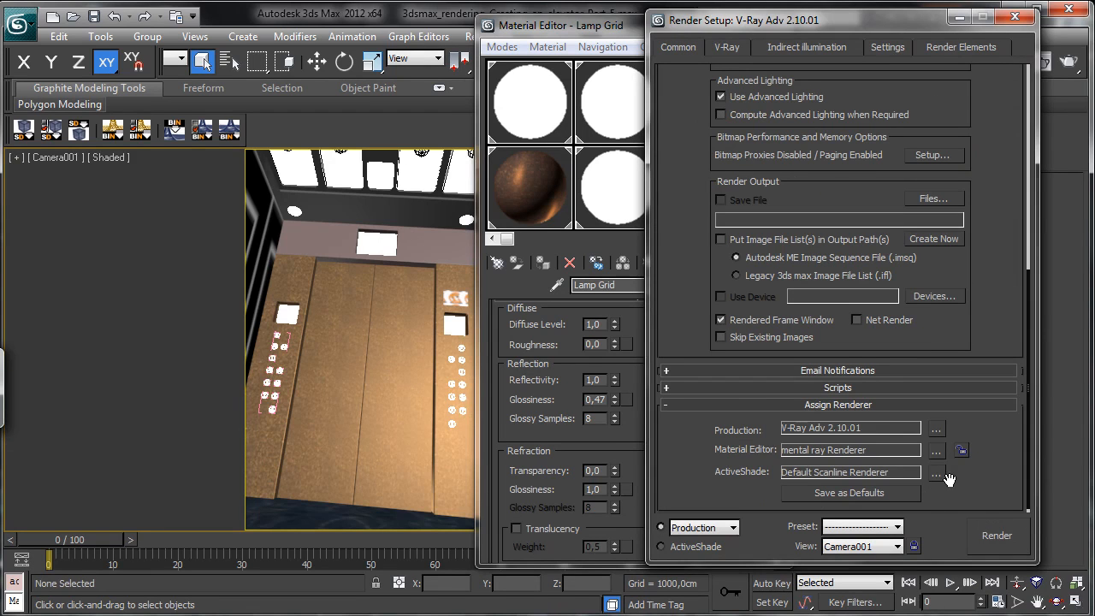
left_click(961, 450)
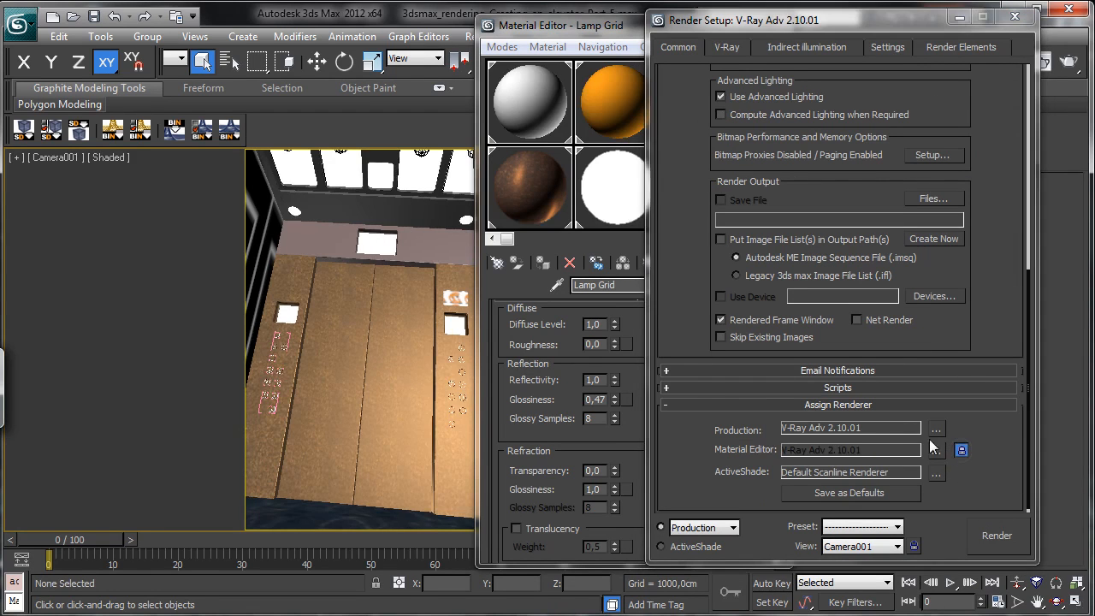
left_click(1014, 16)
Step: Change the Lamp material's type from Arch & Design to VRayLightMtl
left_click(499, 101)
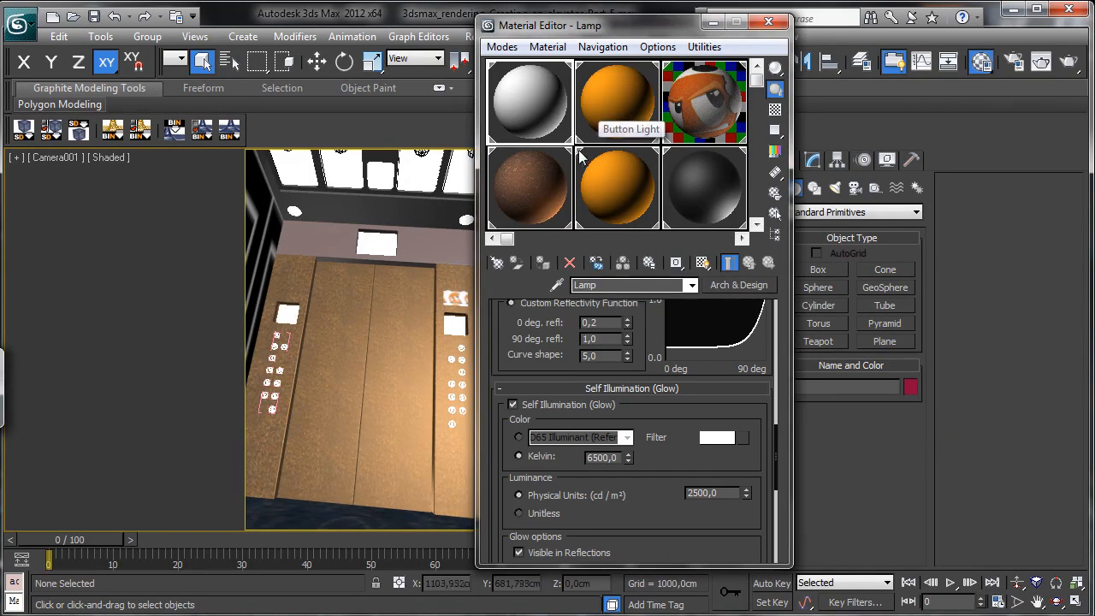
left_click(729, 284)
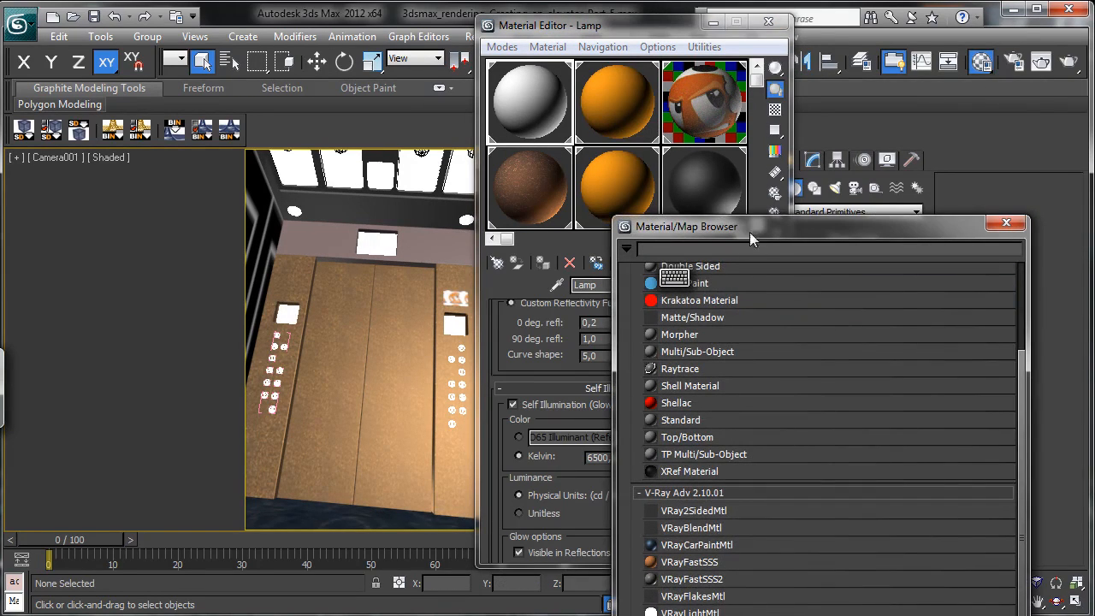
left_click_drag(750, 231, 741, 21)
double_click(663, 420)
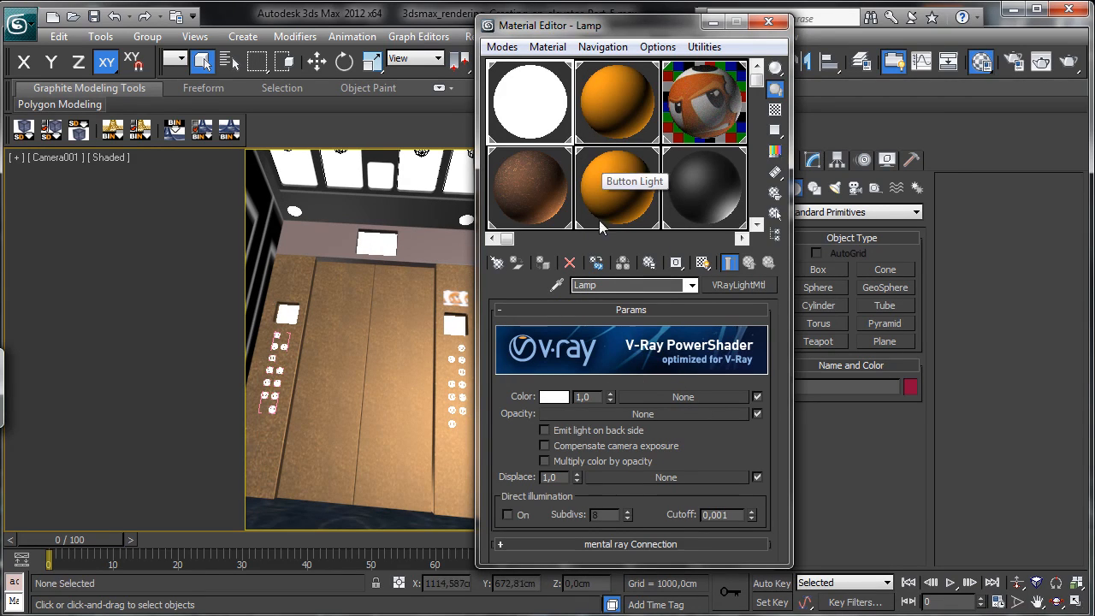
Step: Convert the Hot Lamp material to VRayLightMtl, carrying over its orange self-illumination filter colour as the light colour
left_click(603, 108)
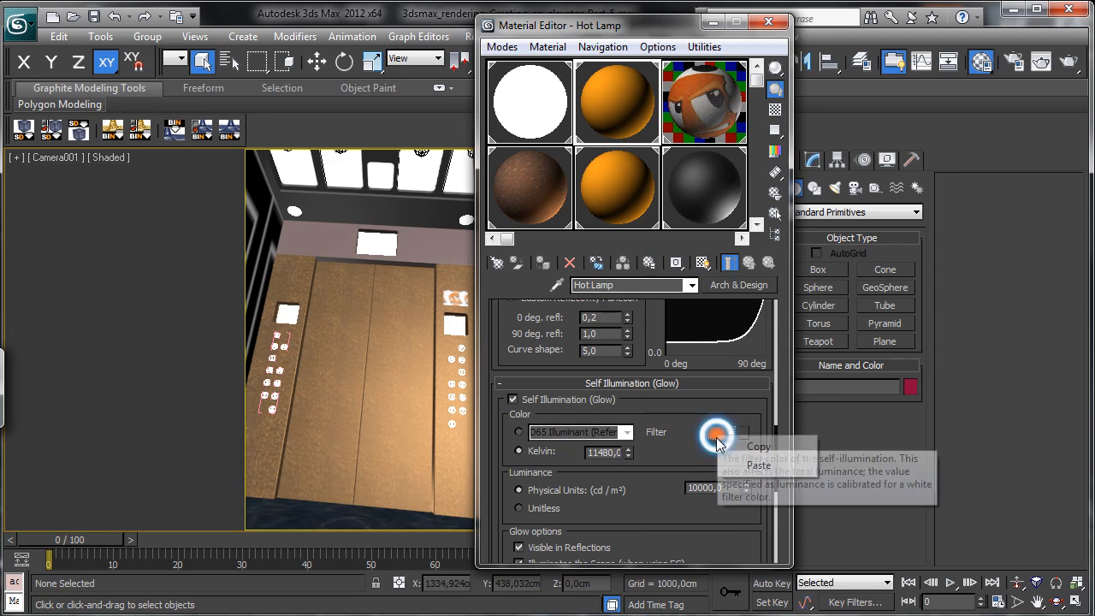
right_click(718, 434)
left_click(757, 445)
left_click(743, 284)
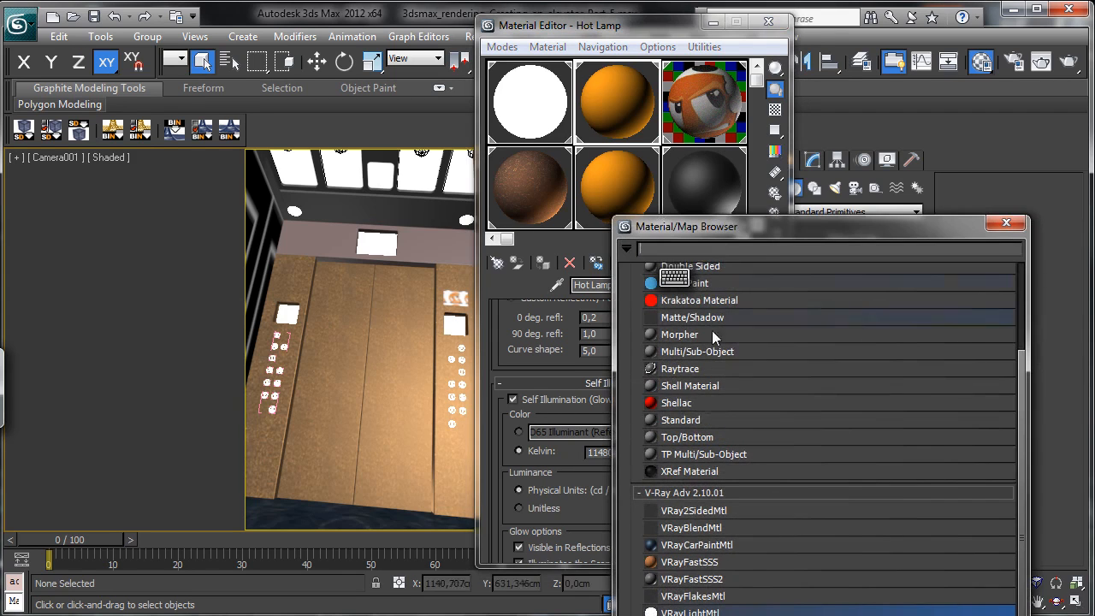
left_click_drag(759, 232, 738, 71)
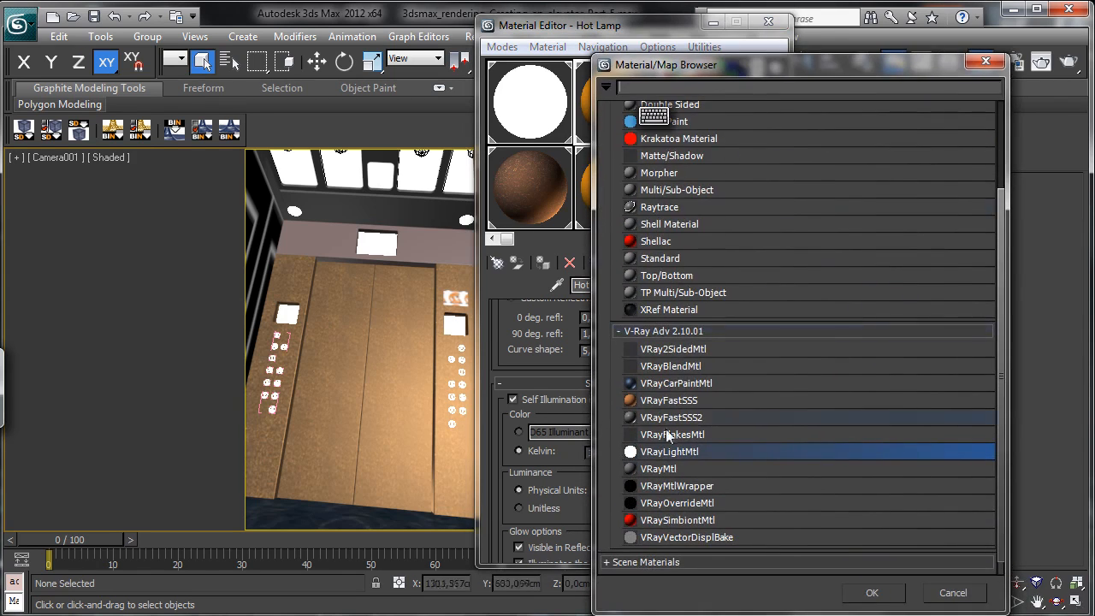
double_click(668, 454)
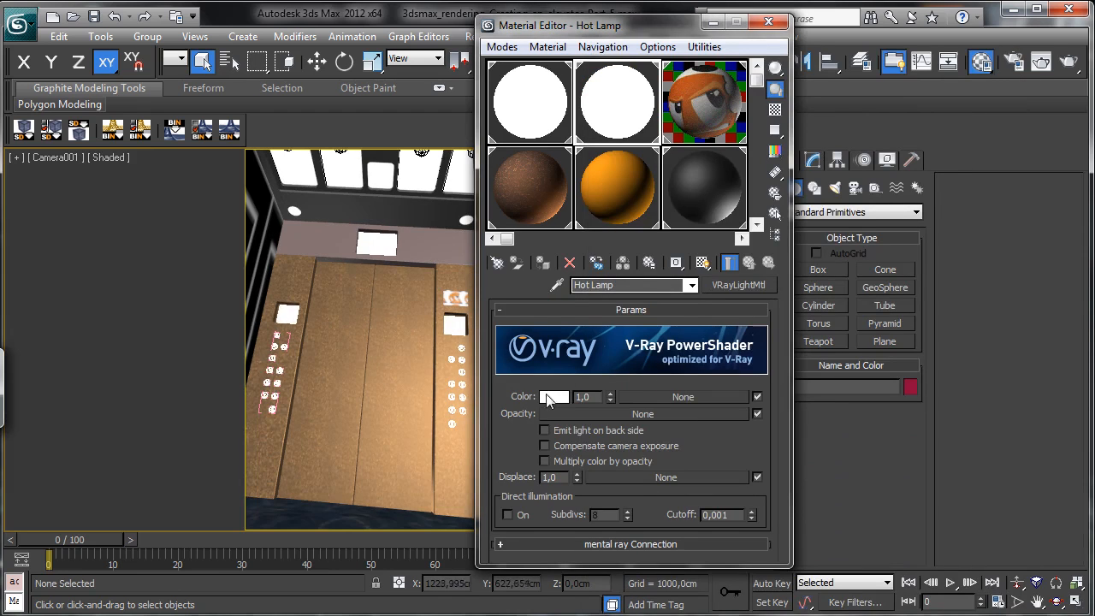
right_click(548, 398)
left_click(588, 427)
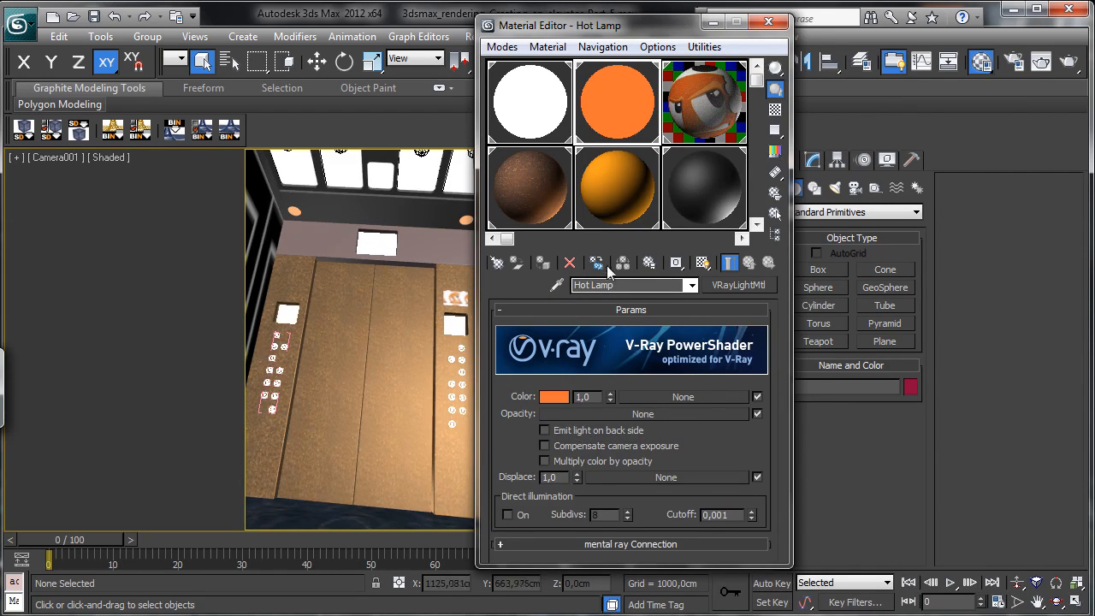
Step: Convert the White metal plate material to VRayMtl, carrying over its diffuse map as a copy
left_click(699, 124)
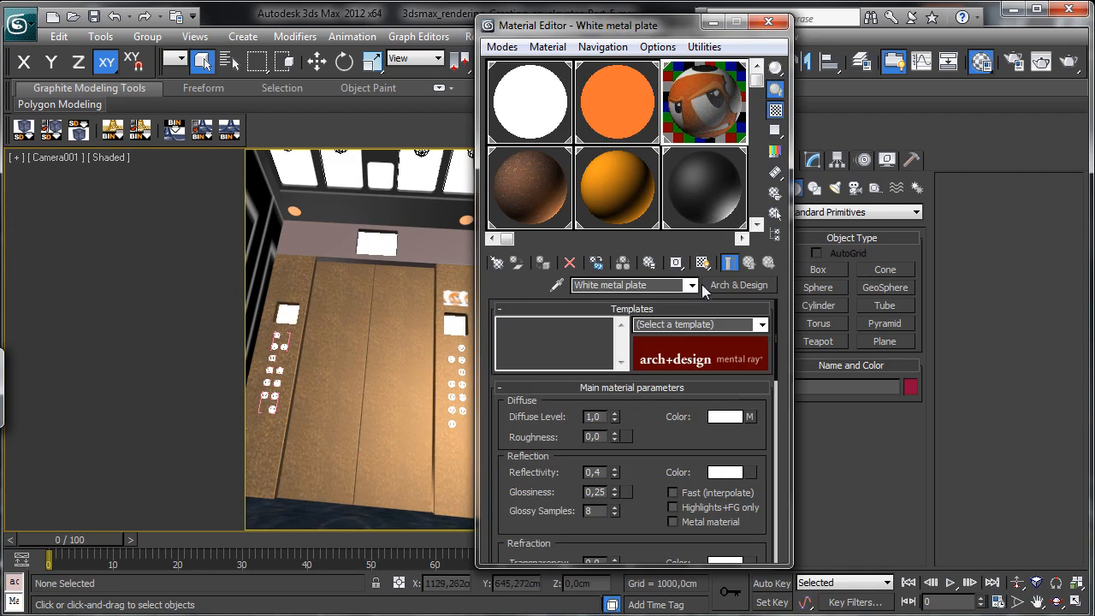
right_click(751, 416)
left_click(784, 446)
left_click(742, 285)
left_click_drag(752, 265, 700, 43)
double_click(613, 457)
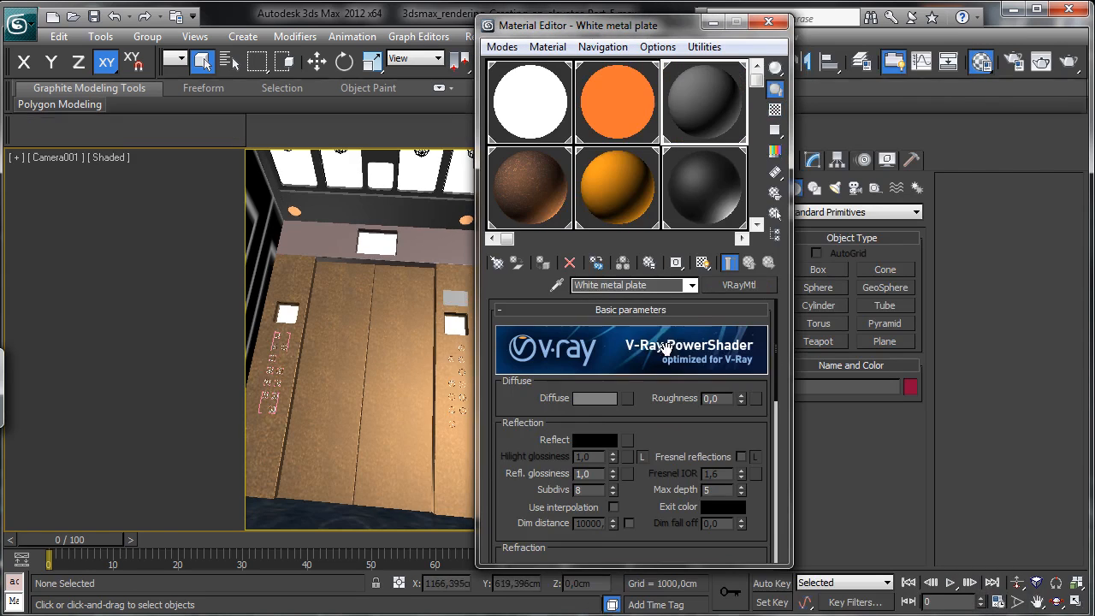
right_click(627, 398)
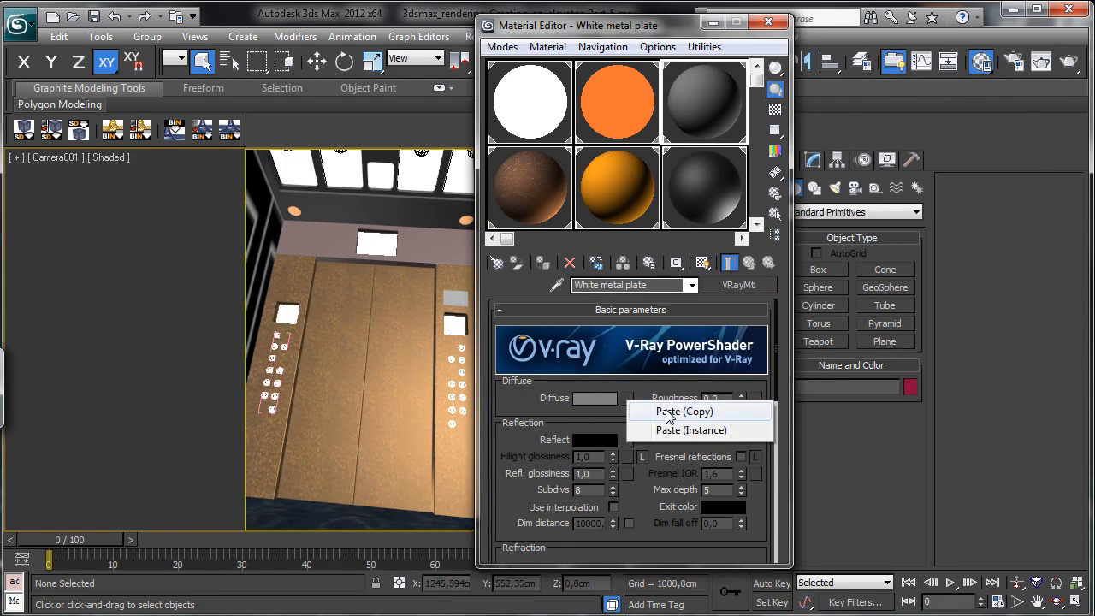
left_click(666, 412)
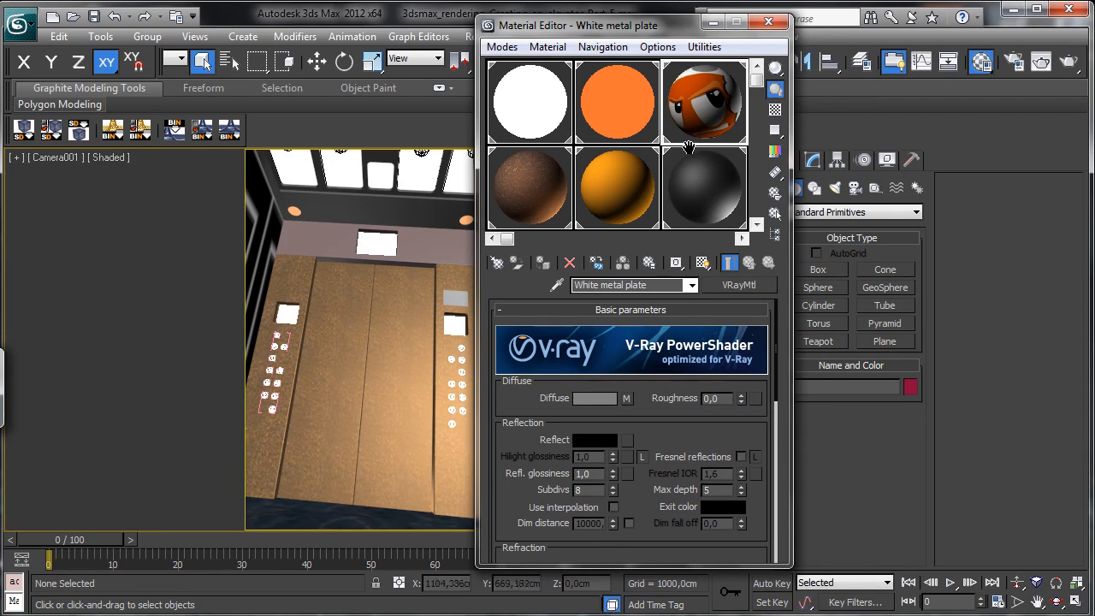
Step: Place the Door material's bump Noise map in the empty sample slot below it as an instance
left_click_drag(660, 31, 721, 27)
scroll(653, 140, "down", 1)
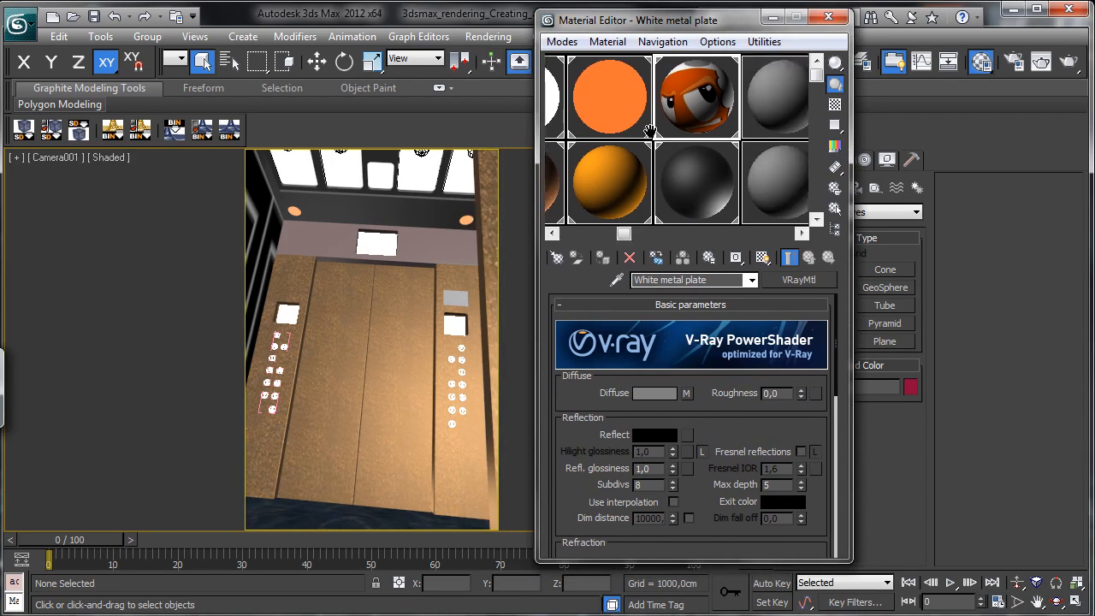
scroll(653, 139, "up", 1)
left_click(619, 197)
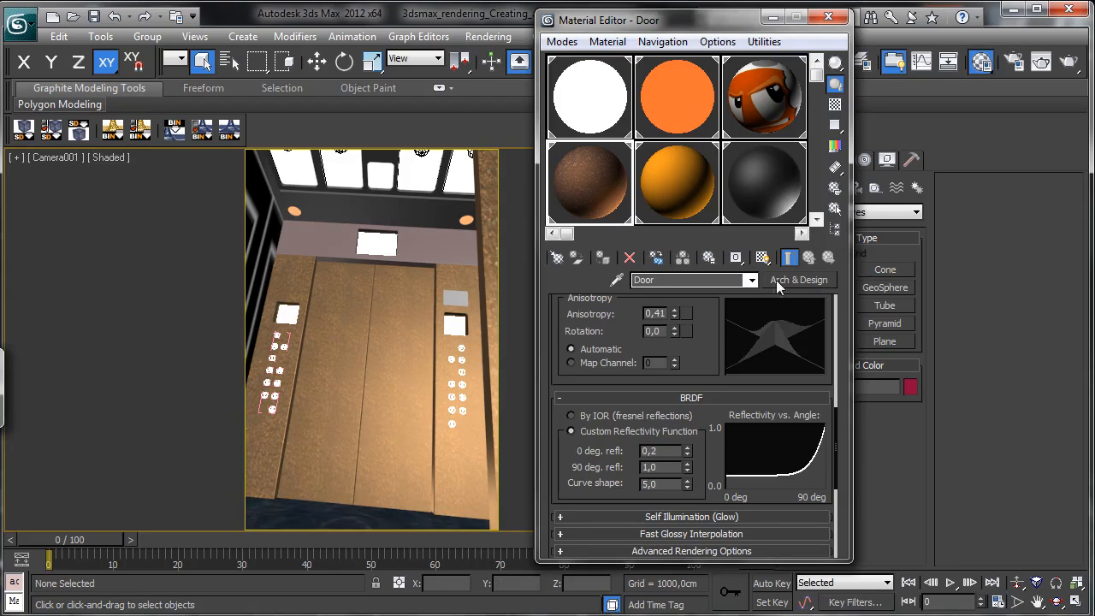
left_click_drag(706, 328, 704, 377)
scroll(704, 376, "up", 5)
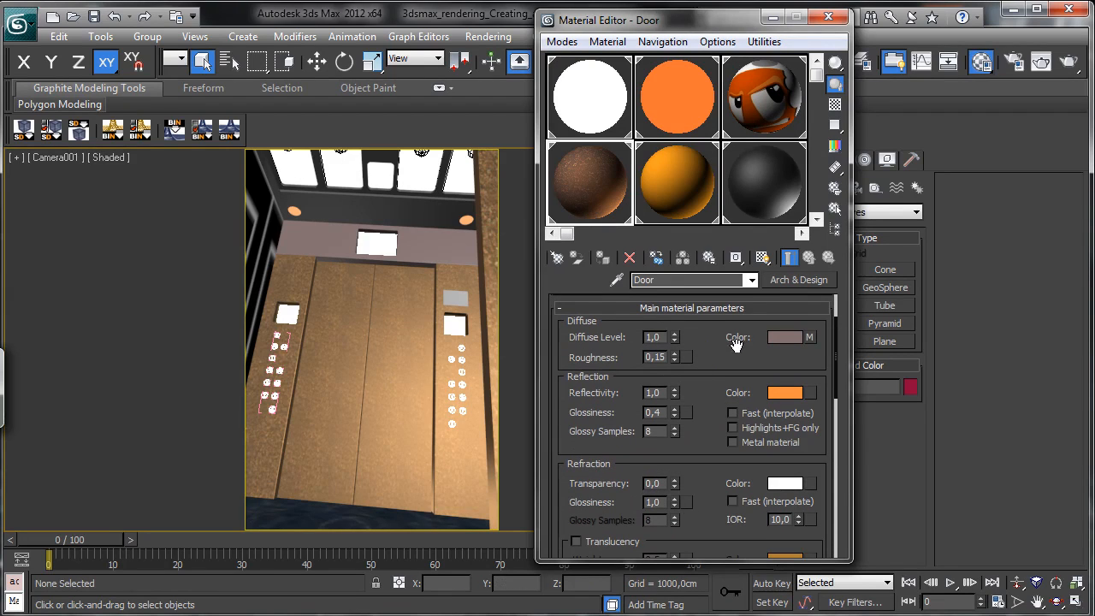
scroll(721, 144, "down", 1)
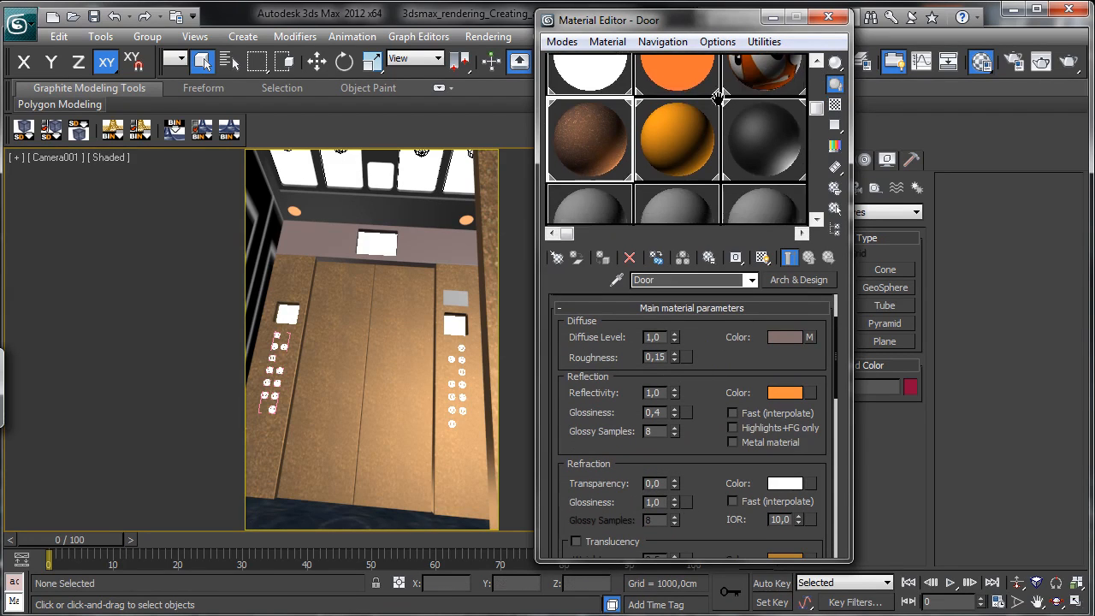
scroll(717, 360, "down", 5)
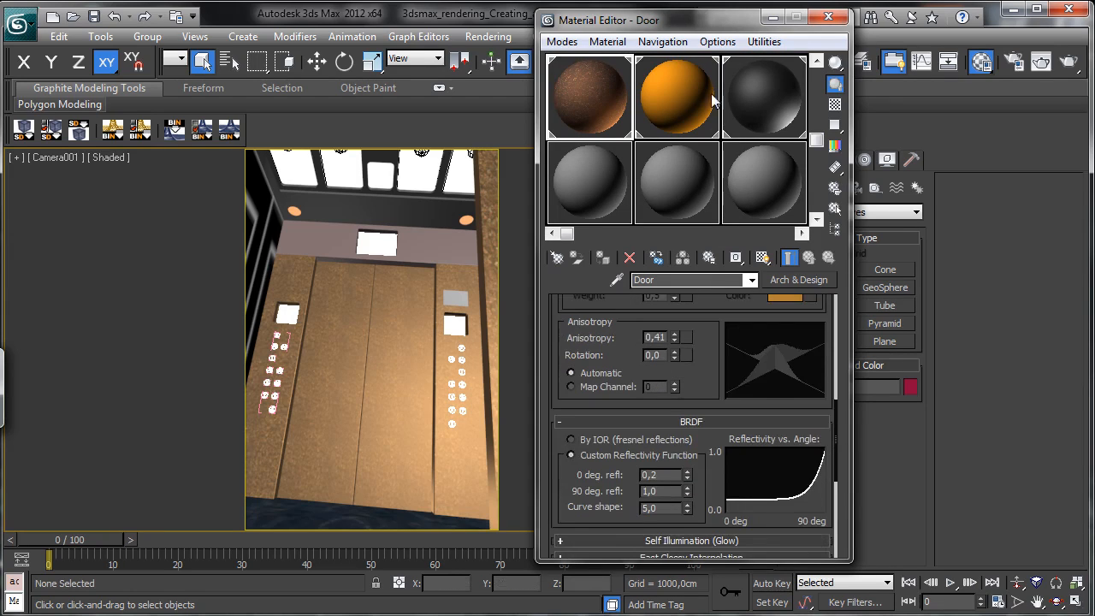
scroll(706, 357, "down", 5)
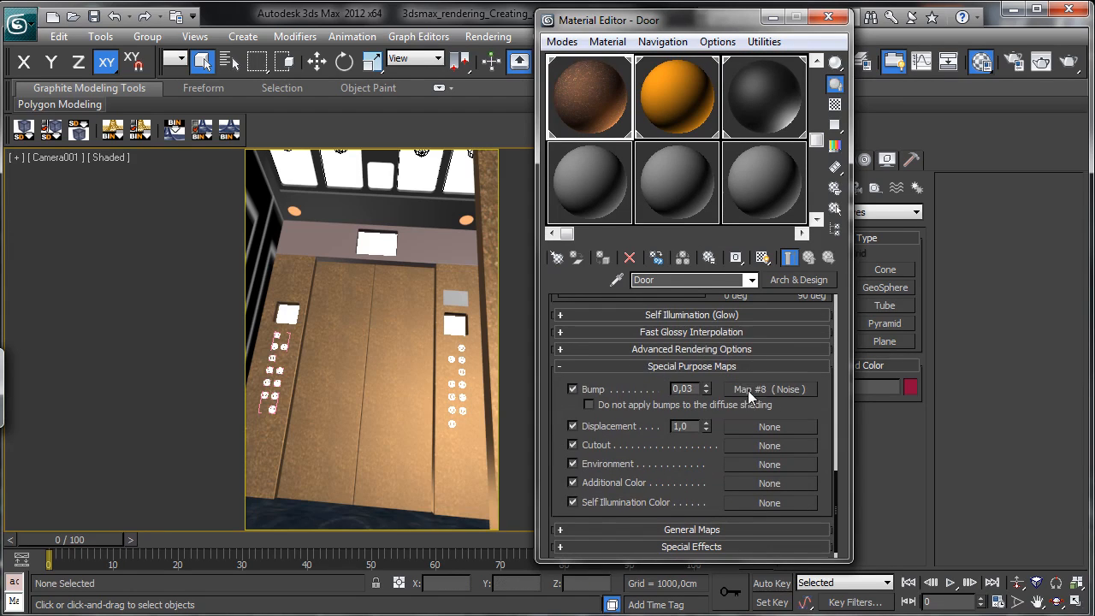
left_click_drag(747, 390, 590, 204)
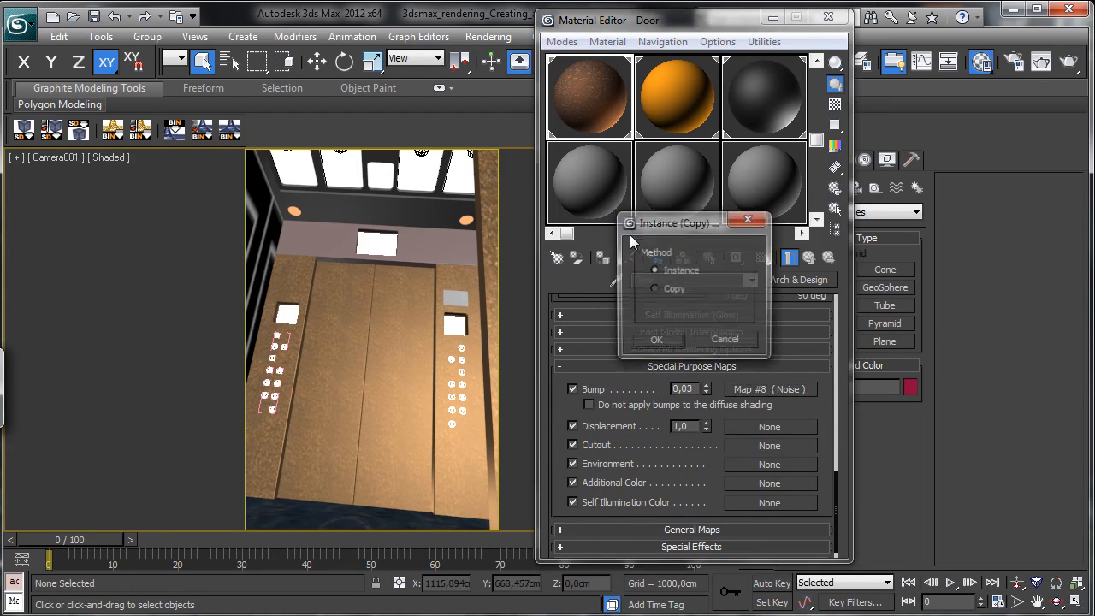
left_click(657, 340)
left_click(606, 99)
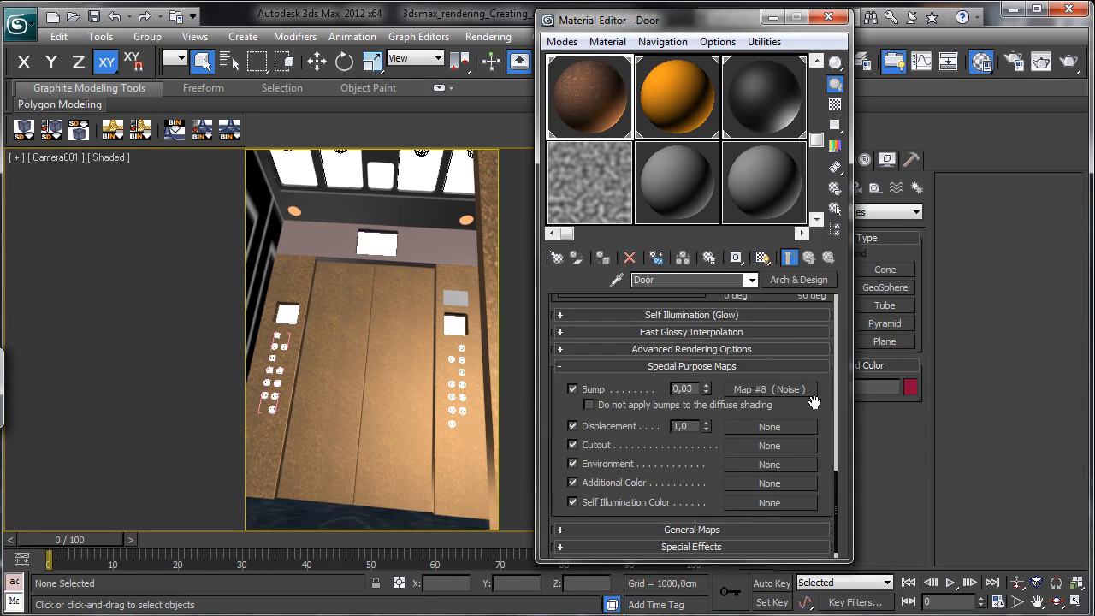
Step: Convert the Door material to VRayMtl, carrying over its diffuse map as a copy
scroll(814, 402, "up", 10)
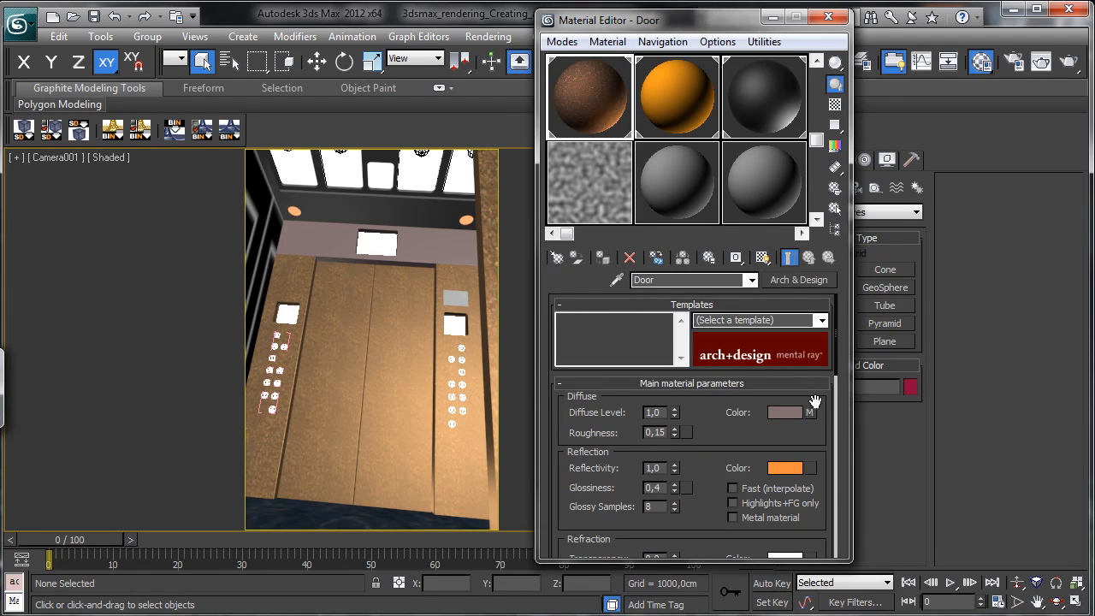
right_click(809, 413)
left_click(855, 442)
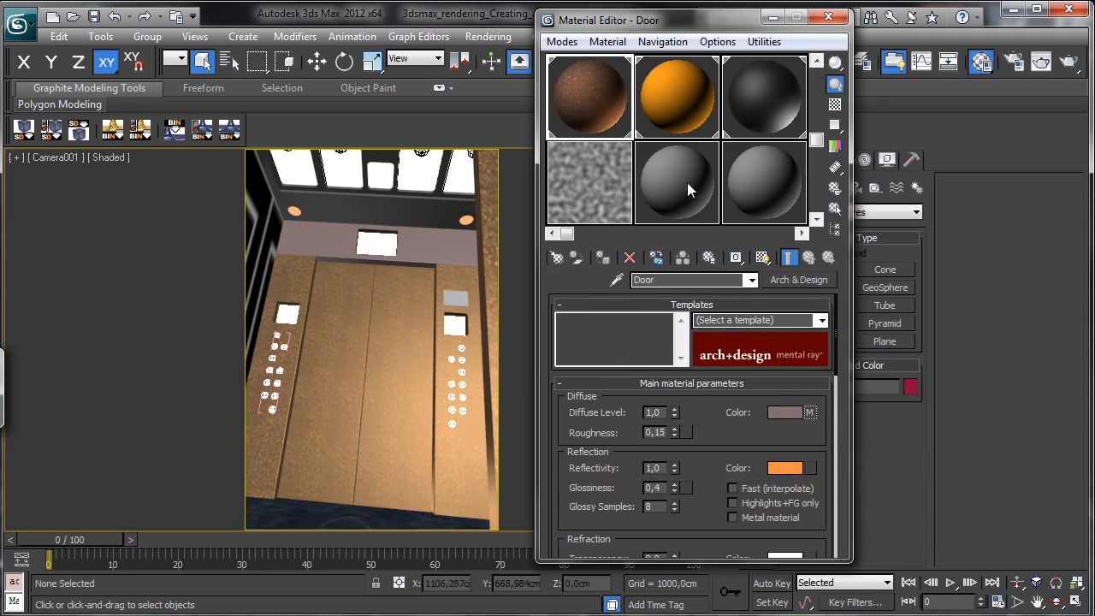
left_click(804, 285)
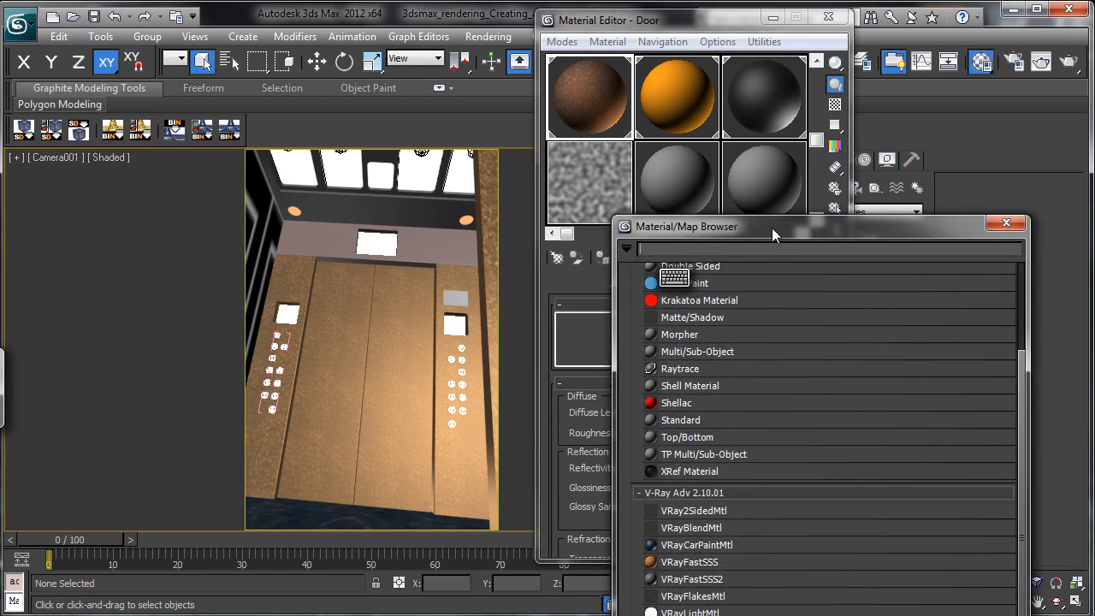
left_click_drag(772, 227, 764, 26)
double_click(664, 426)
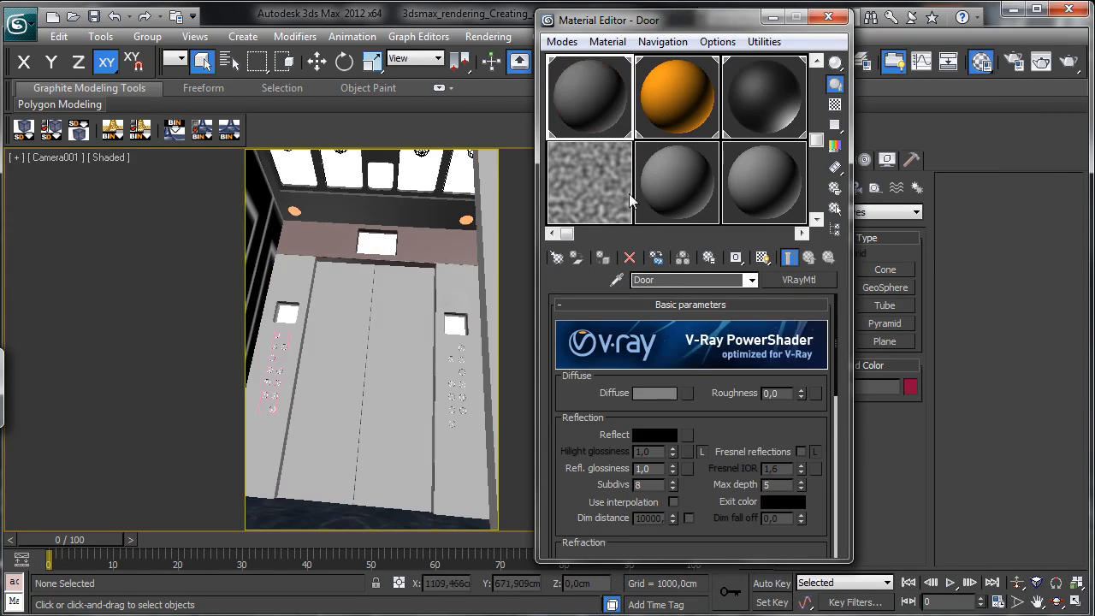
right_click(686, 393)
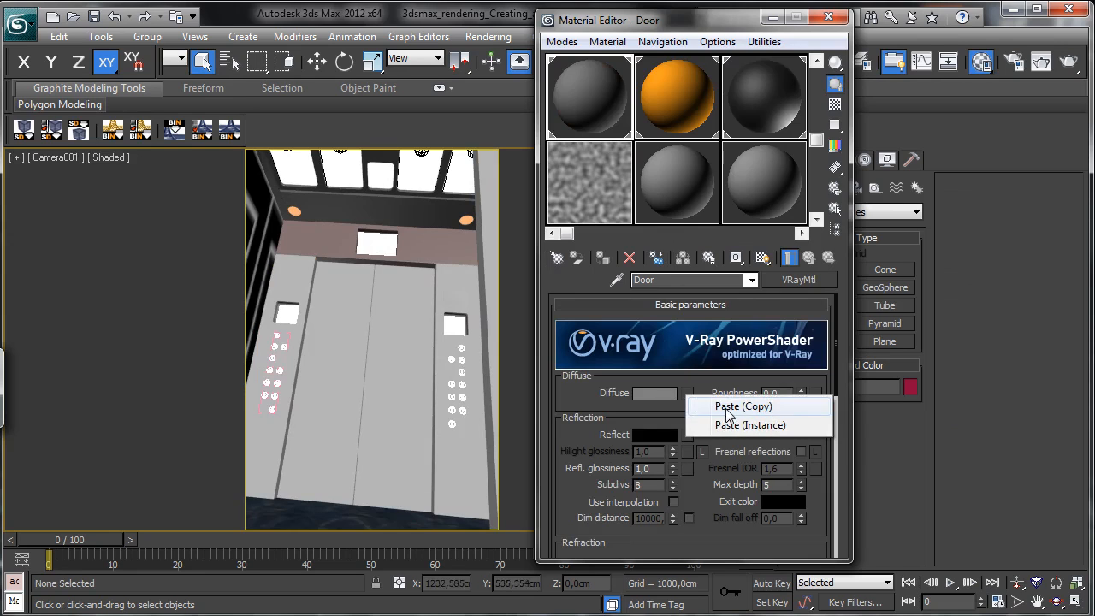
left_click(729, 406)
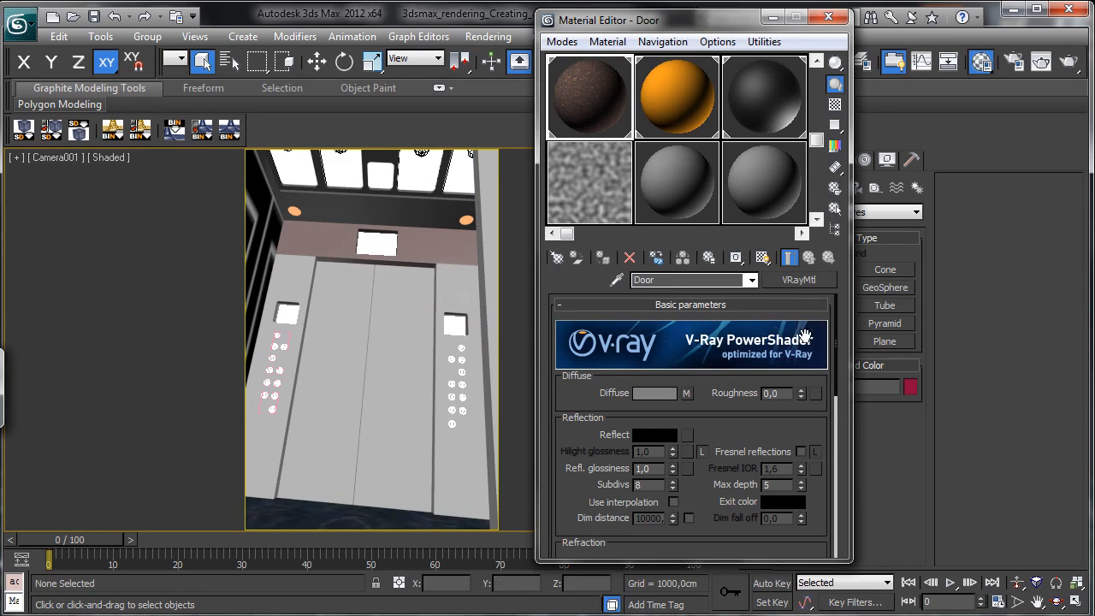
Step: Assign the Noise map from the sample slot to the Door material's bump map and set the bump amount to 5
left_click_drag(728, 435, 729, 150)
scroll(721, 396, "down", 5)
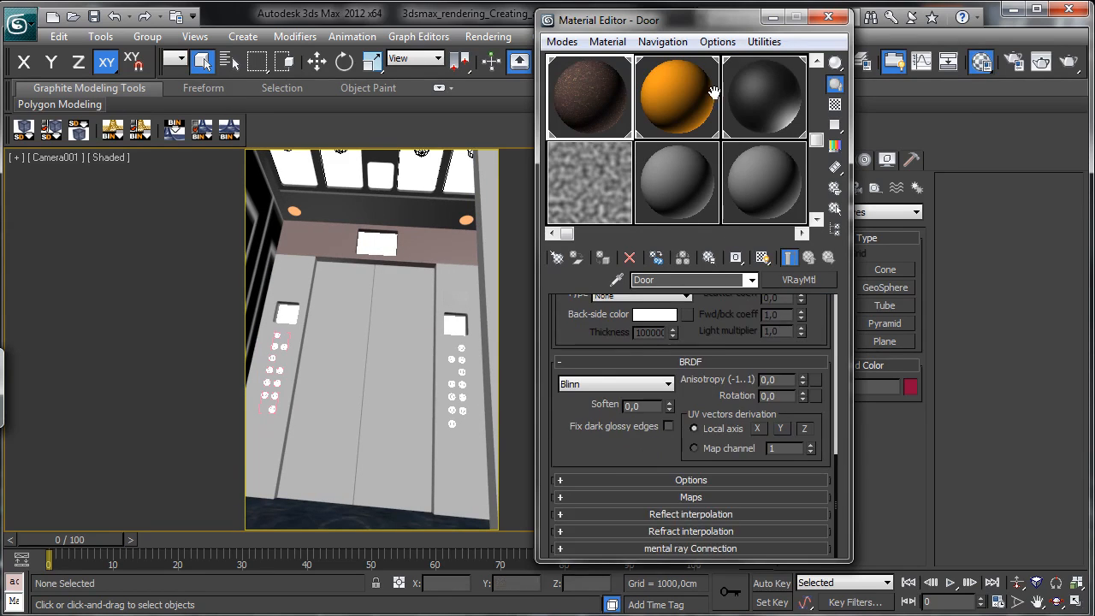
left_click(686, 494)
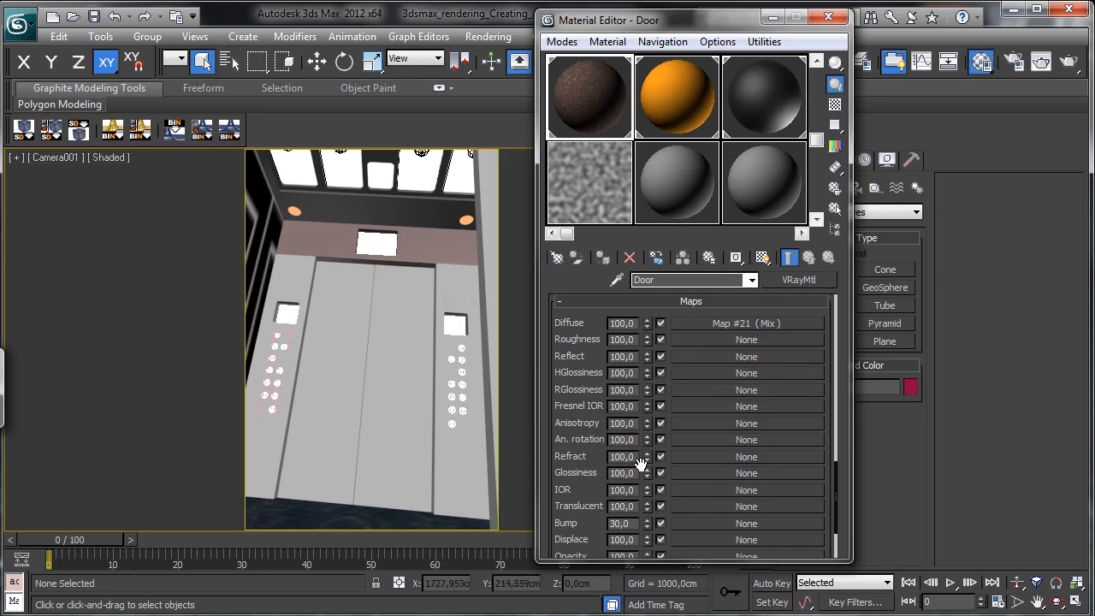
left_click_drag(598, 182, 685, 366)
left_click_drag(707, 521, 711, 522)
left_click(655, 340)
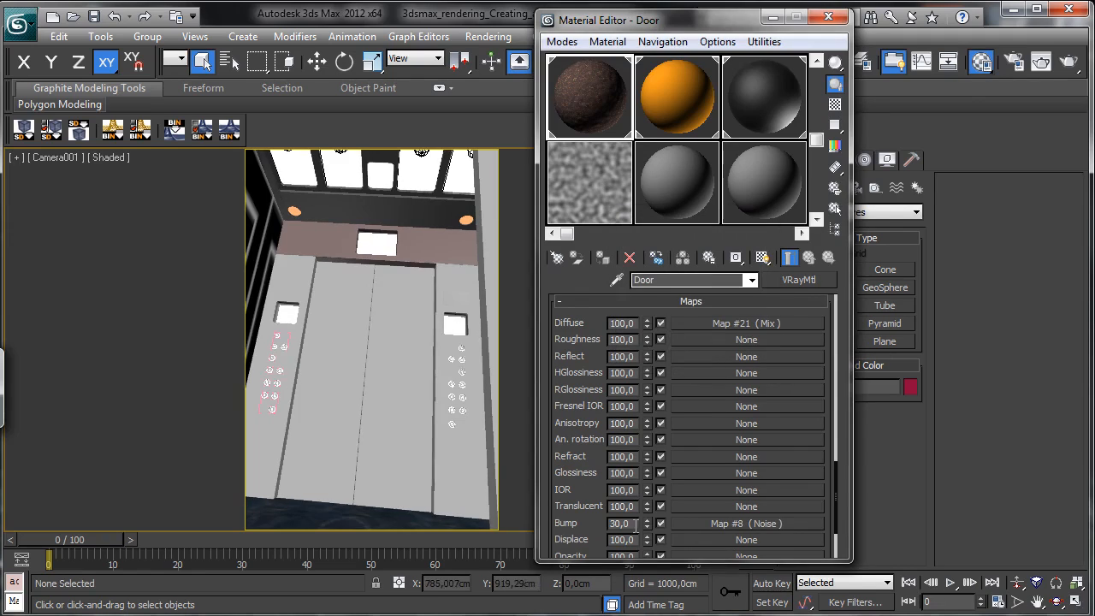
double_click(622, 522)
type("5")
key("Return")
Step: Convert the Button Light material to VRayLightMtl, carrying over its orange self-illumination filter colour as the light colour
left_click(670, 102)
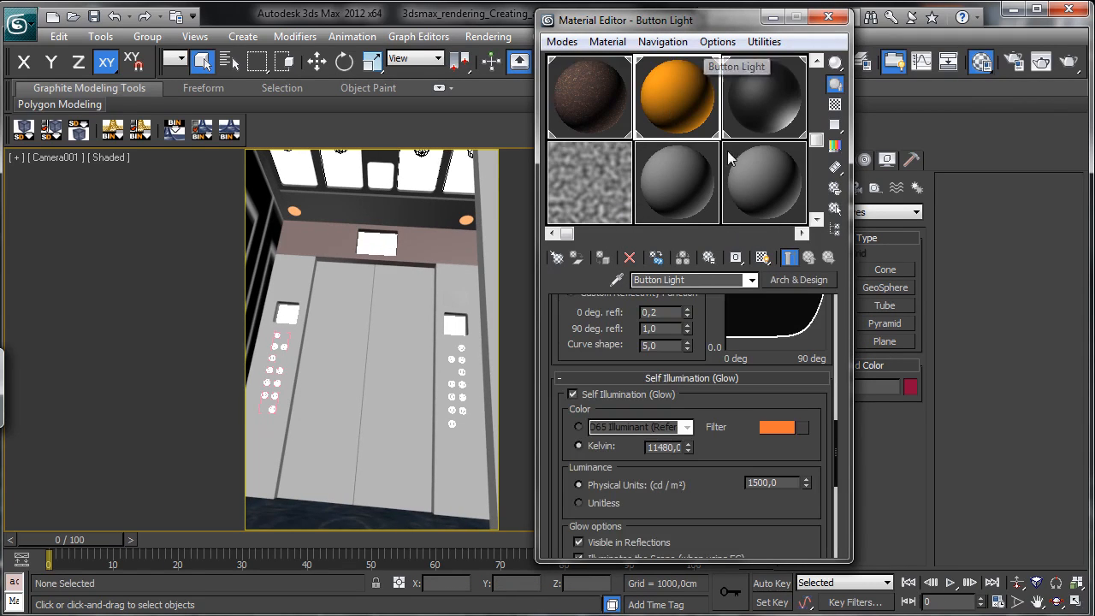
middle_click_drag(720, 137, 719, 214)
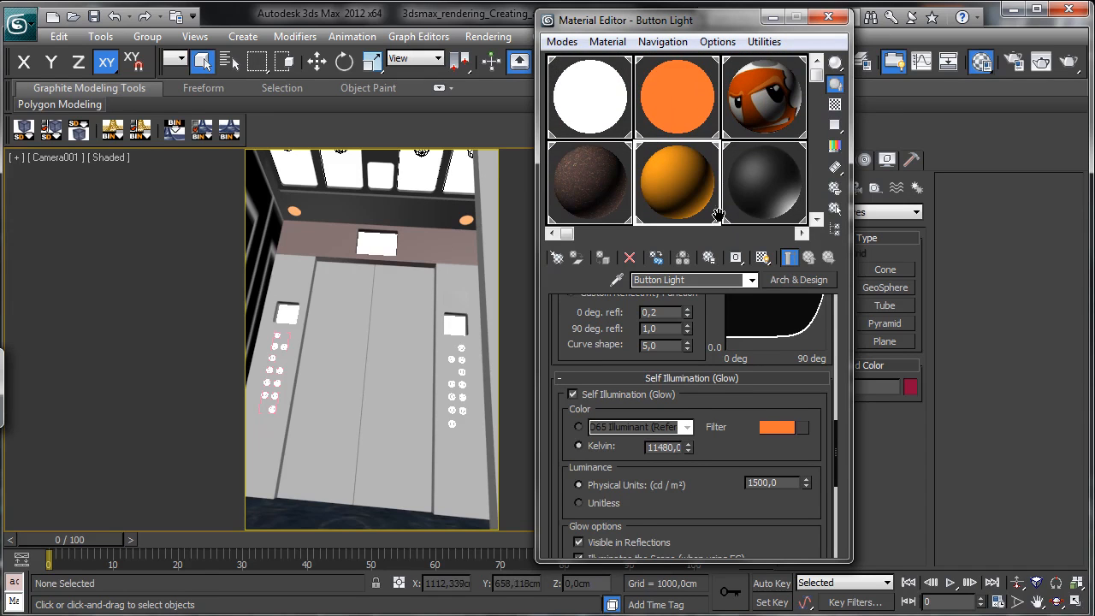
right_click(778, 438)
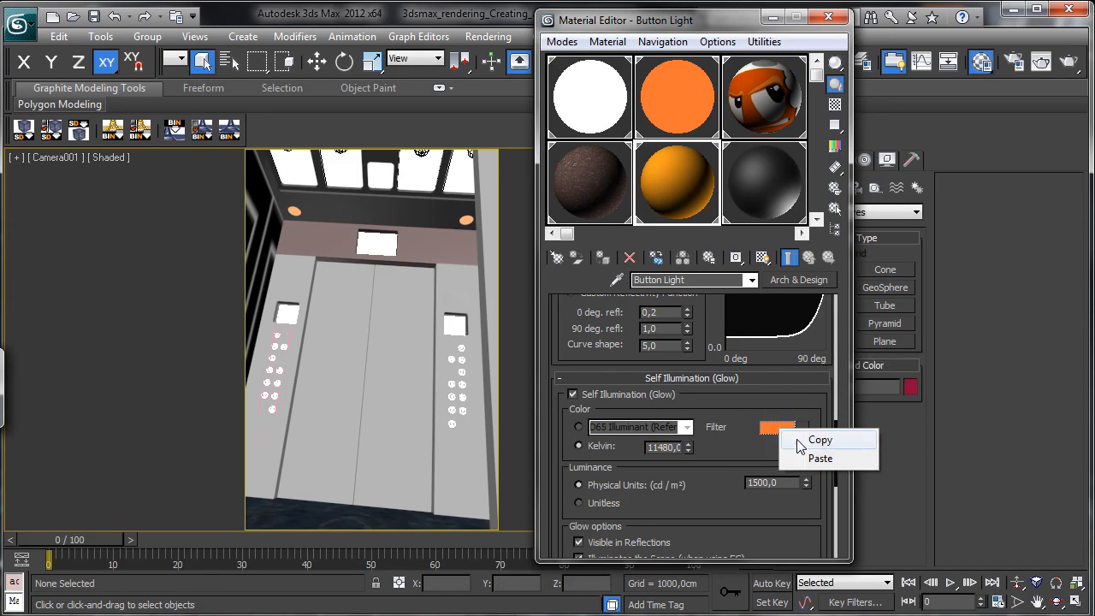
left_click(803, 441)
left_click(817, 286)
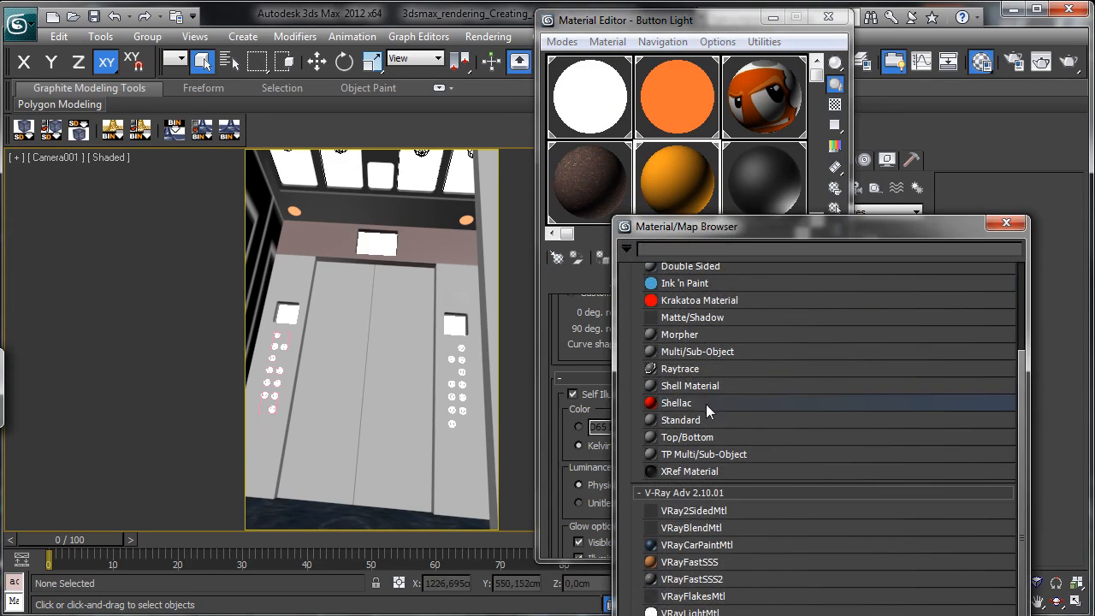
left_click_drag(764, 225, 762, 16)
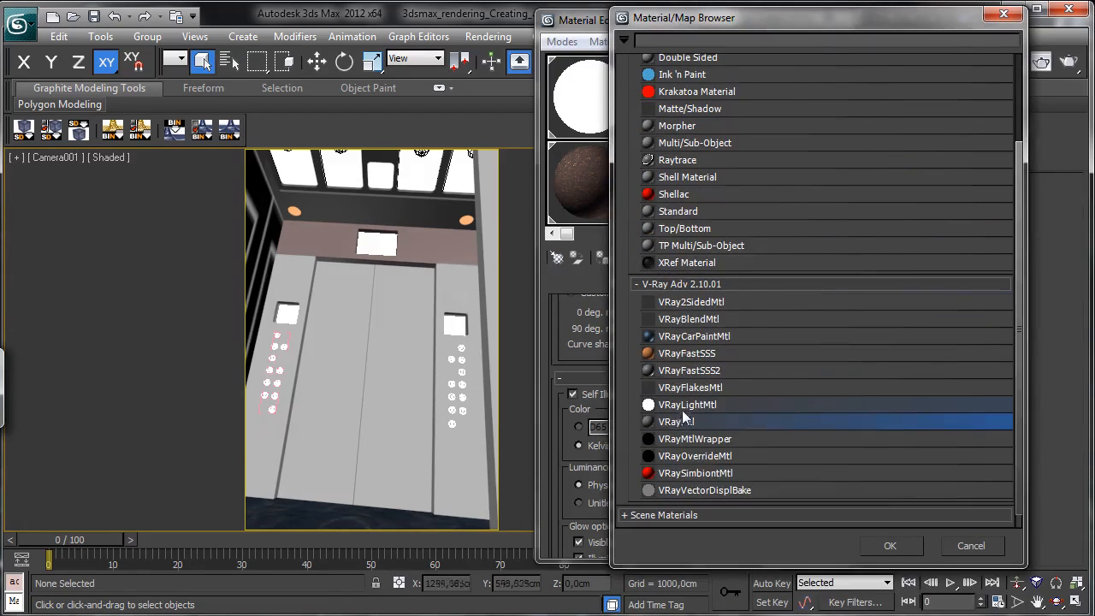
double_click(684, 406)
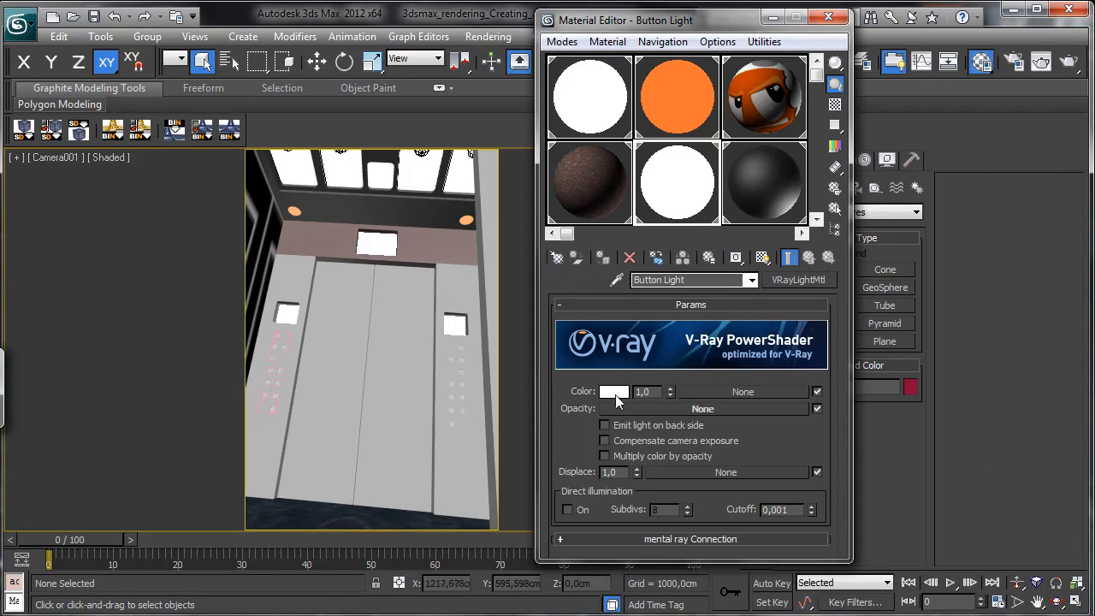
right_click(616, 401)
left_click(650, 416)
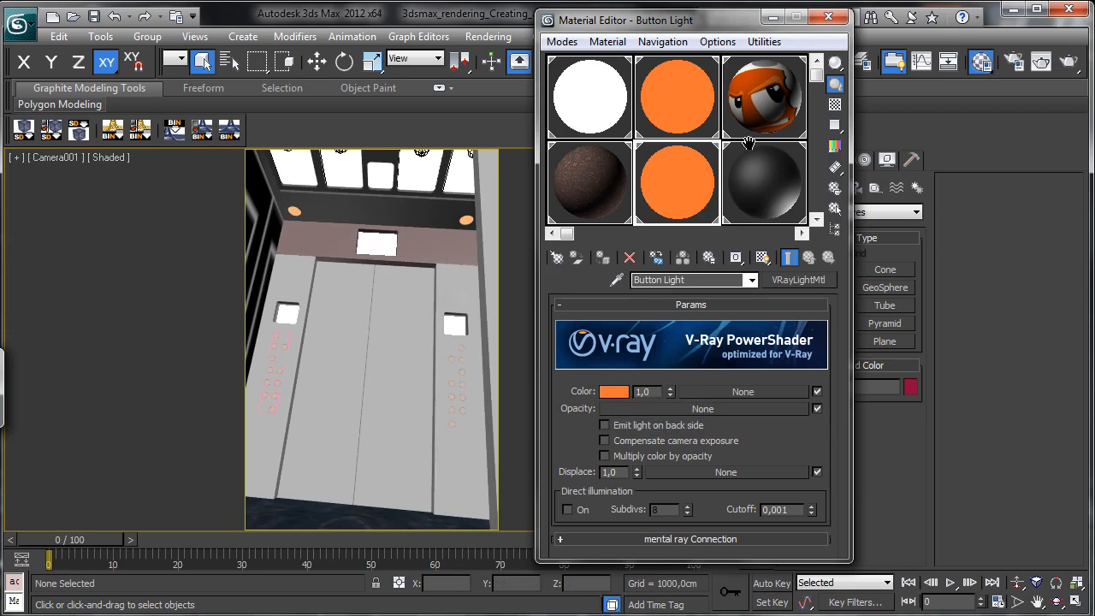
Step: Convert the Lamp Grid material to VRayMtl and set its diffuse colour to a dark grey of value 29
left_click(756, 170)
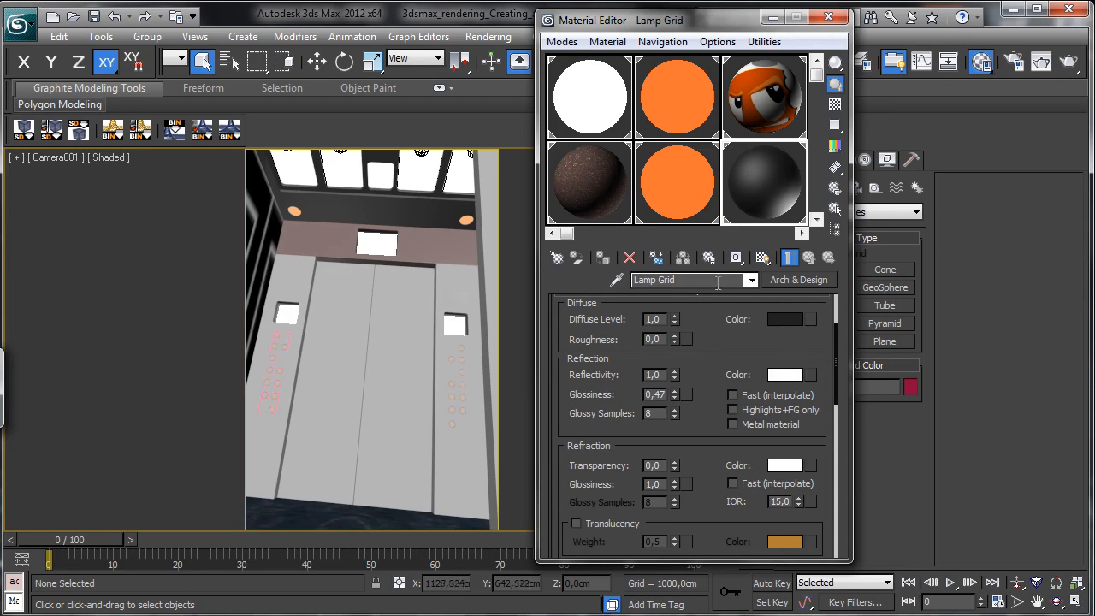
left_click(798, 280)
left_click_drag(769, 243, 761, 47)
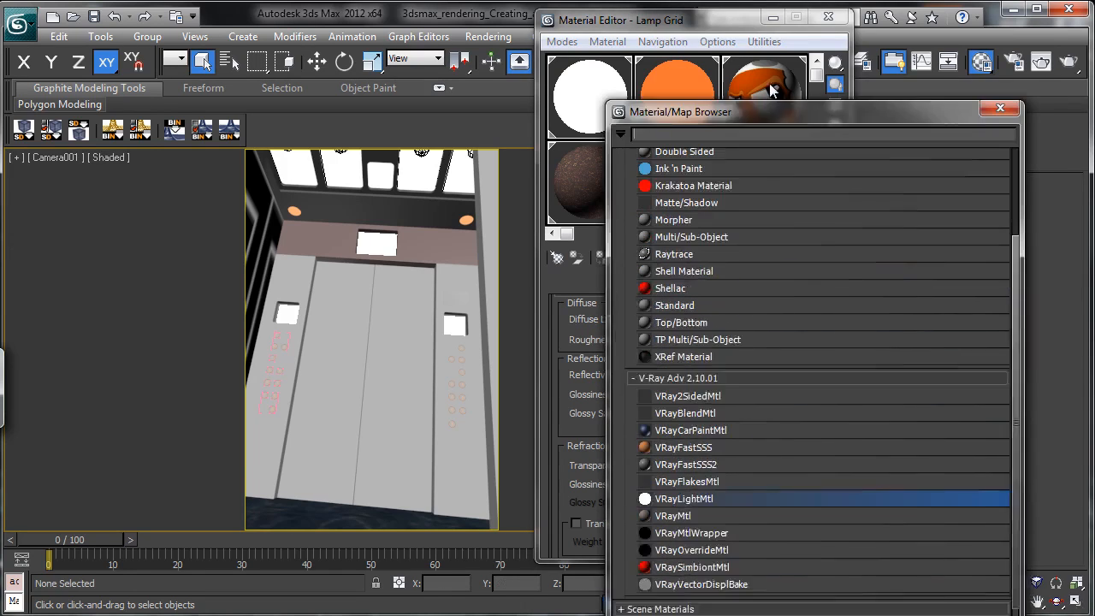
double_click(672, 434)
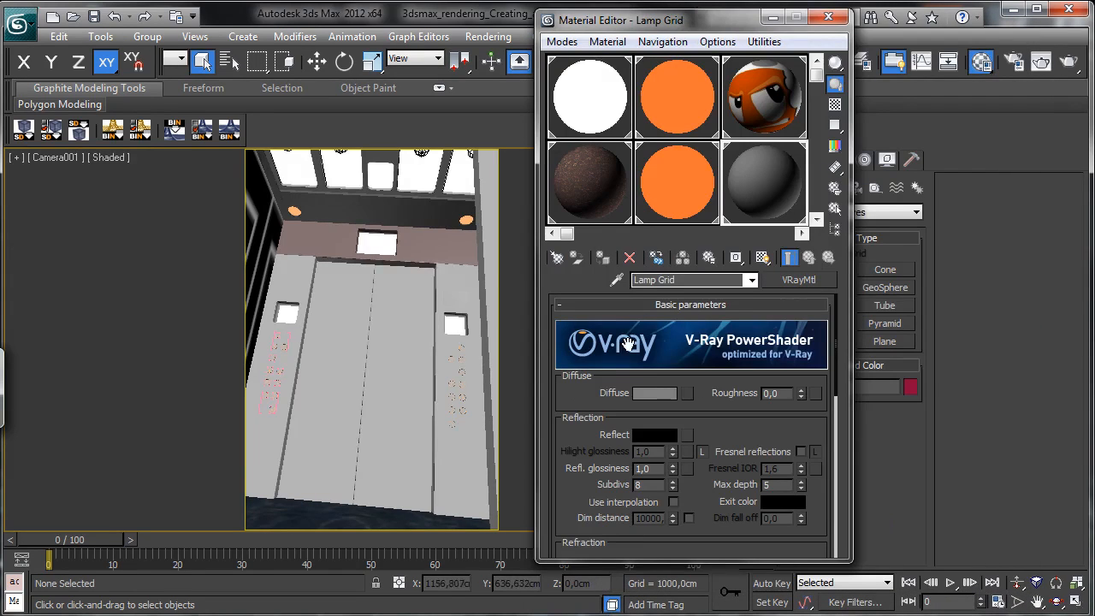
left_click(653, 393)
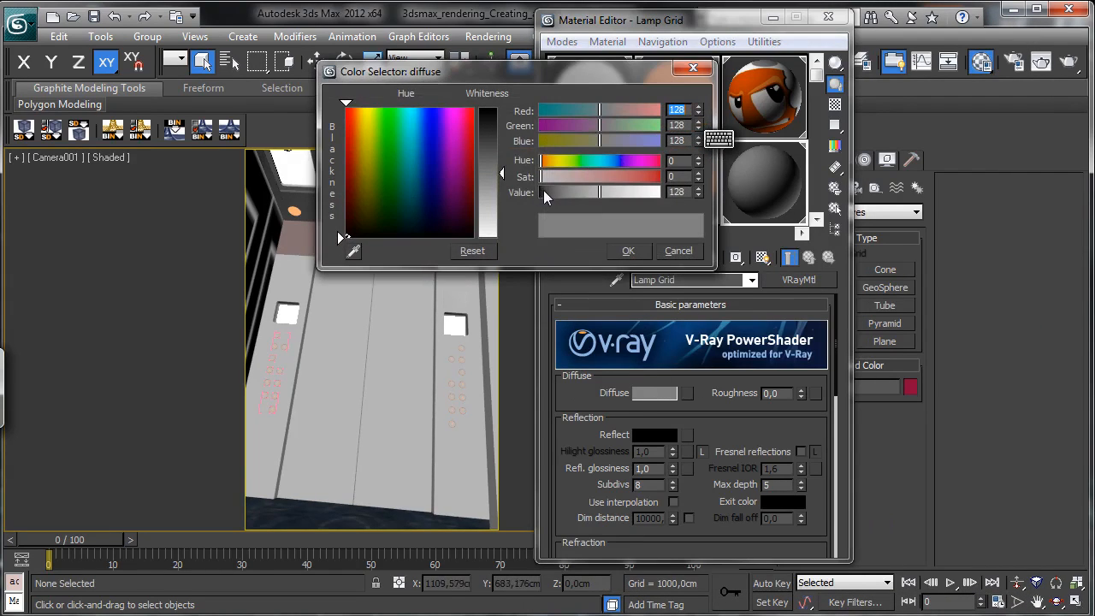
left_click_drag(545, 196, 553, 194)
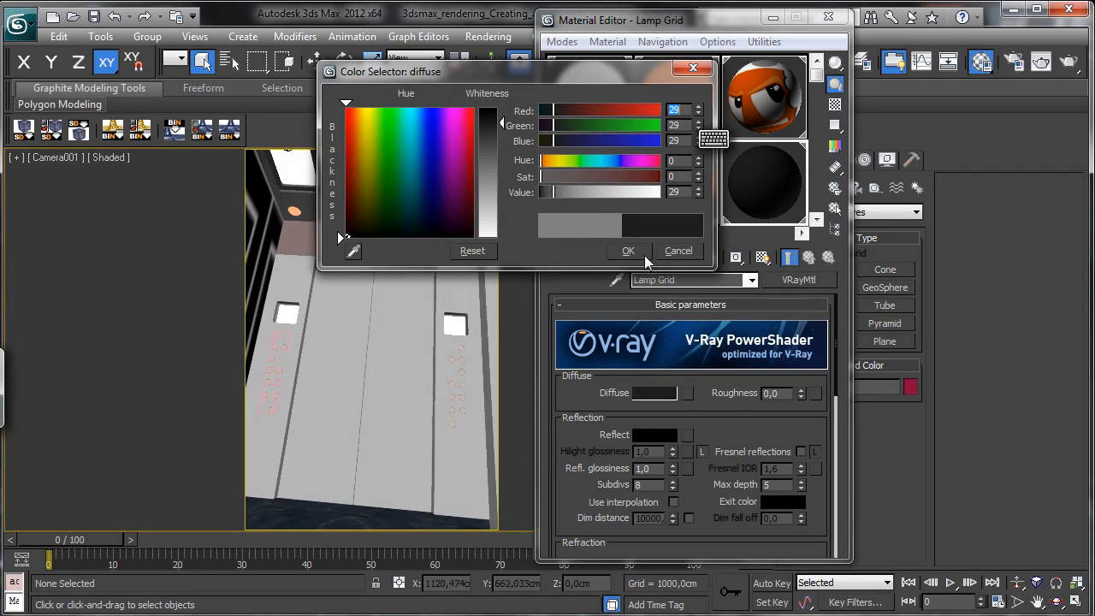
left_click(628, 250)
Step: Give the Lamp Grid material a mid-grey reflection colour and show the checkered background in its sample slot
left_click(654, 434)
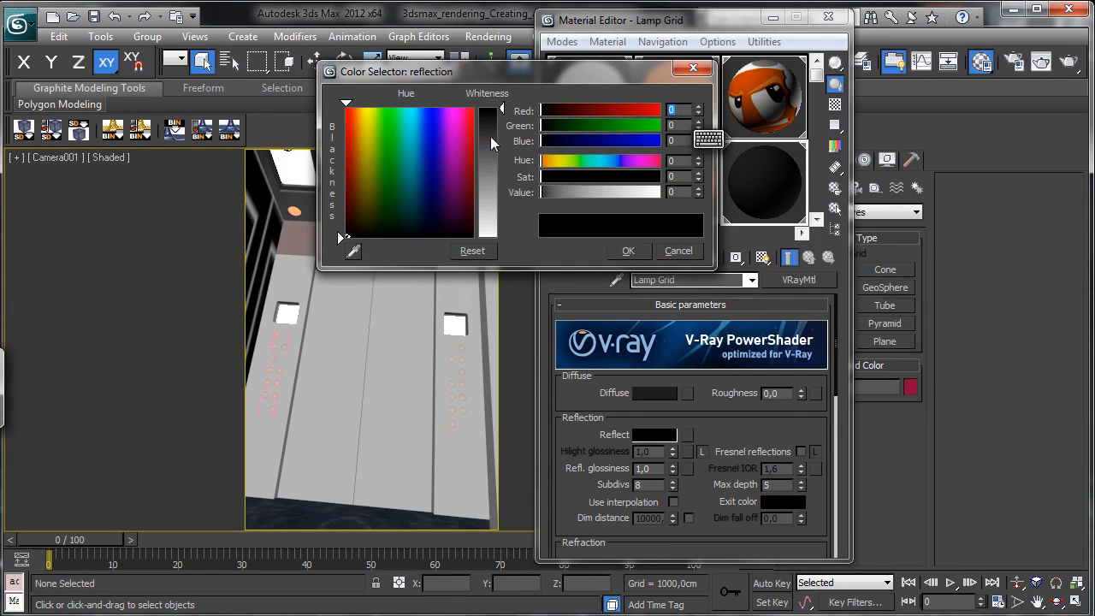
left_click_drag(491, 136, 491, 229)
left_click(628, 250)
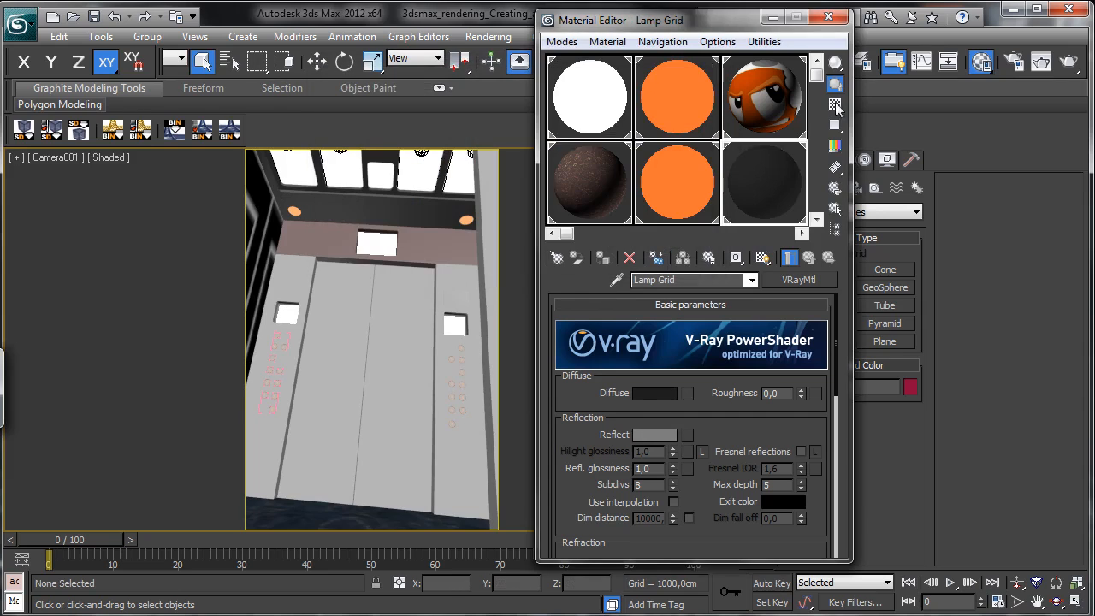
left_click(835, 105)
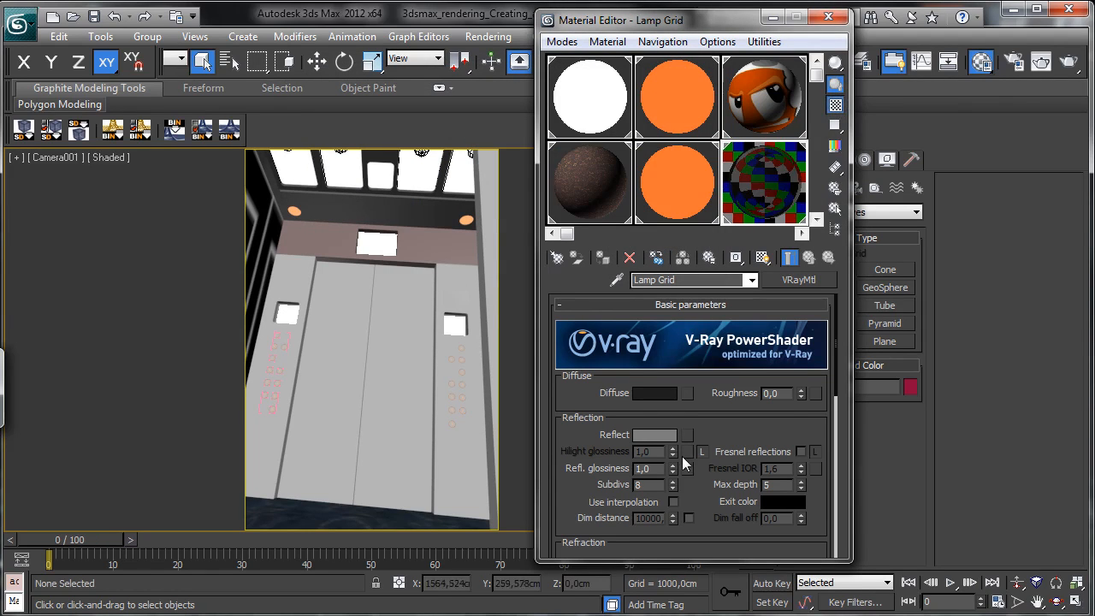
Step: Enable Fresnel reflections on the Lamp Grid material, unlock the Fresnel IOR and set it to 6
left_click(800, 451)
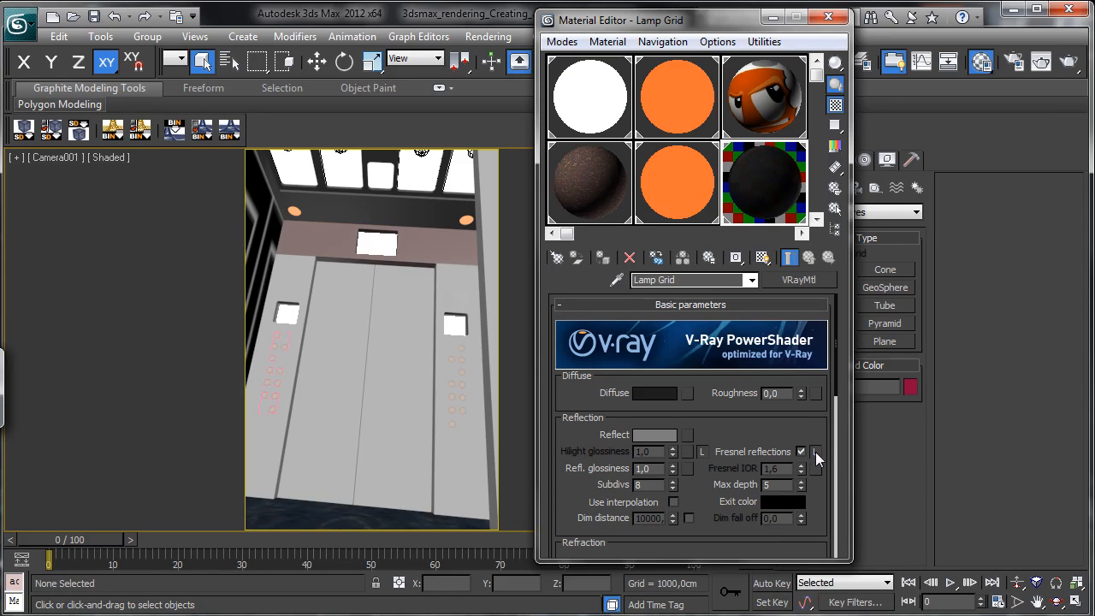
left_click(815, 450)
double_click(771, 468)
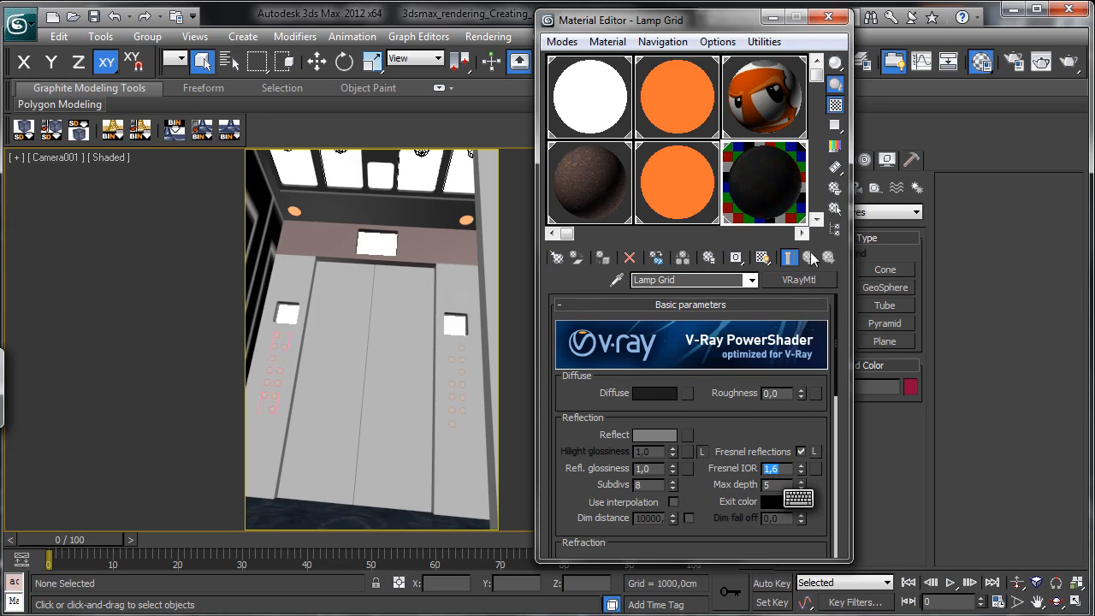
type("6")
key("Return")
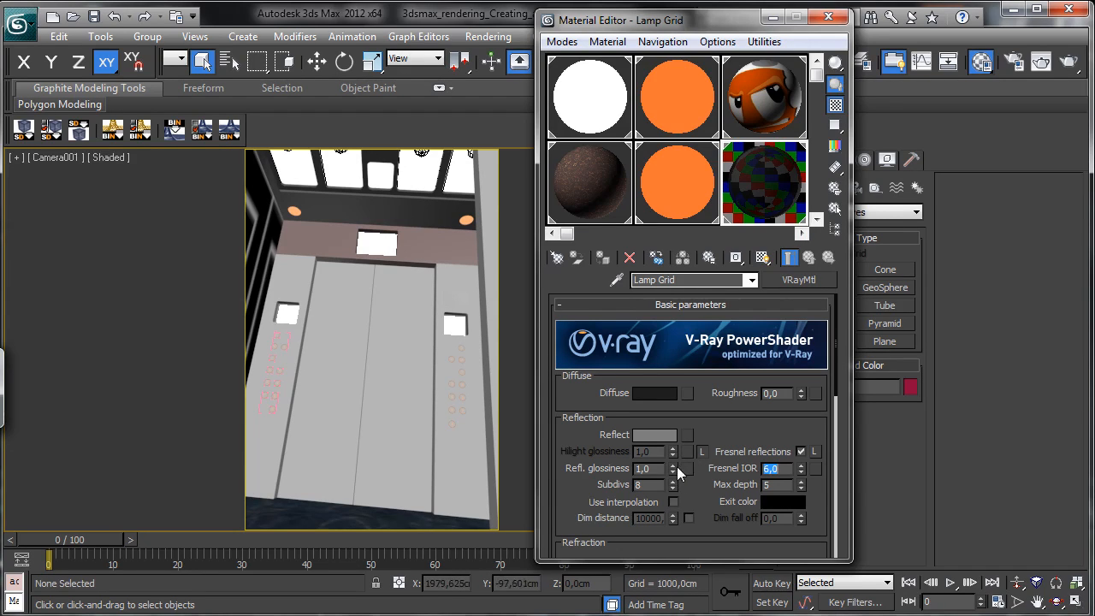
Step: Lower the Lamp Grid material's reflection glossiness to 0.72 and darken its reflection colour to a grey of value 82
left_click_drag(673, 470, 672, 488)
left_click(658, 435)
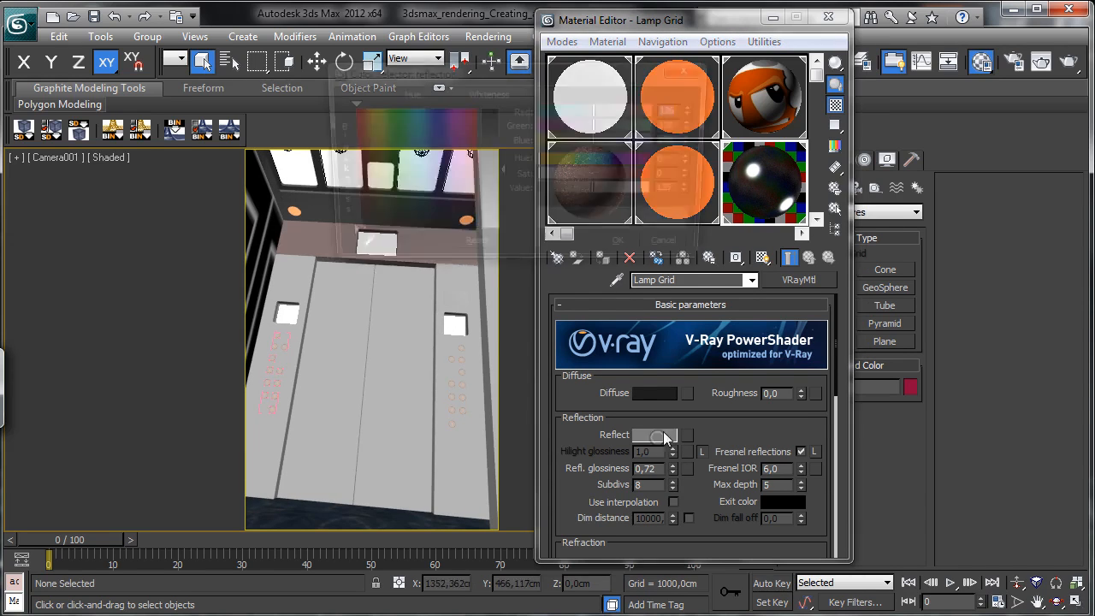
left_click(577, 192)
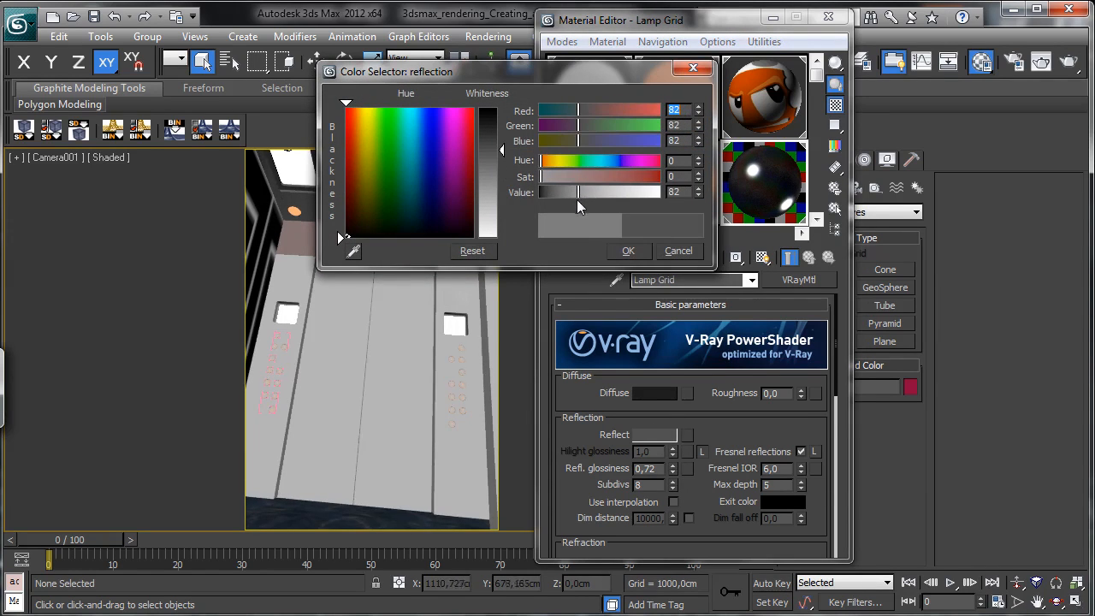
left_click(643, 251)
scroll(694, 488, "down", 6)
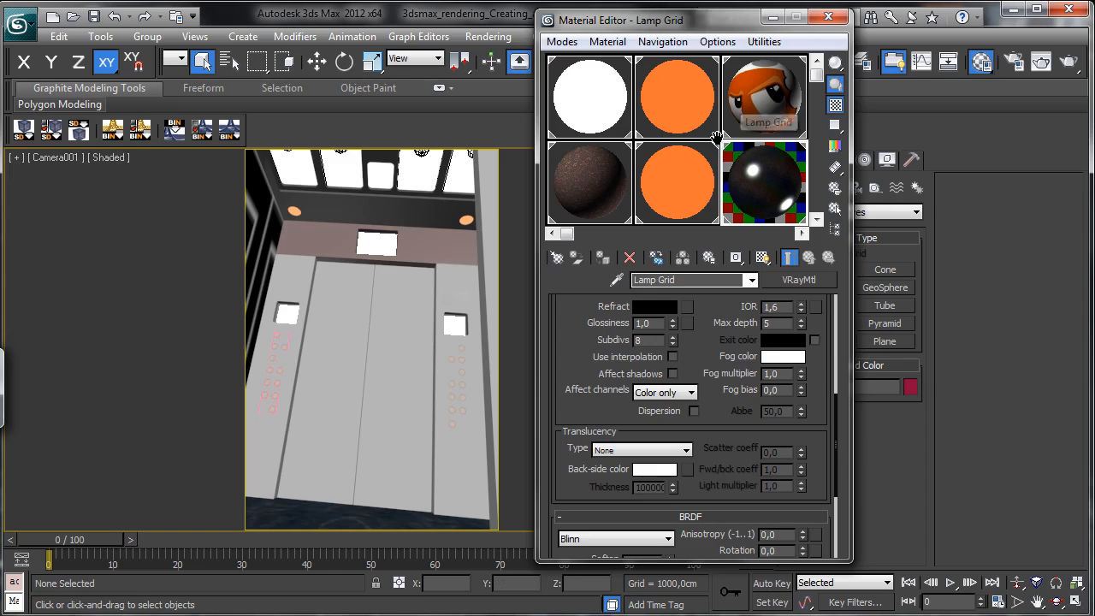
Step: Pick the Roof material from the elevator ceiling in the viewport into the empty sample slot beside the orange character material
left_click_drag(716, 137, 546, 175)
left_click(677, 121)
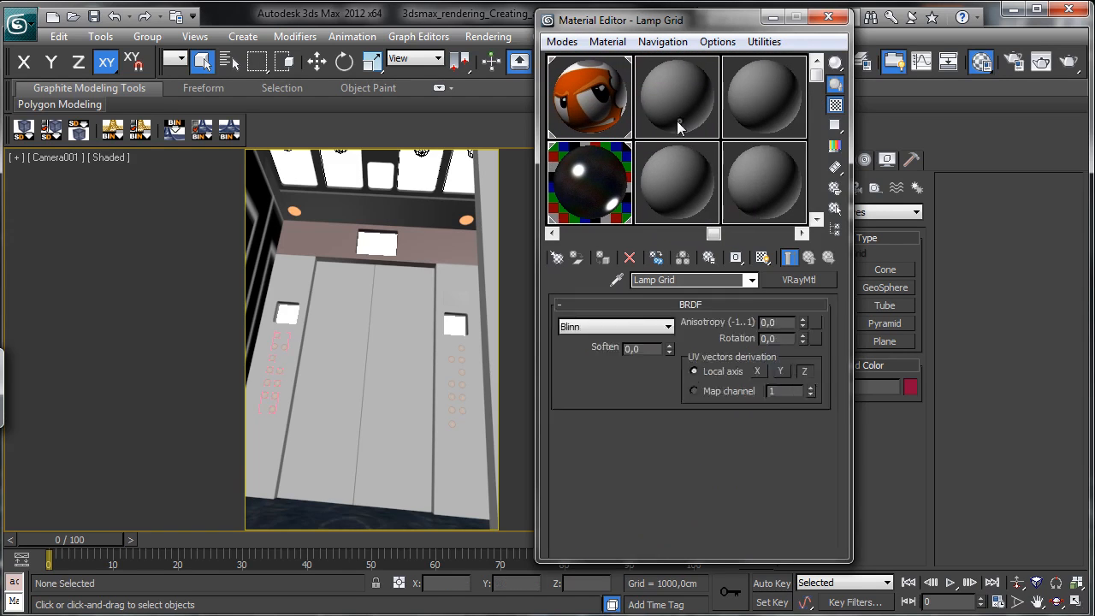
left_click(617, 280)
left_click(410, 196)
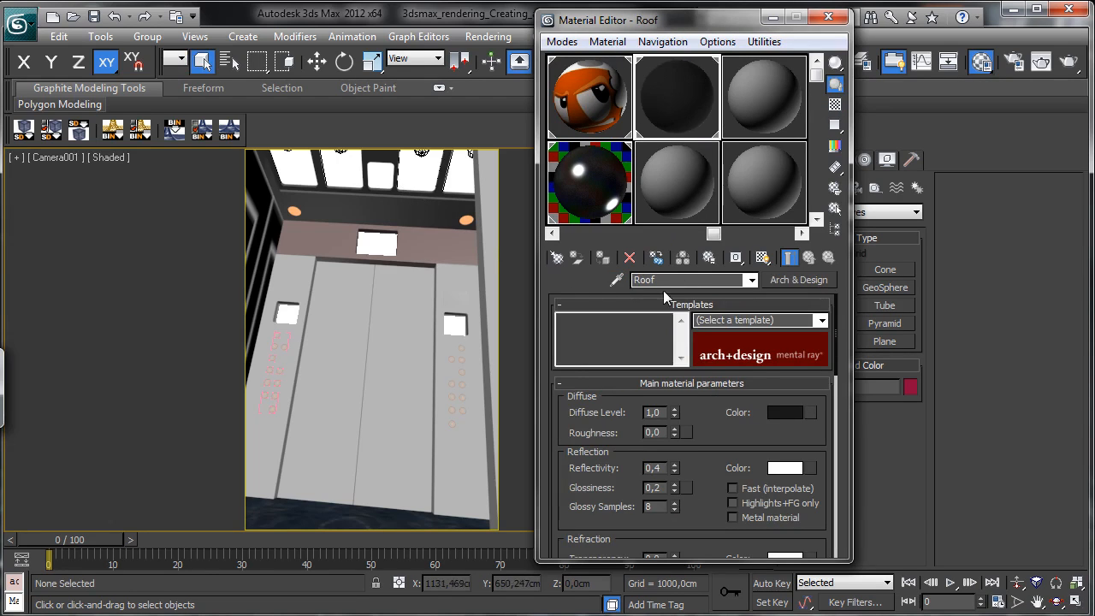
Step: Convert the Roof material to VRayMtl, carrying over its dark diffuse colour
left_click_drag(734, 440, 701, 397)
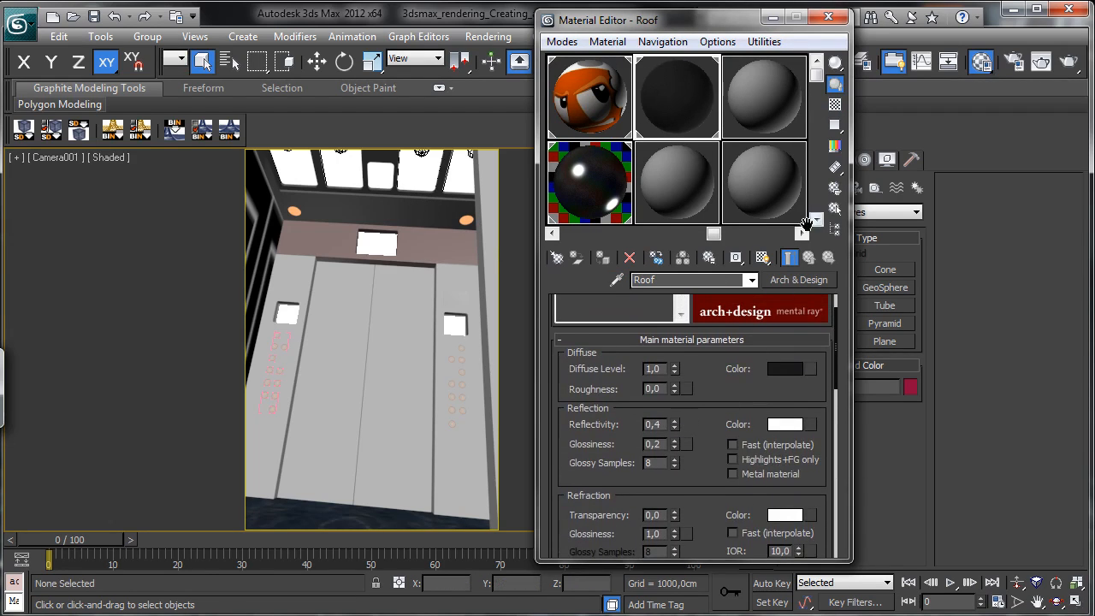
right_click(780, 369)
left_click(809, 379)
left_click(798, 279)
left_click_drag(789, 229, 775, 15)
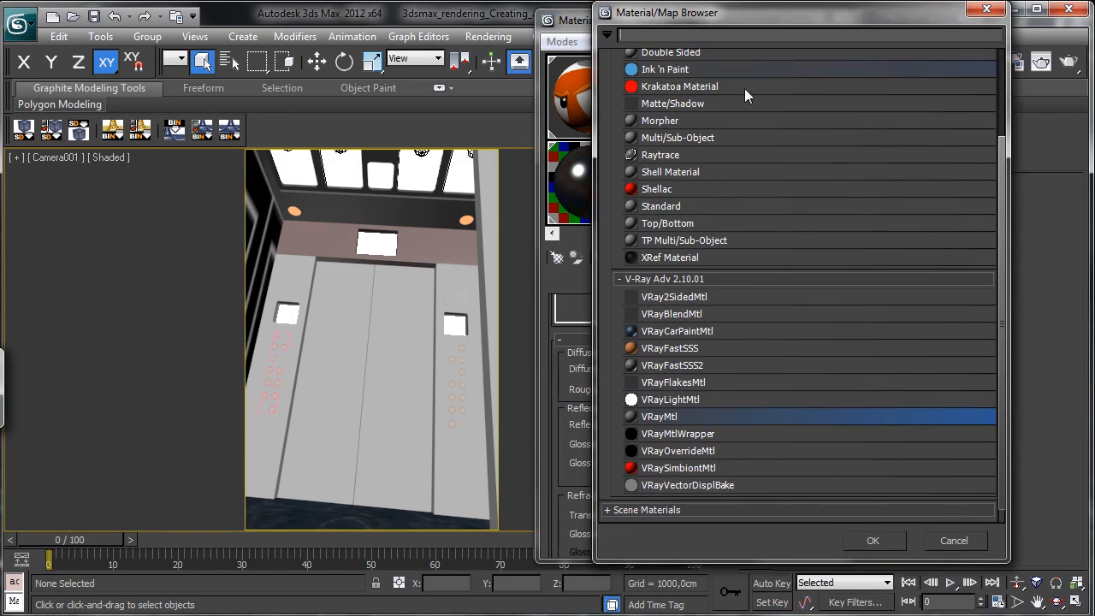
double_click(669, 416)
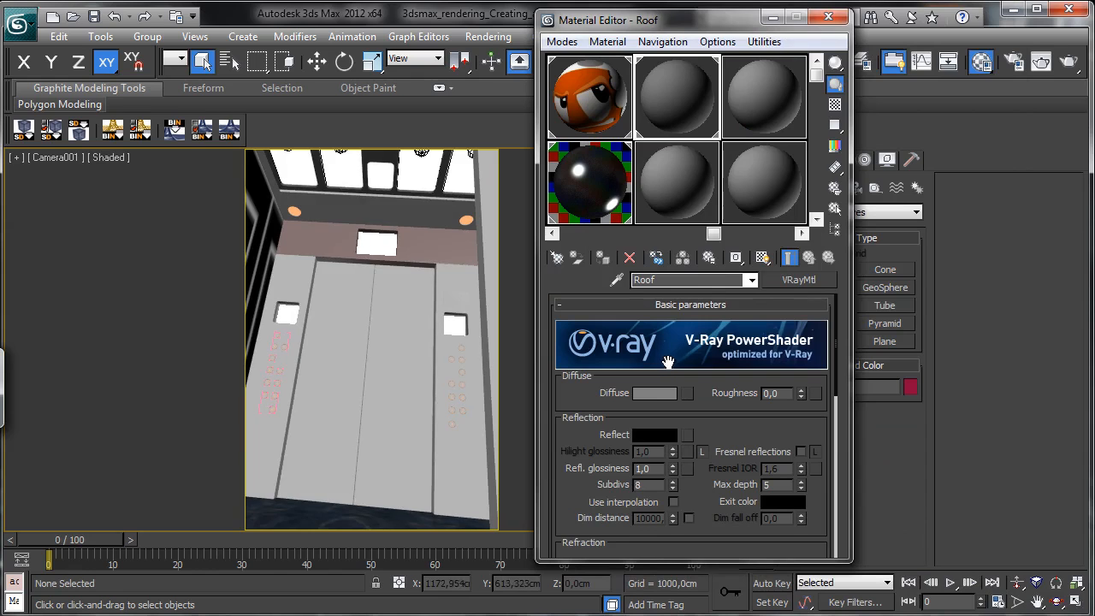
right_click(656, 393)
left_click(697, 423)
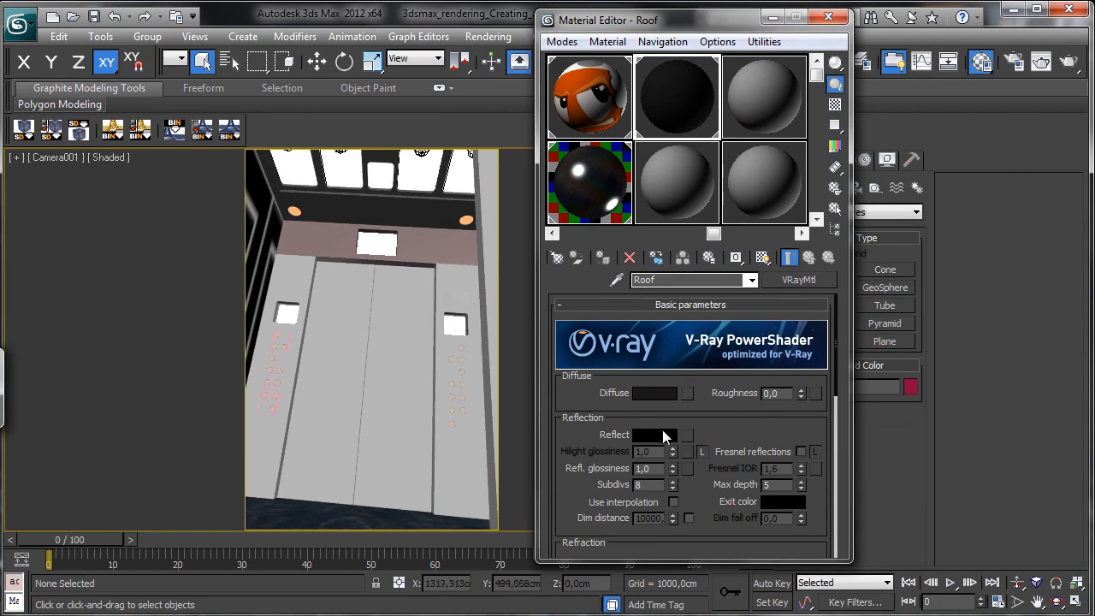
Step: Set the Roof material's reflection colour to a dark grey of value 64
left_click(660, 431)
left_click(569, 193)
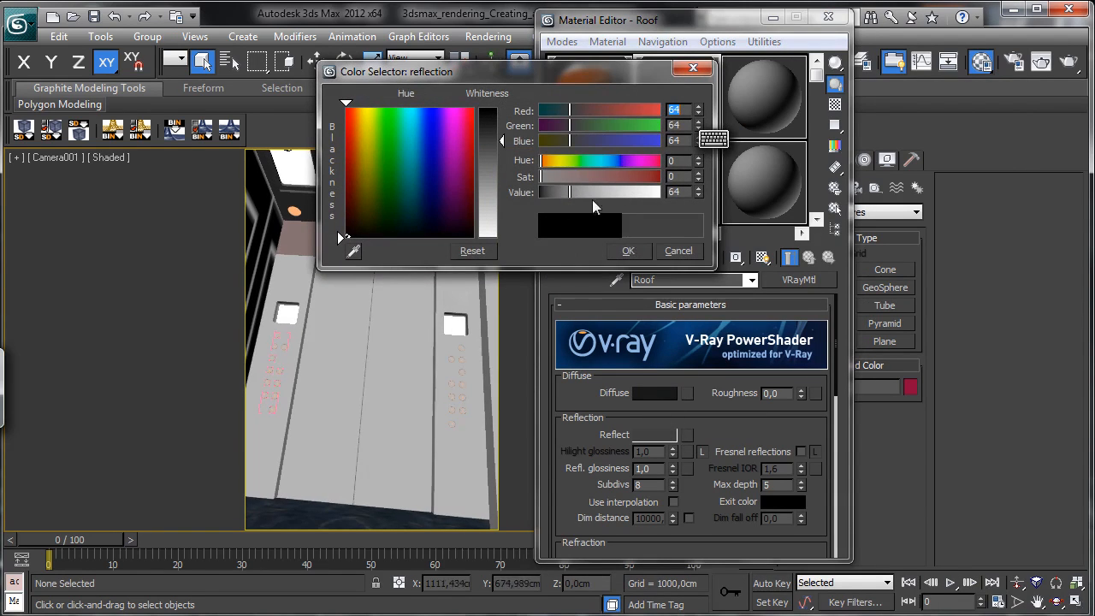
left_click(629, 251)
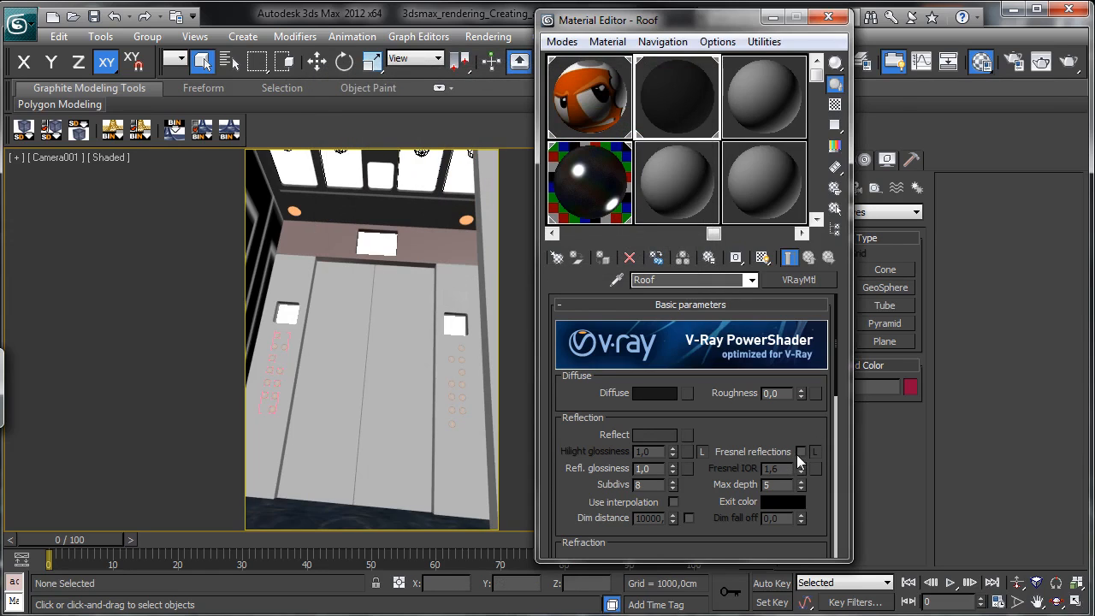
Step: Show the Roof sample on a checkered background, then enable Fresnel reflections with an unlocked IOR of 6 and reflection glossiness 0.59
left_click(835, 104)
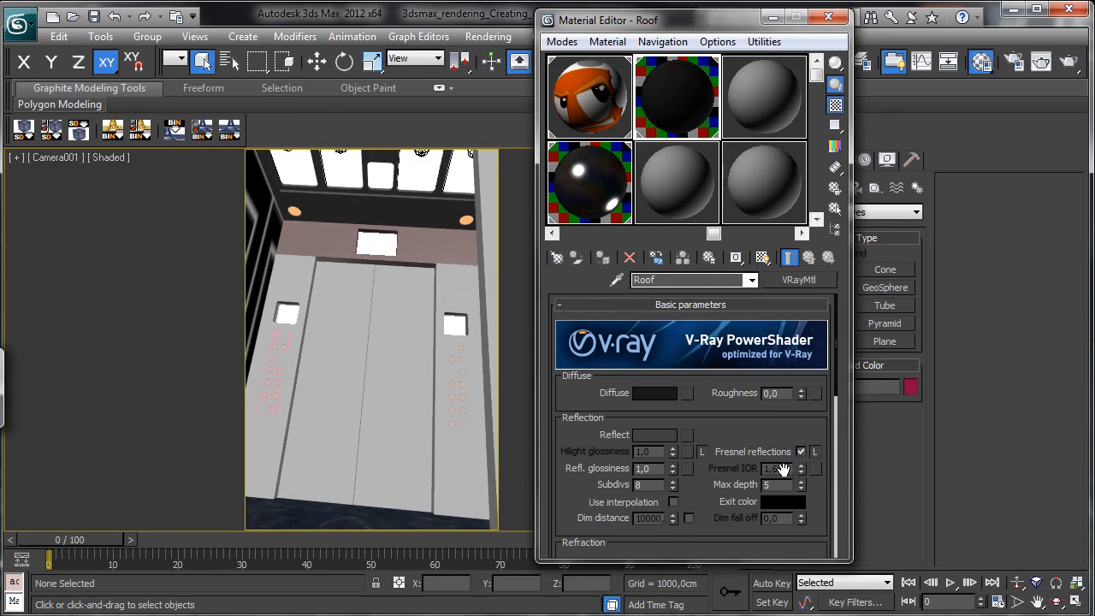
left_click_drag(777, 367, 776, 364)
left_click(815, 450)
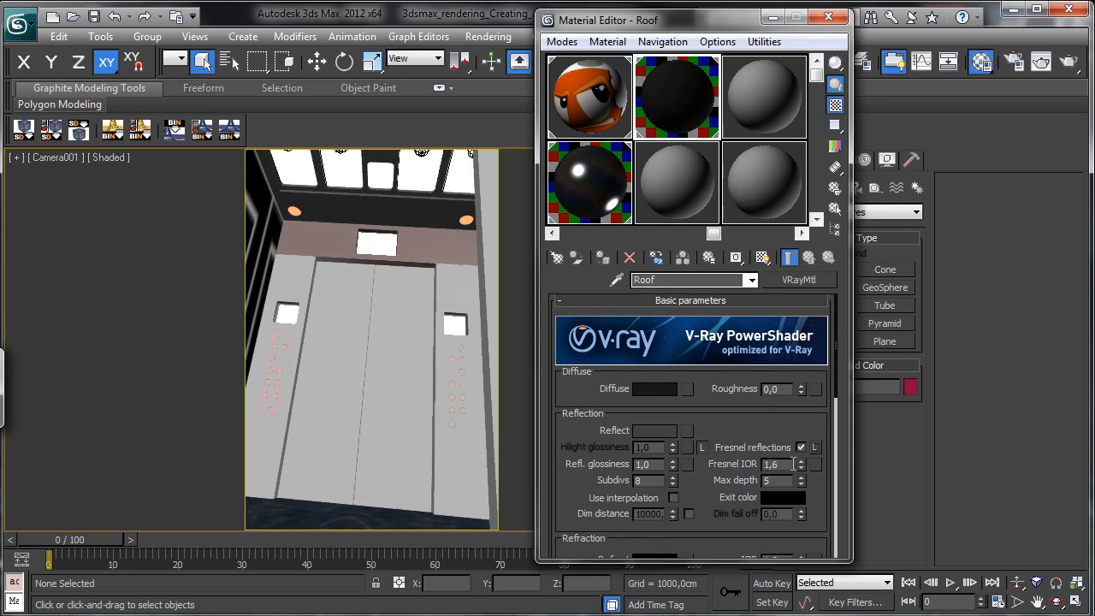
left_click(789, 463)
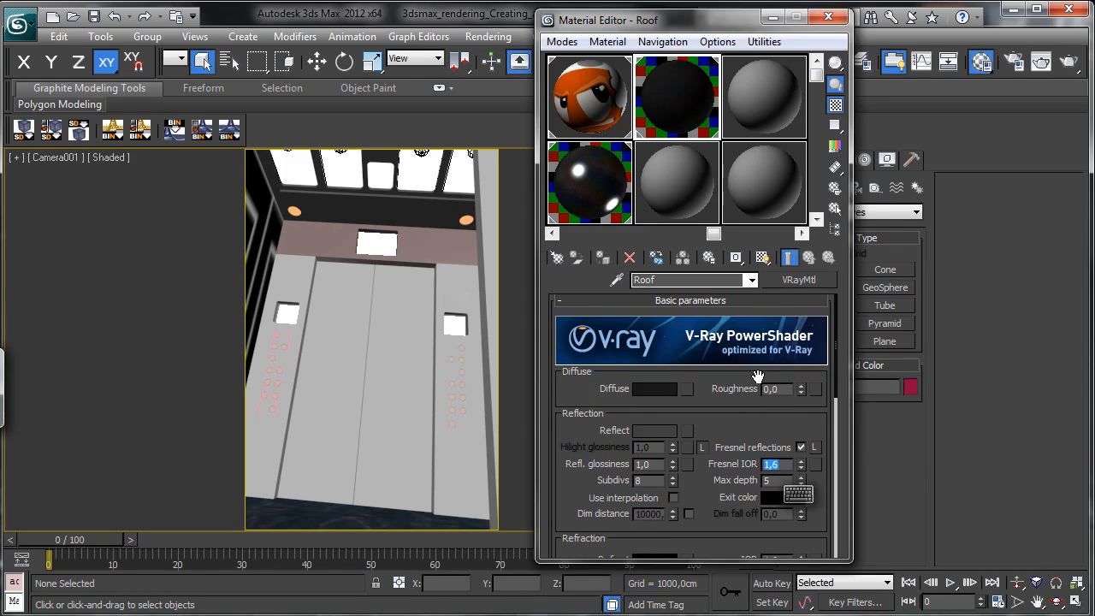
type("6")
key("Return")
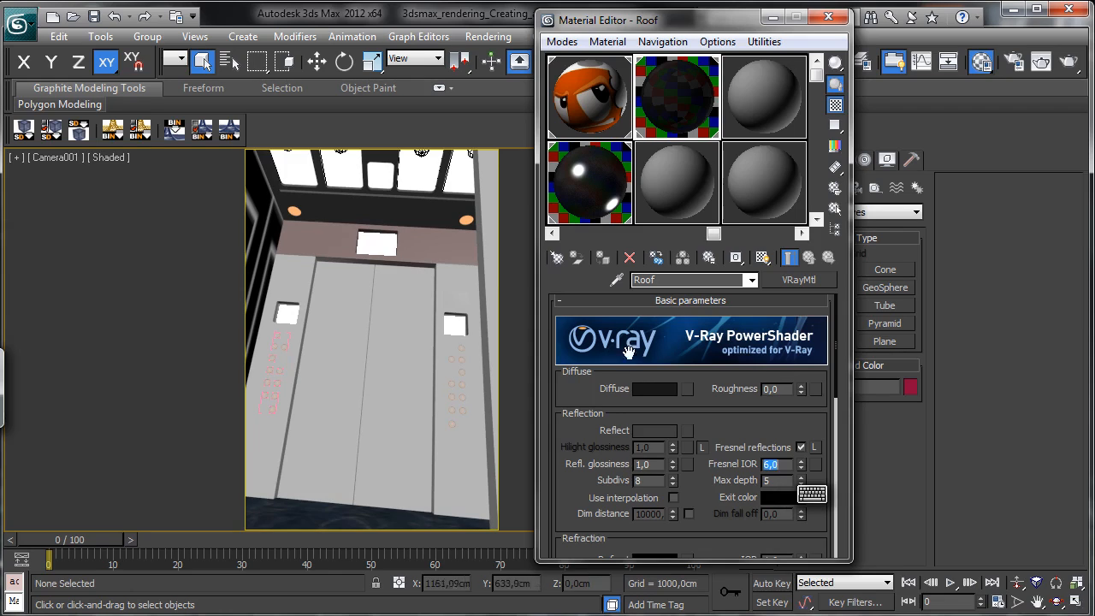
left_click_drag(673, 467, 671, 493)
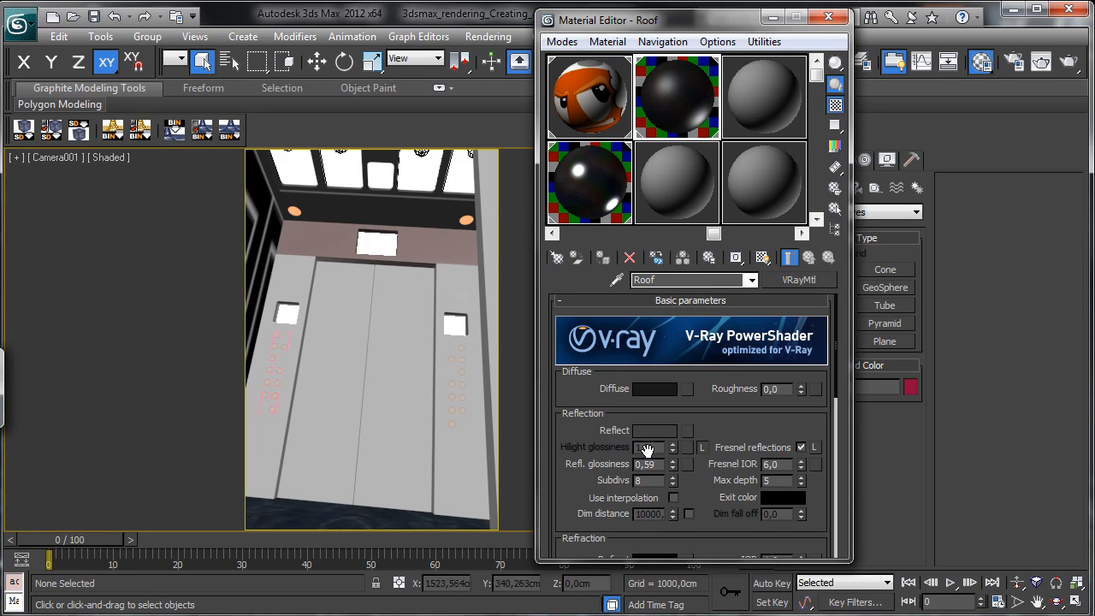
Step: Pick the Up Door Front material from the brownish strip above the elevator doors into the empty sample slot below Roof
left_click(680, 175)
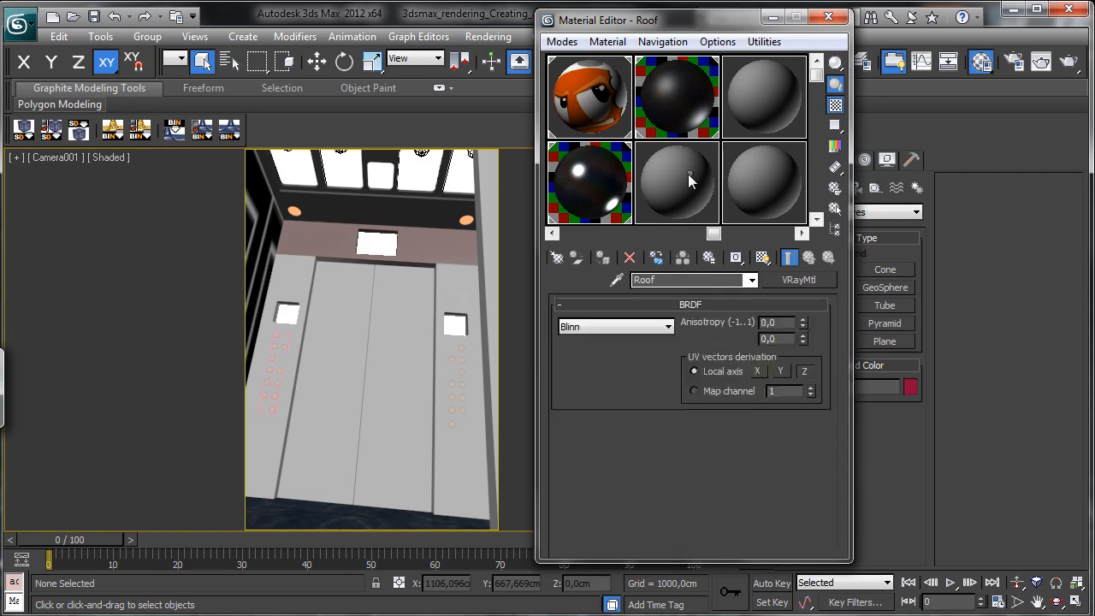
left_click(617, 278)
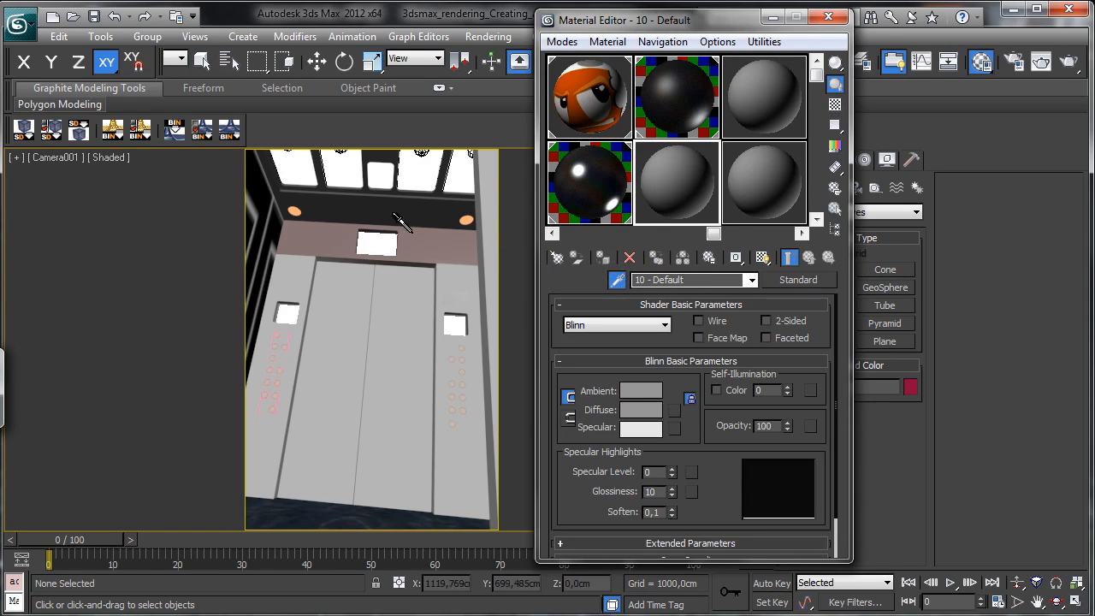
left_click(419, 240)
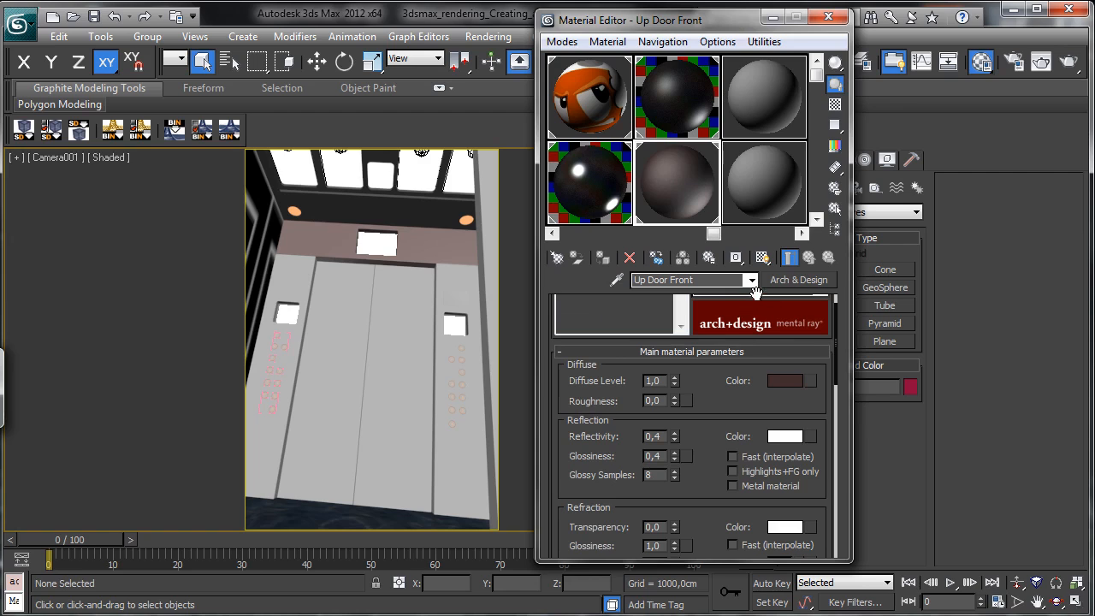
Step: Convert the Up Door Front material to VRayMtl, carrying over its dark brown diffuse colour
right_click(782, 379)
left_click(798, 285)
left_click_drag(798, 234, 809, 8)
double_click(679, 422)
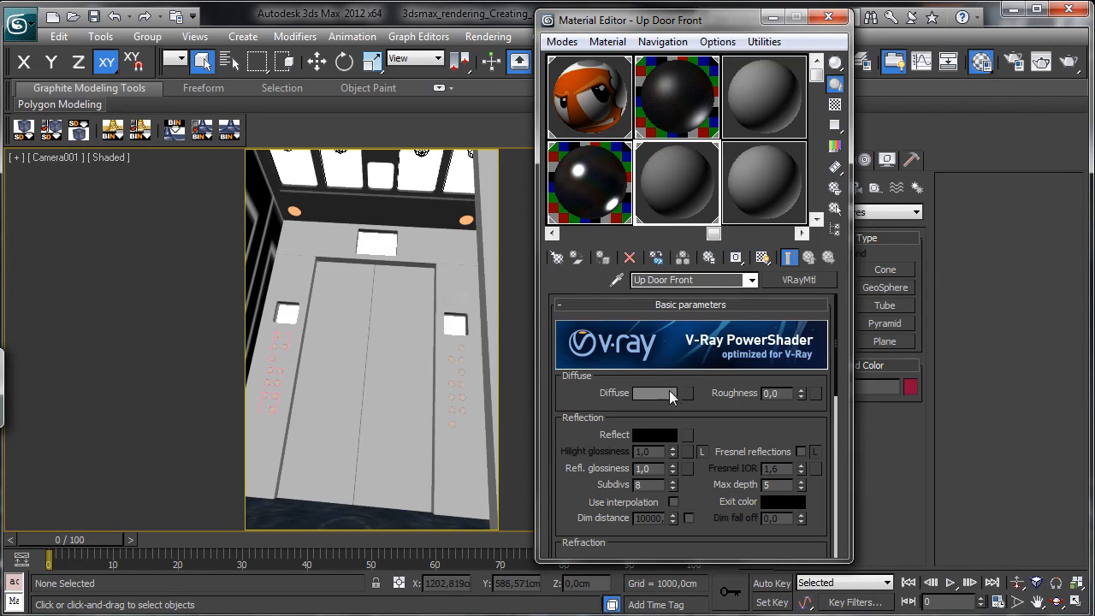
right_click(655, 392)
left_click(698, 423)
Step: Set the Up Door Front material's reflection colour to a dark grey
left_click(654, 434)
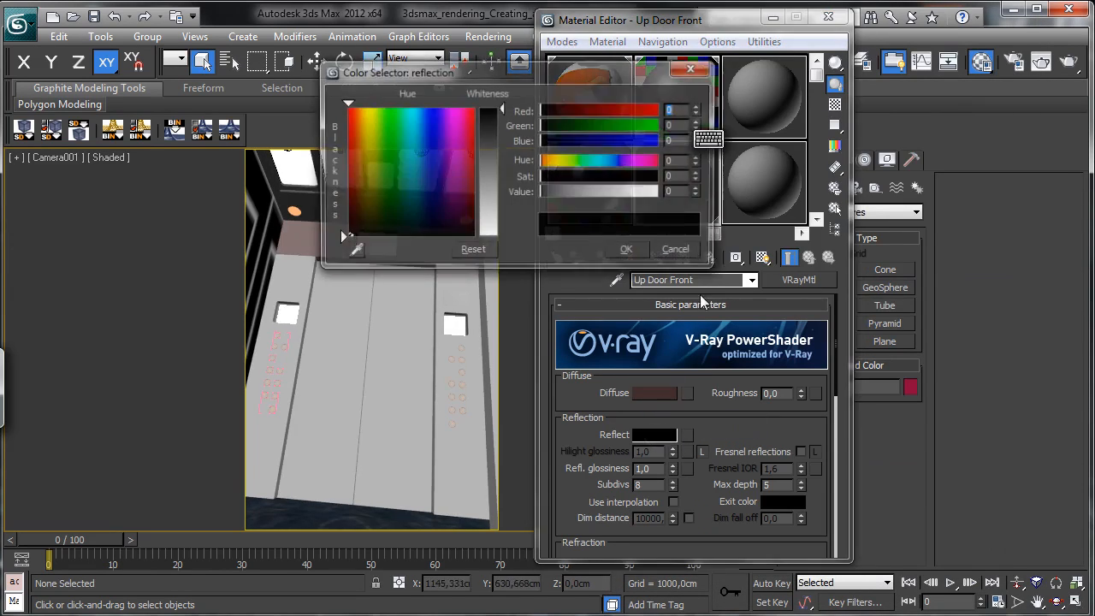
left_click_drag(561, 190, 568, 192)
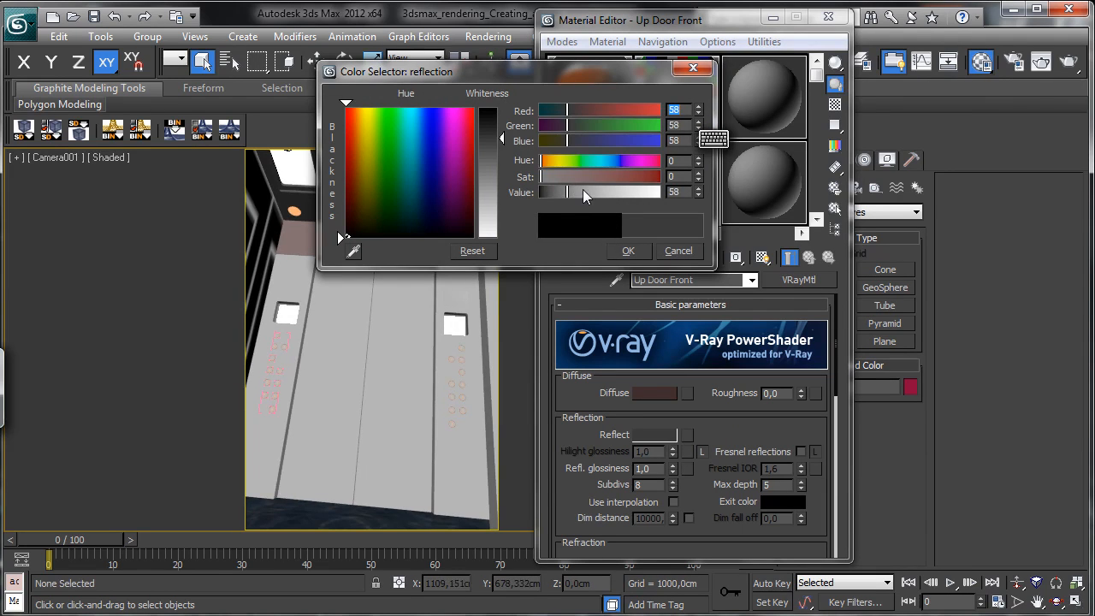
left_click(576, 192)
left_click(628, 251)
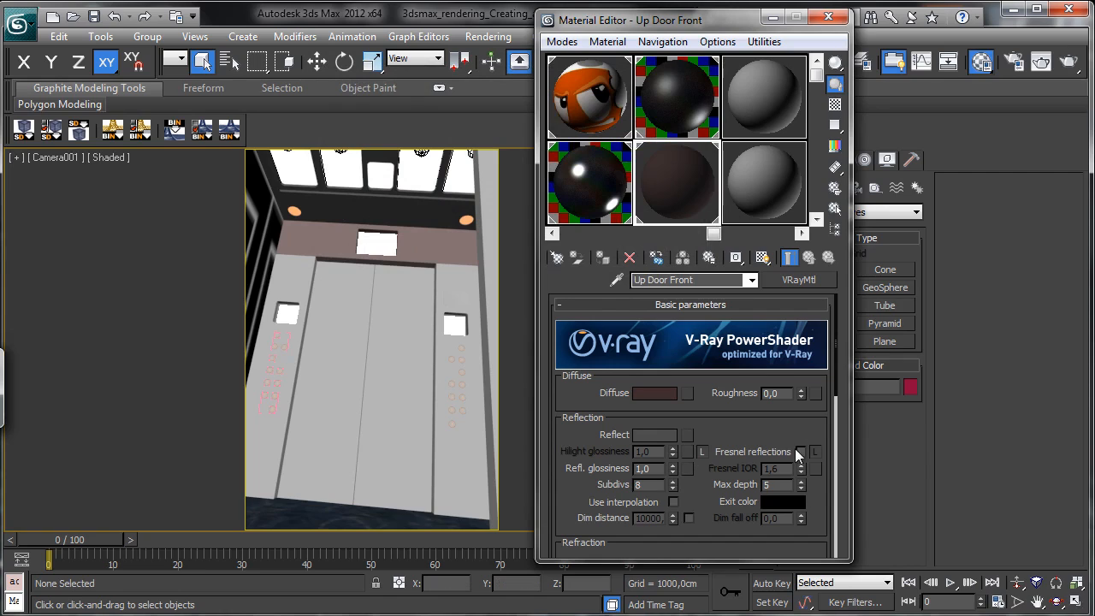
Step: Show the Up Door Front sample on a checkered background and enable Fresnel reflections with IOR 8 and reflection glossiness 0.54
left_click(834, 104)
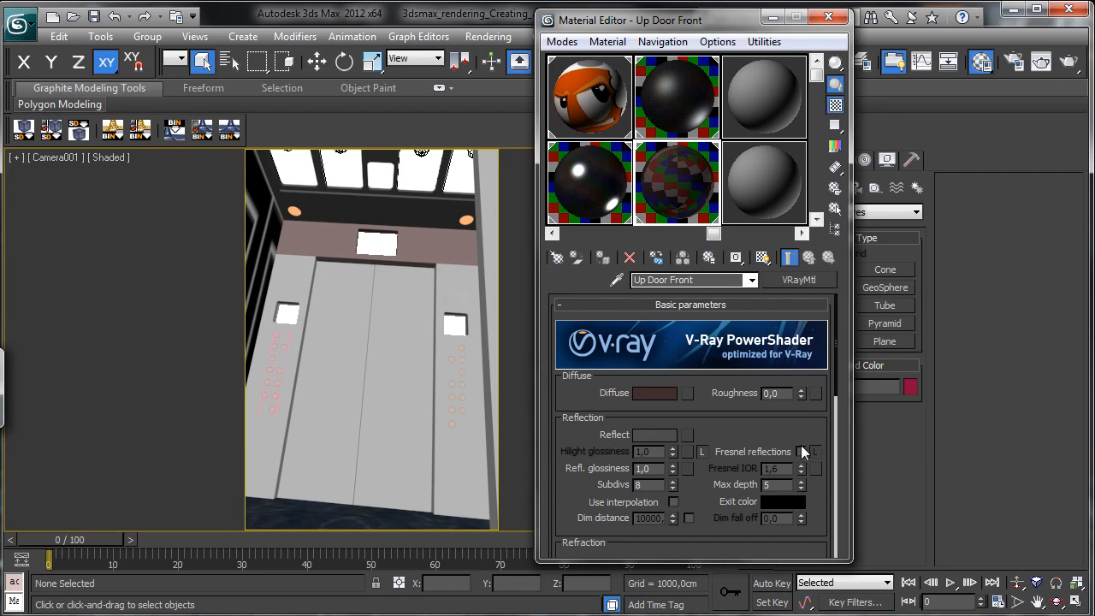
left_click(800, 453)
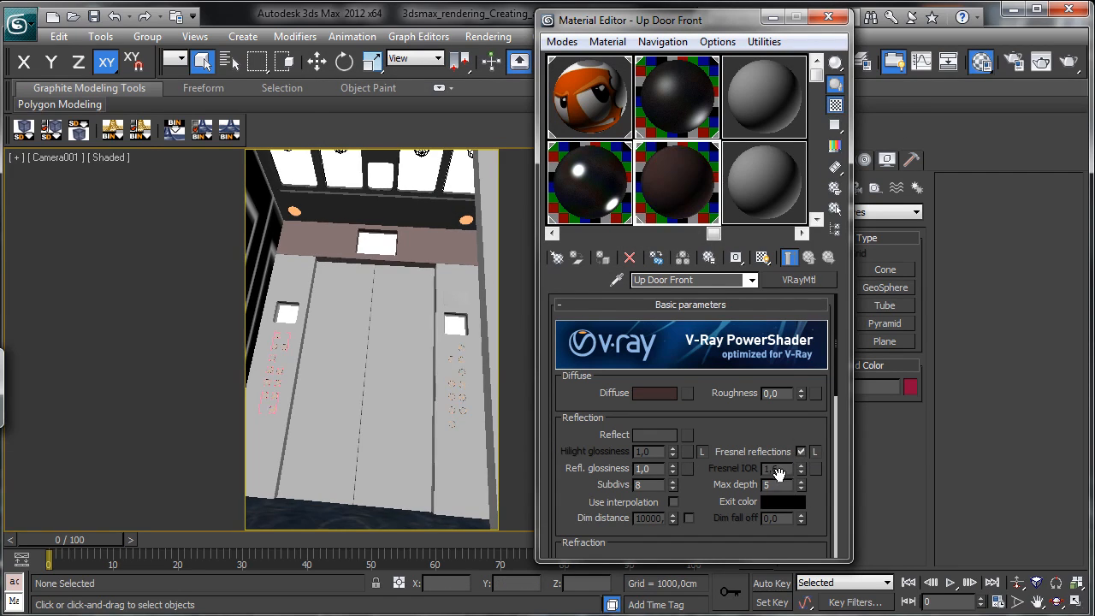
left_click(815, 452)
double_click(772, 468)
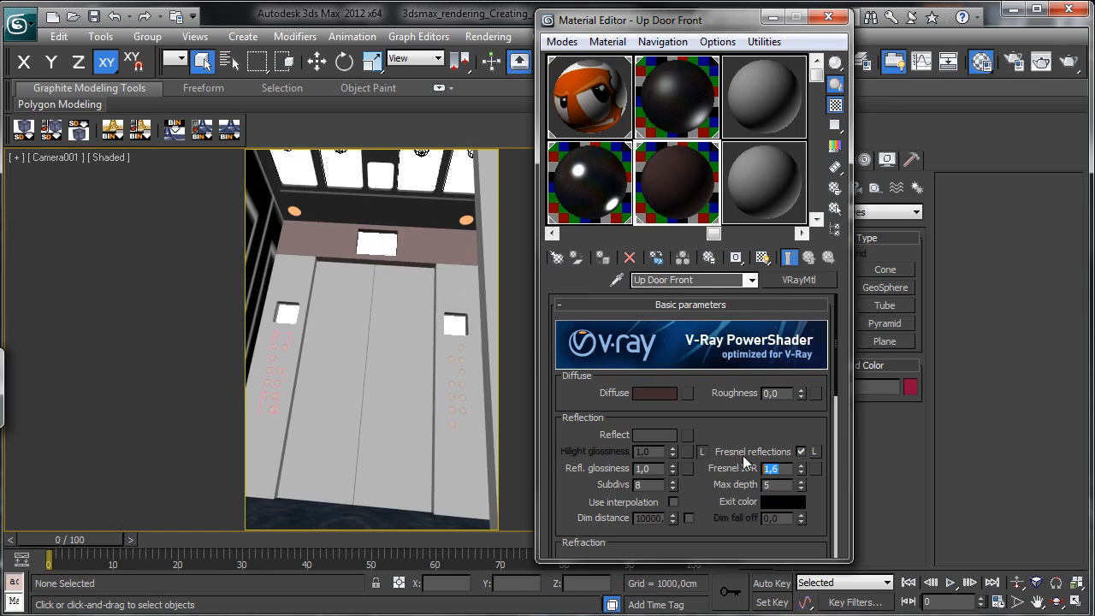
type("8")
key("Return")
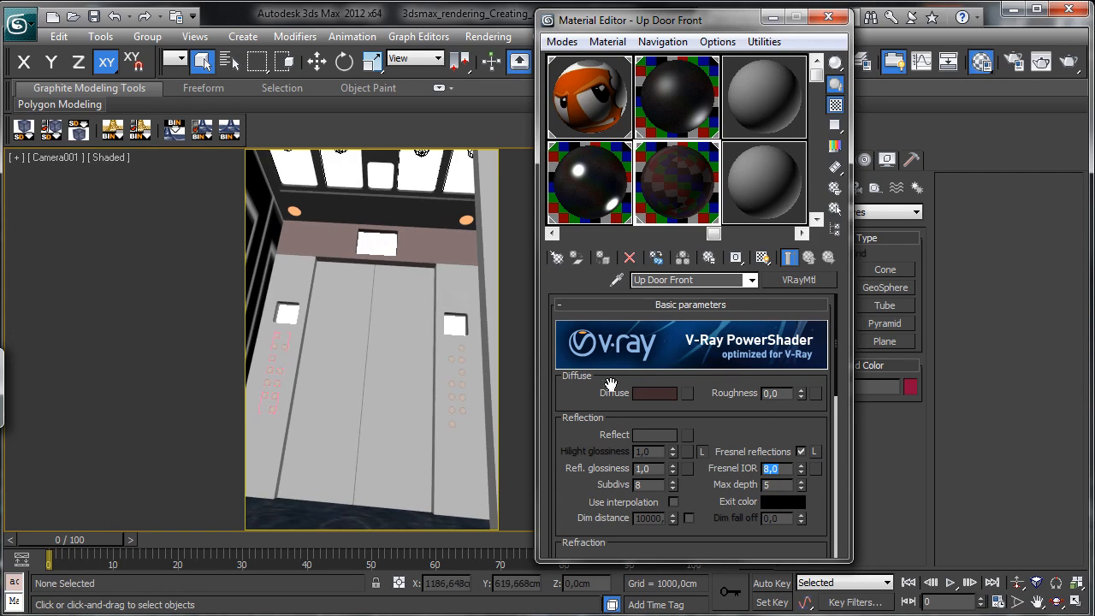
left_click_drag(672, 489, 671, 512)
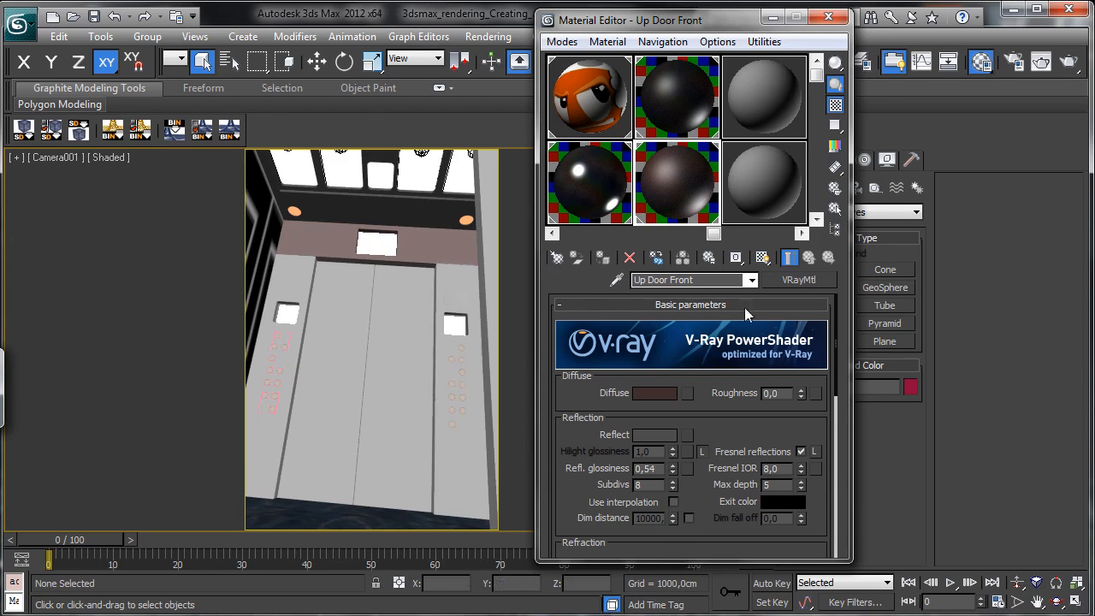
Step: Pick the Glass screen material from the display panel above the doors into the empty slot beside Up Door Front
left_click(759, 188)
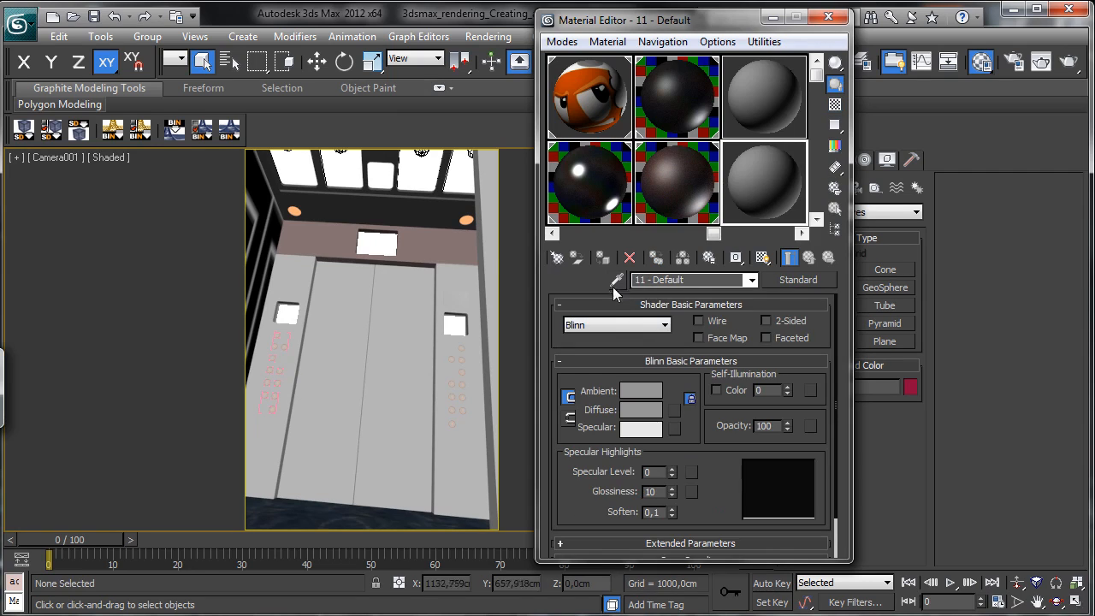
left_click(616, 279)
left_click(359, 229)
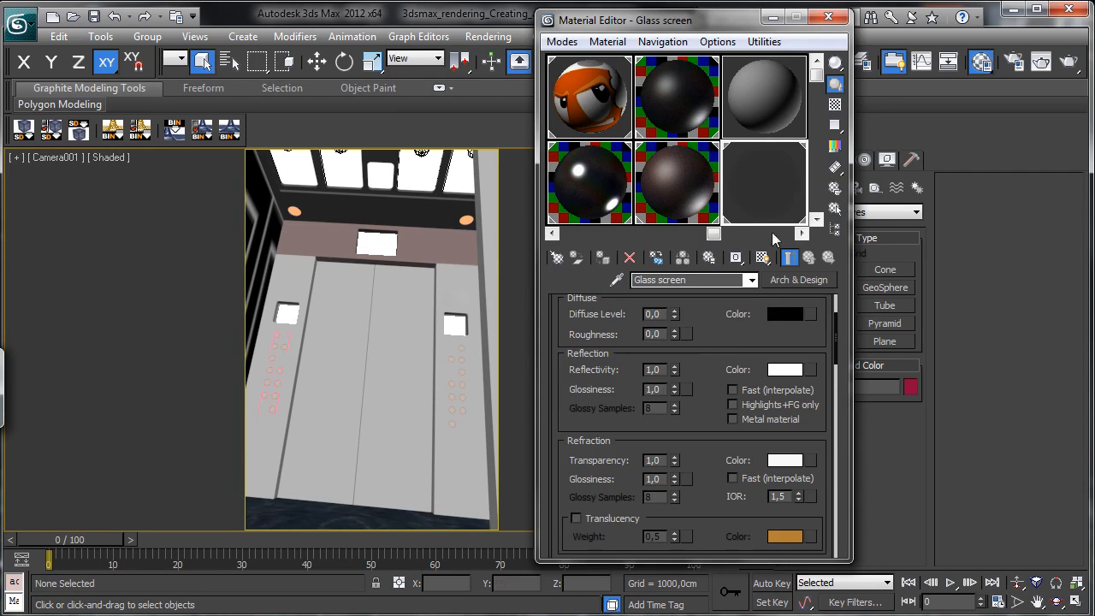
Step: Convert the Glass screen material to VRayMtl and set its diffuse colour to black
left_click(797, 280)
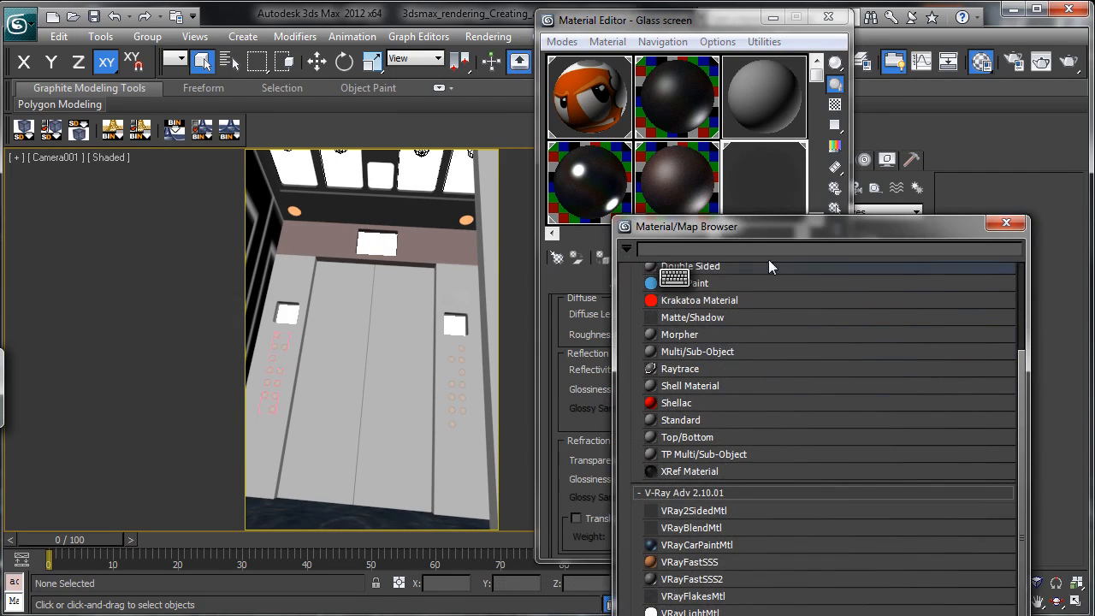
left_click_drag(769, 230, 738, 49)
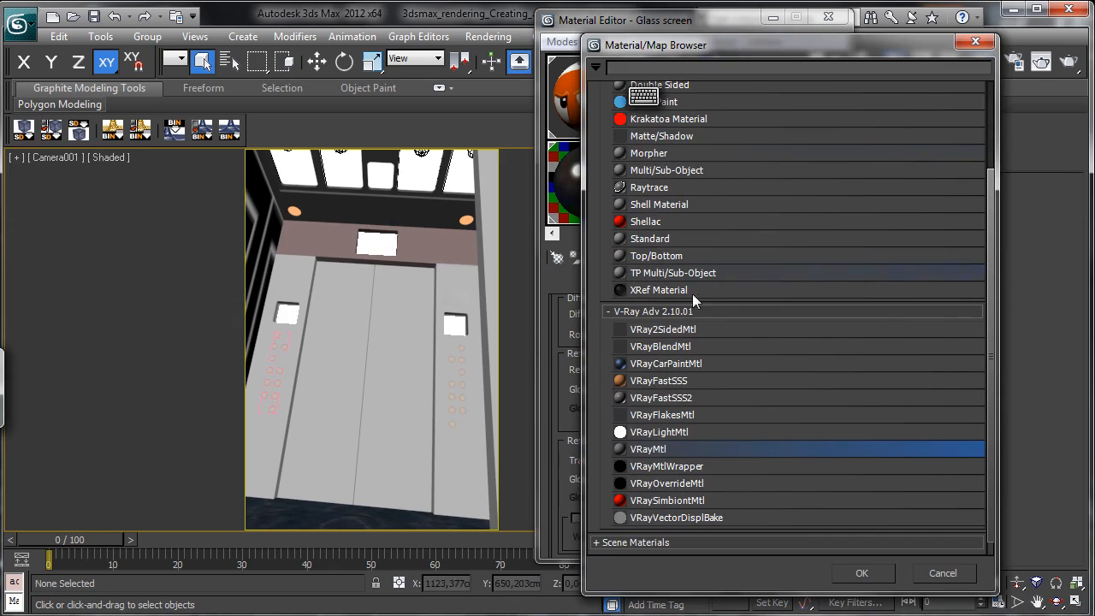
double_click(656, 448)
left_click(643, 394)
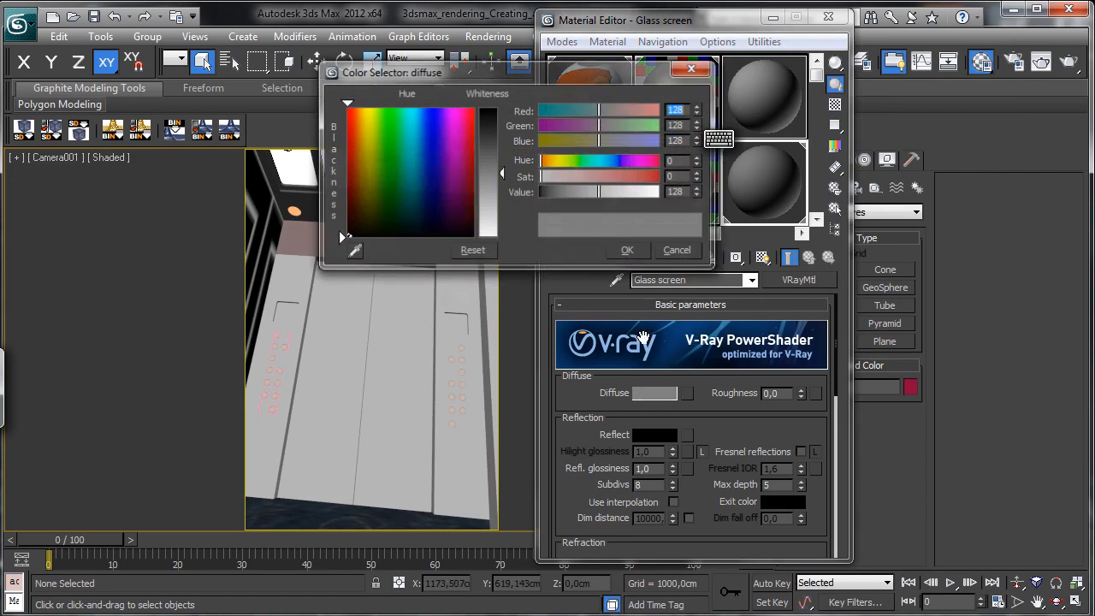
left_click_drag(551, 193, 539, 192)
left_click(628, 253)
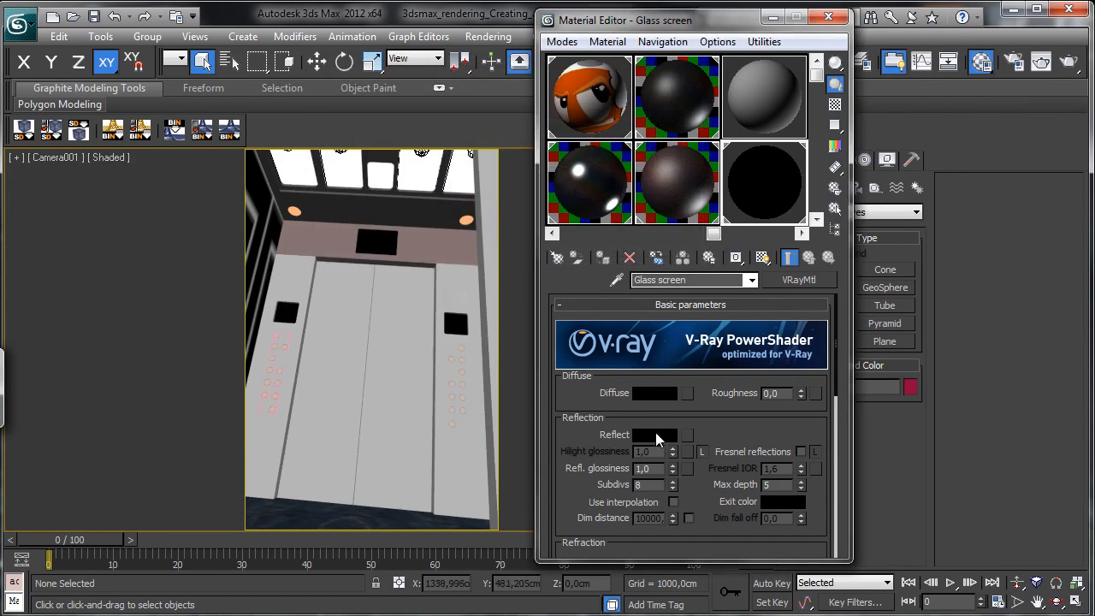
Step: Set the Glass screen material's reflection colour to a medium grey
left_click(658, 434)
left_click(572, 194)
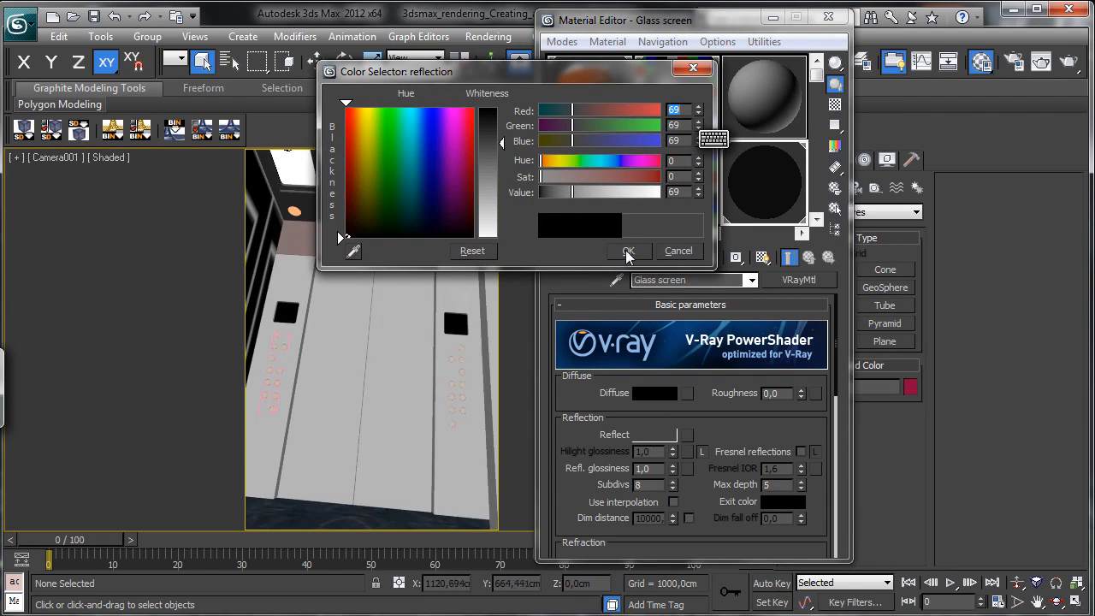
left_click(599, 193)
left_click(628, 250)
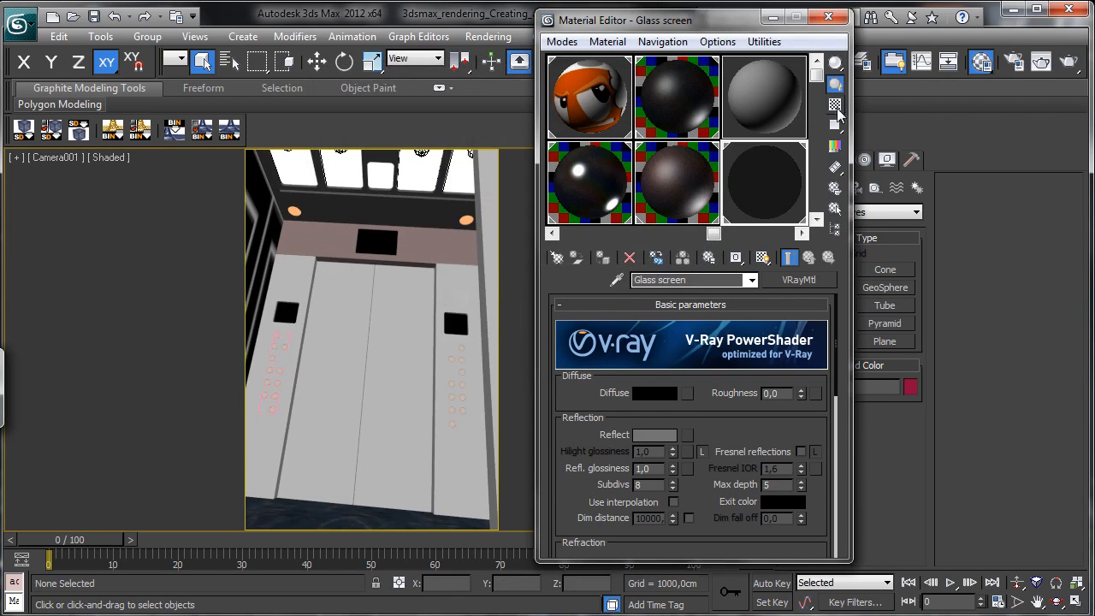
Step: Show the Glass screen sample on a checkered background and enable Fresnel reflections with a Fresnel IOR of 6
left_click(835, 106)
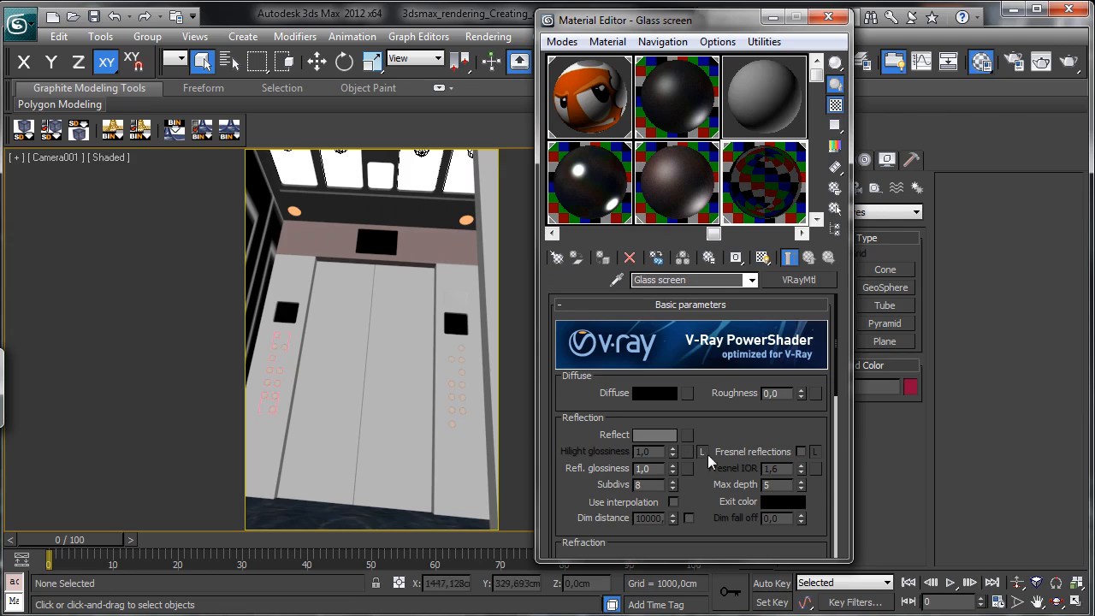
left_click(801, 451)
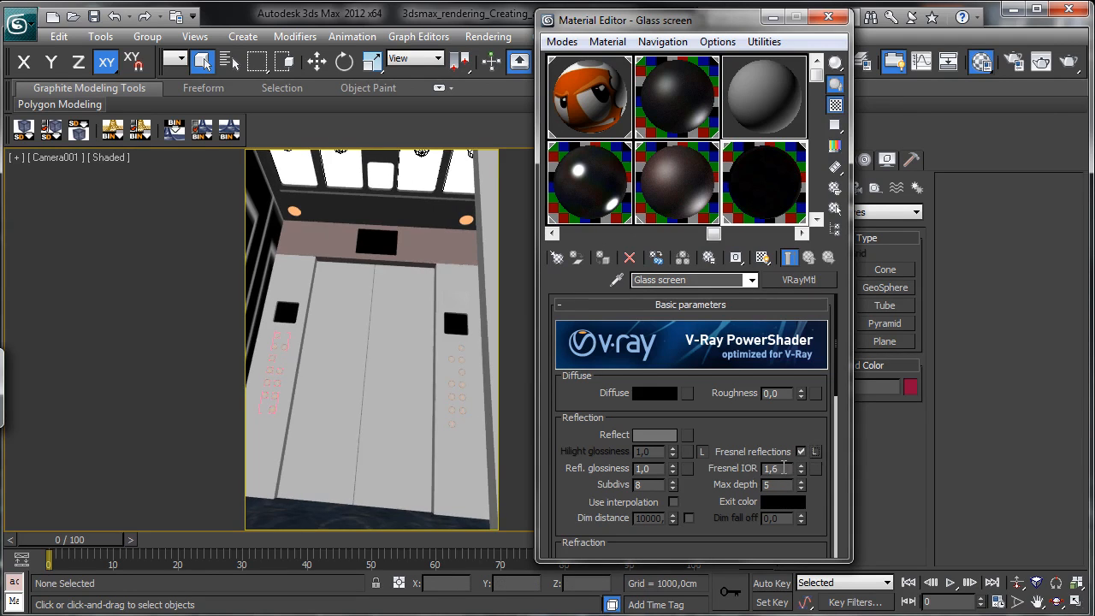
left_click(772, 468)
type("6")
key("Return")
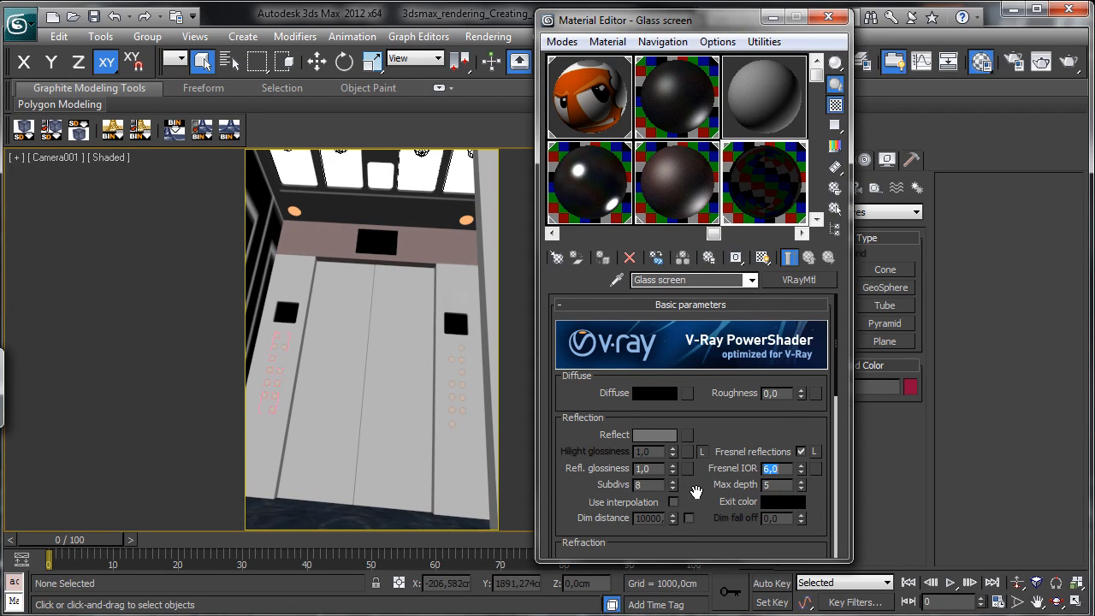
Step: Unlock the Glass screen material's highlight glossiness and lower it to 0.56
left_click_drag(700, 480, 698, 459)
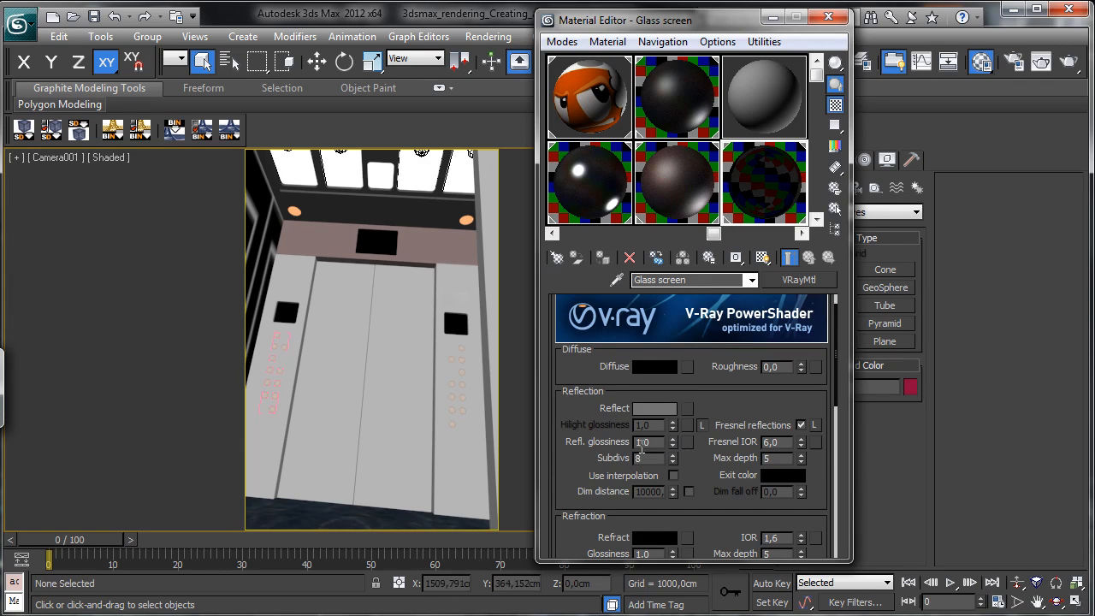
left_click(702, 427)
left_click_drag(672, 425, 671, 462)
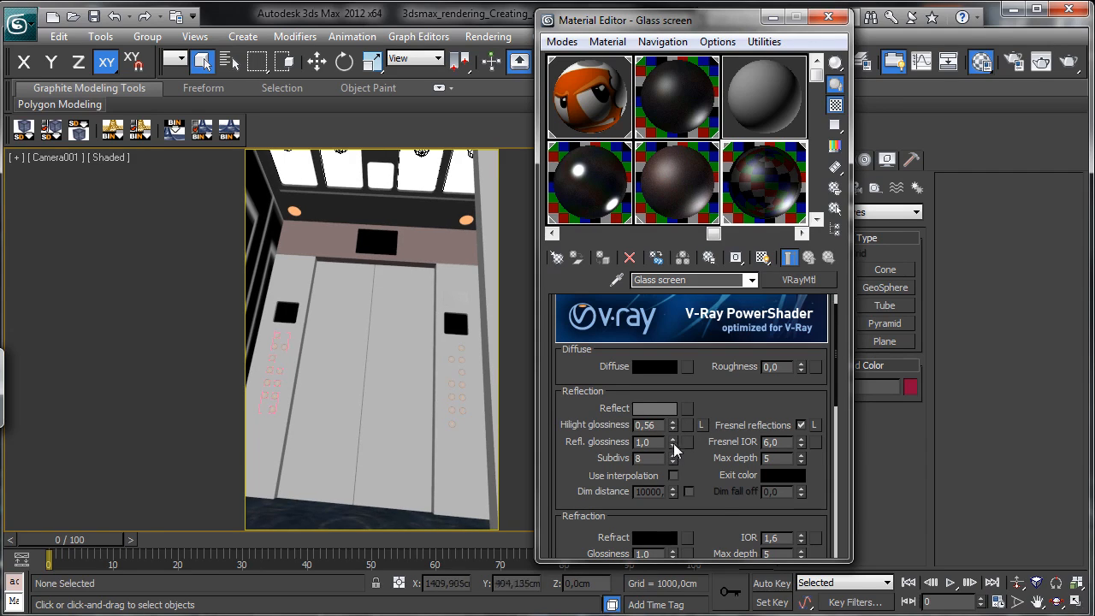
Step: Set the Glass screen material's refraction colour to pure white and its refraction IOR to 1.4
scroll(700, 466, "down", 4)
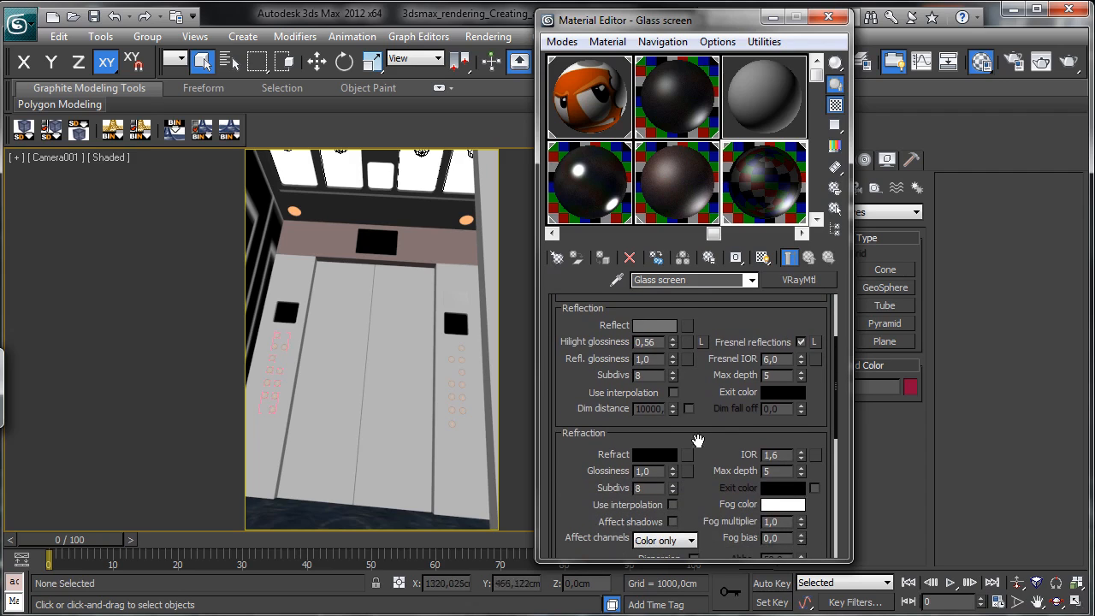
left_click(663, 454)
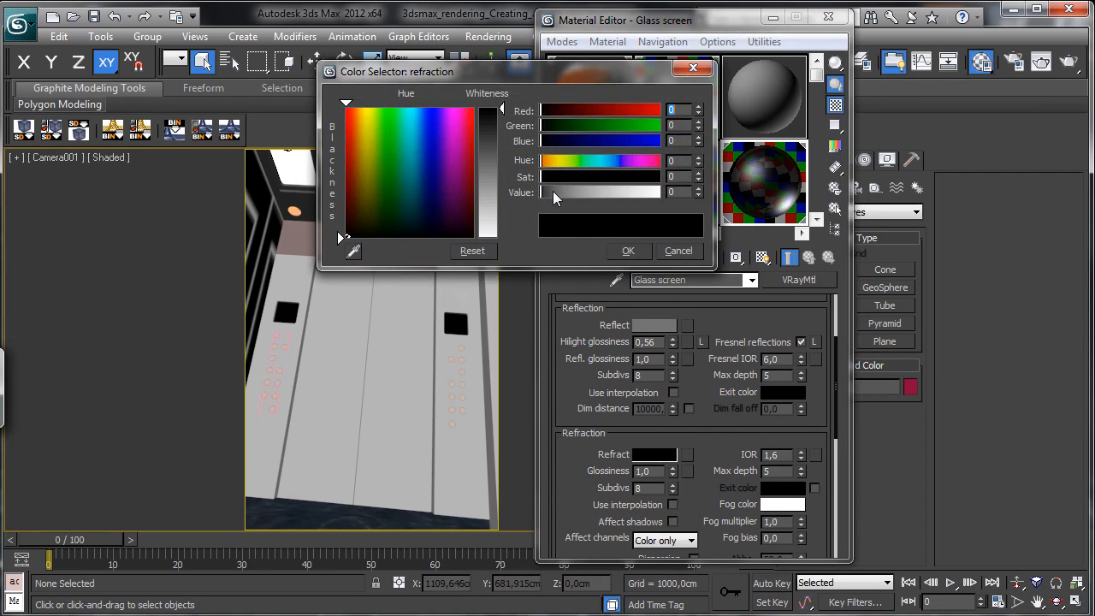
left_click_drag(554, 198, 661, 193)
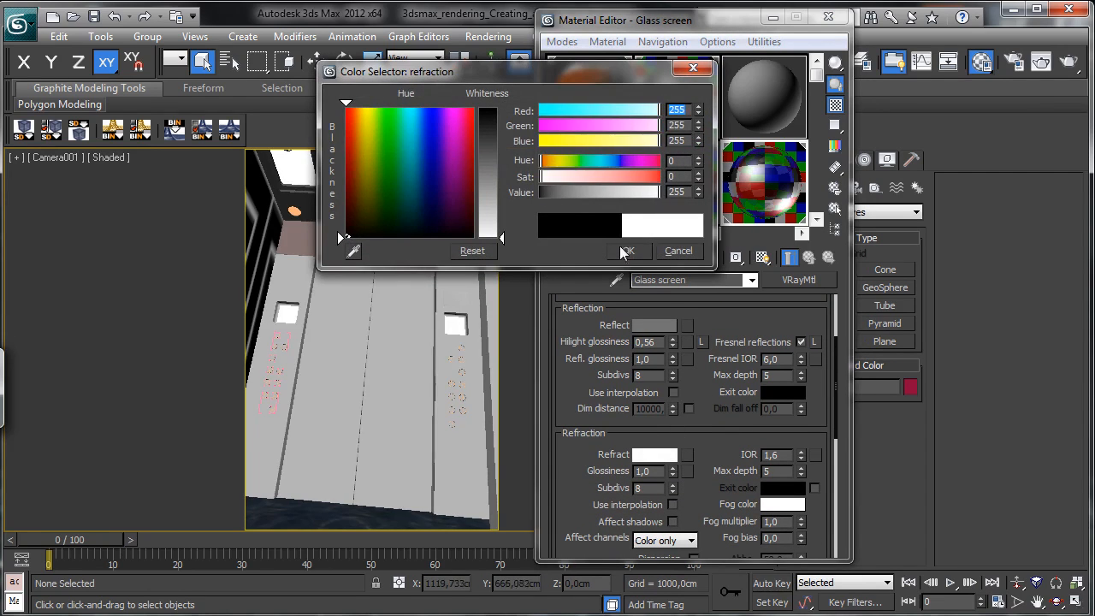
left_click(625, 250)
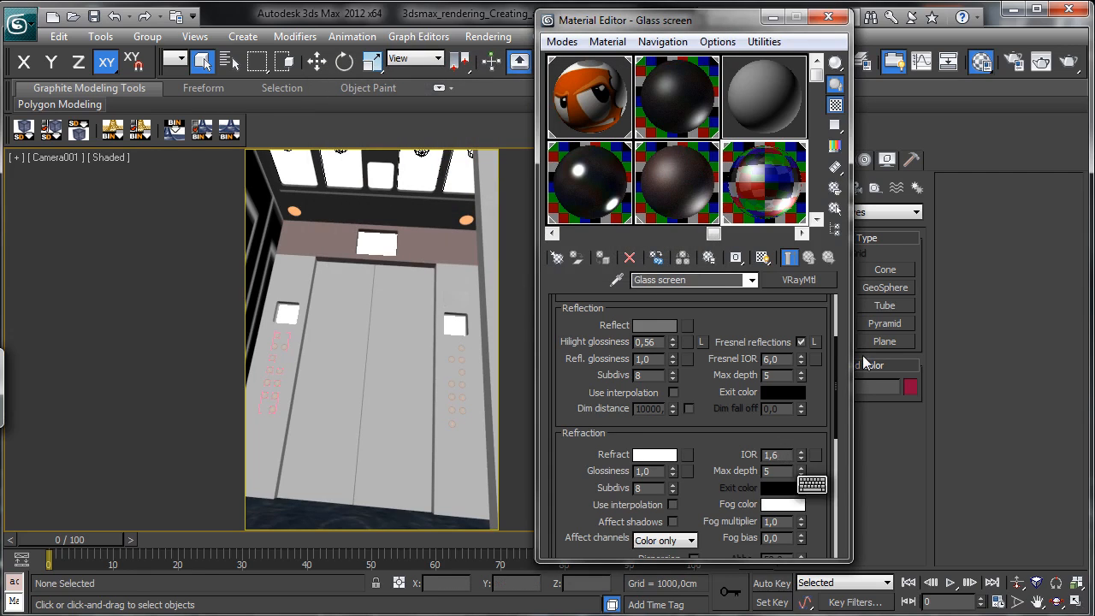
type("1,4")
key("Return")
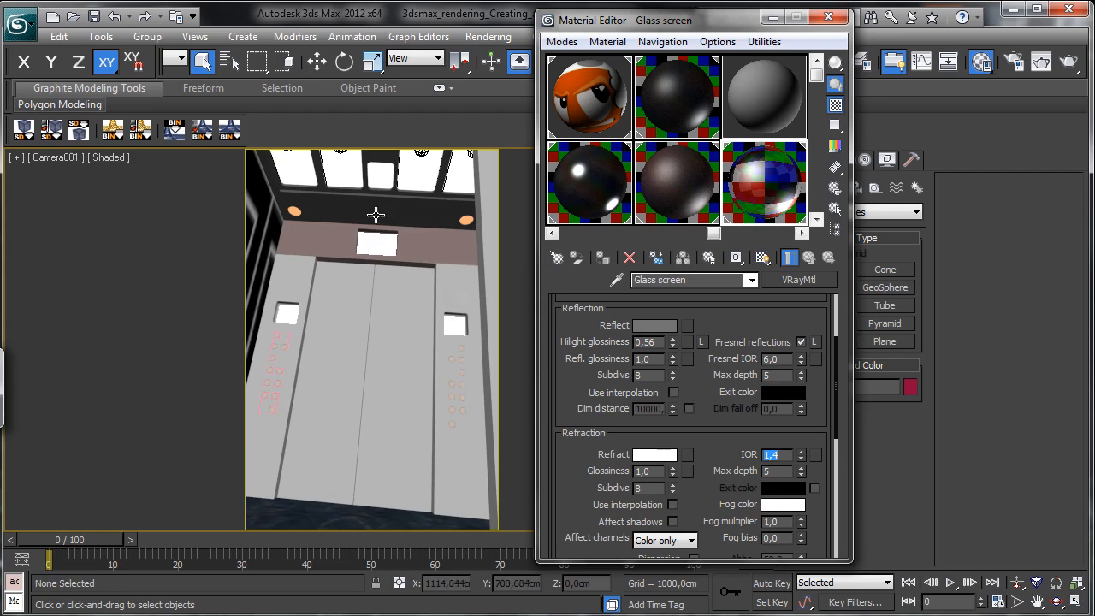
Step: Hide the glass covers of the display above the doors and of the two side panel displays
left_click(373, 248)
left_click(828, 16)
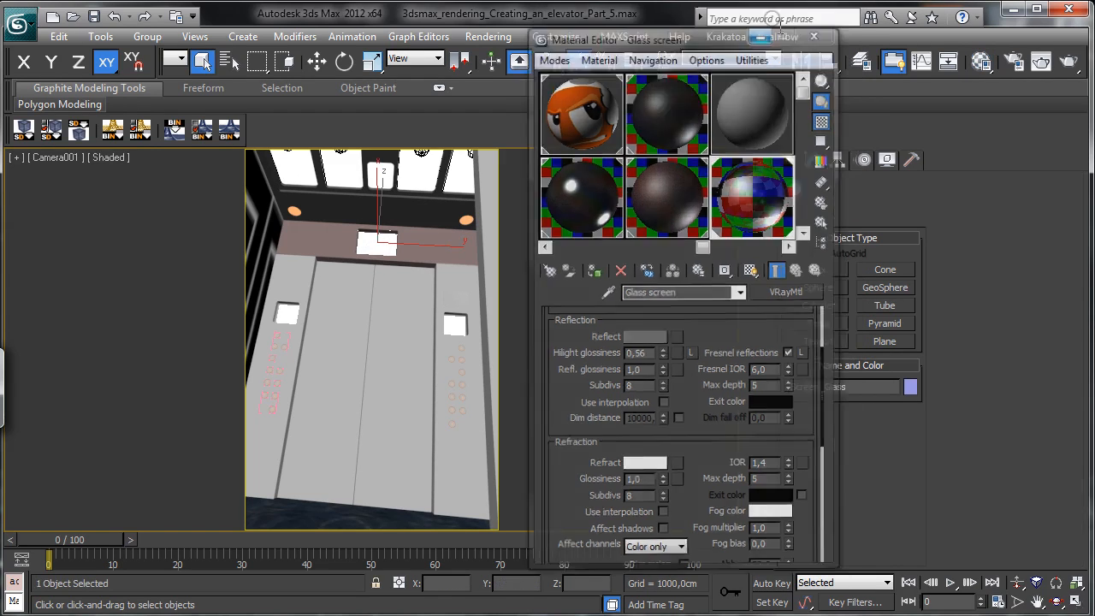
left_click(887, 159)
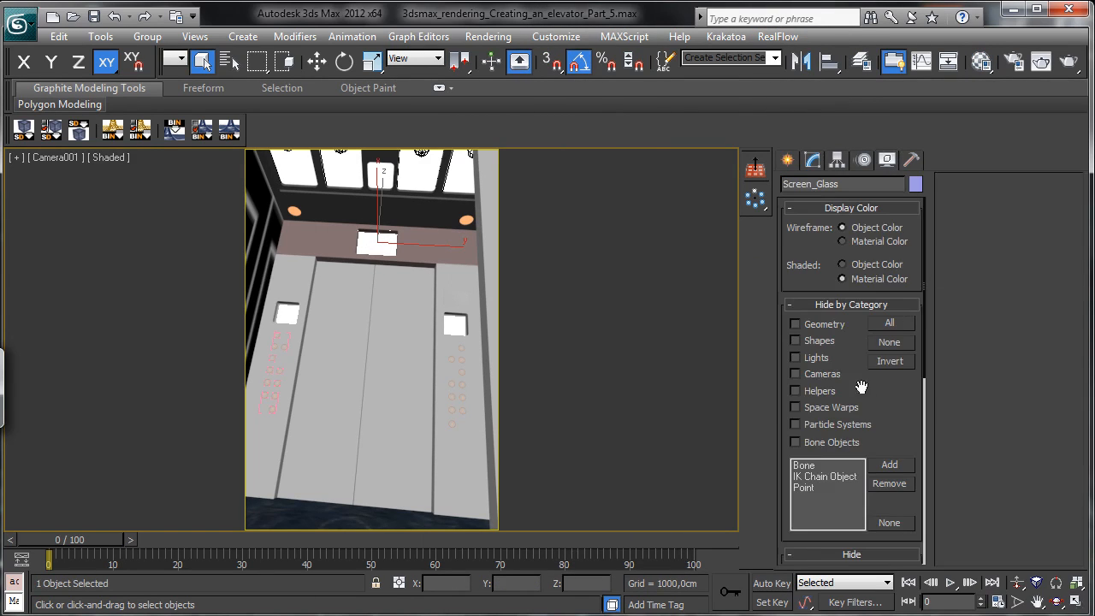
left_click_drag(861, 387, 876, 237)
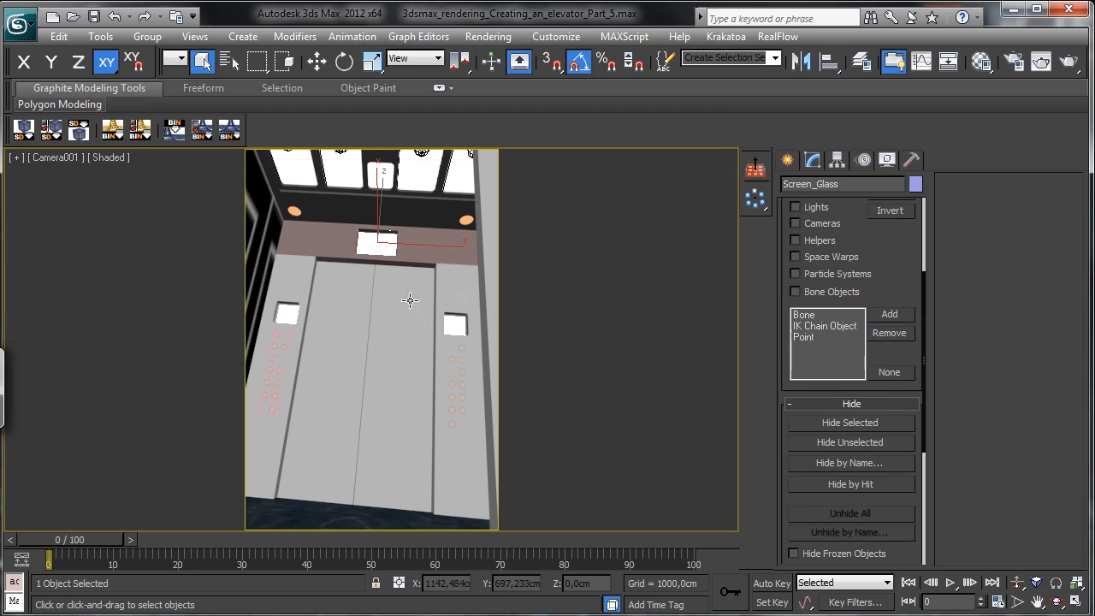
left_click(454, 325, "ctrl")
left_click(287, 313, "ctrl")
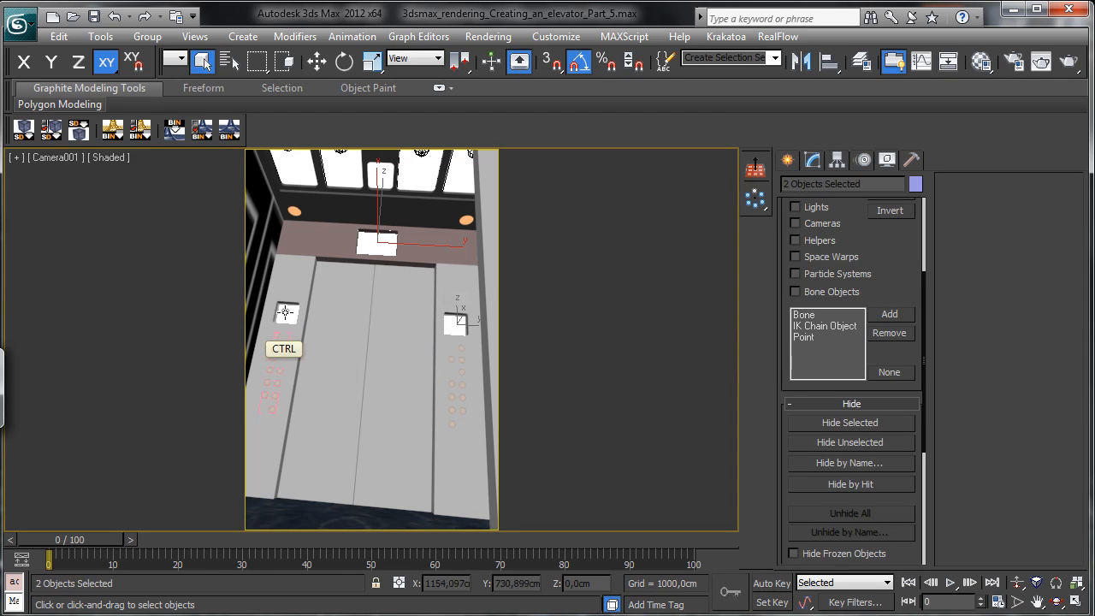
left_click(875, 423)
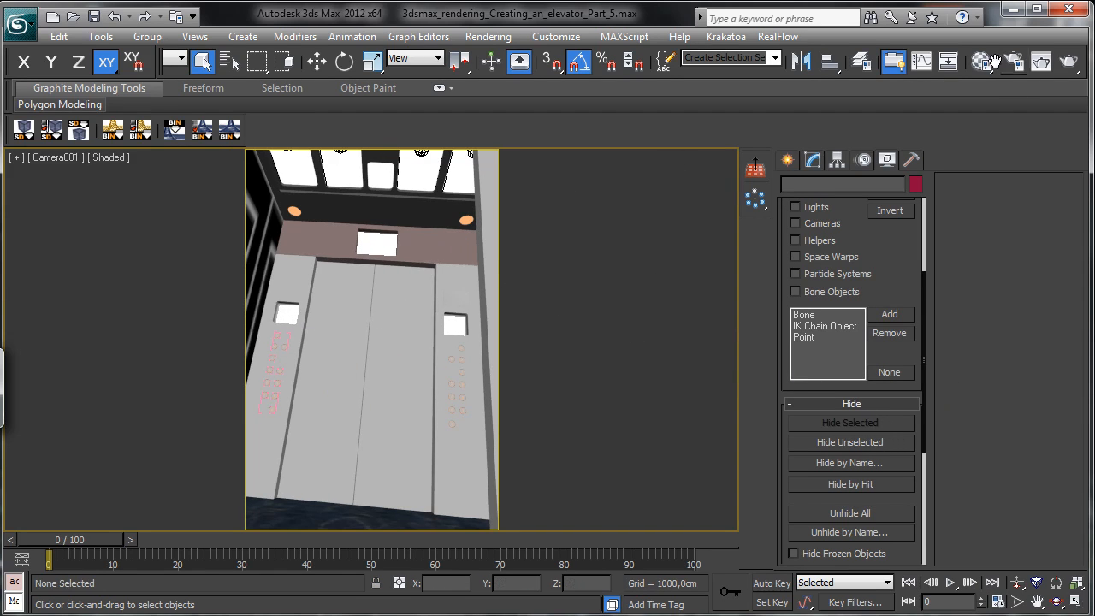
Step: Pick the Screen material from the display above the doors into an empty slot and copy its self-illumination filter map
left_click(984, 61)
left_click(764, 96)
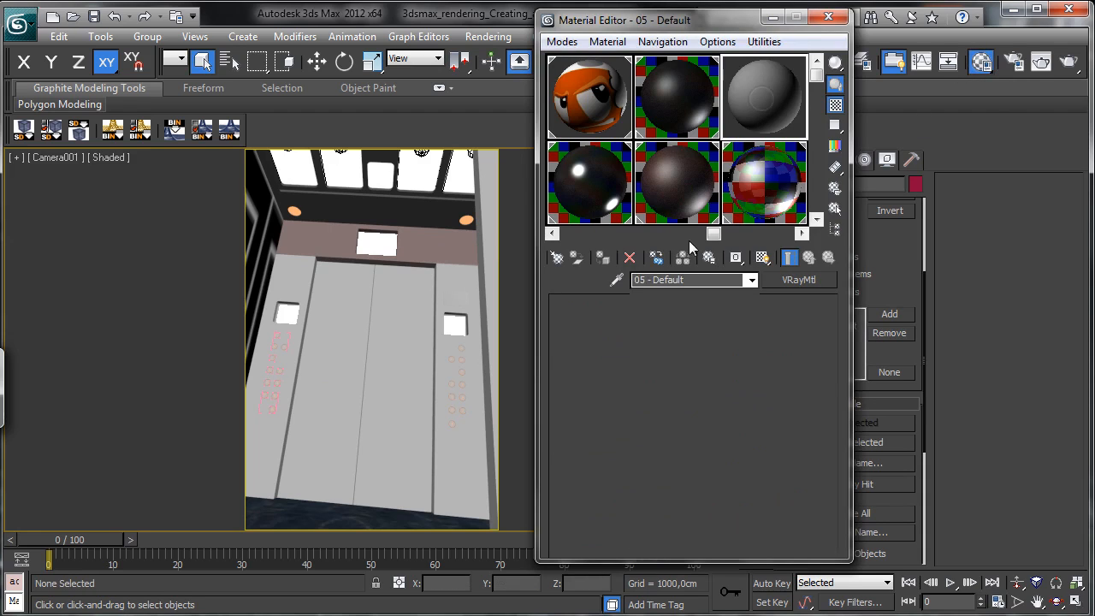
left_click(616, 281)
left_click(370, 240)
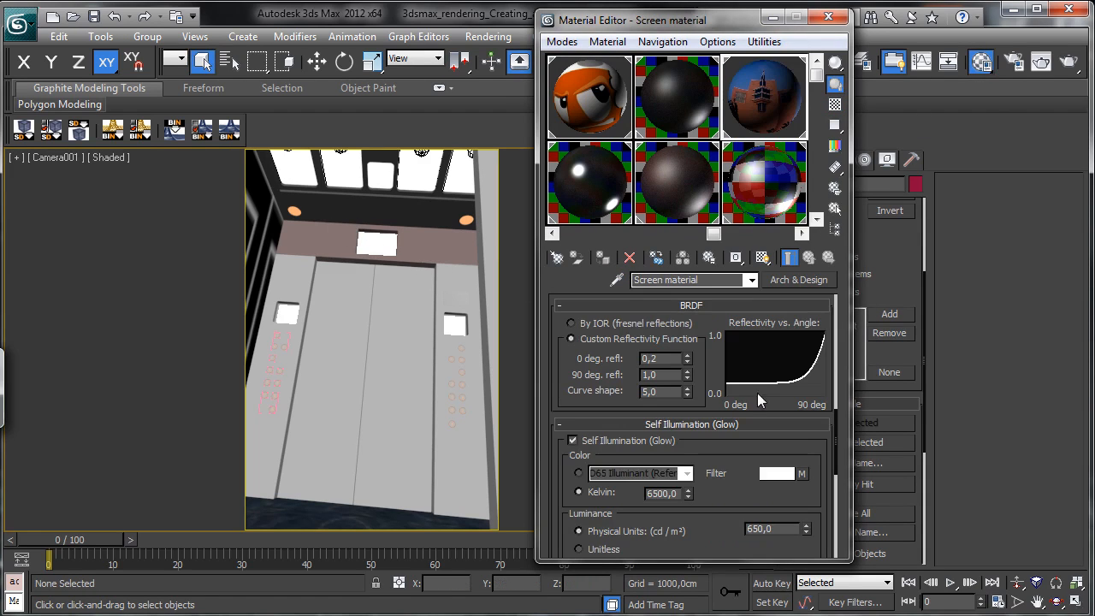
right_click(804, 475)
left_click(843, 502)
Step: Change the Screen material to VRayLightMtl and paste the copied map as a copy into its colour map
left_click(805, 281)
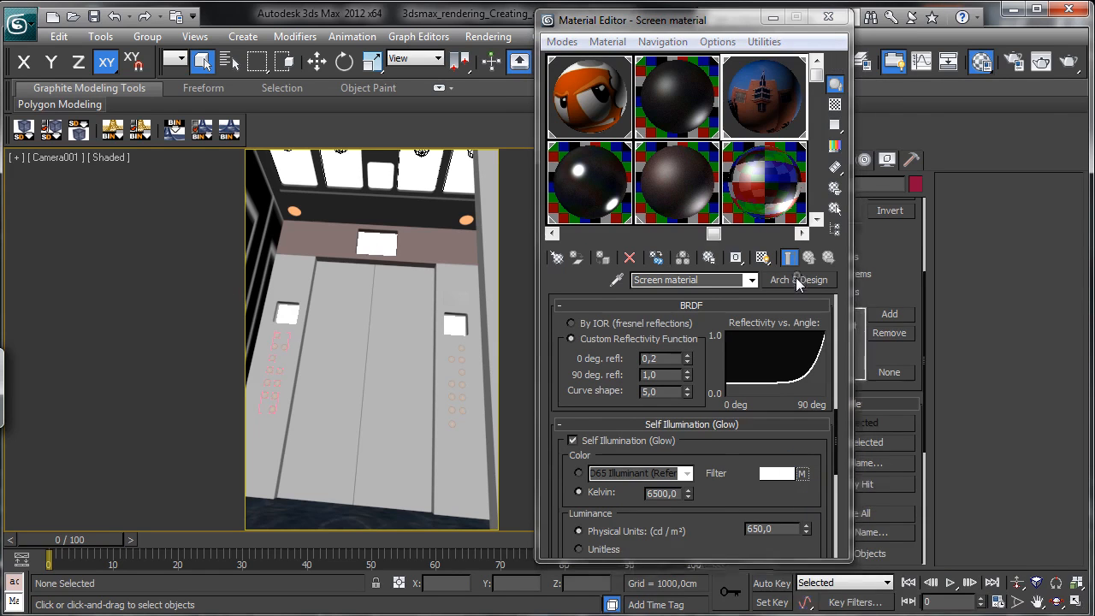
left_click_drag(799, 228, 827, 83)
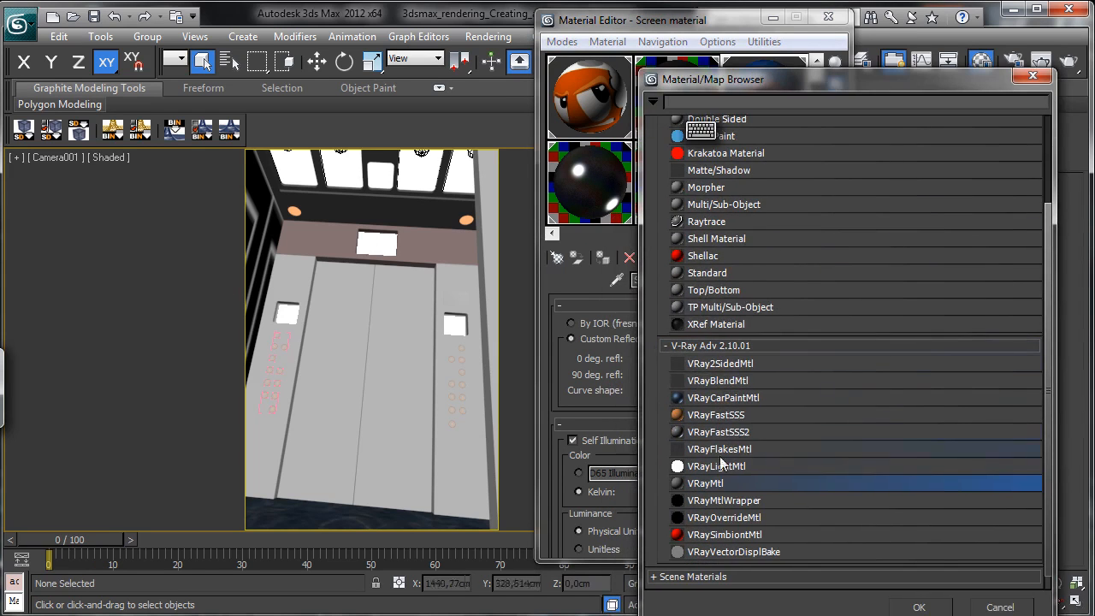
double_click(716, 470)
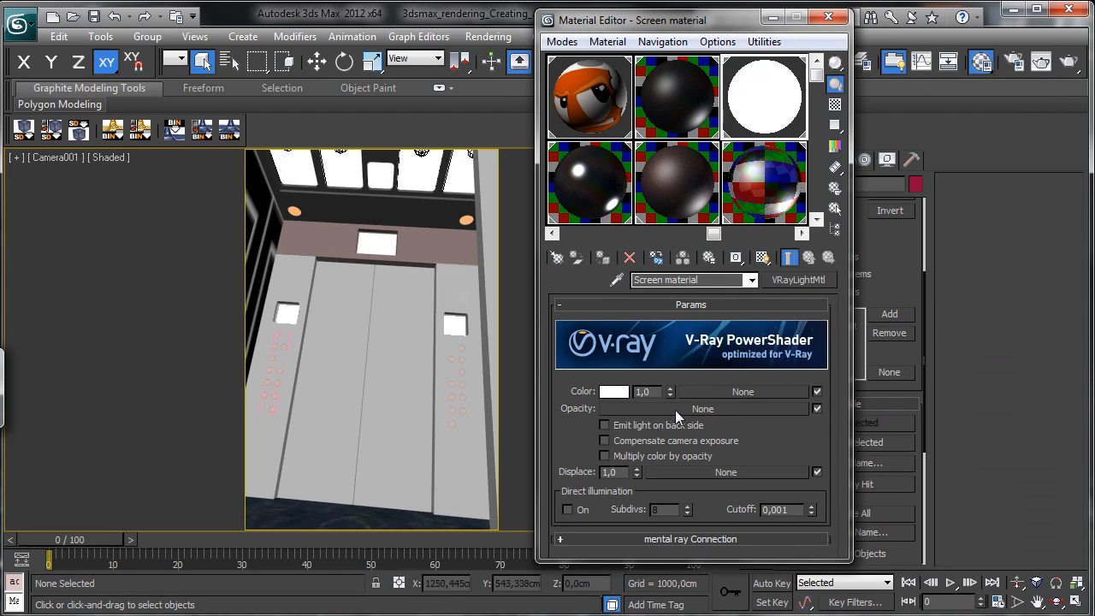
right_click(731, 393)
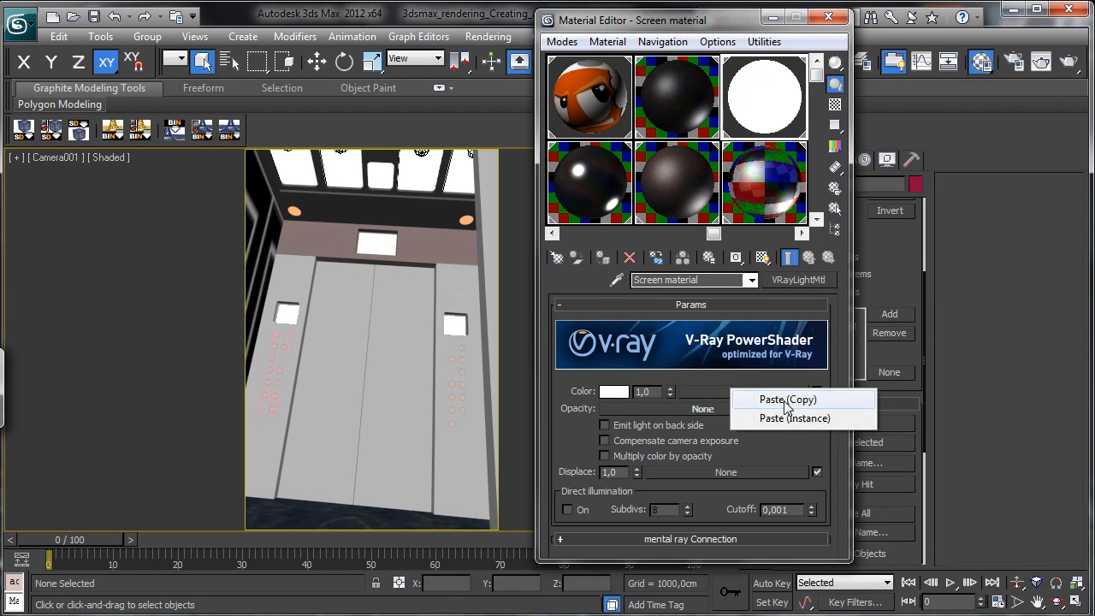
left_click(786, 400)
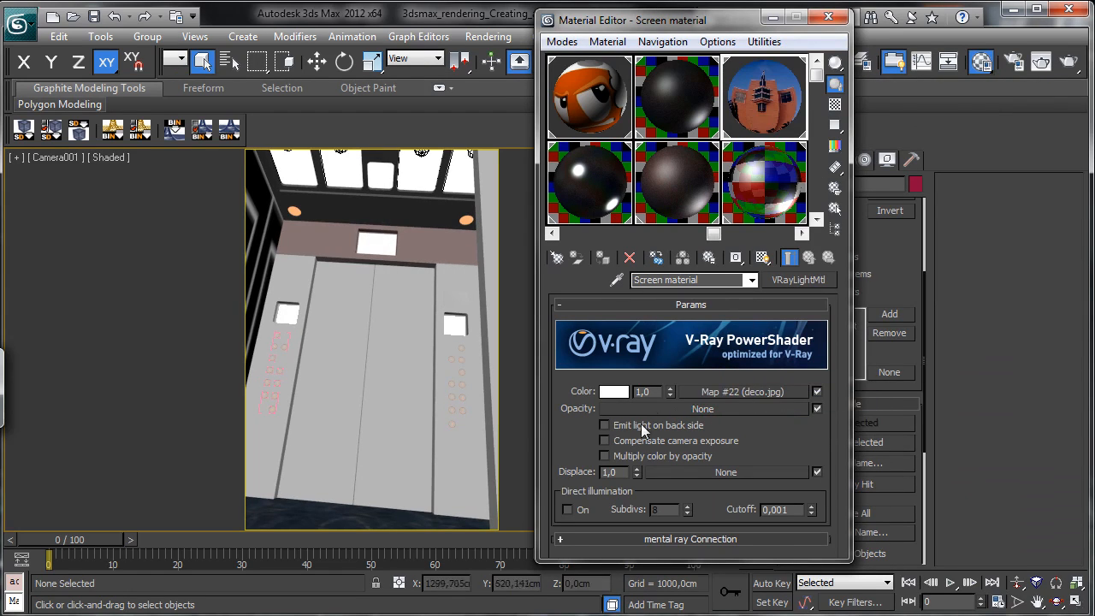
Step: Pick the Floor number material from the elevator into the next empty slot and copy its self-illumination filter map
middle_click_drag(741, 137, 654, 139)
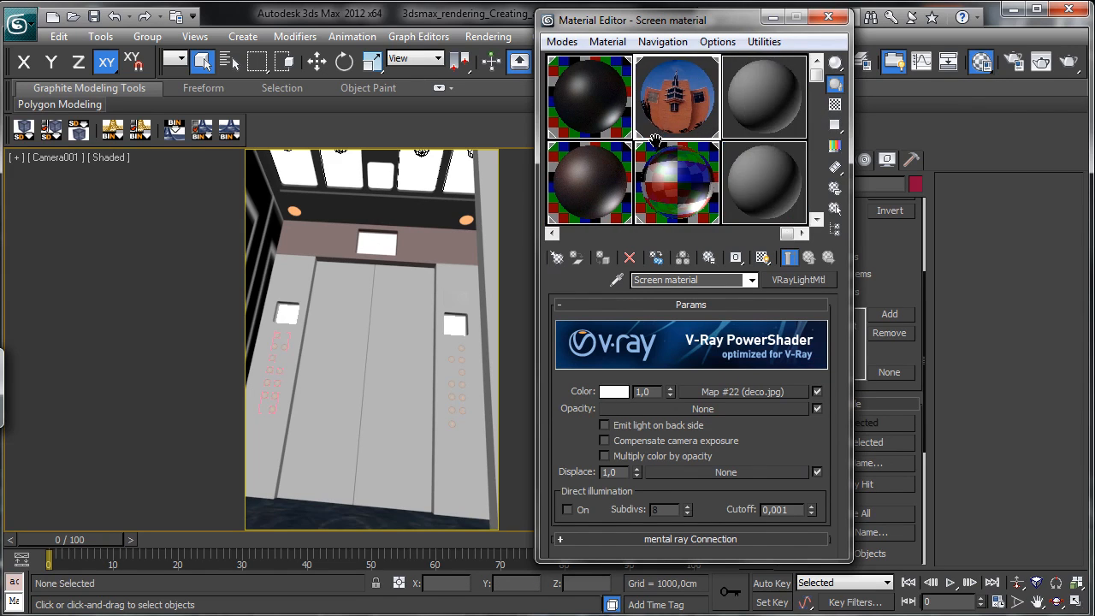
left_click(761, 96)
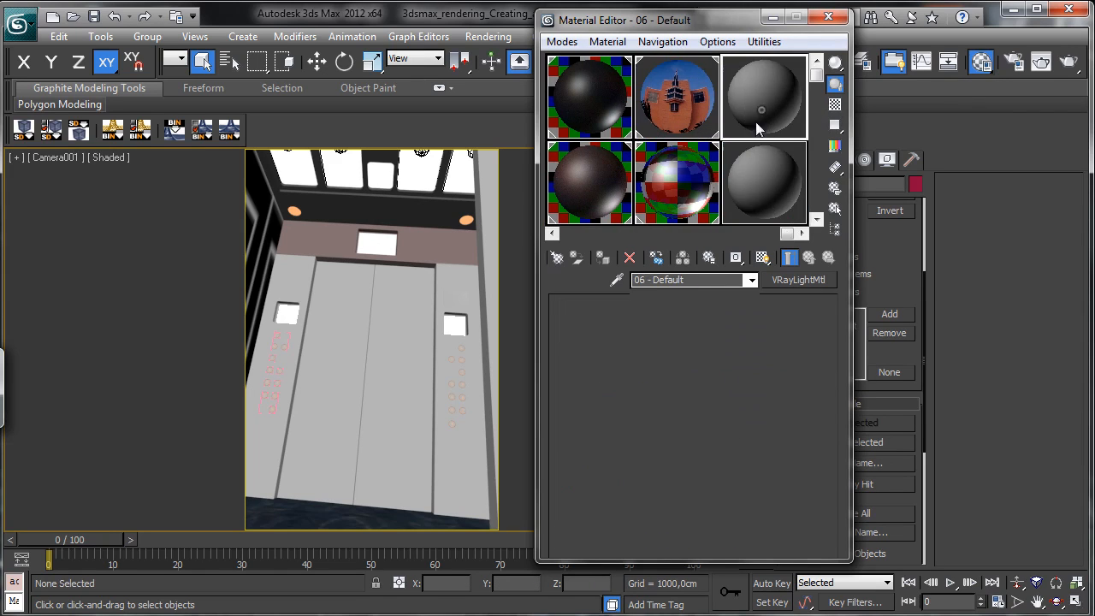
left_click(436, 305)
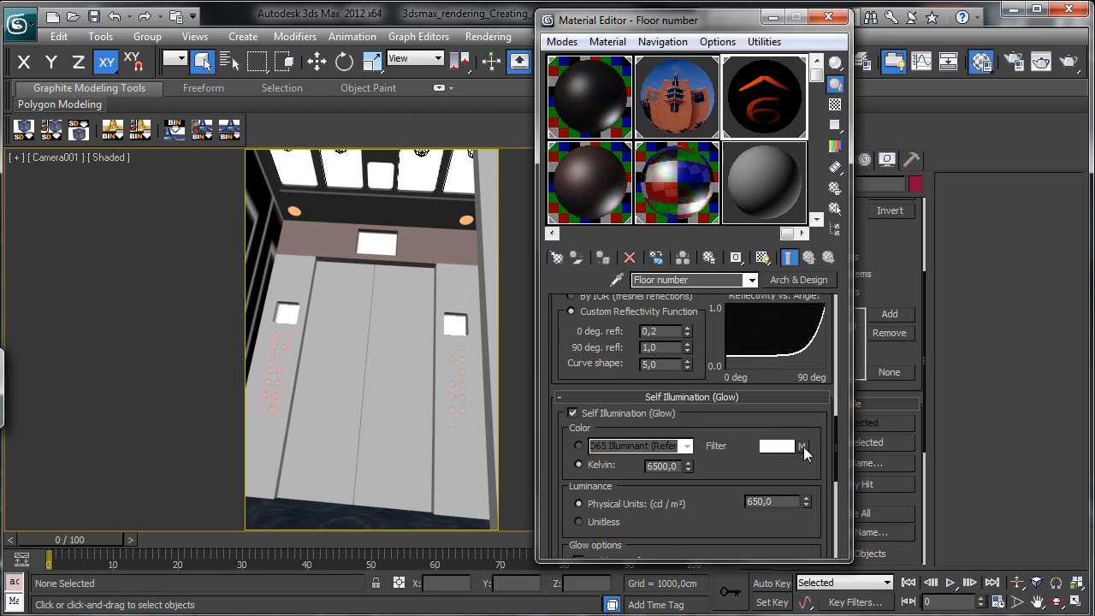
right_click(804, 449)
left_click(855, 479)
Step: Change the Floor number material to VRayLightMtl and paste the copied texture as a copy into its colour map
left_click(798, 280)
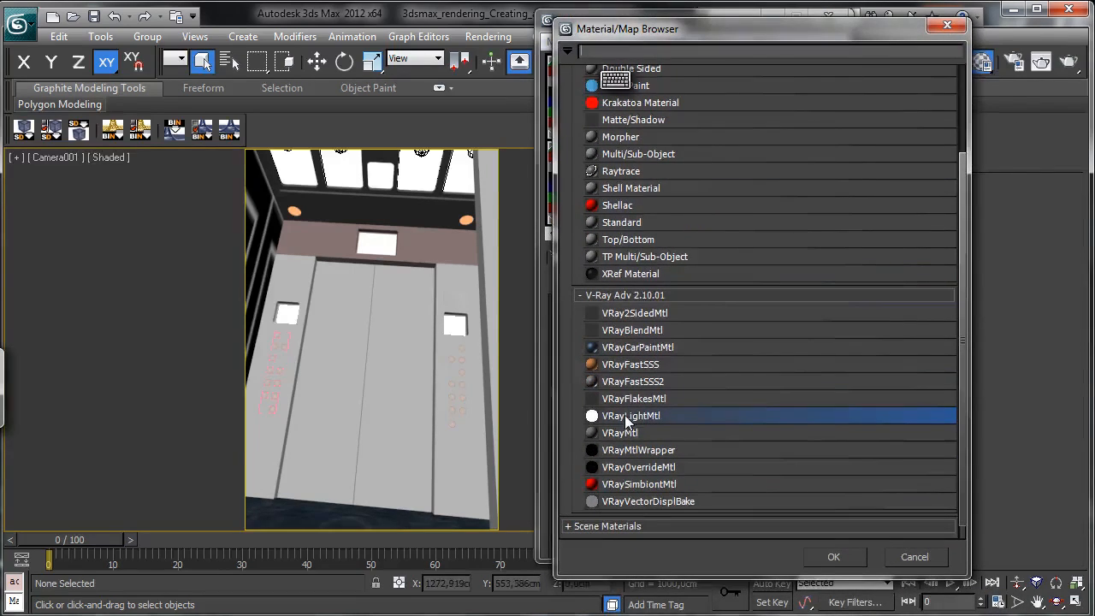
double_click(627, 419)
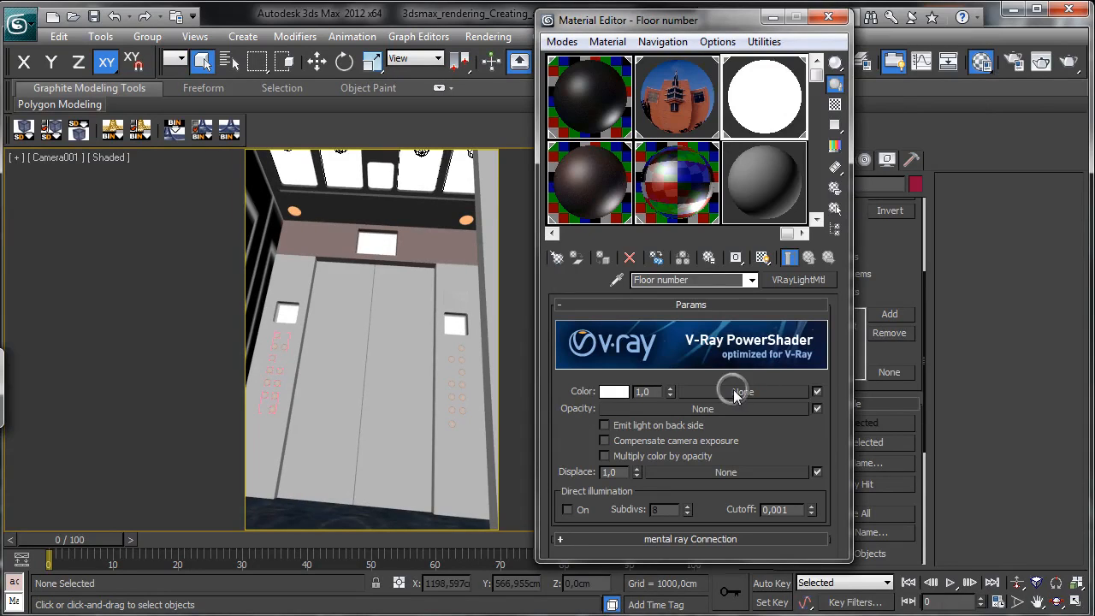
right_click(734, 395)
left_click(770, 400)
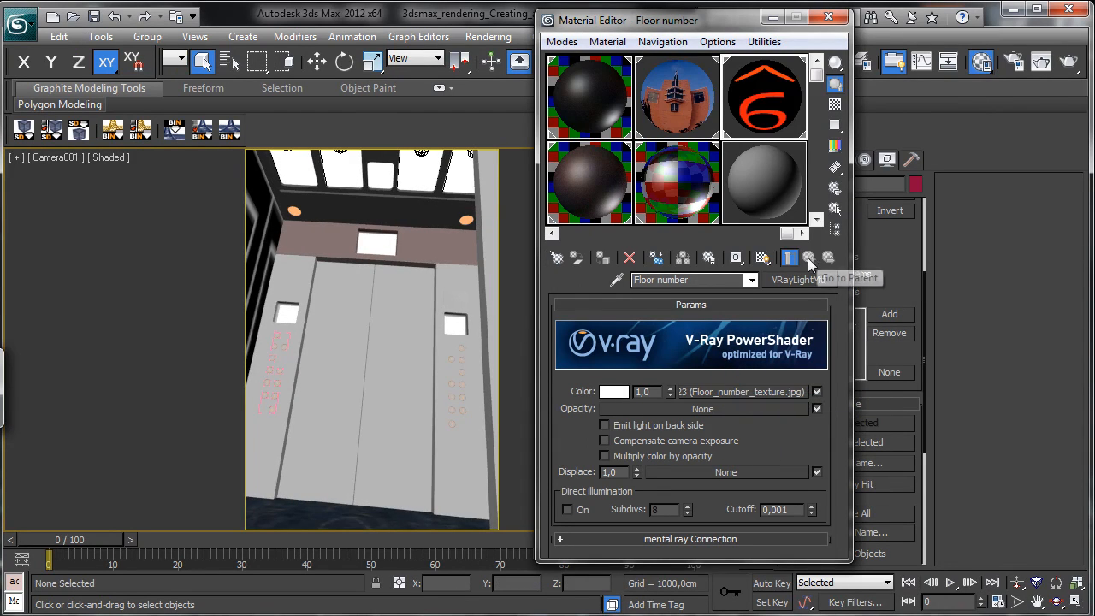
Step: Pick the Wall material from the elevator's side wall into an empty slot, copy its reflection glossiness map and review its remaining settings
left_click(772, 177)
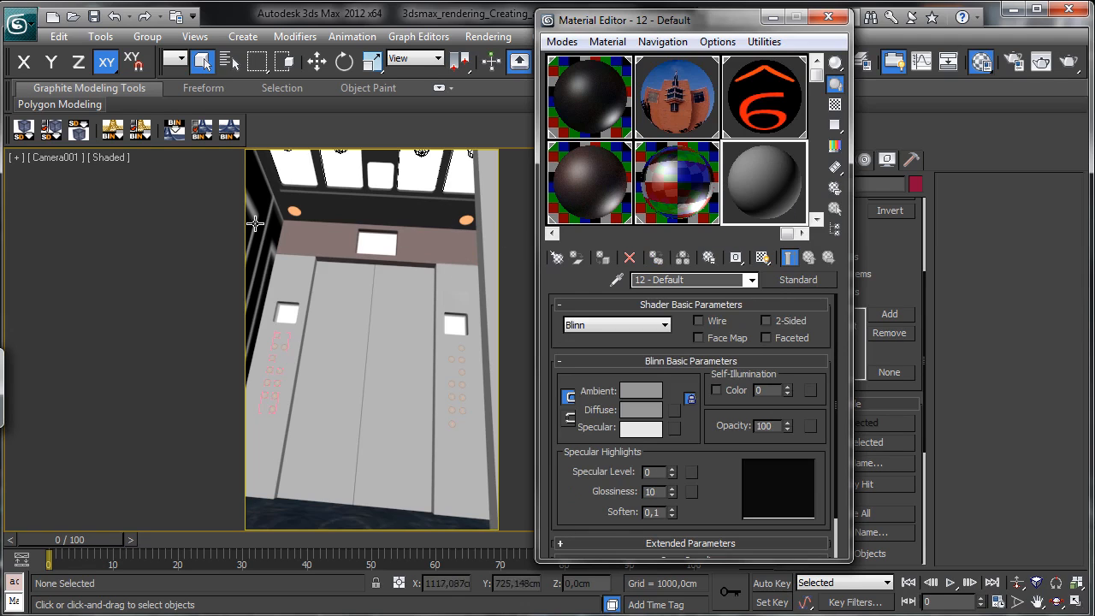
left_click(615, 282)
left_click(248, 204)
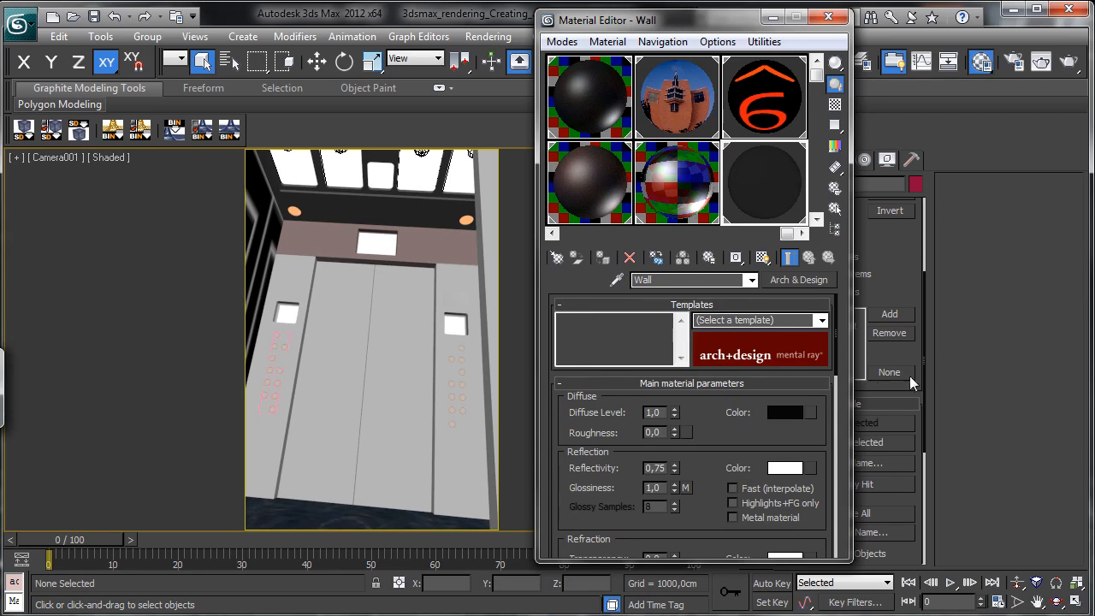
left_click_drag(736, 434, 729, 340)
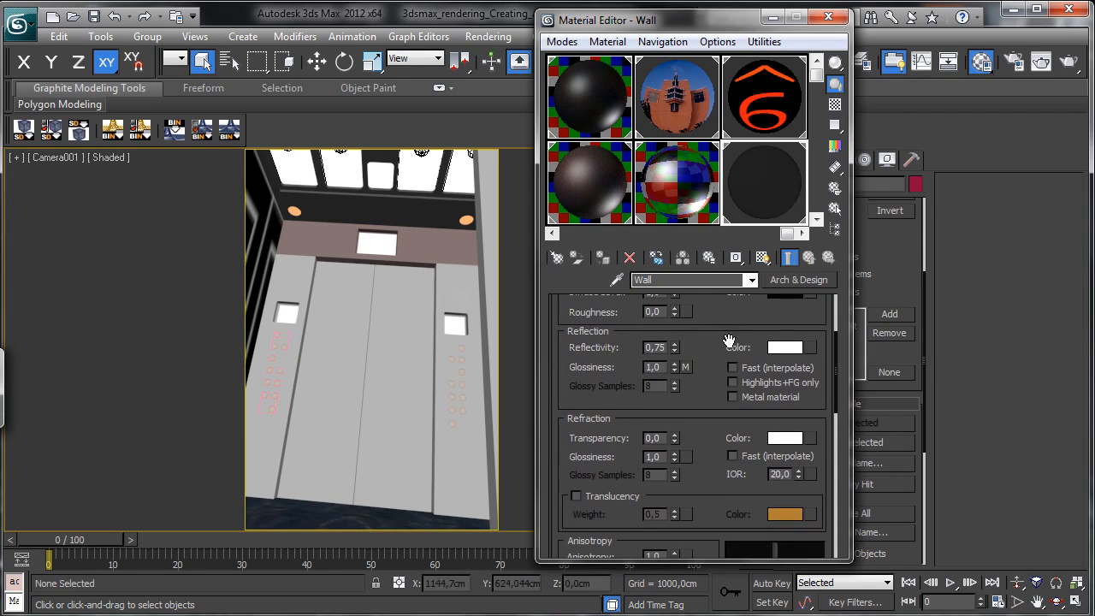
right_click(685, 367)
left_click(725, 396)
left_click_drag(702, 439, 717, 237)
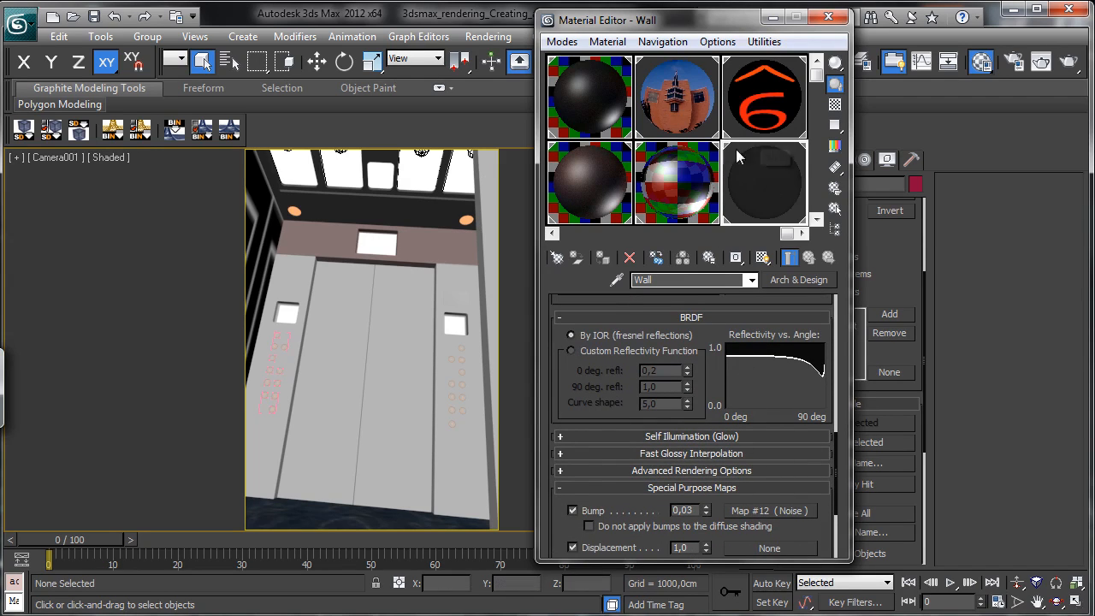
Step: Change the Wall material's type to VRayMtl
left_click(795, 279)
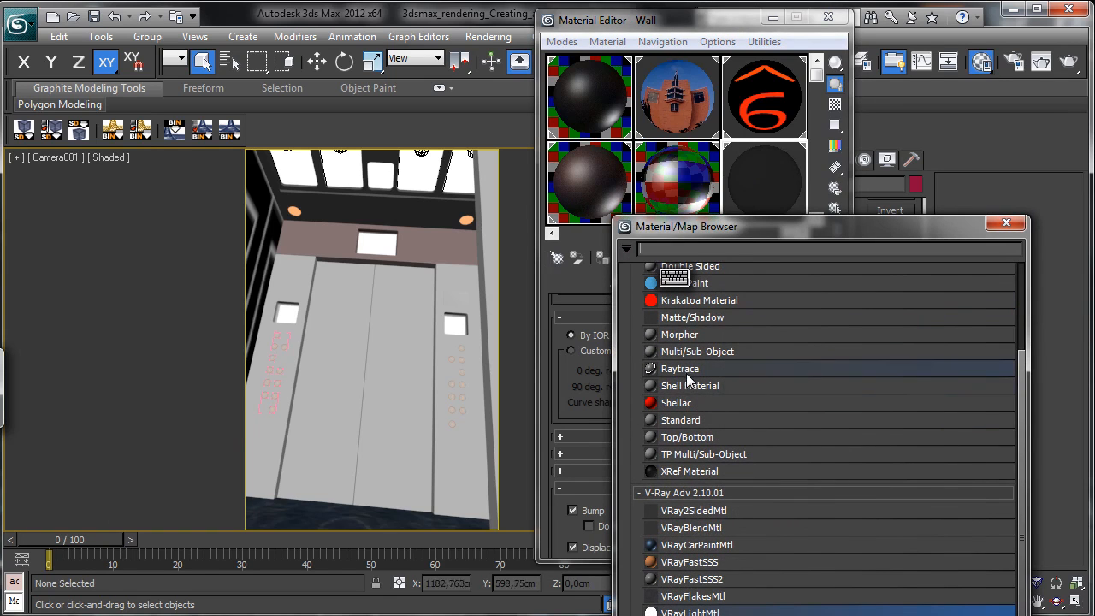
left_click_drag(766, 227, 759, 54)
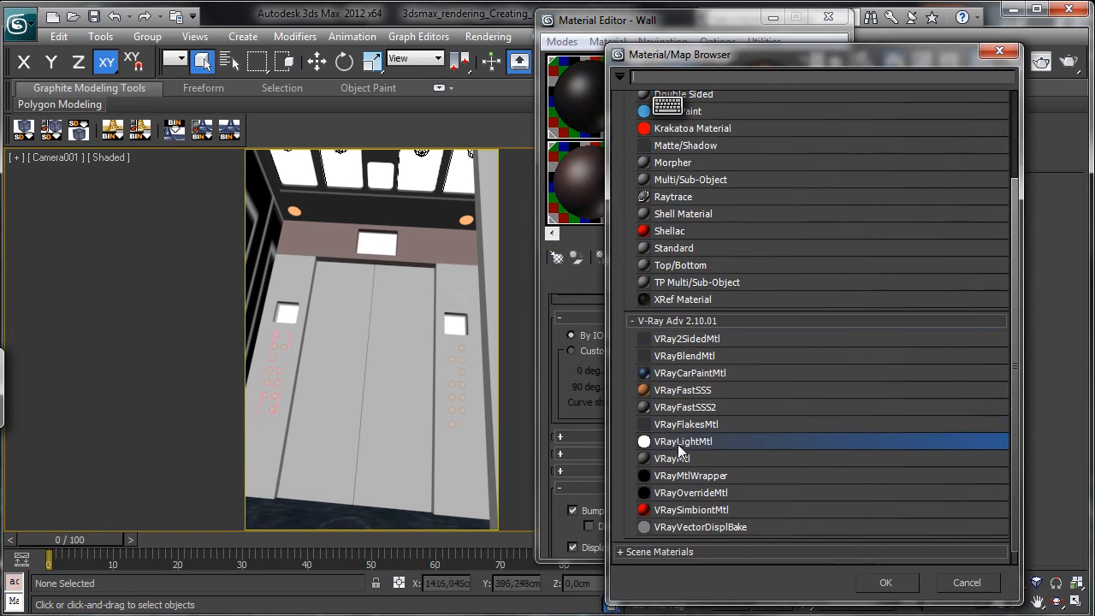
double_click(681, 441)
left_click(788, 281)
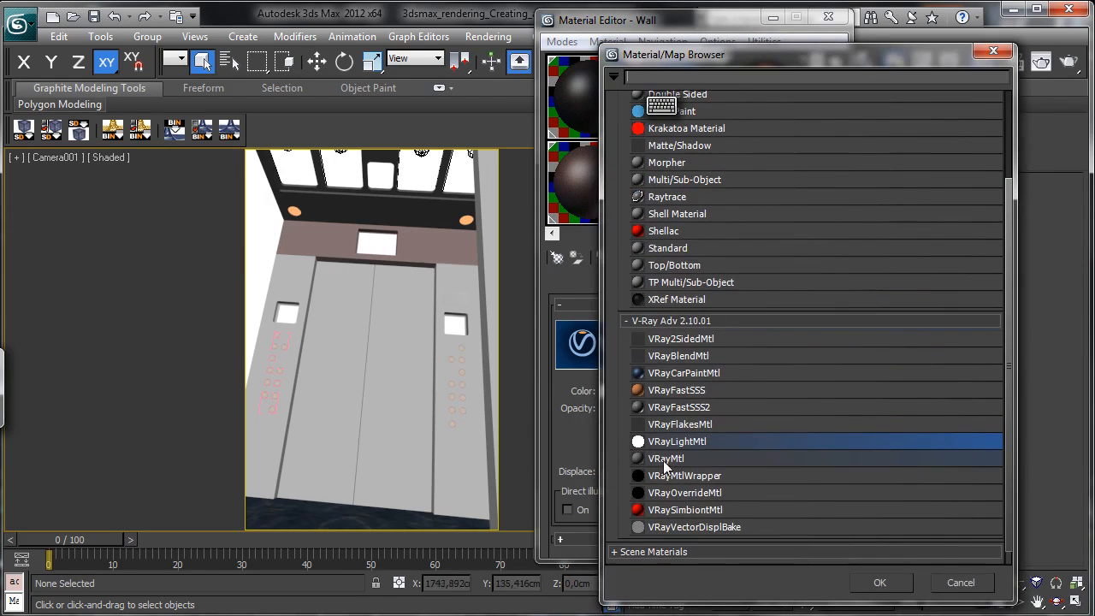
double_click(665, 459)
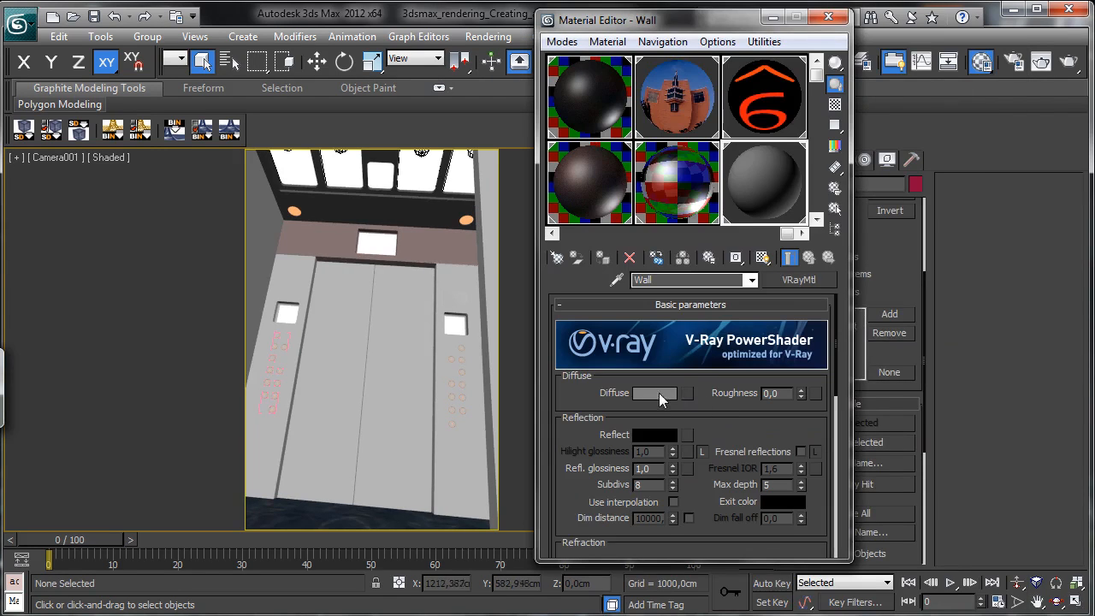
Step: Set the Wall material's diffuse colour to black and its reflection colour to white
left_click(654, 393)
left_click_drag(658, 203, 548, 202)
left_click(628, 248)
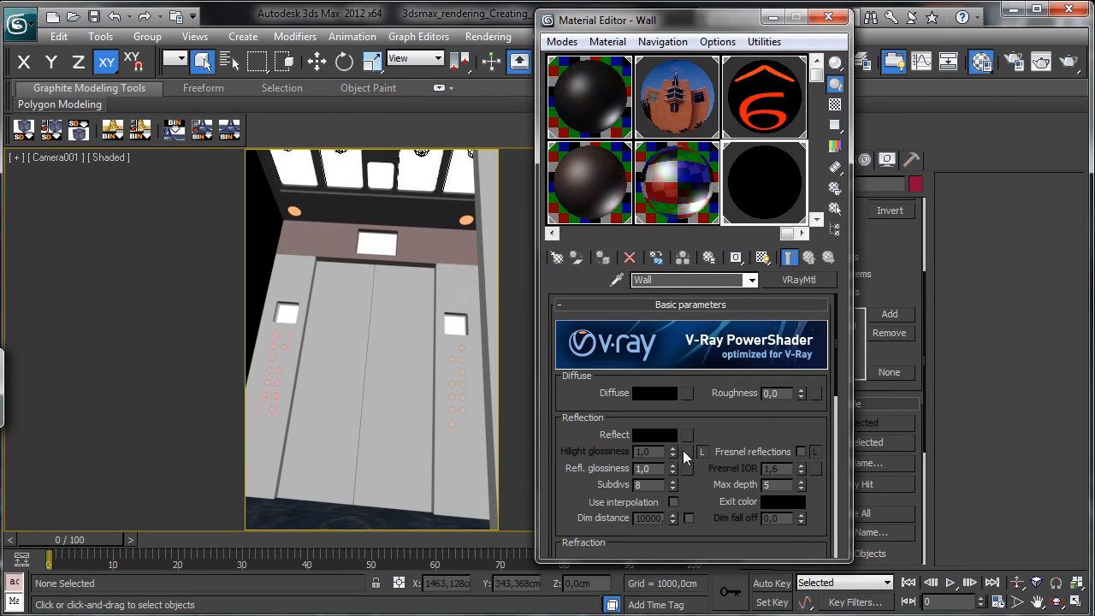
left_click(661, 437)
left_click_drag(563, 200, 661, 193)
left_click(628, 251)
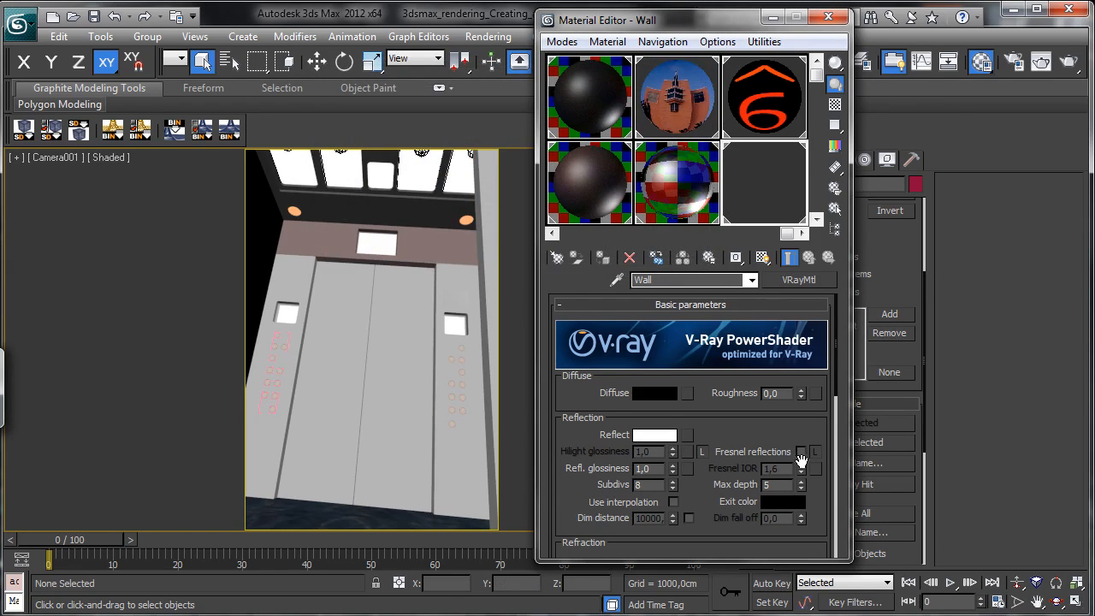
Step: Show the Wall sample on a checkered background and paste the copied map as a copy into its reflection glossiness
left_click(835, 105)
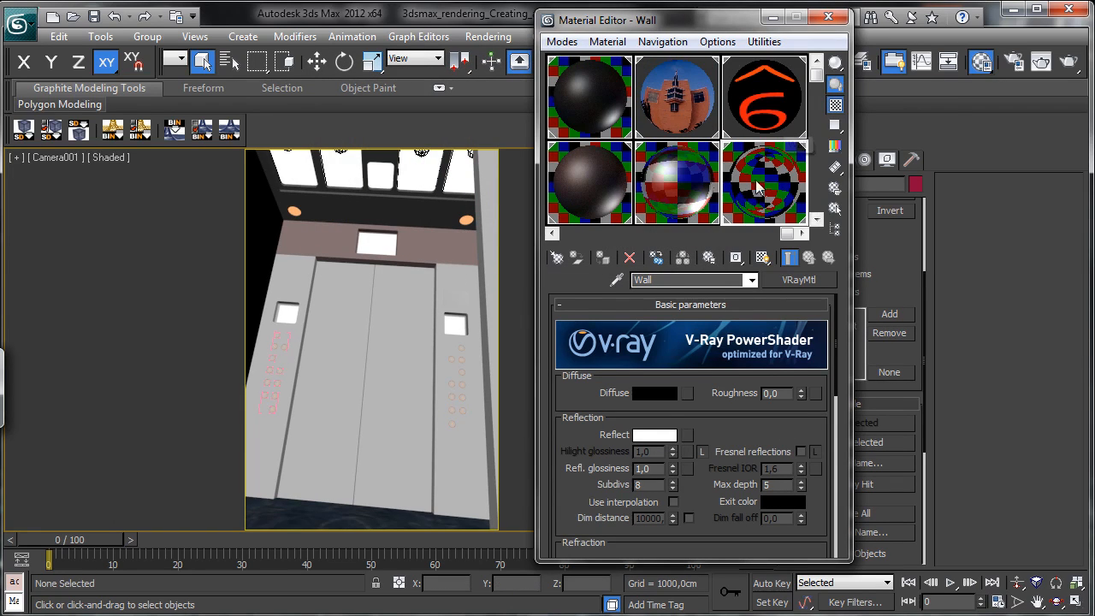
right_click(686, 470)
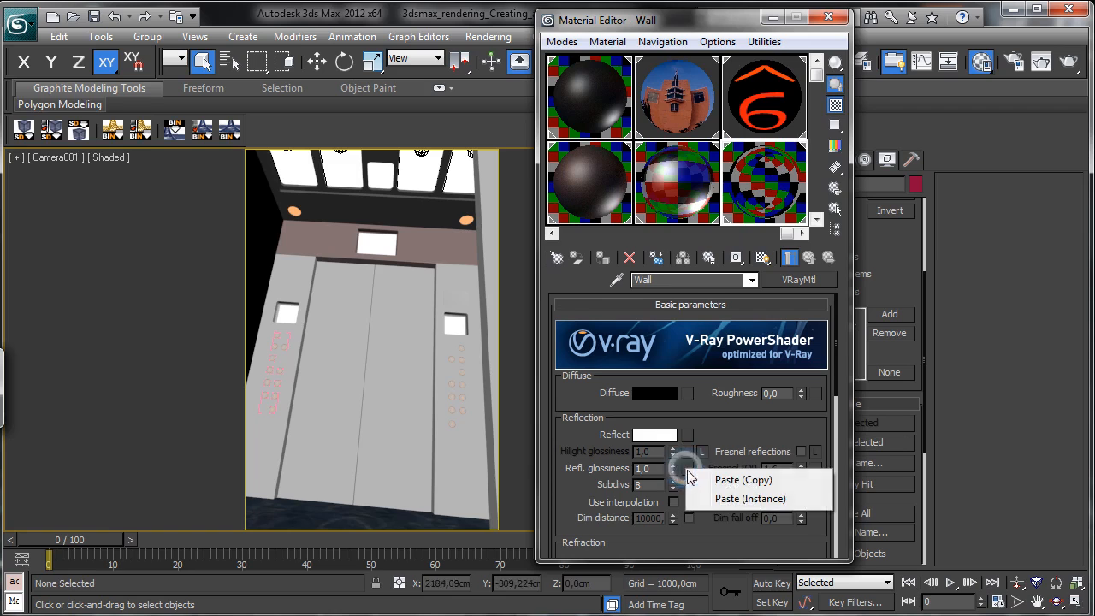
left_click(734, 481)
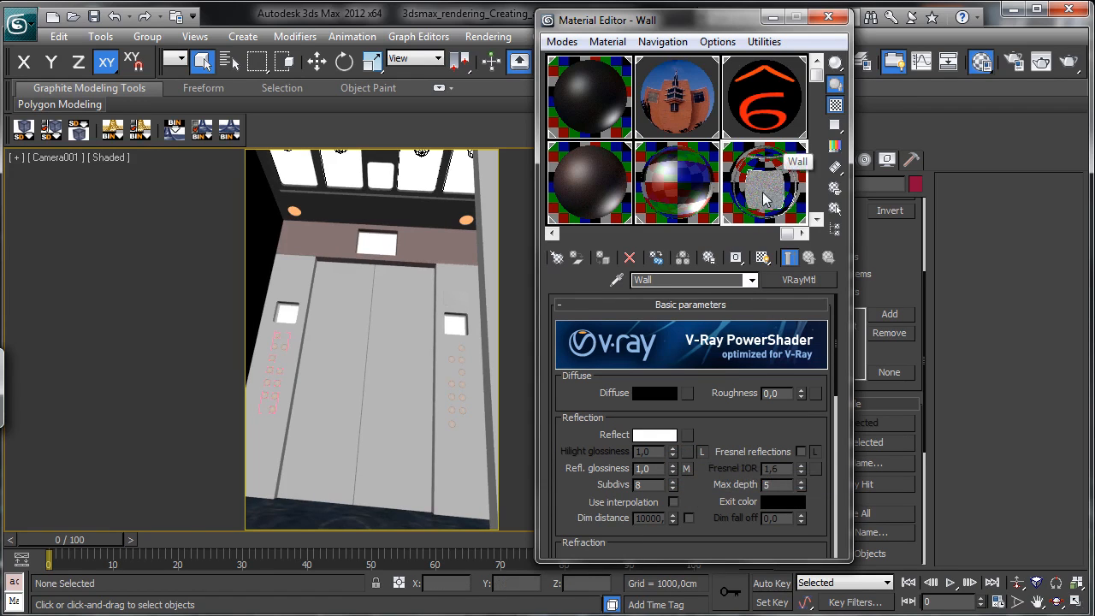
Step: Look through the Wall material's parameters, and copy the Noise map held in its own sample slot
left_click_drag(706, 482, 705, 402)
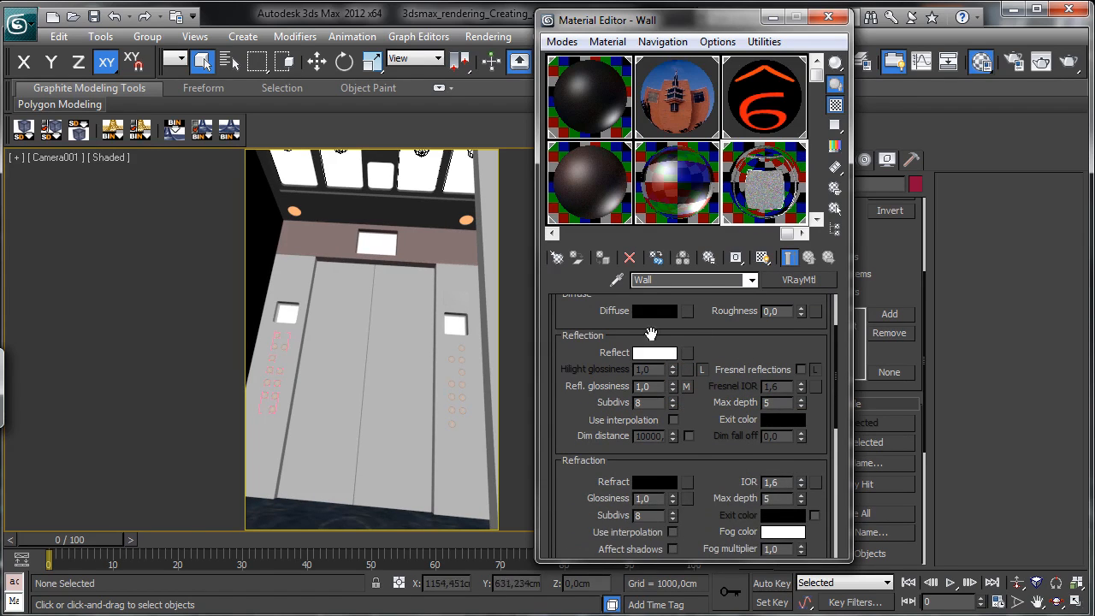
left_click_drag(699, 455, 697, 293)
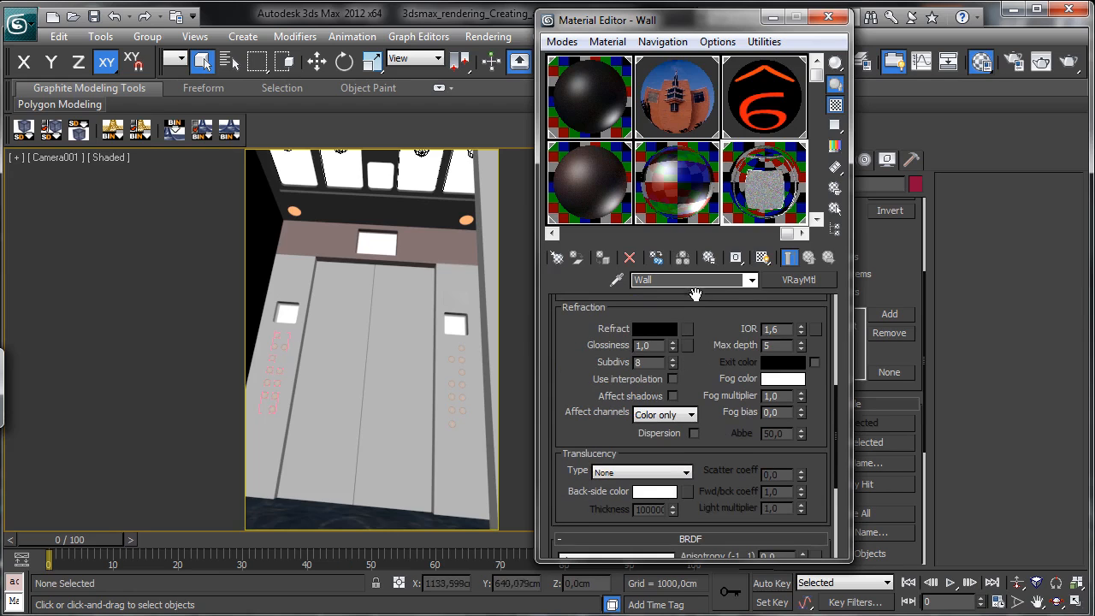
left_click_drag(633, 137, 872, 60)
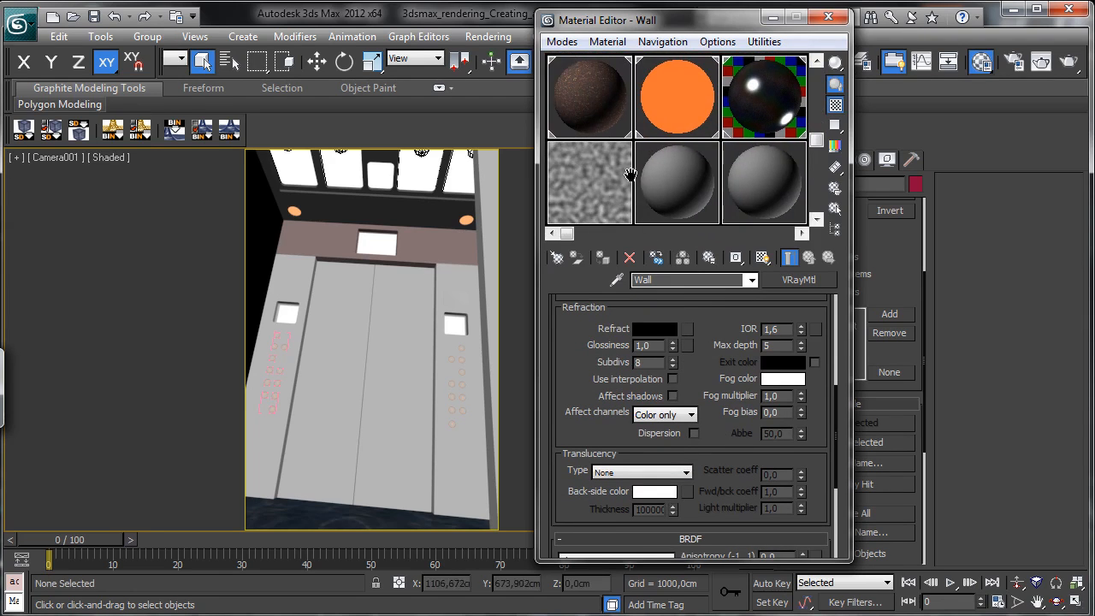
left_click(617, 179)
right_click(786, 282)
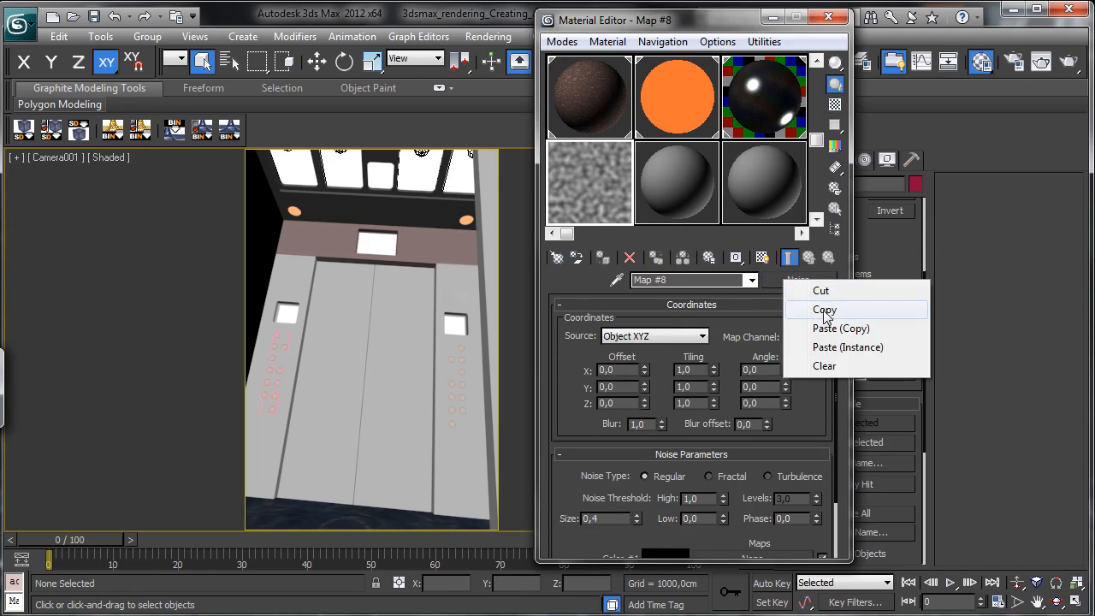
left_click(812, 308)
Step: Paste the Noise map as a copy into the Wall material's bump and set the bump amount to 2
left_click_drag(767, 141, 774, 190)
left_click(780, 195)
scroll(701, 411, "down", 15)
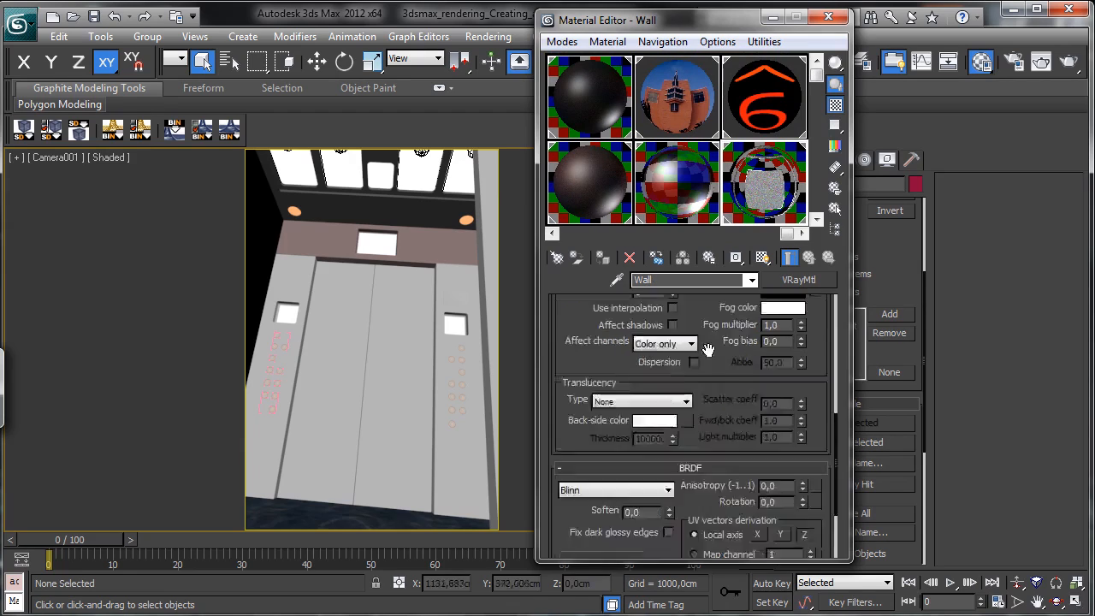
left_click(689, 497)
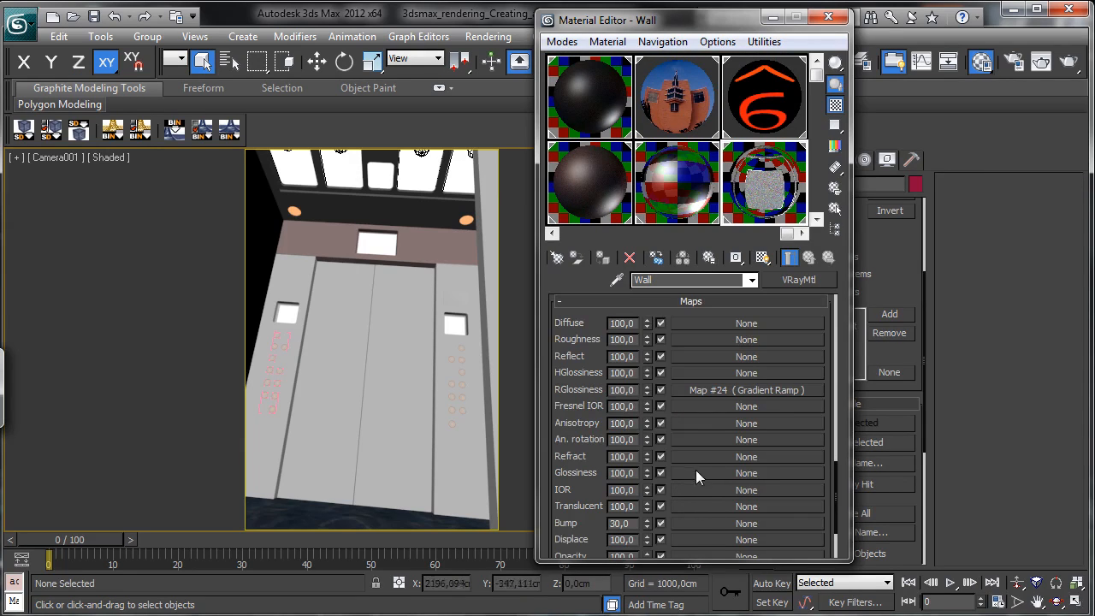
right_click(697, 523)
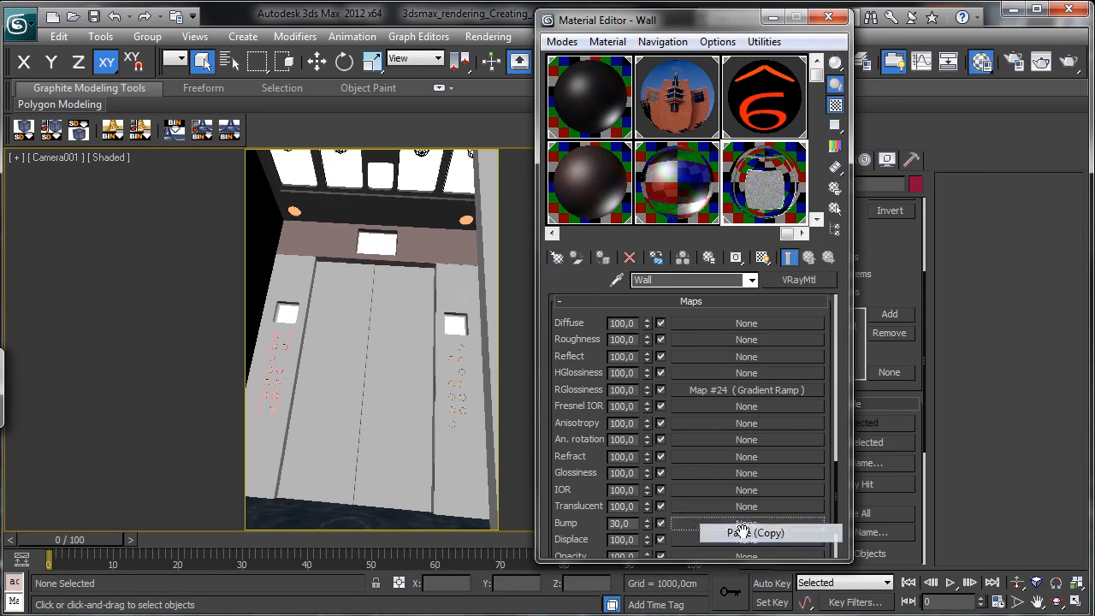
left_click(714, 530)
type("2")
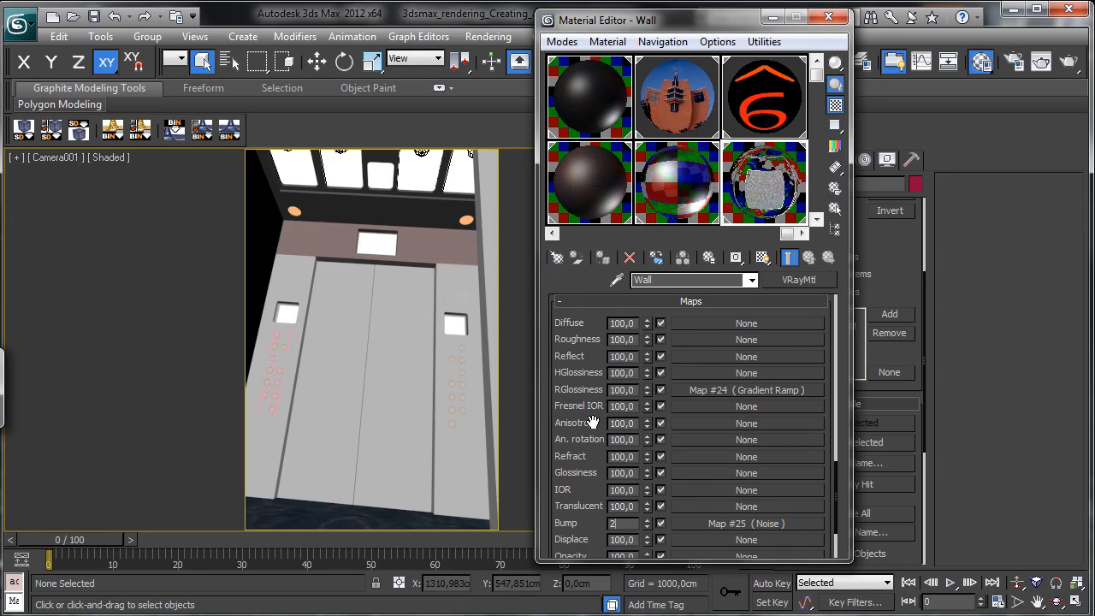
key("Return")
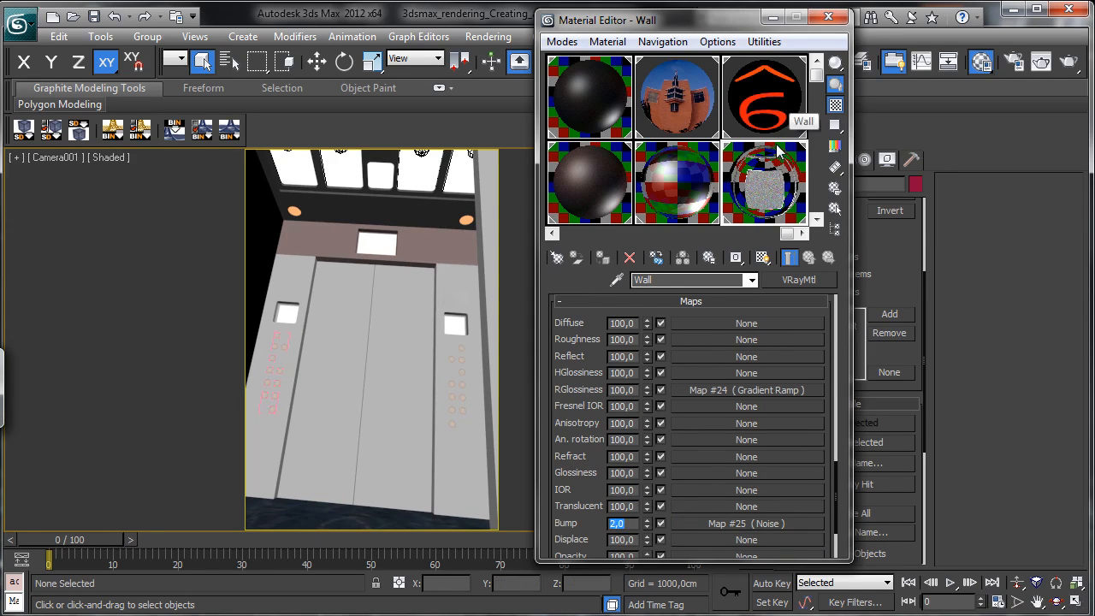
Step: Pick the Floor material from the elevator floor into an empty sample slot and copy its diffuse colour map
mouse_move(778, 161)
left_mouse_down()
mouse_move(774, 116)
mouse_move(776, 150)
mouse_move(783, 141)
left_mouse_up()
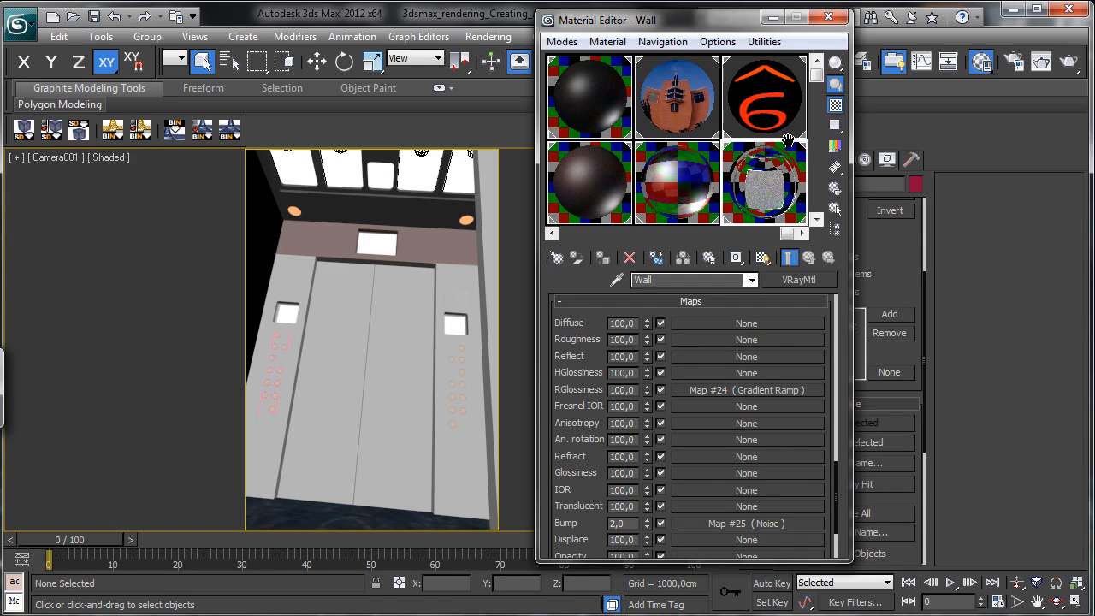
scroll(756, 192, "down", 1)
left_click(756, 191)
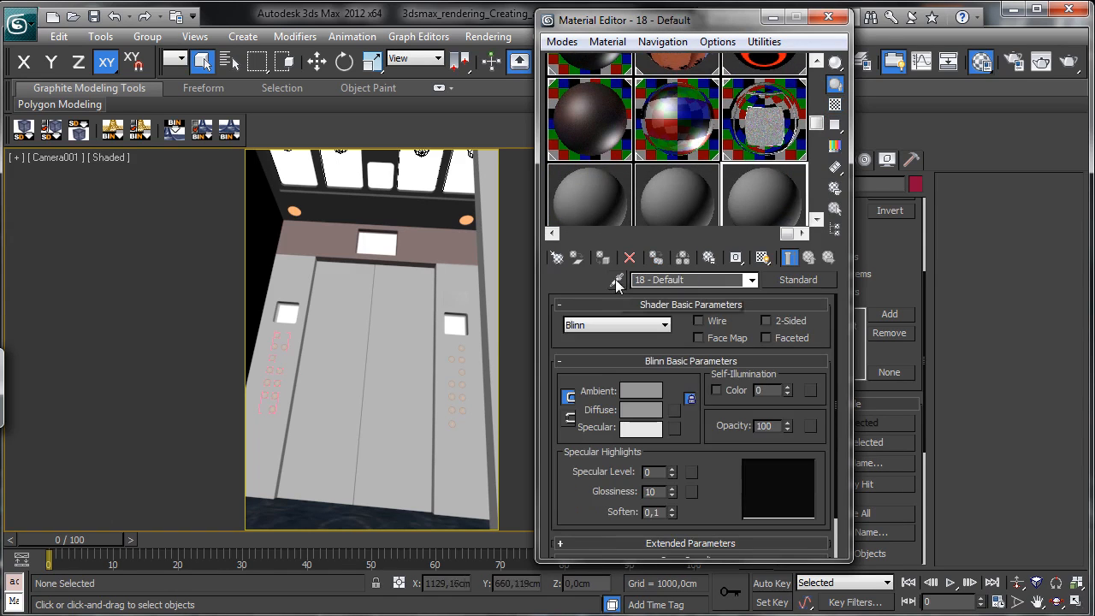
left_click(304, 506)
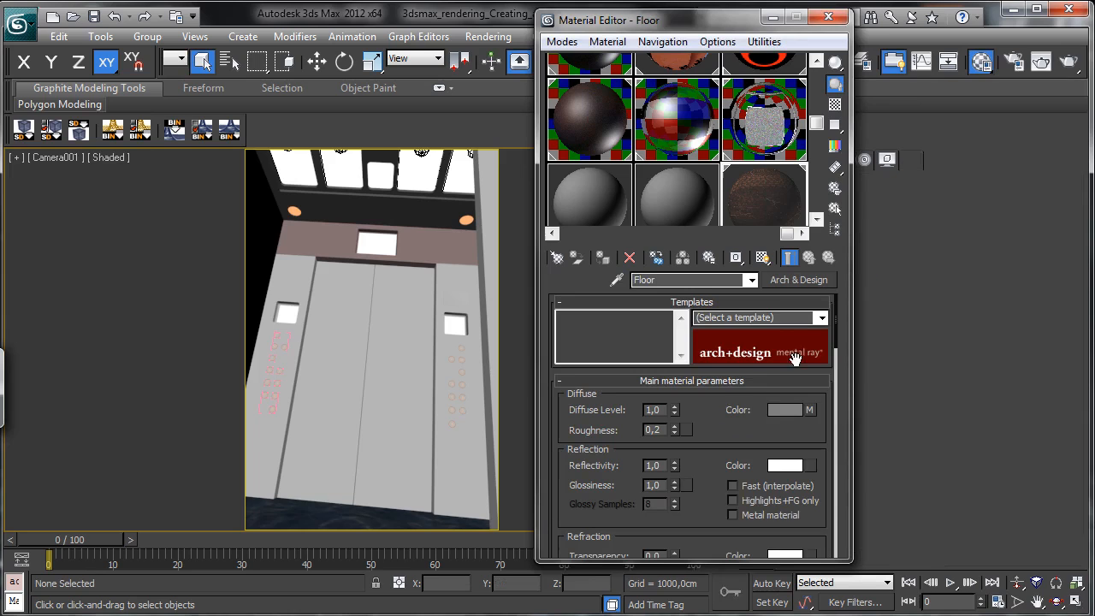
right_click(812, 413)
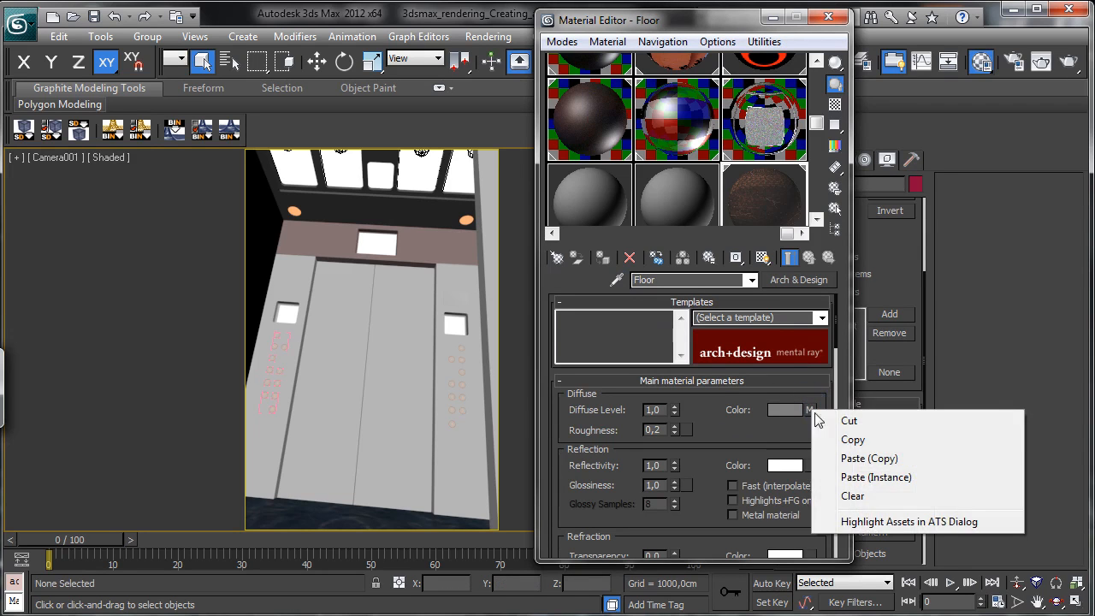
left_click(842, 439)
Step: Change the Floor material's type to VRayMtl and paste the copied map as a copy into its diffuse
left_click(802, 284)
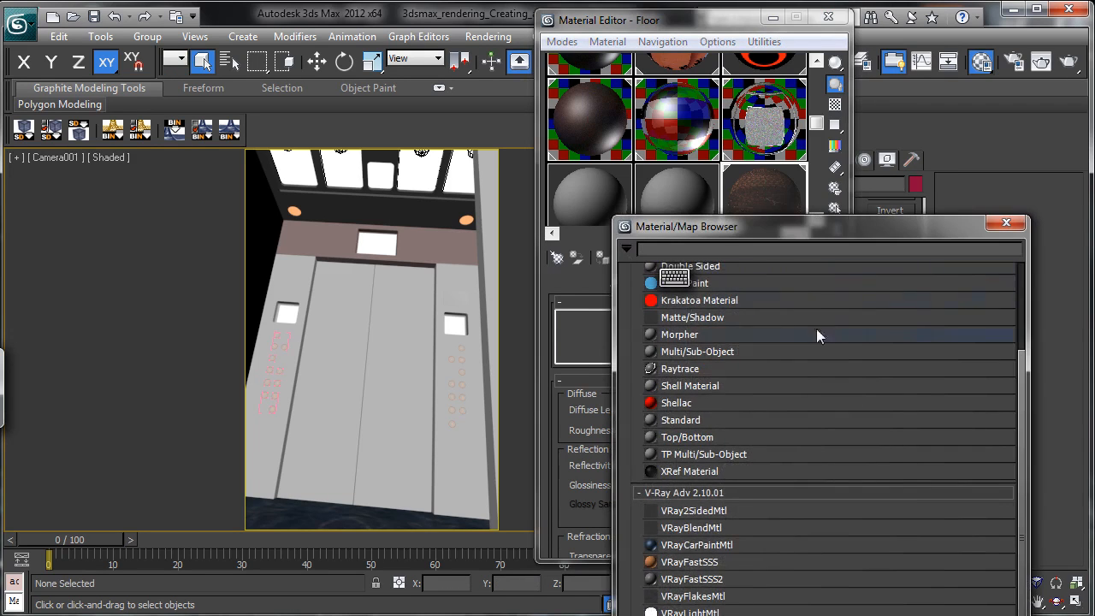
left_click_drag(804, 227, 744, 50)
double_click(647, 456)
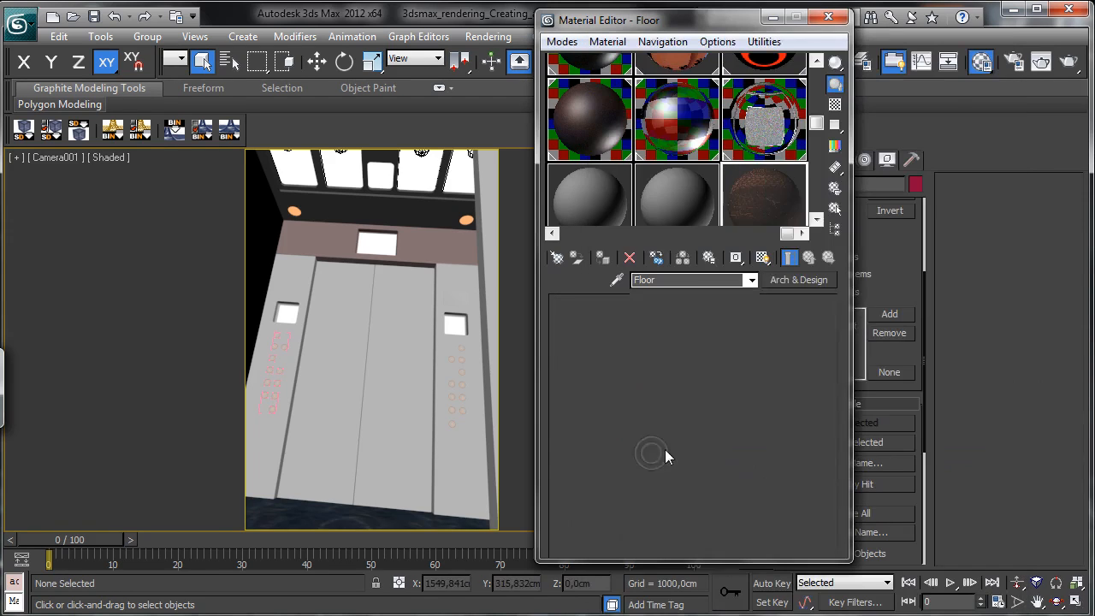
right_click(686, 394)
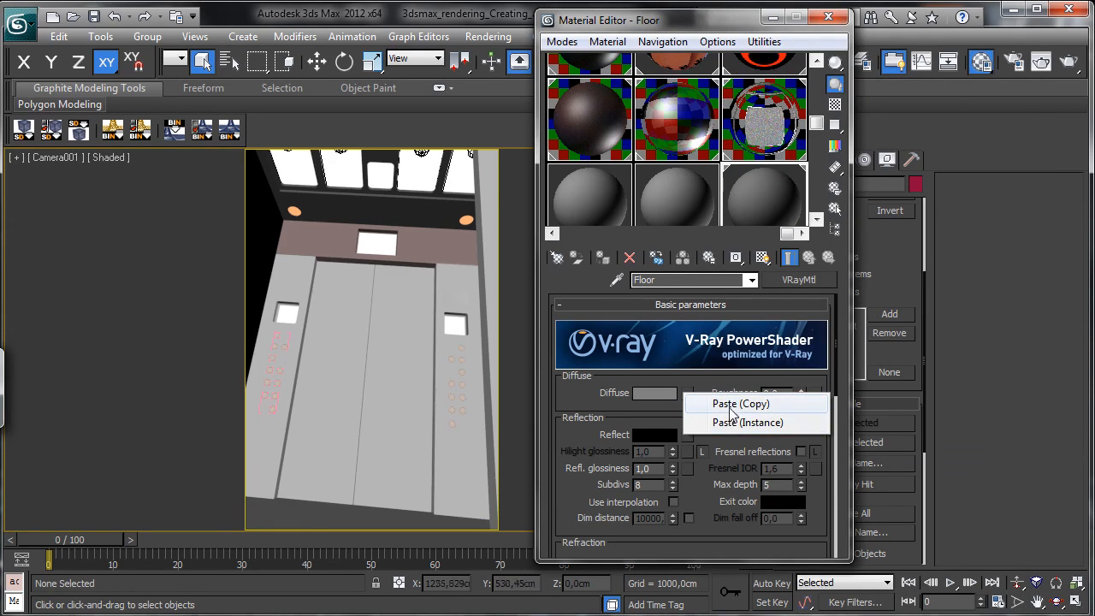
left_click(731, 405)
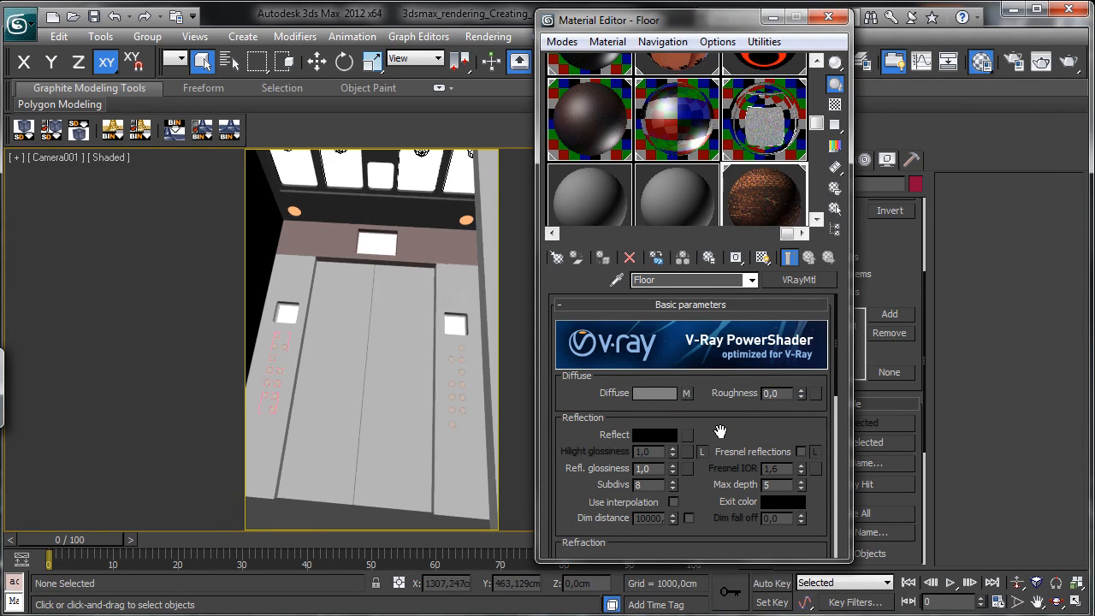
Step: Set the Floor material's reflection colour to a light grey with a value of 174
left_click(664, 436)
left_click_drag(555, 192, 620, 192)
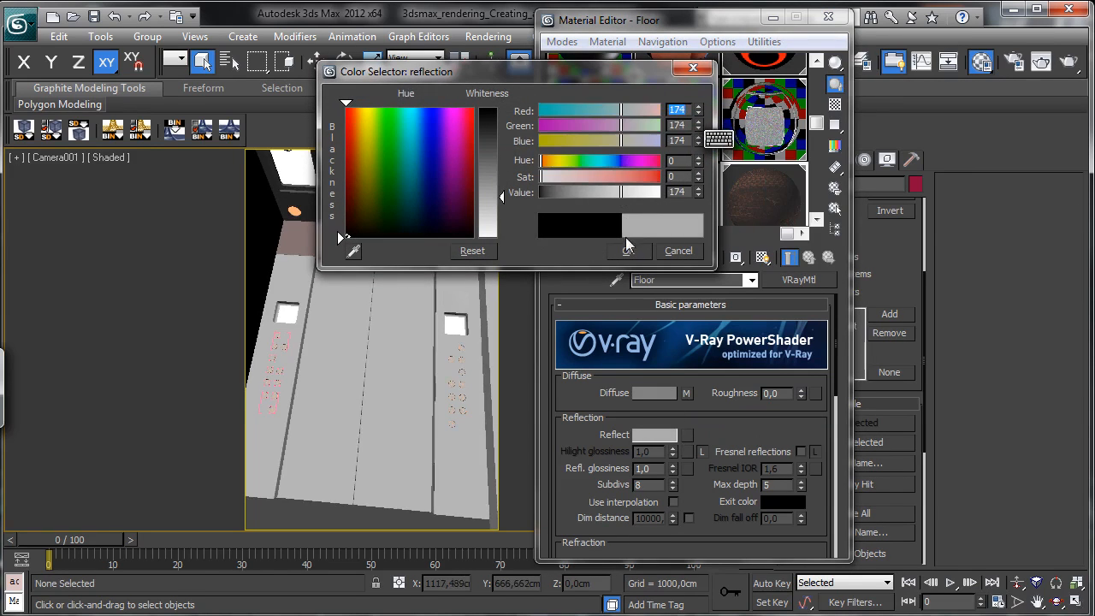
left_click(691, 249)
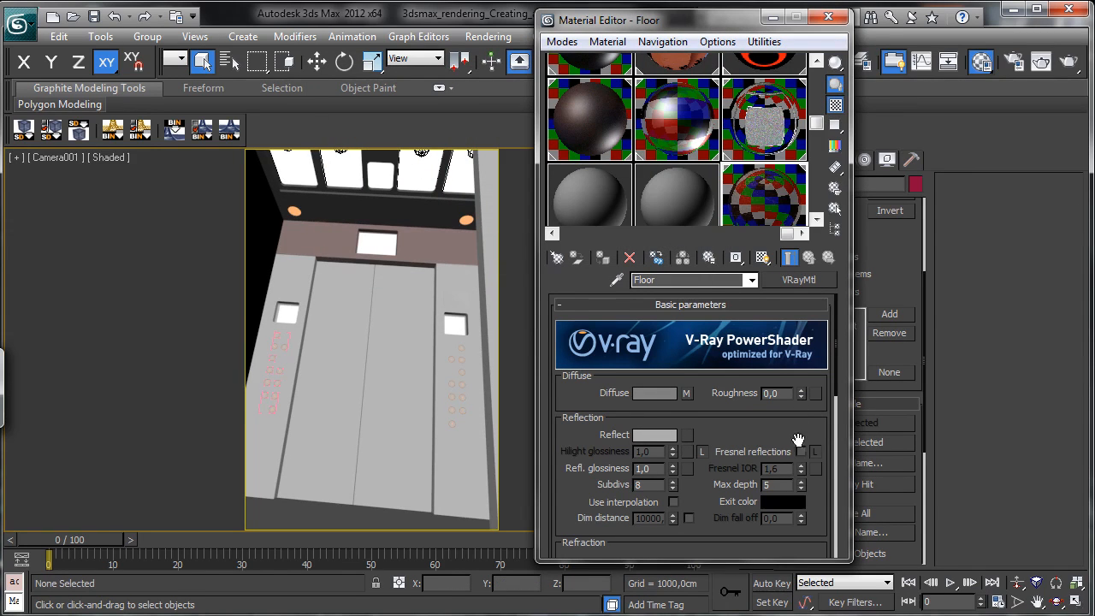
Step: Enable Fresnel reflections on the Floor material, unlock its Fresnel IOR and set it to 3
left_click(801, 453)
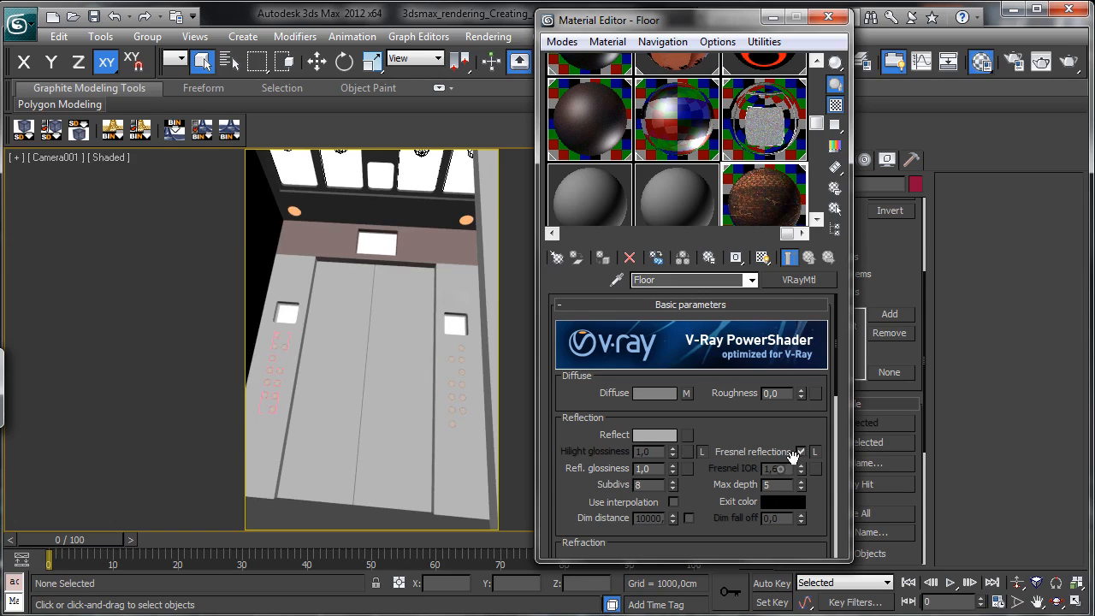
left_click(814, 451)
double_click(774, 468)
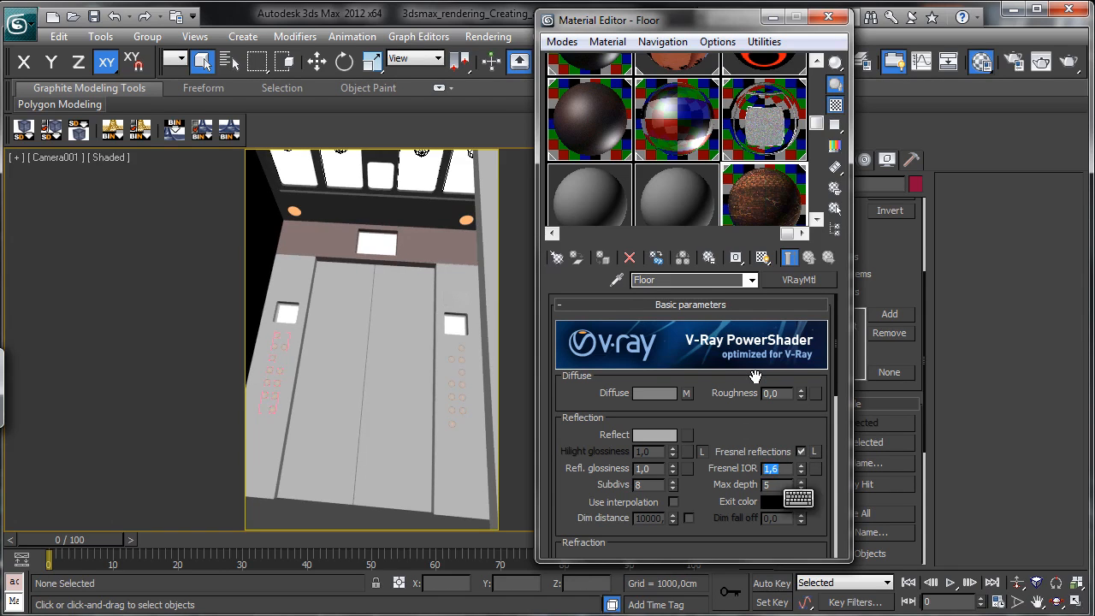
type("4")
key("Return")
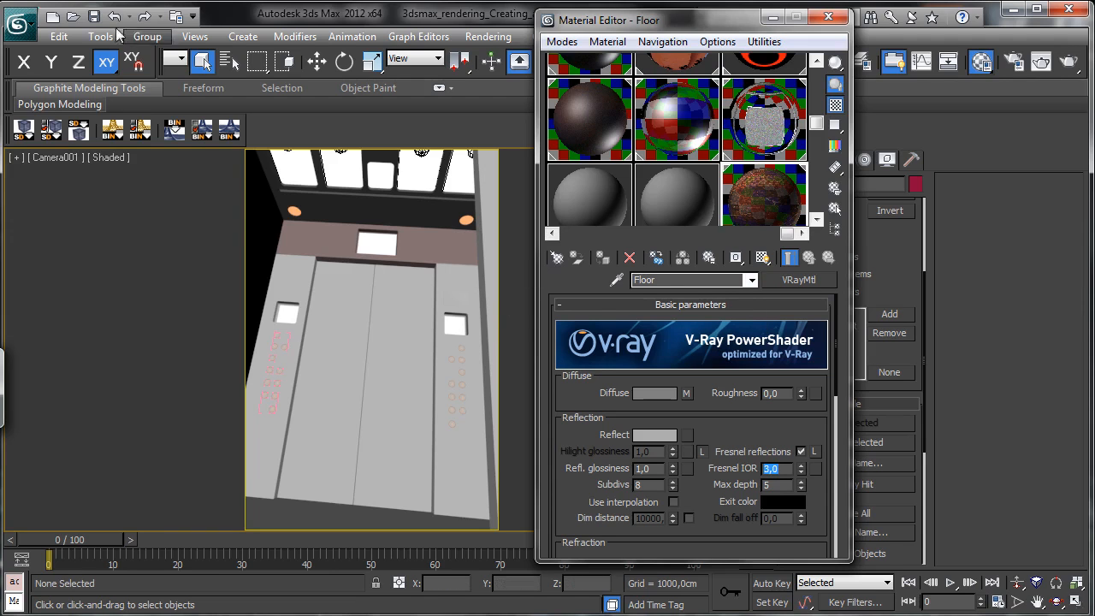
Step: Close the material editor and make a test render of the Camera001 view
left_click(830, 17)
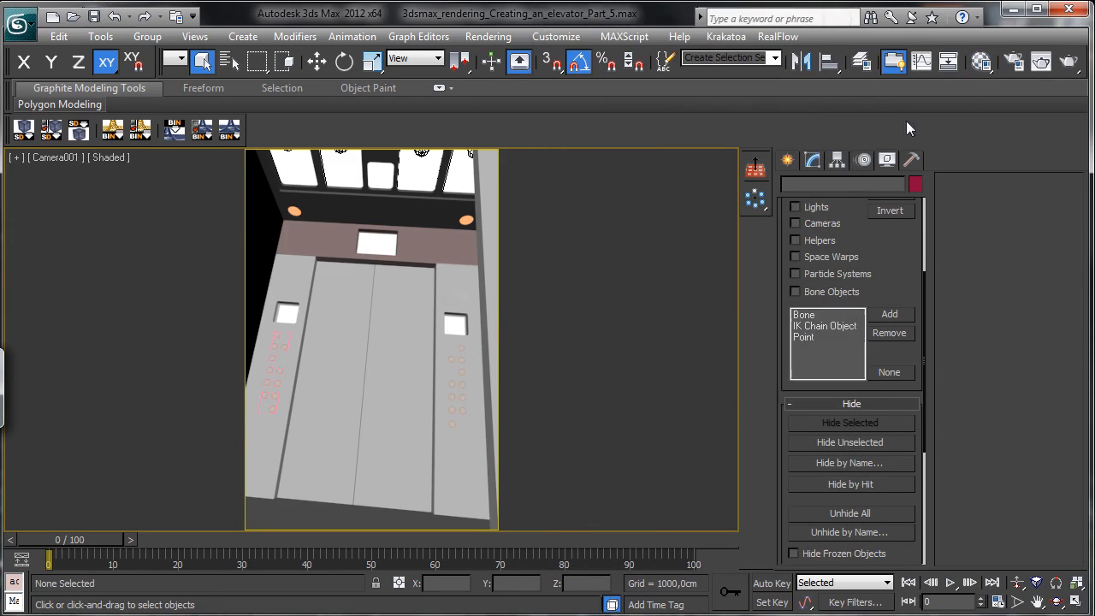
left_click(1068, 60)
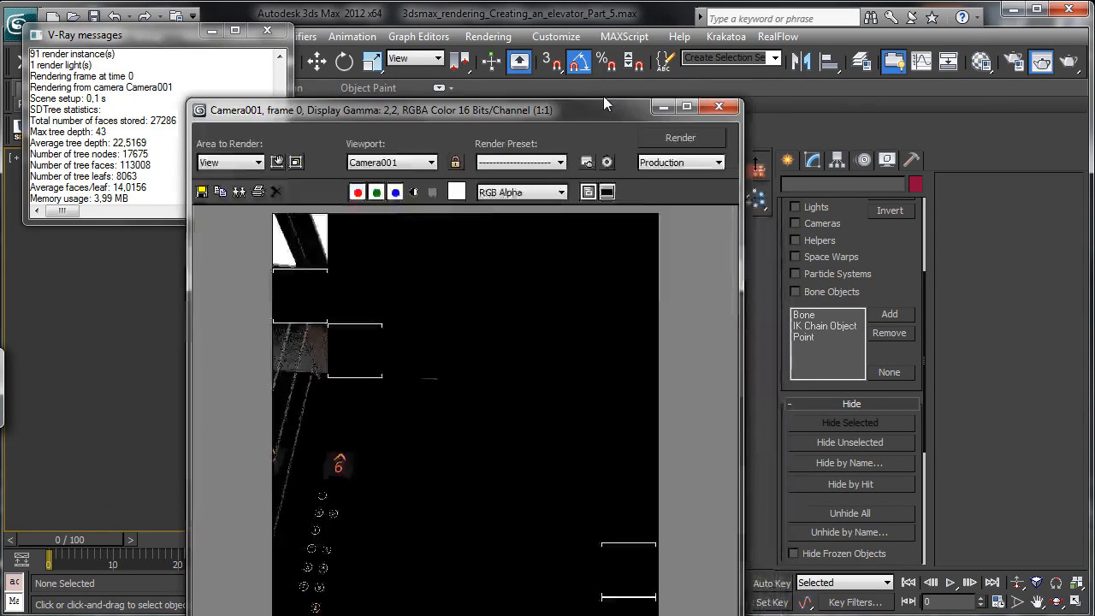
left_click(698, 107)
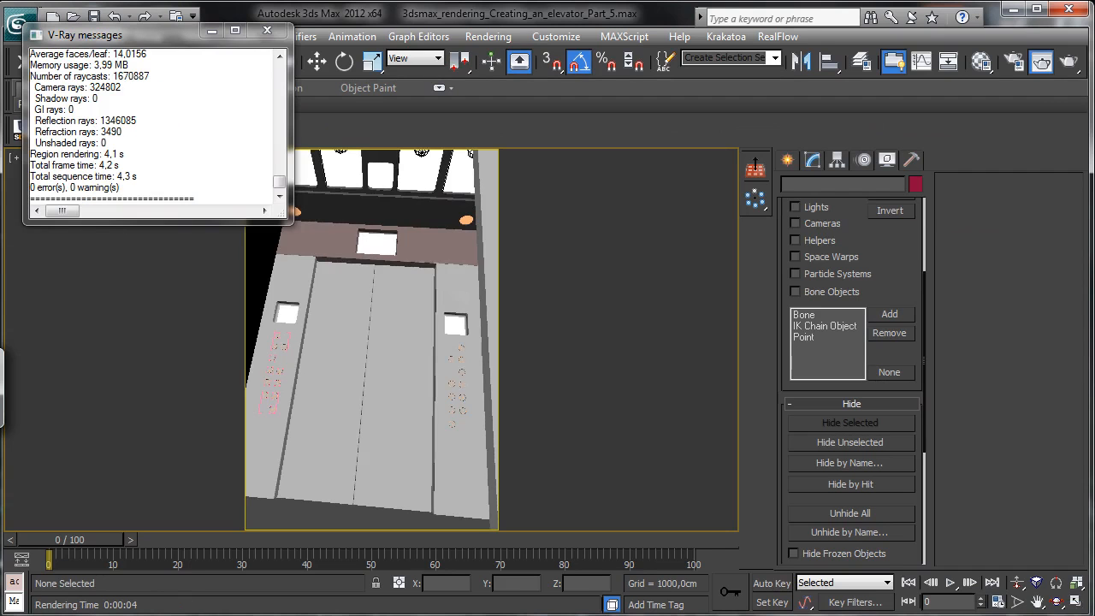
Step: Set the render output width to 350 with the aspect ratio locked and render the camera view again
left_click(1014, 60)
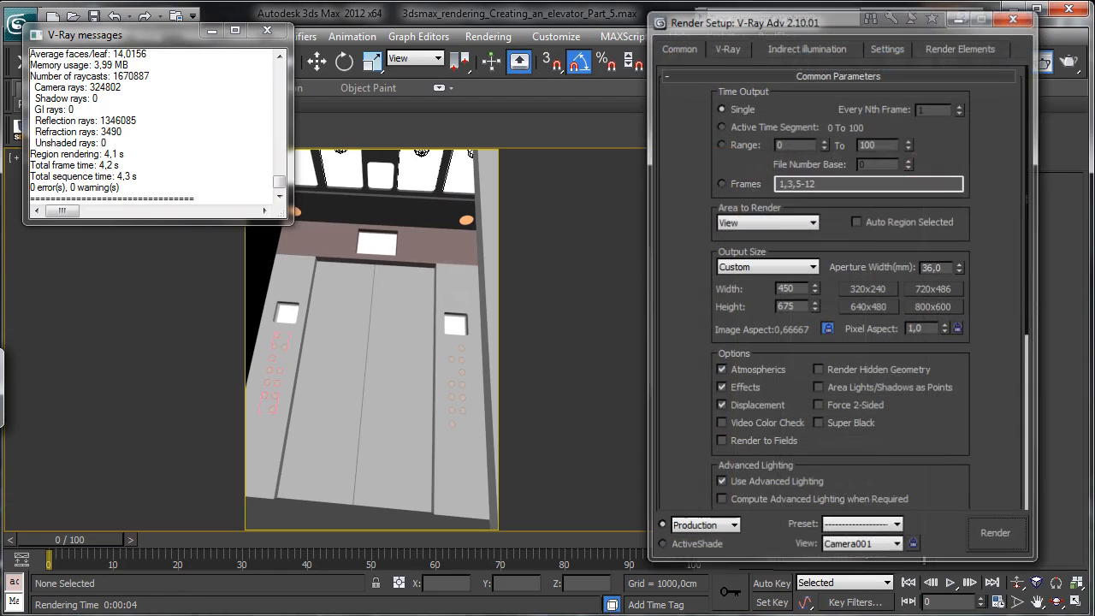
double_click(785, 289)
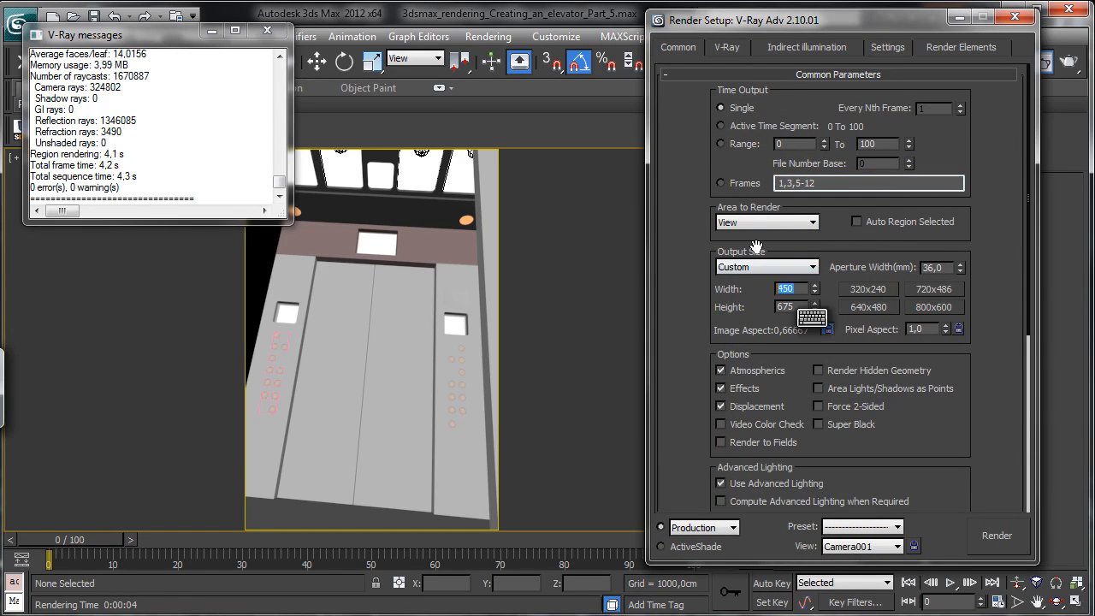
type("3")
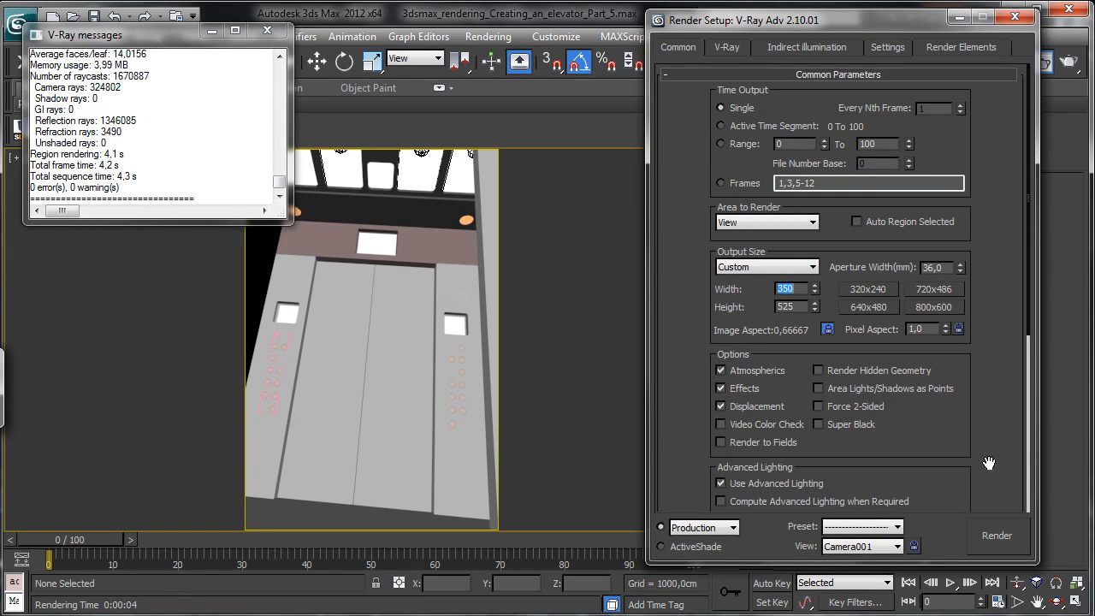
left_click(995, 536)
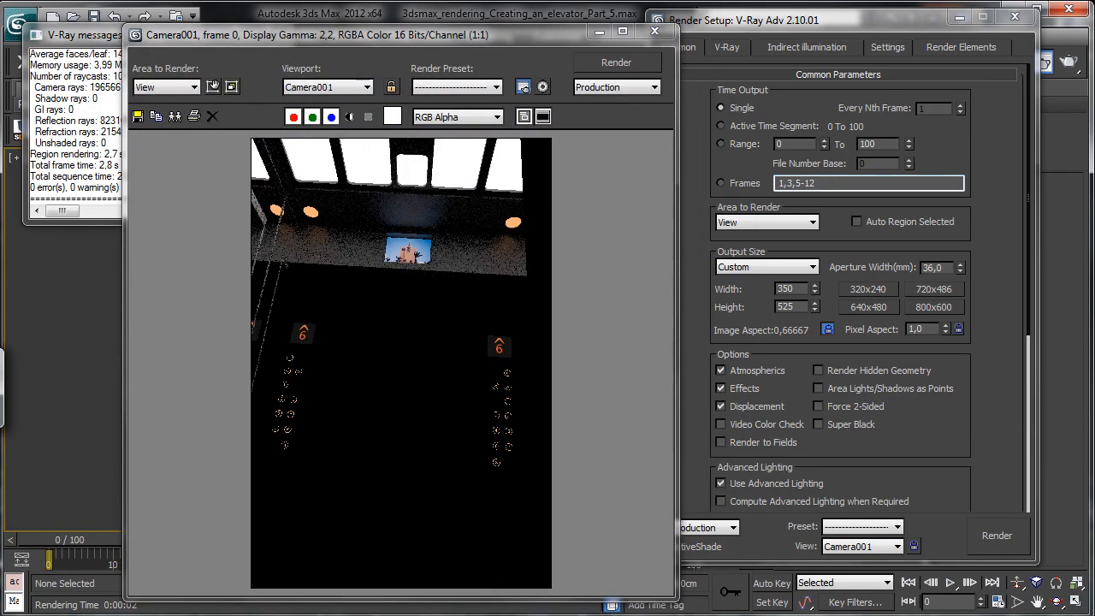
Step: Turn on V-Ray indirect illumination and use Light cache as the engine for secondary bounces
left_click(797, 48)
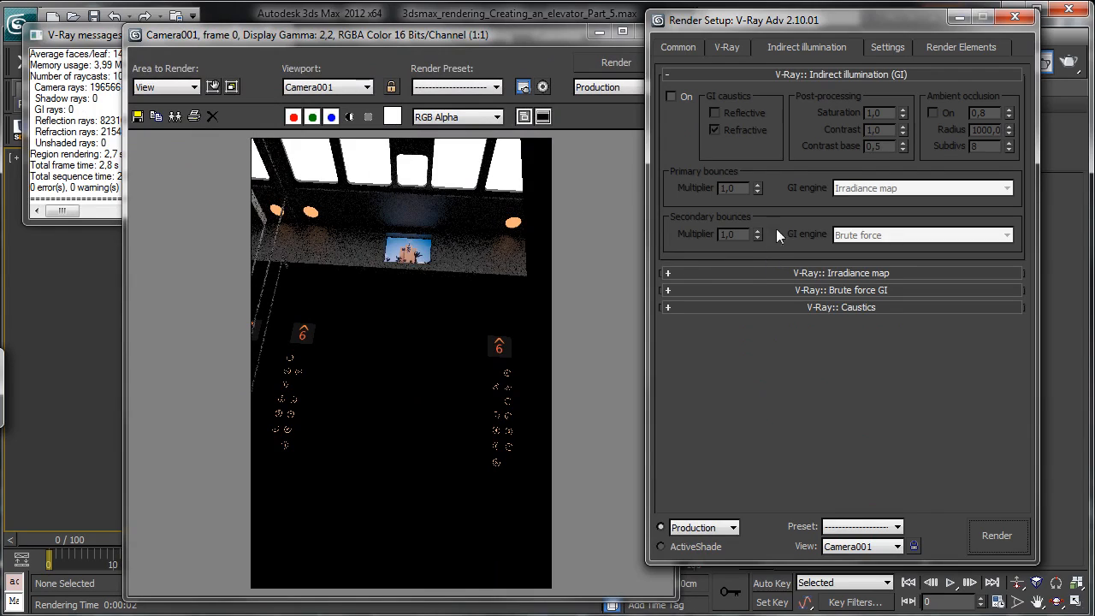
left_click(671, 96)
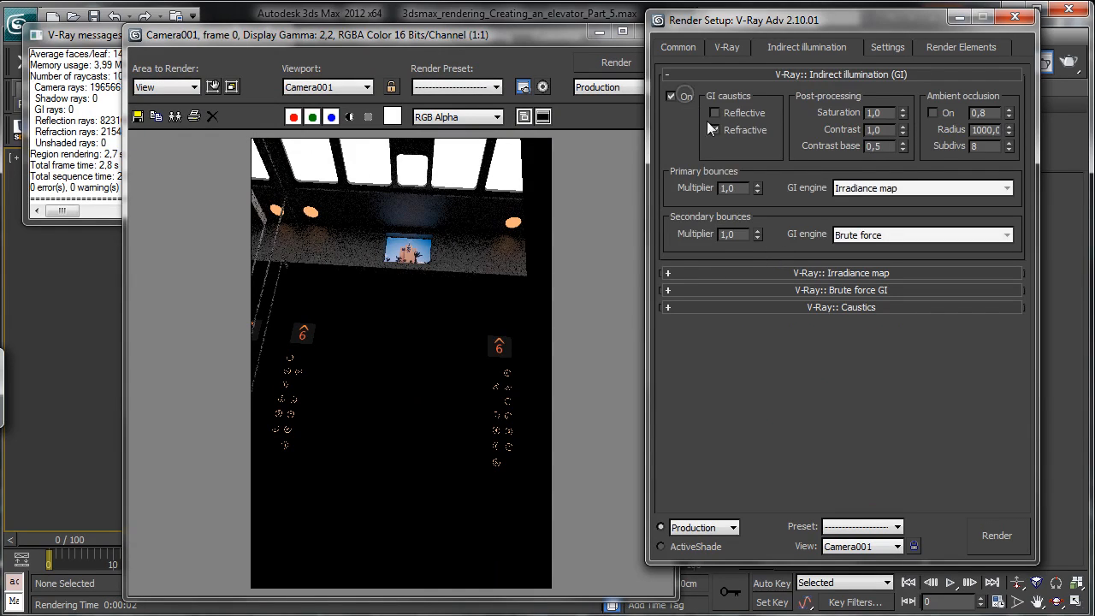
left_click(893, 236)
left_click(862, 284)
Step: Set the irradiance map preset to Very low and open the Light cache settings
left_click(867, 274)
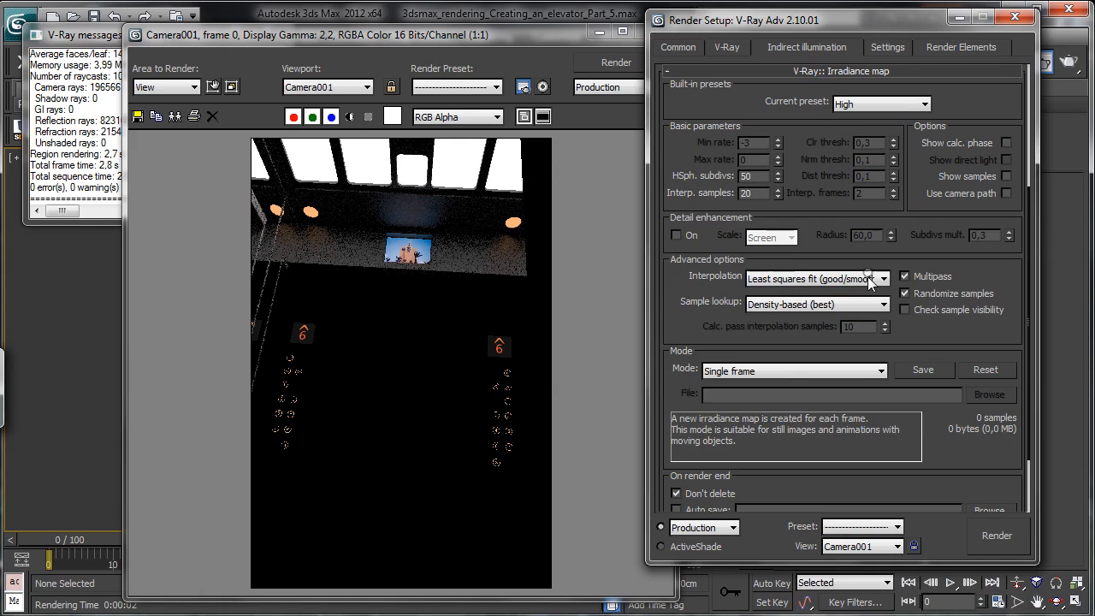
left_click(886, 106)
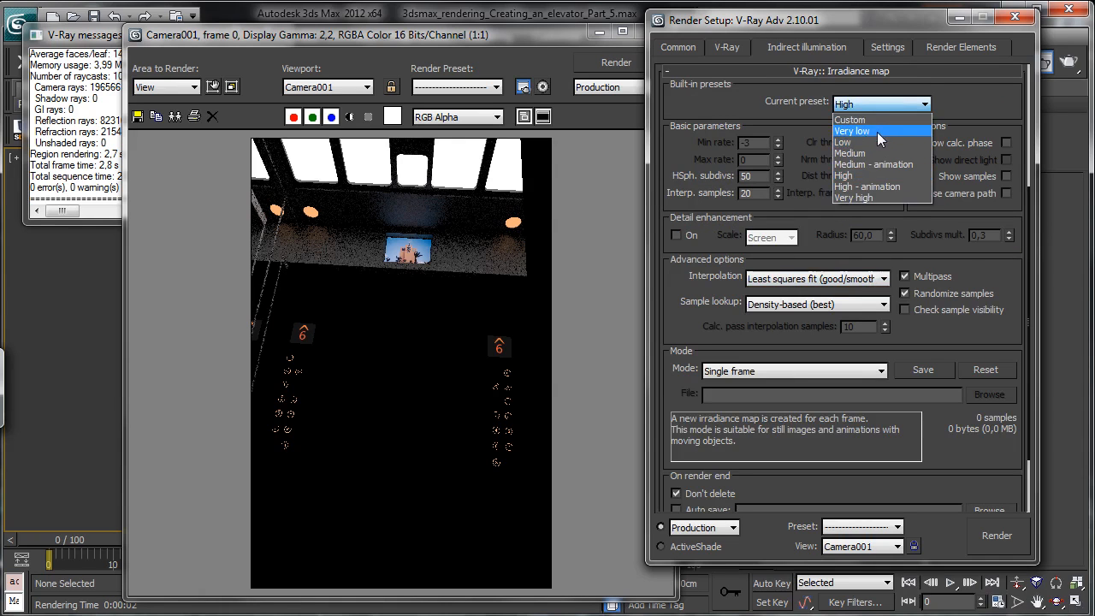
left_click(877, 132)
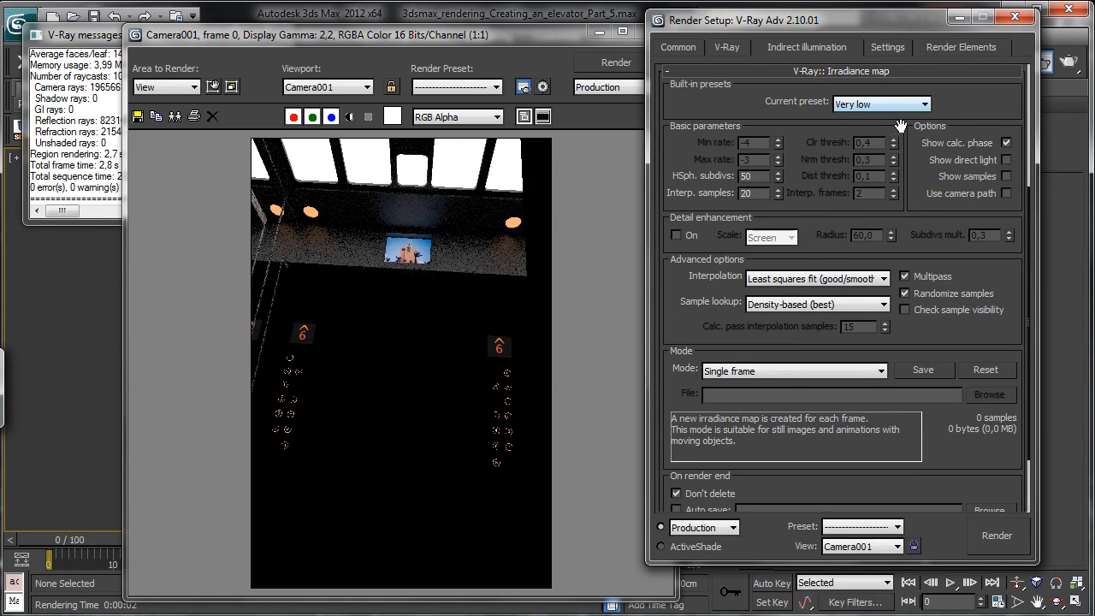
left_click(894, 72)
left_click(834, 292)
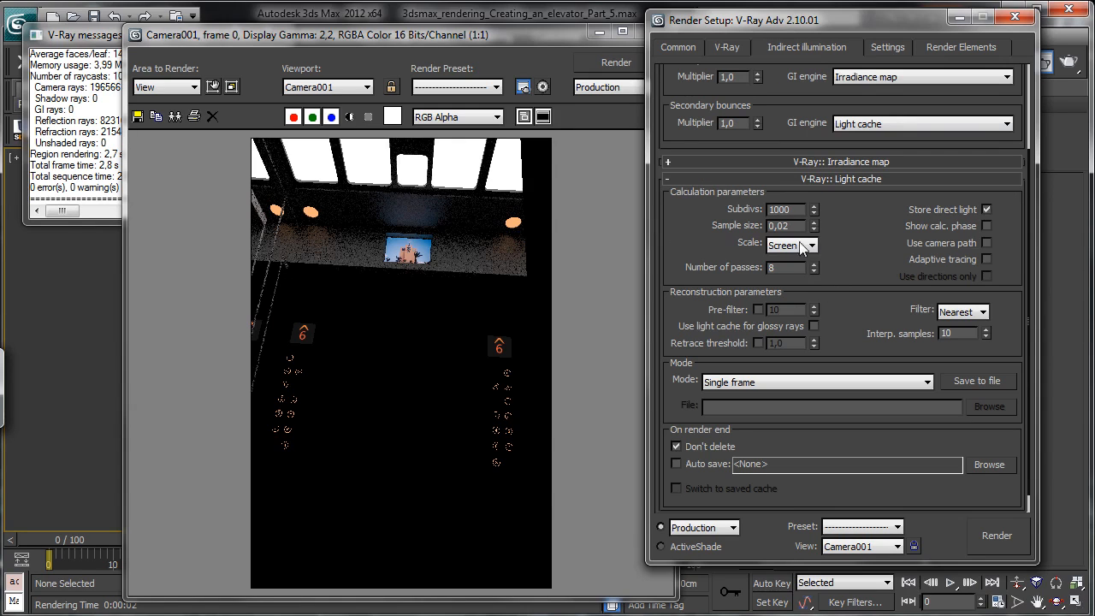
Step: Set the Light cache subdivs to 250, collapse its settings and make a test render of the camera view
double_click(796, 210)
type("250")
key("Return")
left_click(892, 179)
left_click(997, 527)
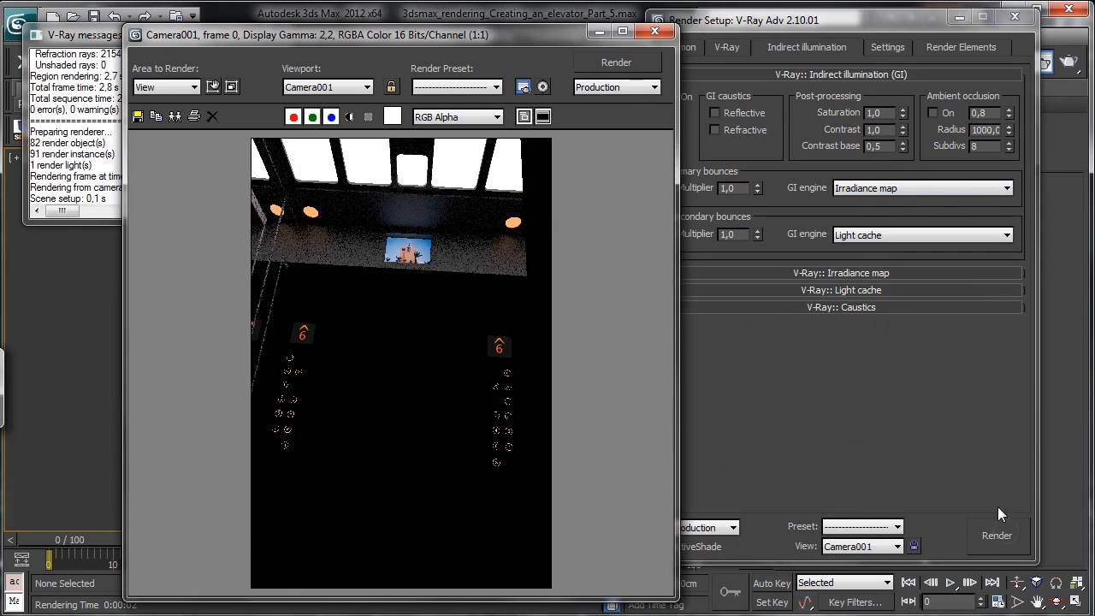
left_click_drag(1079, 95, 769, 58)
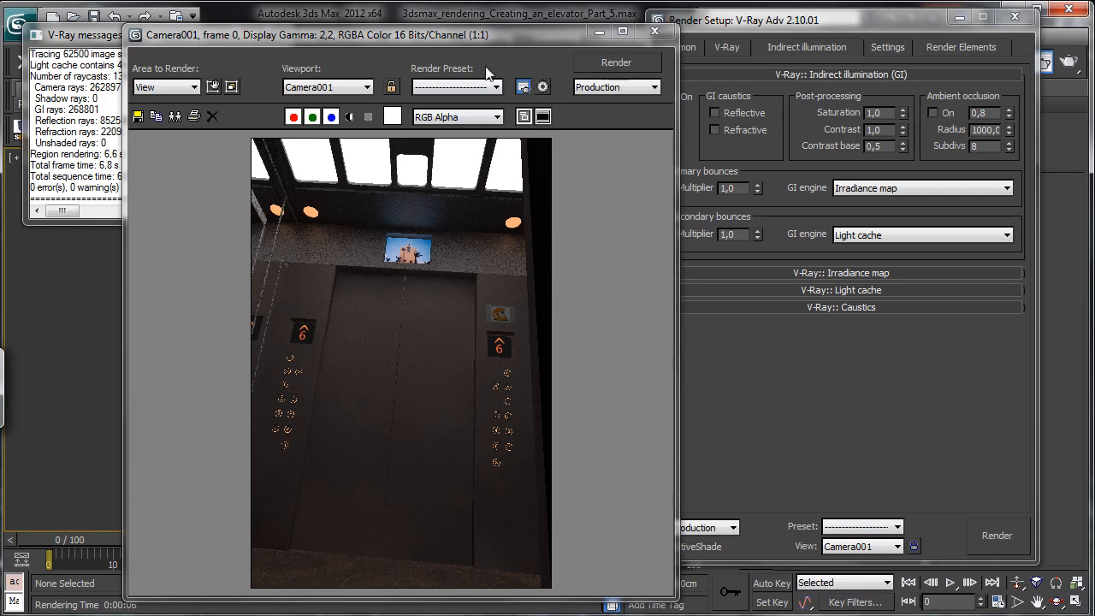
Step: Turn on ambient occlusion for the indirect illumination and restrict the render region to the right part of the camera view at full height
left_click_drag(473, 38, 420, 31)
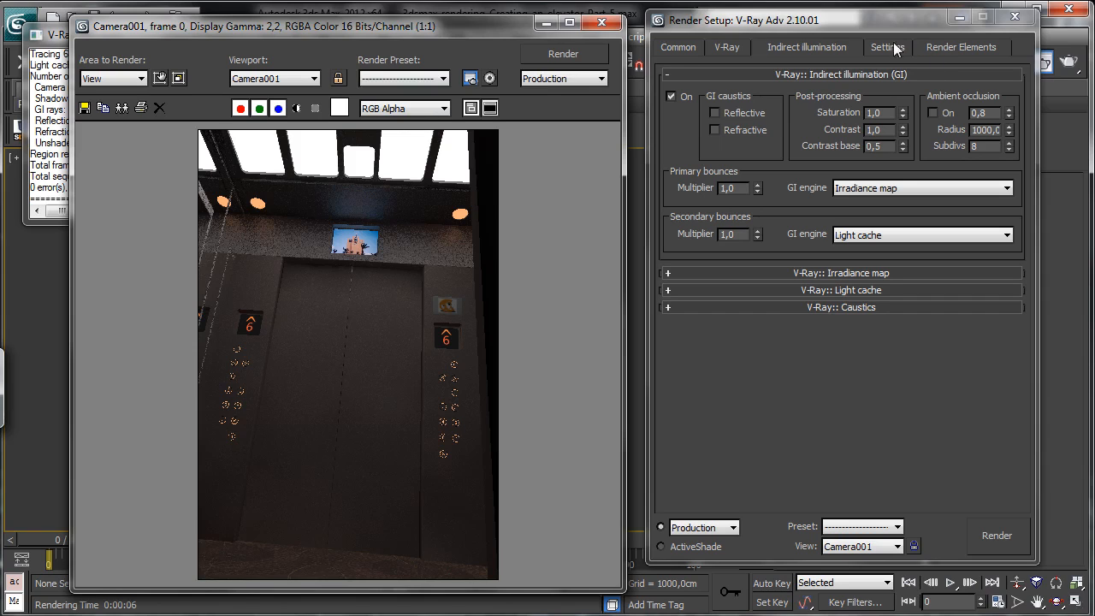
left_click(934, 113)
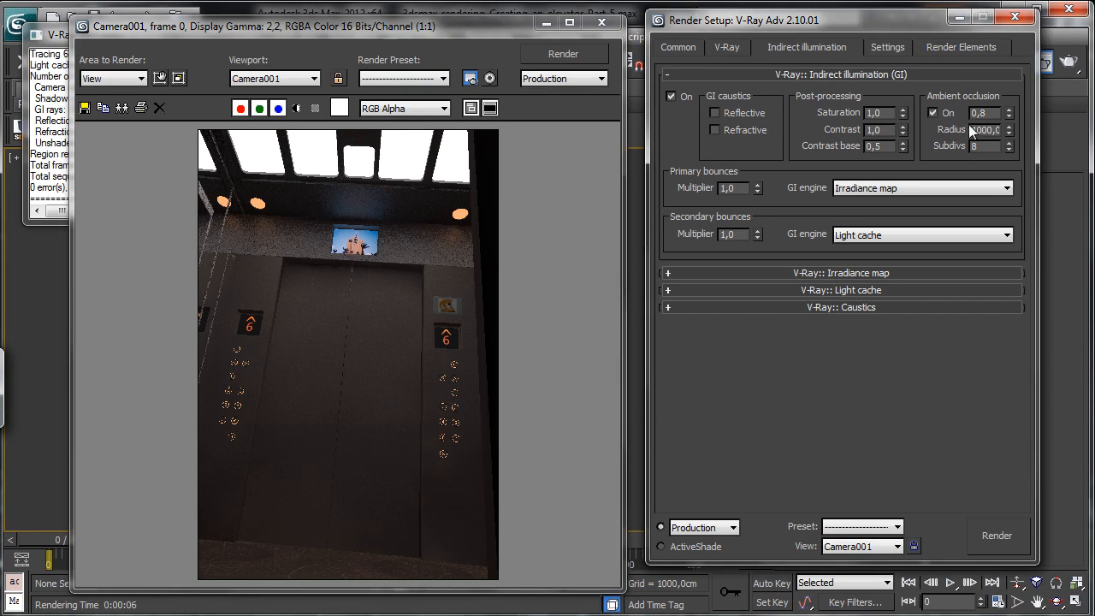
double_click(982, 131)
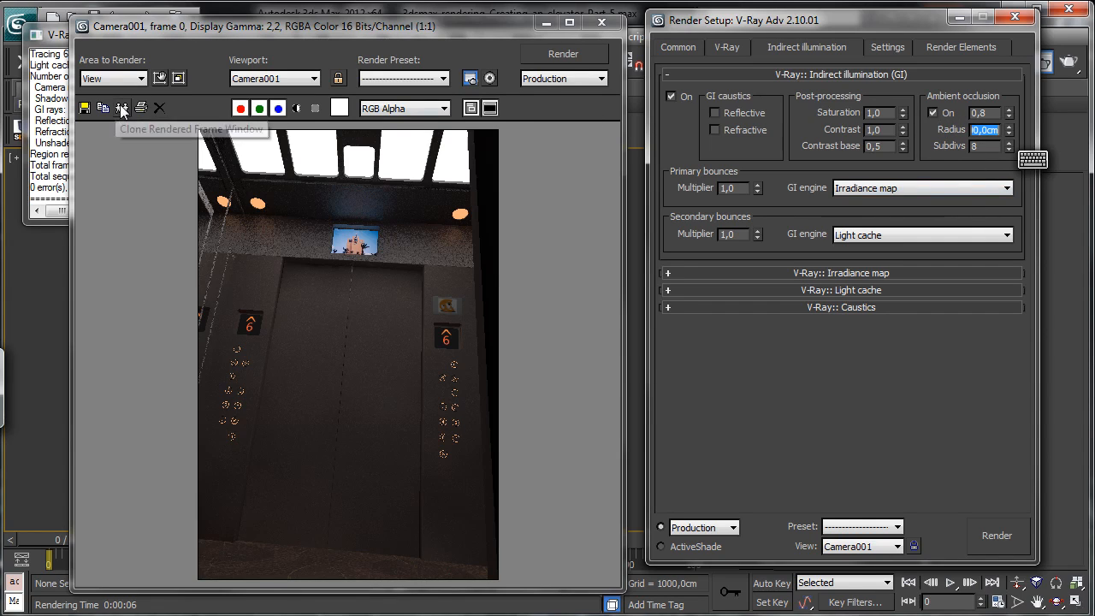
left_click(160, 78)
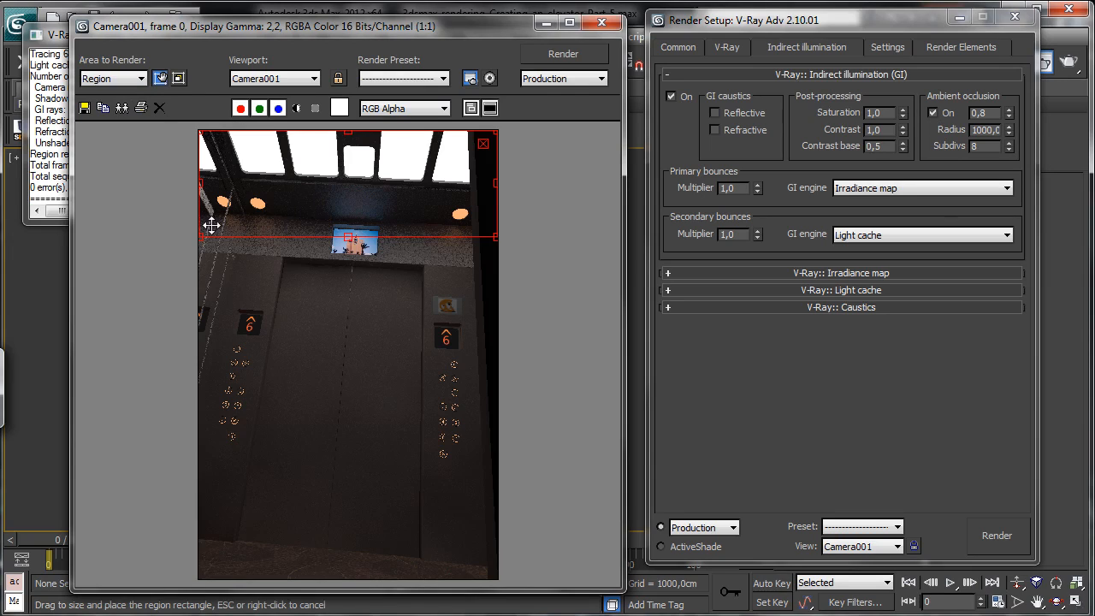
left_click_drag(200, 237, 330, 596)
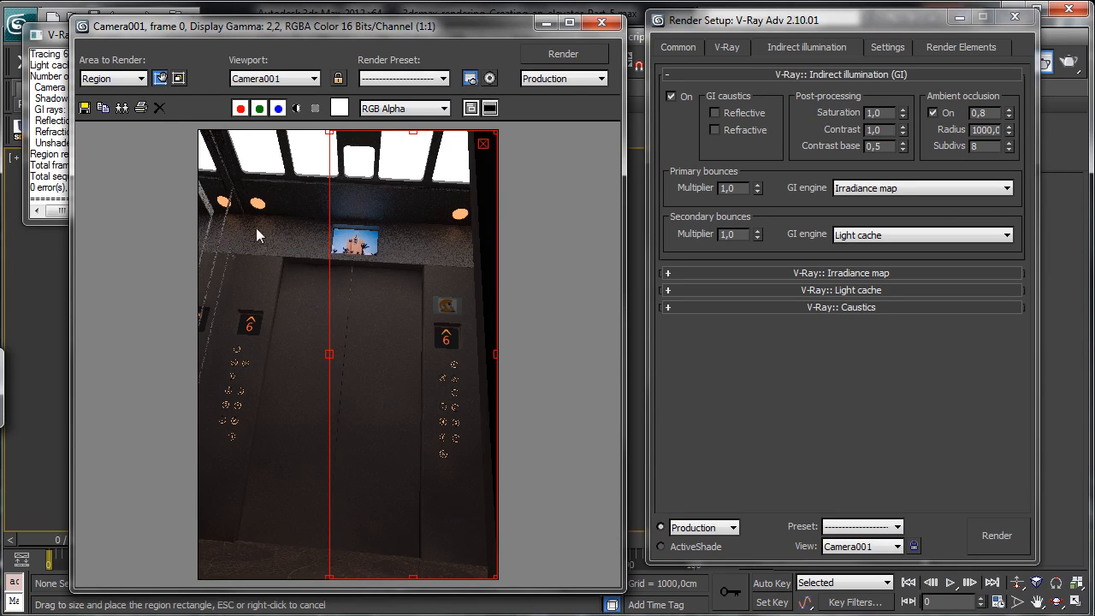
left_click(160, 78)
Step: Set the ambient occlusion radius to 350 cm and render the region
double_click(988, 130)
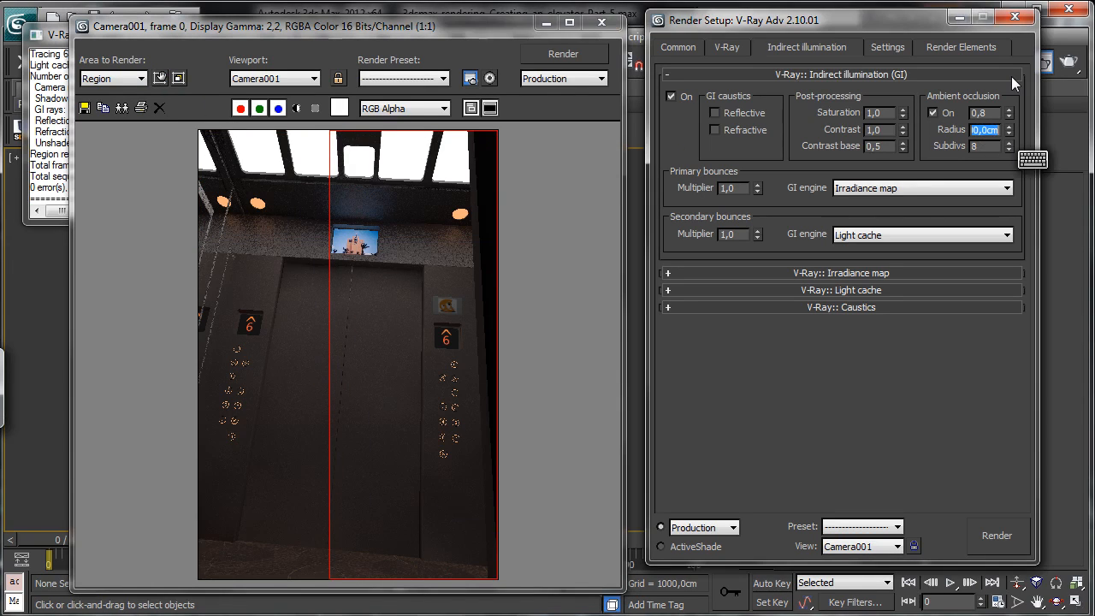
type("350")
key("Return")
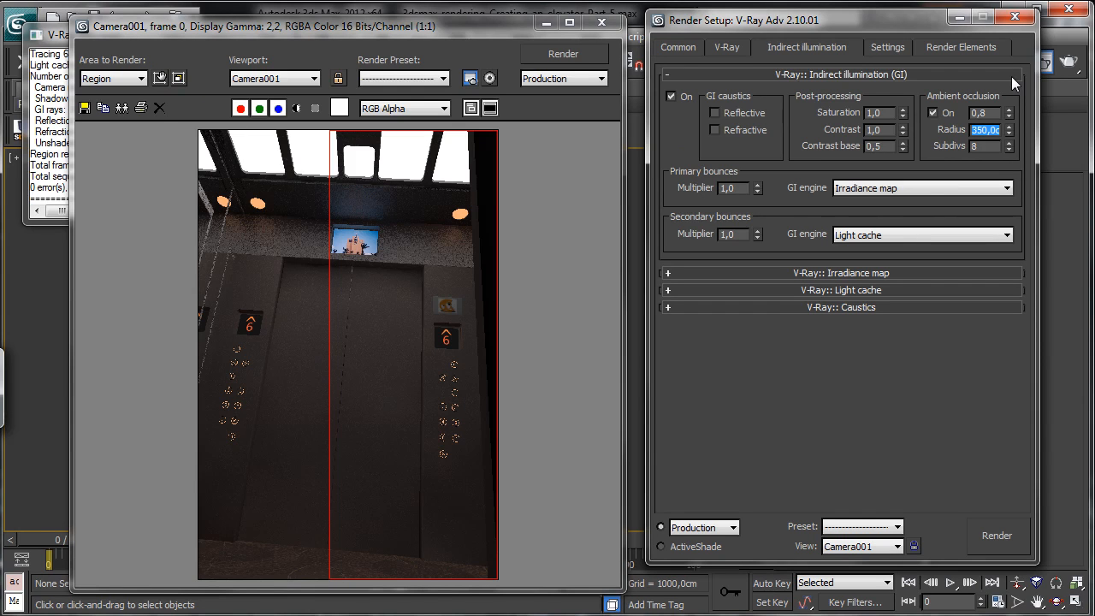
left_click(560, 53)
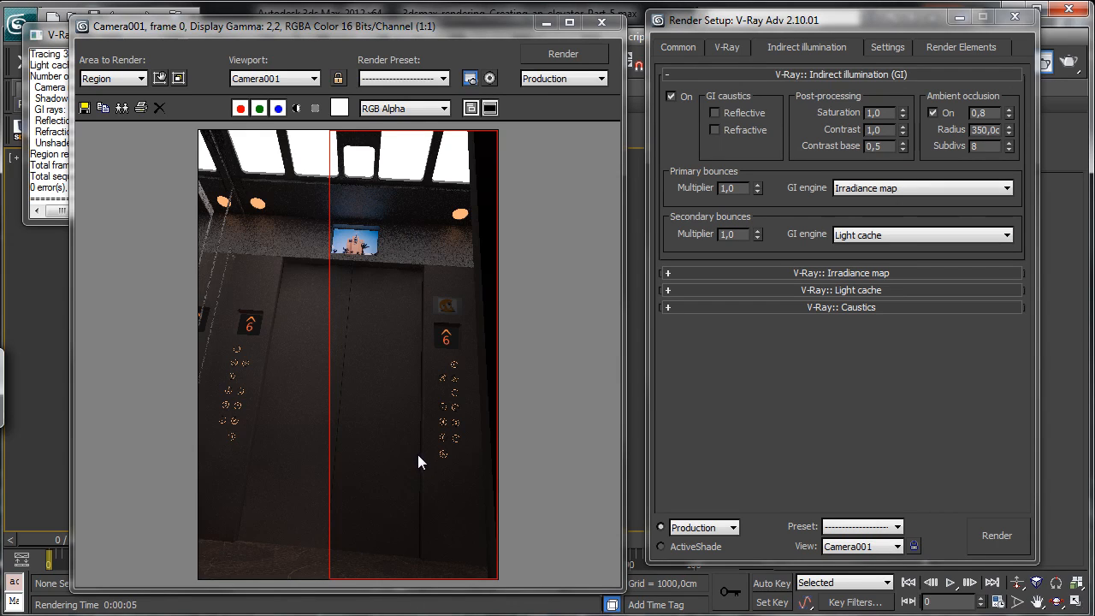
Step: Set the ambient occlusion radius to 150 cm and render the region again
double_click(981, 130)
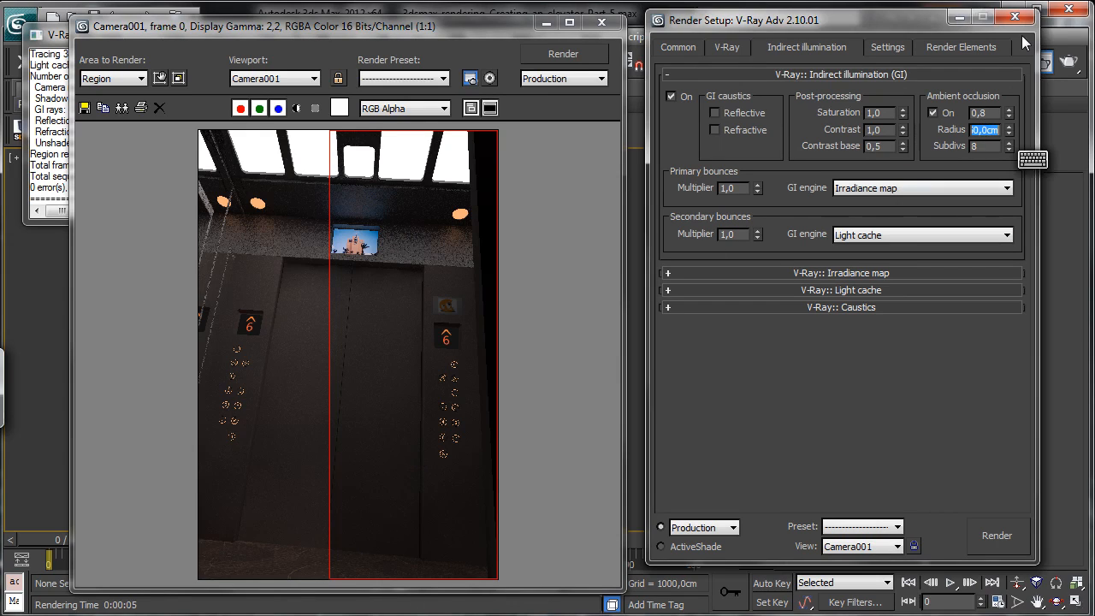
type("150")
key("Return")
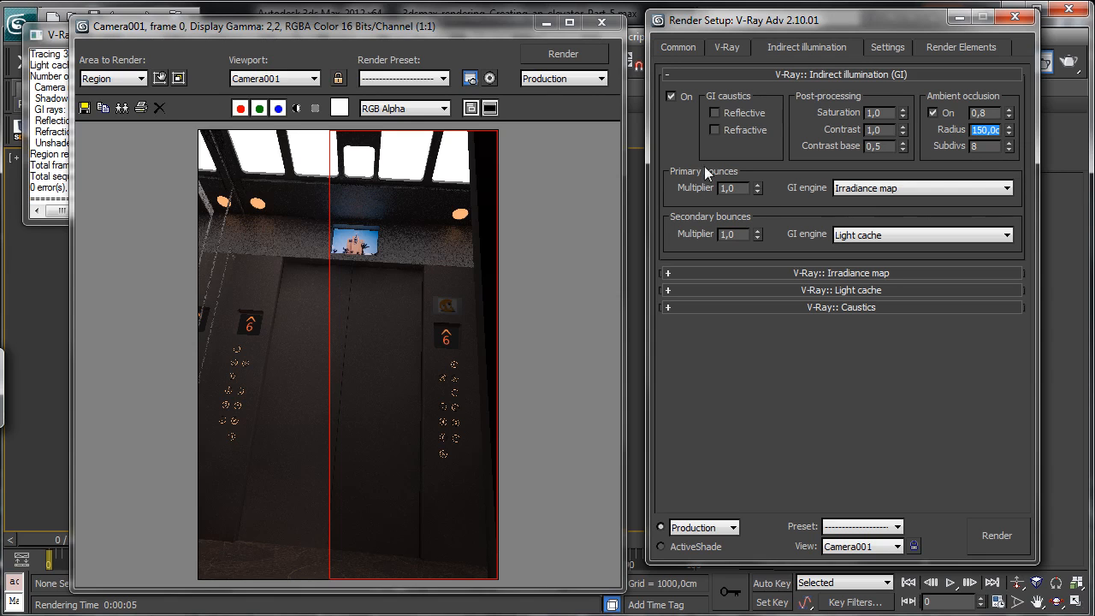
left_click(595, 58)
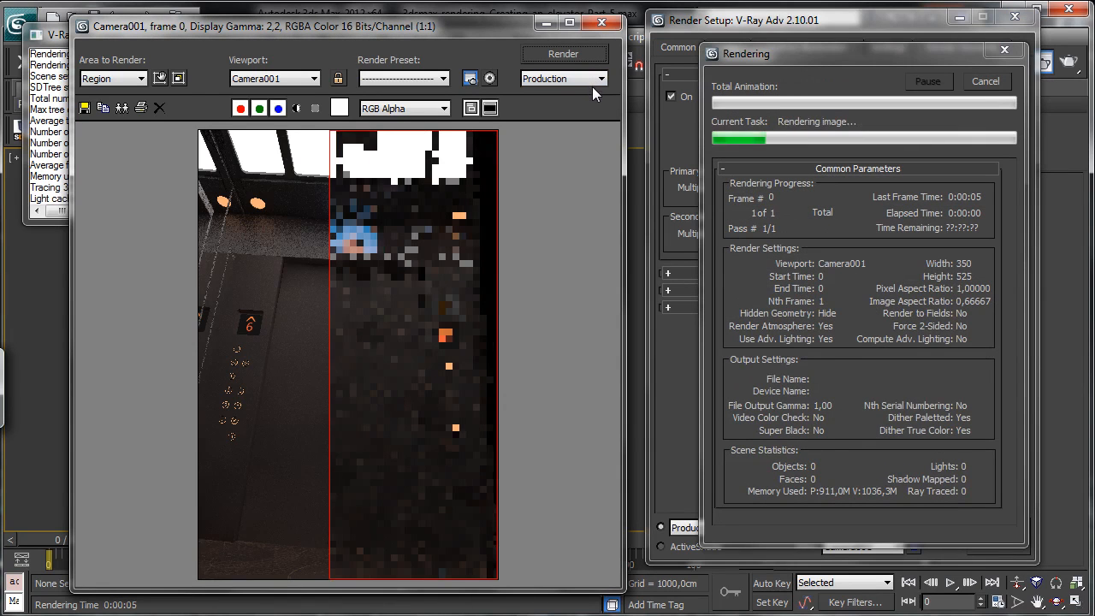
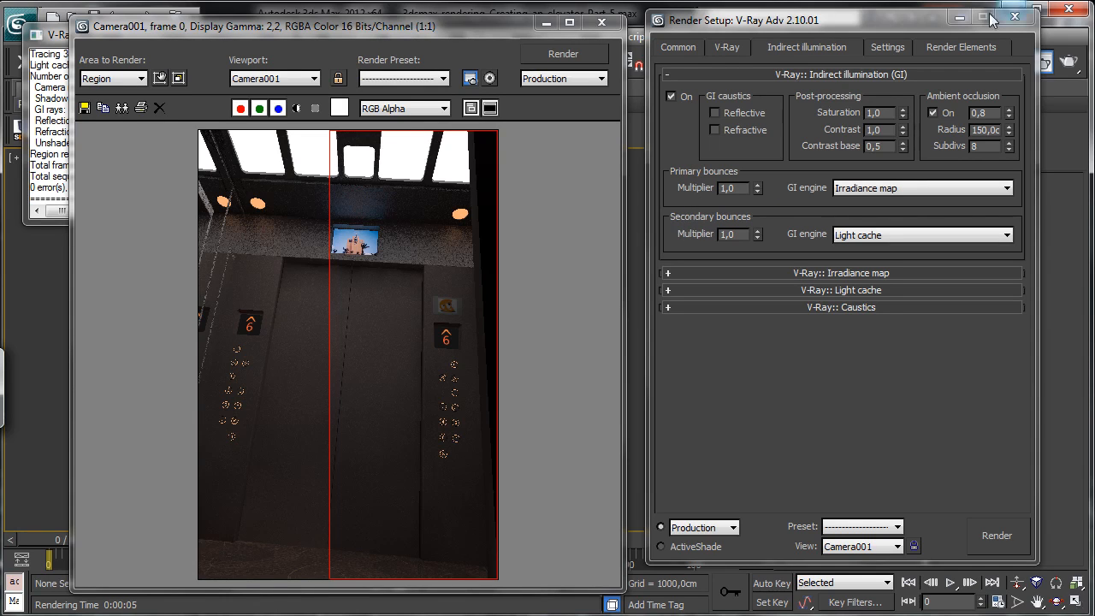
Step: Minimize the render settings, unhide Screen_Glass, Screen_Glass002 and Screen_Glass003, and make a test render
left_click(958, 18)
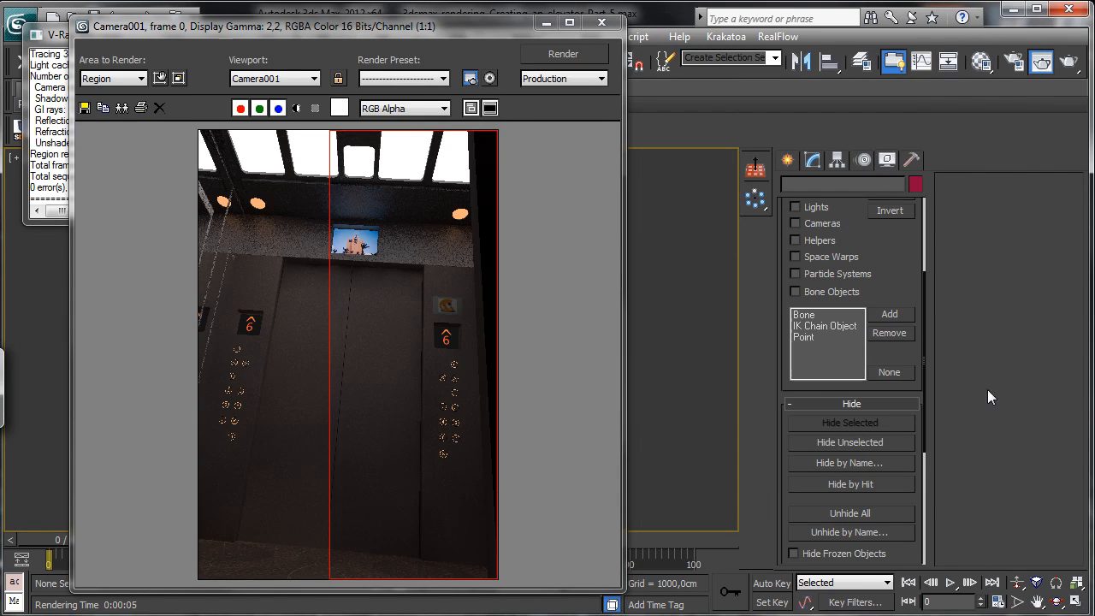
scroll(889, 359, "down", 5)
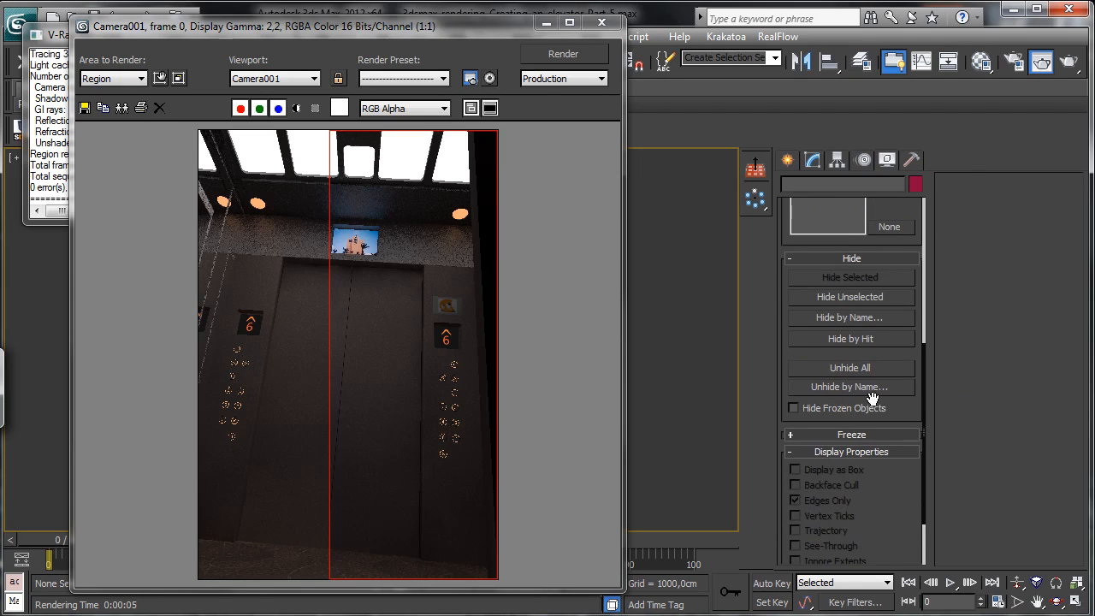
left_click(873, 385)
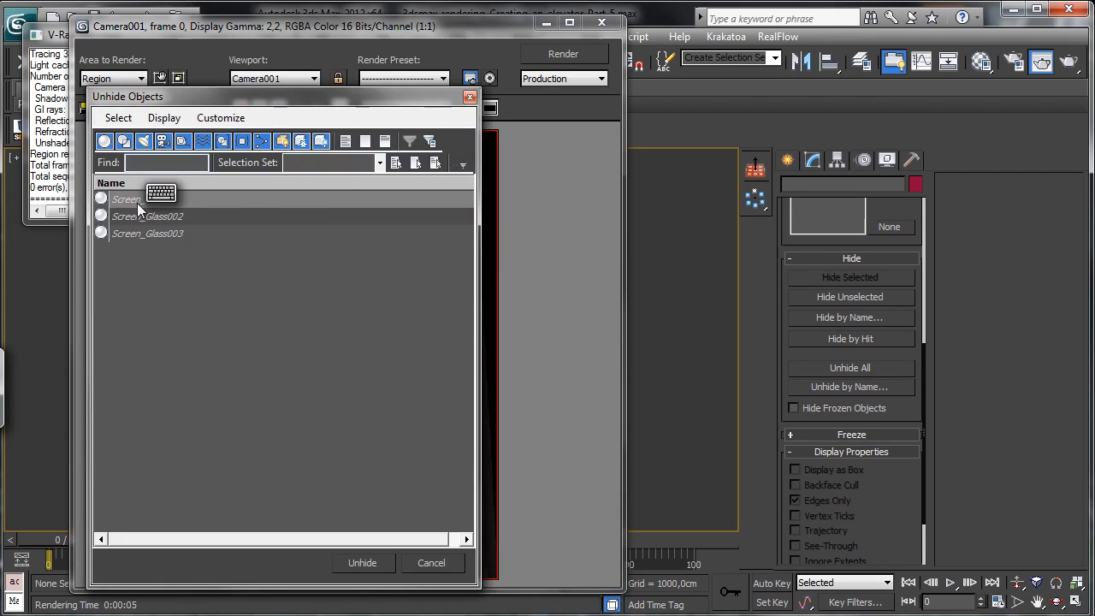
left_click(136, 201)
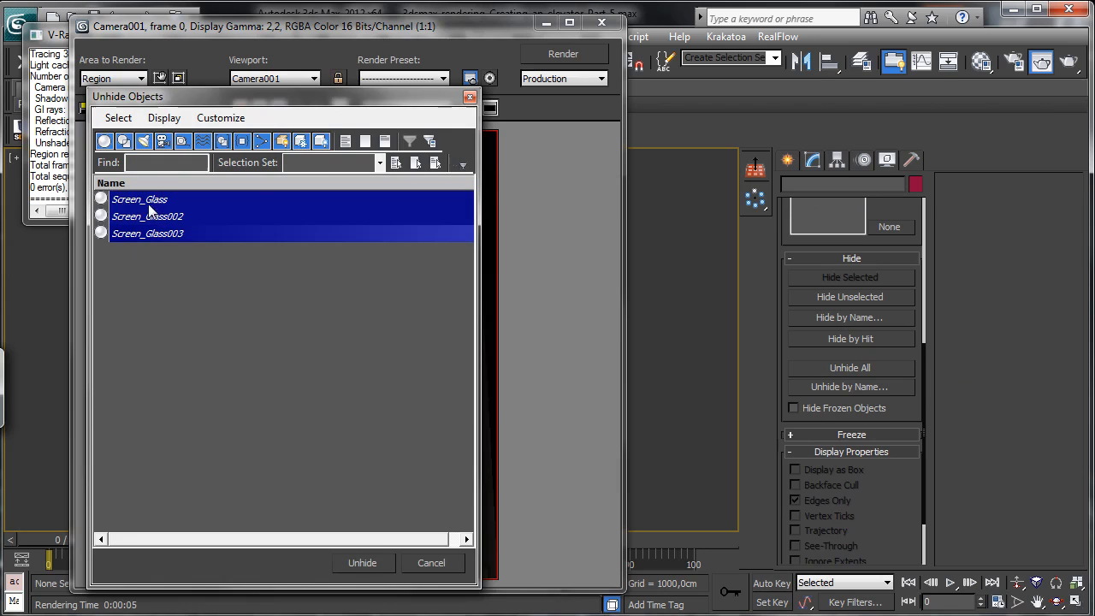
left_click(363, 562)
left_click(1067, 59)
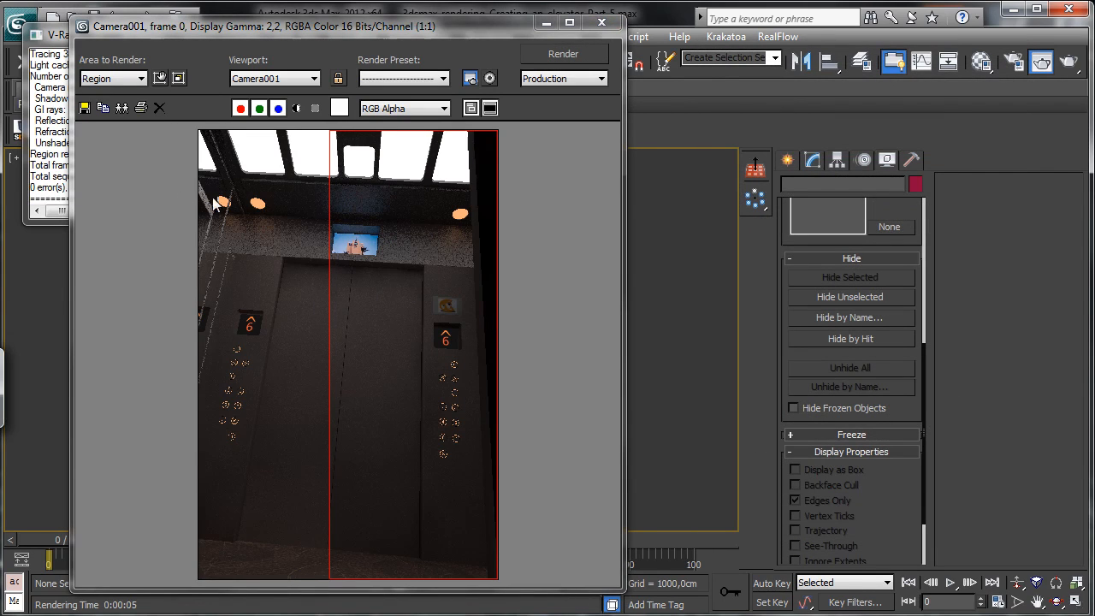
Step: Open the Gradient Ramp in the Wall material's reflection glossiness and turn off its output inversion
left_click(981, 61)
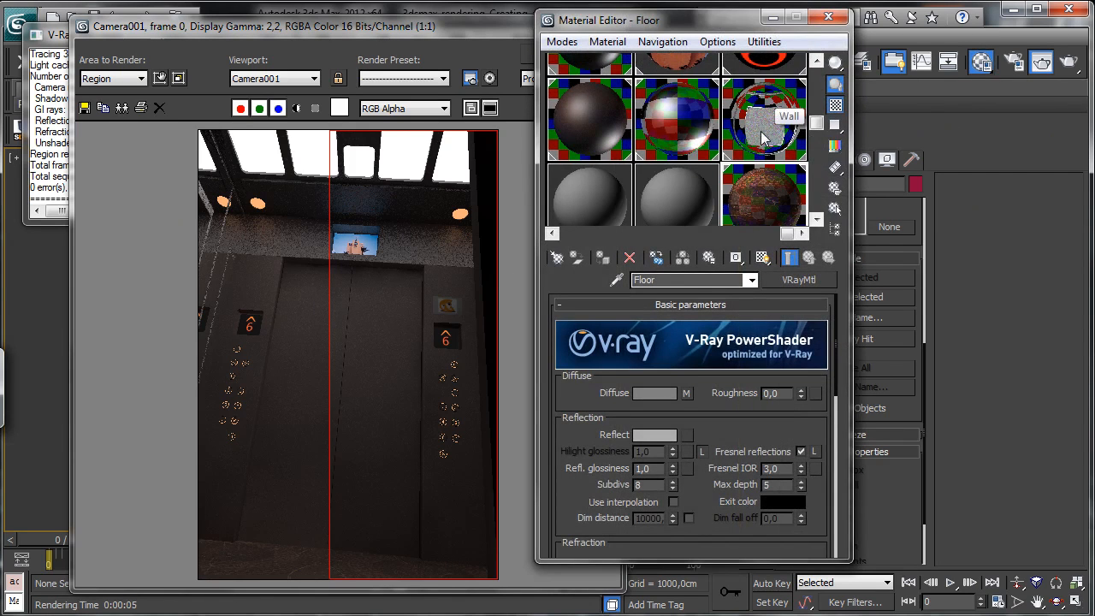
left_click(761, 190)
left_click(708, 387)
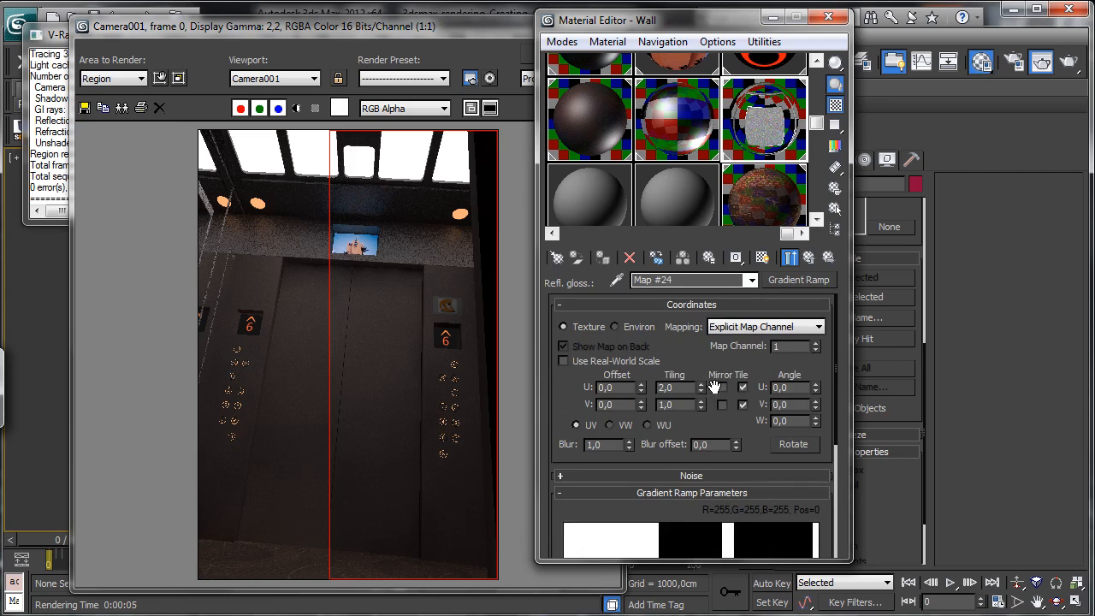
scroll(761, 323, "down", 2)
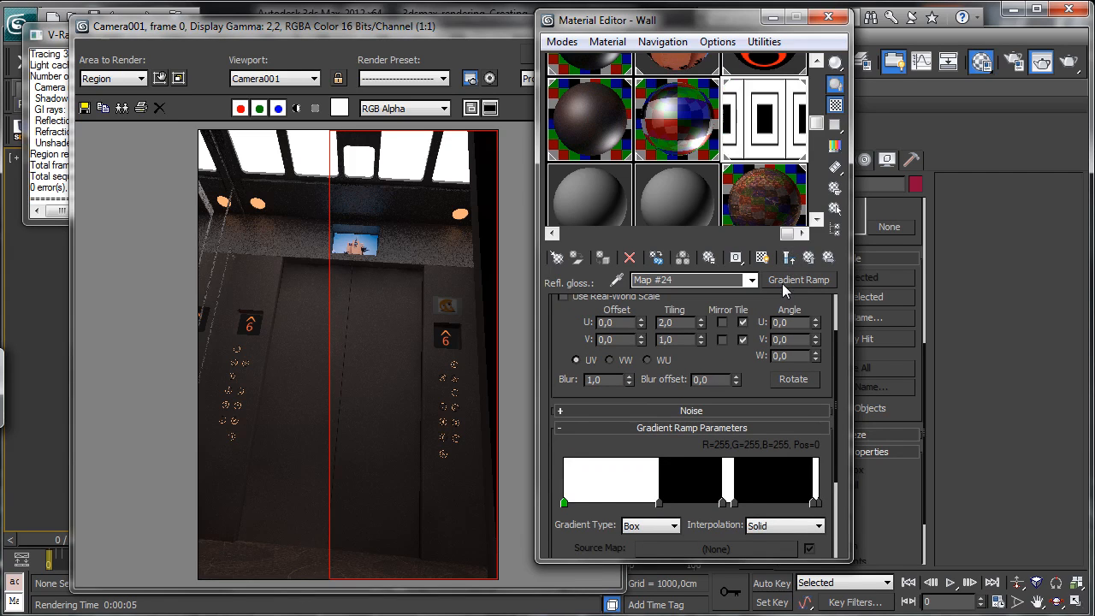
scroll(738, 357, "down", 4)
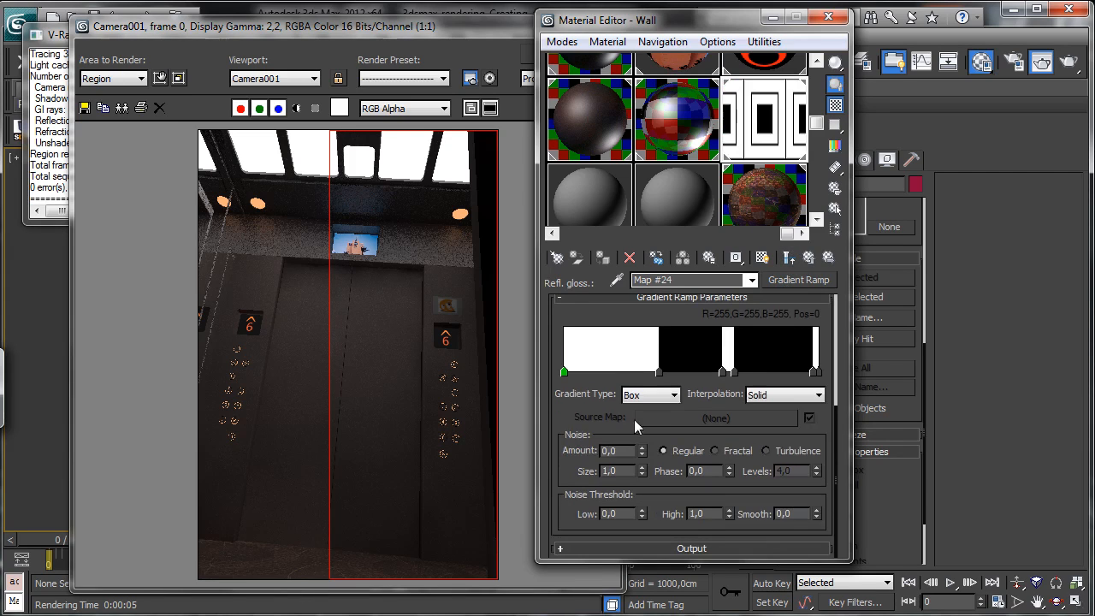
left_click(606, 548)
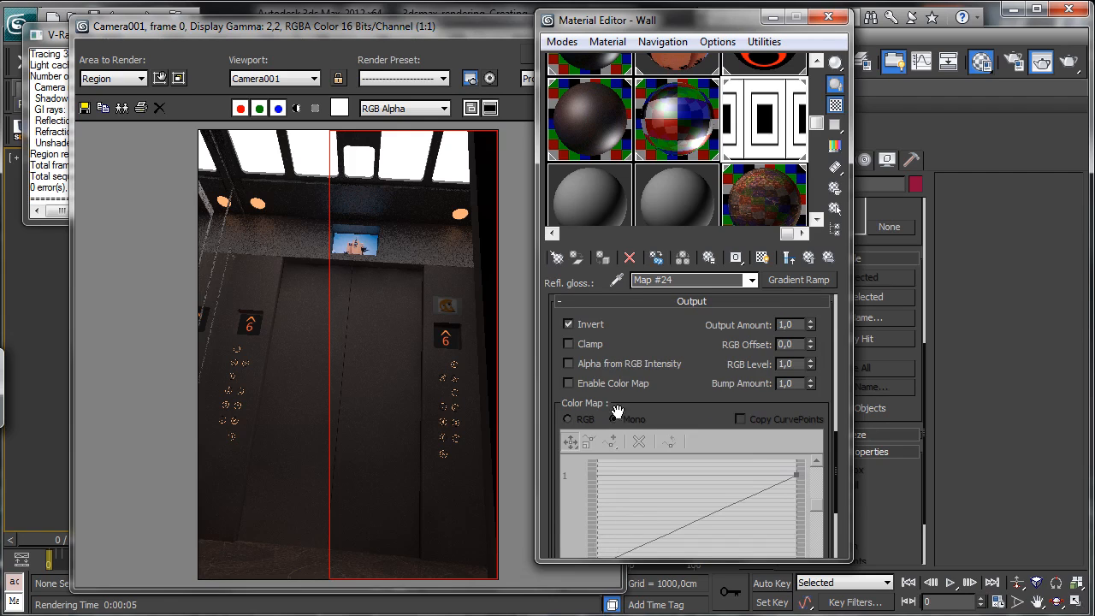
left_click(599, 326)
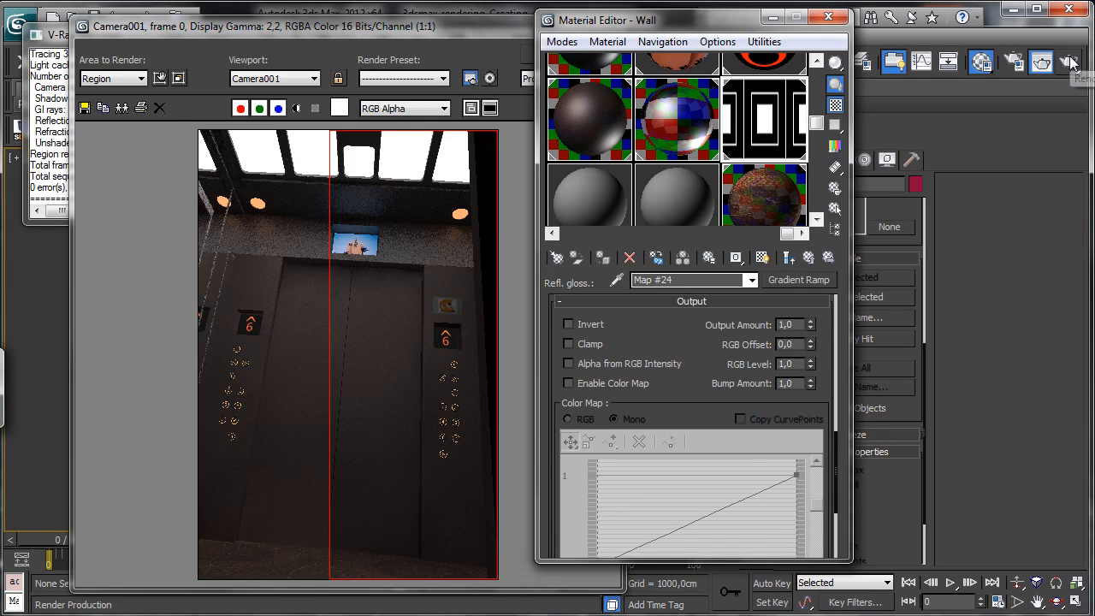
Step: Move the render region over the left side of the camera view and render it
left_click(160, 78)
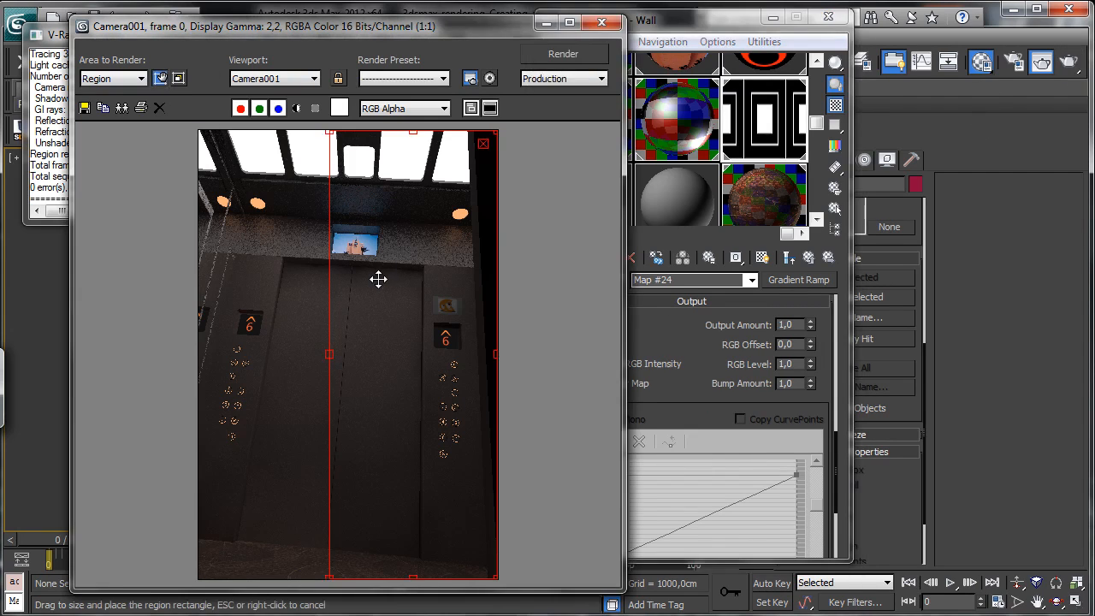
left_click_drag(379, 276, 179, 238)
left_click(160, 78)
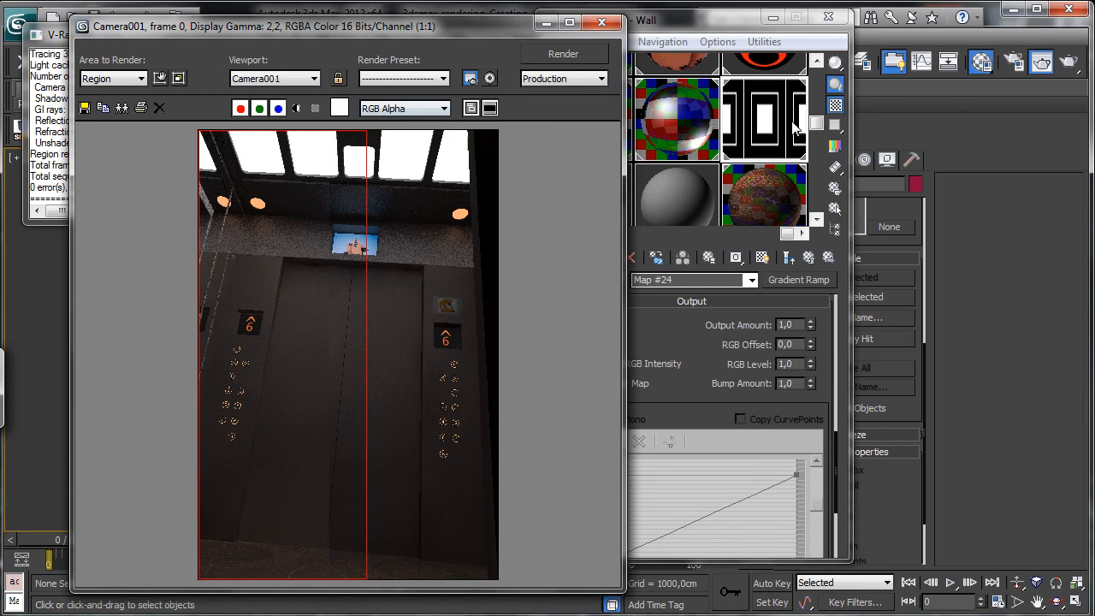
left_click(580, 49)
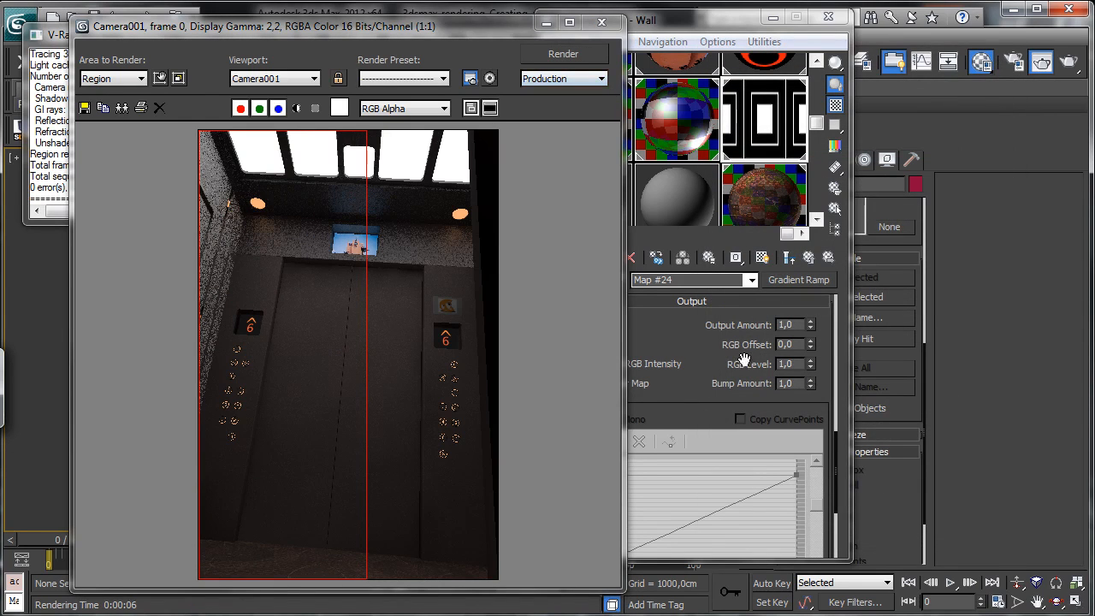
Step: Move the black flag that ends the first white band of the Wall's gradient ramp to position 17
left_click(706, 400)
scroll(727, 368, "up", 5)
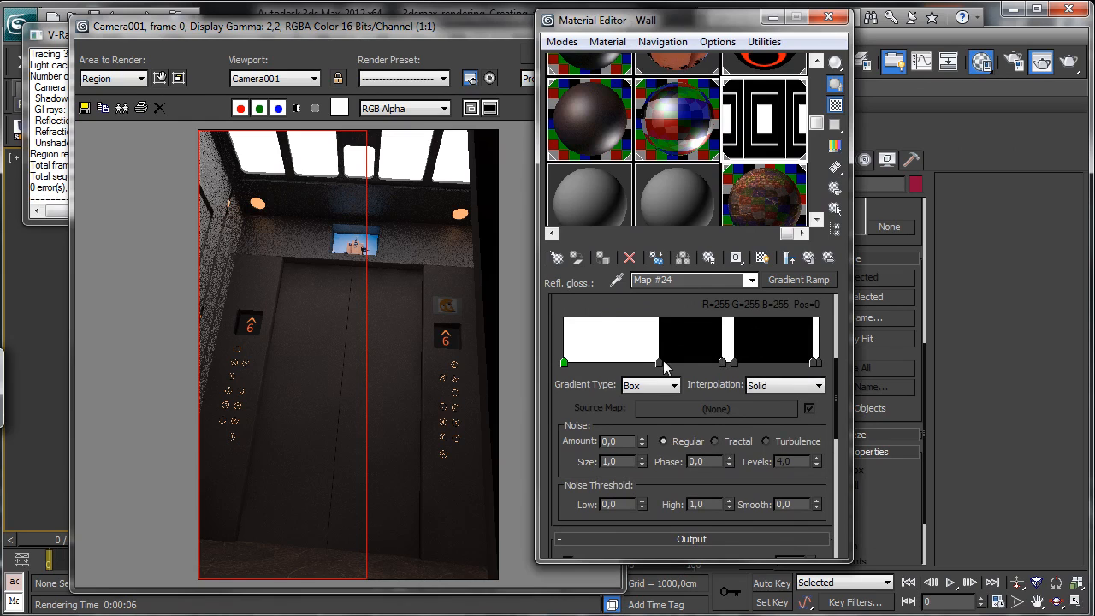
left_click_drag(664, 362, 606, 360)
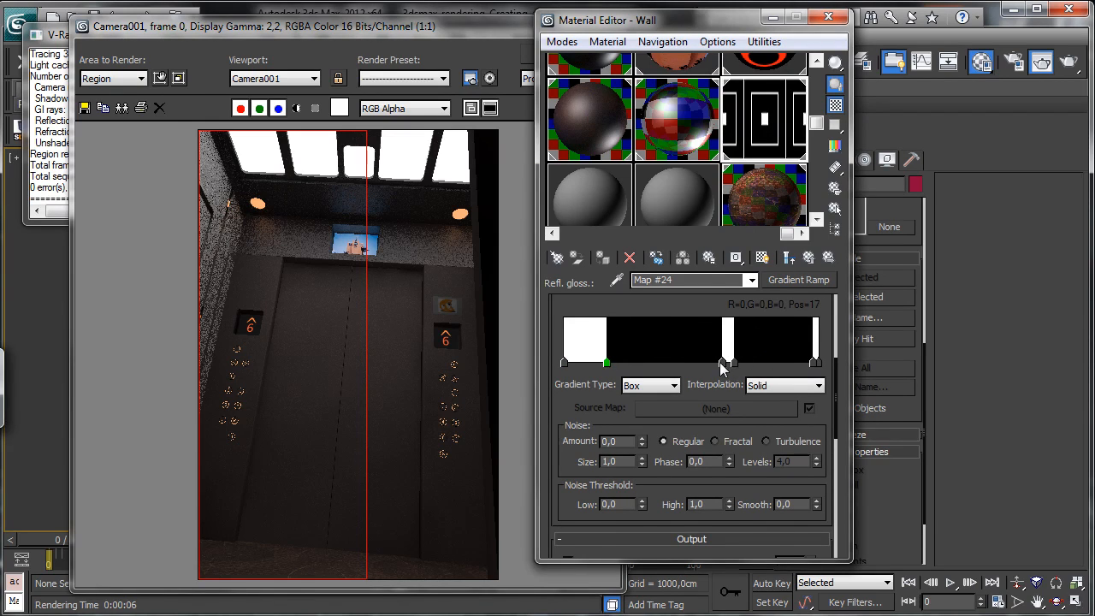
Step: Try to move the flag that starts the ramp's second white band closer to the first white band
left_click(724, 364)
right_click(729, 367)
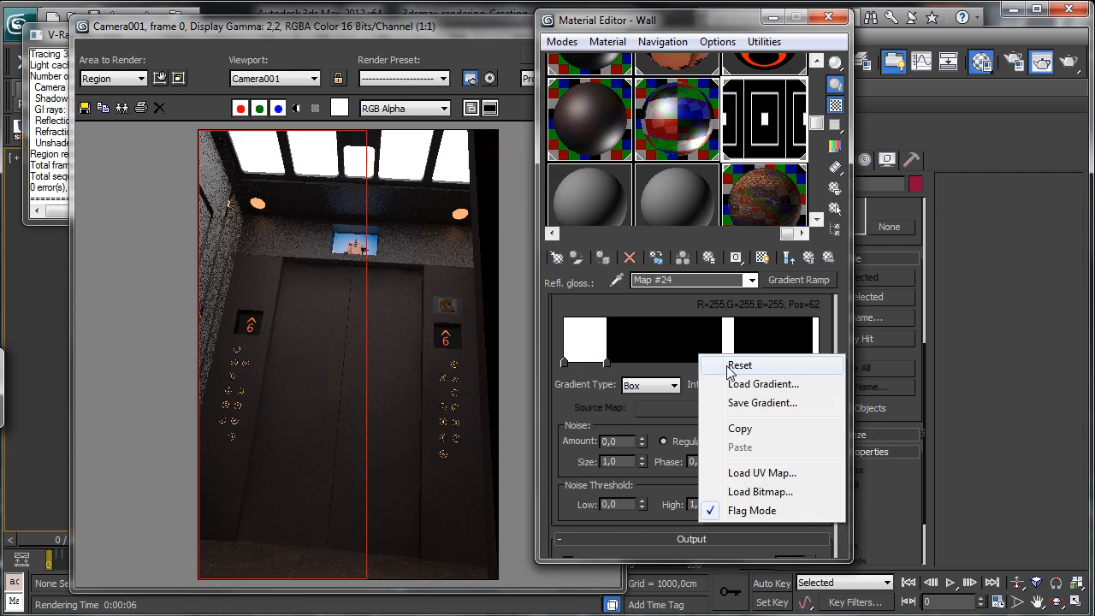
left_click(681, 363)
left_click_drag(723, 362, 638, 364)
left_click(631, 363)
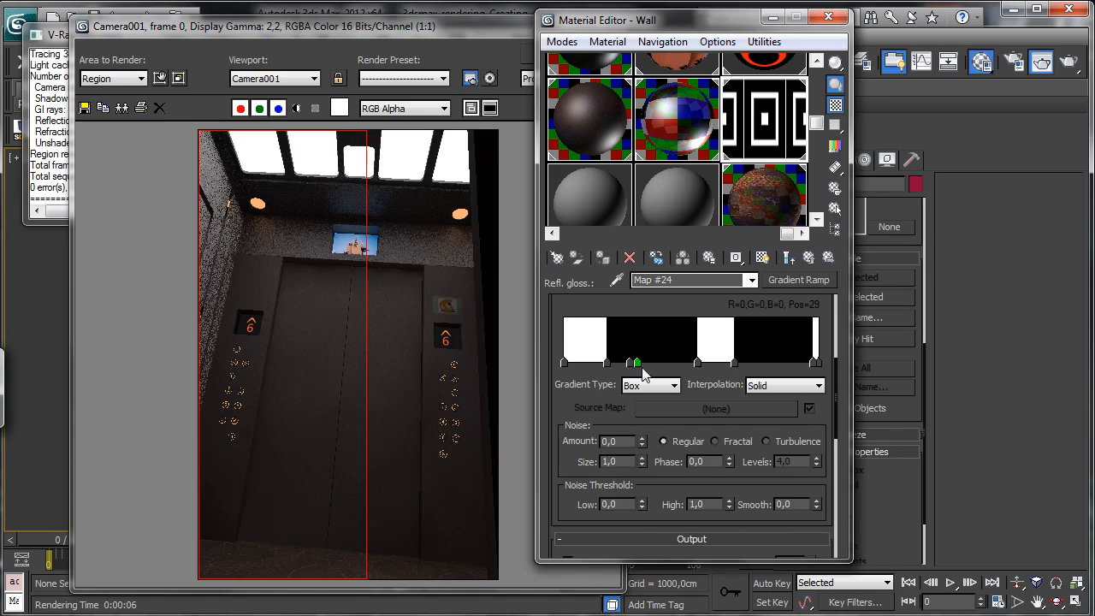
Step: Delete the stray black flags at positions 29 and 26 and move the second white band's starting flag to position 39
right_click(638, 362)
left_click(654, 442)
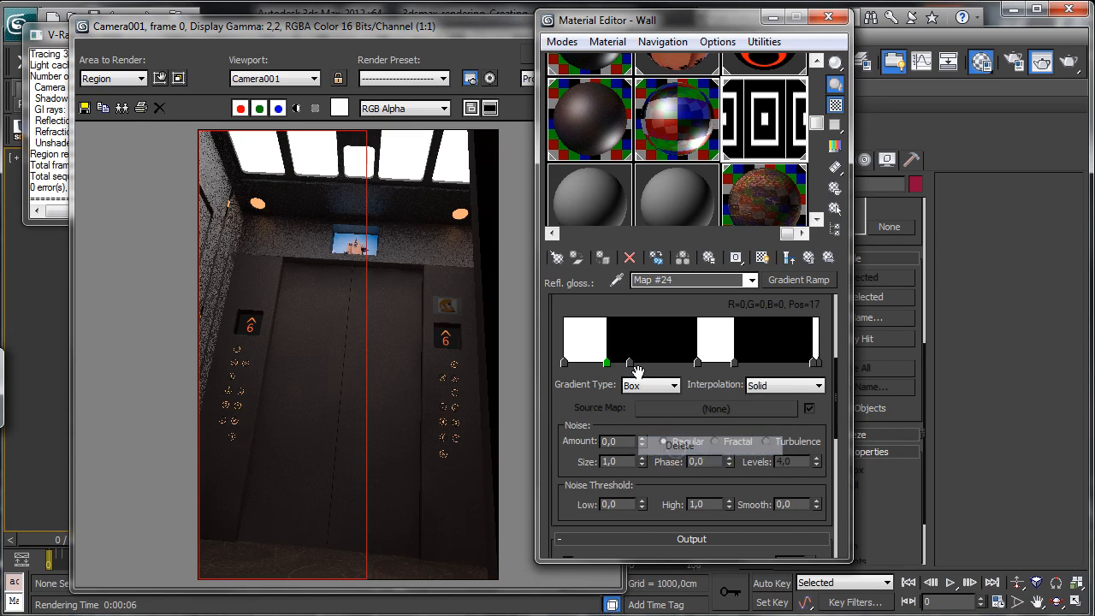
right_click(629, 362)
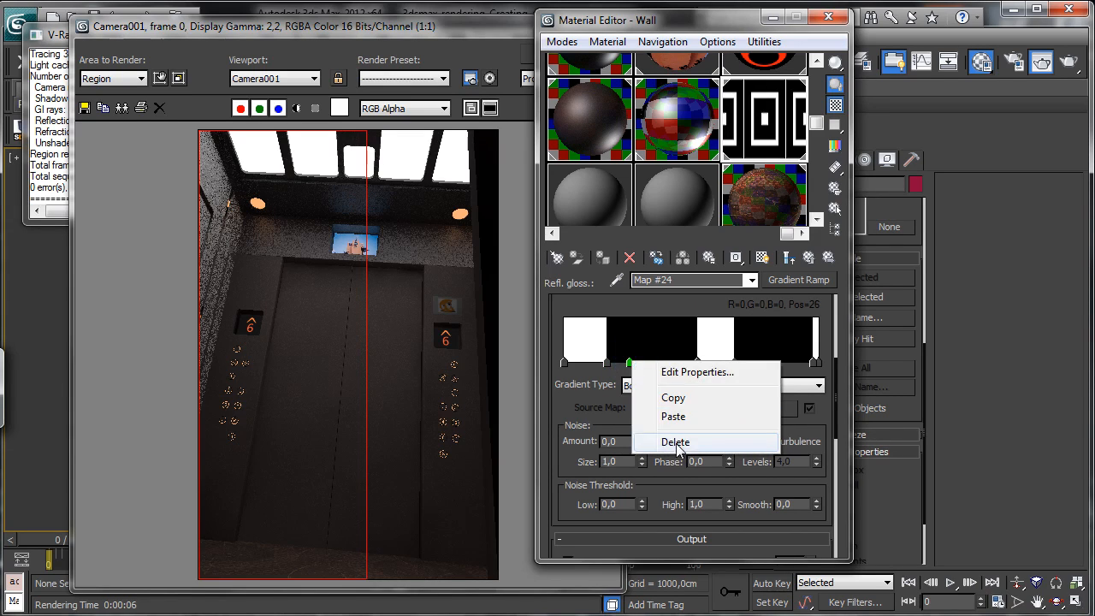
left_click(660, 440)
left_click_drag(698, 363, 663, 363)
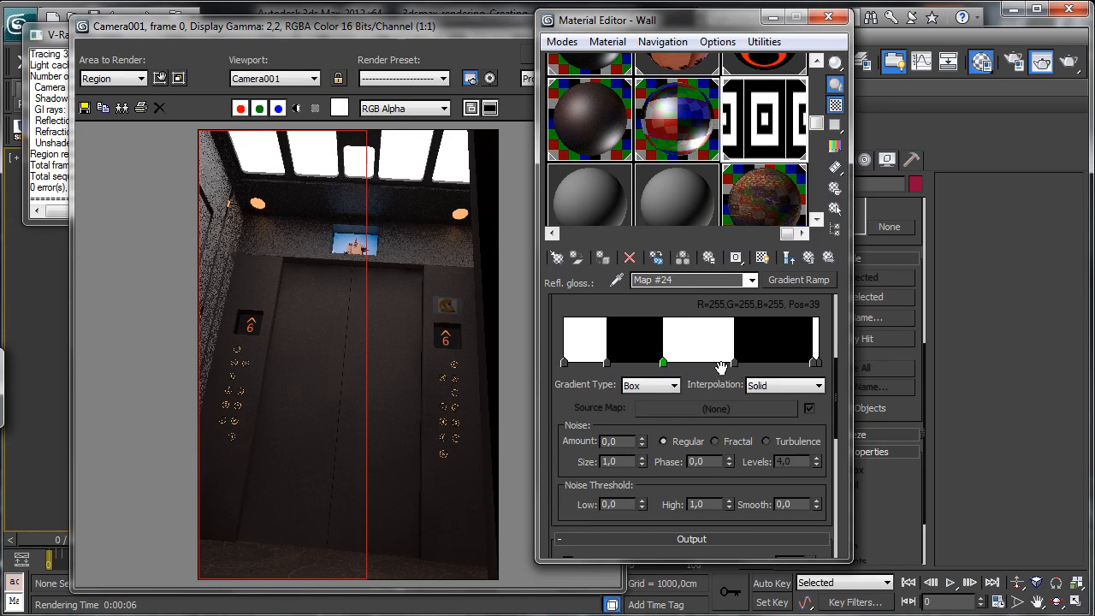
Step: Move the ramp flag ending the second white band to position 68, render the region, and move the flag ending the first band to 6
mouse_move(734, 366)
left_mouse_down()
mouse_move(701, 366)
mouse_move(741, 368)
left_mouse_up()
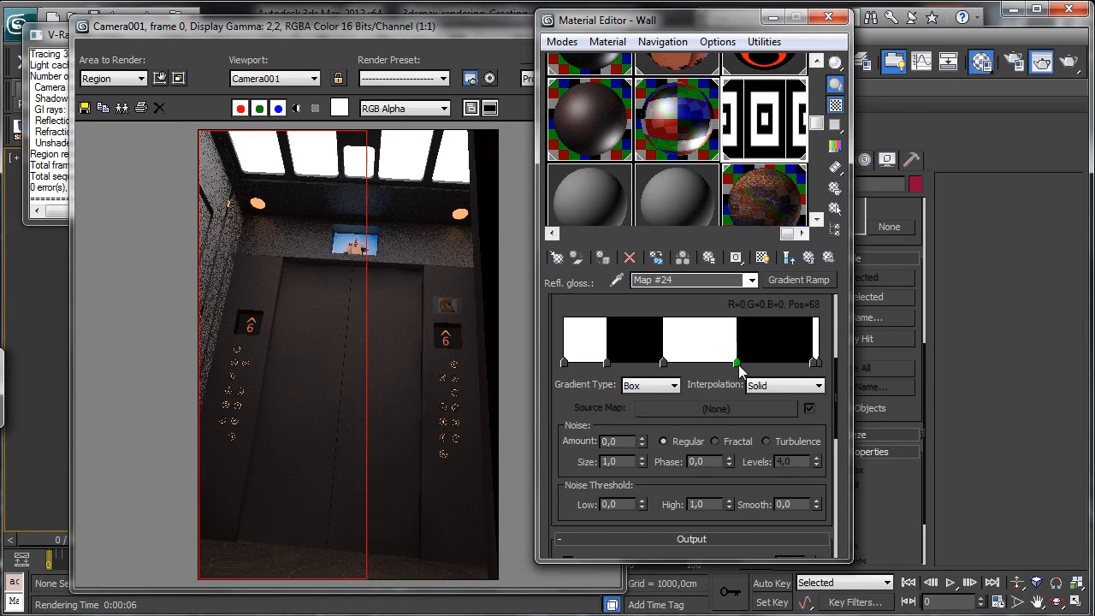
left_click(537, 60)
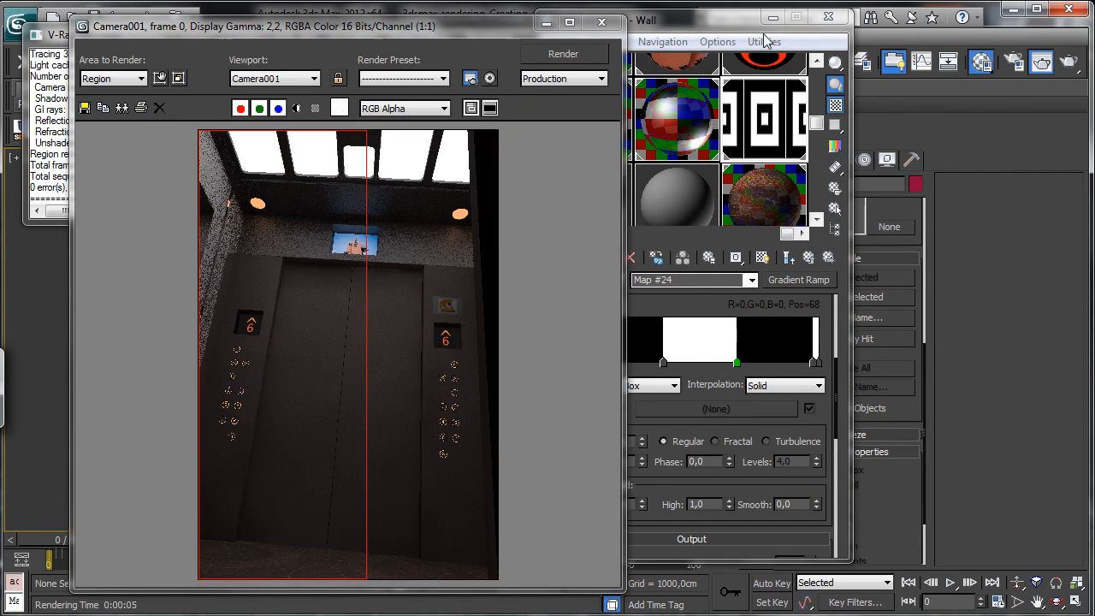
left_click_drag(740, 28, 788, 31)
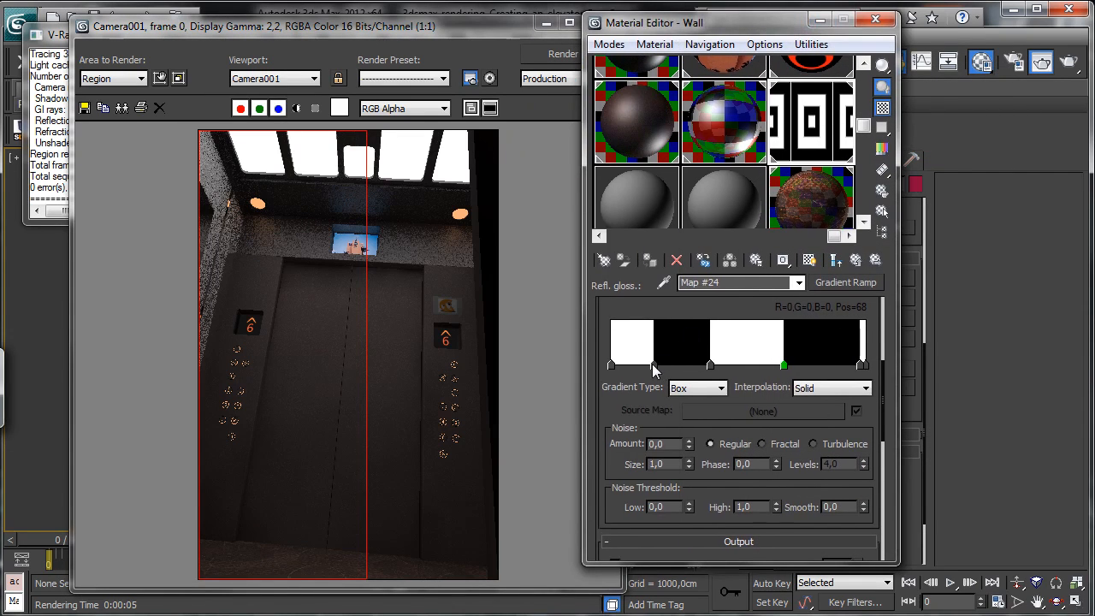
left_click_drag(654, 369, 626, 364)
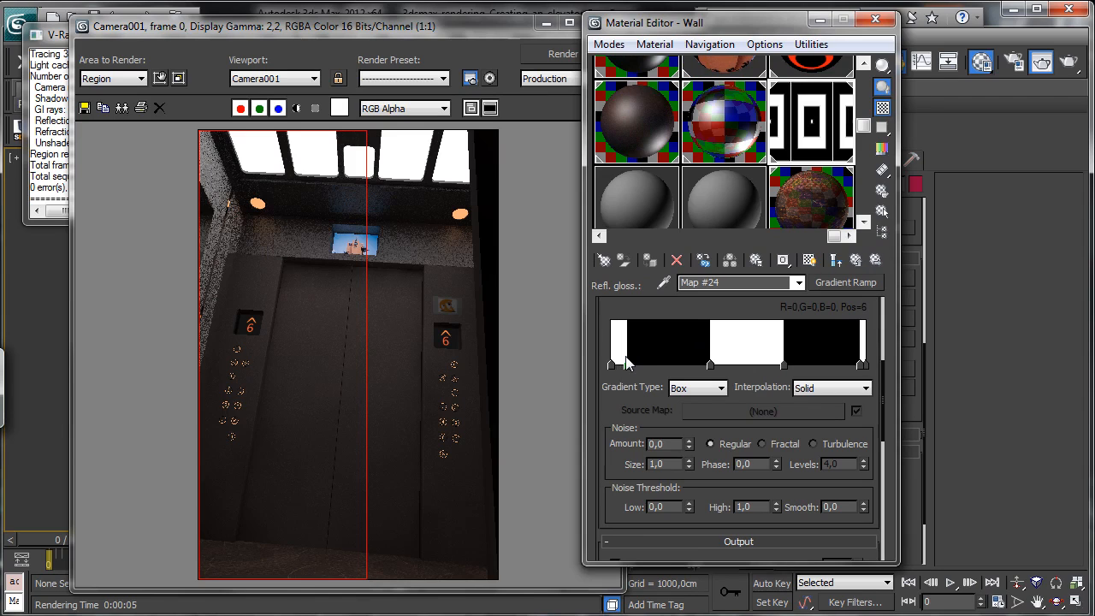
Step: Set the position of the gradient ramp's last white band flag to 99 in its properties and render the region
right_click(860, 365)
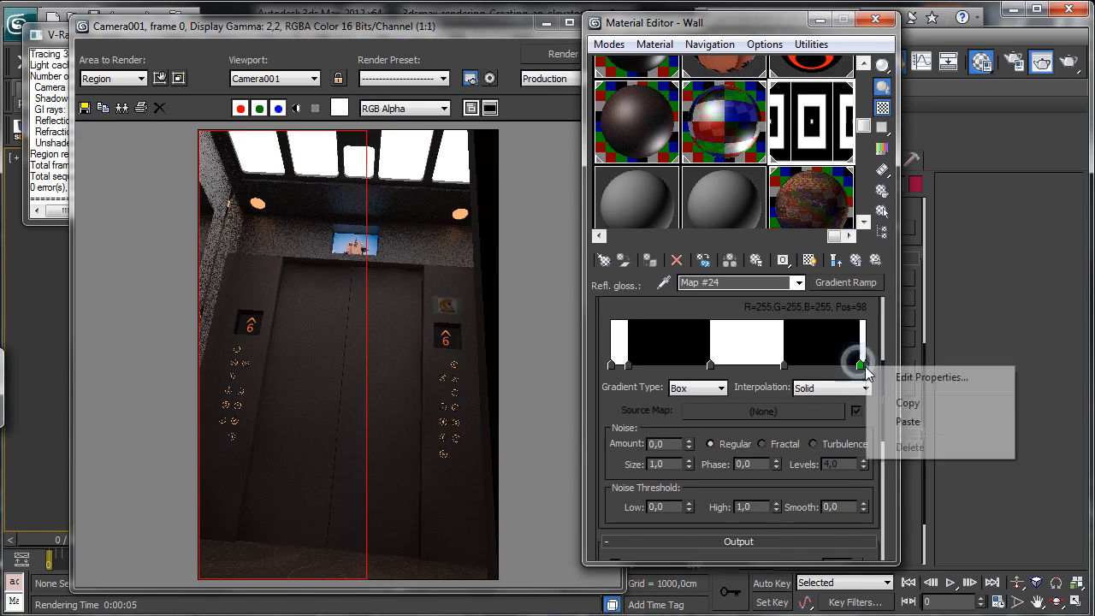
scroll(860, 362, "up", 3)
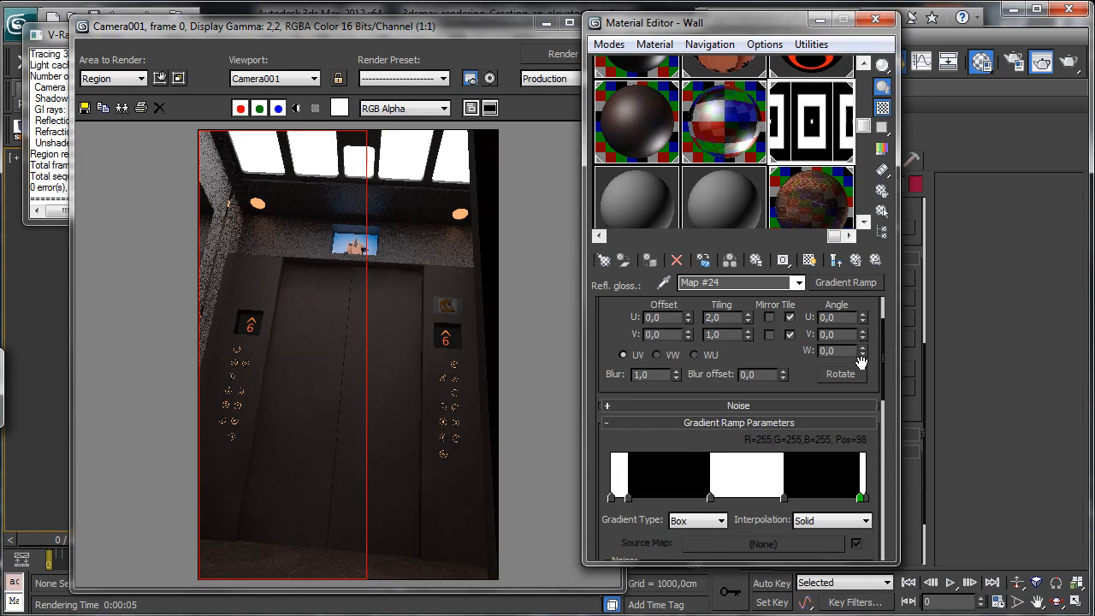
right_click(860, 498)
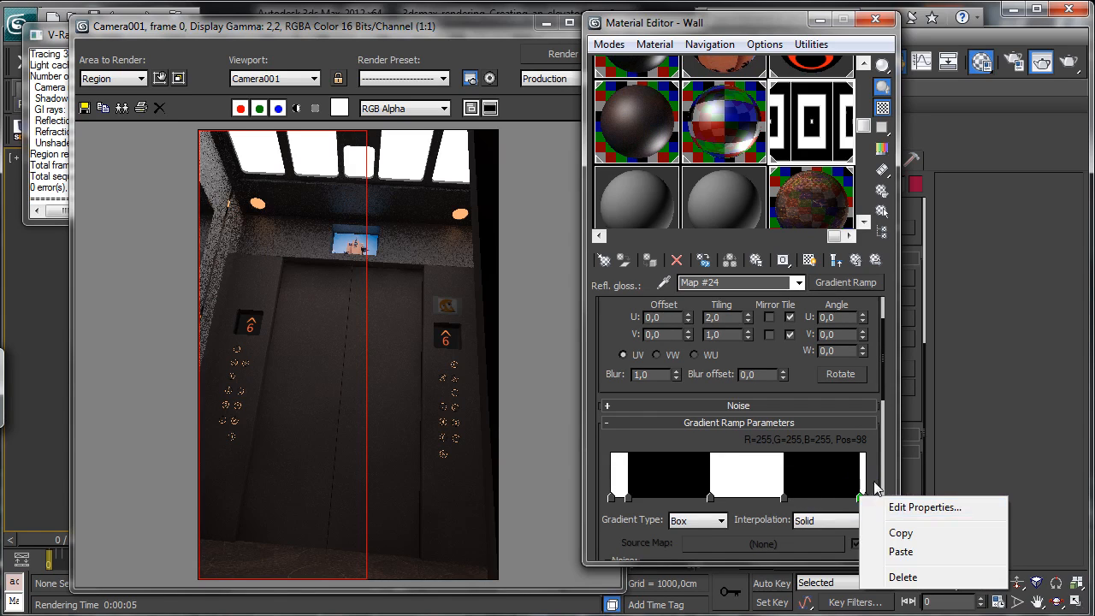
left_click(916, 508)
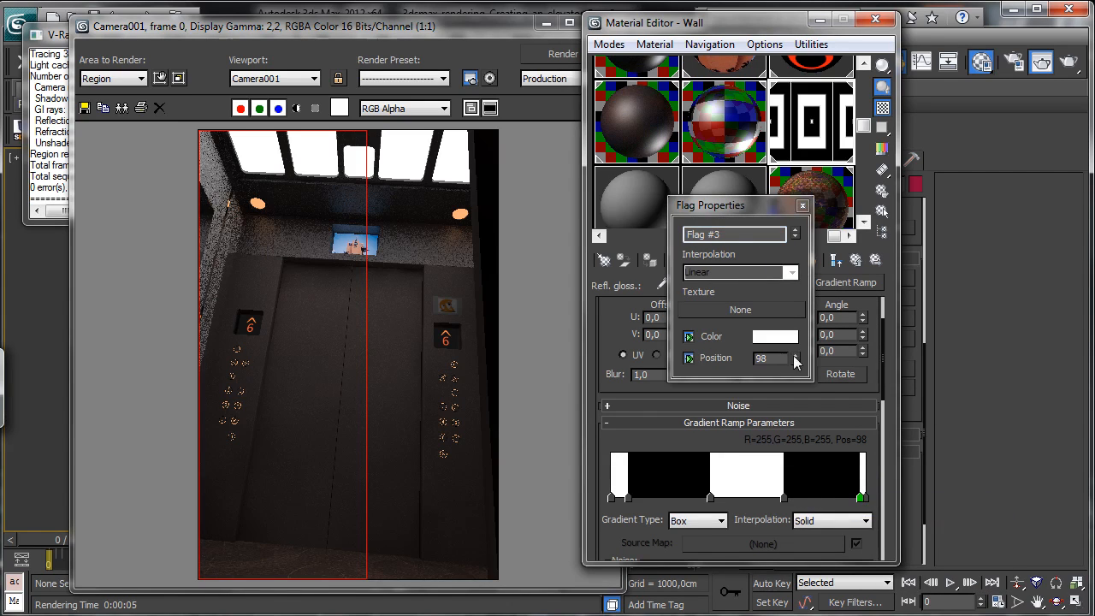
left_click(794, 355)
left_click(803, 205)
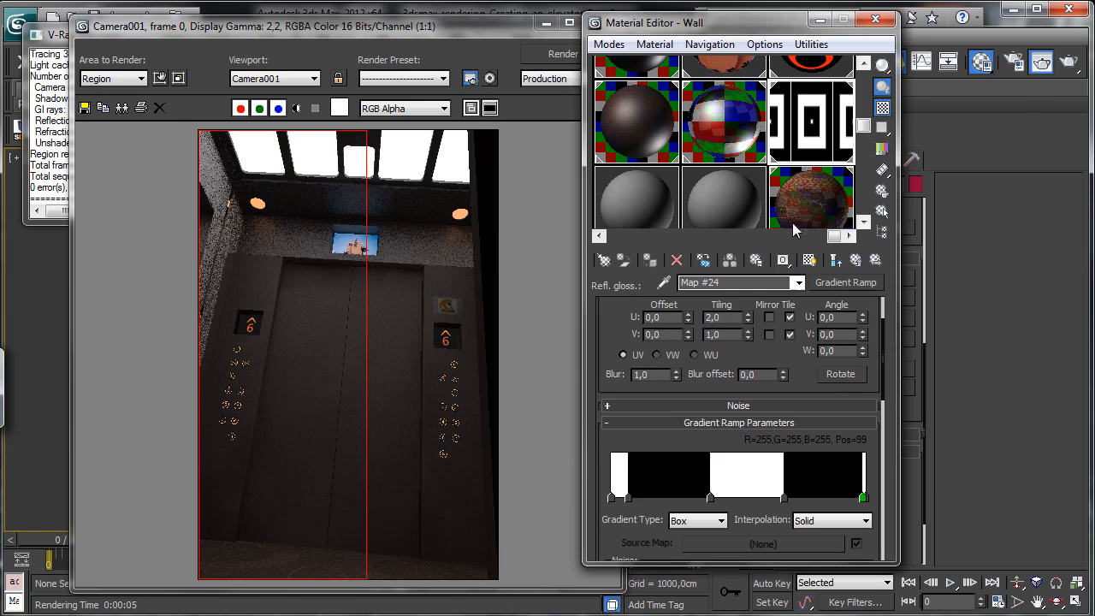
left_click(561, 57)
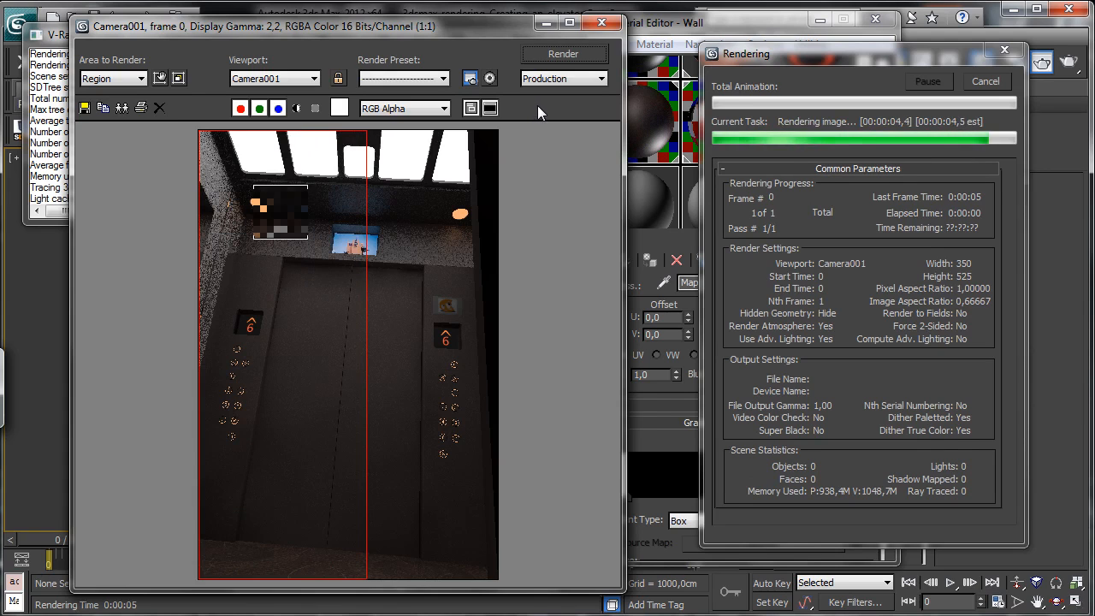
Step: Shift the ramp's second white band to positions 61 to 87, extend the first white band to position 30, and render the region
left_click_drag(711, 497, 834, 503)
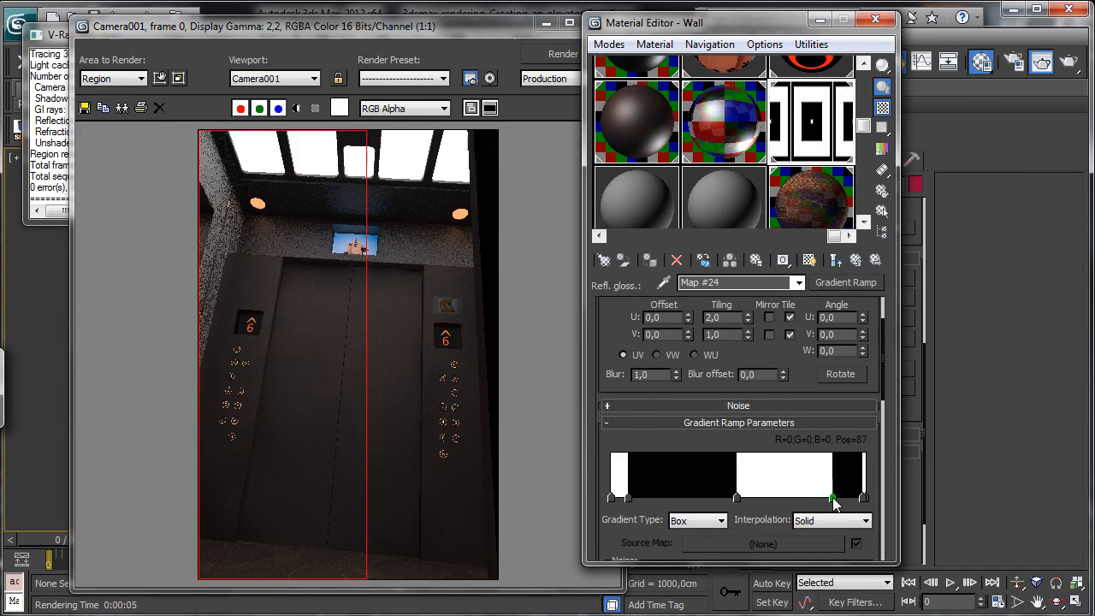
left_click_drag(739, 499, 767, 503)
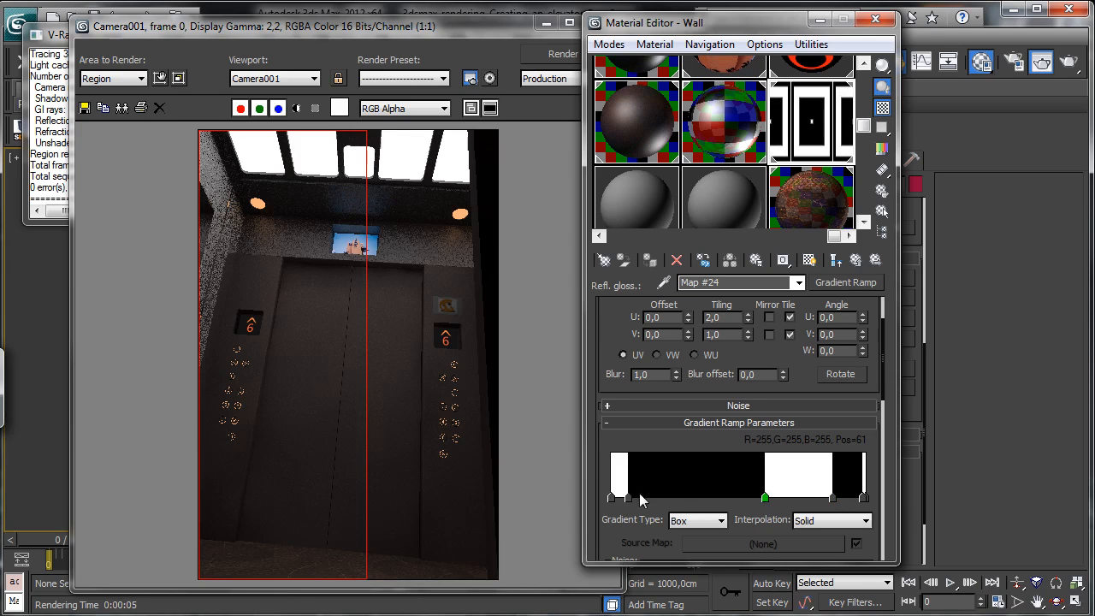
left_click_drag(629, 498, 688, 501)
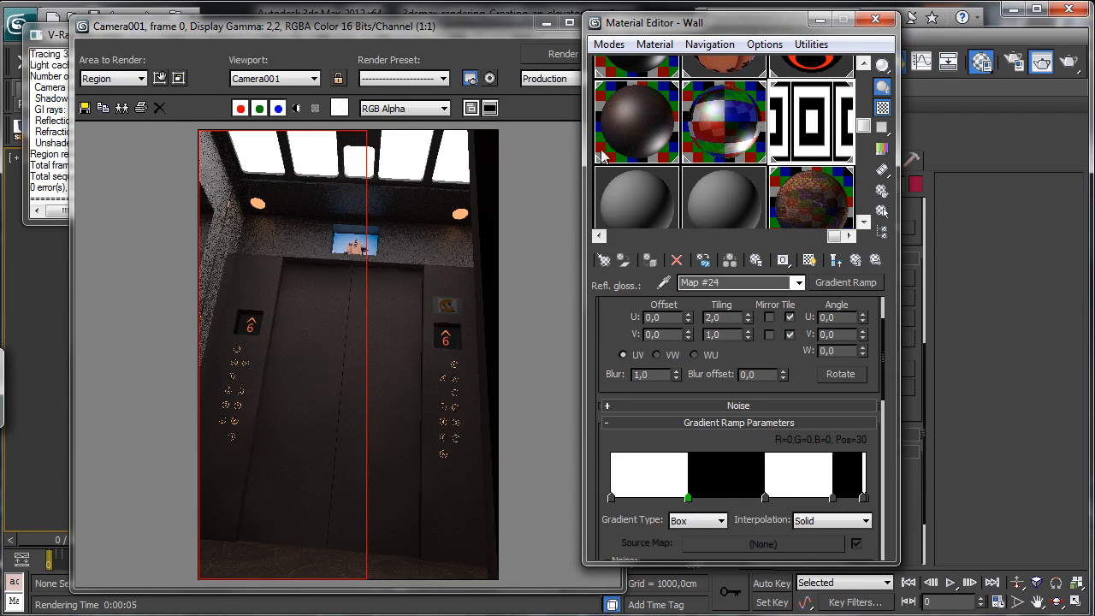
left_click(560, 53)
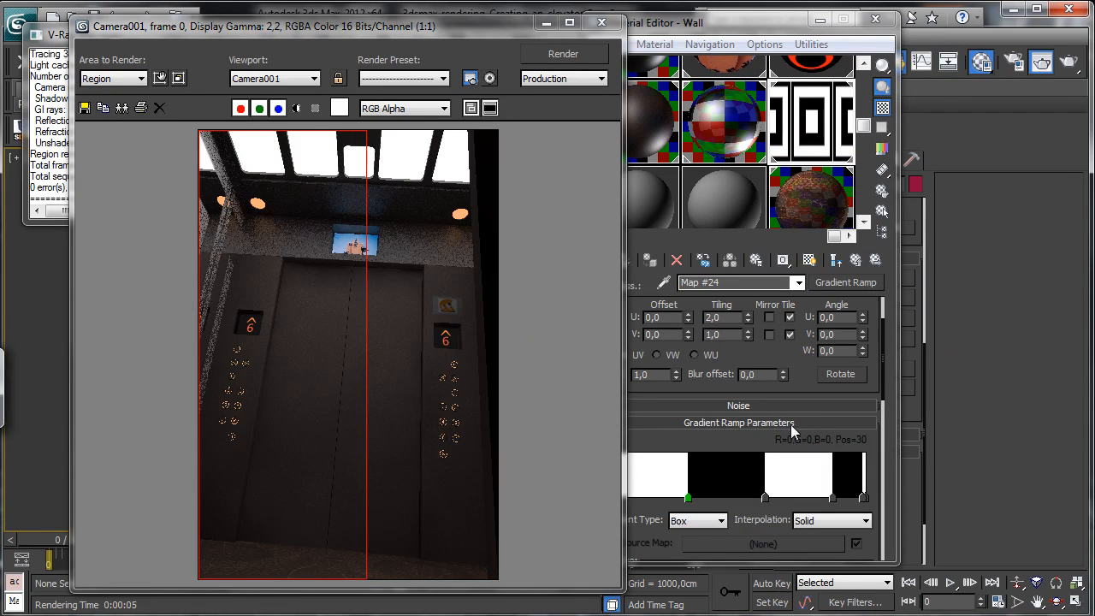
Step: Move the flag ending the first white band to position 33 and the last white band's flag to 95, and render the region
left_click_drag(688, 498, 706, 500)
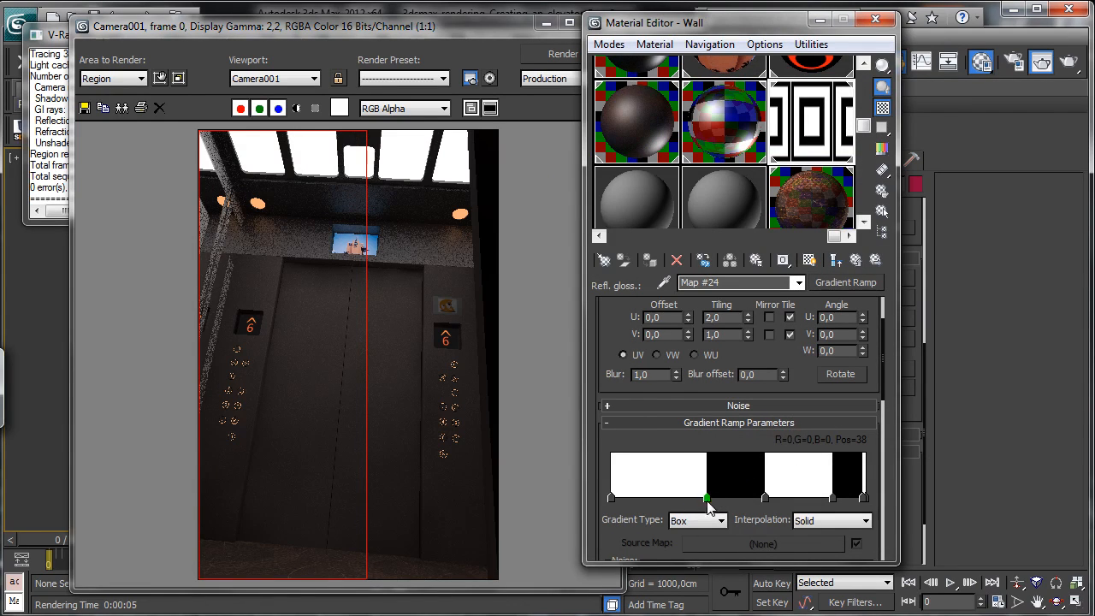
left_click_drag(707, 499, 703, 497)
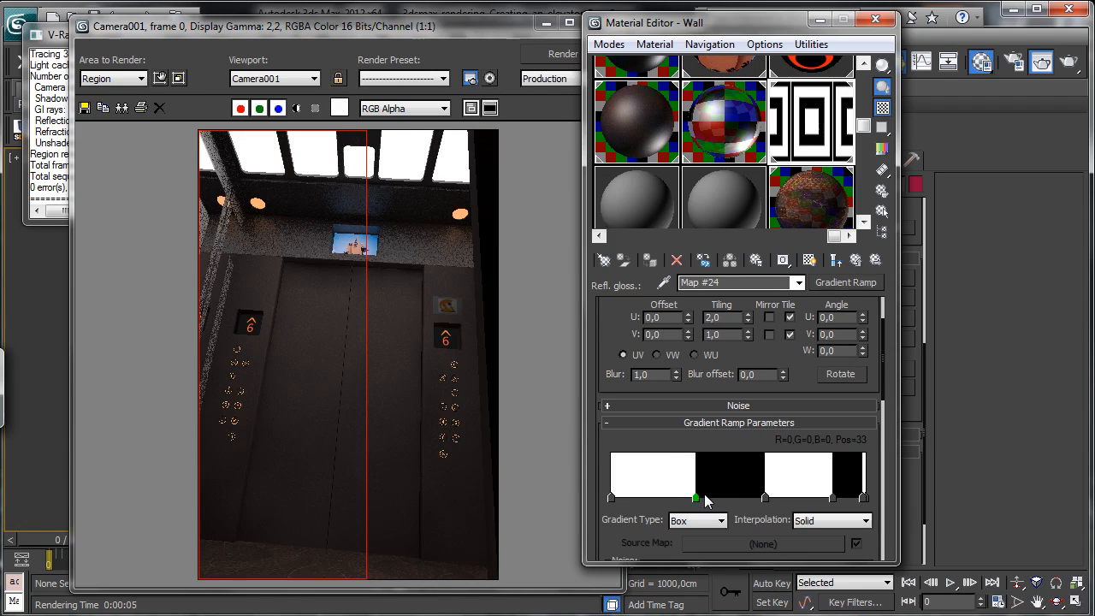
left_click(854, 499)
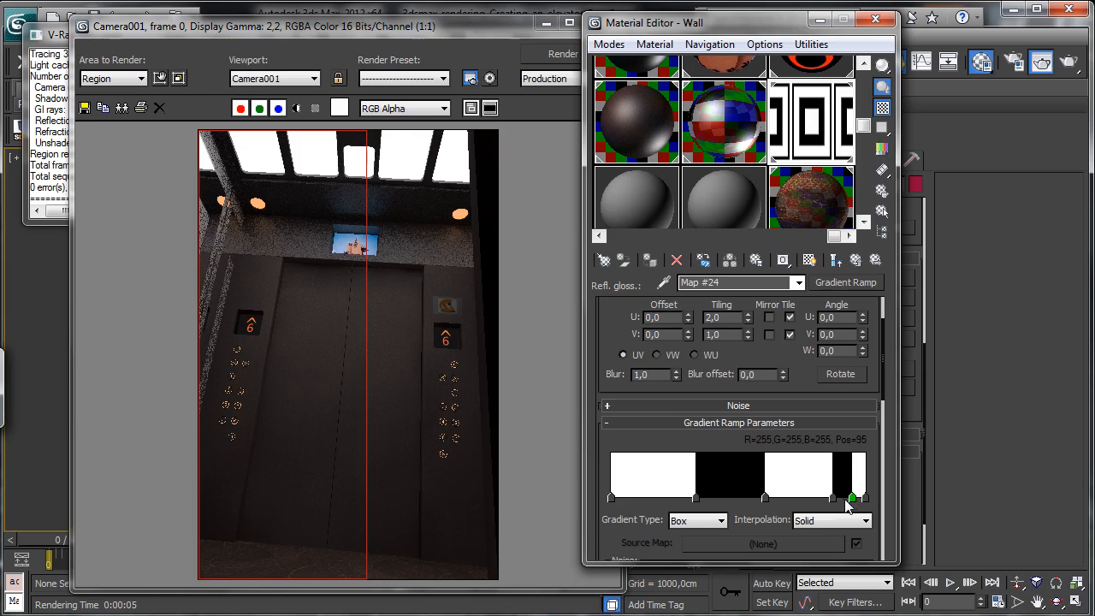
left_click(558, 53)
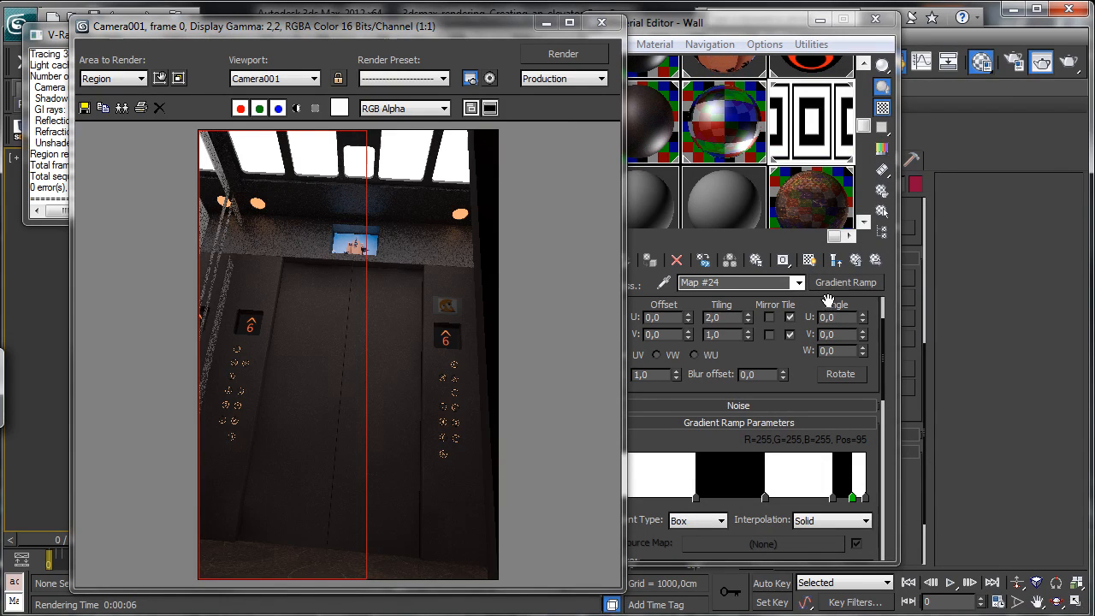
Step: Return to the Wall material, set its reflection subdivs to 16, and render the region
left_click(836, 259)
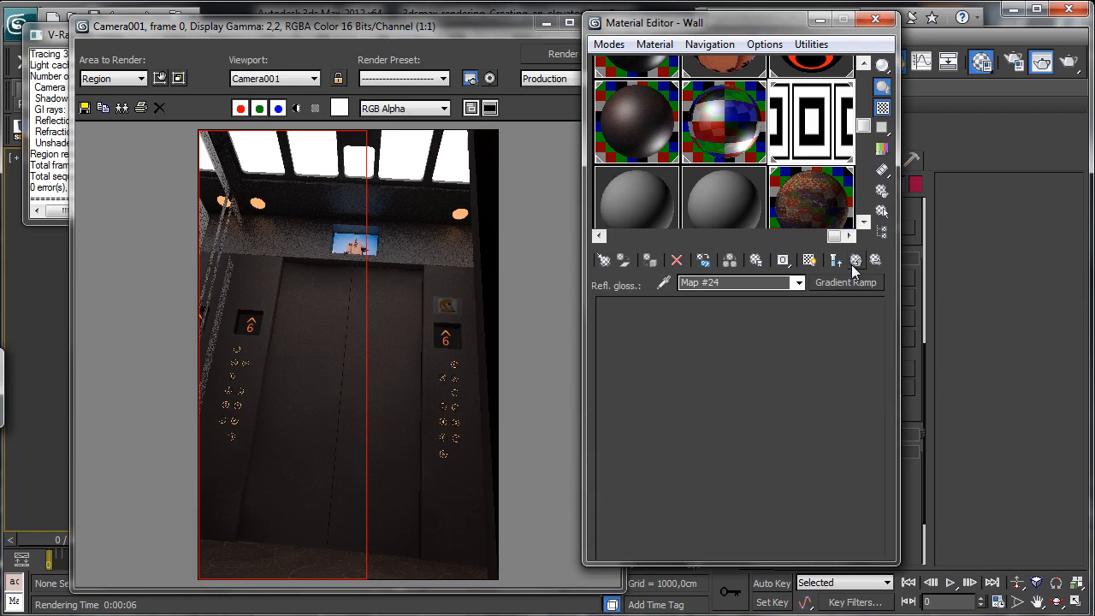
scroll(873, 363, "up", 10)
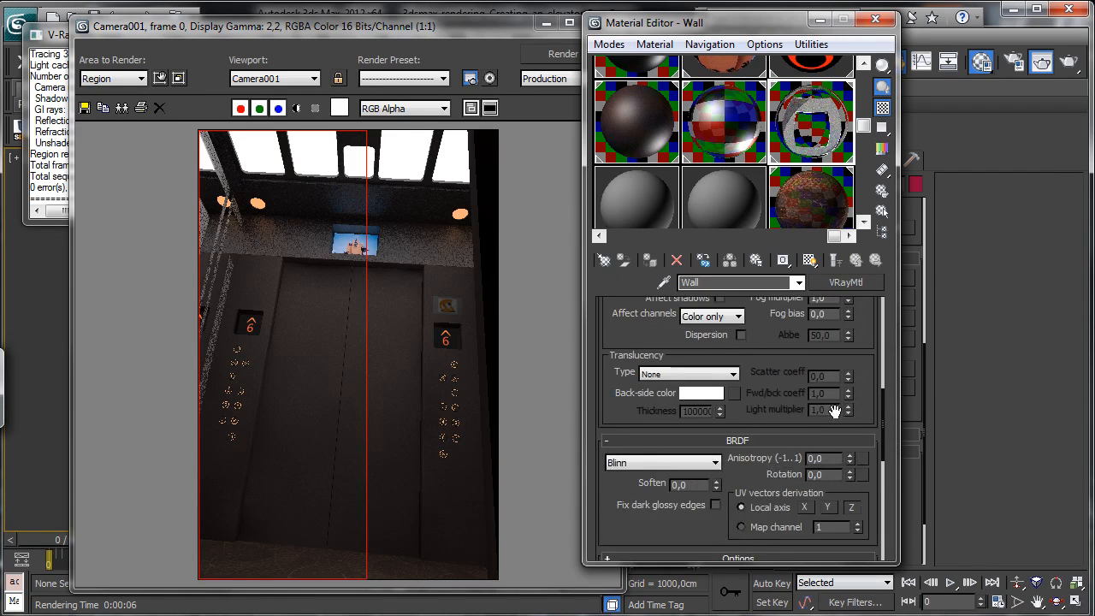
scroll(800, 384, "up", 3)
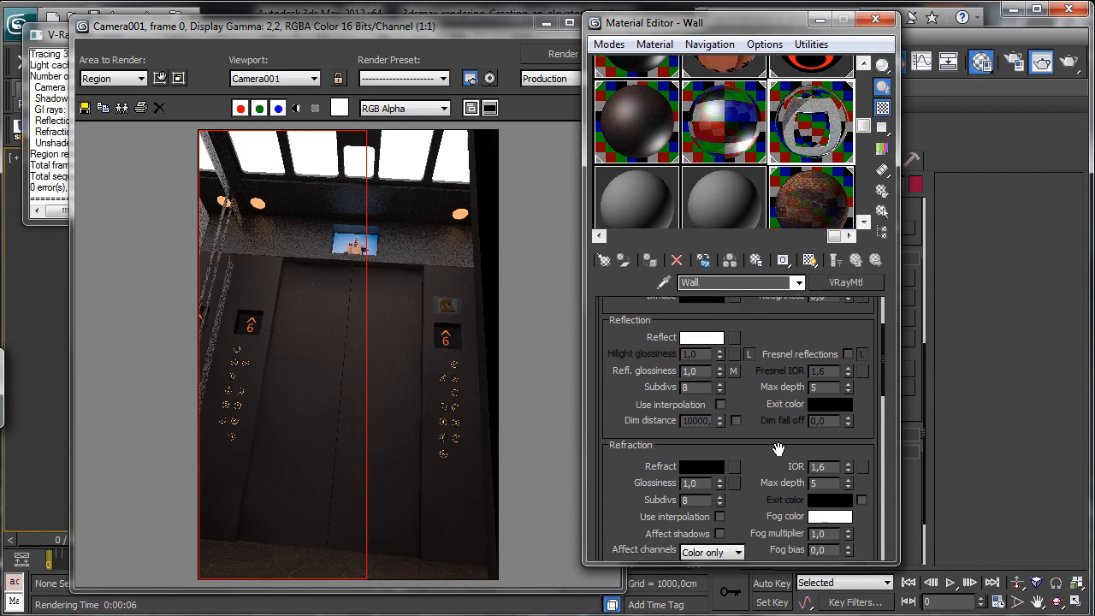
double_click(707, 397)
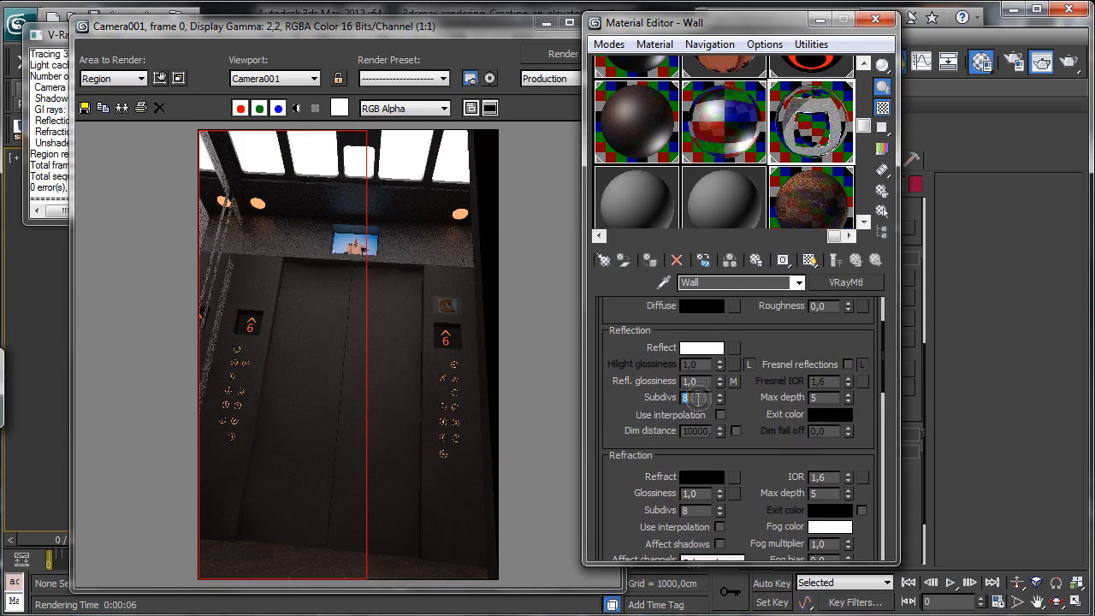
type("16")
left_click(548, 58)
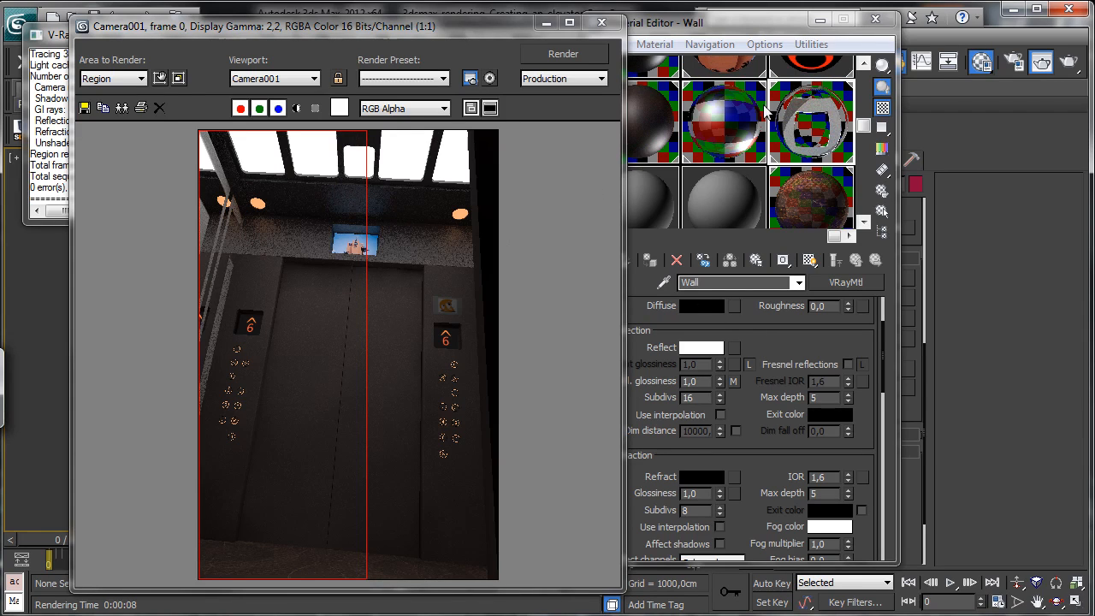
Step: Set the color multiplier of the Hot Lamp light material to 3
left_click(768, 165)
scroll(744, 137, "left", 3)
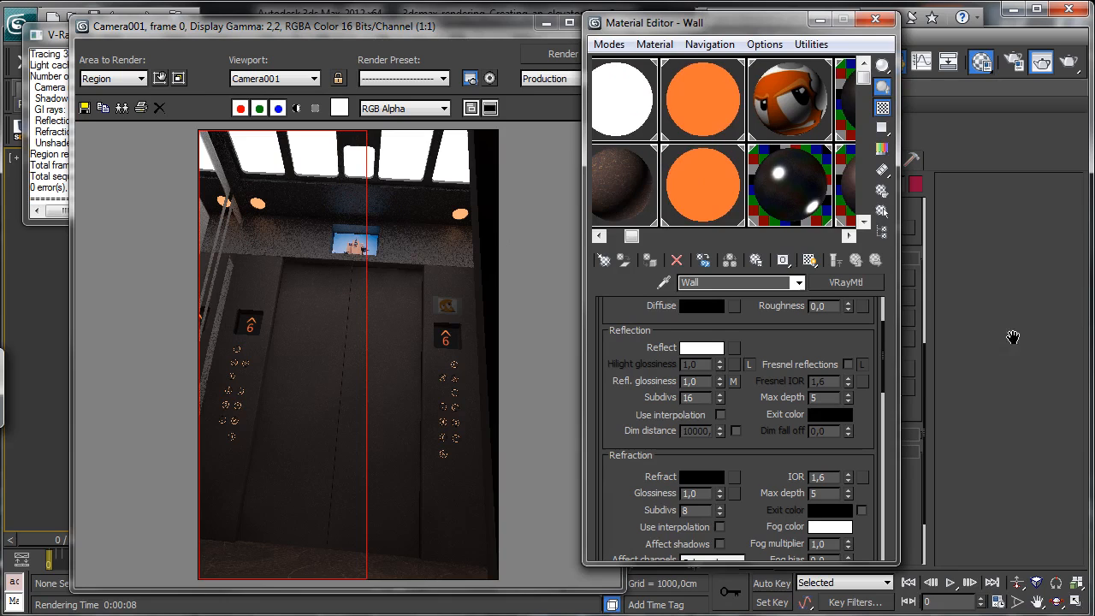
left_click(723, 124)
scroll(733, 124, "left", 1)
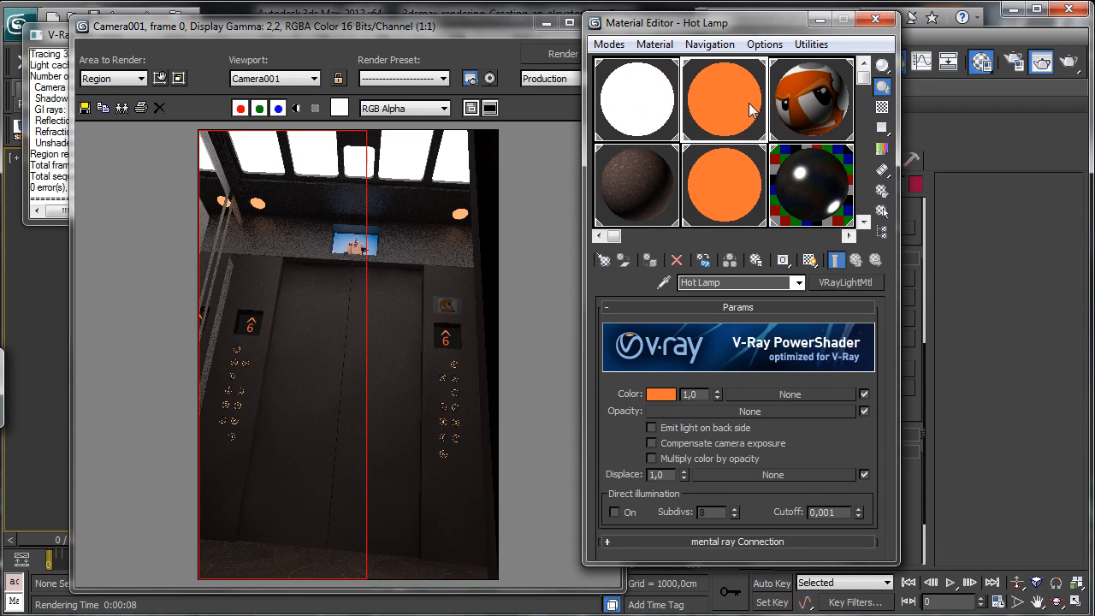
double_click(700, 394)
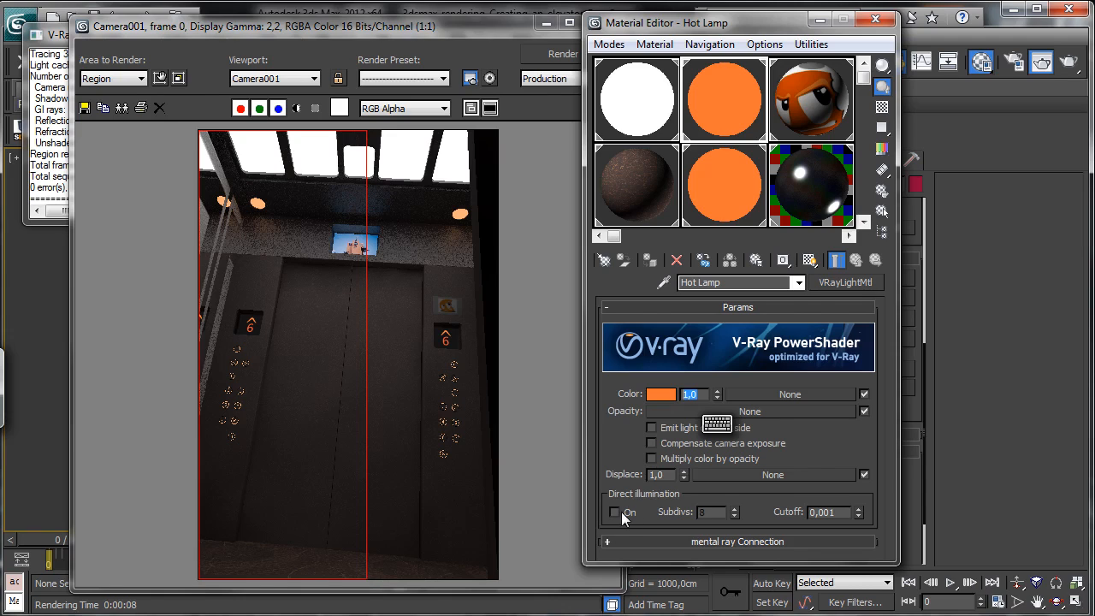
key("Return")
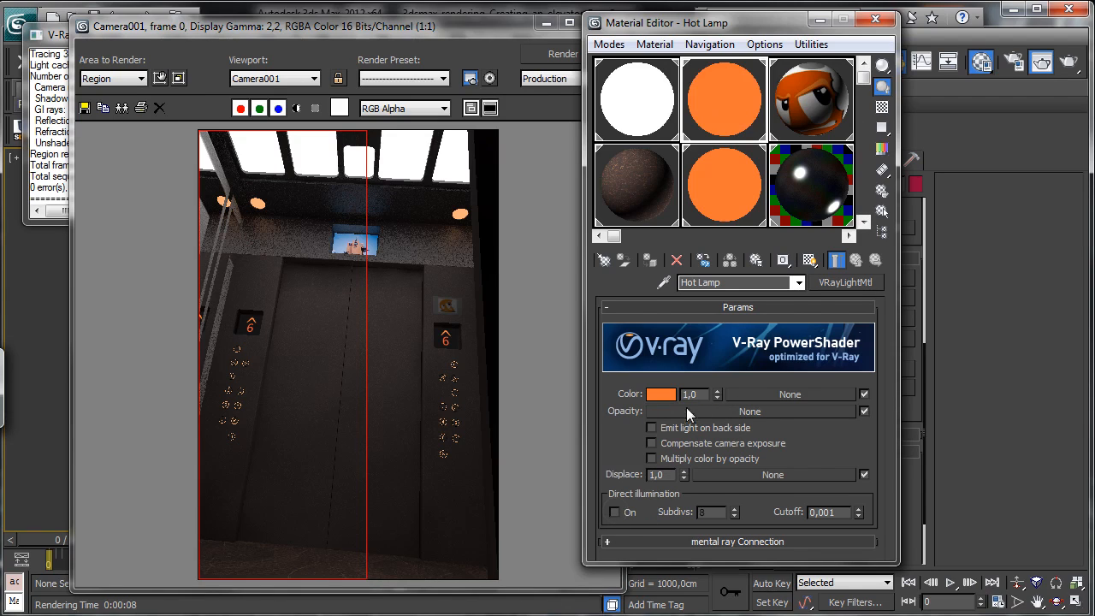
double_click(699, 394)
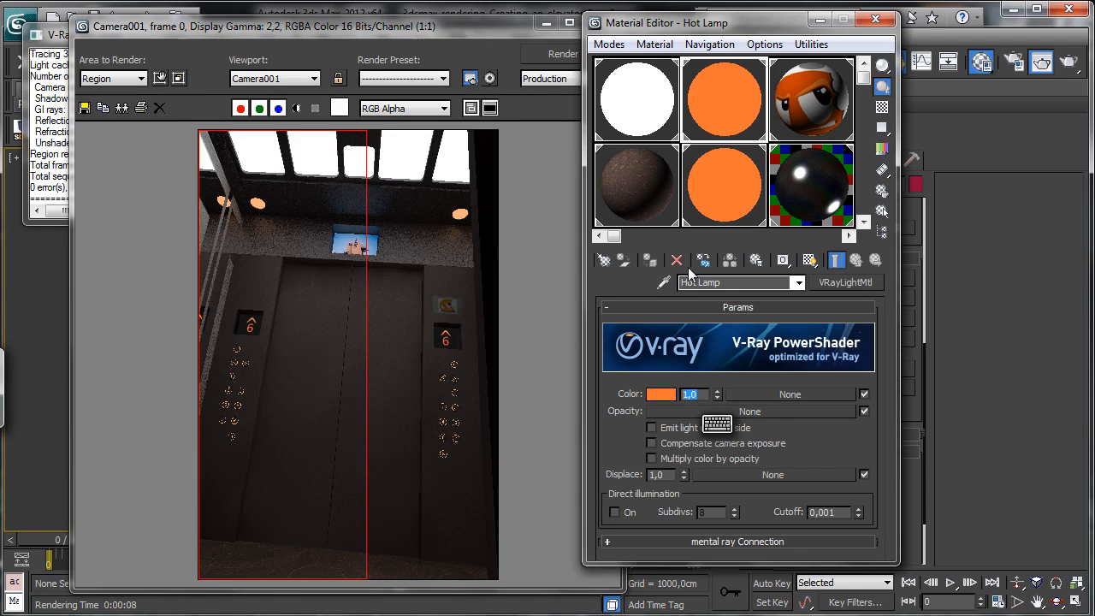
type("3")
key("Return")
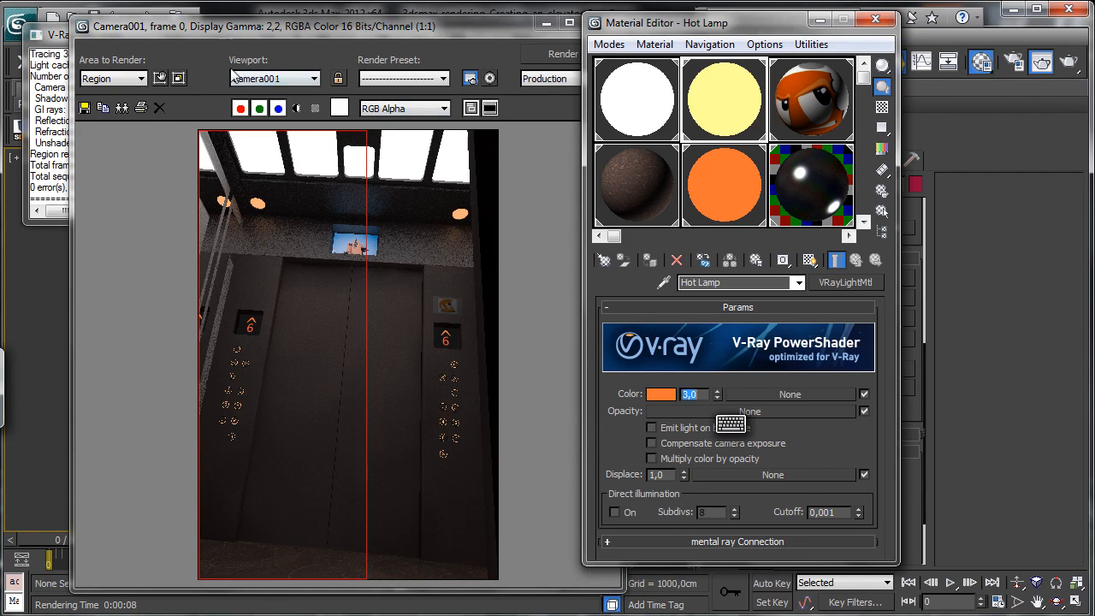
Step: Reshape the render region to span the upper part of the camera view, including the ceiling lamps, and render it
left_click(160, 78)
left_click_drag(365, 579, 547, 261)
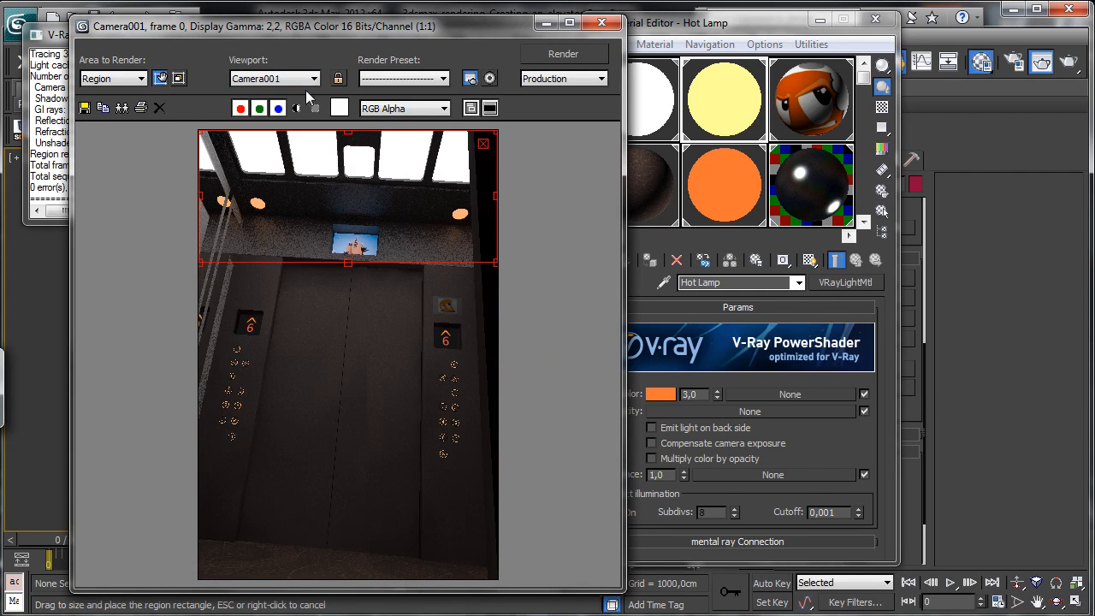
left_click(558, 56)
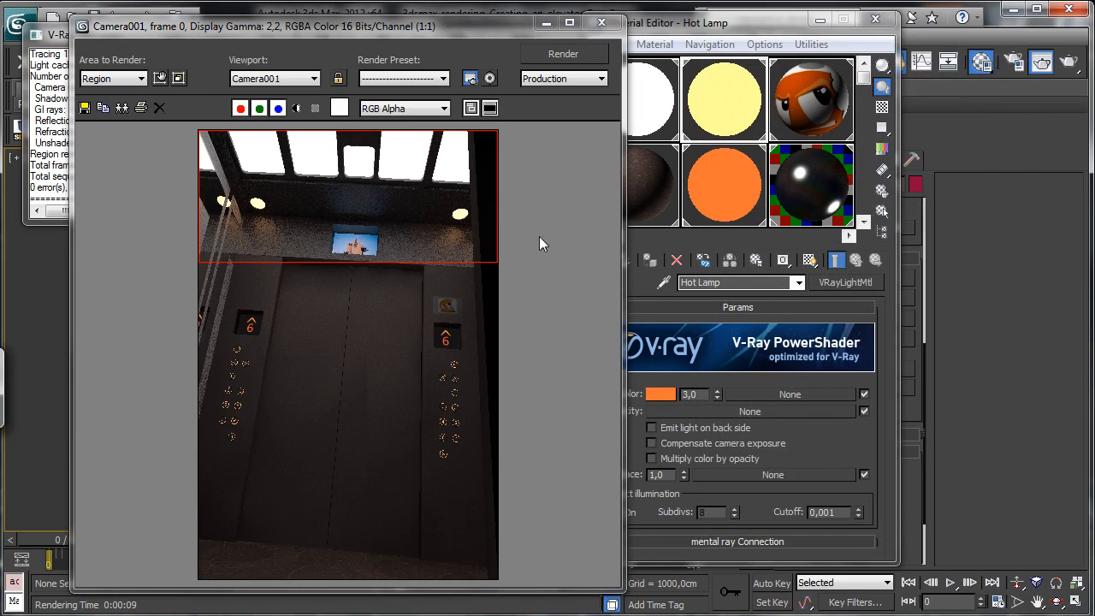
Step: Change the reflection color of the Glass screen material to white
left_click(765, 142)
left_click(793, 167)
left_click_drag(766, 141, 575, 153)
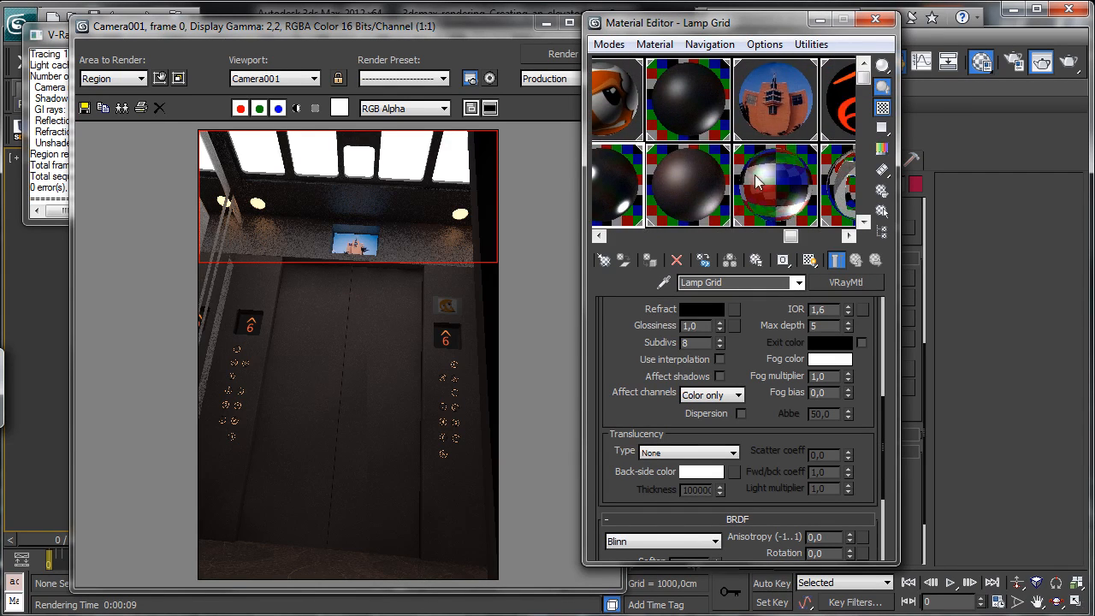
left_click(755, 175)
left_click_drag(729, 143, 682, 141)
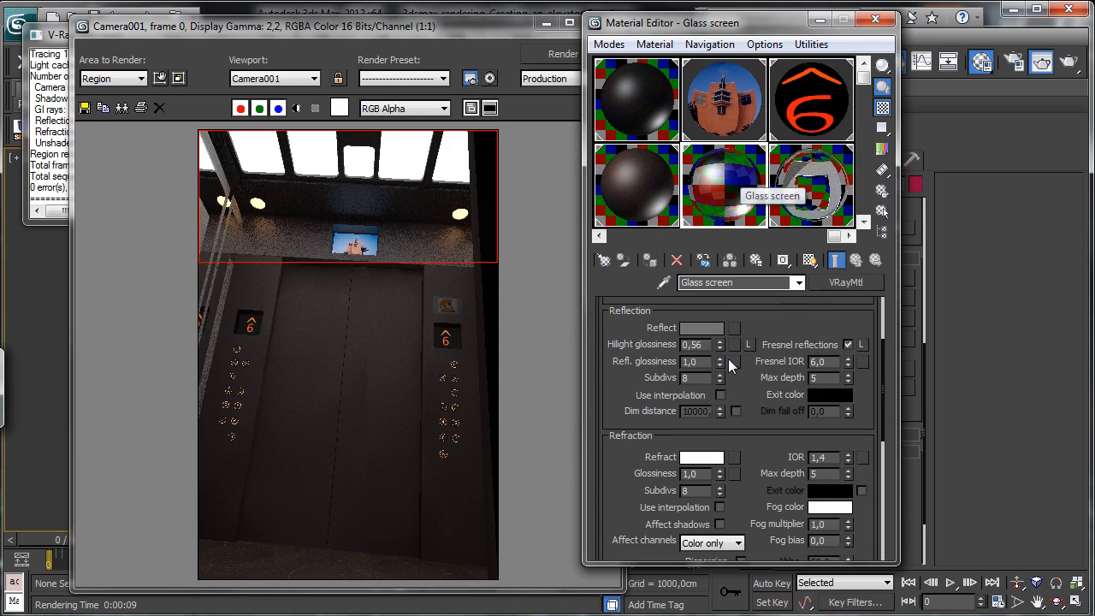
left_click_drag(764, 325, 749, 455)
left_click(706, 437)
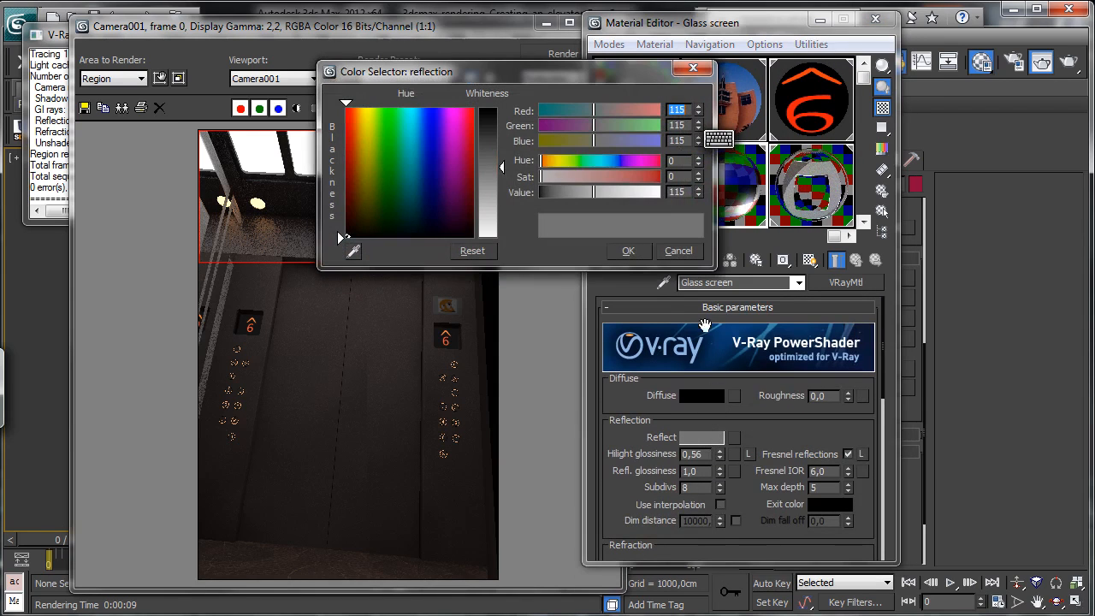
left_click_drag(629, 192, 661, 192)
left_click(628, 251)
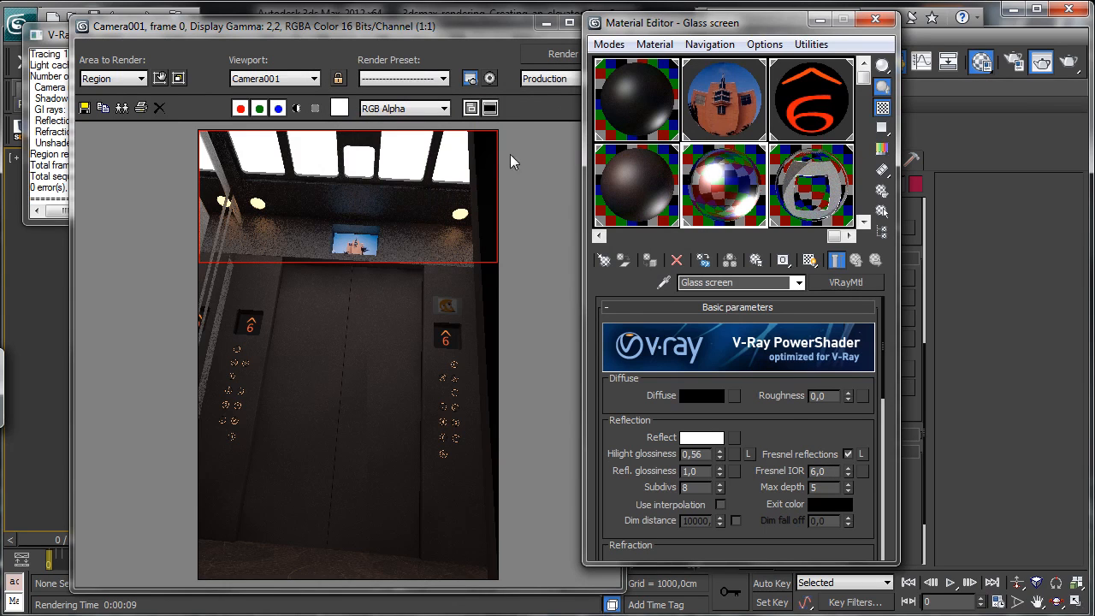
Step: Render the region and turn off Fresnel reflections on the Glass screen material
left_click(547, 54)
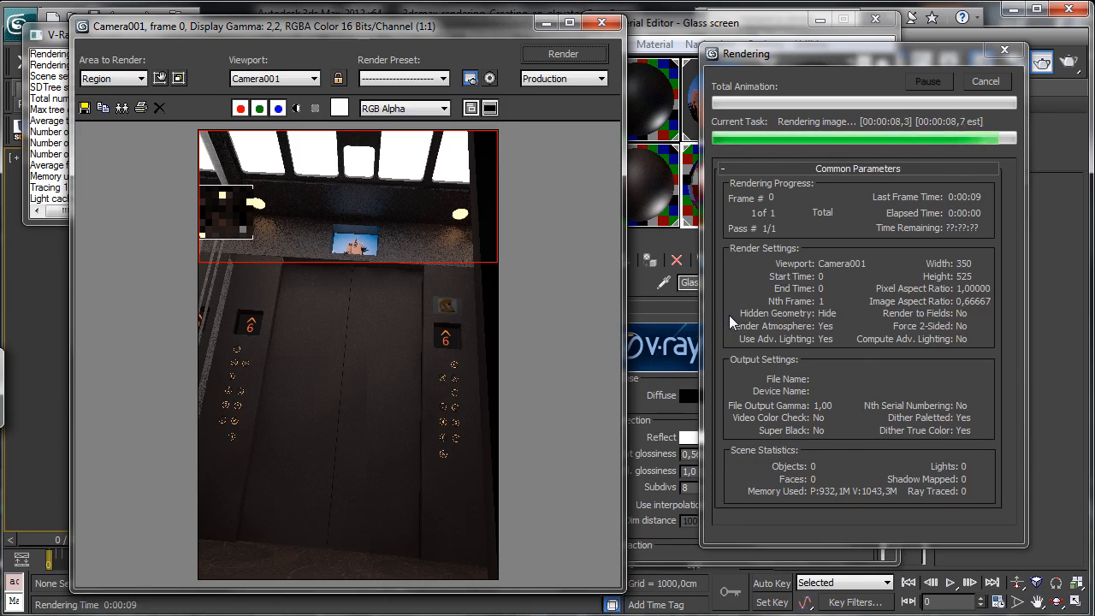
left_click_drag(853, 450, 853, 407)
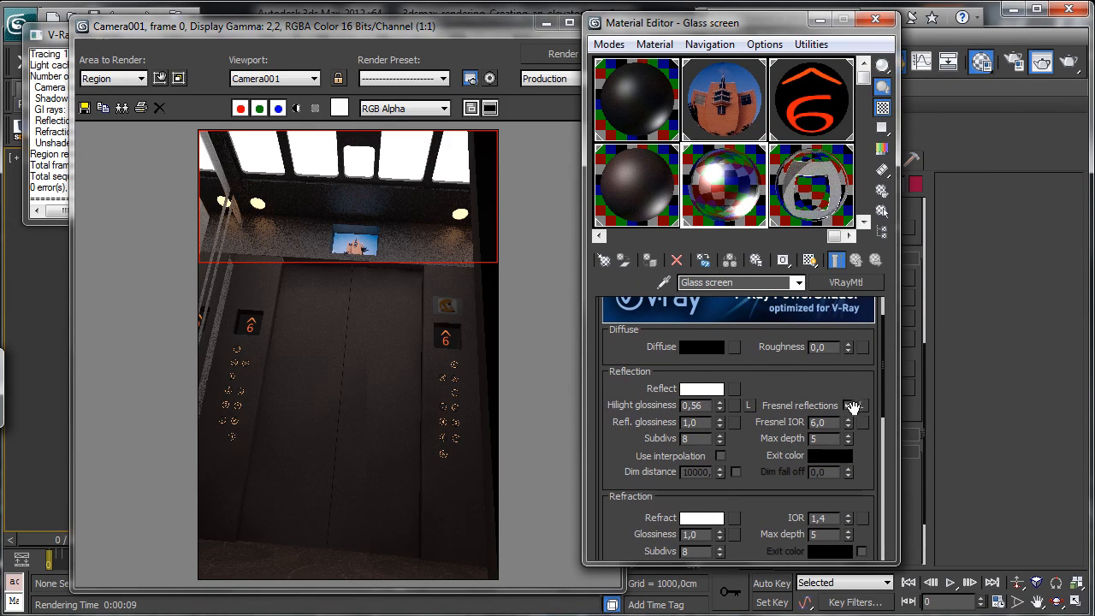
left_click(848, 405)
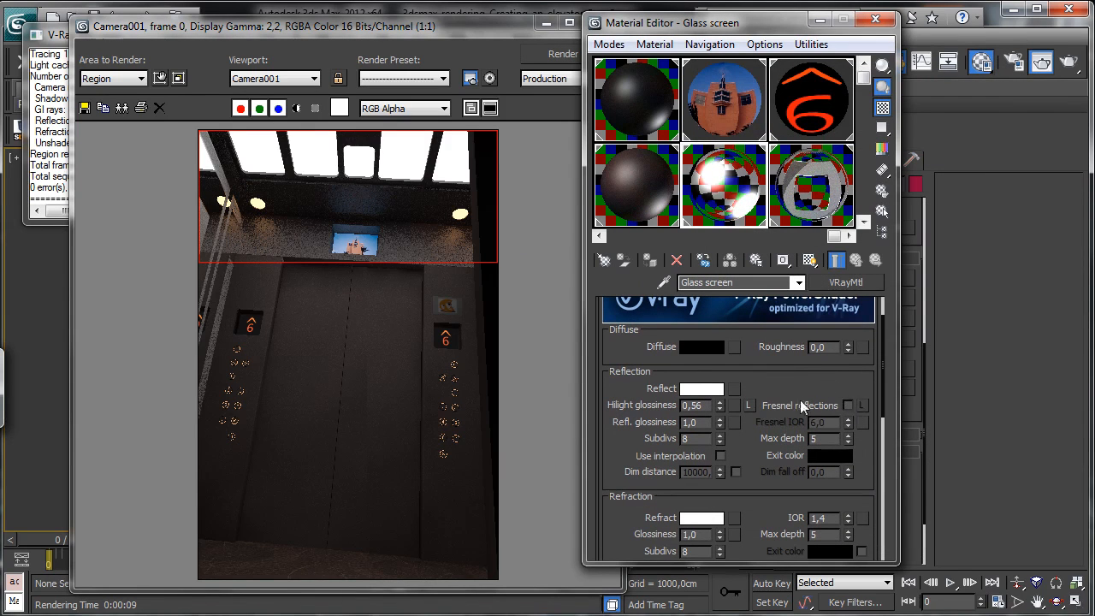
Step: Set the Glass screen material's highlight glossiness to 1,0 and render the region again
scroll(767, 383, "down", 2)
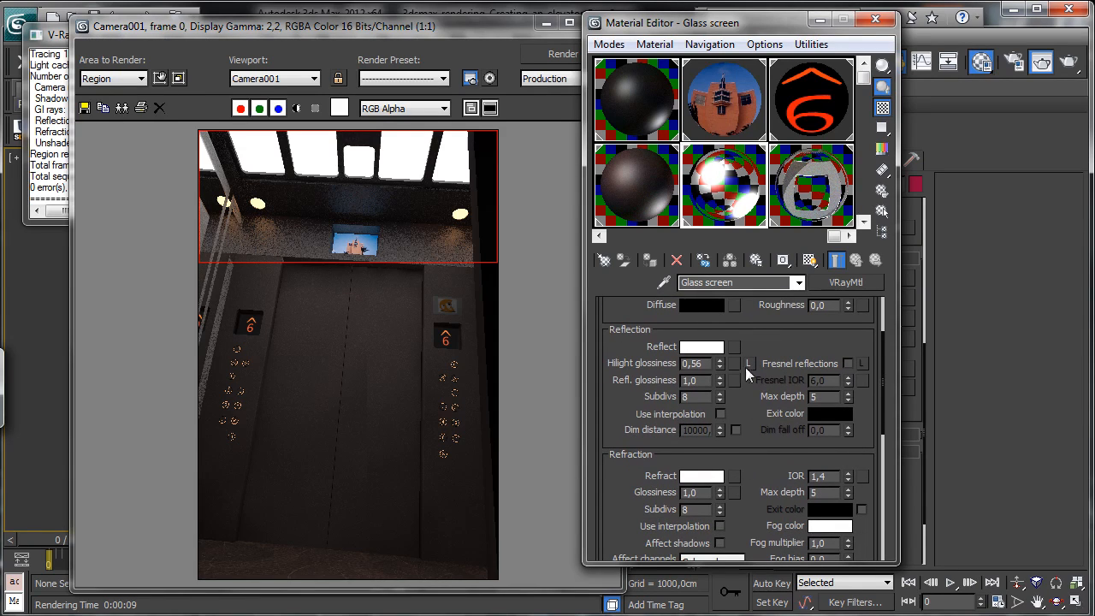
left_click_drag(720, 366, 720, 430)
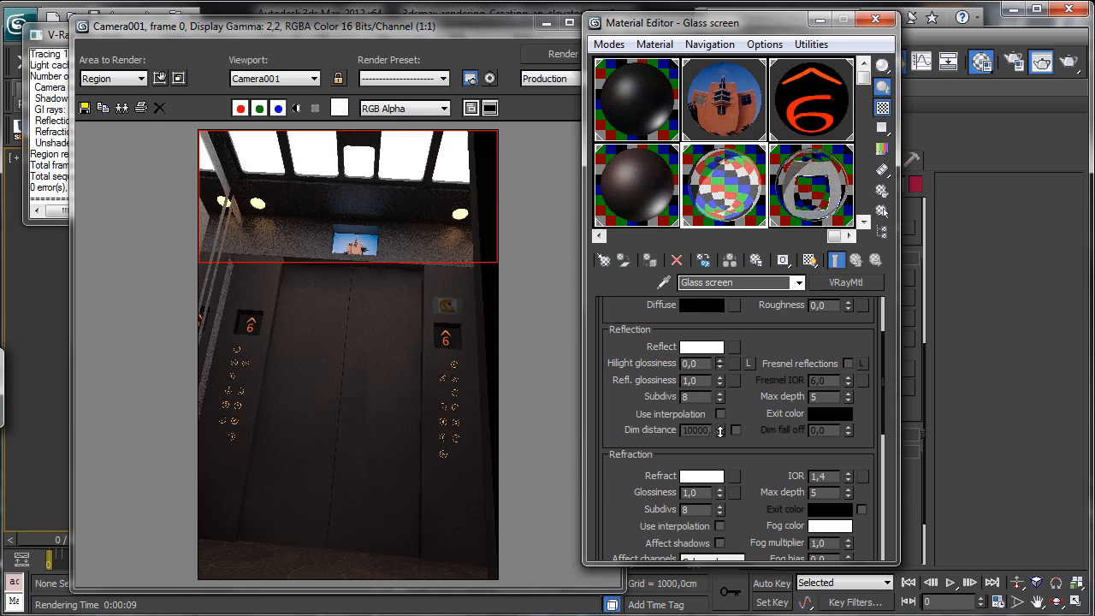
left_click_drag(731, 335, 731, 308)
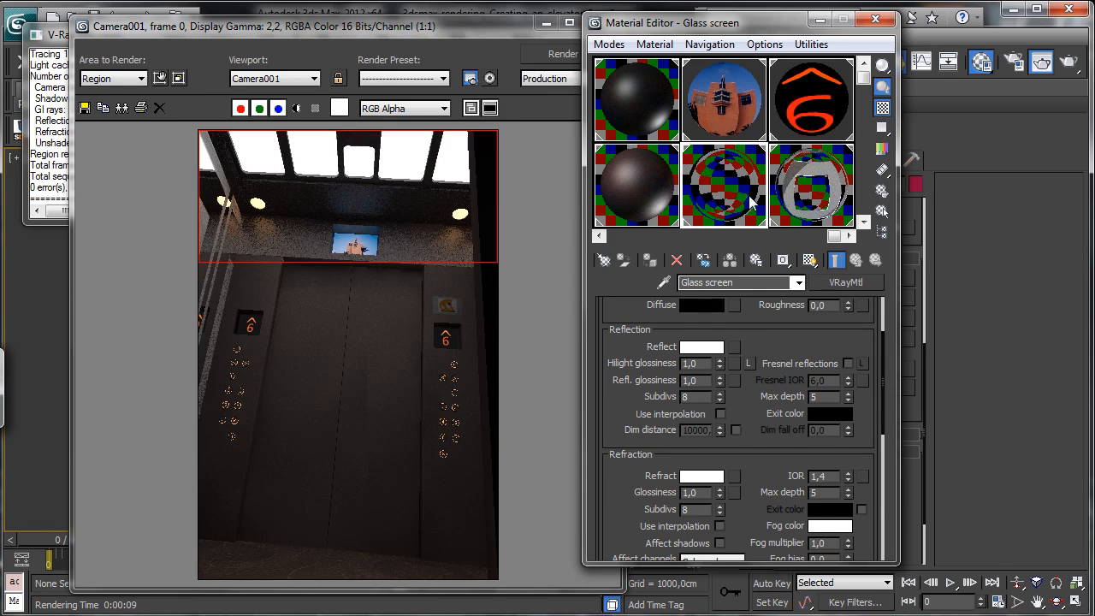
left_click(563, 53)
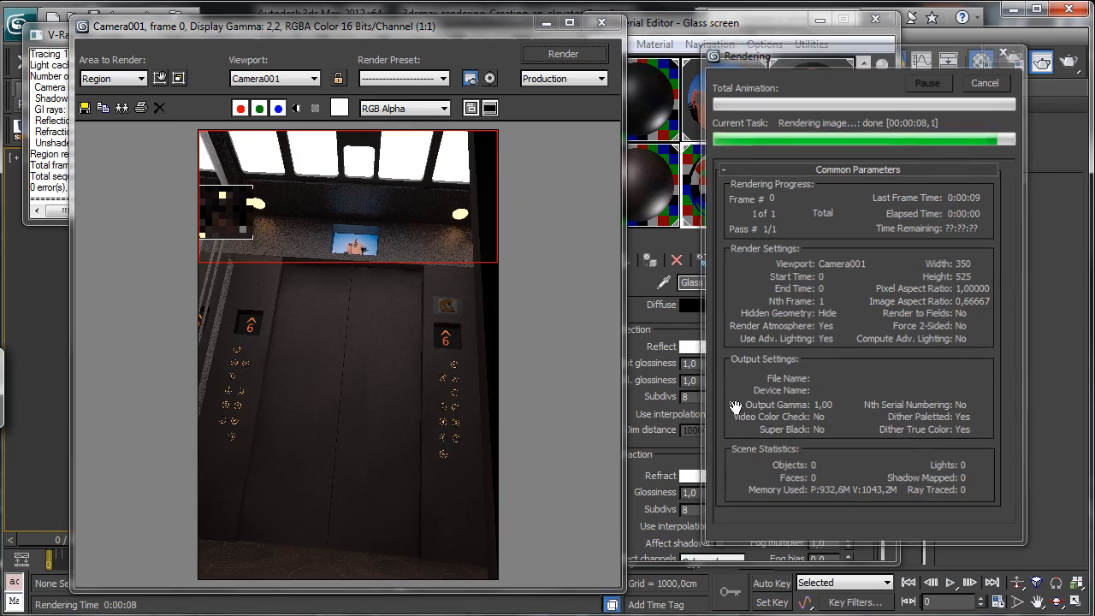
Step: Darken the Glass screen material's refraction color to a grey of value 194 and render the region
left_click(705, 477)
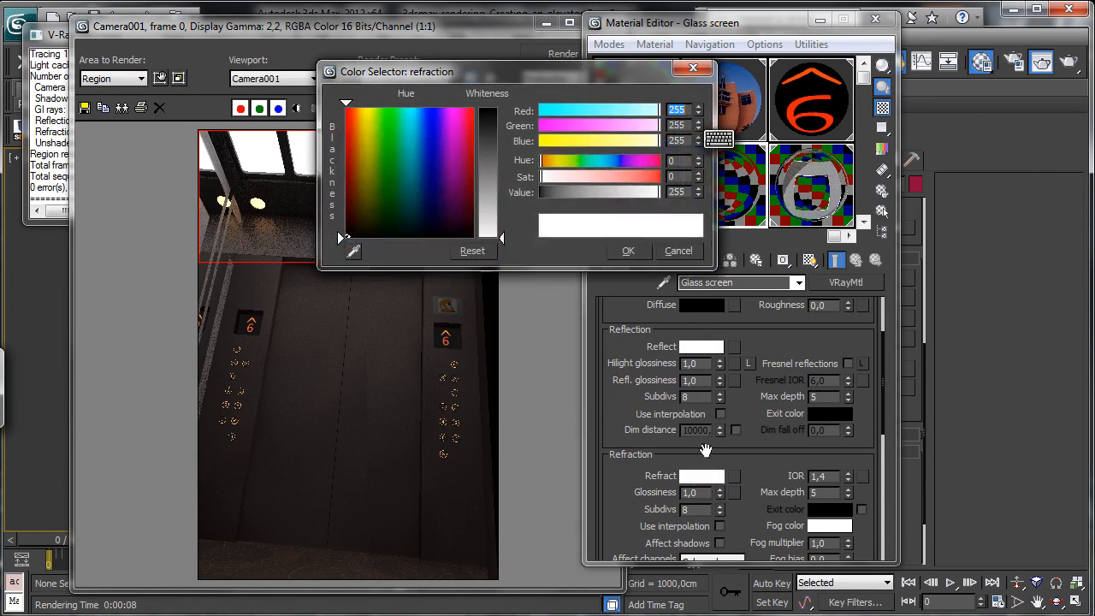
left_click_drag(647, 193, 636, 194)
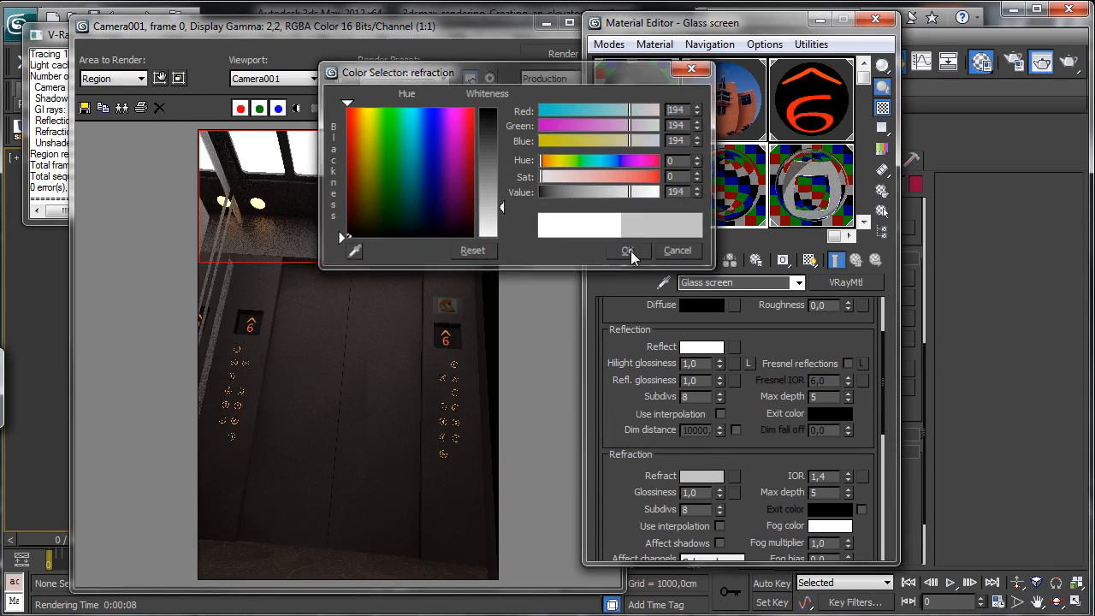
left_click(628, 251)
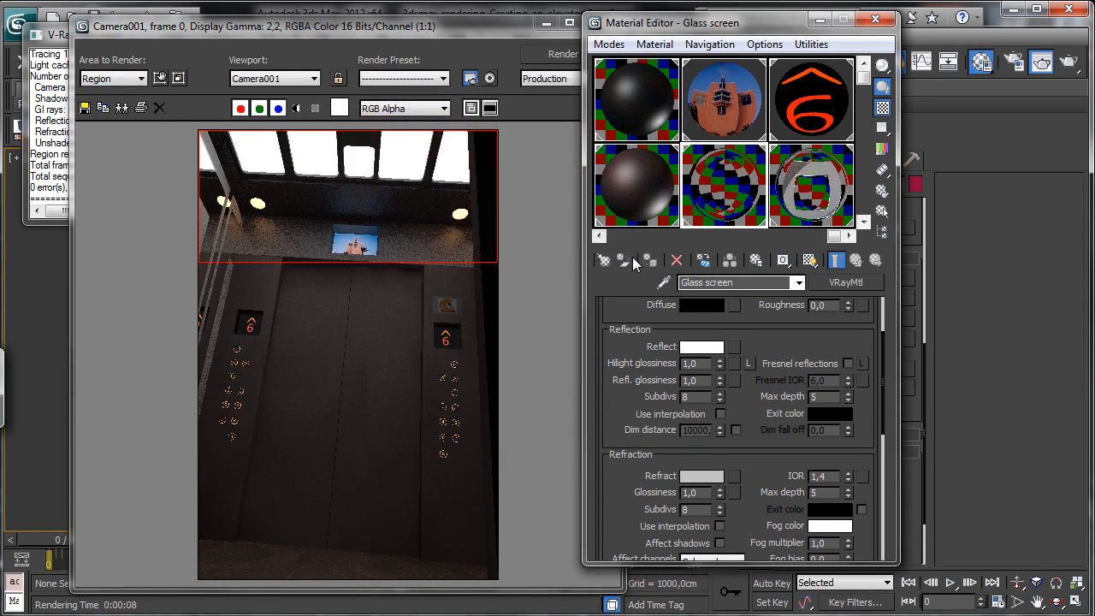
left_click(551, 54)
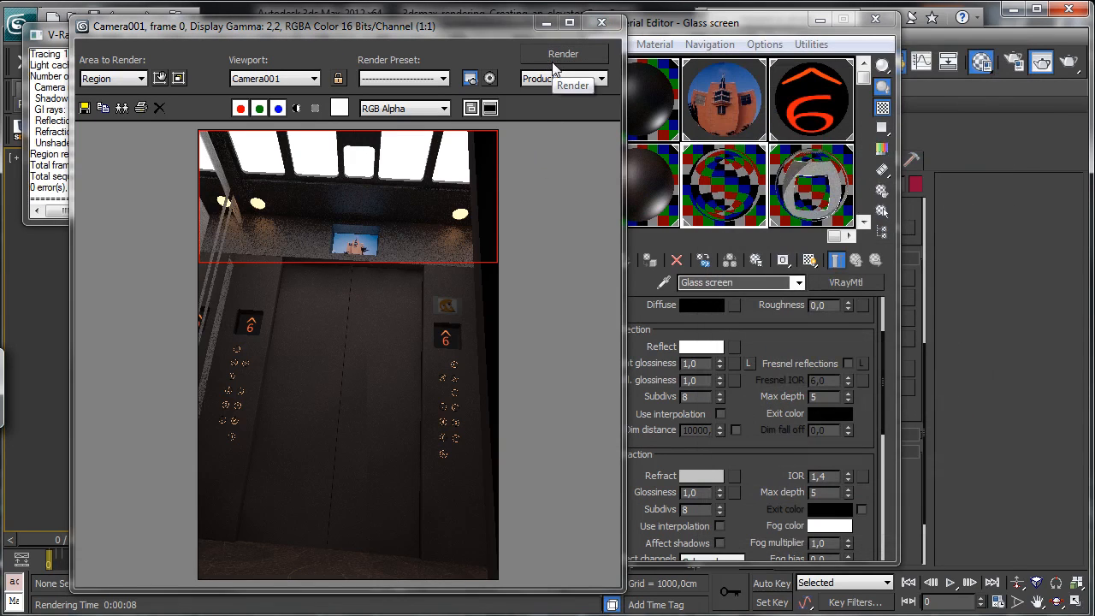
Step: Enable Affect shadows in the Glass screen material's refraction settings and review the last rendered frame
left_click(546, 23)
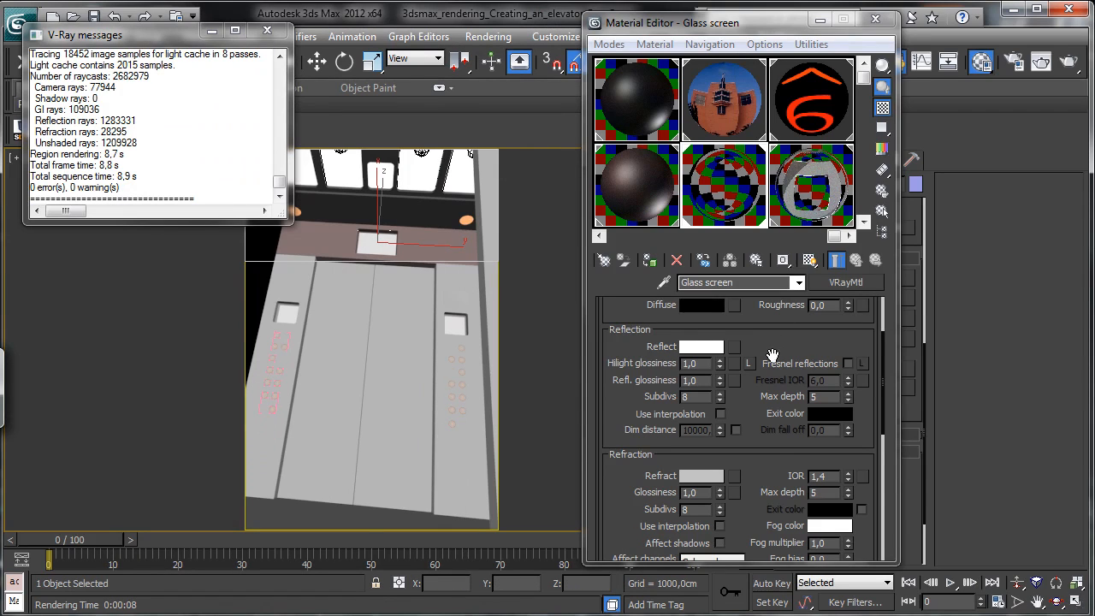
mouse_move(772, 355)
left_mouse_down()
mouse_move(771, 316)
mouse_move(764, 425)
mouse_move(766, 364)
left_mouse_up()
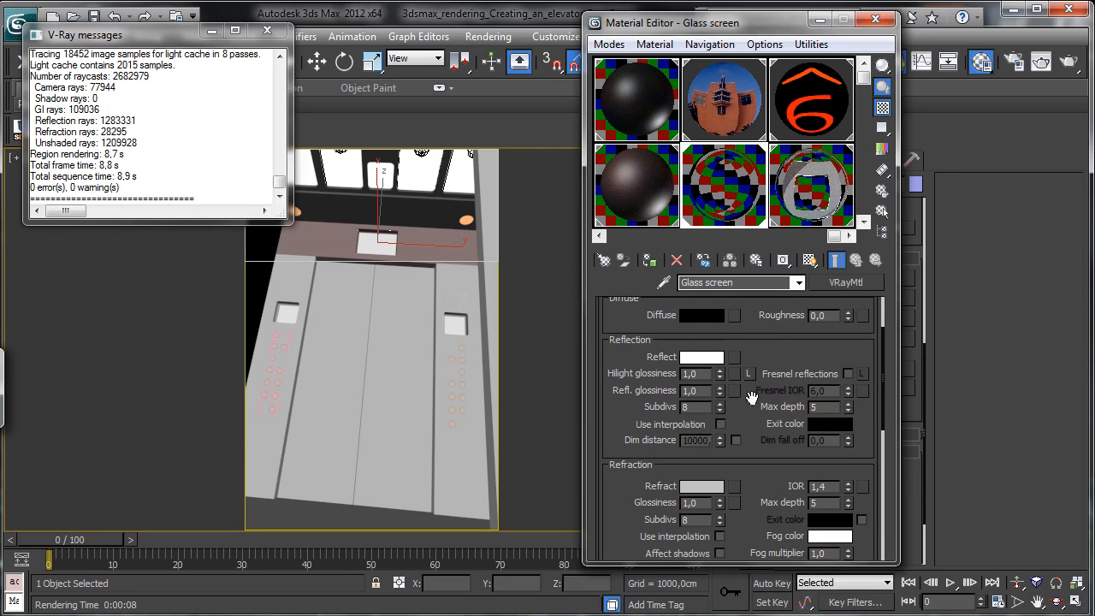
left_click_drag(749, 479, 750, 424)
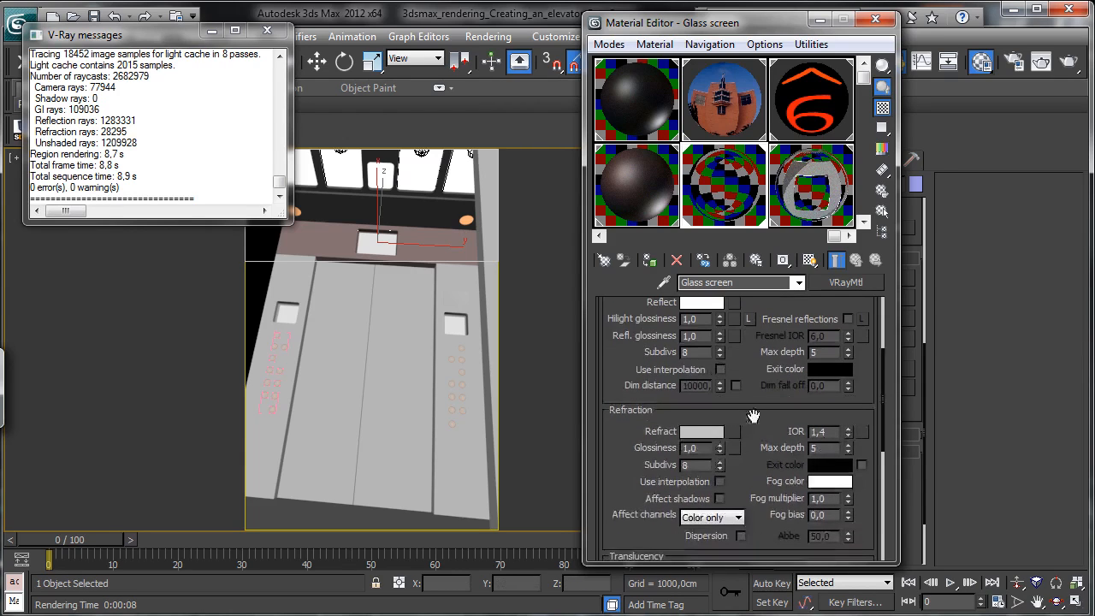
left_click(720, 498)
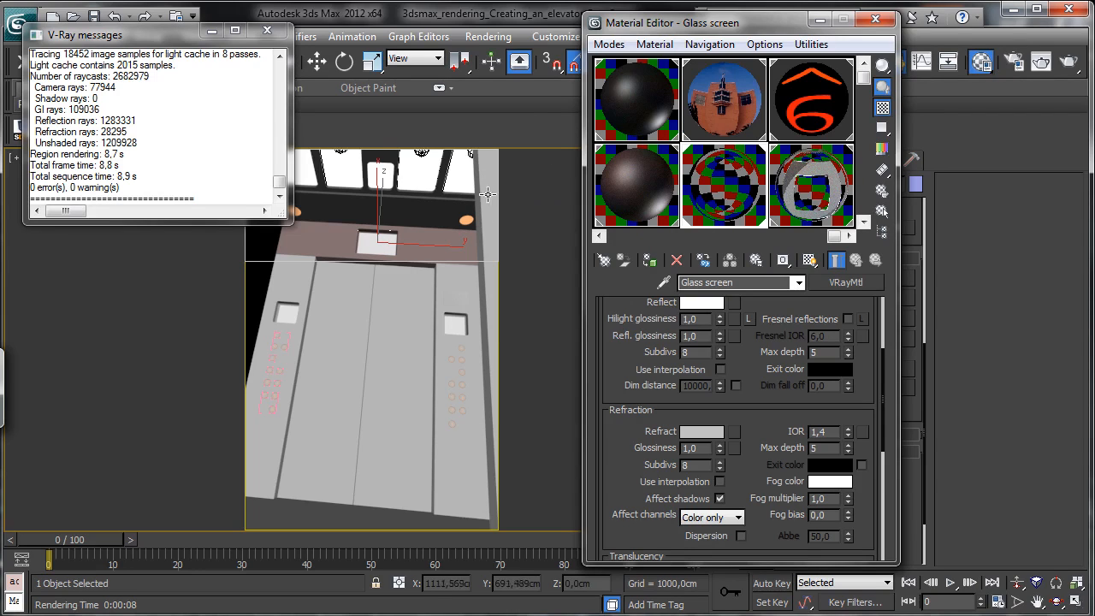
left_click(1040, 62)
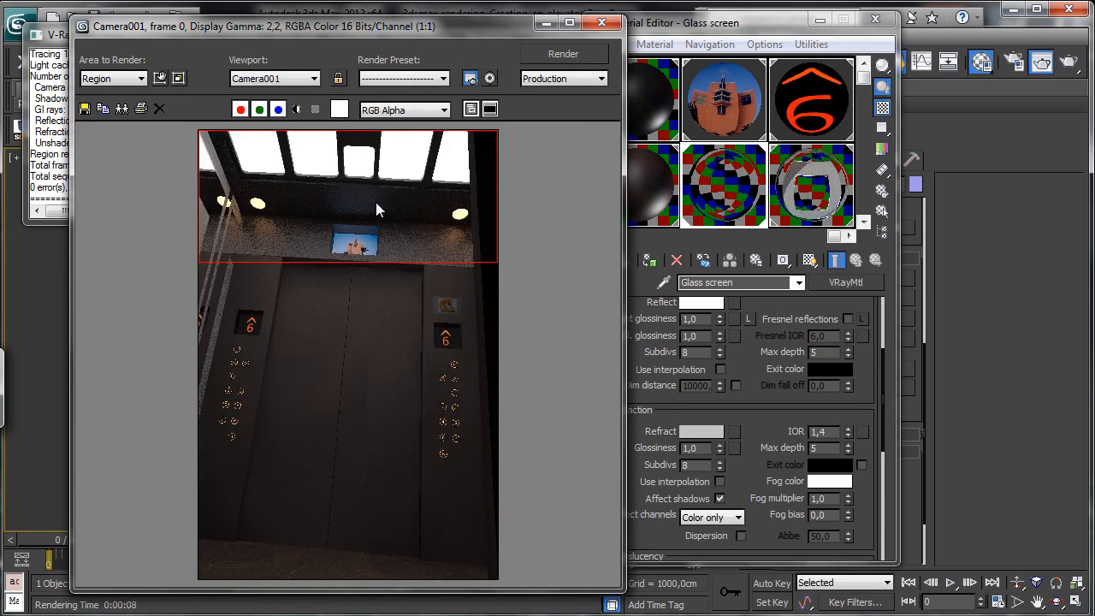
left_click(548, 25)
Step: Set the Roof material's reflection subdivs to 16 and reflection glossiness to 0,7, and render the region
left_click(636, 136)
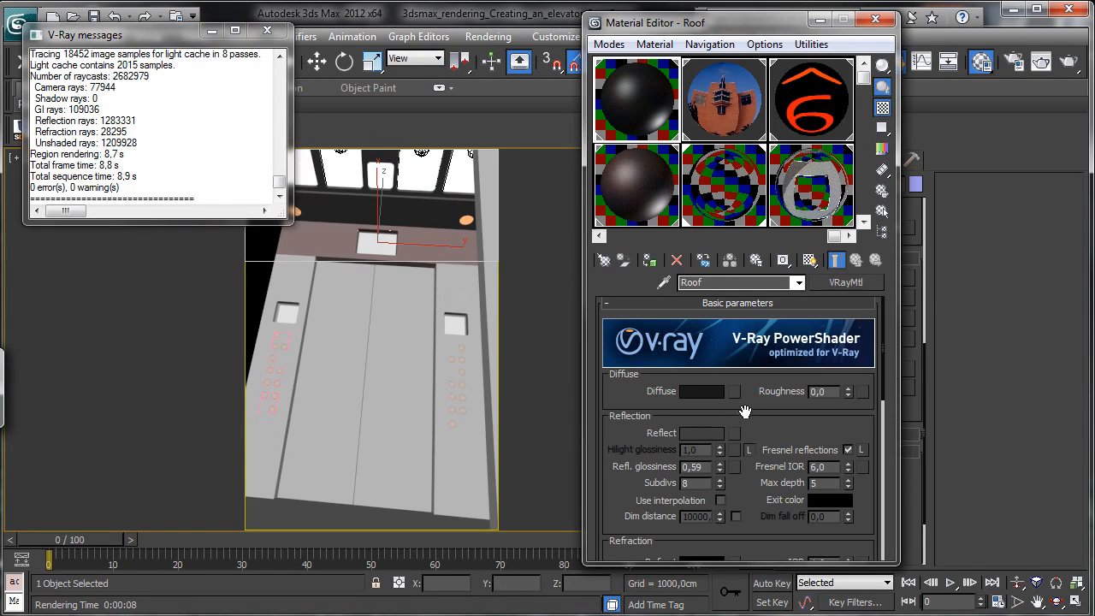
left_click(703, 467)
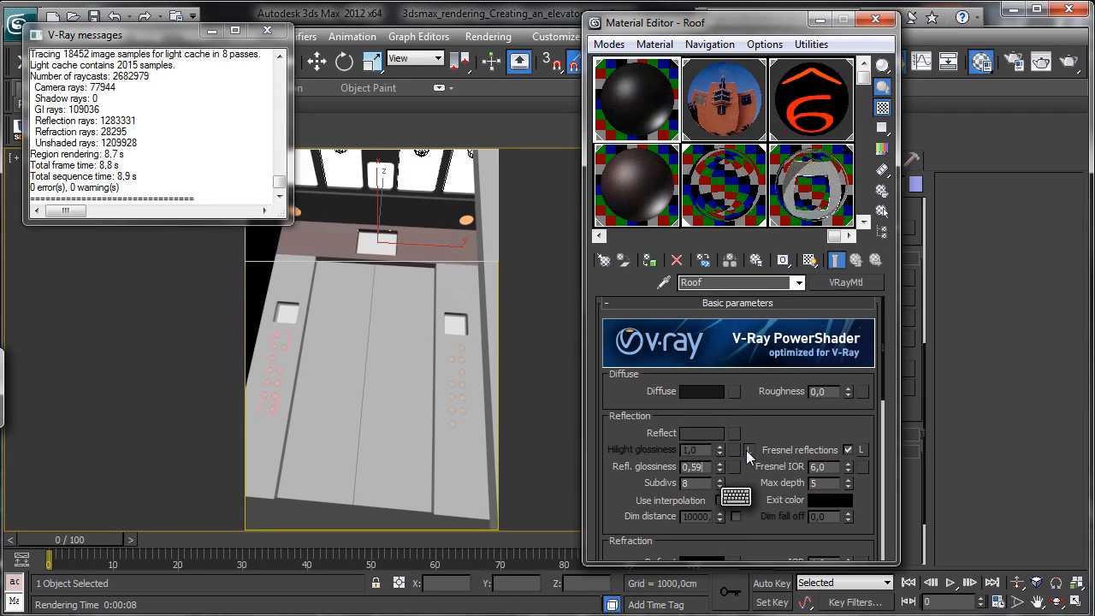
left_click(693, 484)
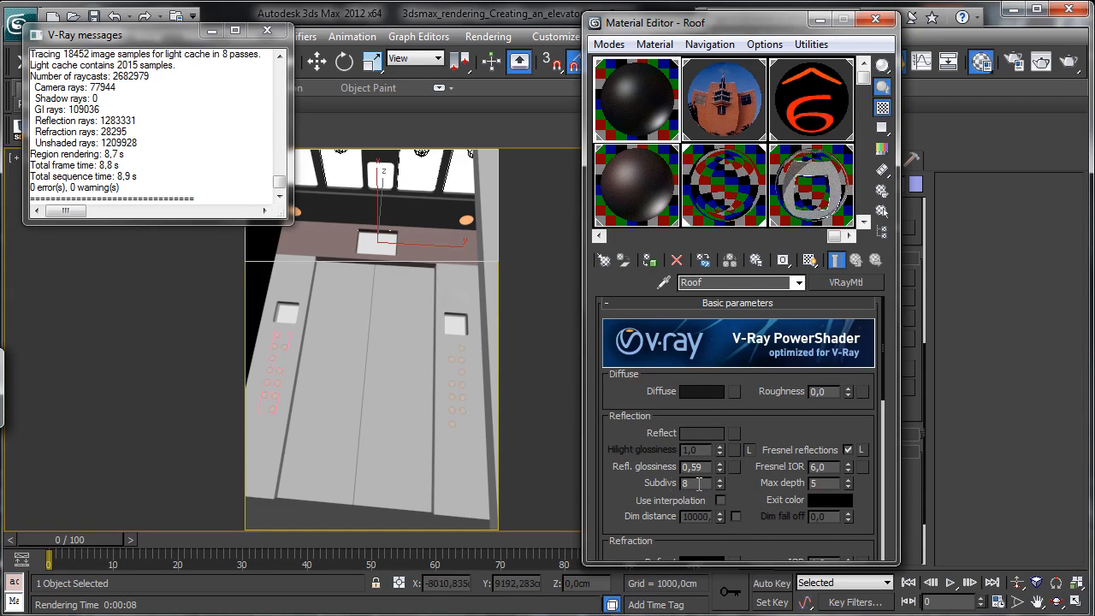
type("1")
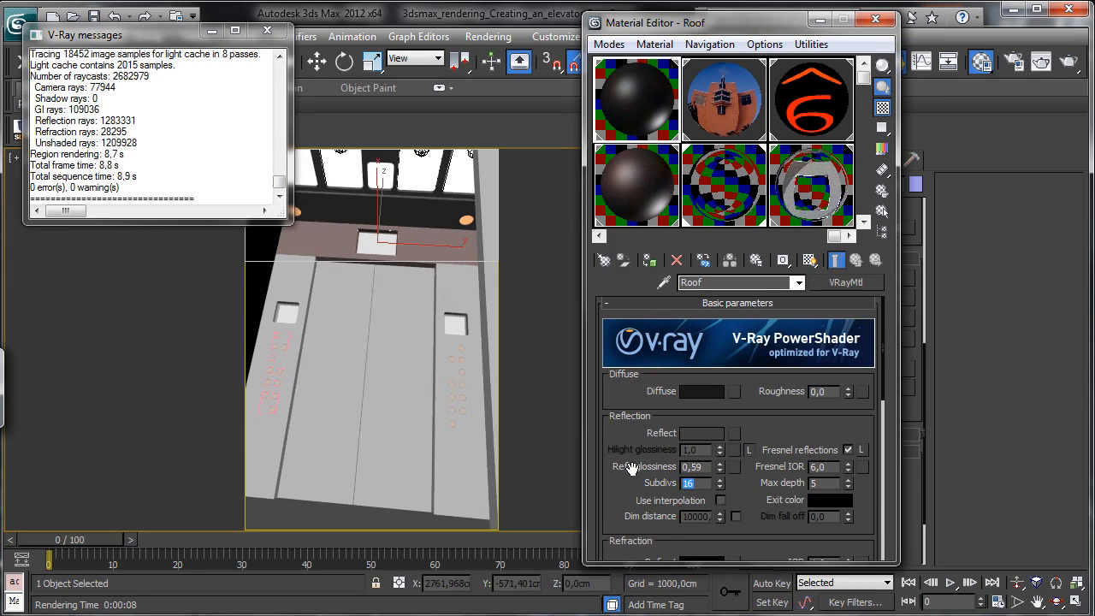
type("6")
left_click(702, 466)
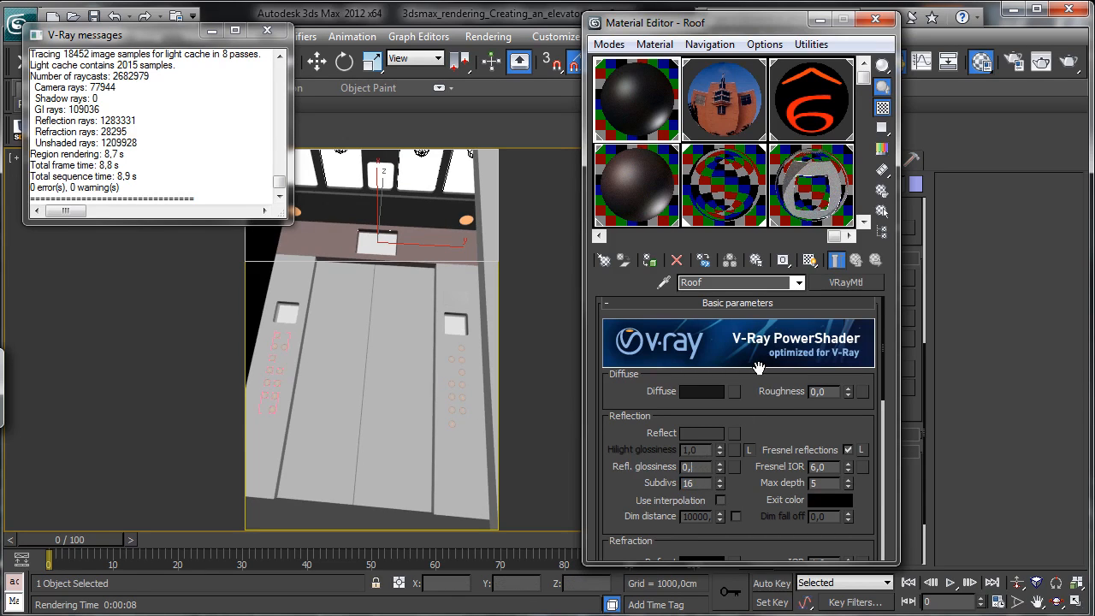
key("Return")
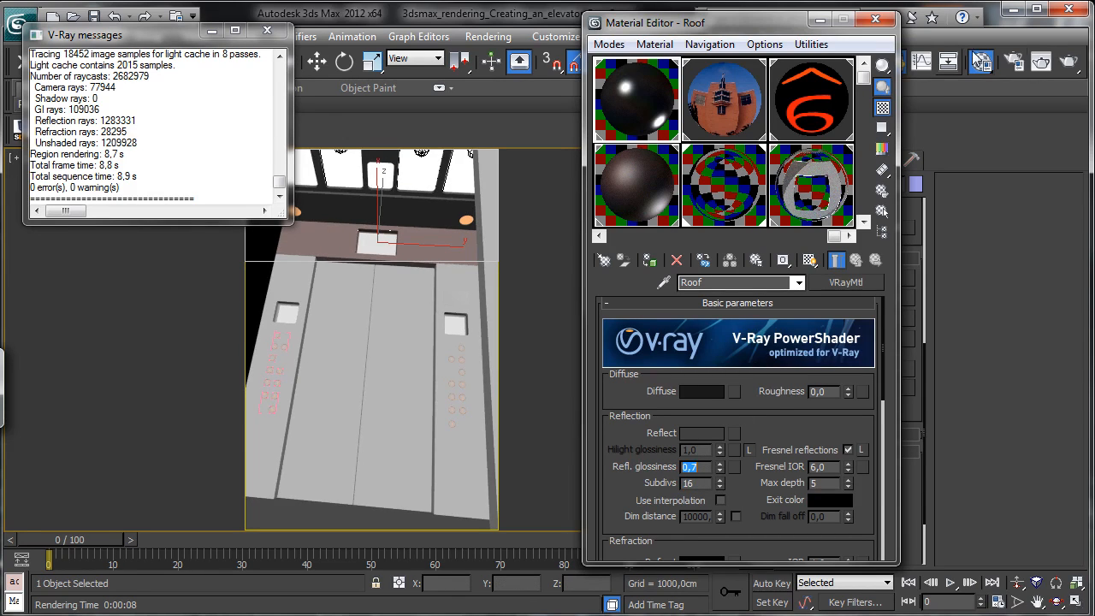
left_click(1069, 61)
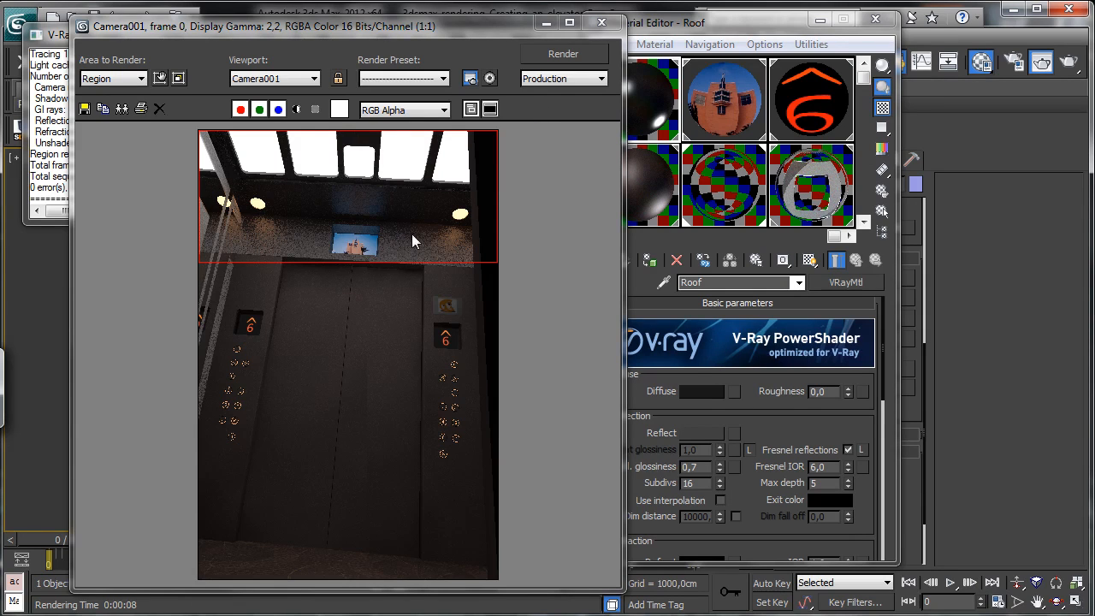
Step: Set the reflection glossiness of the Up Door Front material to 1,0 and render the region
left_click(545, 26)
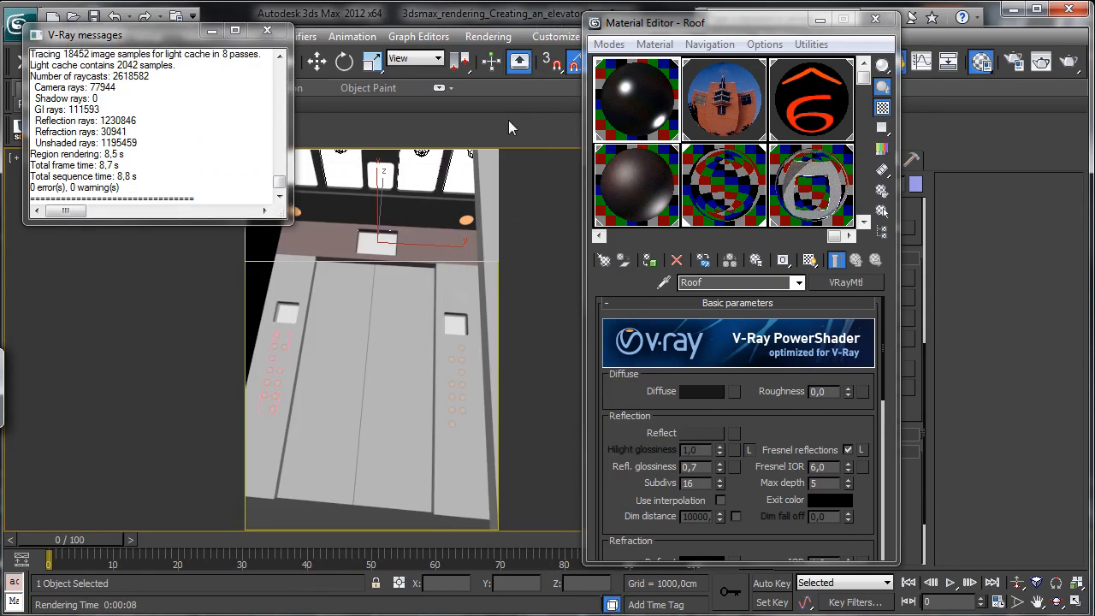
left_click(635, 218)
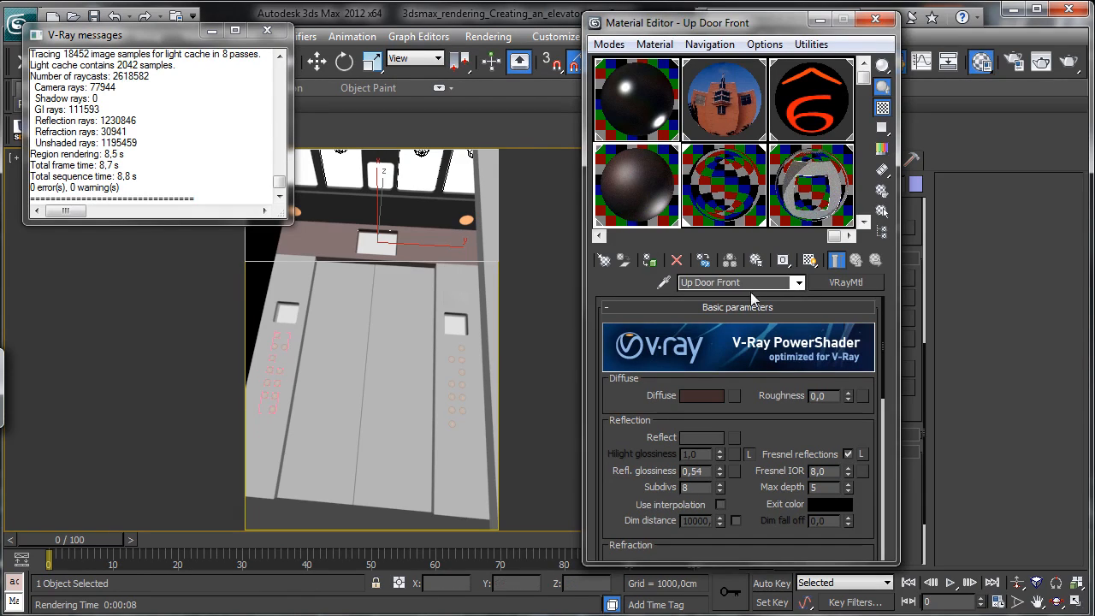
double_click(704, 470)
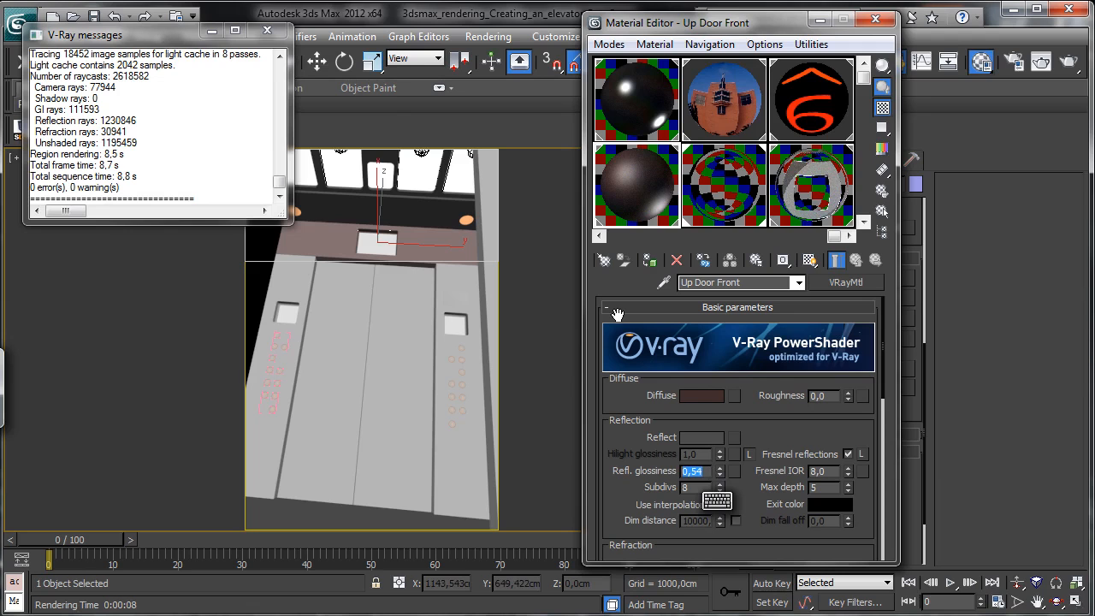
type("1")
key("Return")
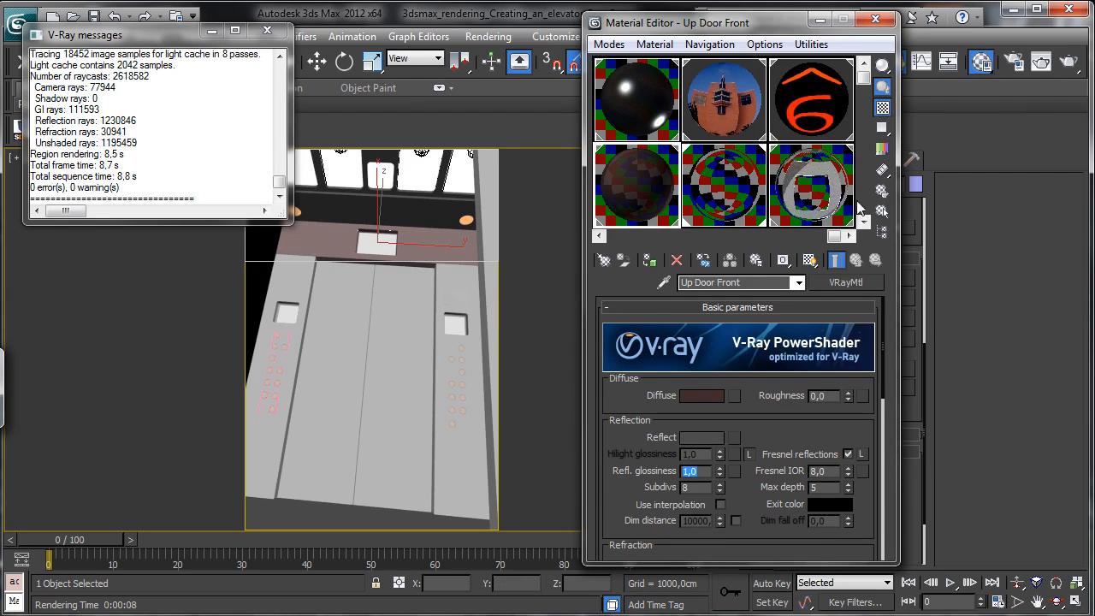
left_click(1065, 62)
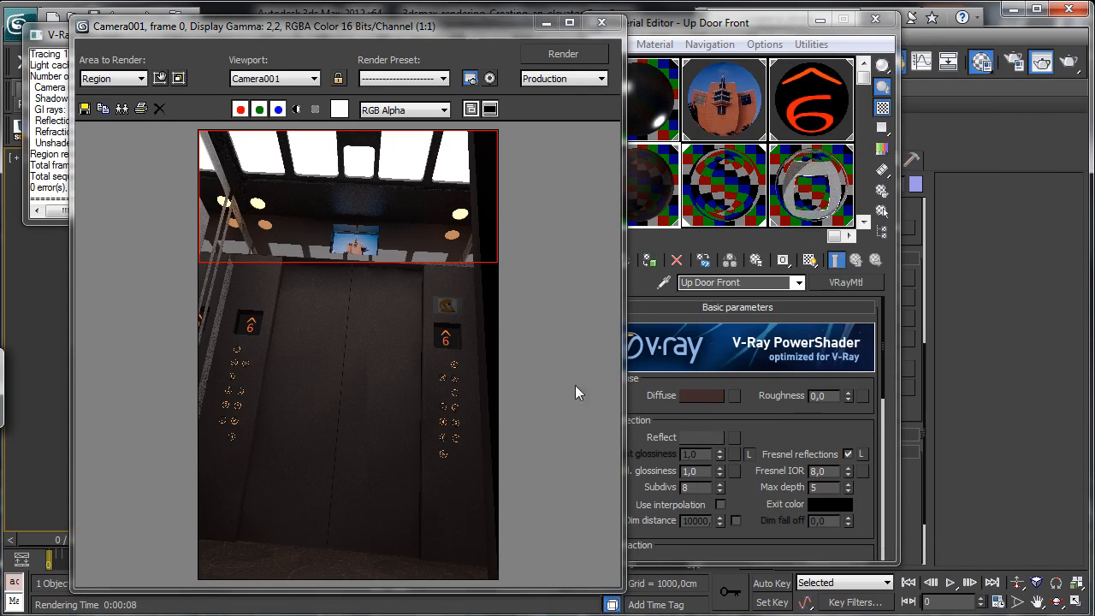
Step: Copy the Noise map Map #8 from its sample slot in the material editor
left_click_drag(682, 136, 671, 195)
left_click(671, 195)
right_click(824, 281)
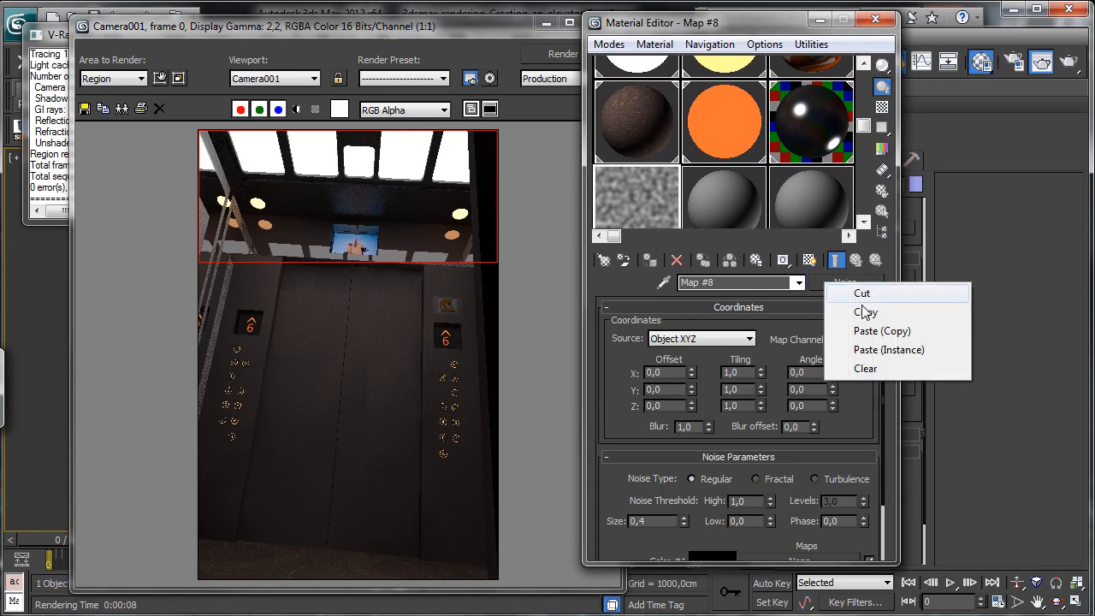
left_click(860, 311)
Step: Return to the Up Door Front material and paste the copied Noise map as its bump map
left_click_drag(764, 166, 581, 234)
left_click(700, 202)
left_click_drag(664, 146, 676, 147)
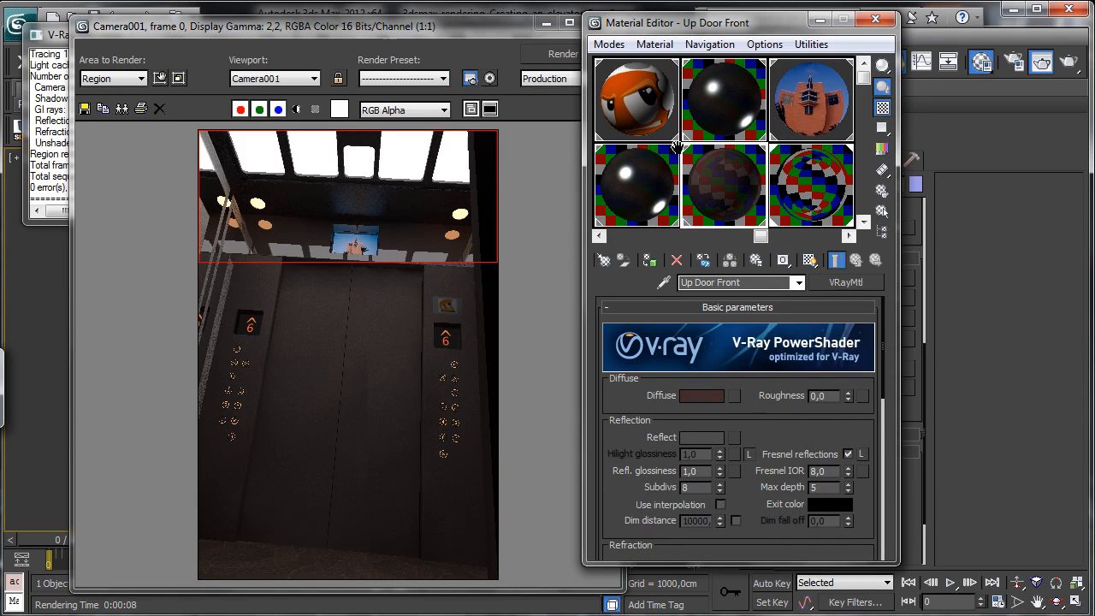
scroll(769, 414, "down", 5)
scroll(768, 381, "down", 3)
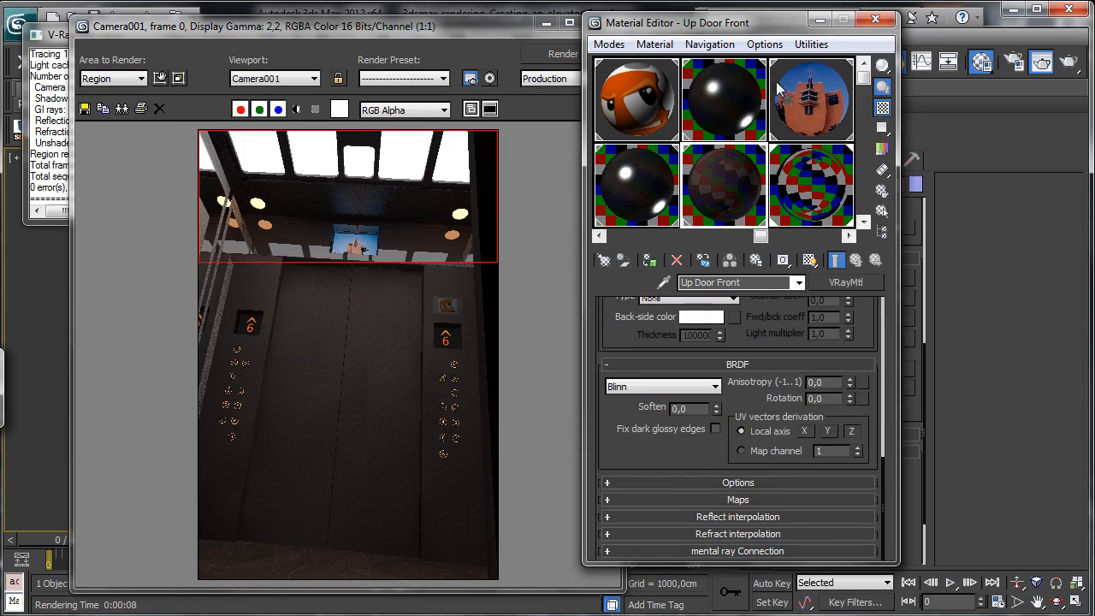
left_click(744, 499)
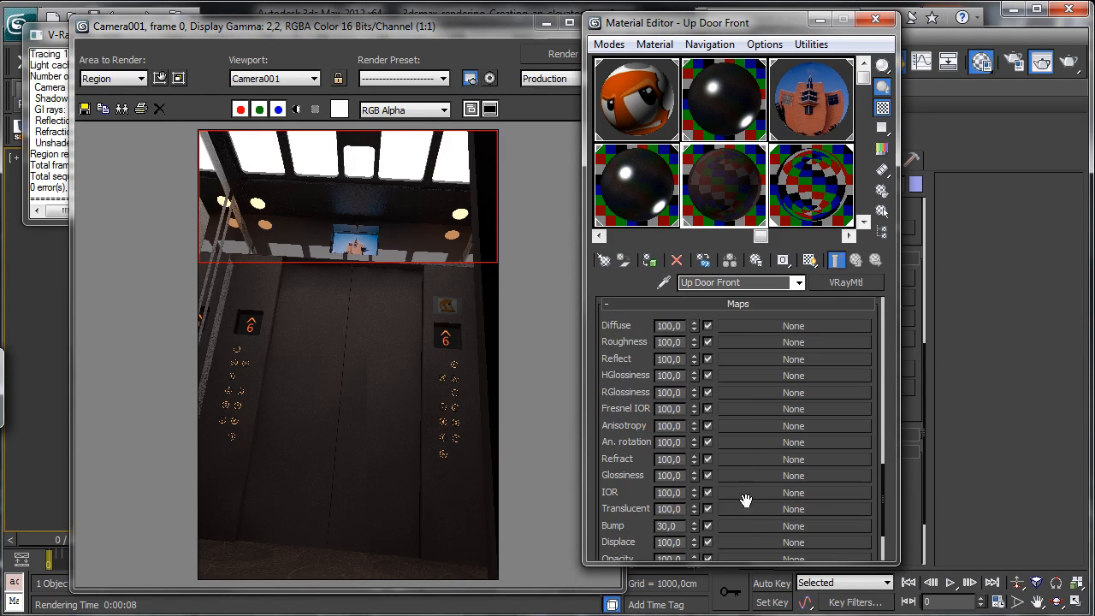
right_click(739, 525)
left_click(763, 536)
Step: Set the Up Door Front material's bump amount to 3 and render the region
type("3")
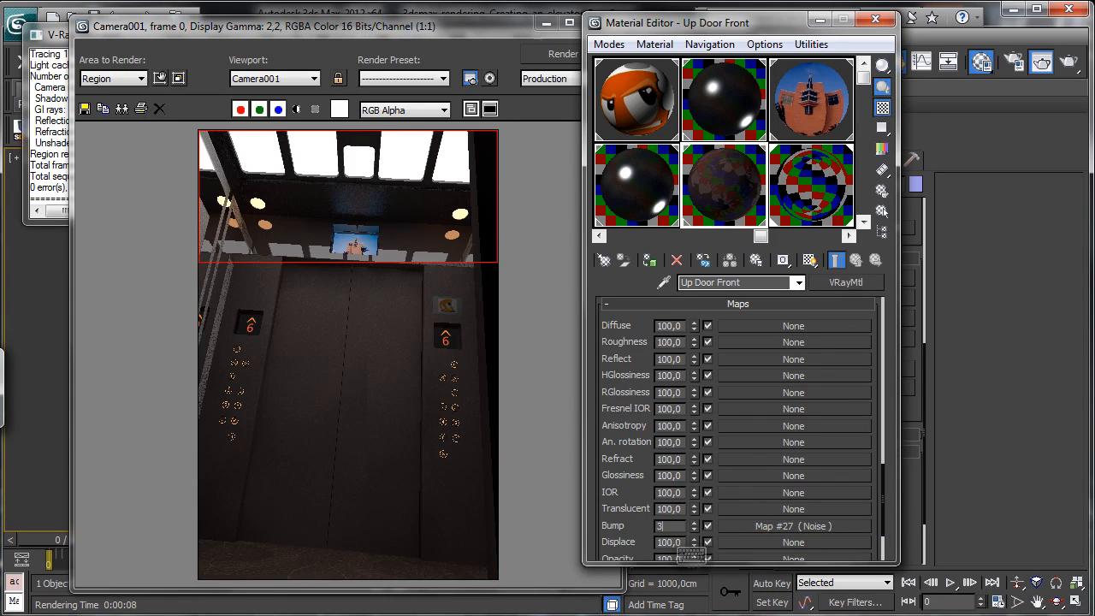
key("Return")
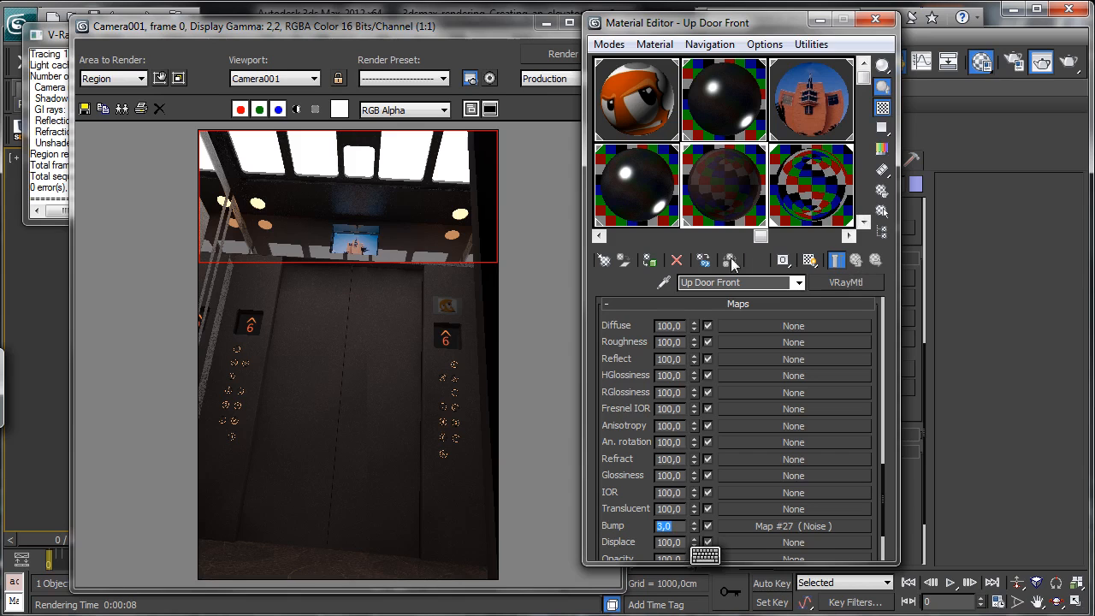
left_click(556, 54)
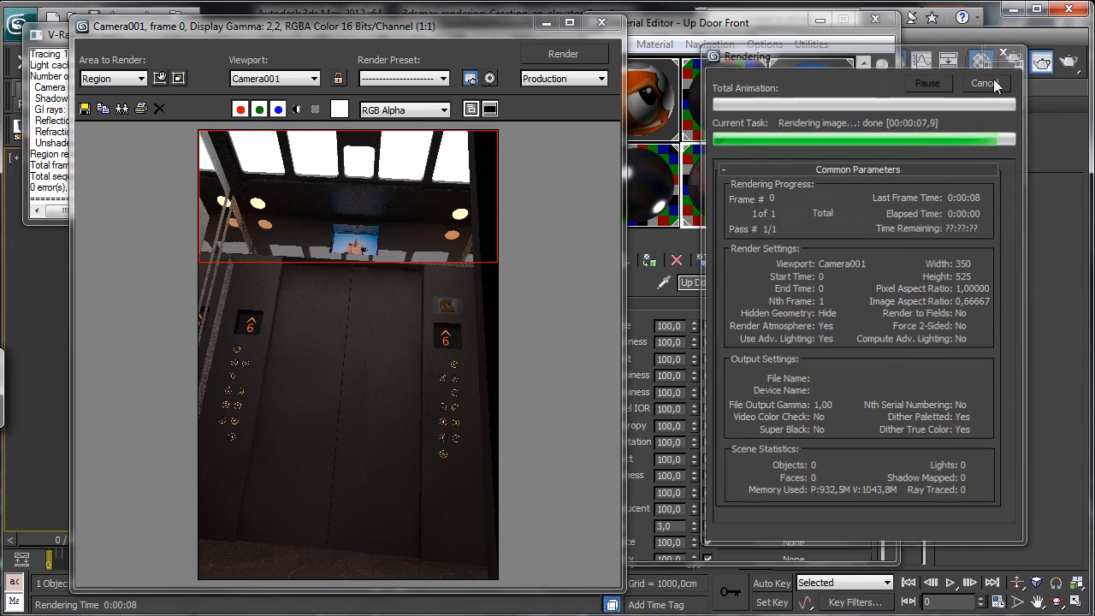
Step: Set the Up Door Front material's reflection glossiness to 0,85 and its reflection subdivs to 16
left_click(833, 312)
scroll(795, 385, "up", 10)
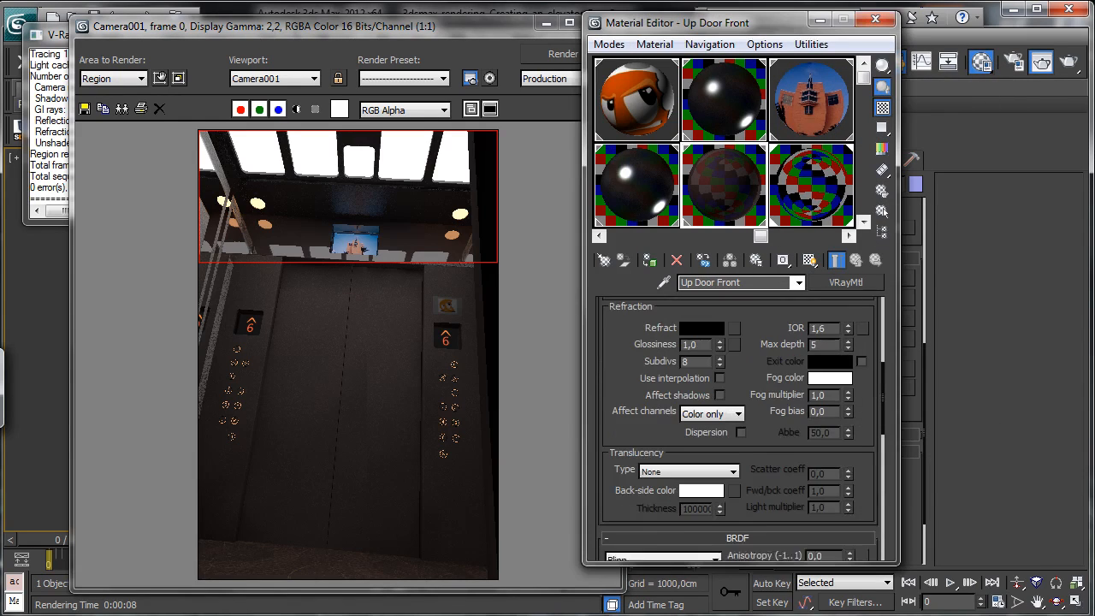
scroll(761, 445, "down", 1)
left_click_drag(760, 445, 758, 461)
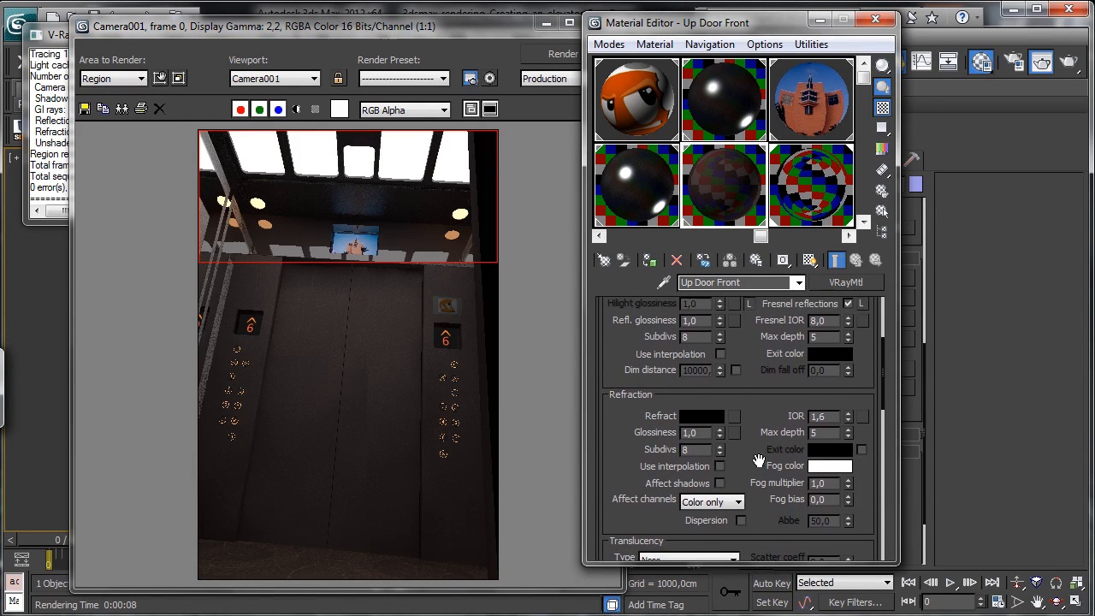
left_click_drag(748, 401, 743, 508)
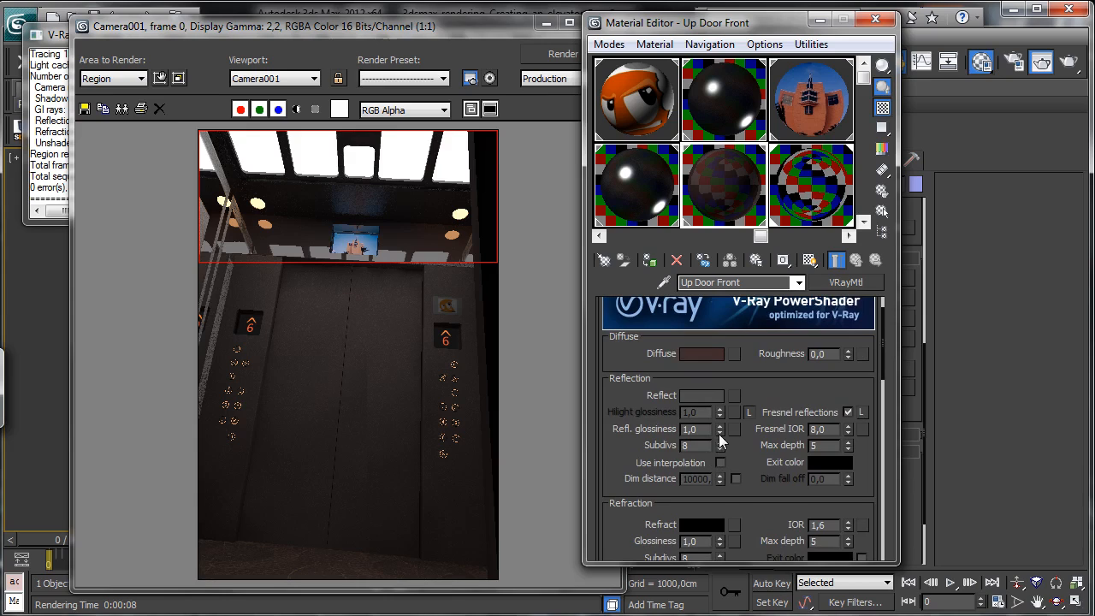
double_click(697, 429)
type("0,85")
key("Return")
key("Tab")
Step: Extend the render region slightly downward past the upper door front and render it
left_click(162, 79)
left_click_drag(348, 263, 349, 287)
left_click(160, 77)
left_click(604, 53)
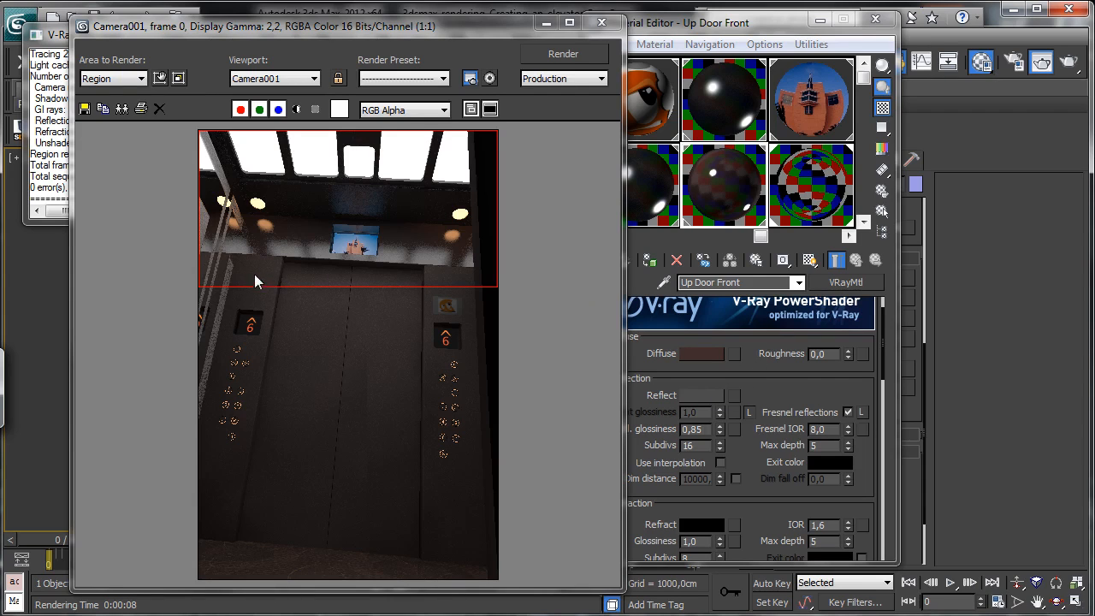
Step: Open the Door material, then move and enlarge the render region to cover the elevator doors and button panels
left_click_drag(680, 127, 851, 128)
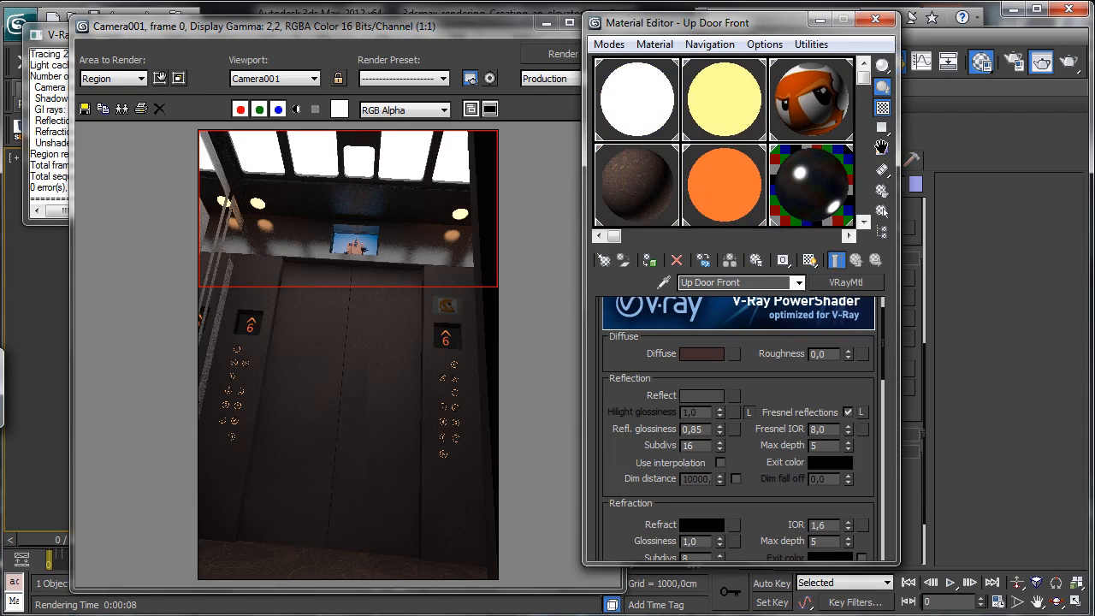
left_click(630, 181)
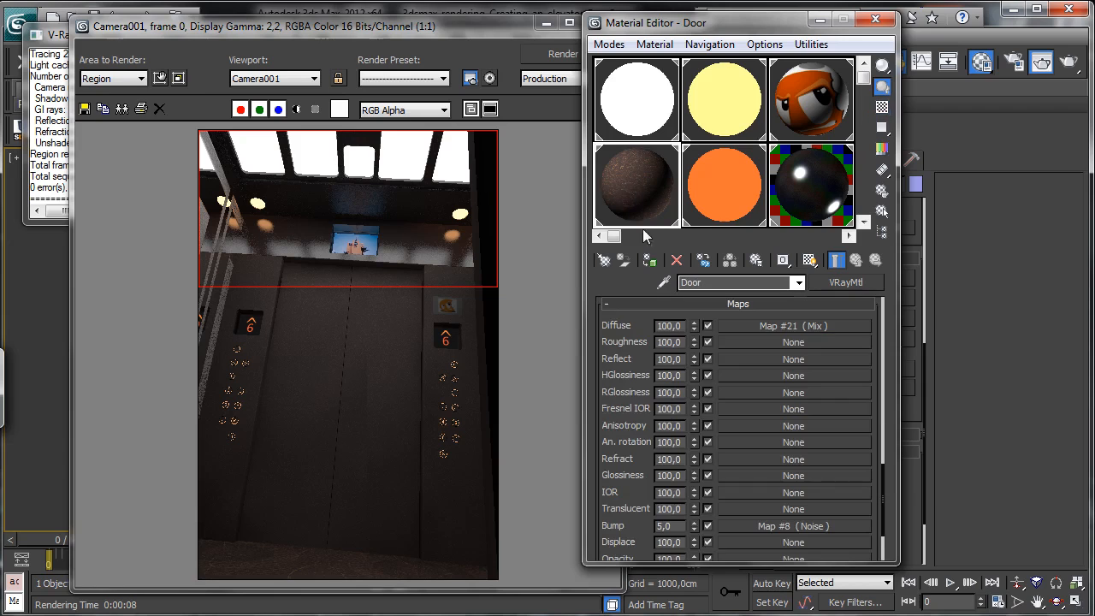
double_click(490, 30)
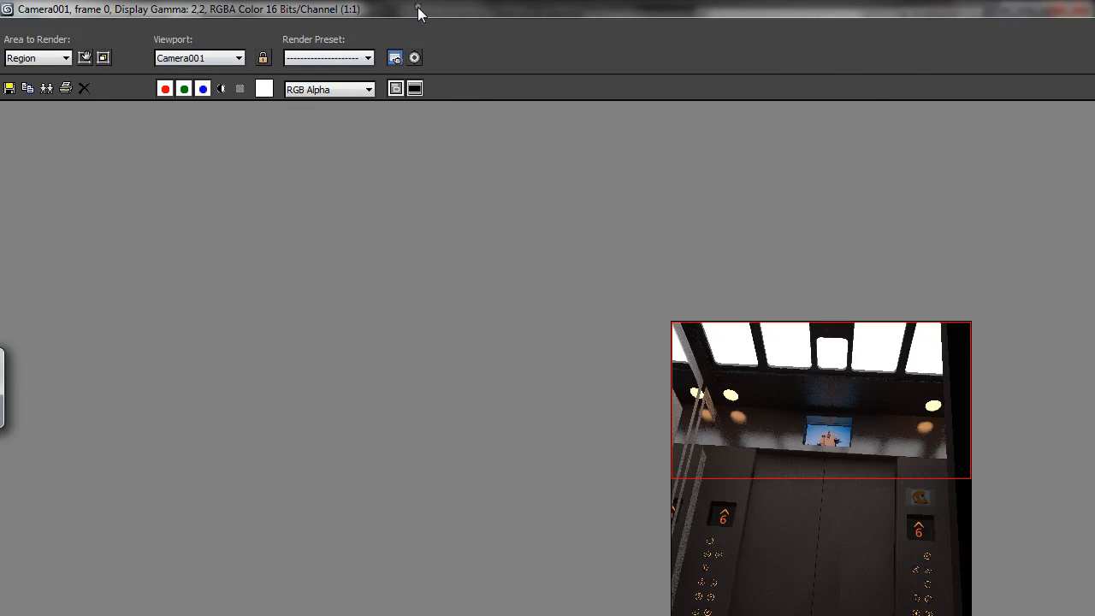
double_click(418, 12)
left_click(160, 78)
left_click_drag(334, 237, 324, 338)
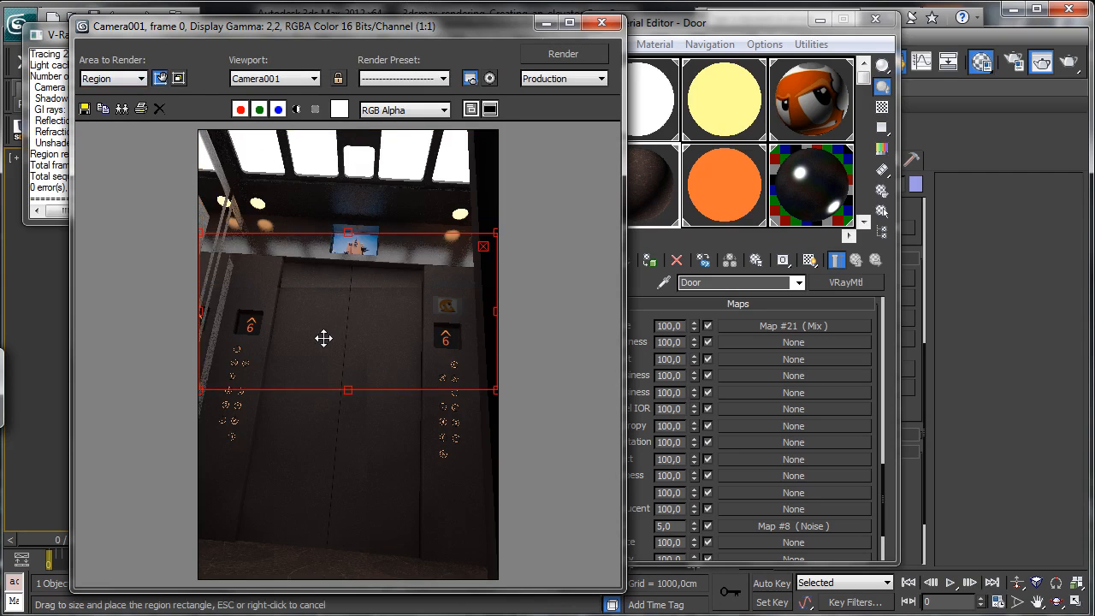
left_click_drag(348, 391, 347, 477)
left_click(160, 78)
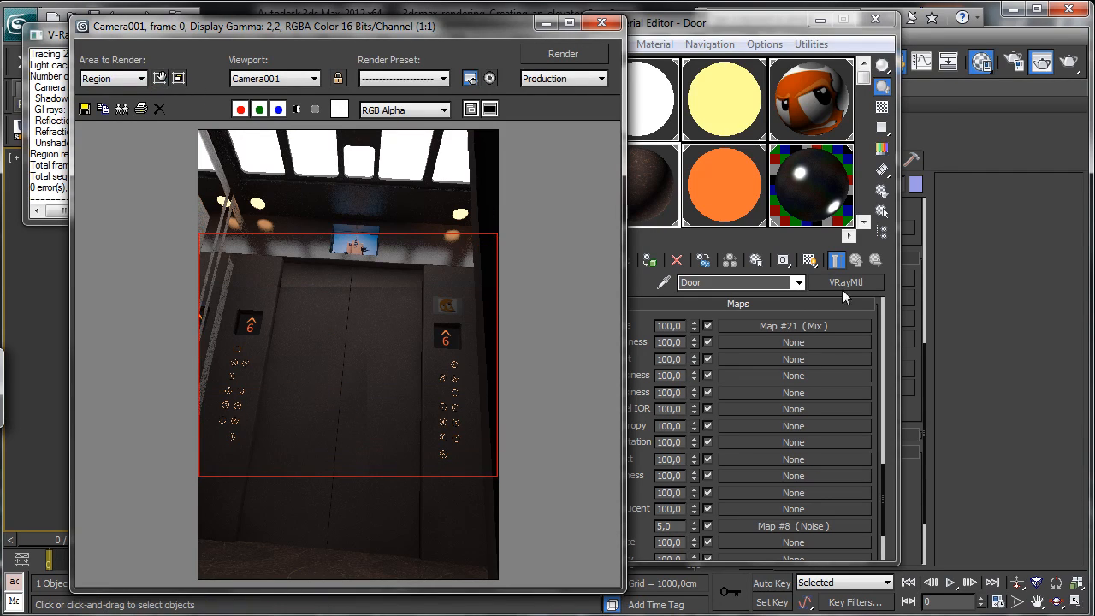
Step: Move the rendered frame window aside so that it no longer covers the material editor
double_click(475, 39)
double_click(480, 39)
left_click_drag(500, 31, 462, 36)
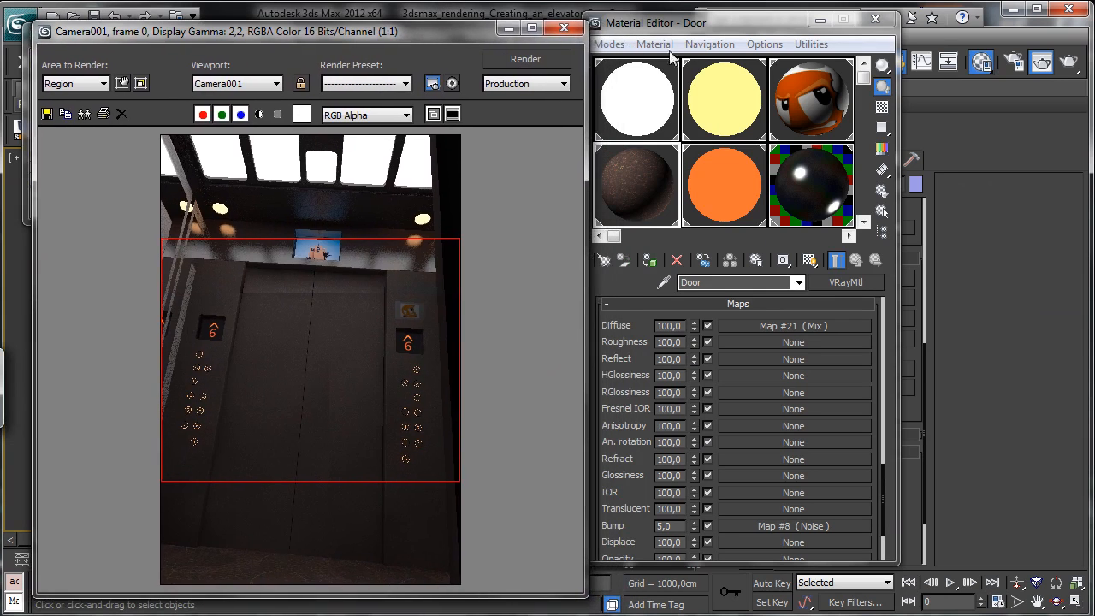
Step: Set the Door material's reflection color to a neutral gray with value 93
left_click(733, 27)
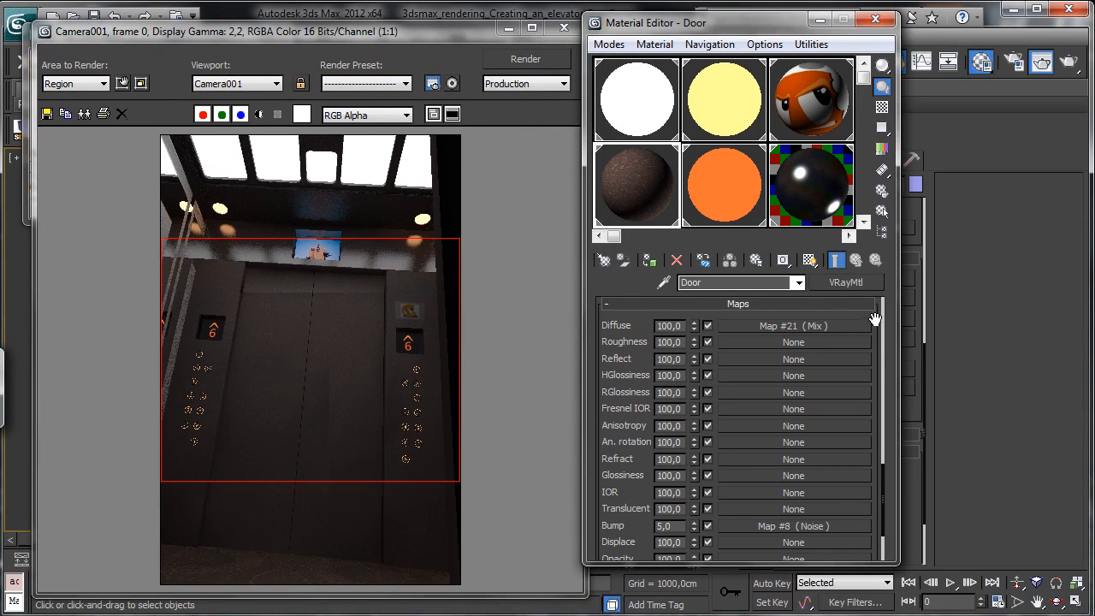
scroll(874, 318, "up", 5)
left_click_drag(761, 343, 741, 555)
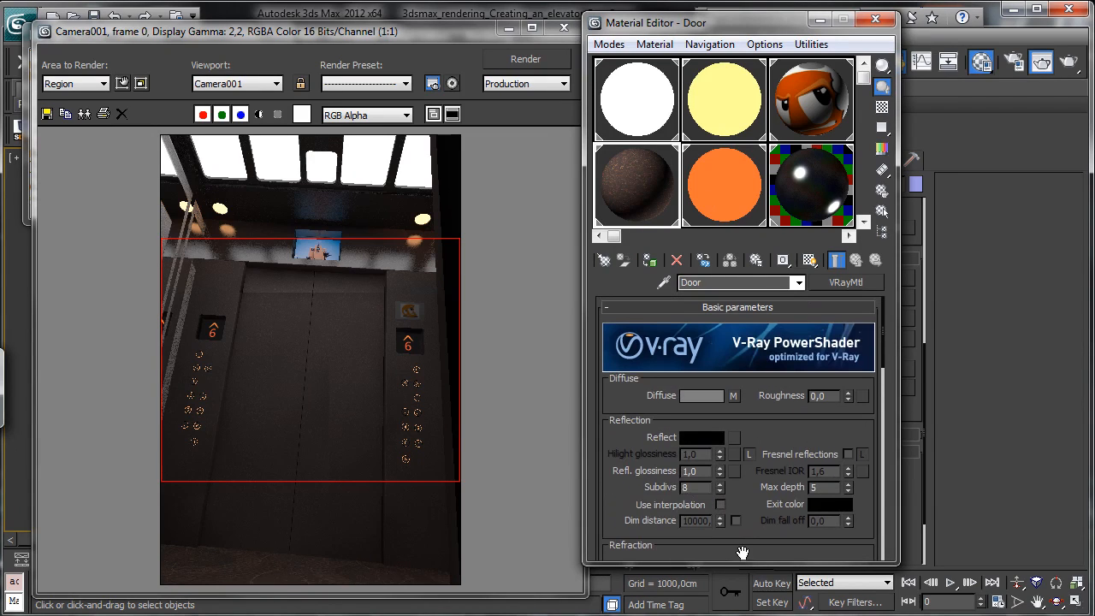
left_click(698, 437)
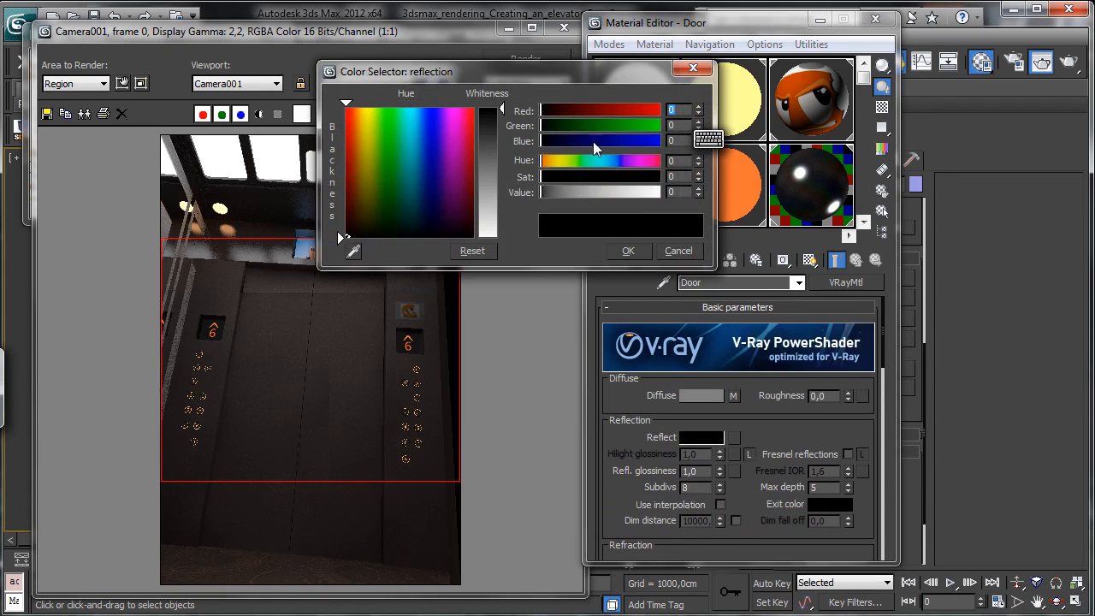
left_click_drag(572, 195, 607, 224)
left_click(628, 251)
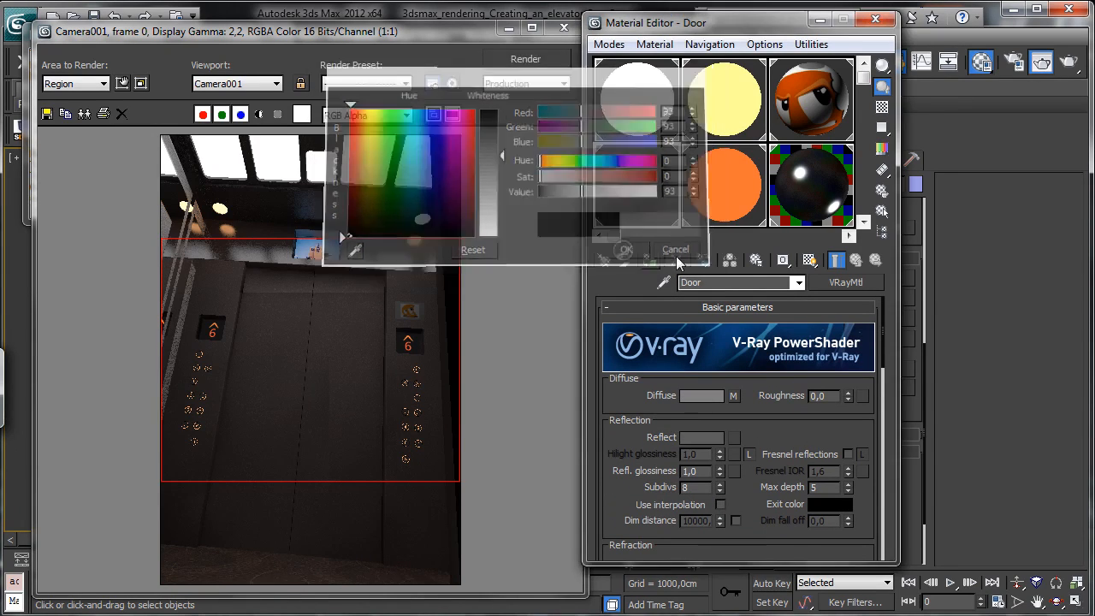
Step: Show the checkered background in the Door sample slot and run a partial test render of the region
left_click(882, 108)
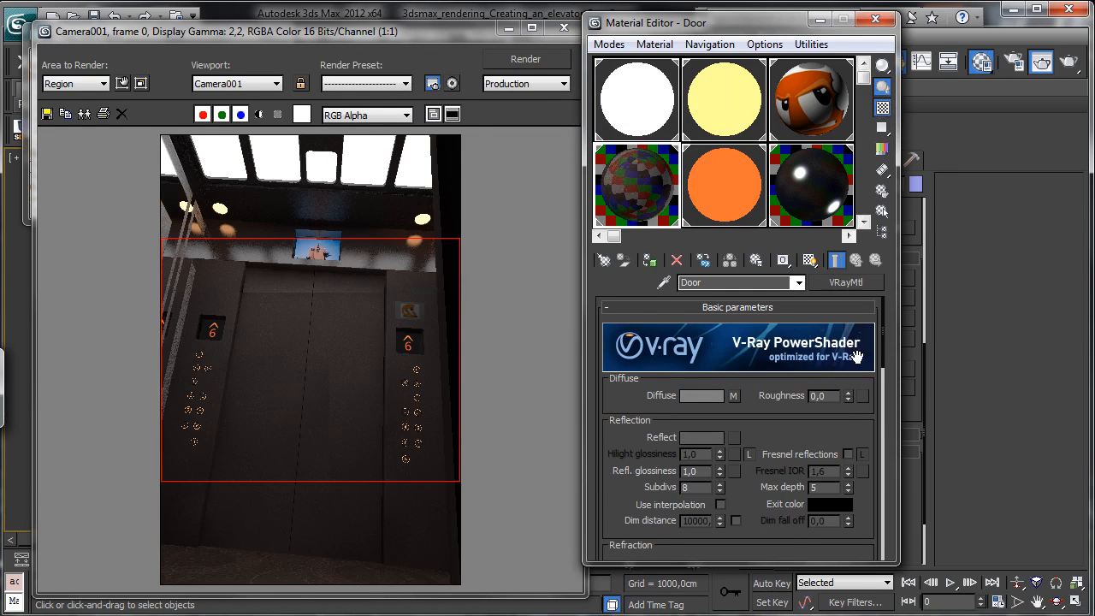
left_click(539, 60)
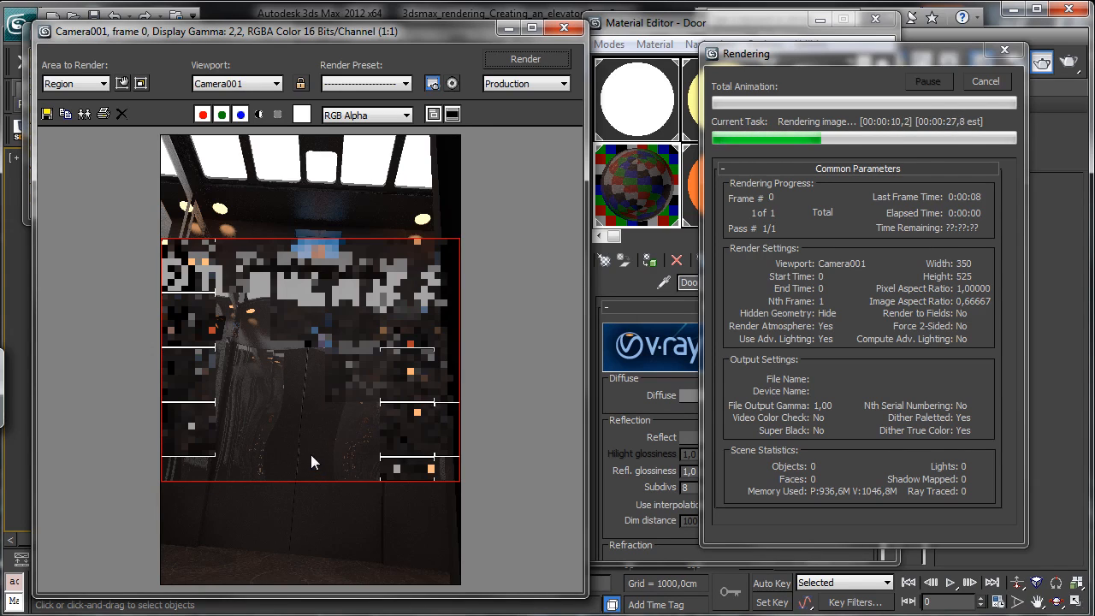
left_click(984, 81)
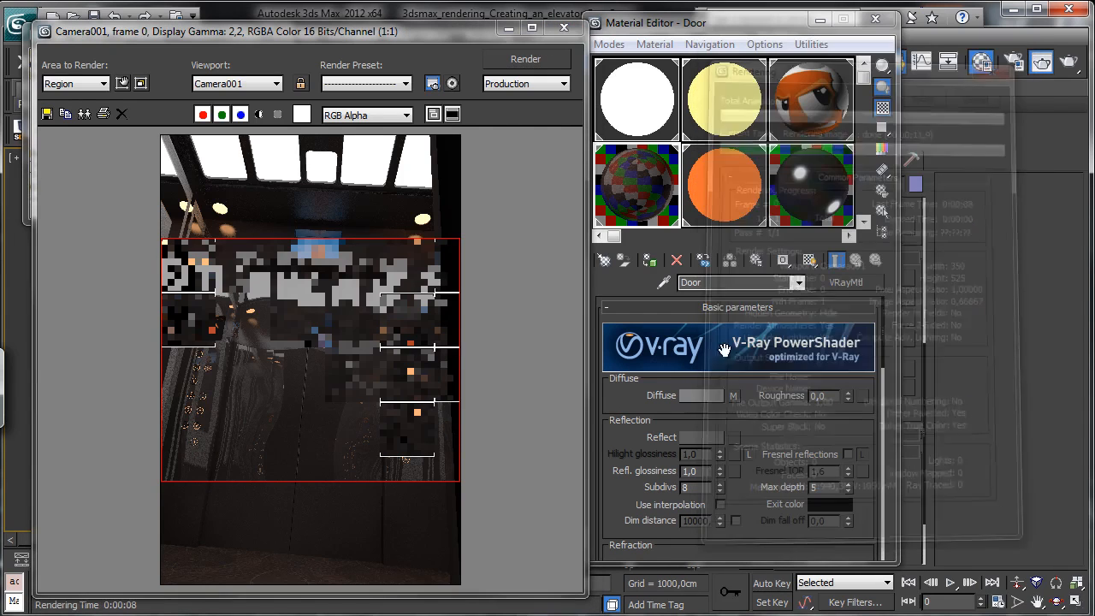
Step: Set the Door material's bump amount to 3
scroll(770, 428, "down", 10)
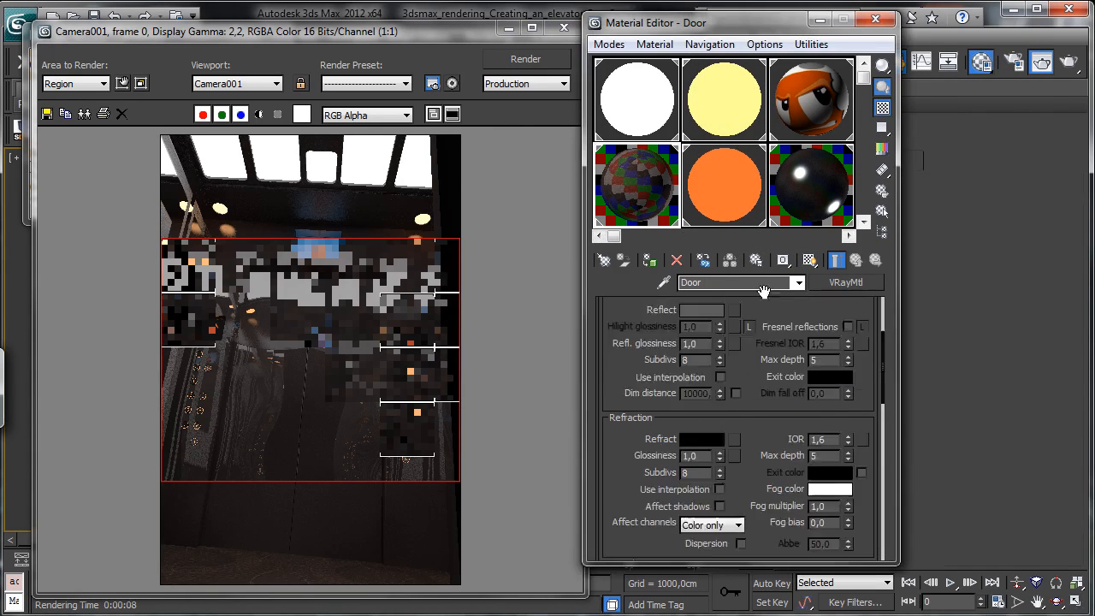
scroll(758, 367, "down", 5)
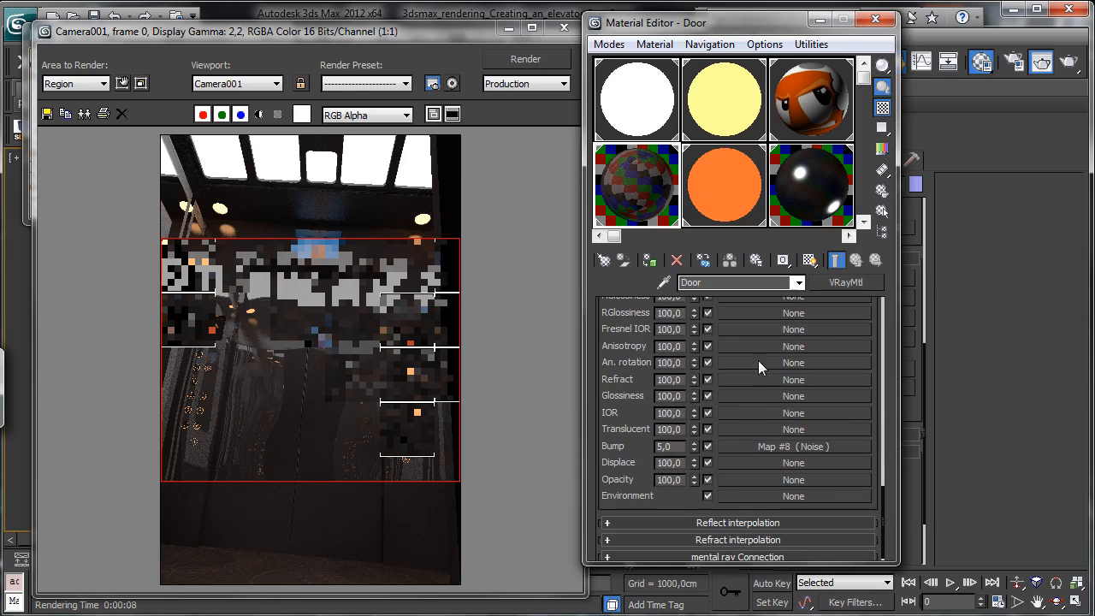
double_click(676, 445)
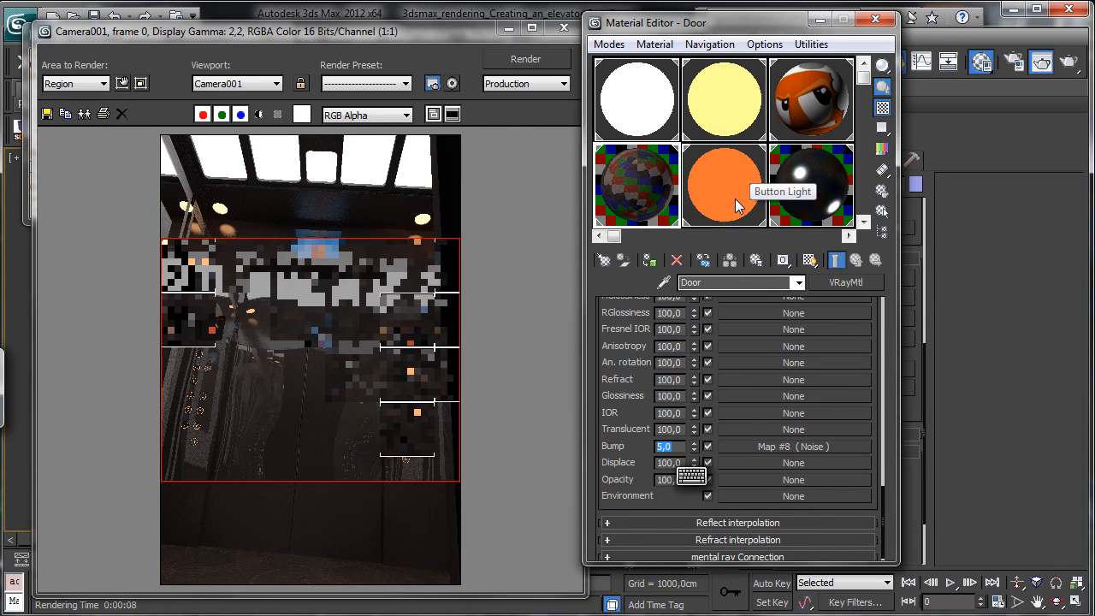
type("3")
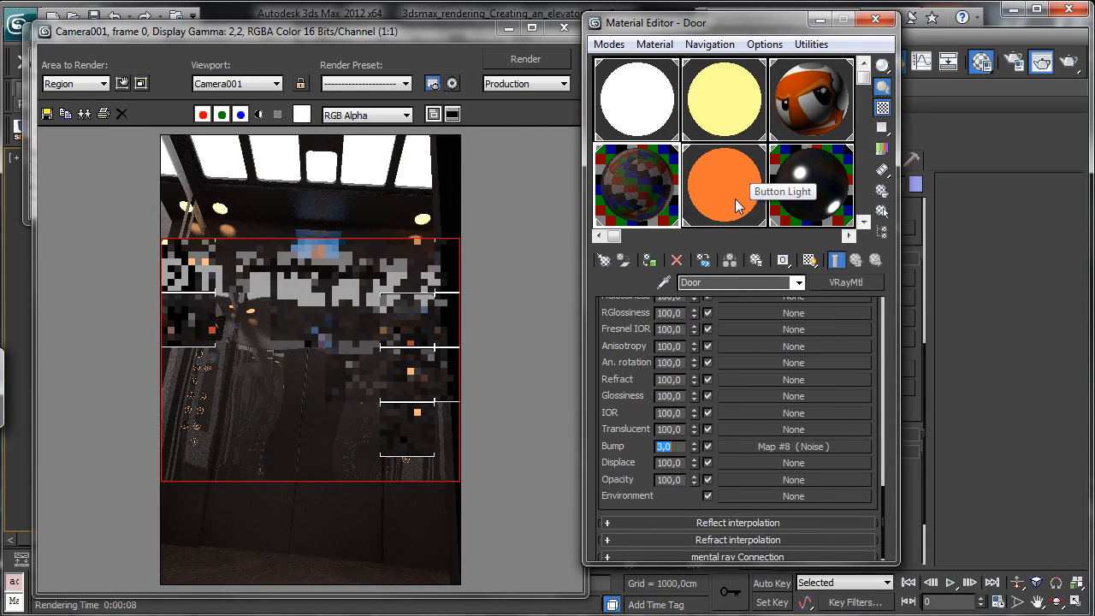
Step: Set the anisotropy of the Up Door Front material to 0,1 with Blinn as its BRDF type
scroll(702, 411, "up", 5)
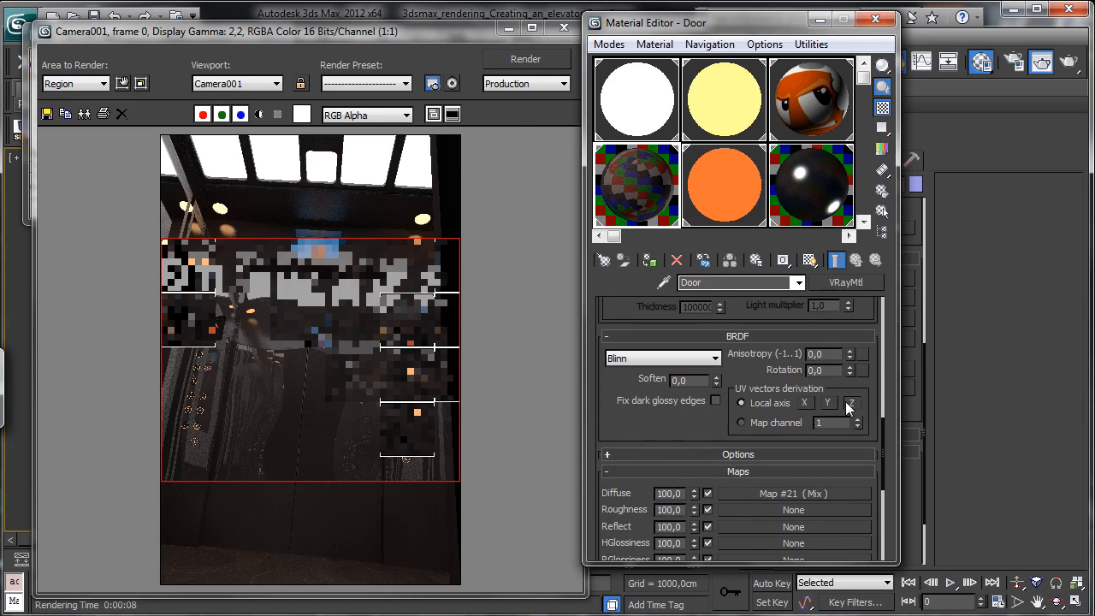
scroll(757, 163, "right", 1)
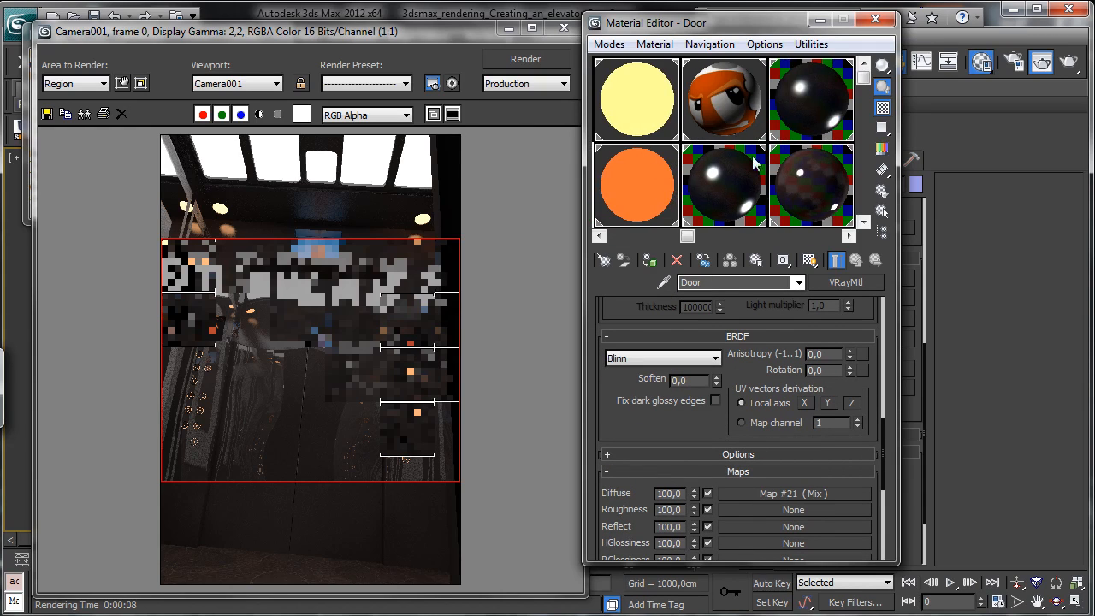
left_click(805, 184)
scroll(739, 342, "down", 5)
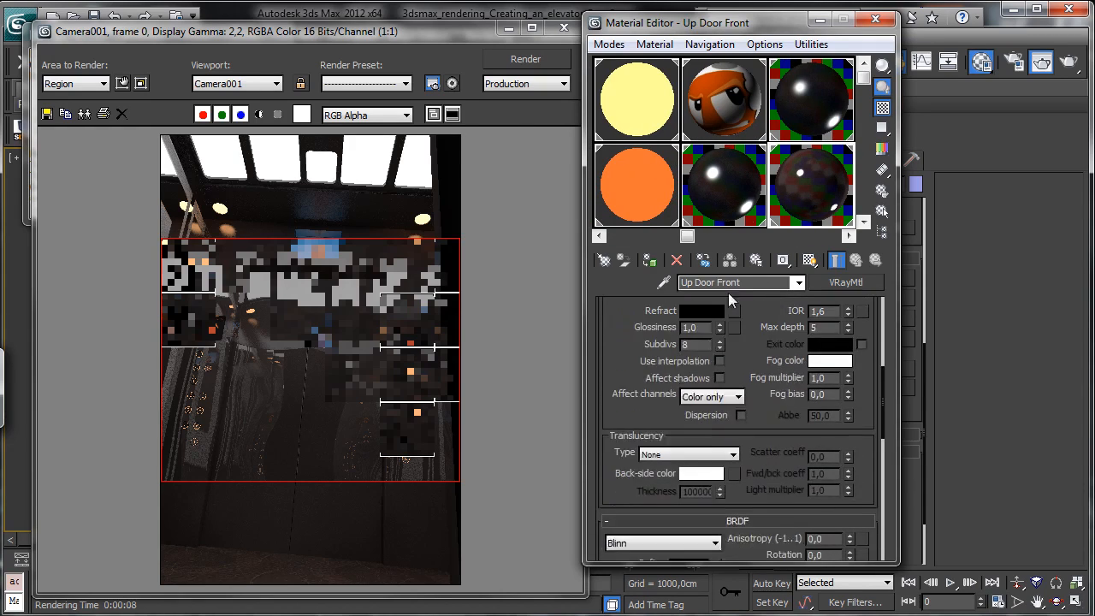
left_click_drag(735, 427, 691, 245)
left_click(668, 355)
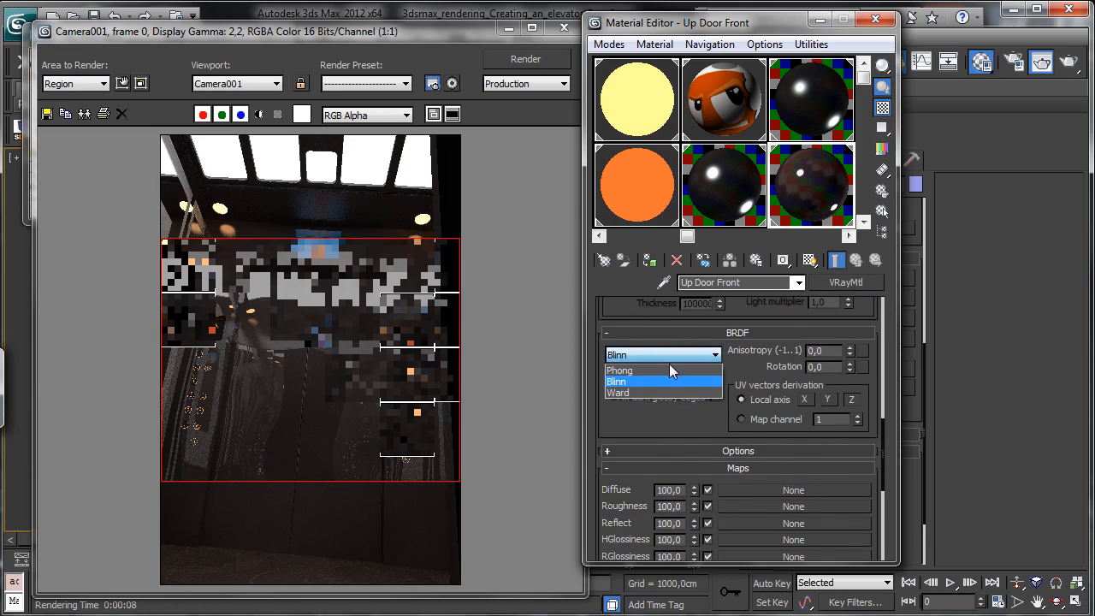
left_click(664, 381)
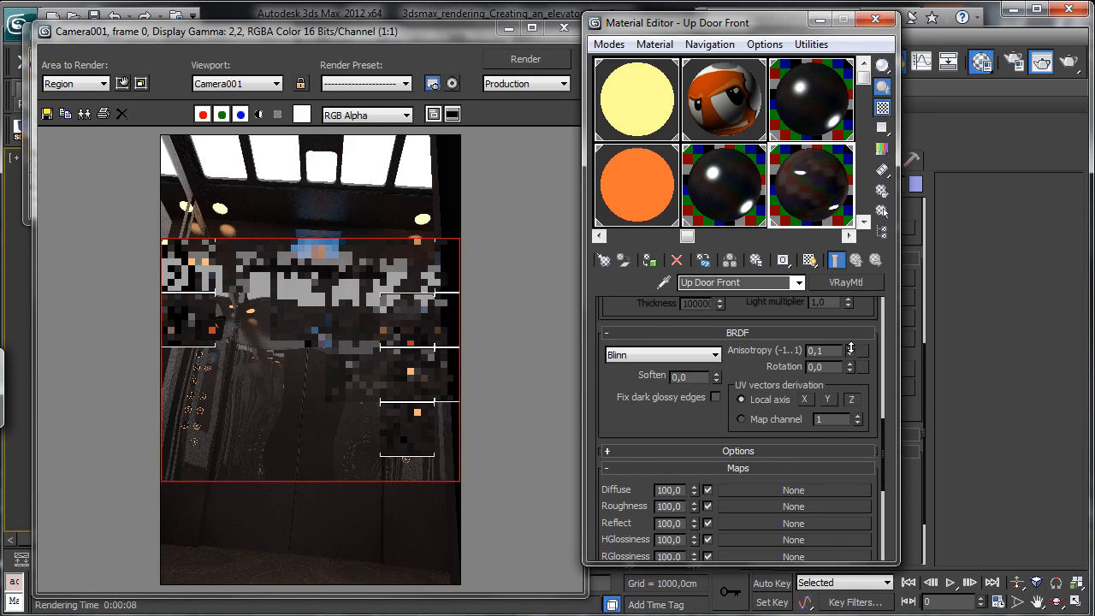
left_click_drag(849, 354, 848, 352)
Step: Return to the Door material and bring up its basic reflection parameters
middle_click_drag(681, 140, 902, 161)
left_click(669, 178)
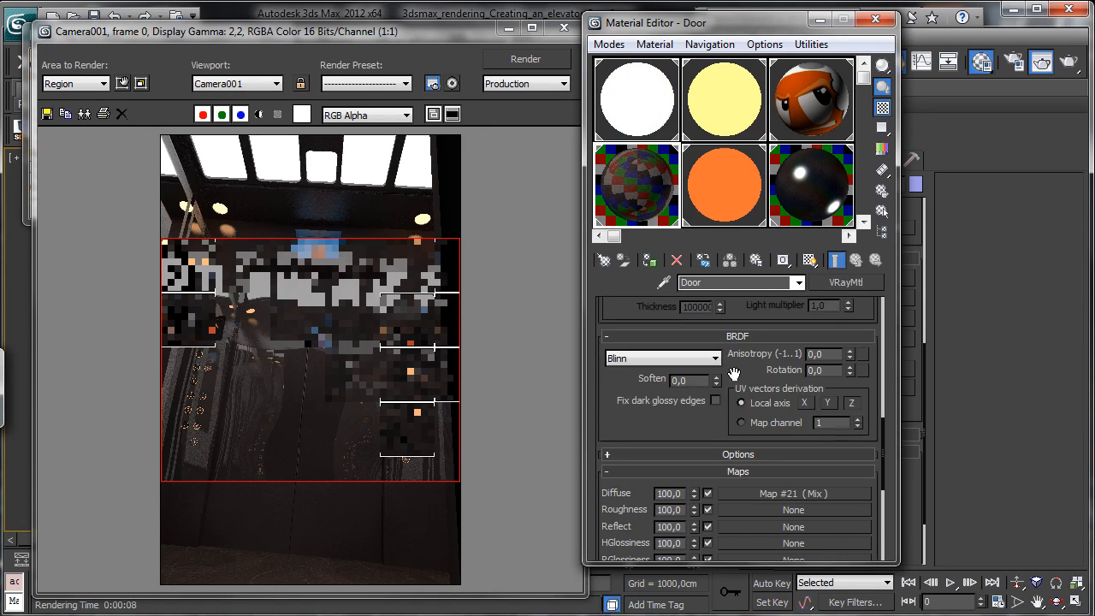
left_click_drag(734, 373, 714, 537)
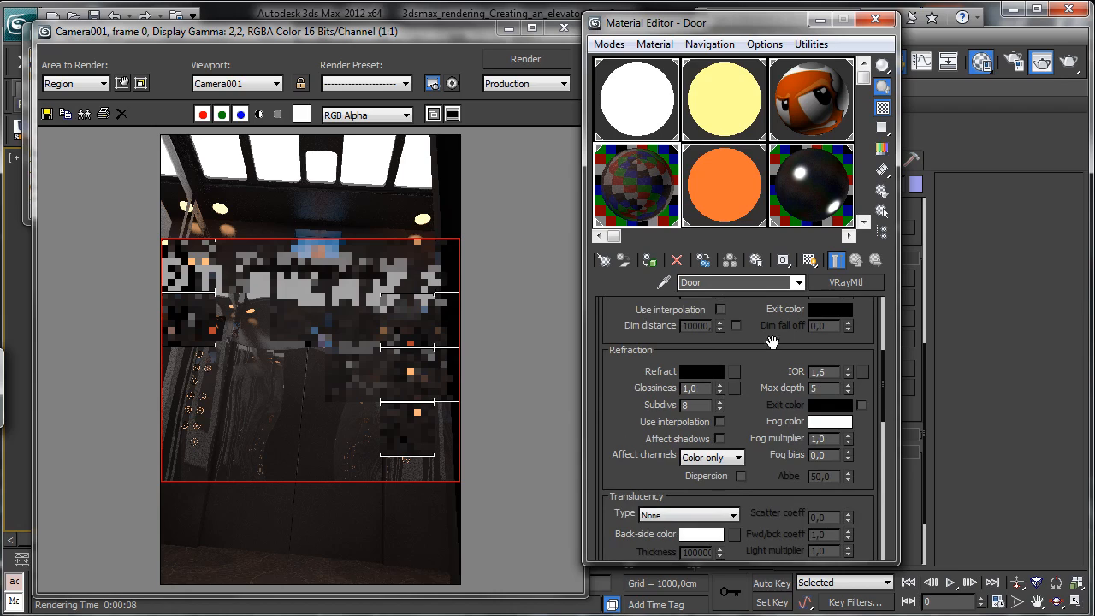
Step: Enable Fresnel reflections on the Door material with a Fresnel IOR of 10,0 and test-render the region
left_click_drag(759, 355, 752, 532)
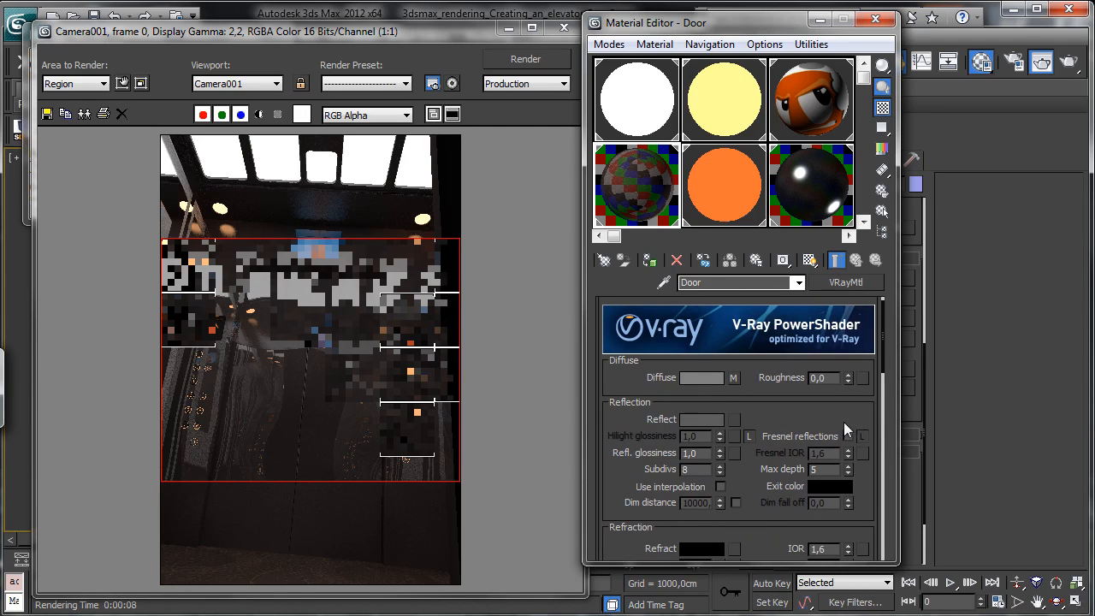
left_click(848, 437)
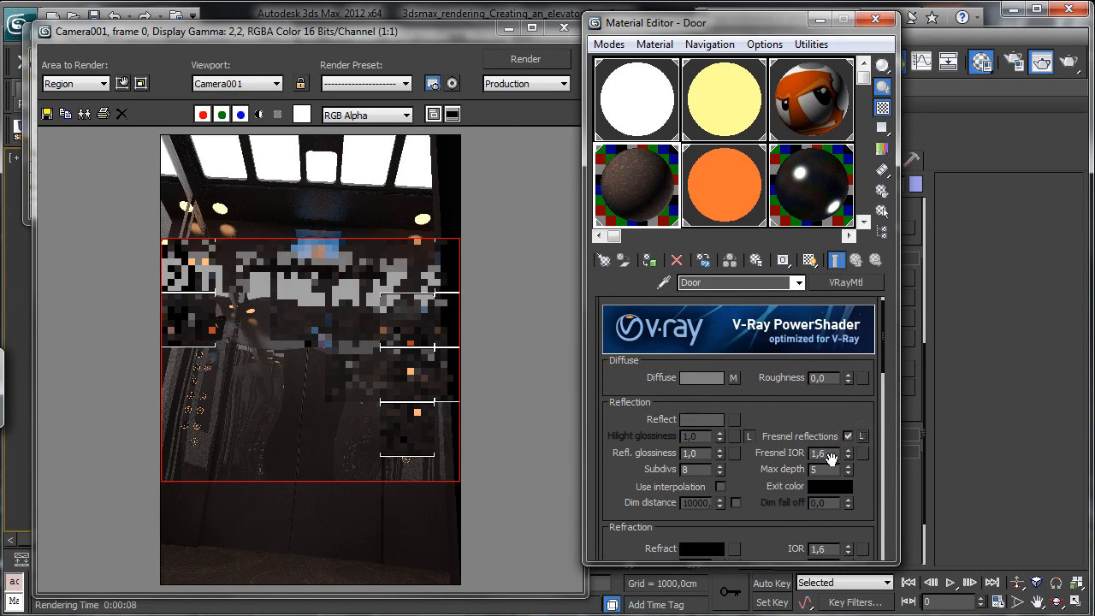
double_click(833, 455)
type("10")
key("Return")
left_click(559, 59)
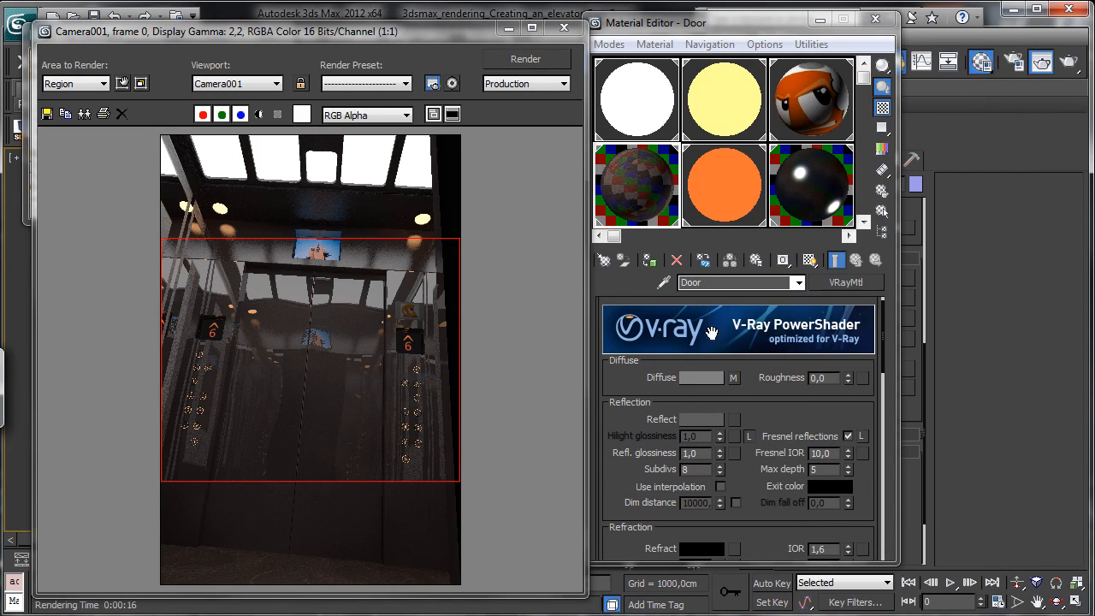
Step: Set the Door material's reflection glossiness to 0,7 and its reflection subdivs to 16
left_click_drag(739, 427, 739, 402)
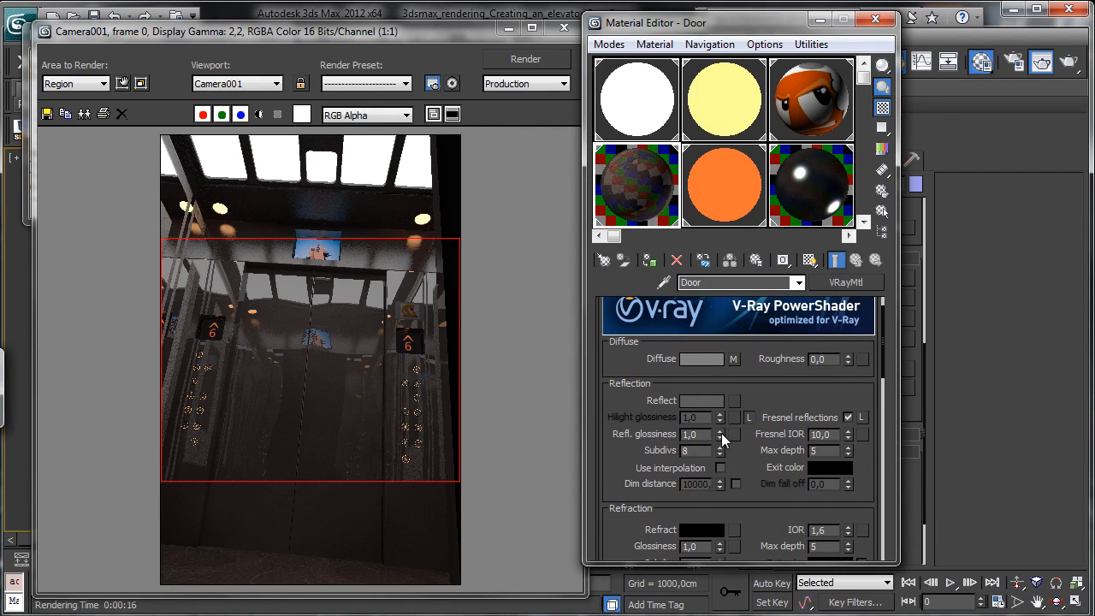
left_click_drag(719, 434, 720, 451)
key("BackSpace")
key("BackSpace")
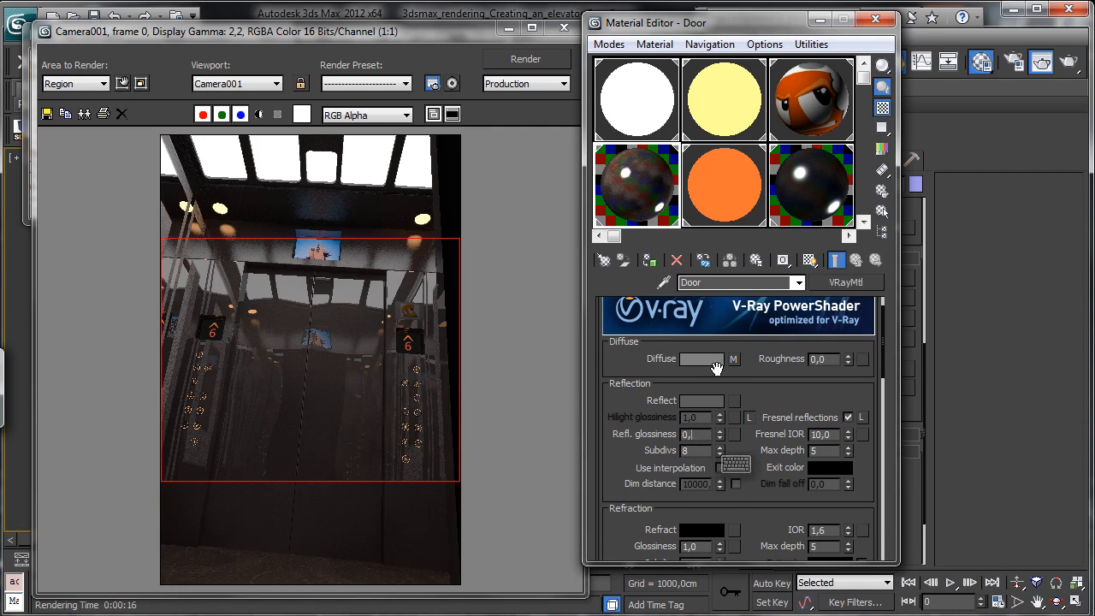
type("7")
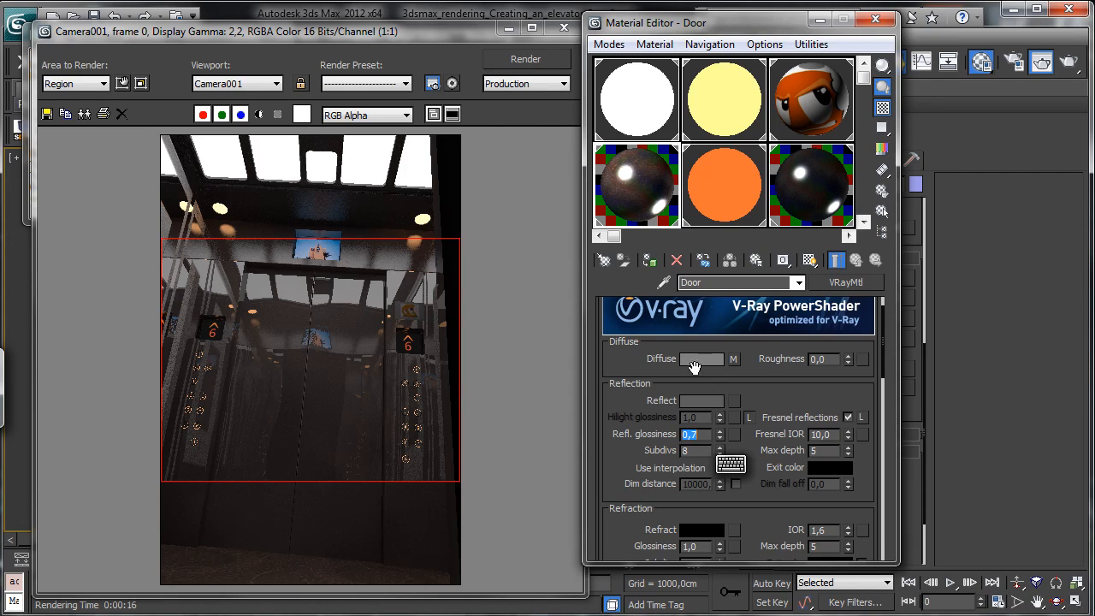
key("Tab")
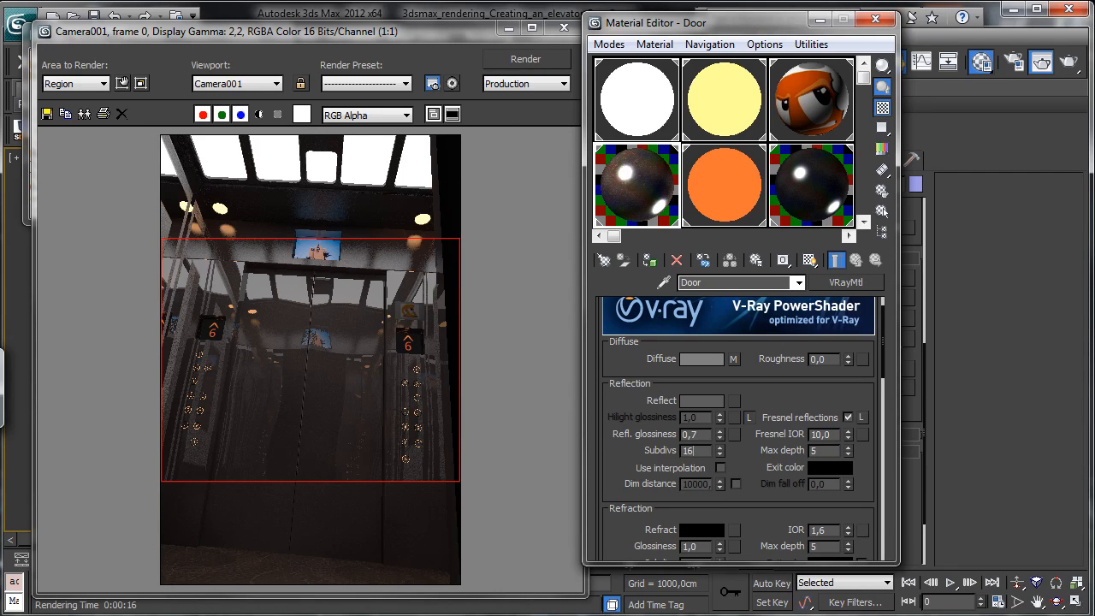
key("Return")
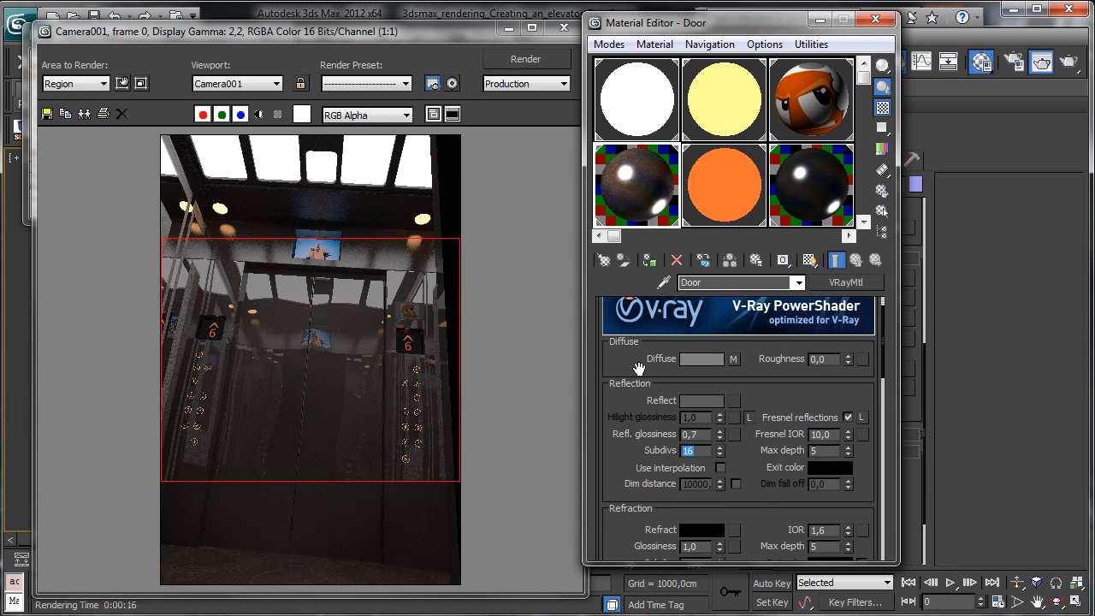
Step: Copy the Mix map assigned to the Door material's diffuse channel
right_click(734, 360)
left_click(774, 386)
mouse_move(776, 387)
left_mouse_down()
mouse_move(765, 287)
mouse_move(744, 354)
mouse_move(760, 462)
mouse_move(748, 256)
left_mouse_up()
left_click_drag(745, 417, 755, 254)
left_click_drag(714, 481, 706, 323)
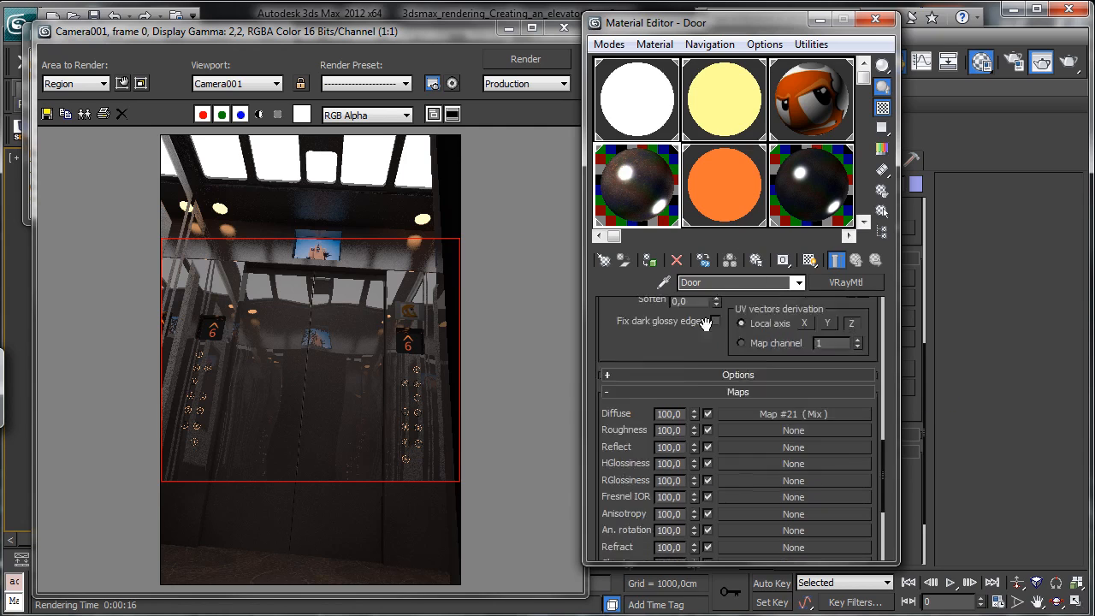
left_click_drag(708, 424, 707, 260)
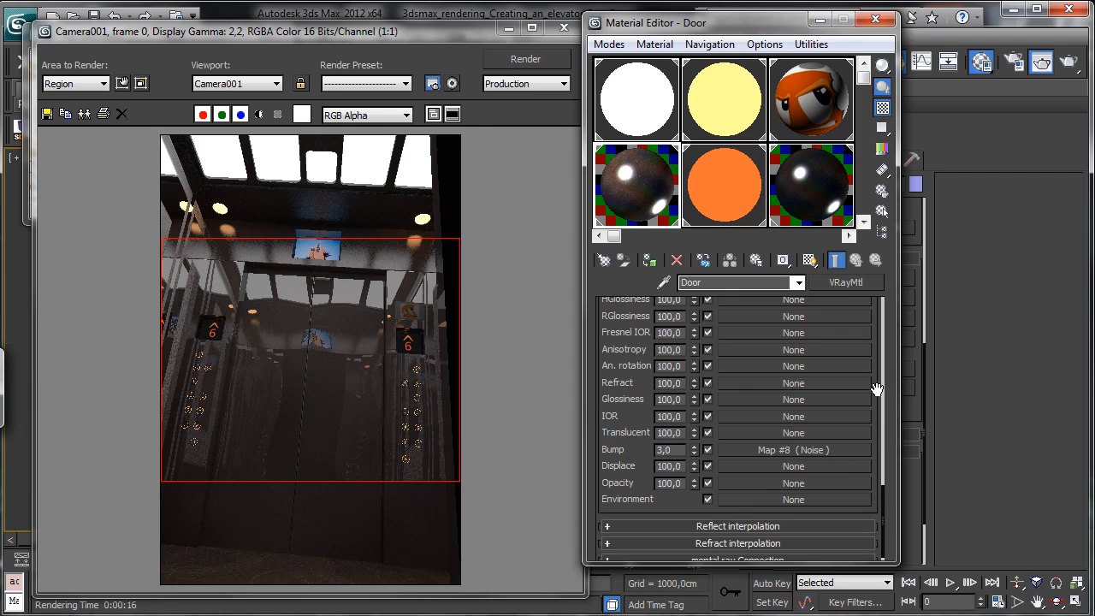
left_click_drag(877, 389, 874, 480)
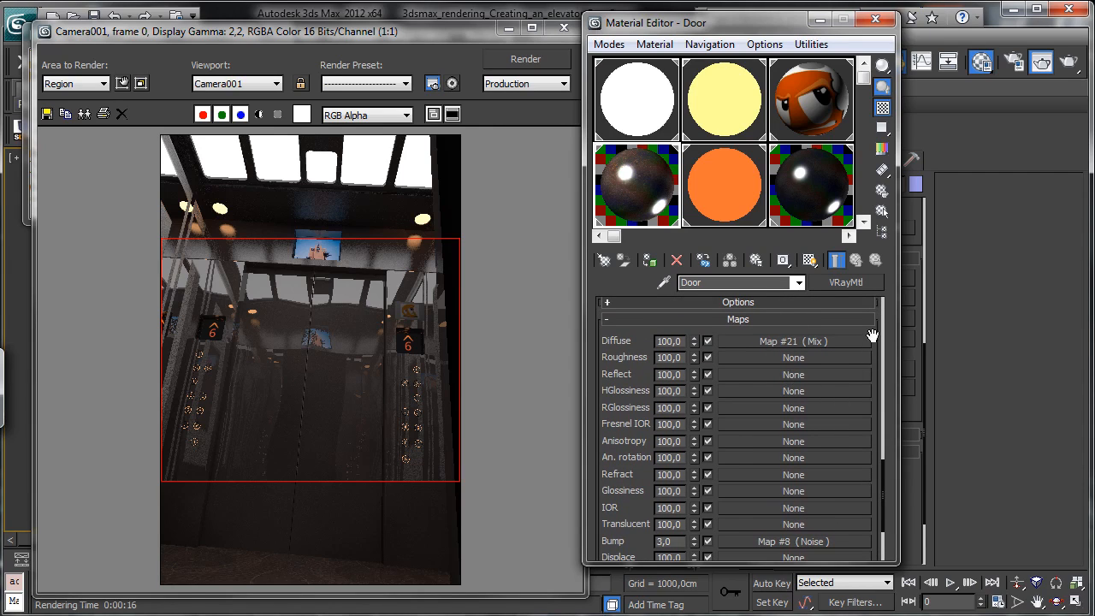
left_click_drag(874, 334, 859, 563)
left_click_drag(759, 334, 771, 599)
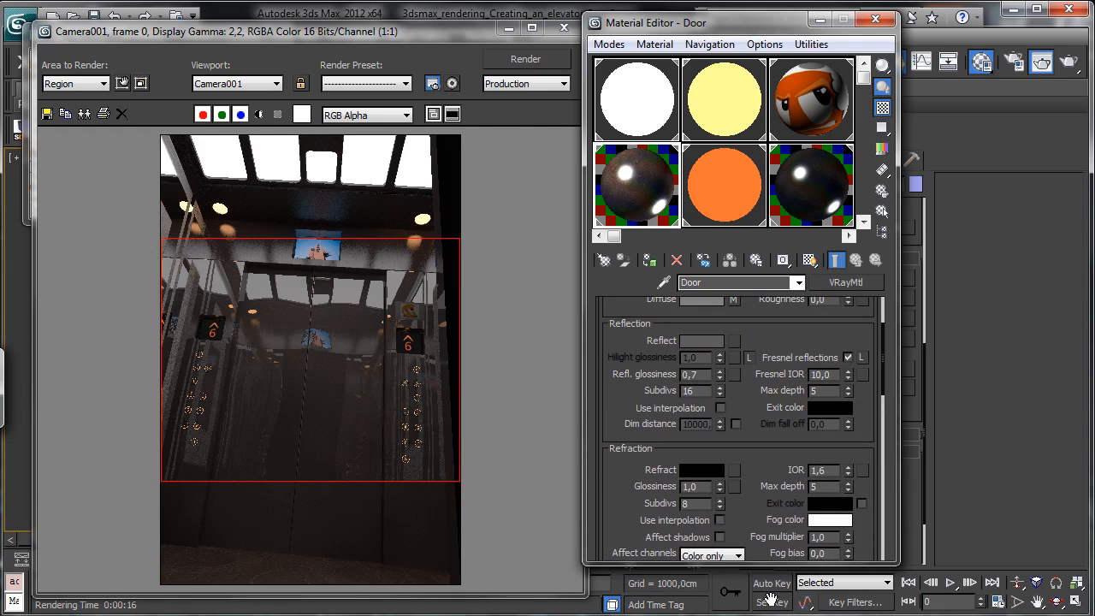
Step: Paste the Mix map as an independent copy into the Door material's Glossiness map channel and briefly test-render the region
scroll(740, 391, "down", 2)
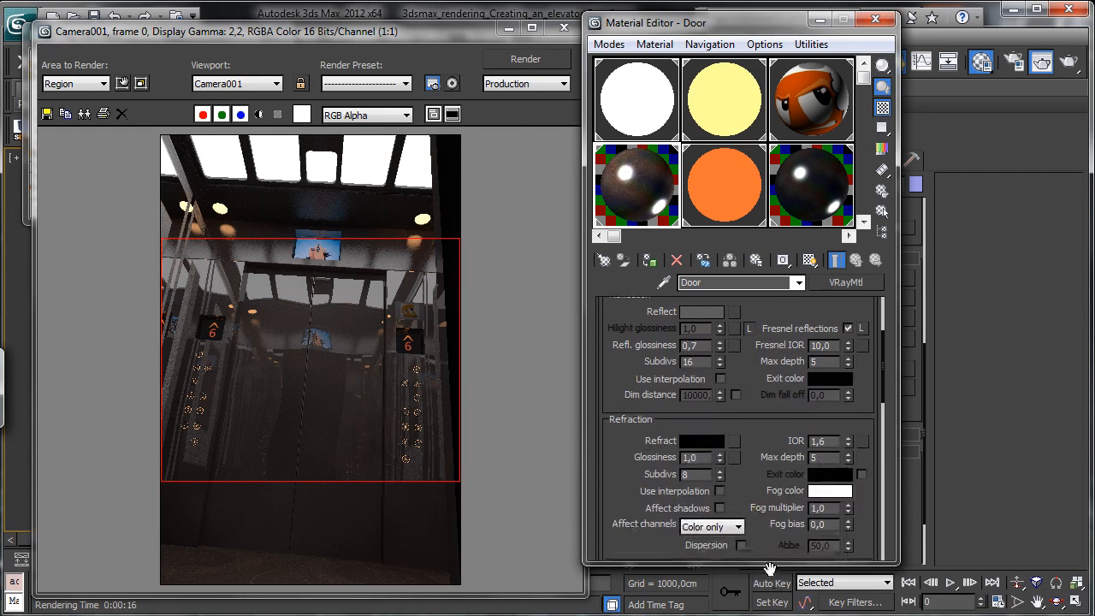
right_click(733, 328)
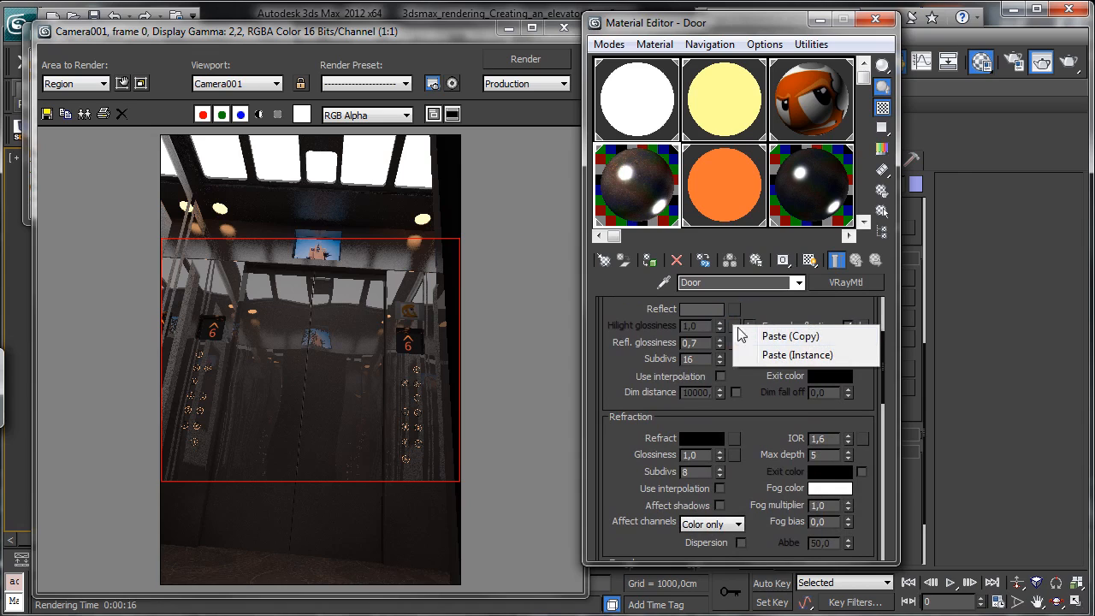
left_click(754, 336)
scroll(746, 359, "down", 3)
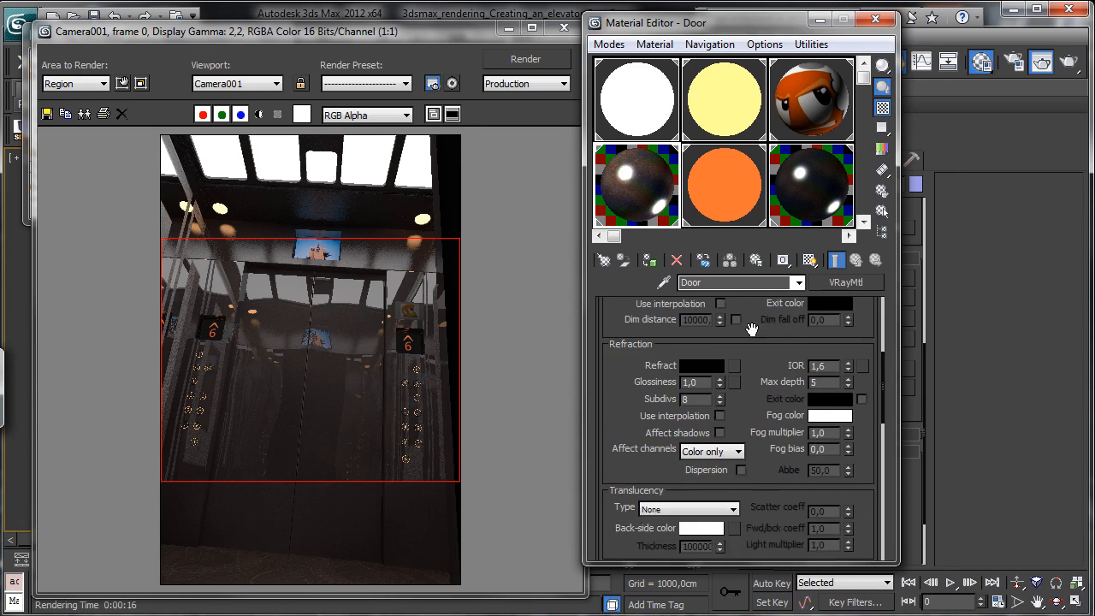
left_click_drag(753, 466, 756, 272)
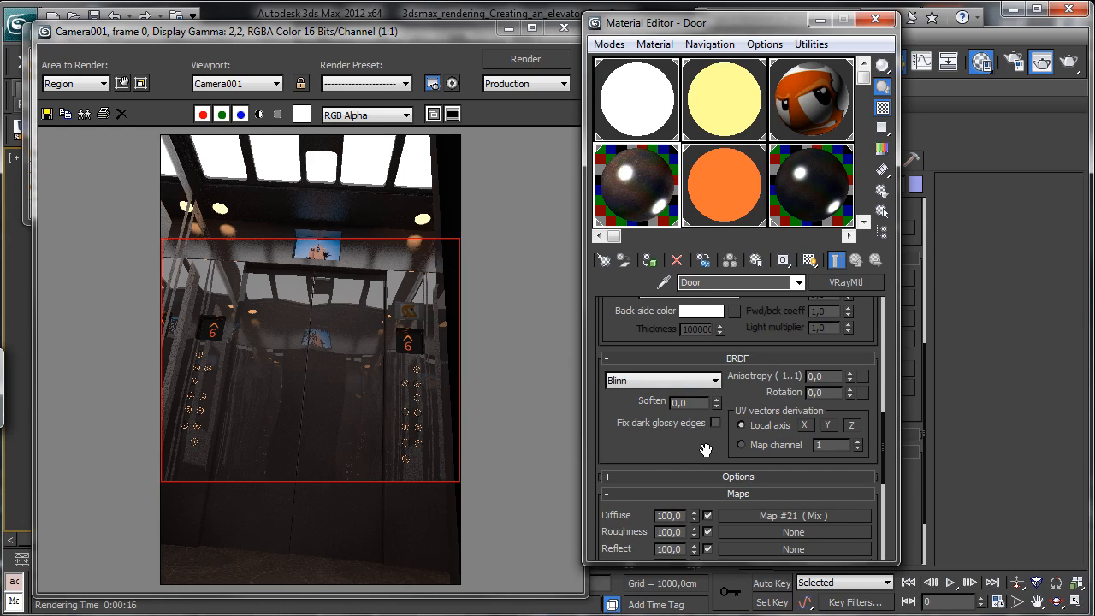
scroll(709, 454, "down", 3)
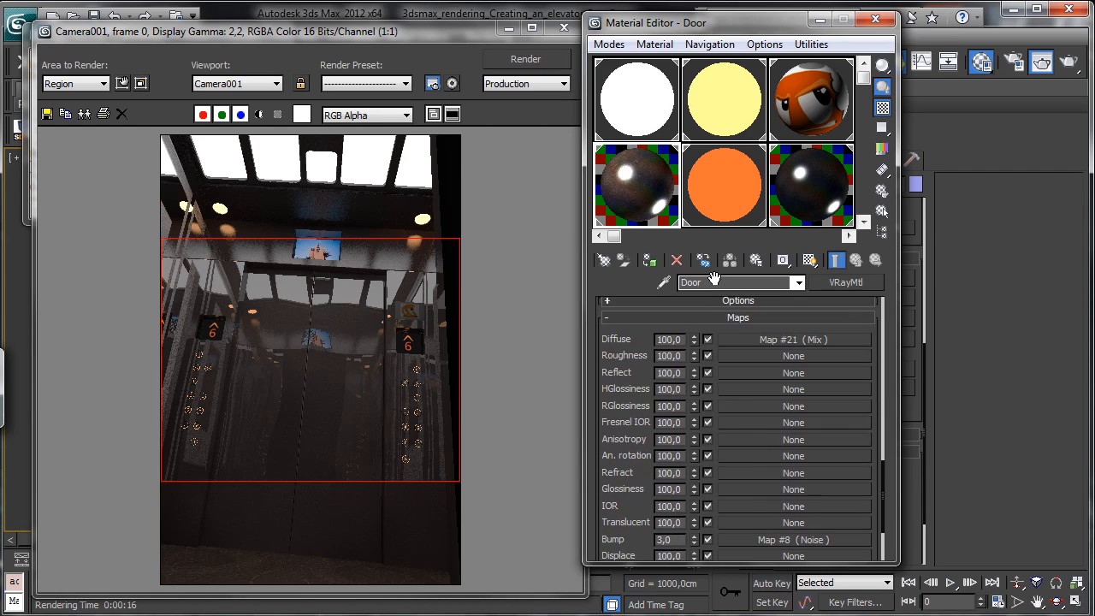
right_click(741, 388)
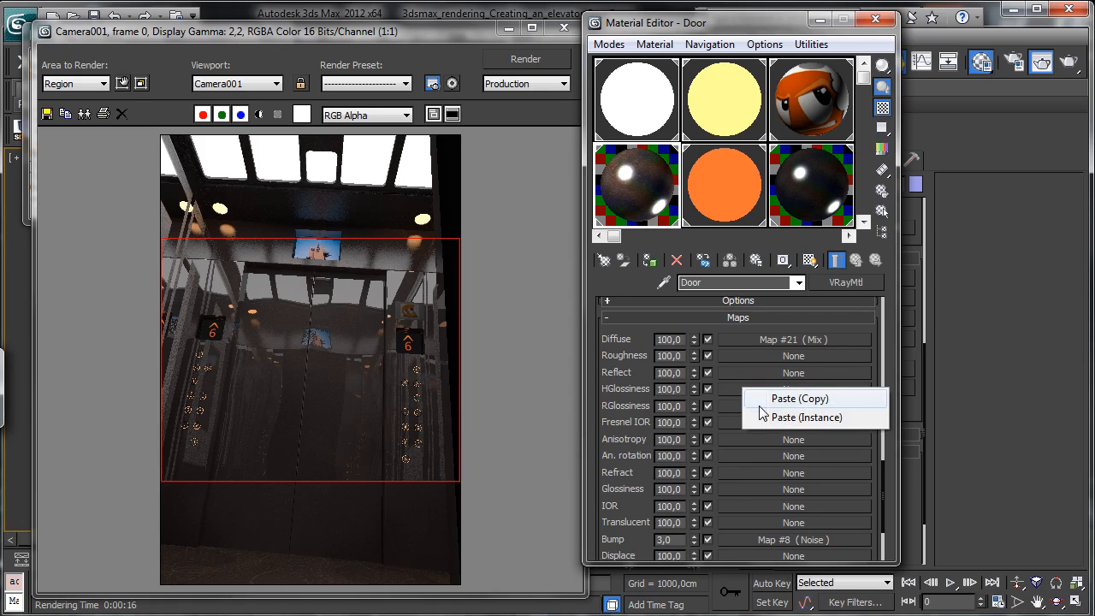
right_click(729, 488)
left_click(758, 499)
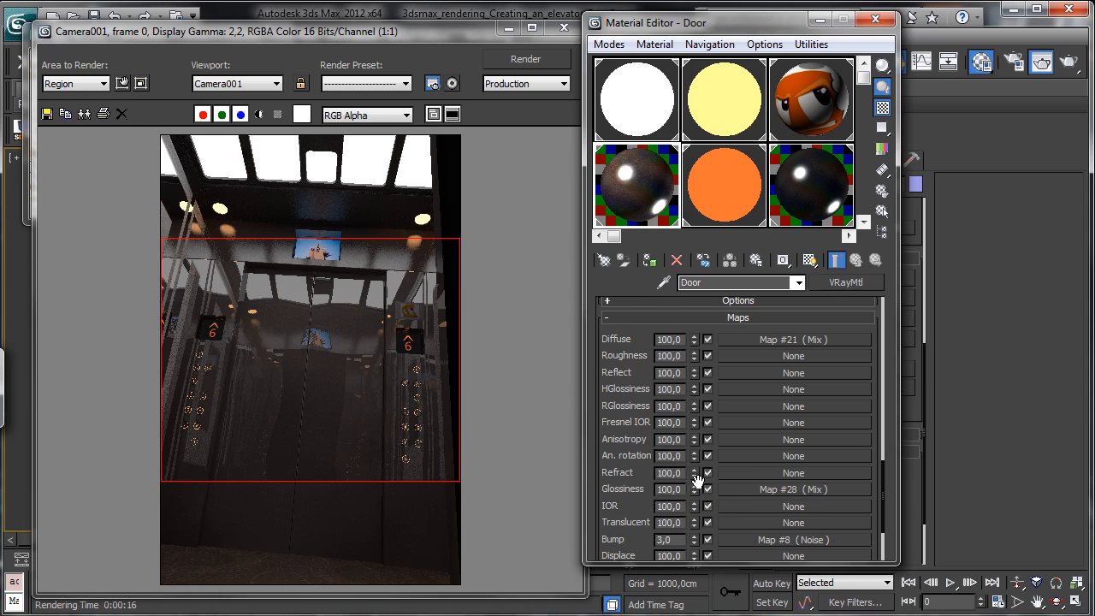
left_click(557, 62)
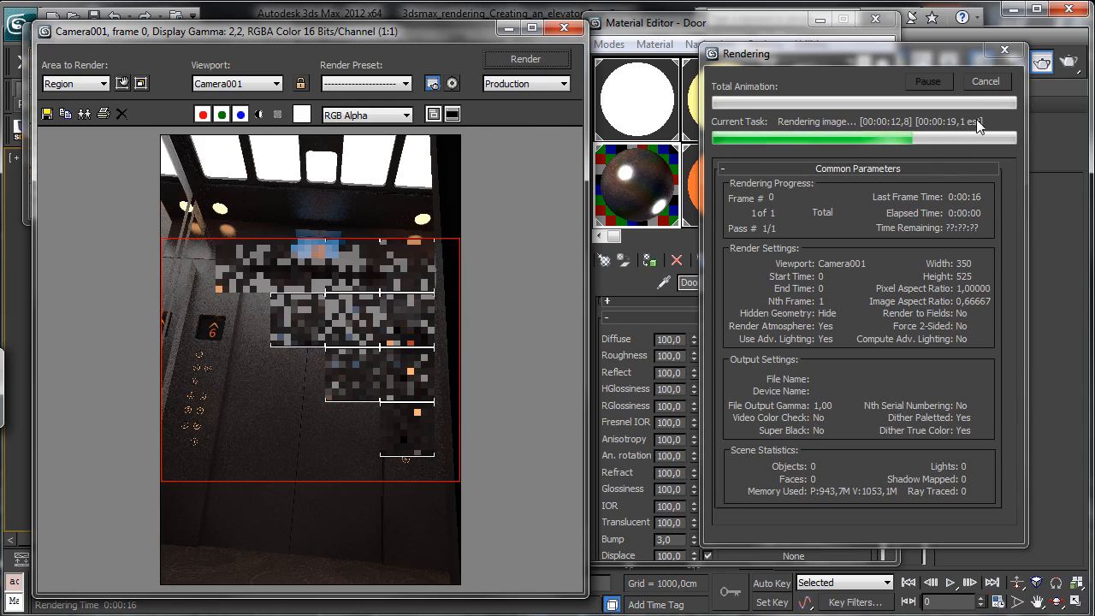
left_click(984, 81)
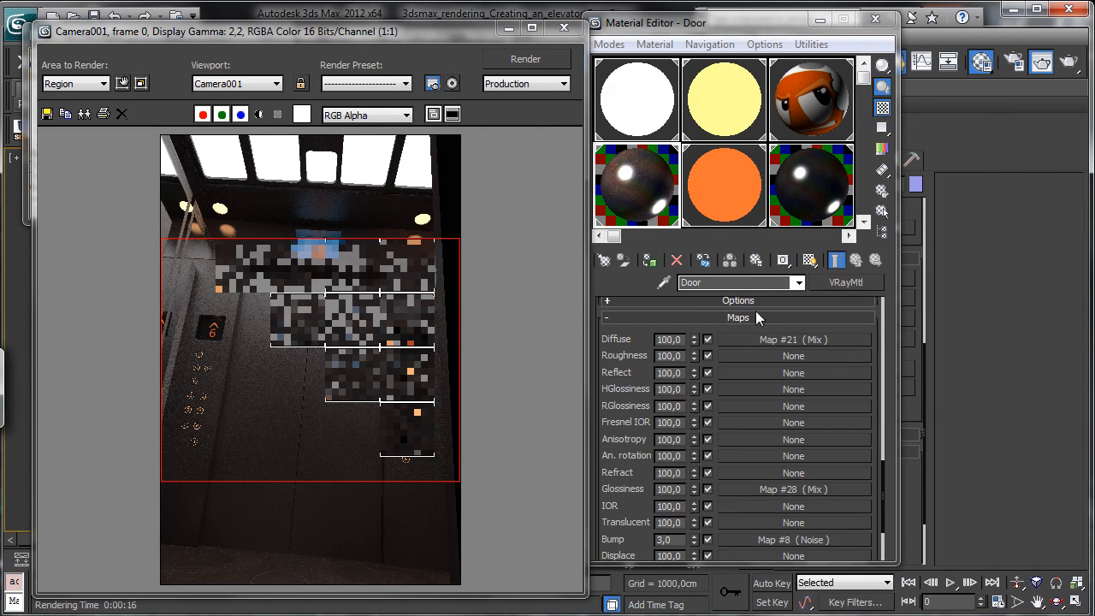
Step: Tint the Up Door Front material's reflection colour dark reddish brown by adjusting its saturation
middle_click_drag(817, 158, 739, 134)
left_click(817, 193)
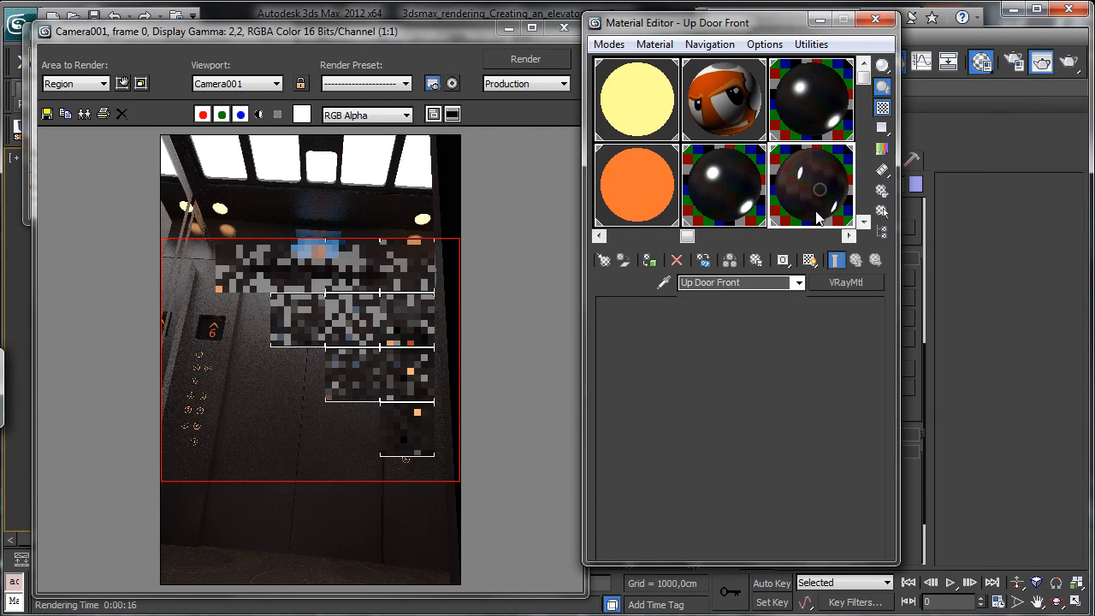
mouse_move(729, 366)
left_mouse_down()
mouse_move(735, 549)
mouse_move(752, 544)
left_mouse_up()
left_click(698, 437)
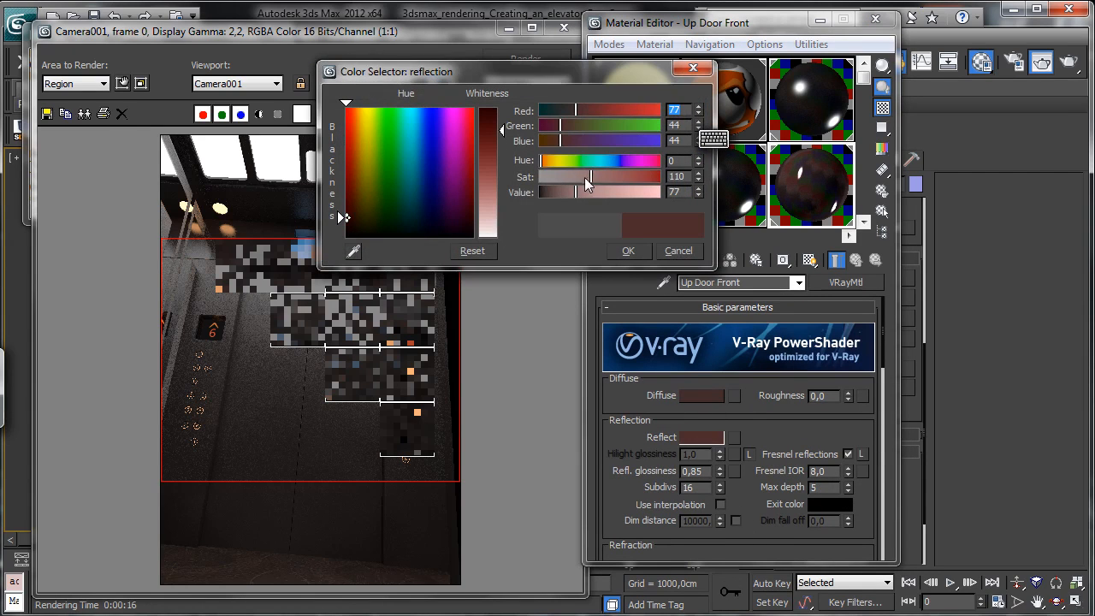
left_click_drag(590, 178, 583, 178)
left_click(627, 248)
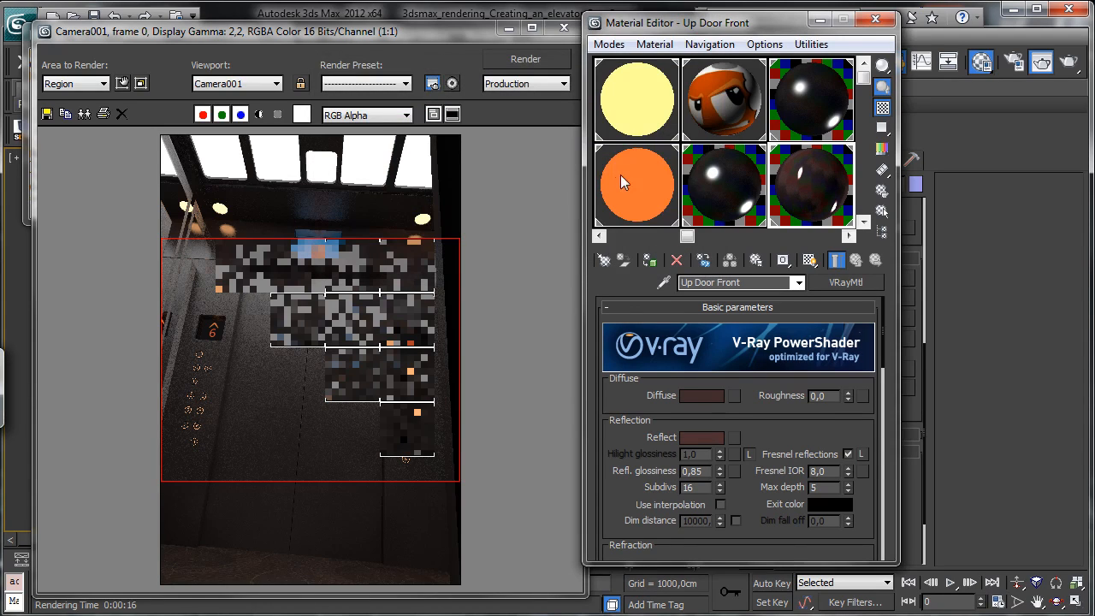
Step: Set the Door material's reflection colour to light brown, RGB 146, 118, 93, and briefly test-render the region
left_click(641, 194)
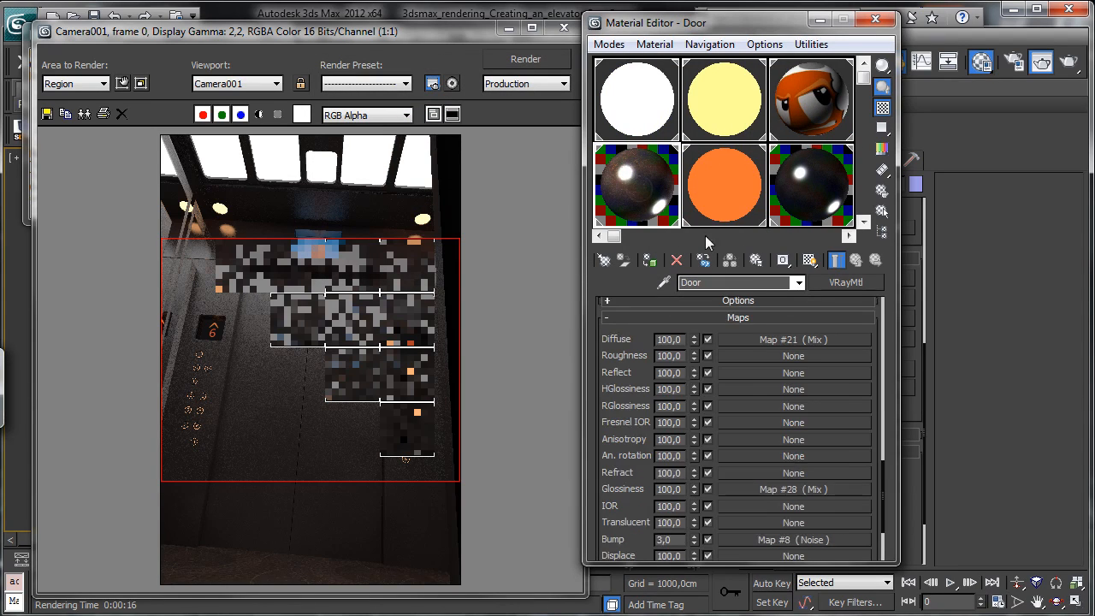
scroll(874, 333, "up", 10)
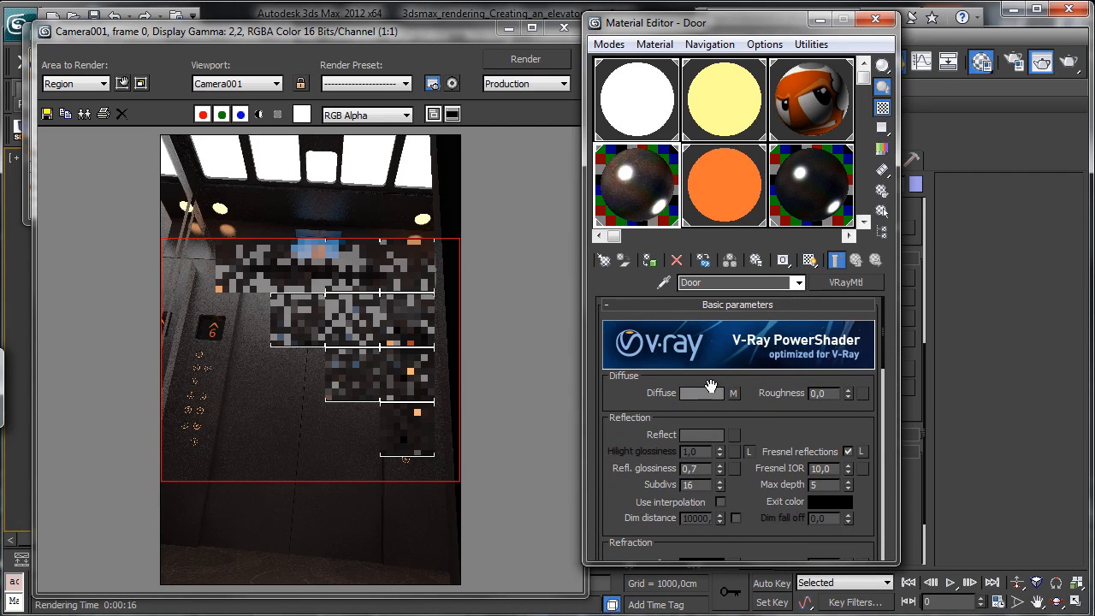
left_click(706, 435)
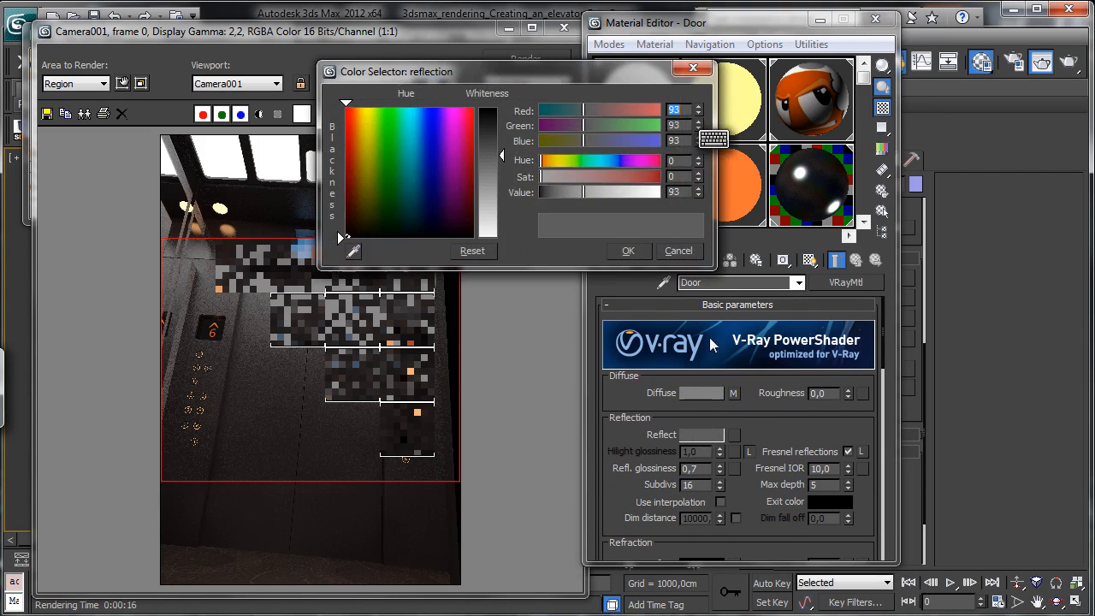
left_click(375, 183)
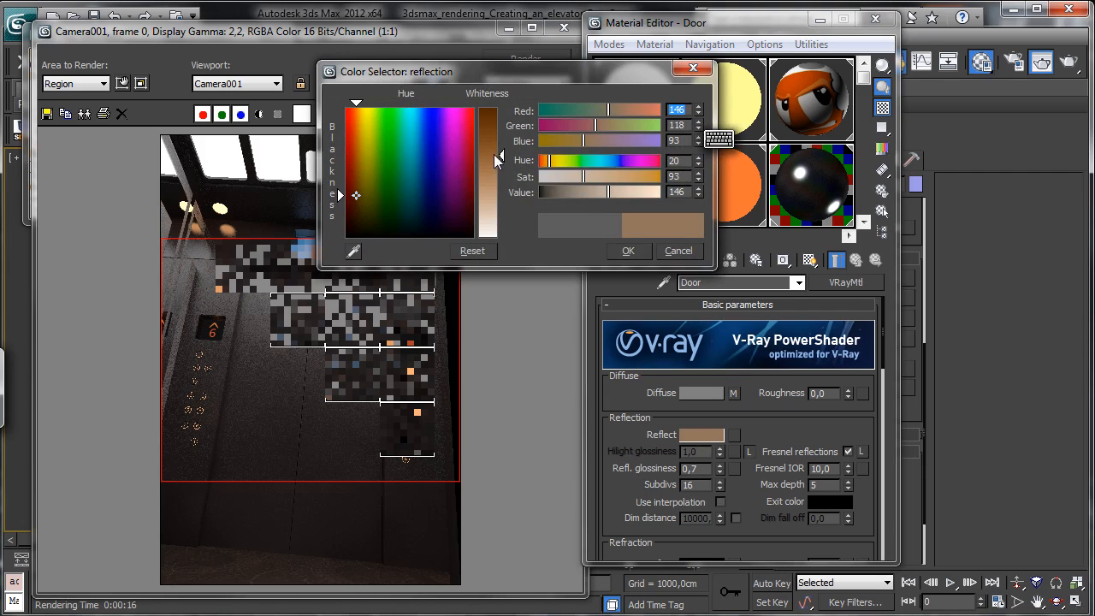
left_click(629, 250)
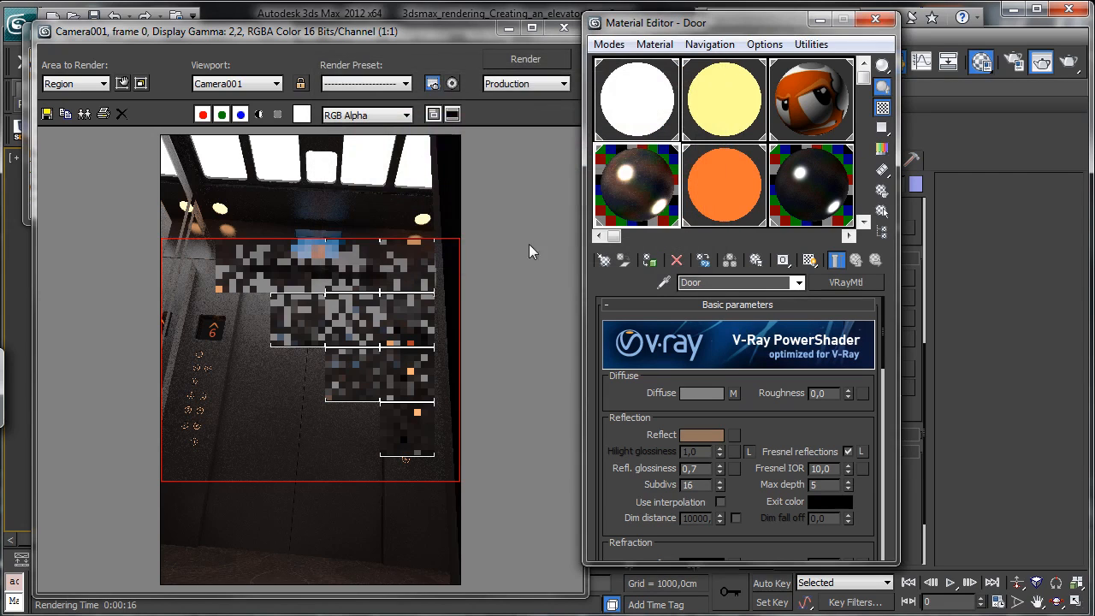
left_click(526, 60)
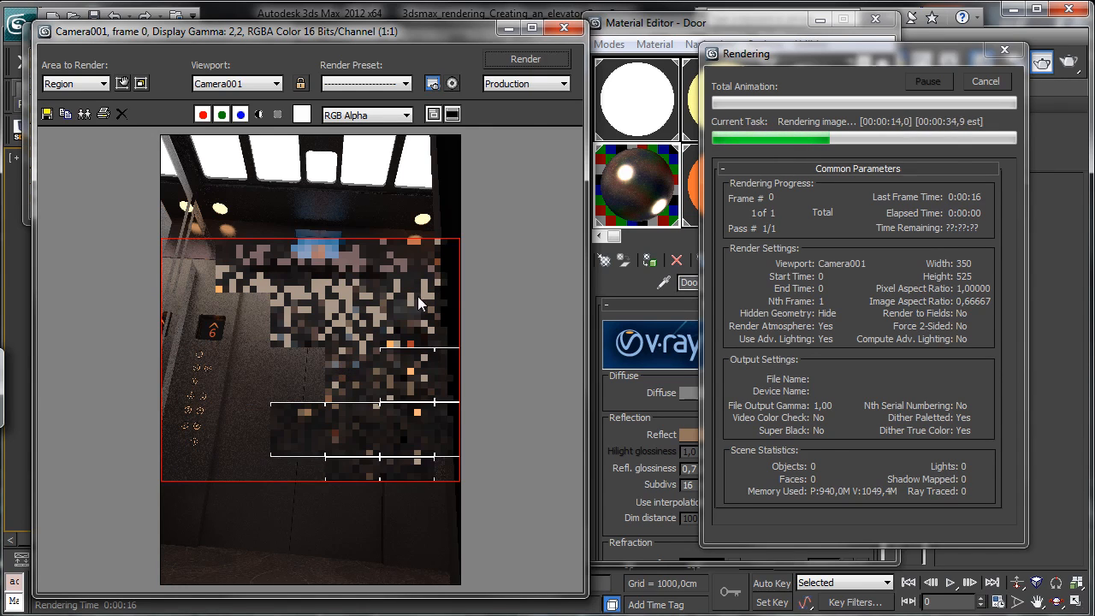
left_click(985, 82)
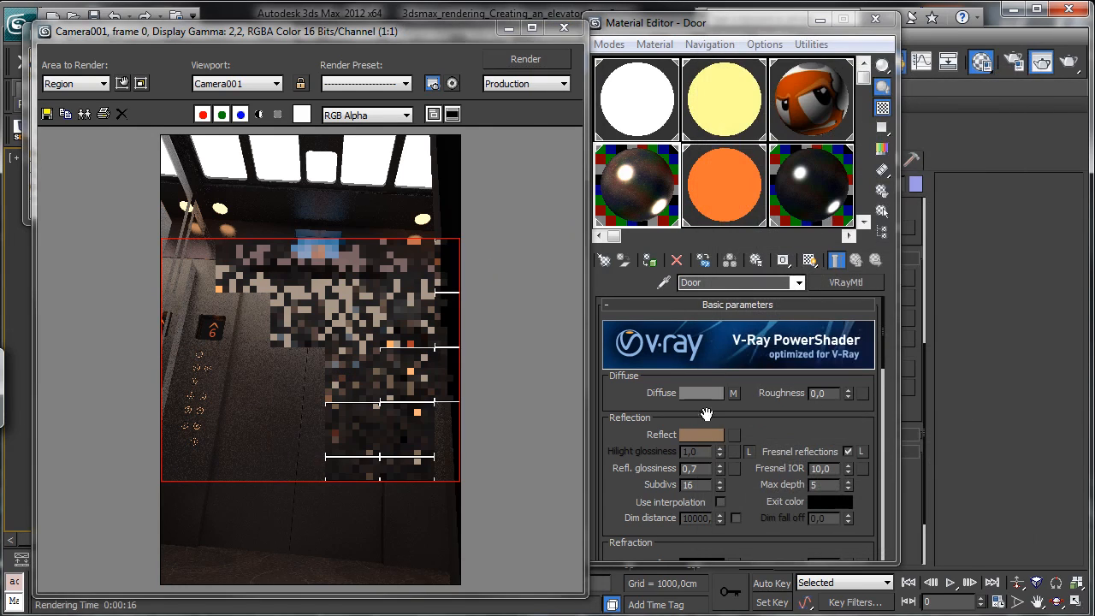
Step: Change the Door material's reflection colour to a darker, redder brown with hue 11 and value 119
left_click(701, 433)
left_click_drag(498, 132, 504, 132)
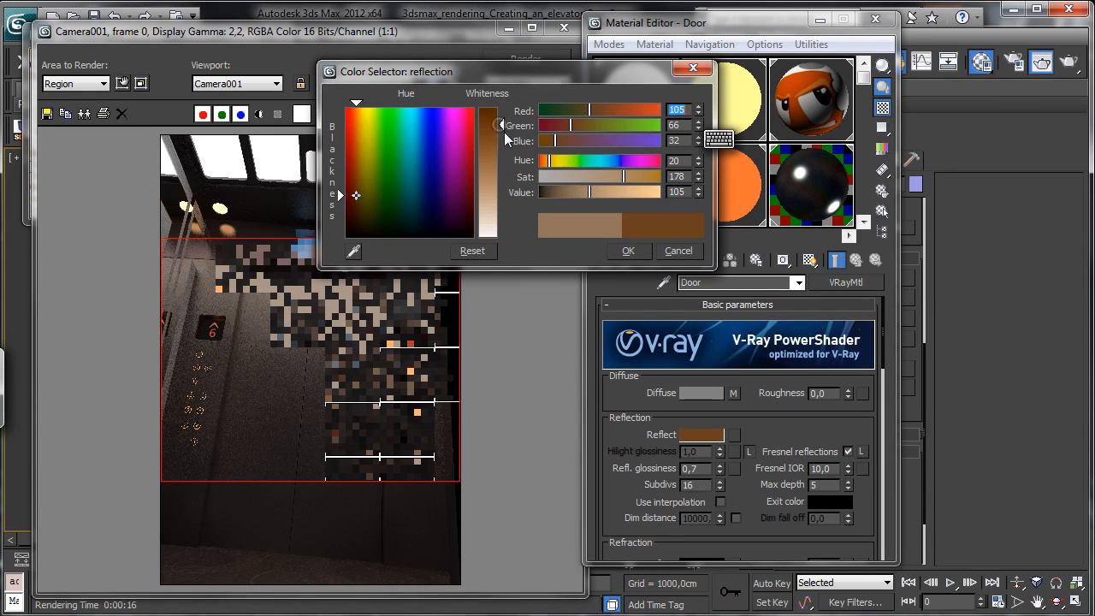
left_click_drag(571, 124, 566, 125)
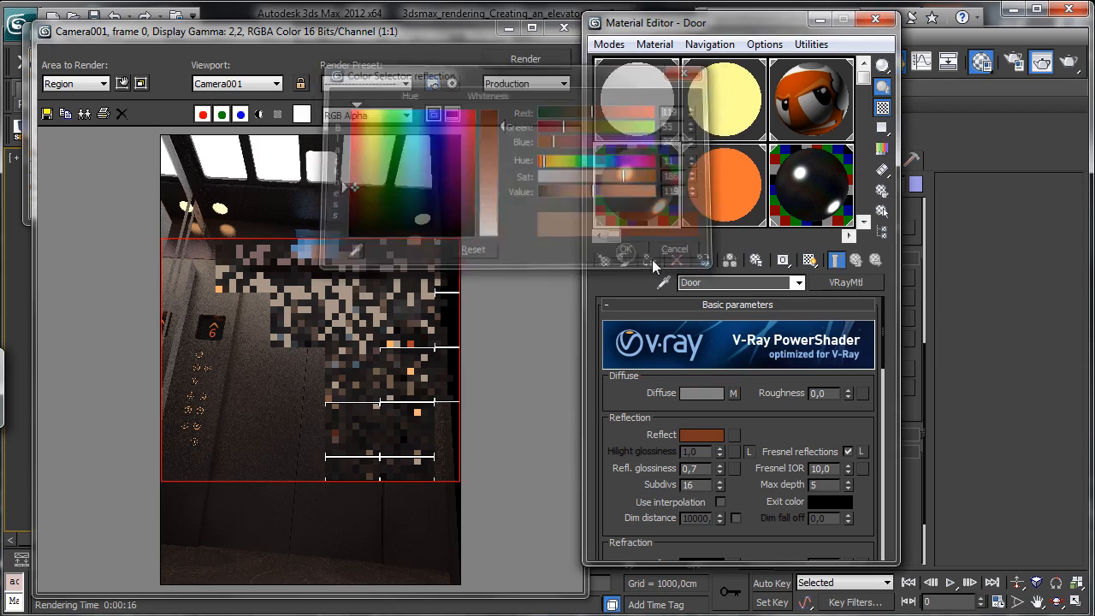
left_click(628, 251)
Step: Set the Door material's reflection glossiness to 0,8
left_click(706, 469)
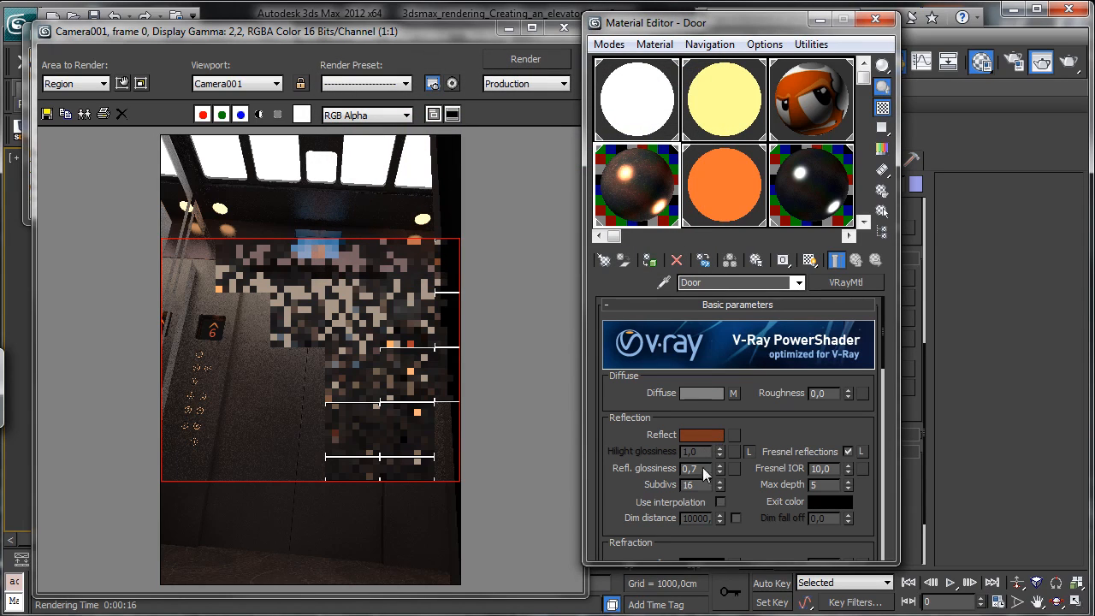
key("BackSpace")
type("8")
key("Return")
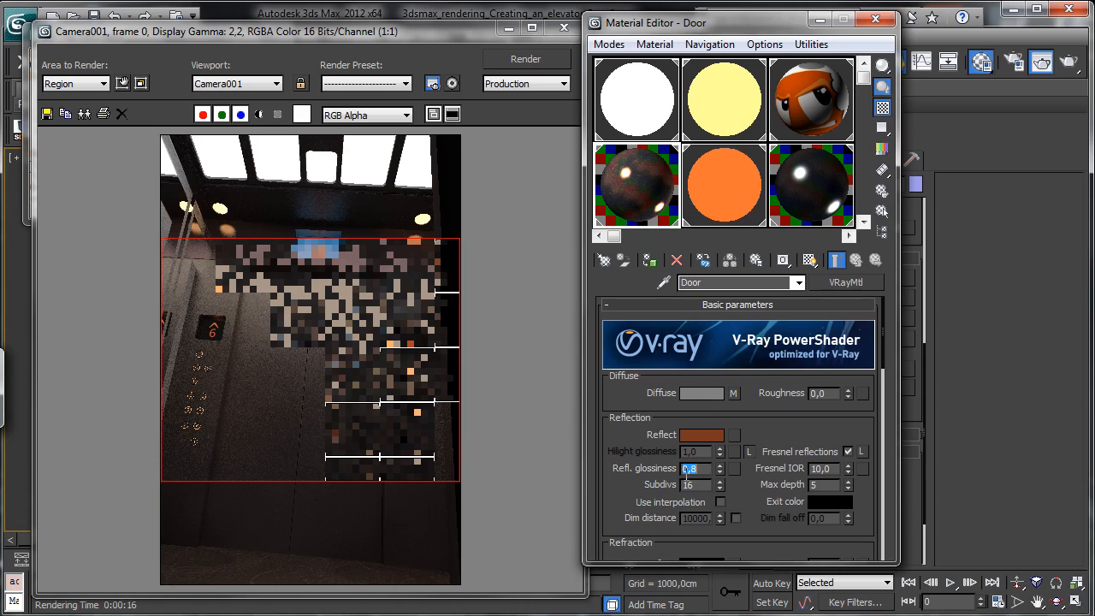
Step: Unlink the Door material's highlight glossiness, set it to 0,57, and test-render the region
left_click(748, 451)
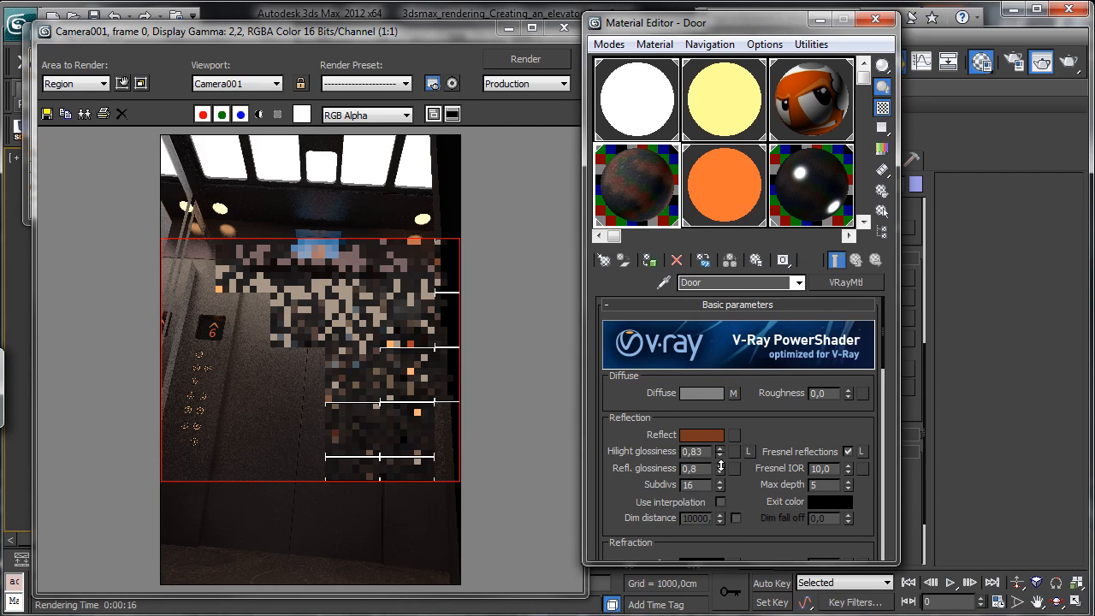
left_click_drag(719, 451, 720, 480)
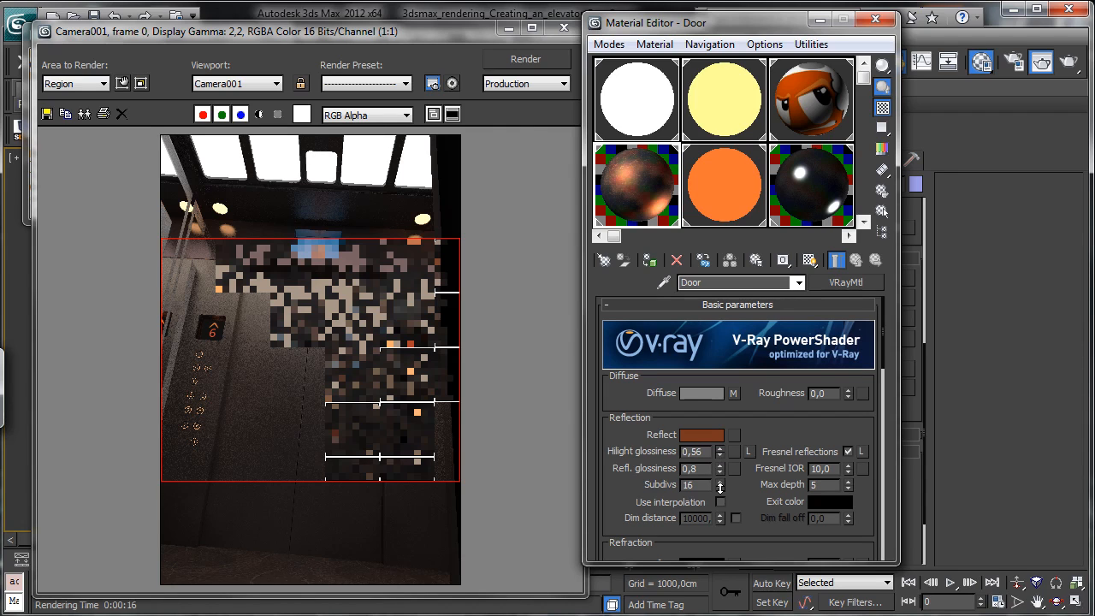
left_click(536, 60)
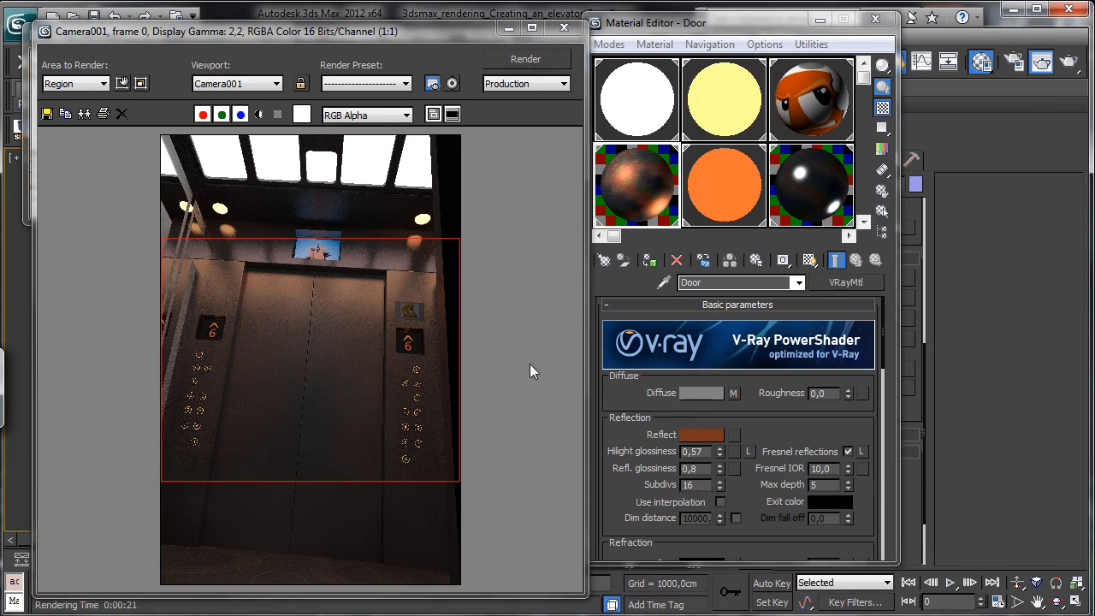
Step: Set the Door material's BRDF anisotropy to -0,4
left_click_drag(757, 416, 751, 249)
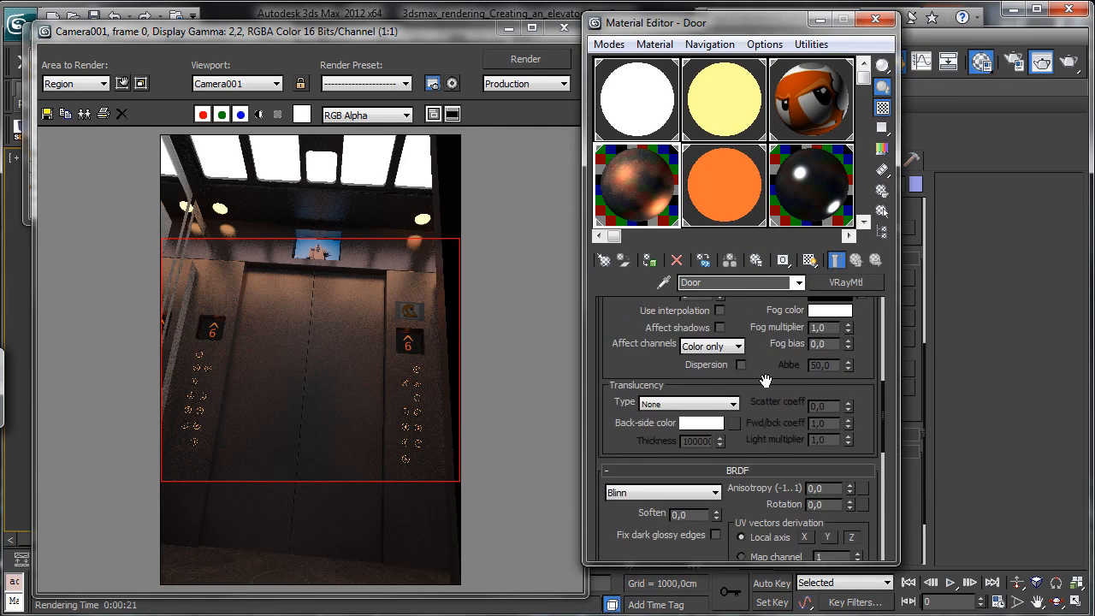
scroll(840, 402, "down", 2)
left_click_drag(849, 420, 849, 425)
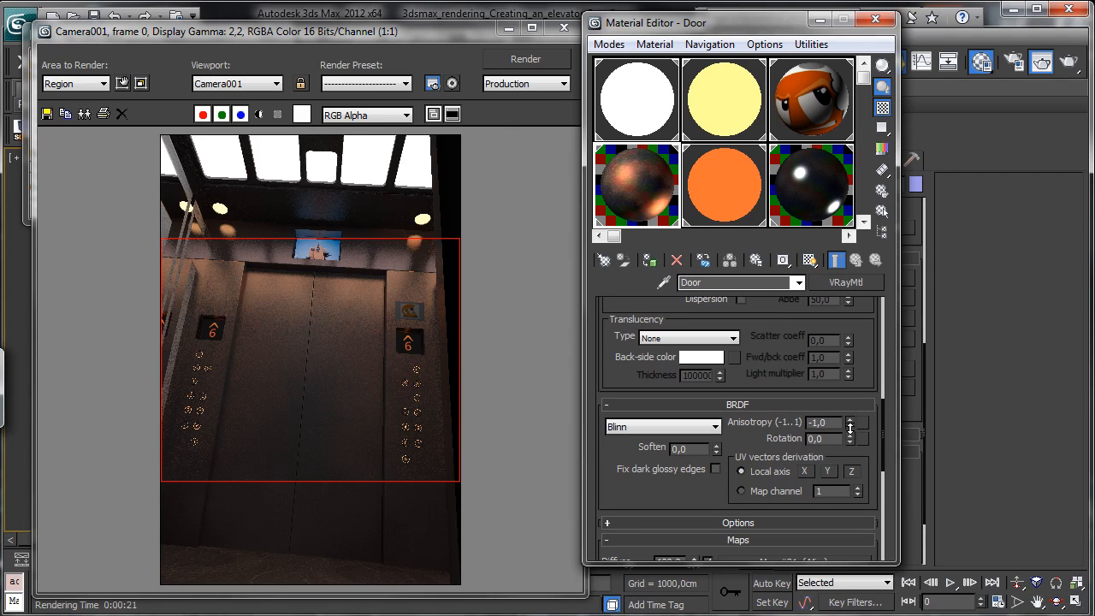
left_click_drag(850, 426, 848, 422)
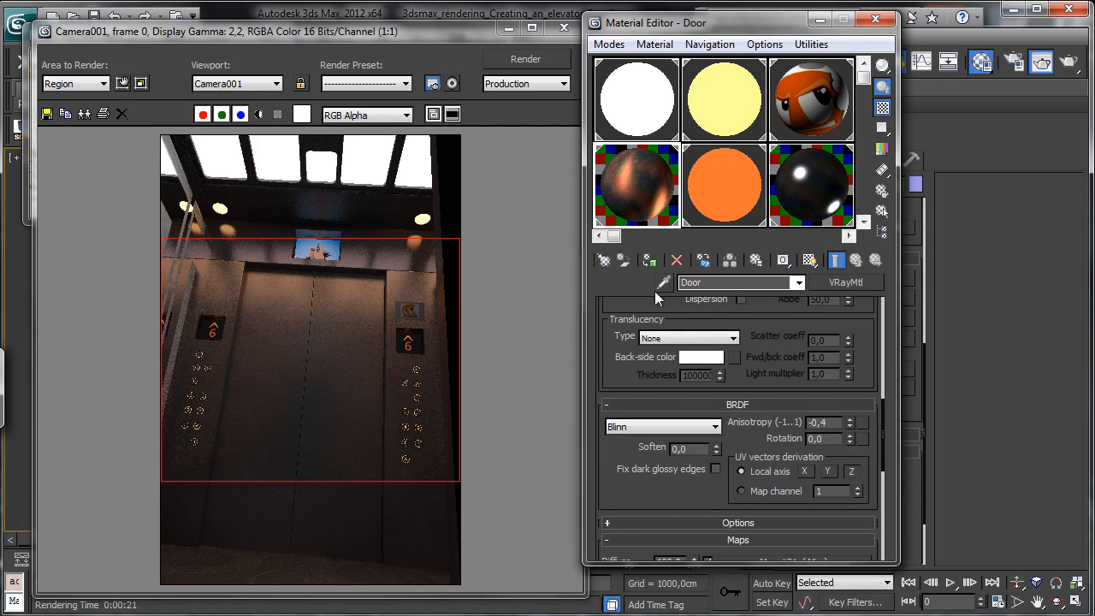
scroll(753, 327, "up", 5)
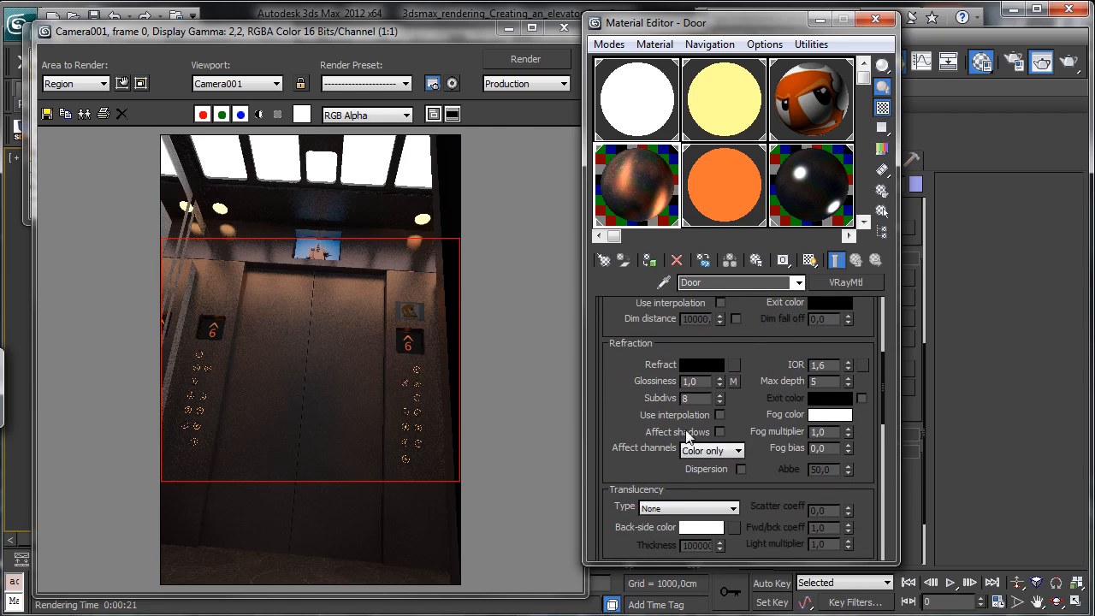
scroll(752, 325, "up", 6)
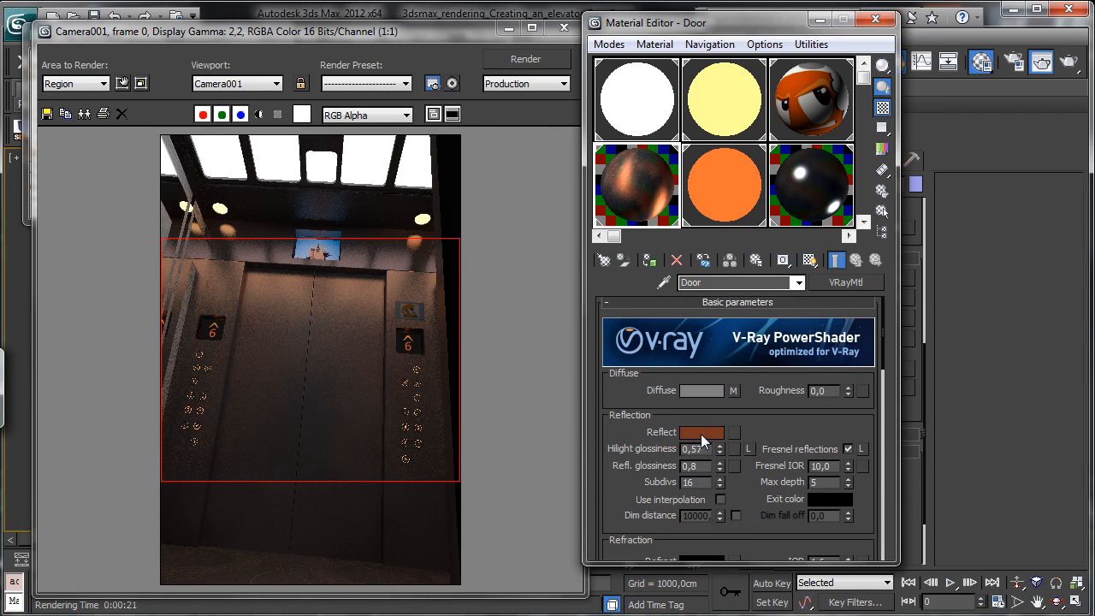
left_click(702, 432)
left_click_drag(565, 125, 554, 126)
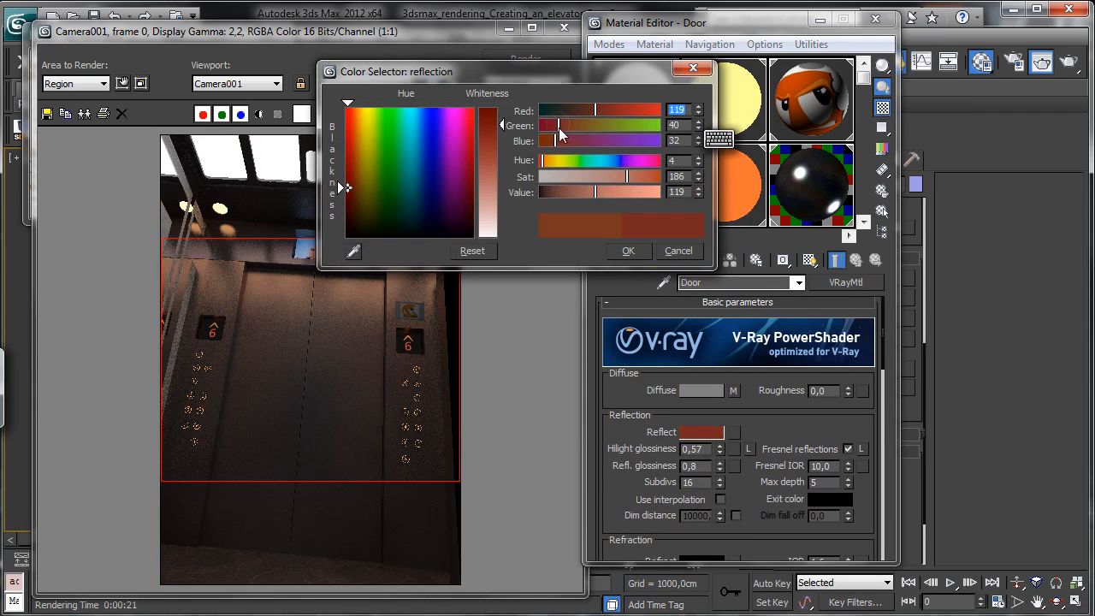
left_click_drag(585, 190, 571, 193)
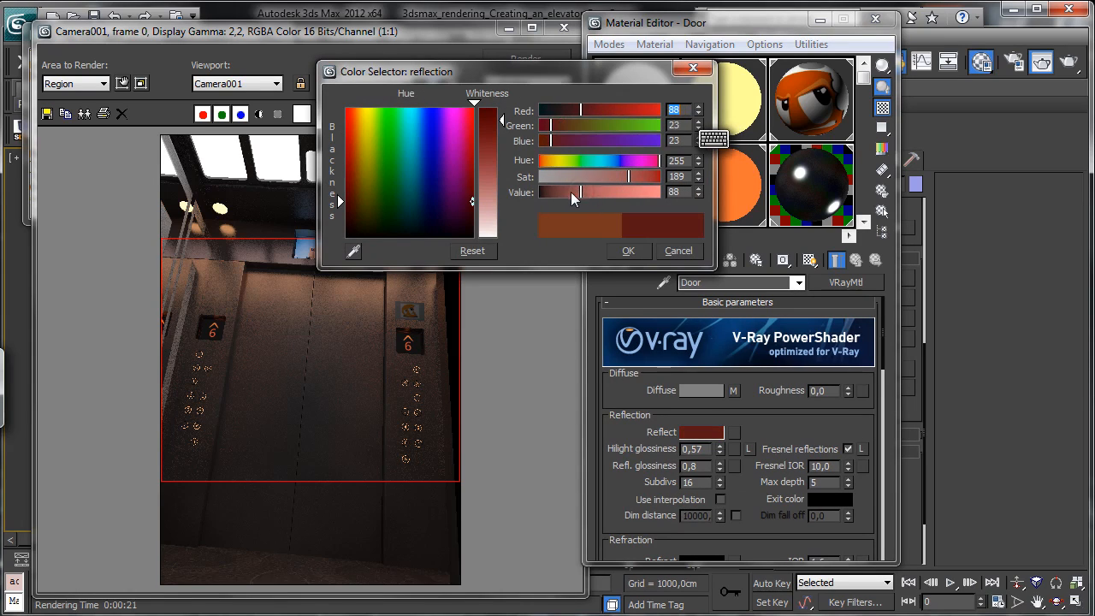
left_click(678, 251)
Step: Copy Color #1 of the Door material's diffuse Mix map into its reflection colour
left_click(733, 390)
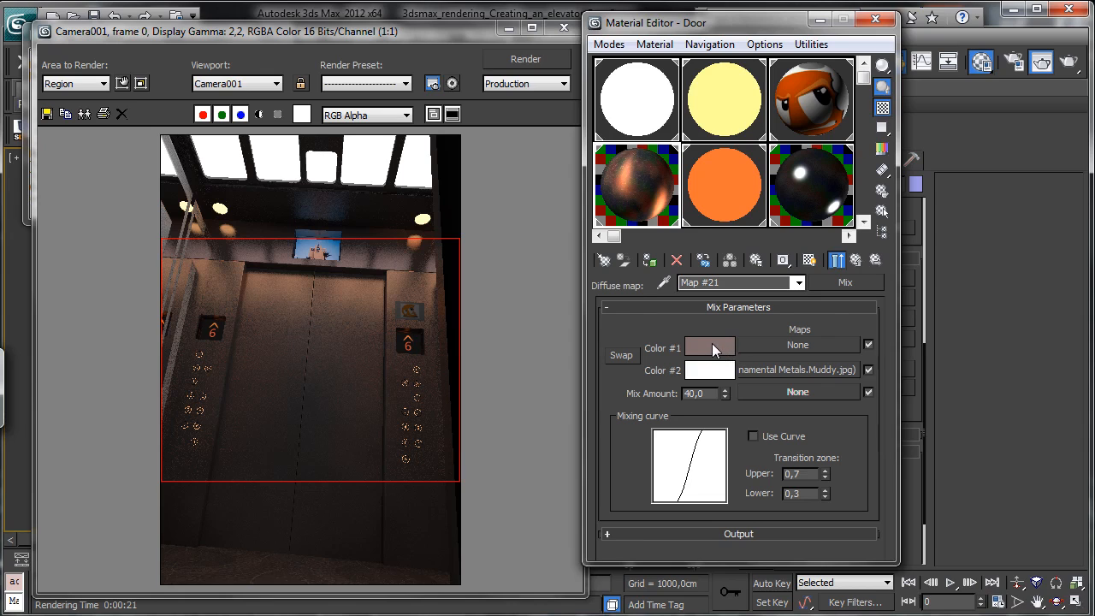
right_click(713, 346)
left_click(782, 355)
left_click(837, 261)
right_click(705, 432)
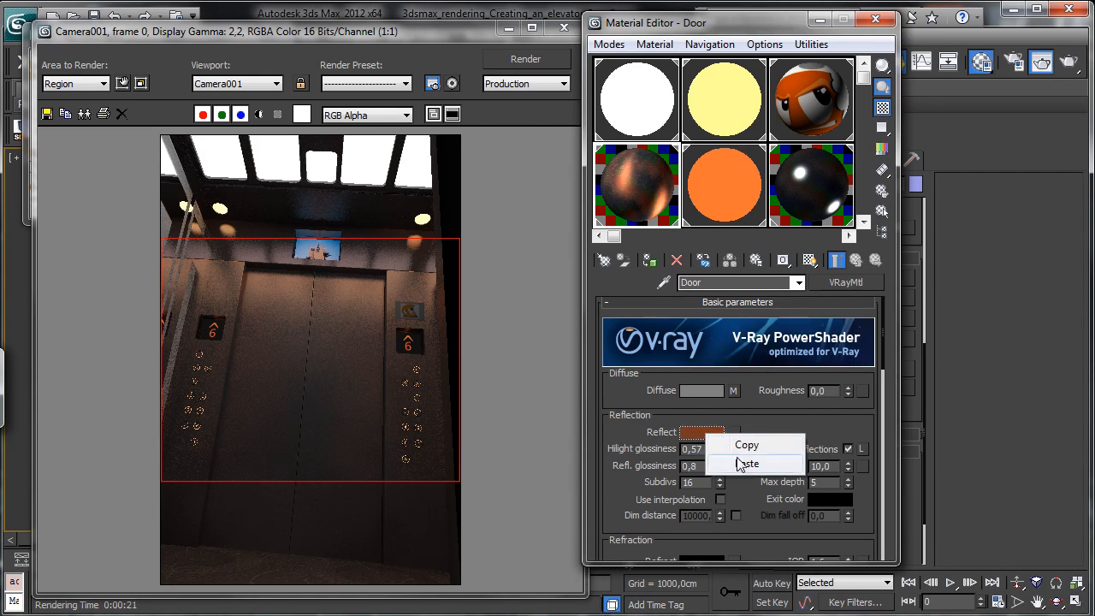
left_click(744, 464)
Step: Set the Door material's reflection colour to saturation 102 and value 88, and test-render the region
left_click(712, 430)
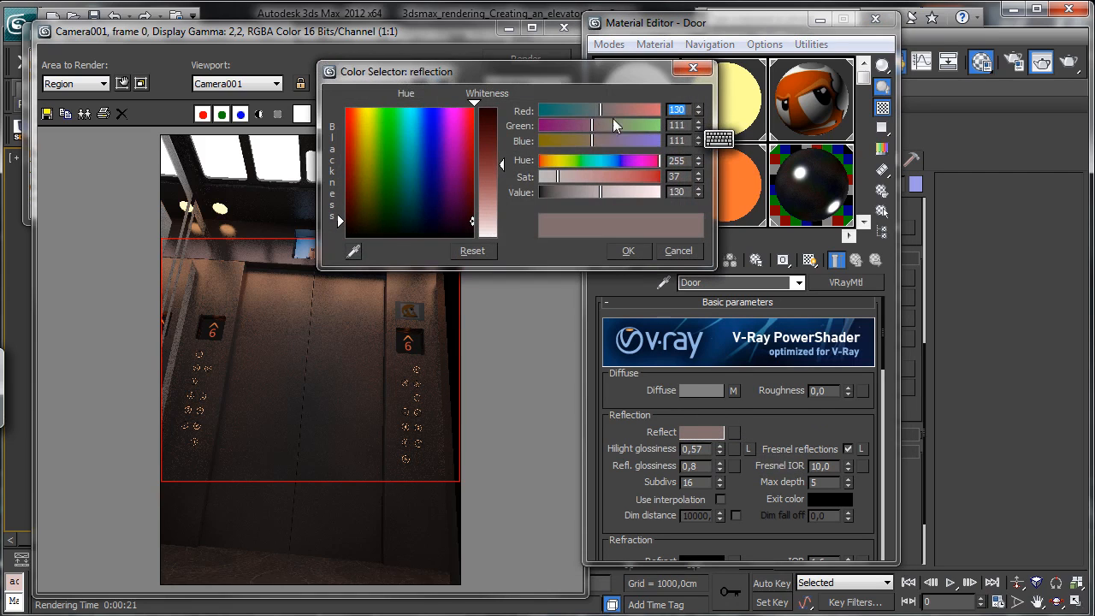
left_click(586, 177)
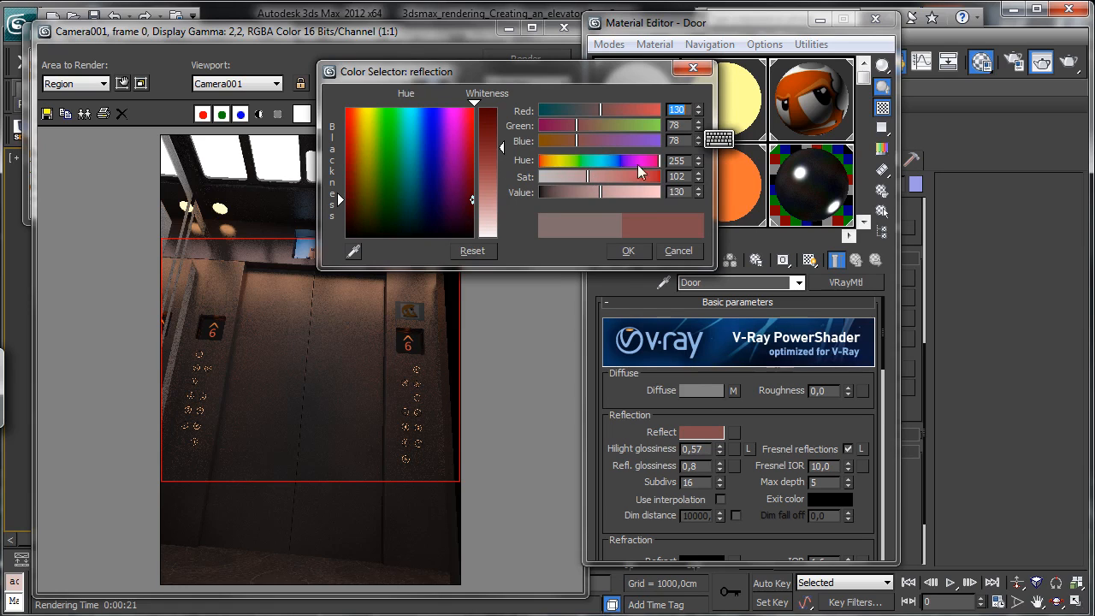
left_click(579, 192)
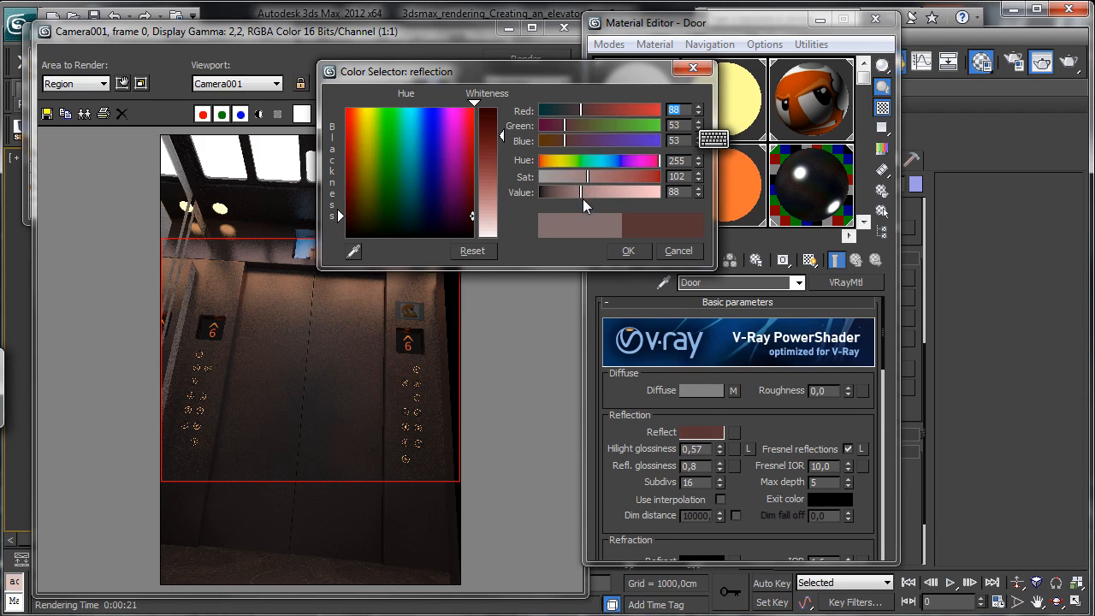
left_click(628, 250)
left_click(525, 58)
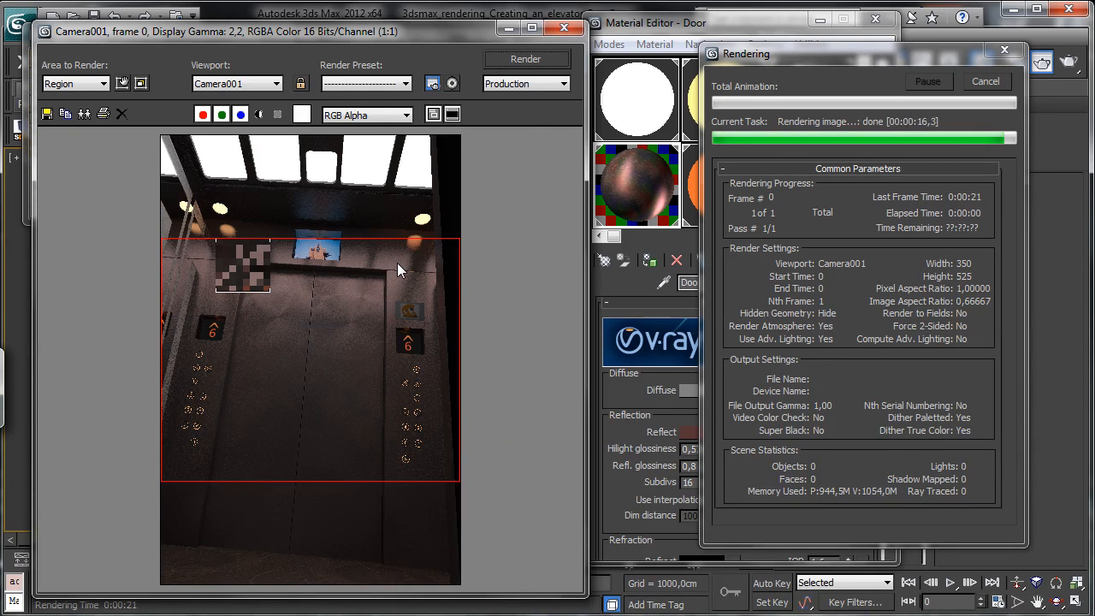
Step: Change the Door material's reflection colour to brown, RGB 108, 62, 41, and test-render the region
left_click(699, 432)
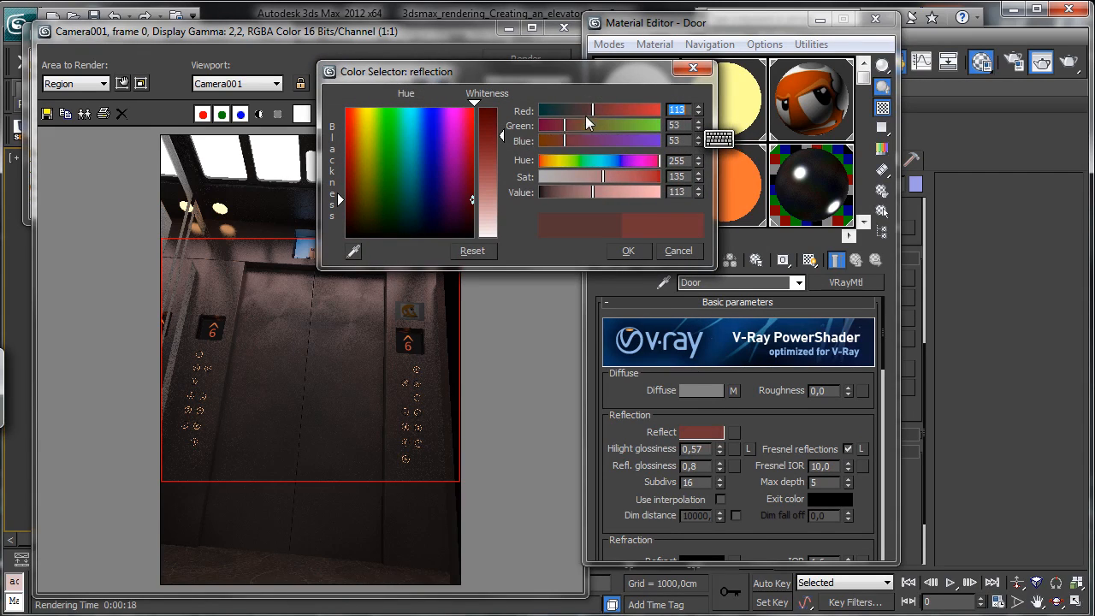
left_click(356, 202)
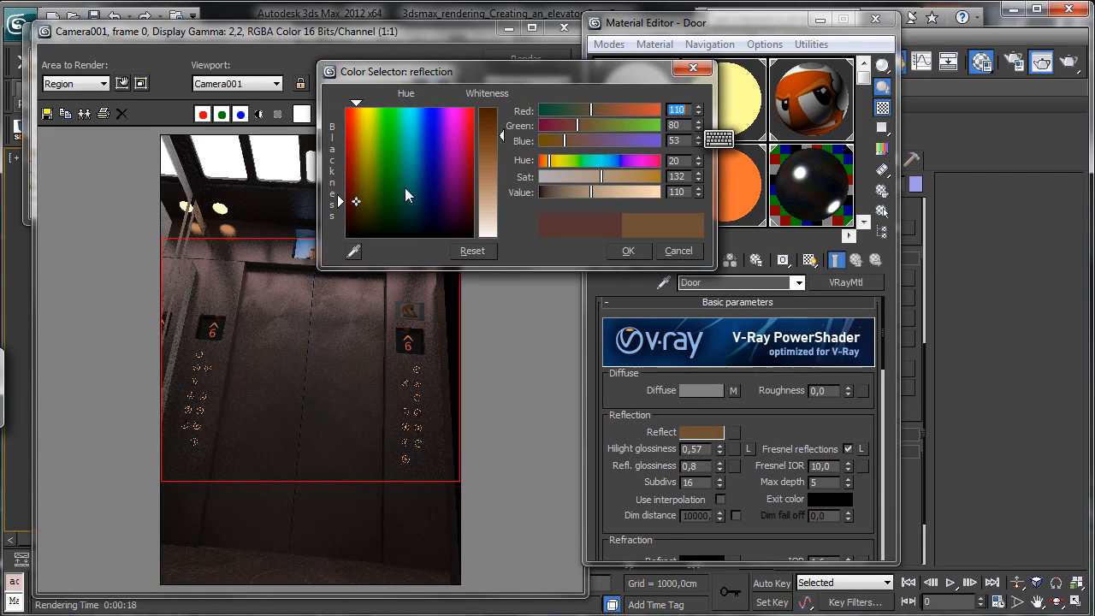
left_click(579, 192)
left_click(590, 110)
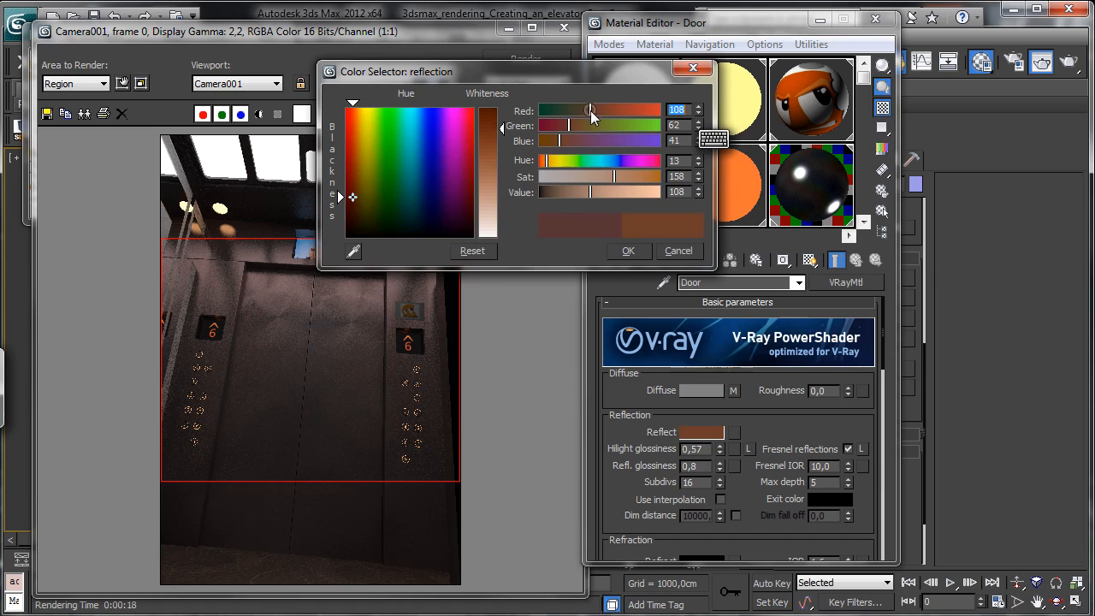
left_click(626, 250)
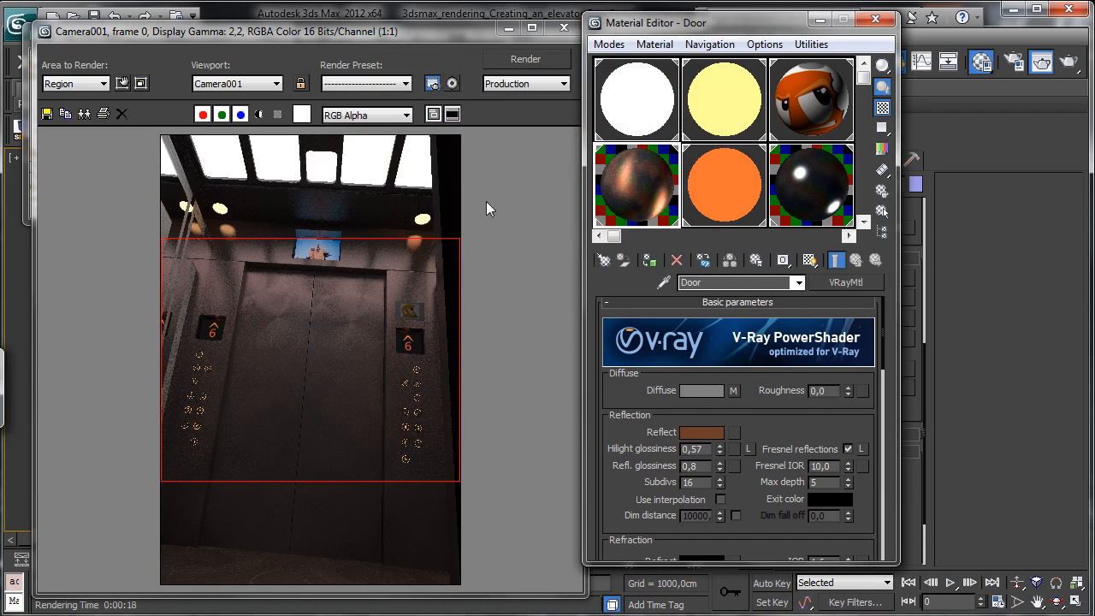
left_click(513, 61)
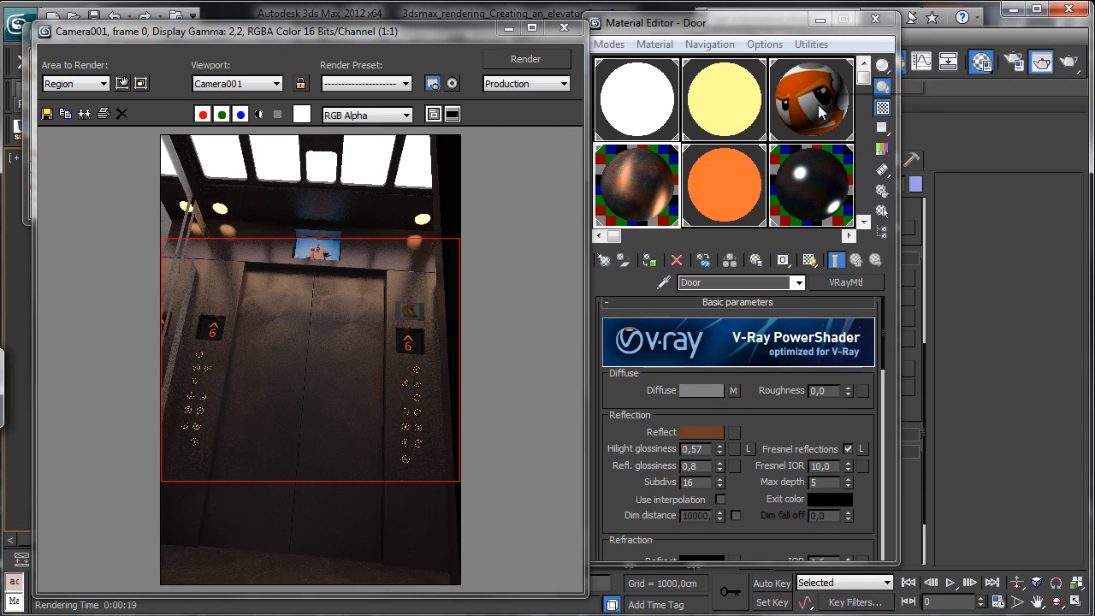
Step: Set the White metal plate material's reflection colour to neutral grey, value 146, and turn on its sample background
left_click(426, 294)
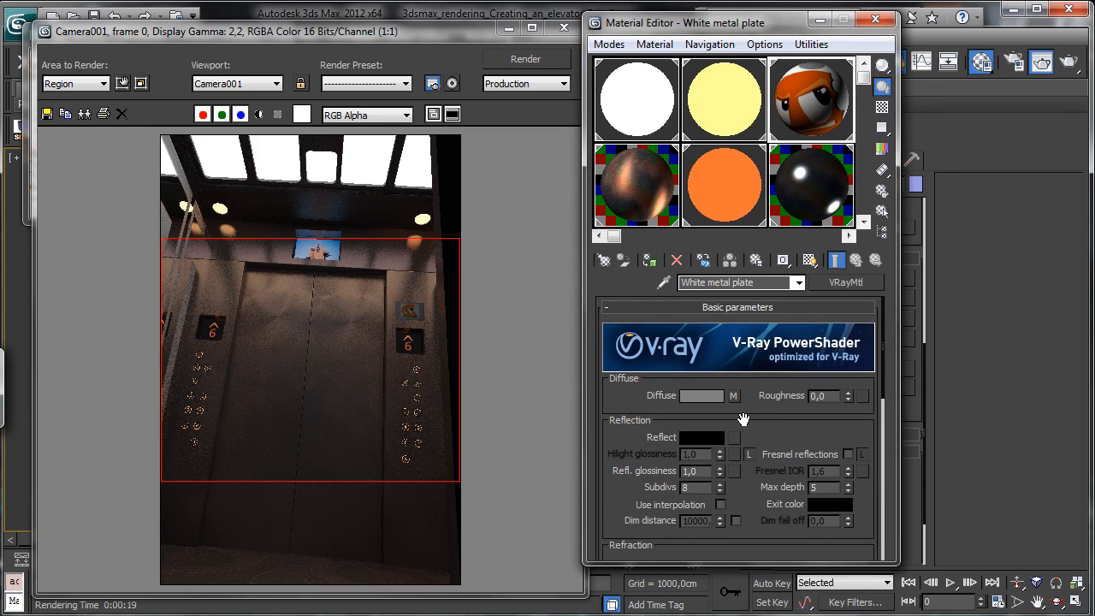
left_click(701, 441)
left_click(595, 192)
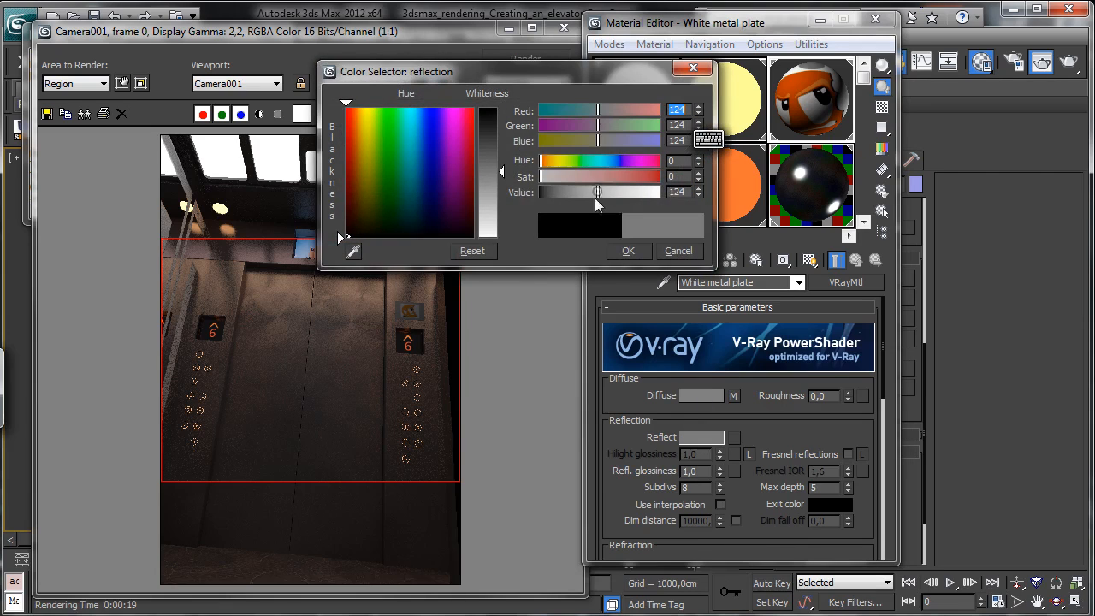
left_click(627, 251)
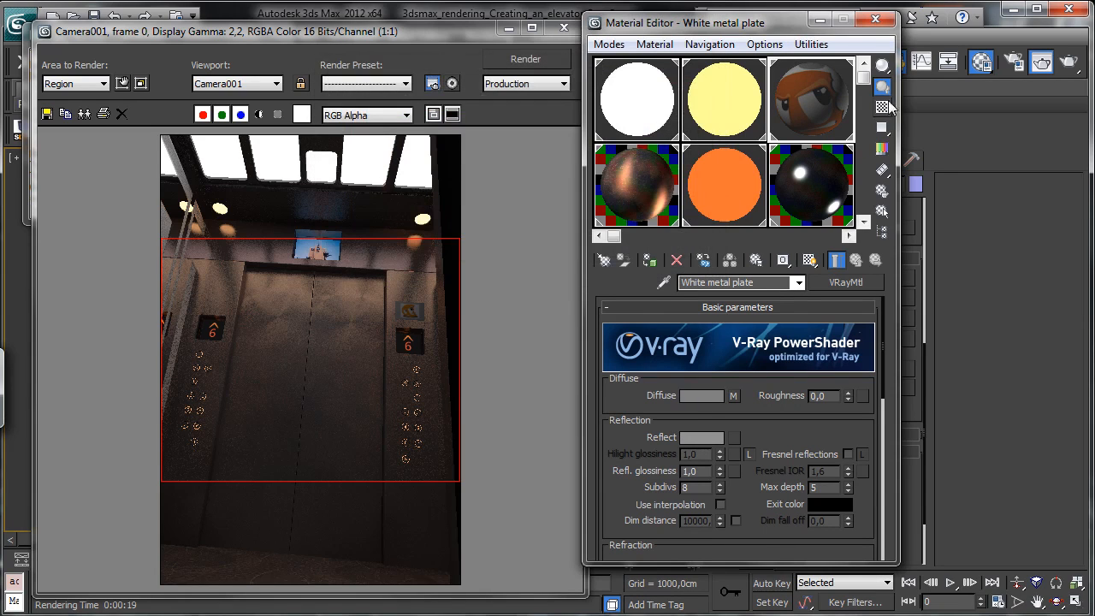
left_click(882, 107)
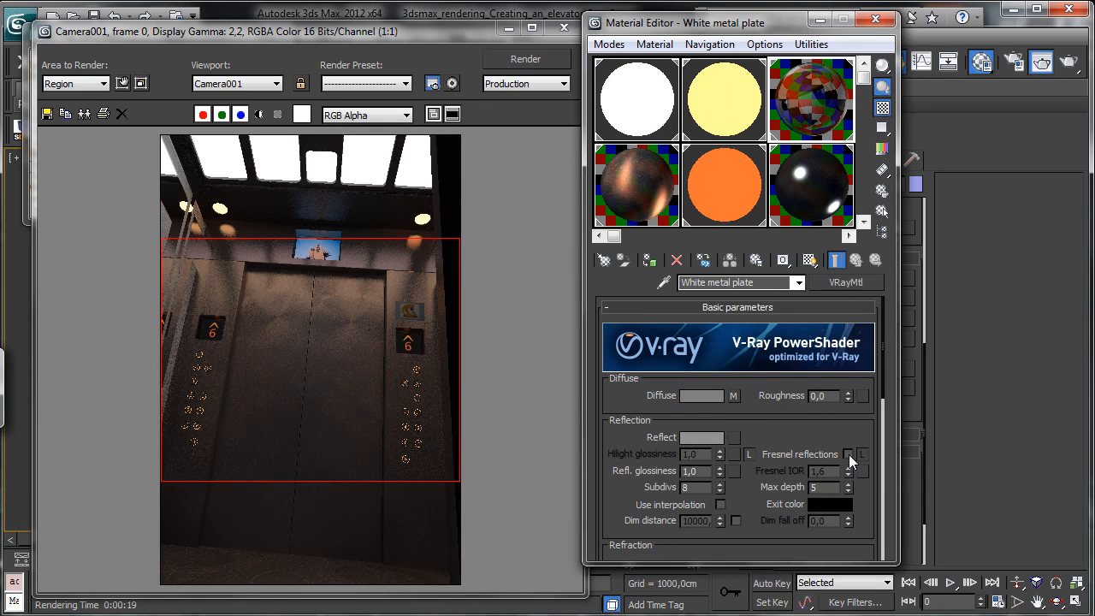
Step: Enable Fresnel reflections on the White metal plate material and set the Fresnel IOR to 10
left_click(848, 454)
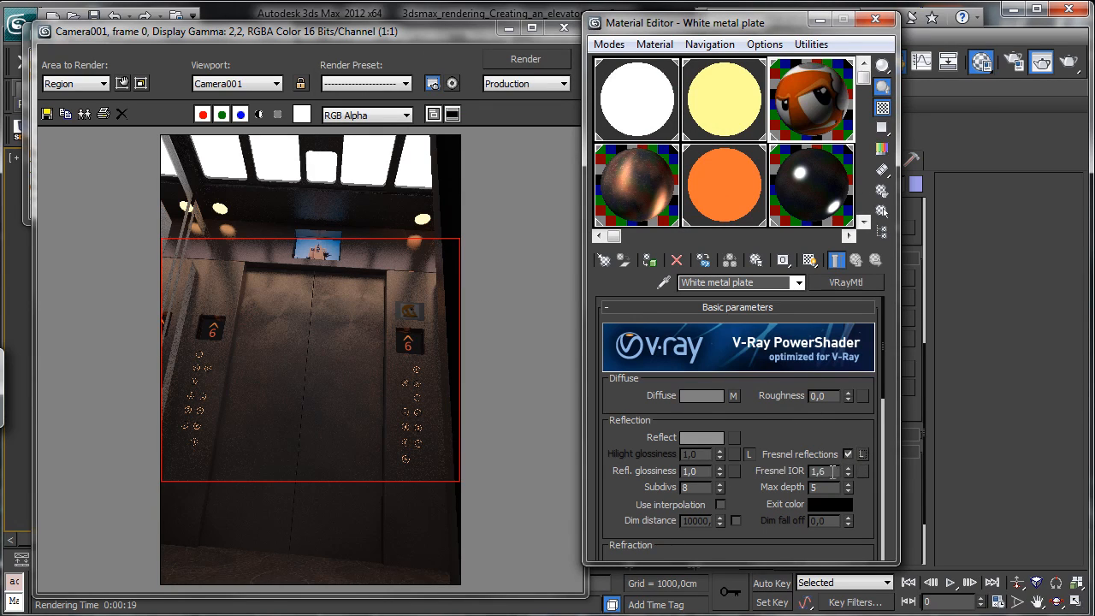
key("Tab")
type("10")
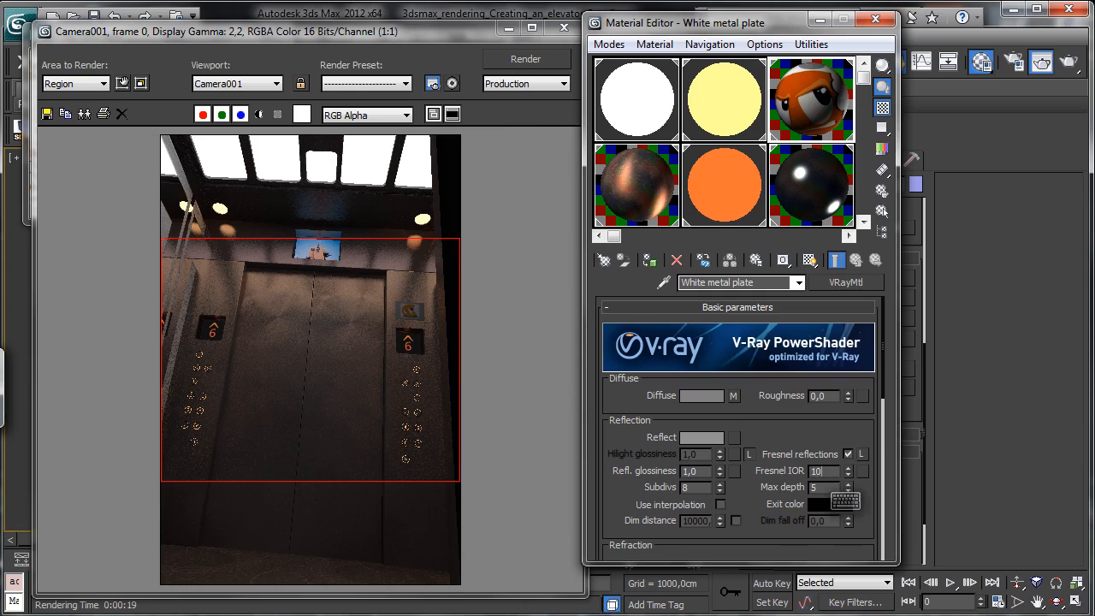
key("Return")
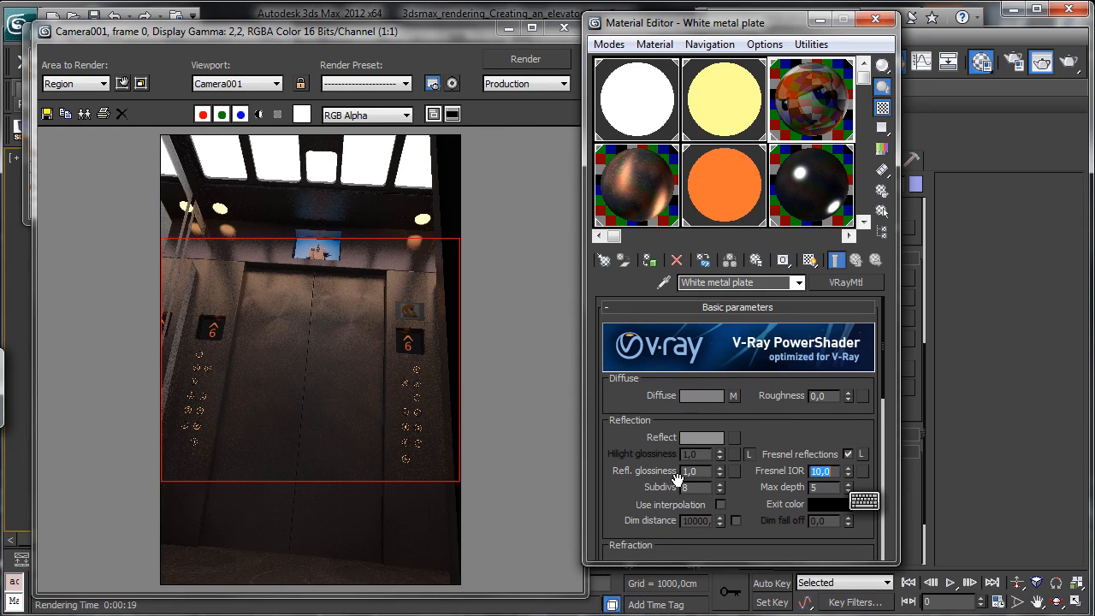
Step: Shrink the render region to the wall strip with the metal plate right of the elevator door and test-render it
left_click(122, 83)
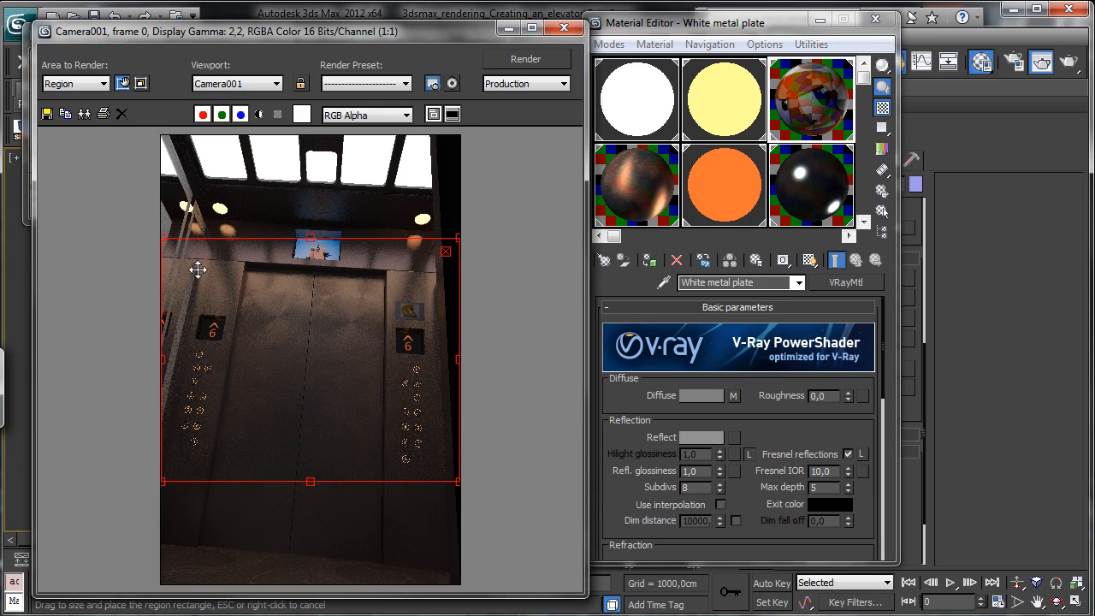
left_click_drag(163, 241, 369, 289)
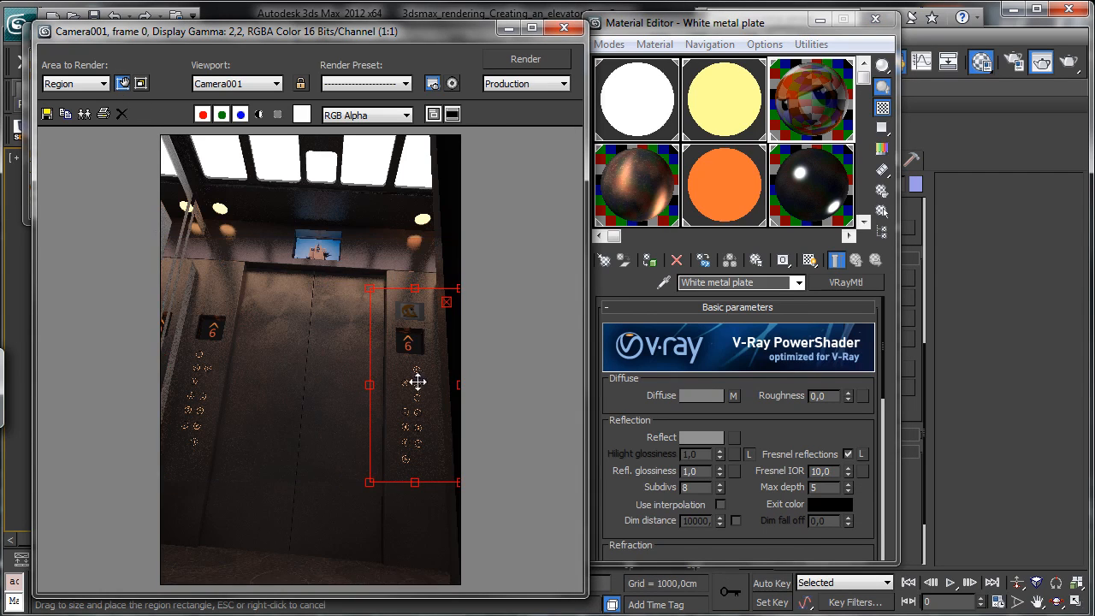
left_click(509, 62)
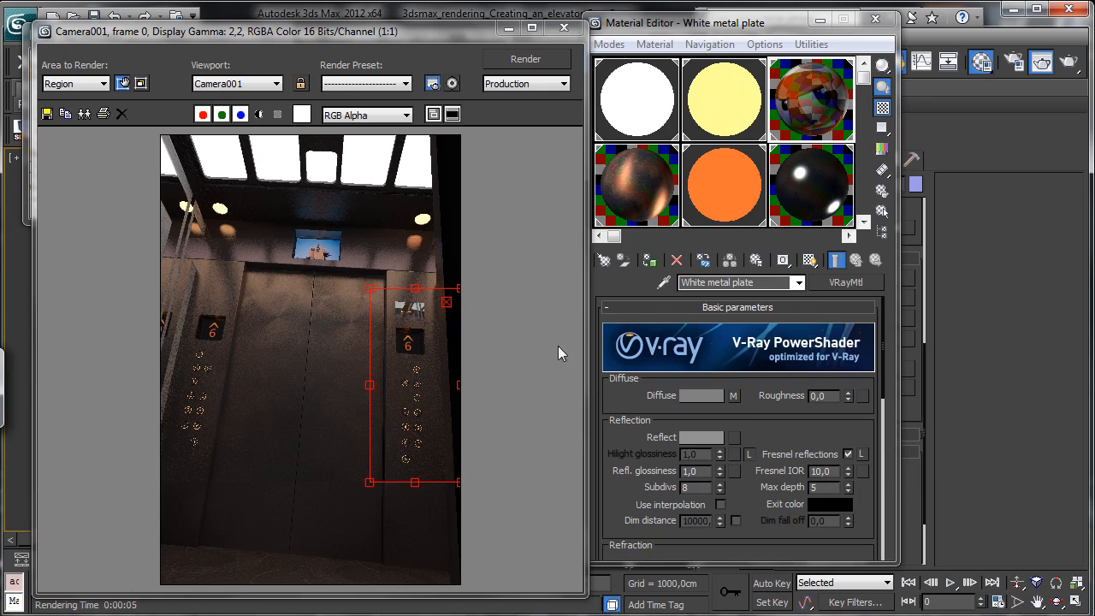
Step: Darken the White metal plate material's reflection colour to a deeper grey
left_click(703, 437)
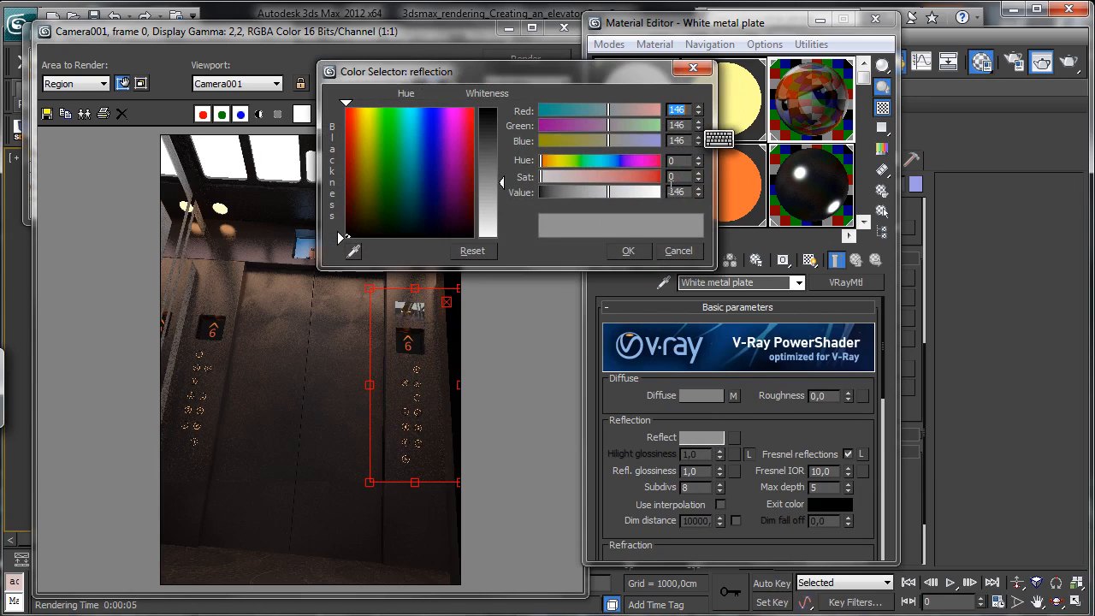
left_click(628, 251)
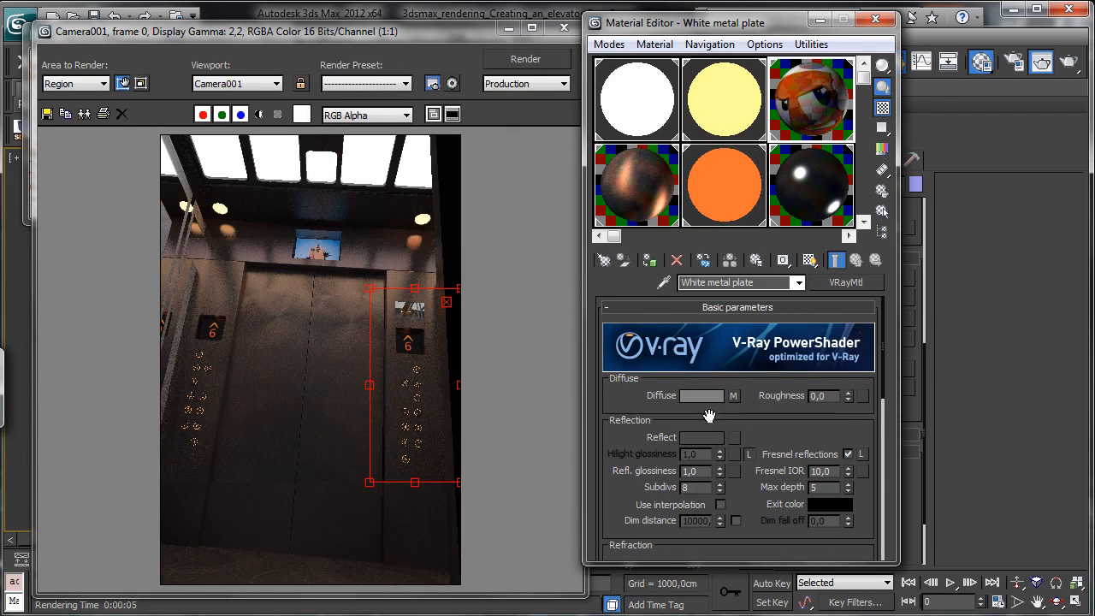
Step: Set the White metal plate's reflection glossiness to 0,85 and its unlinked highlight glossiness to 0,59, and test-render the region
left_click_drag(718, 471, 719, 486)
left_click(749, 453)
left_click_drag(719, 456, 717, 488)
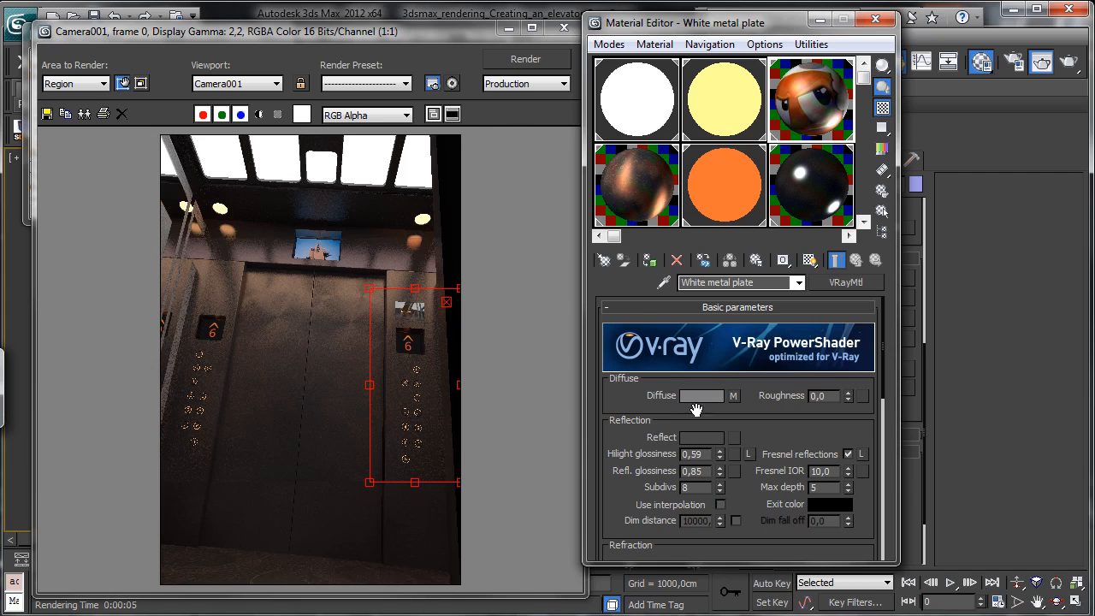
left_click(525, 59)
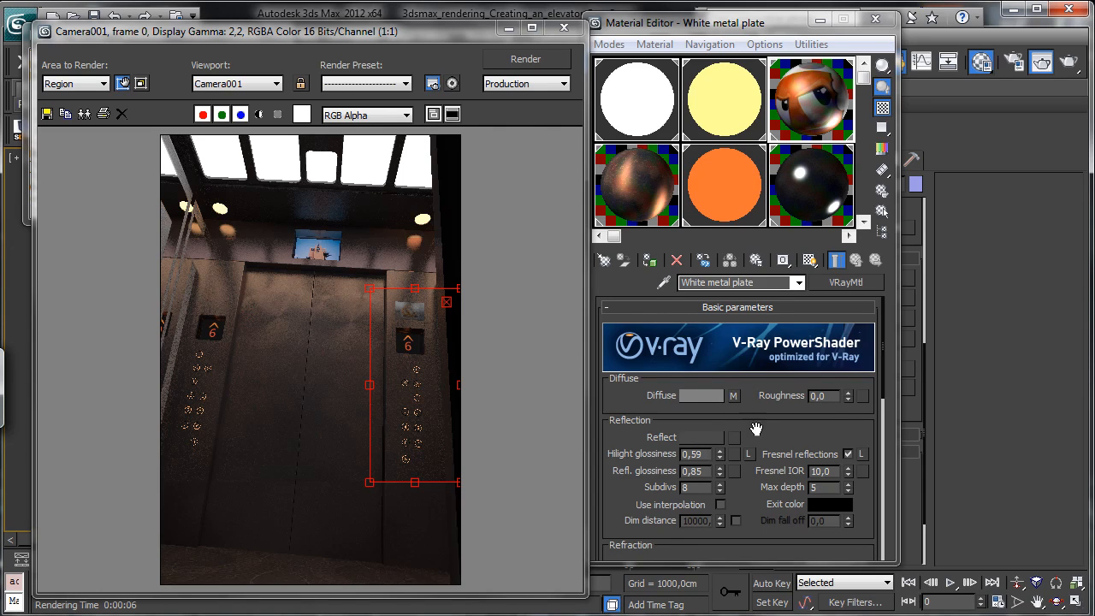
Step: Set the White metal plate material's BRDF anisotropy to -0,5
scroll(765, 368, "down", 3)
scroll(753, 428, "down", 5)
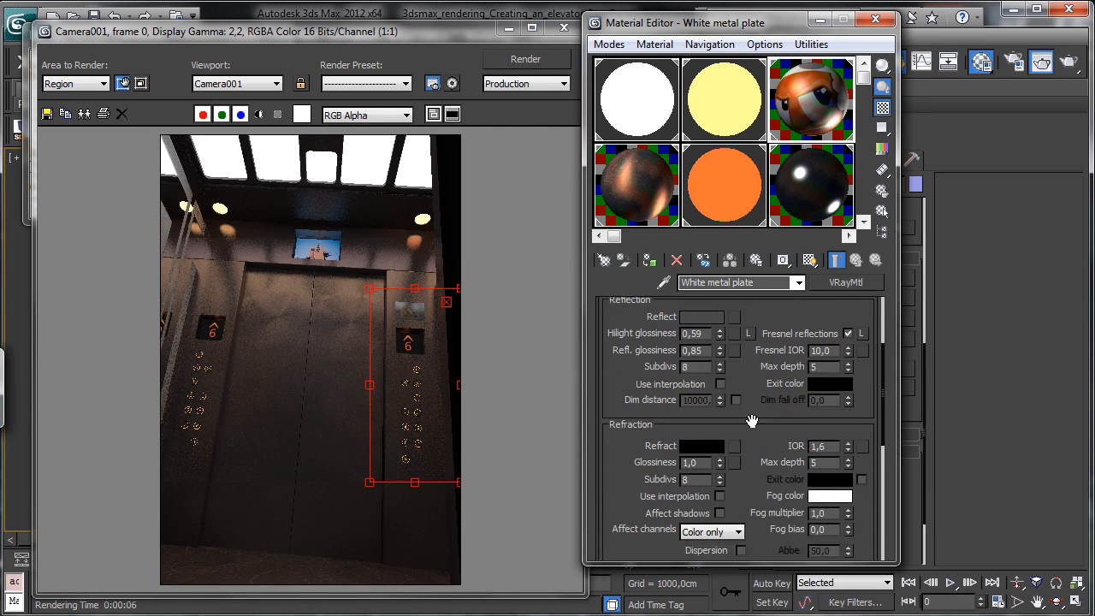
scroll(758, 420, "down", 4)
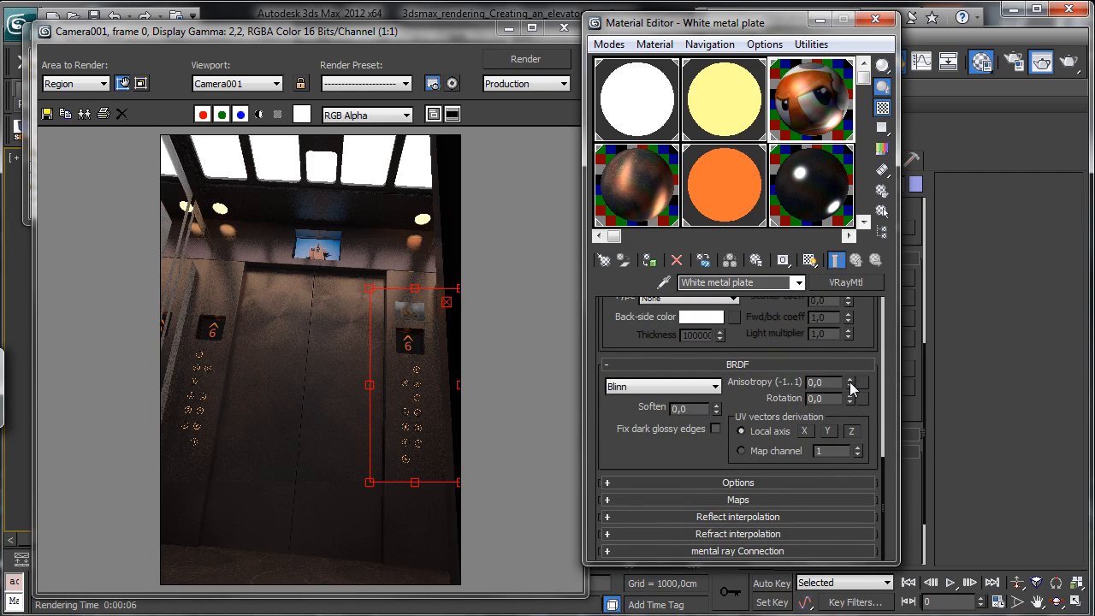
left_click_drag(849, 382, 849, 385)
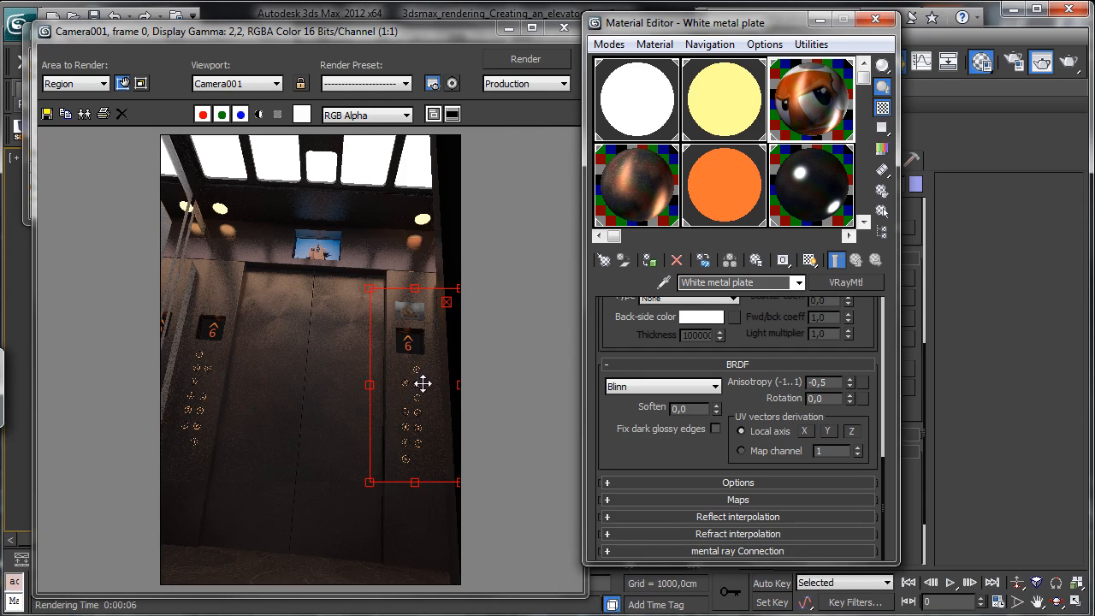
Step: Test-render the wall strip with the metal plate, and reshape the render region into a full-width strip over the elevator floor
mouse_move(420, 384)
left_mouse_down()
mouse_move(397, 363)
mouse_move(422, 375)
left_mouse_up()
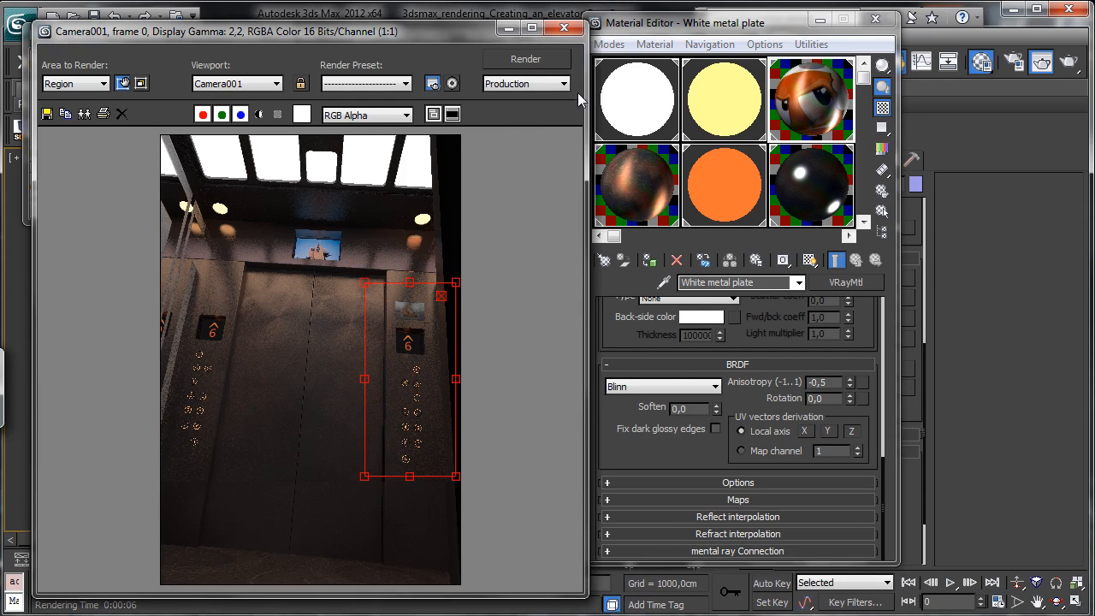
left_click(526, 59)
left_click_drag(430, 398, 201, 544)
left_click_drag(254, 390, 460, 513)
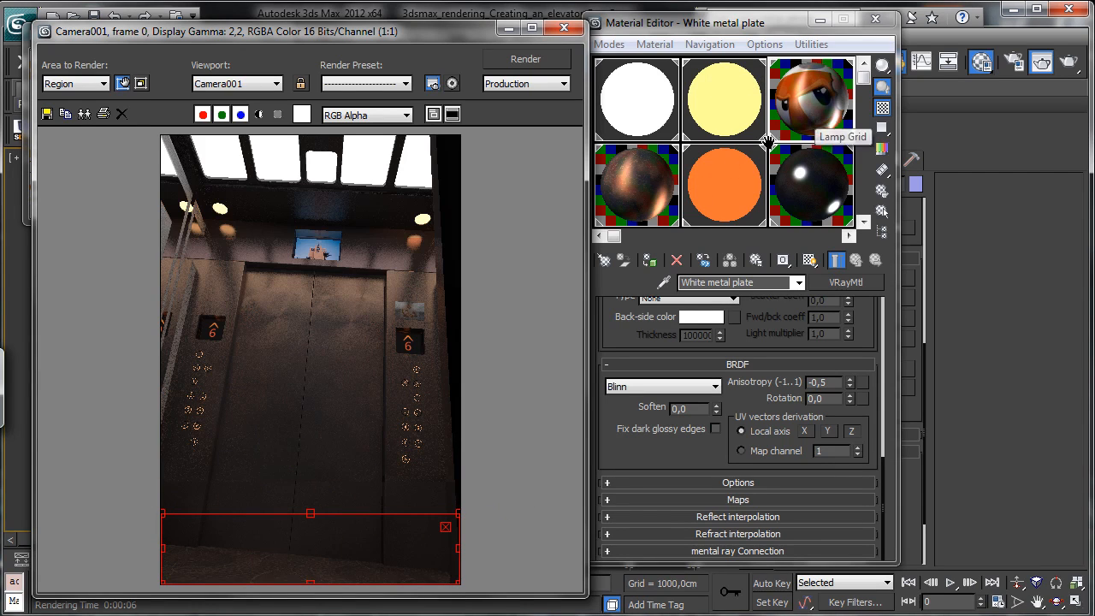
Step: Open the Lamp Grid material and set its BRDF anisotropy to -0,4
scroll(814, 137, "down", 1)
left_click(814, 137)
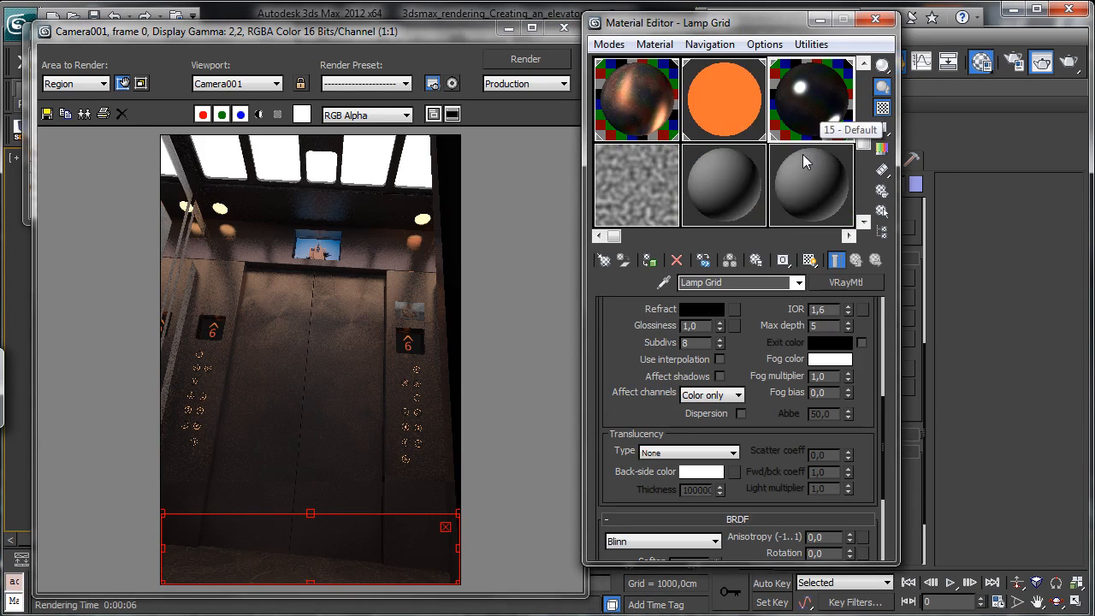
left_click_drag(740, 347, 751, 237)
scroll(856, 363, "down", 1)
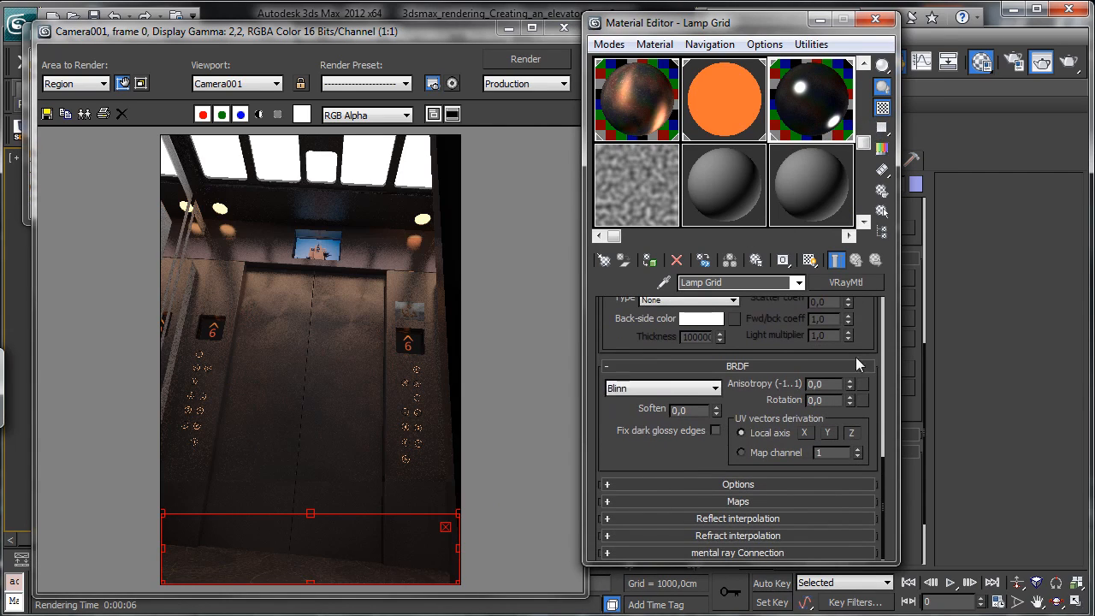
left_click_drag(849, 381, 849, 378)
left_click_drag(850, 377, 849, 383)
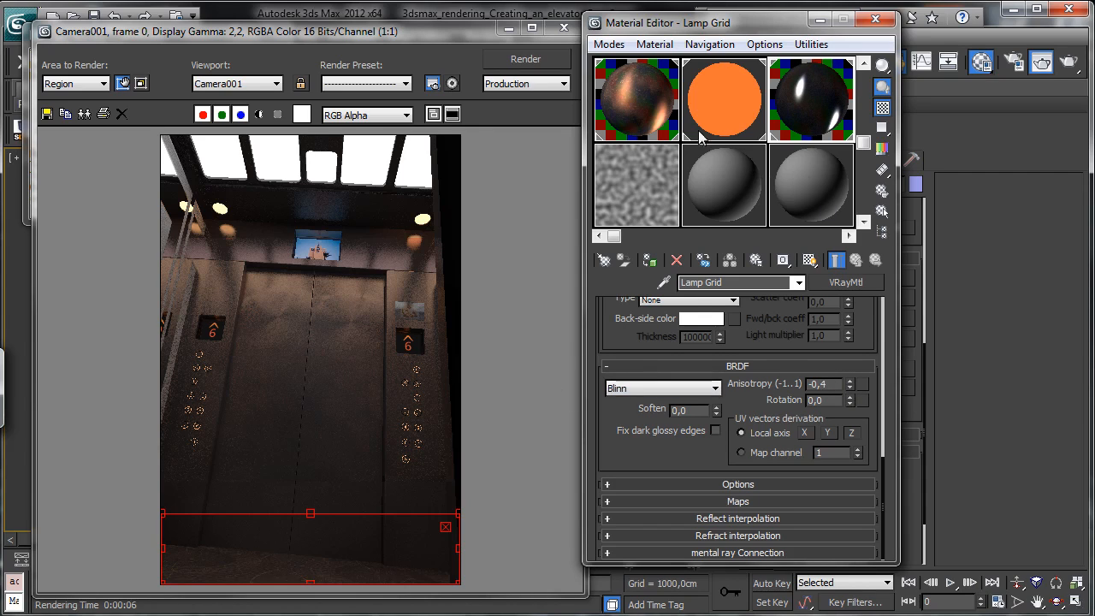
Step: Open the Glass screen material and set its highlight glossiness to 0,82
left_click_drag(764, 145, 614, 236)
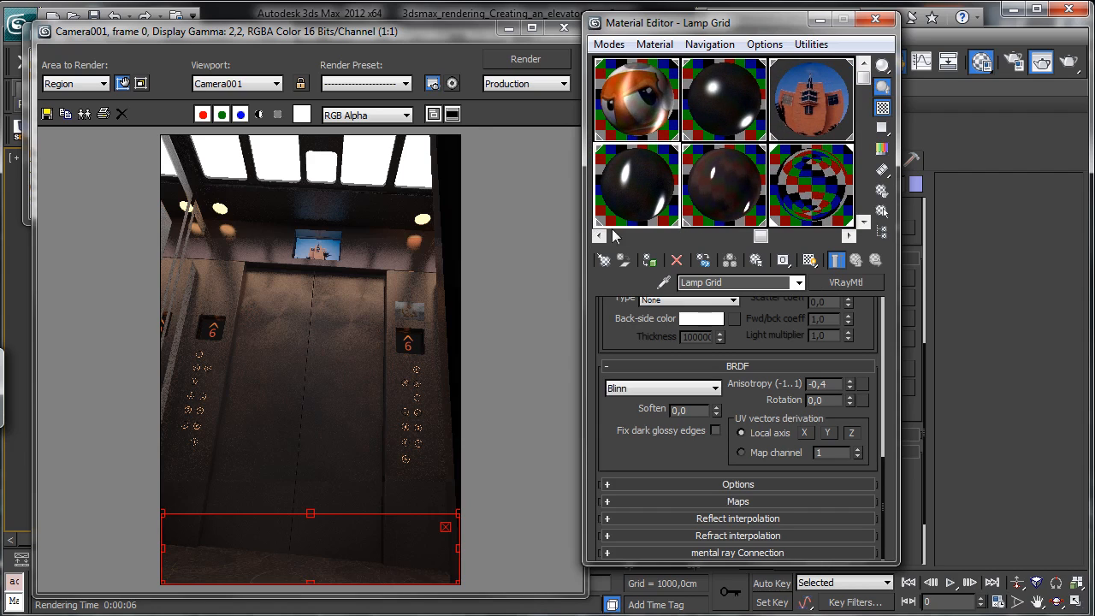
left_click(792, 159)
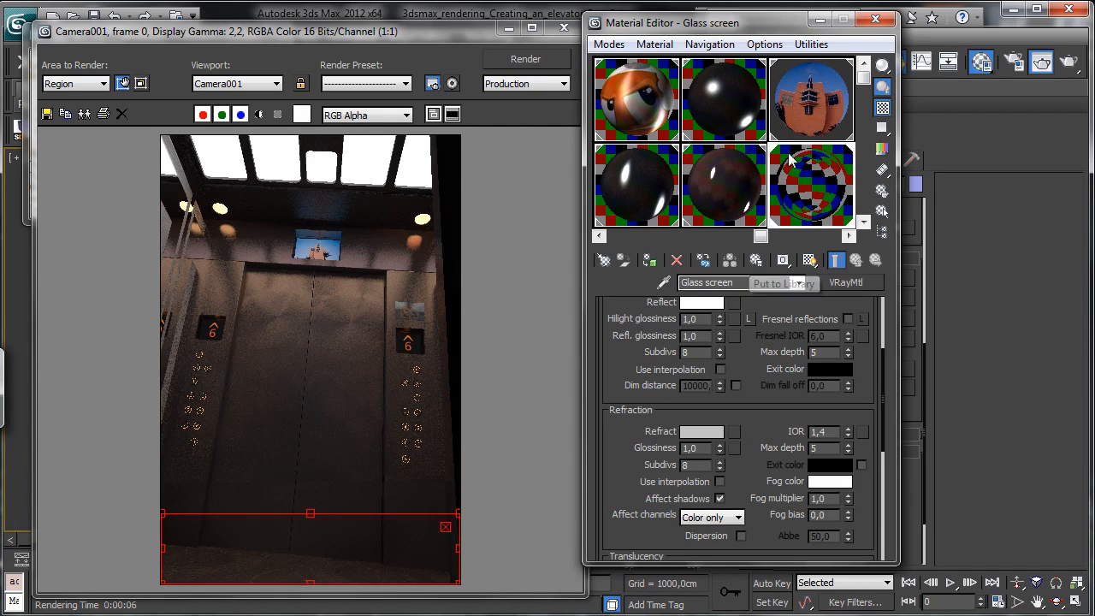
left_click_drag(745, 350, 721, 397)
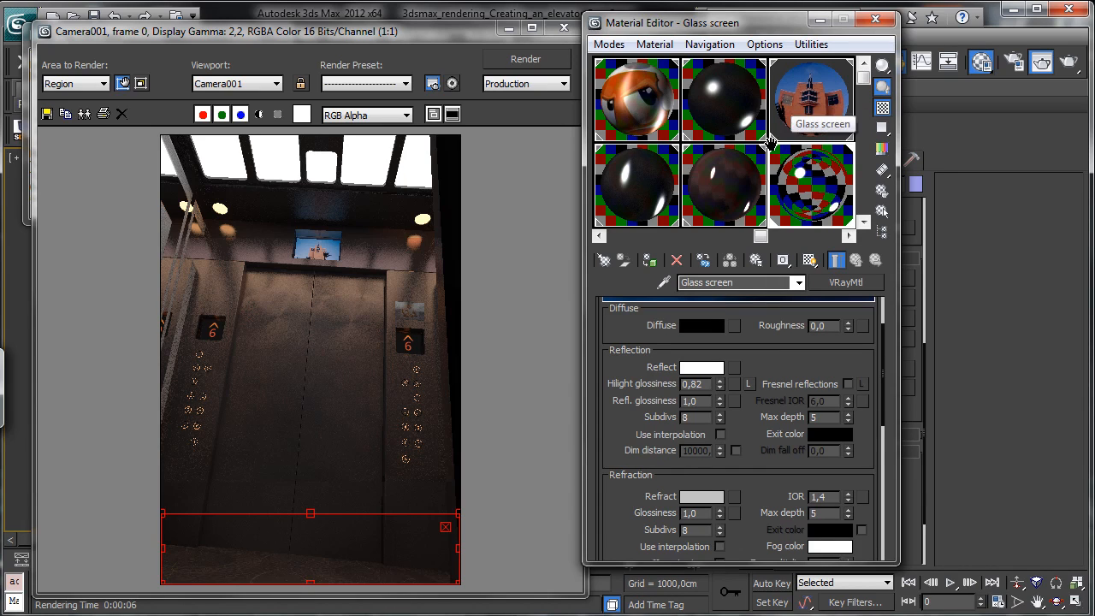
Step: Open the Floor material and set its diffuse roughness to 0,2
middle_click_drag(768, 142, 658, 135)
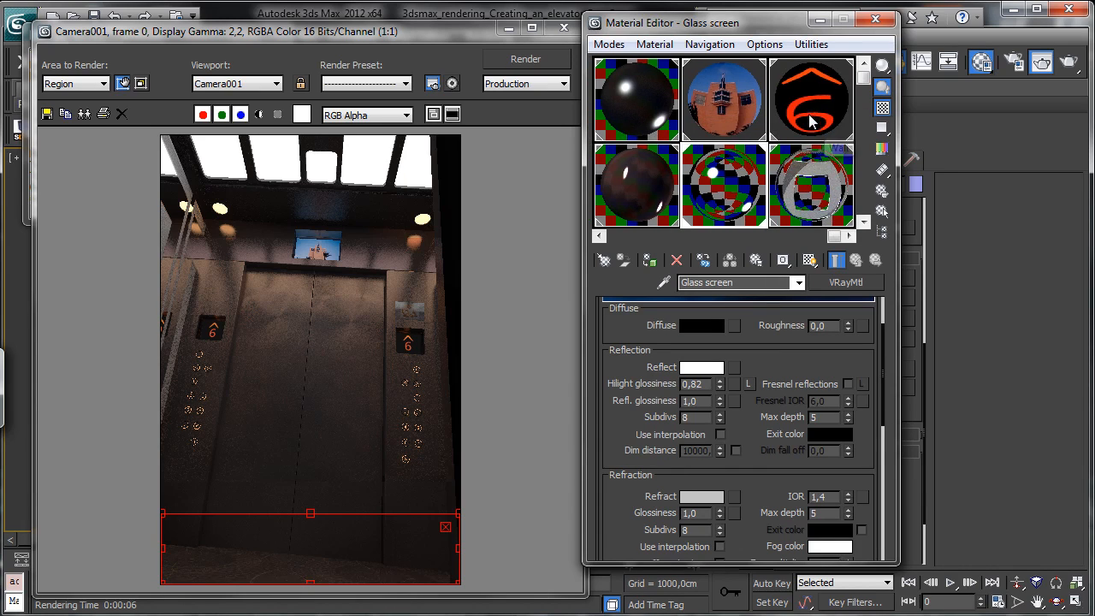
middle_click_drag(768, 143, 764, 65)
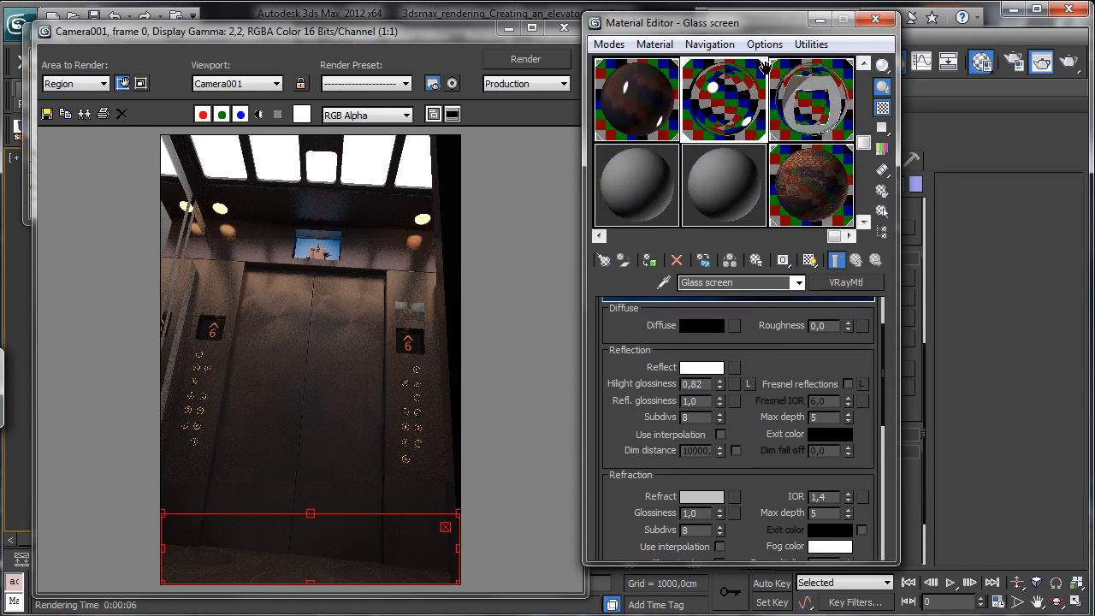
left_click(801, 194)
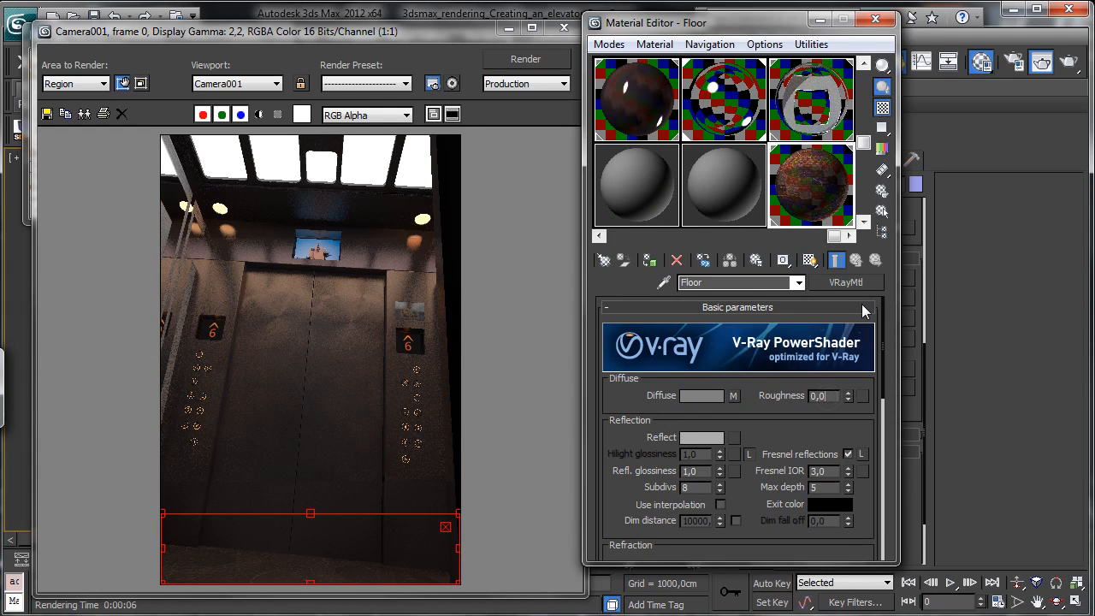
key("BackSpace")
key("Return")
Step: Set the hue shift of the Floor's diffuse Color Correction map to 180 and test-render the floor region
left_click(734, 396)
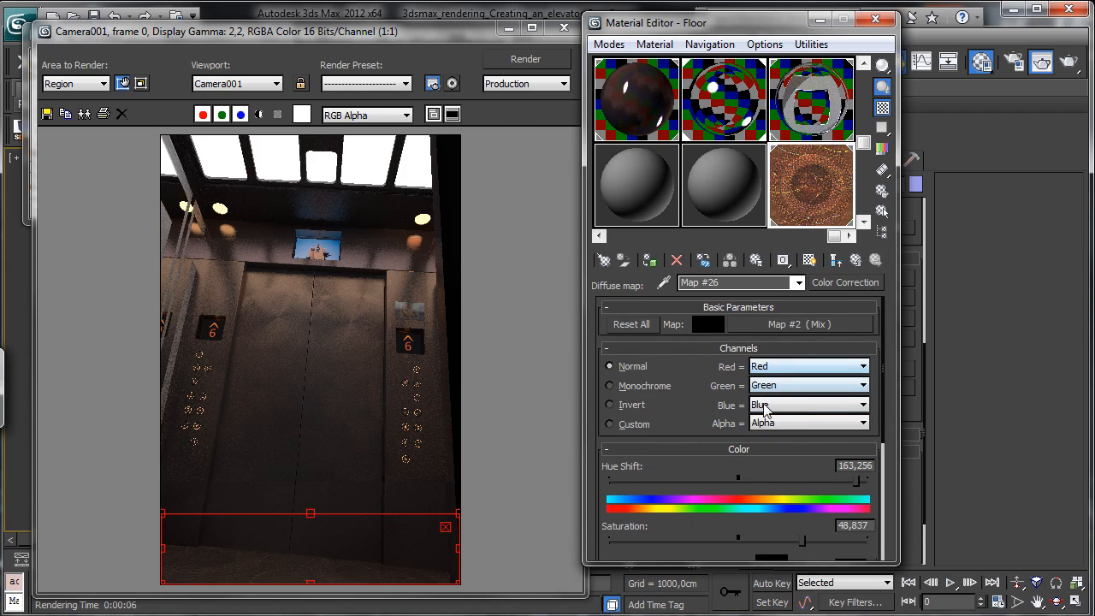
left_click_drag(858, 488, 884, 482)
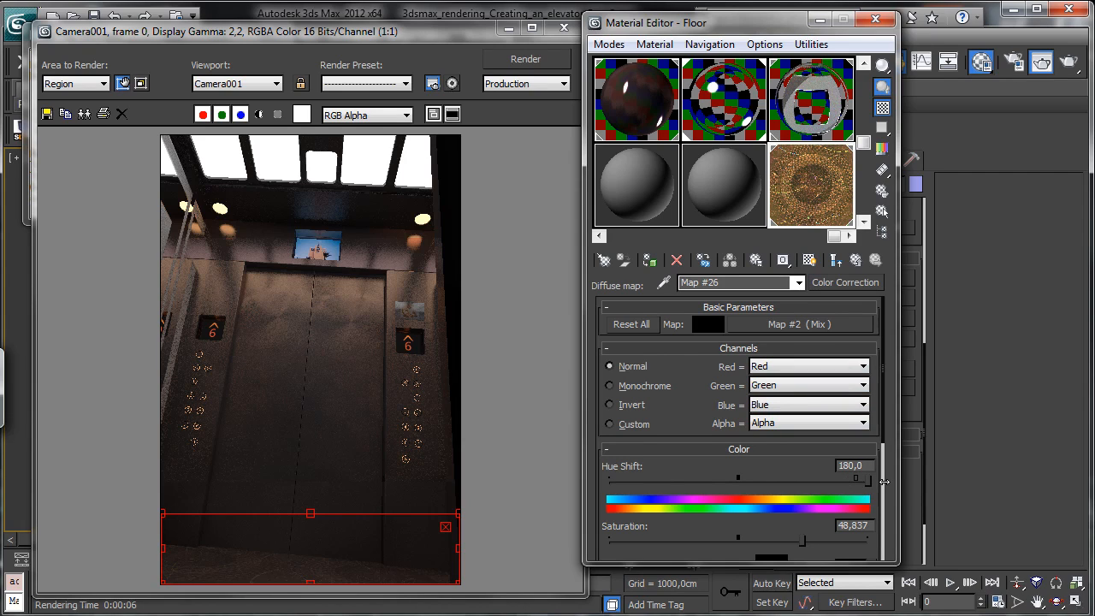
left_click(532, 62)
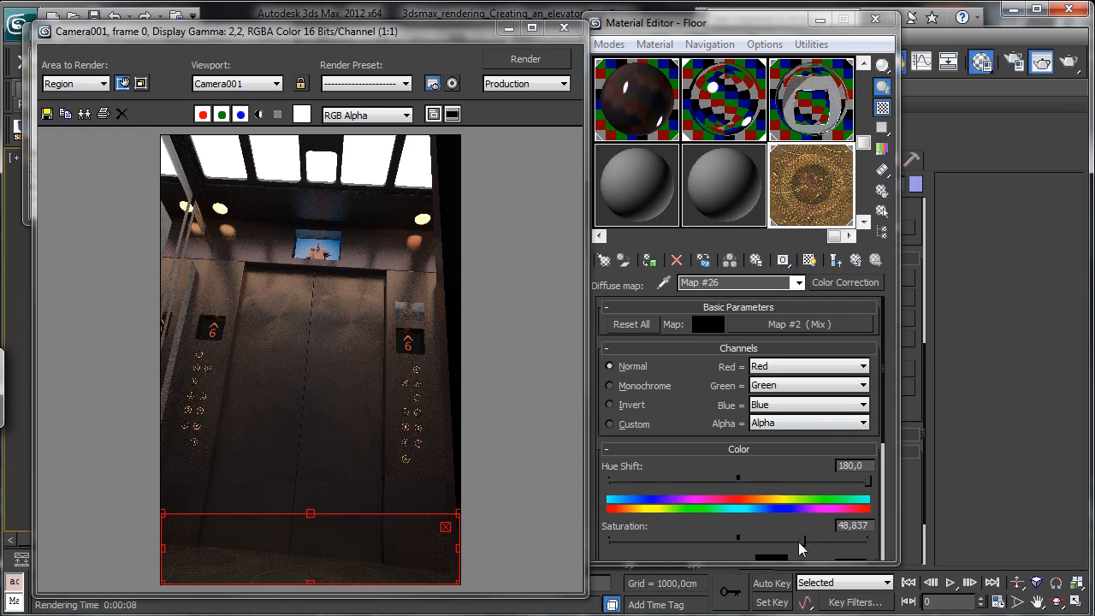
Step: Set the Color Correction map's saturation to 14,286, brightness to 46,179 and contrast to 62,126, and test-render the floor region
left_click_drag(803, 543, 780, 539)
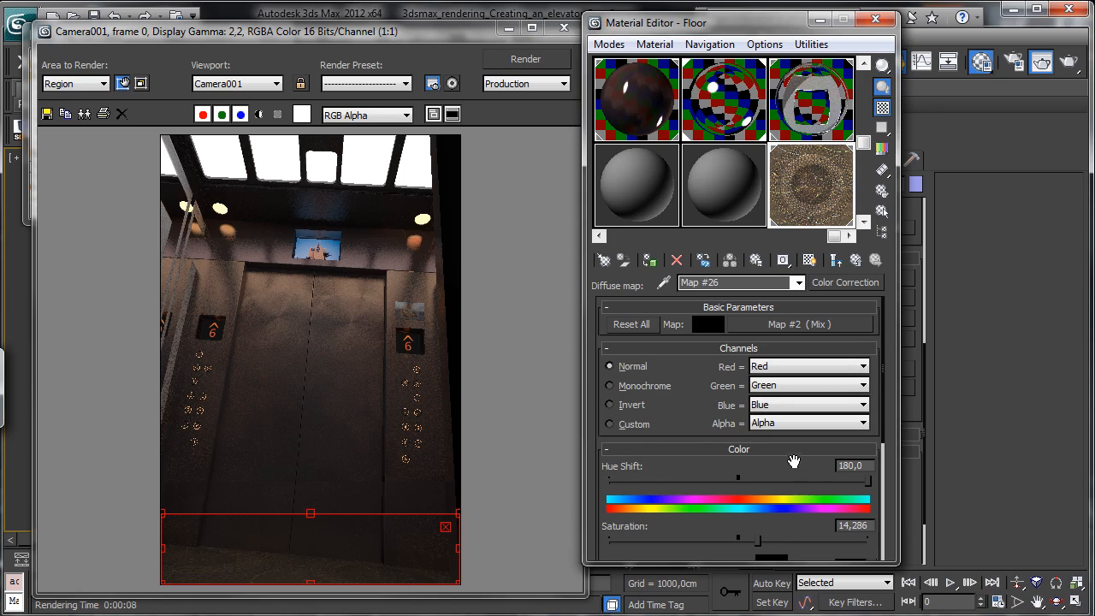
scroll(693, 405, "down", 5)
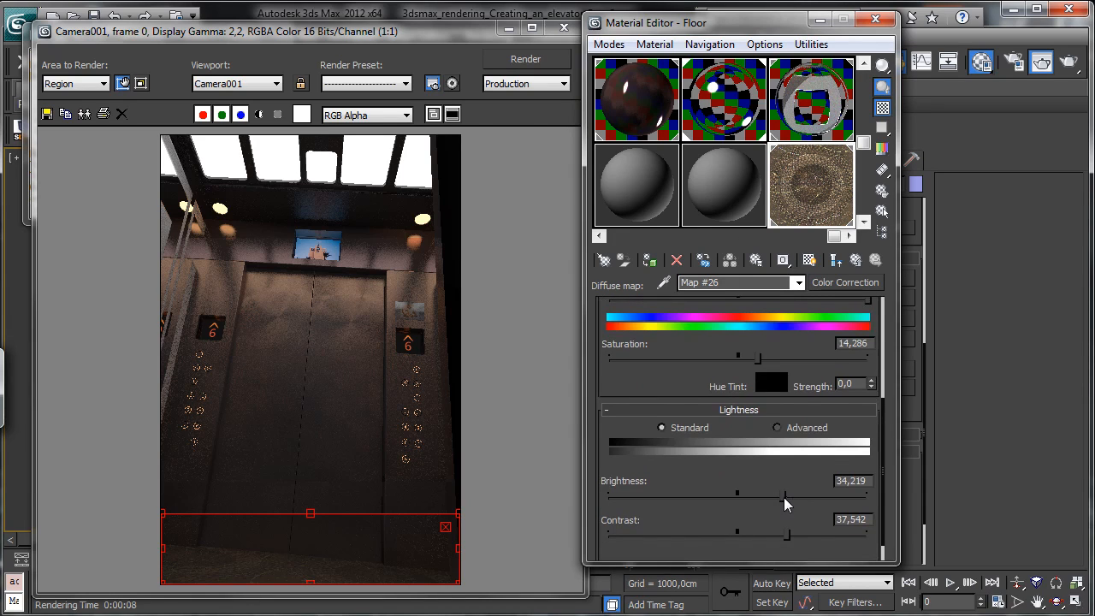
left_click_drag(782, 497, 798, 497)
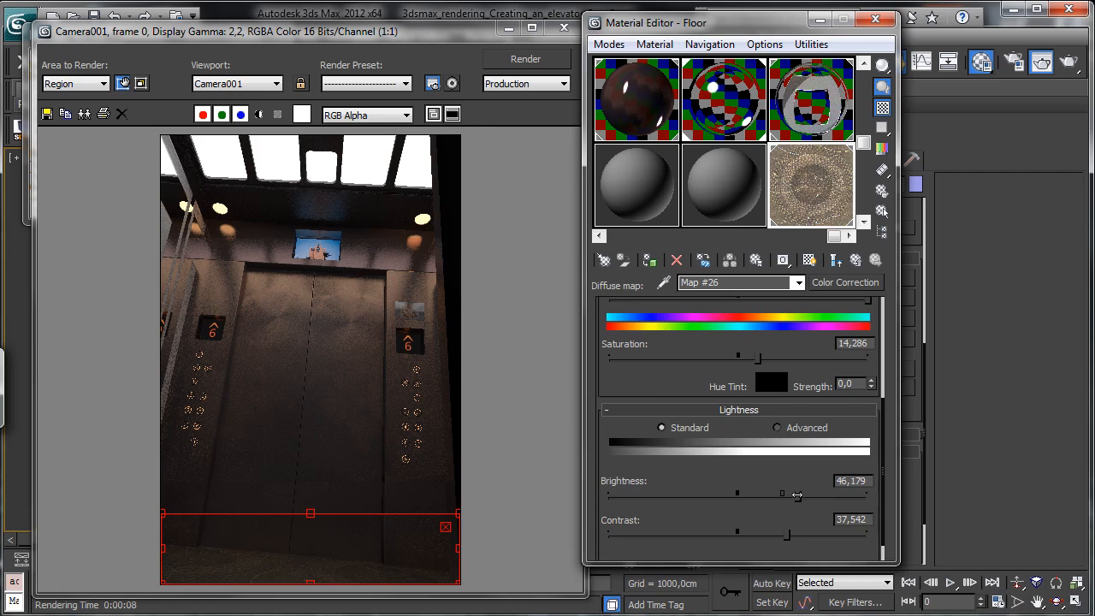
left_click_drag(787, 537, 818, 535)
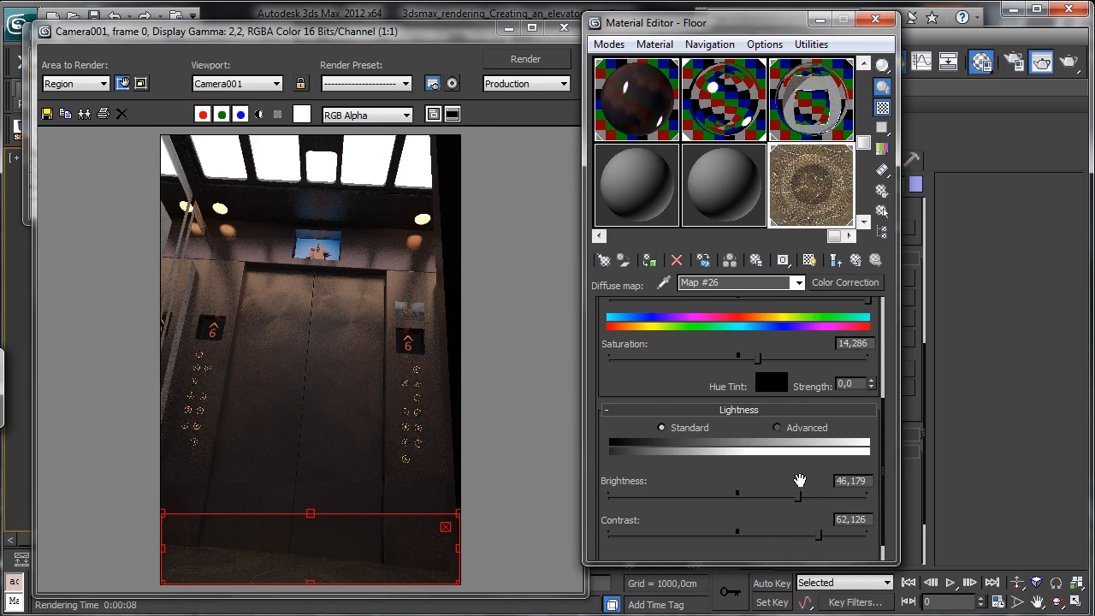
left_click(514, 58)
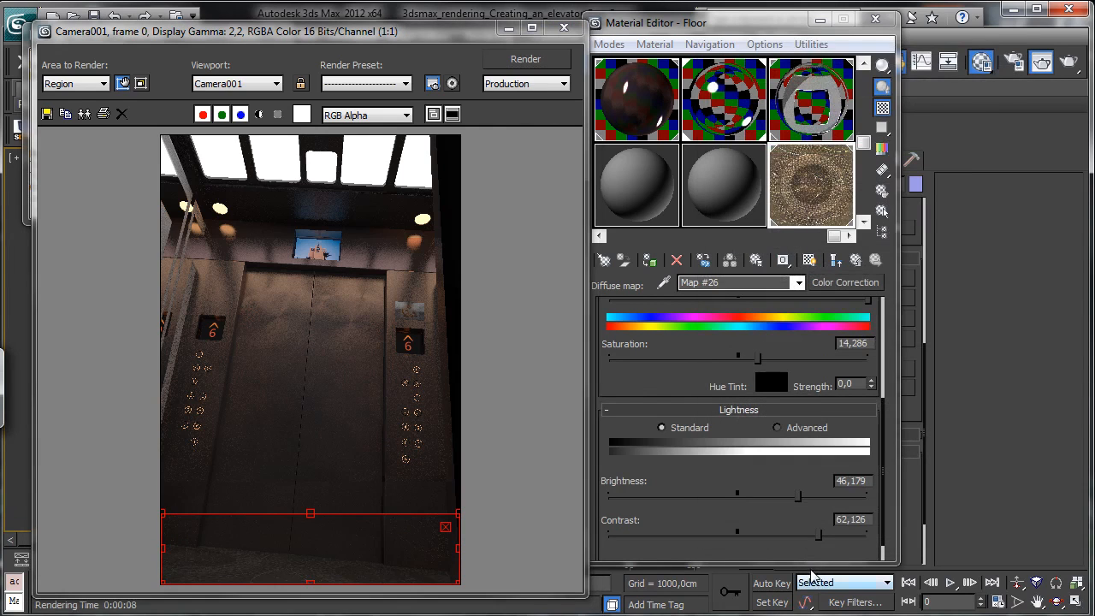
Step: Return to the Floor material, set its reflection colour to pure white (value 255) and test-render the floor region
left_click(856, 260)
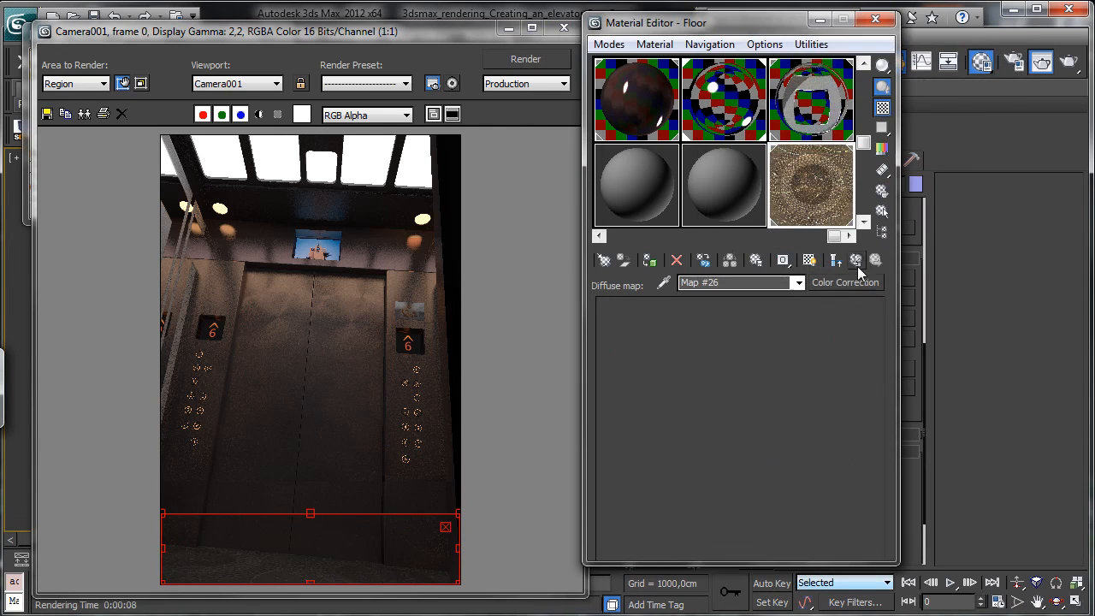
scroll(763, 425, "down", 3)
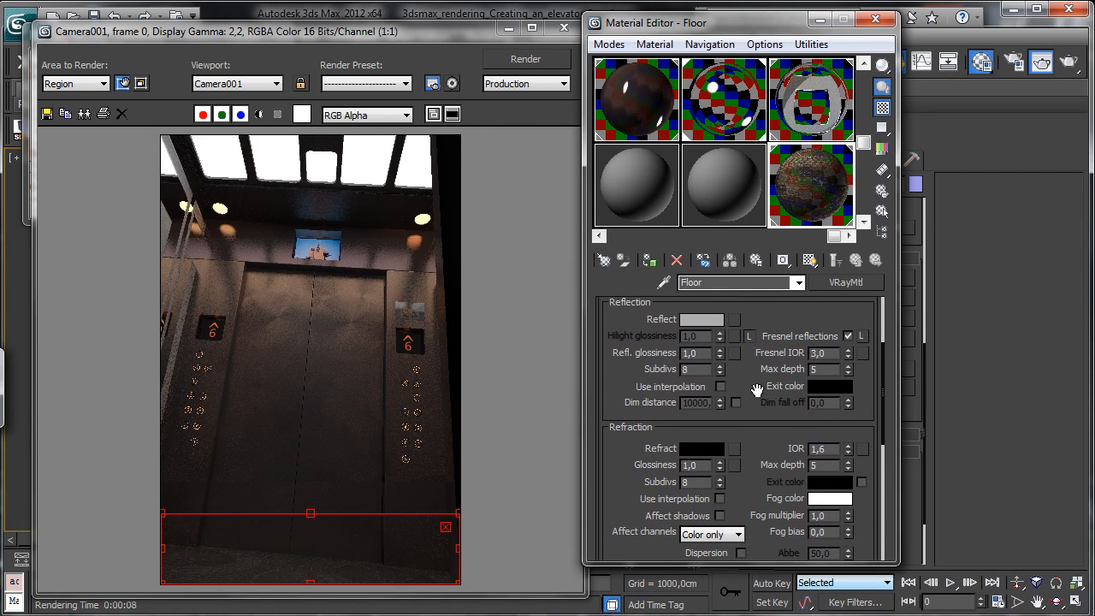
scroll(764, 419, "up", 3)
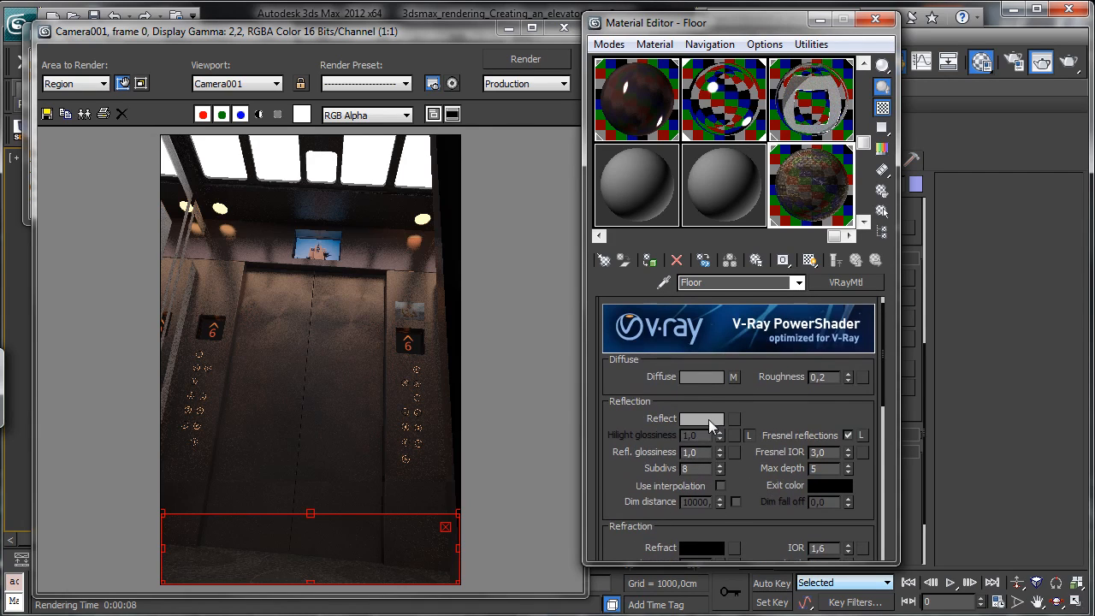
left_click(708, 419)
left_click_drag(603, 192, 709, 195)
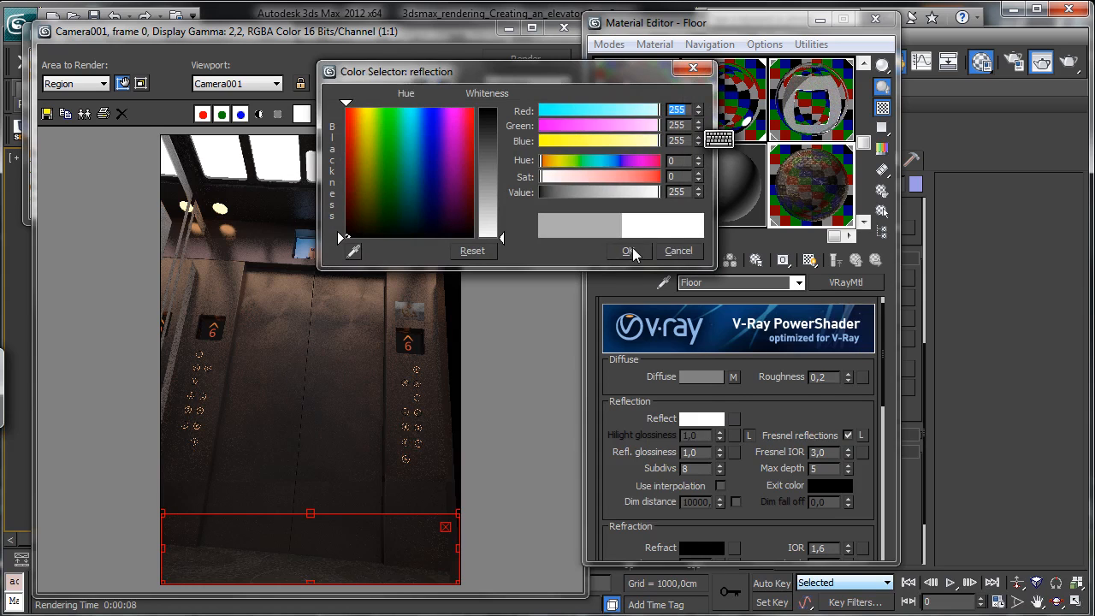
left_click(631, 251)
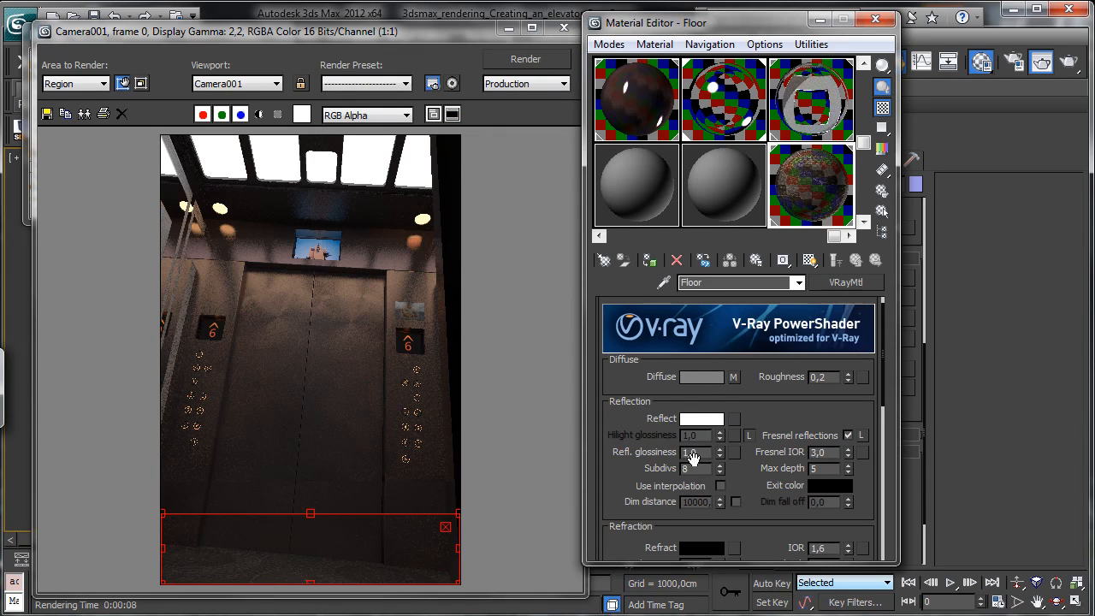
left_click(526, 60)
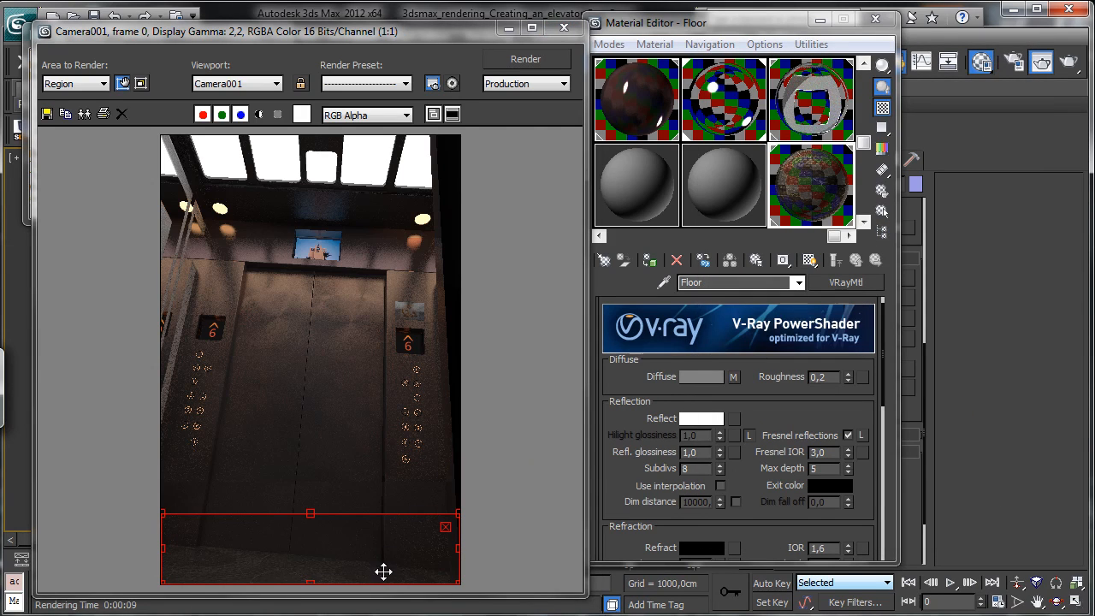
Step: Set the Floor's Fresnel IOR to 4, unlink its highlight glossiness and set that to 0,61
double_click(823, 451)
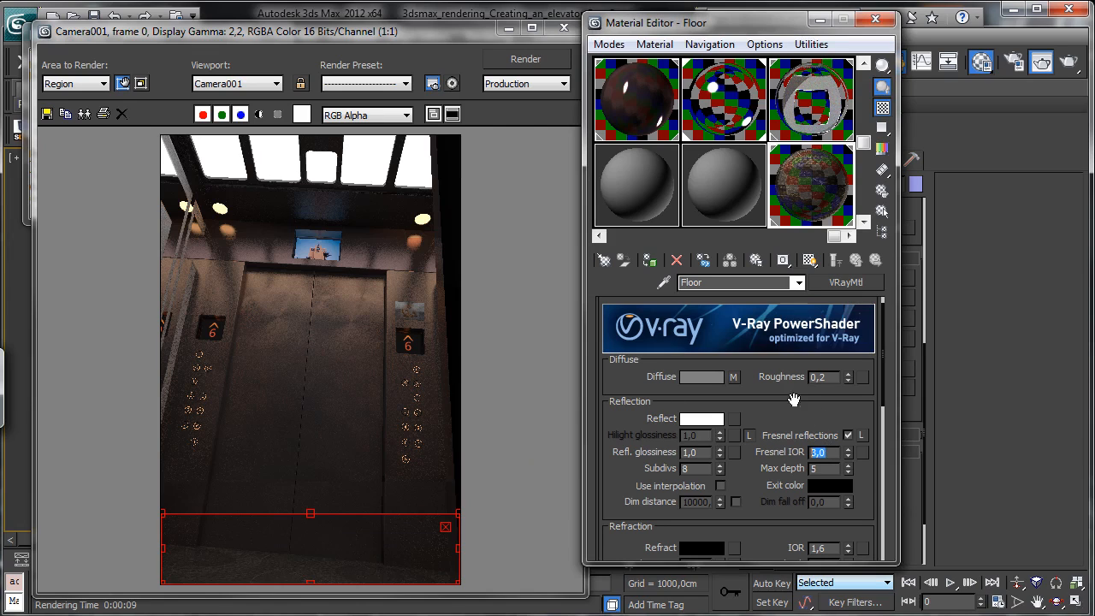
type("4")
key("Return")
left_click(748, 436)
left_click_drag(719, 436, 718, 462)
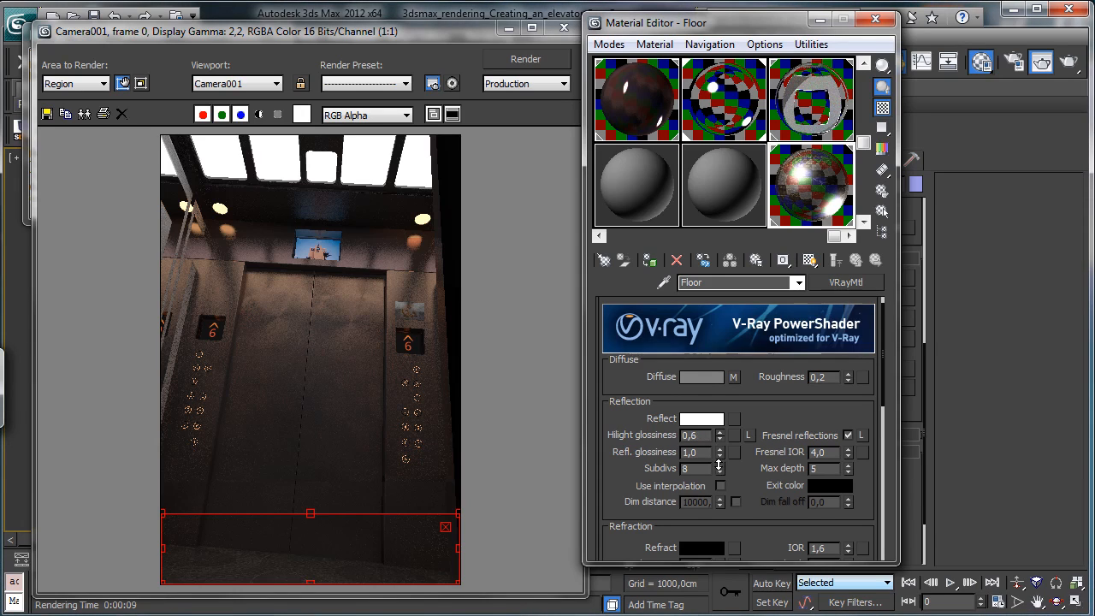
Step: Copy the Mix map from the Floor's diffuse Color Correction map and paste it as a copy into the Glossiness map slot
left_click(734, 377)
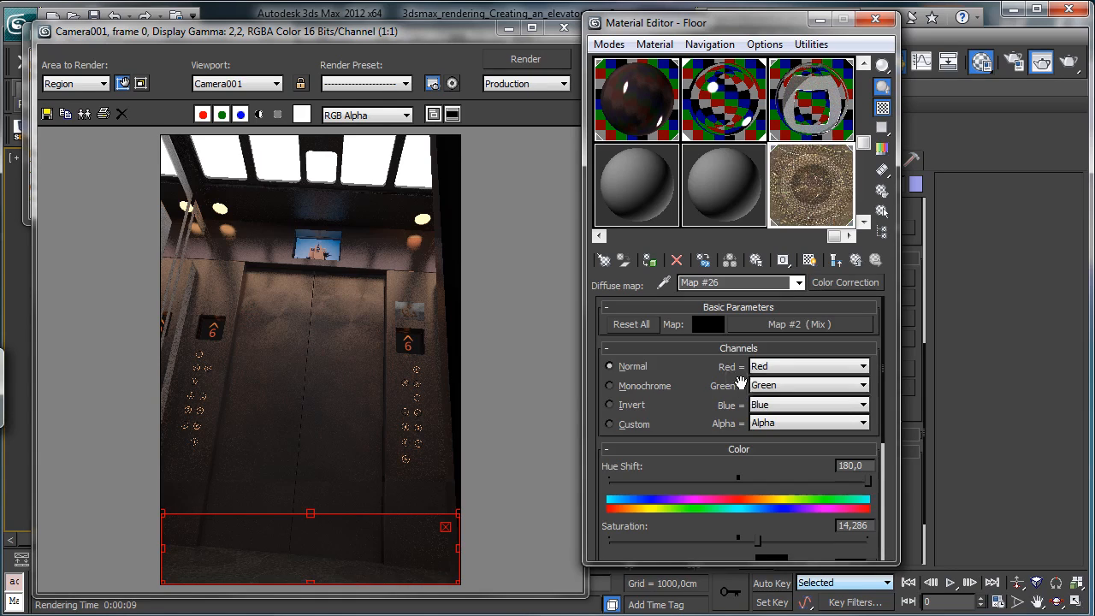
right_click(798, 332)
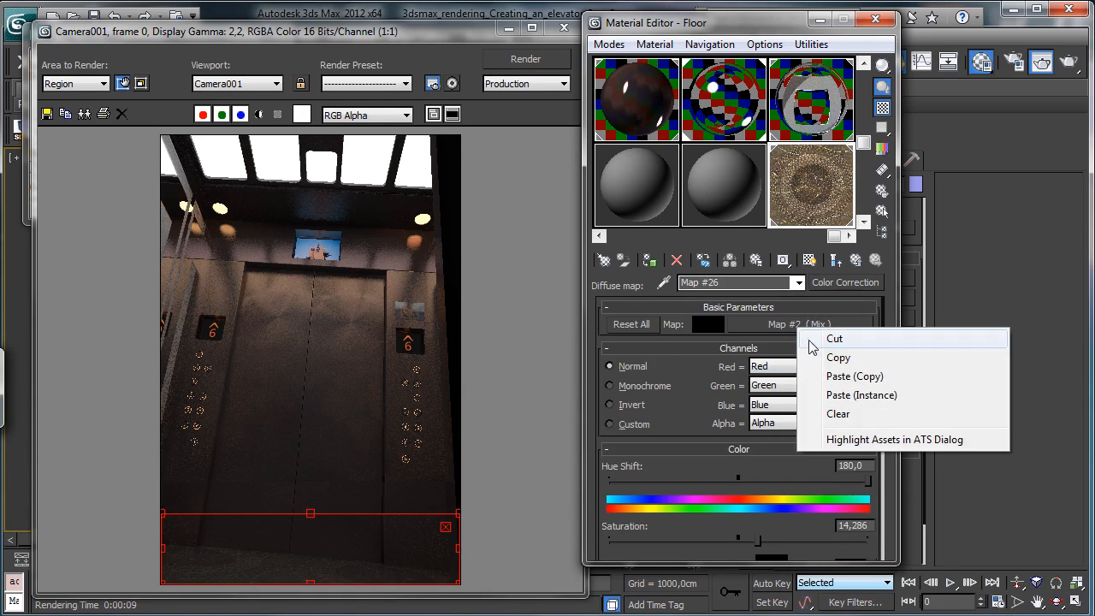
left_click(826, 356)
left_click(836, 259)
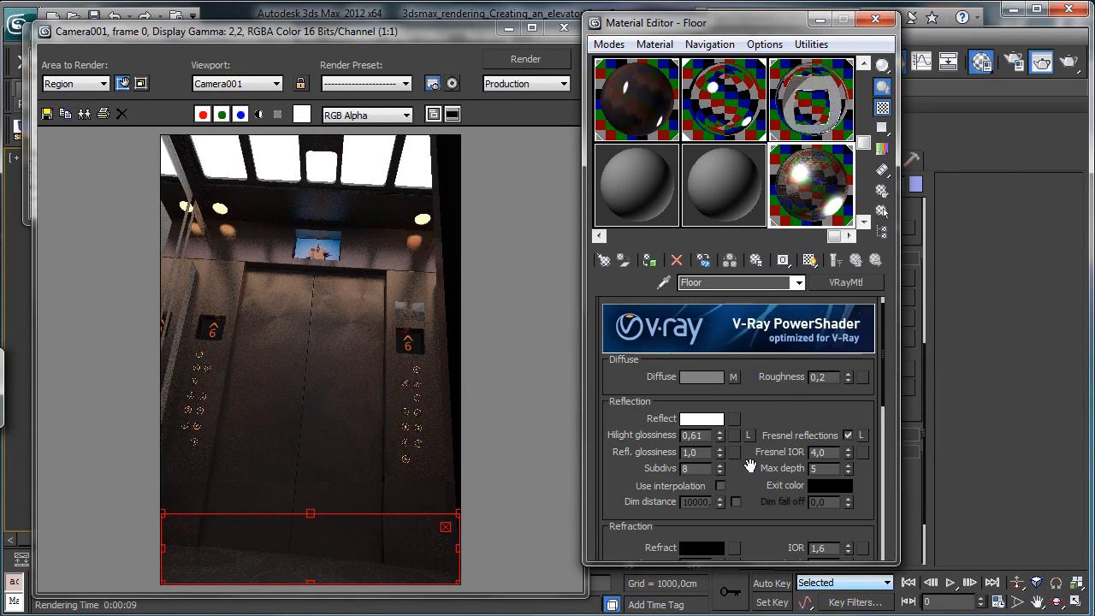
scroll(750, 470, "down", 10)
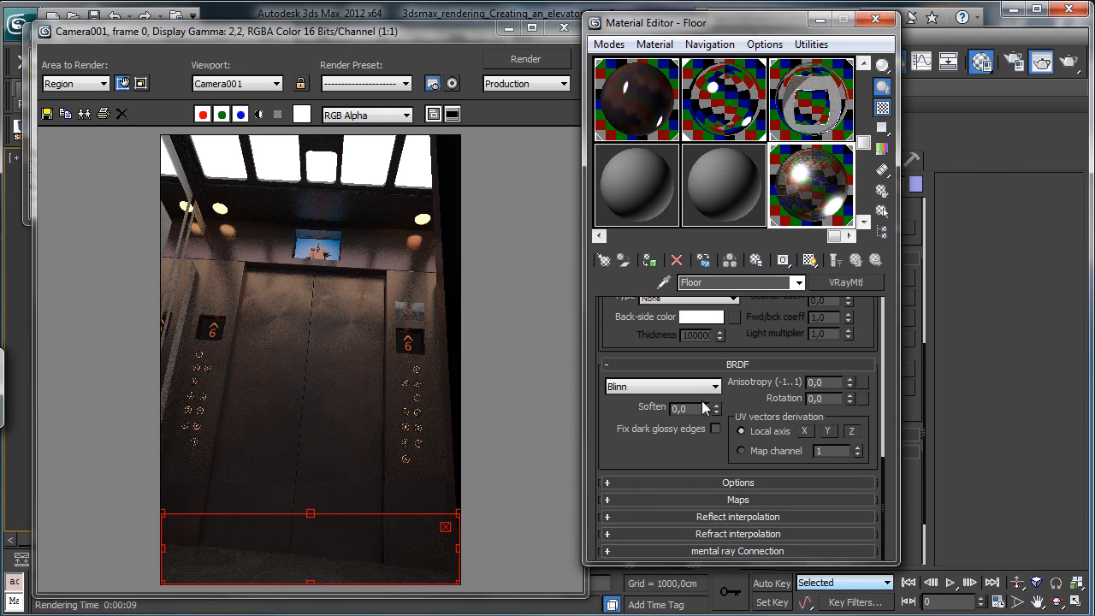
left_click(727, 501)
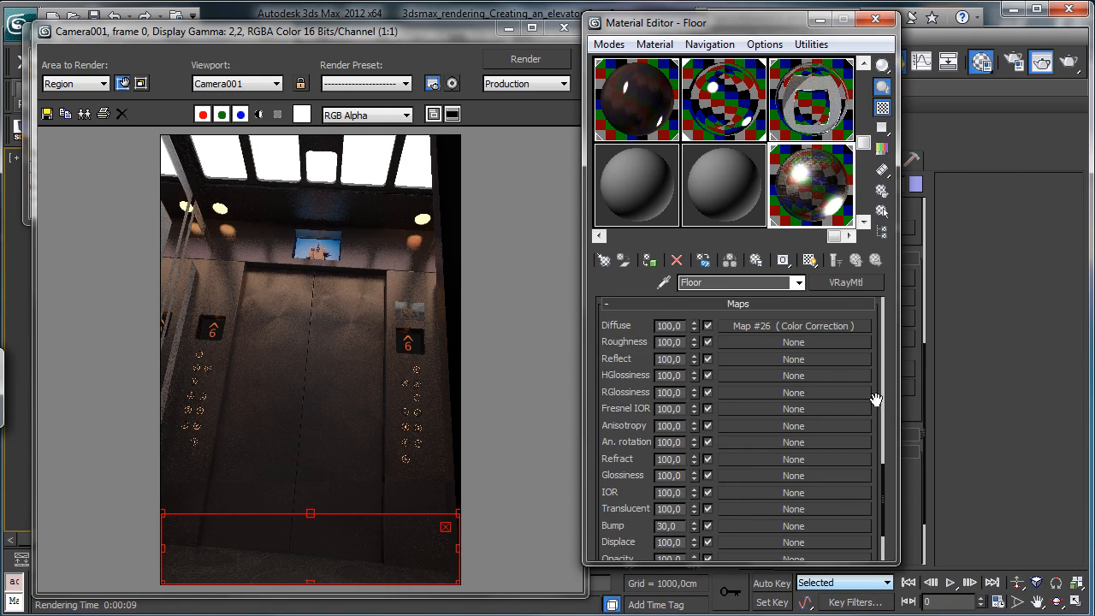
mouse_move(882, 482)
left_mouse_down()
mouse_move(881, 512)
mouse_move(884, 491)
left_mouse_up()
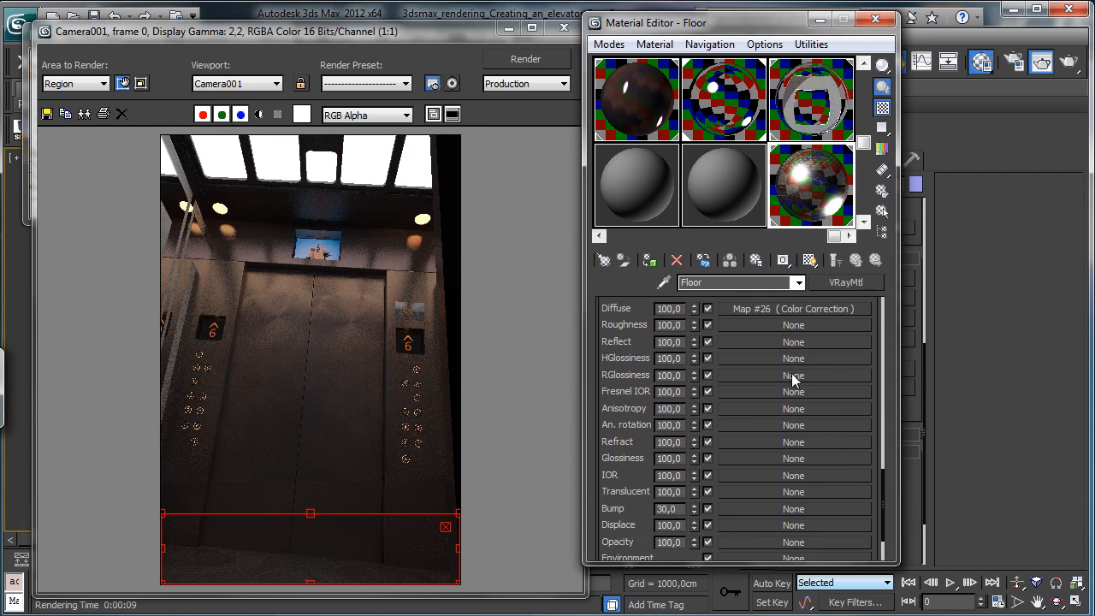
right_click(752, 459)
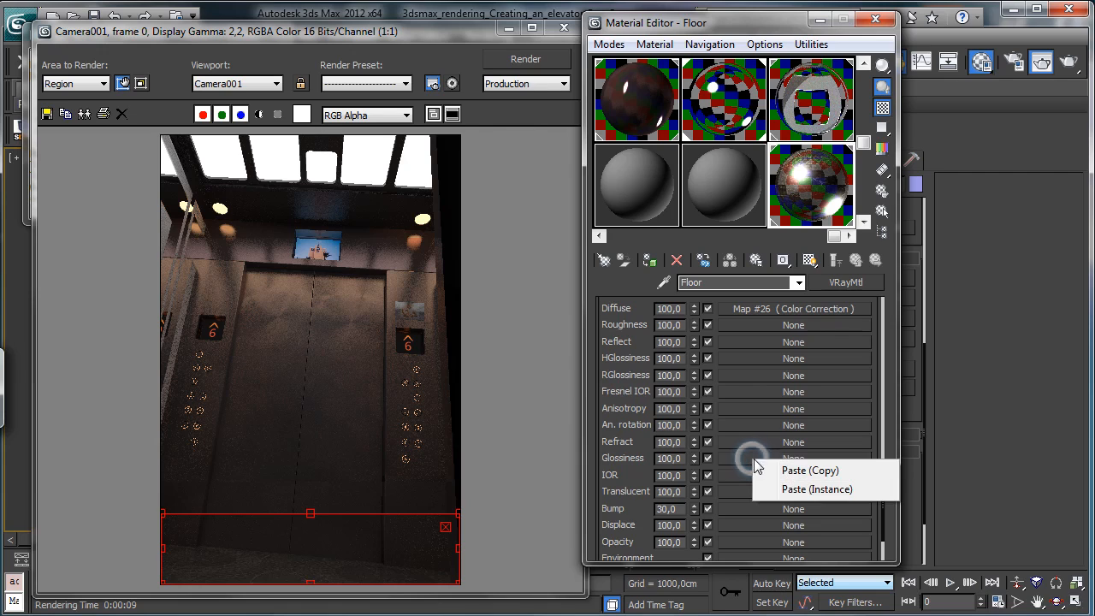
left_click(804, 472)
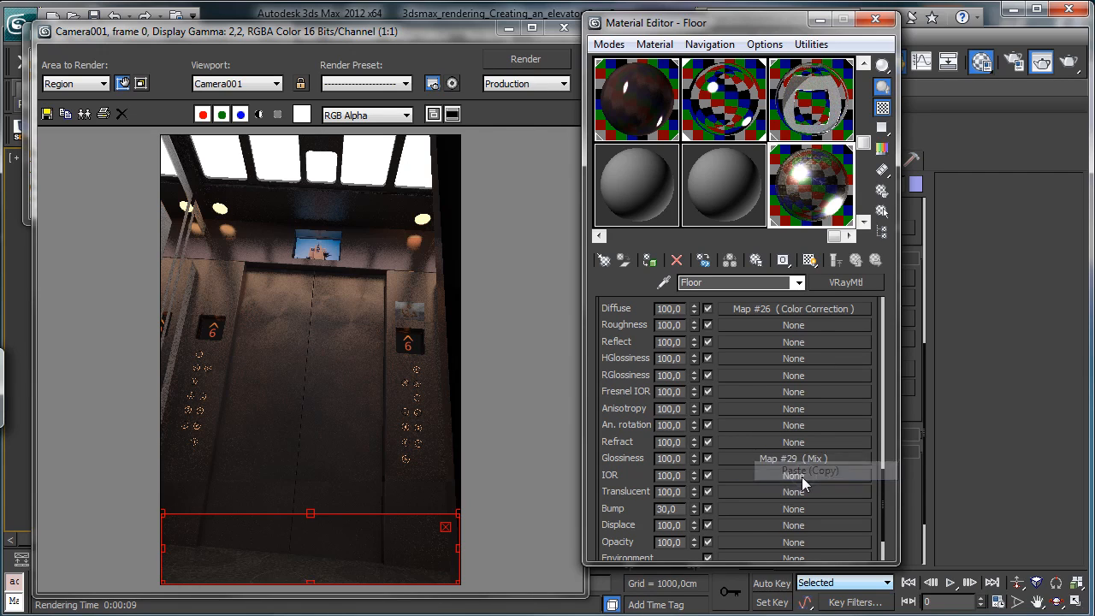
double_click(672, 458)
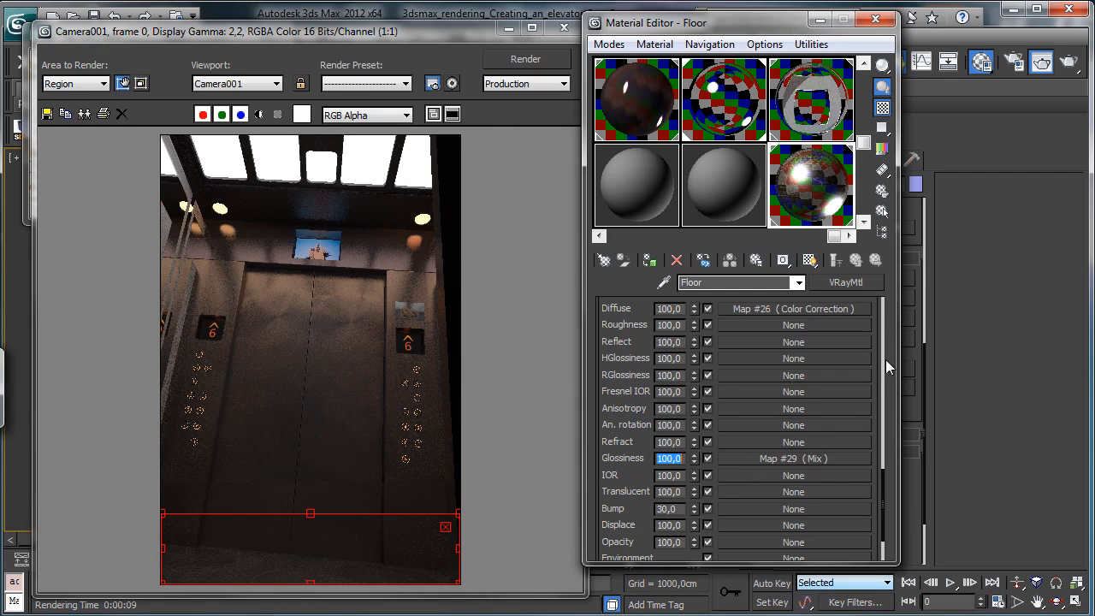
Step: Paste the Mix map as a copy into the Floor's HGlossiness slot and set its amount to 16
right_click(761, 361)
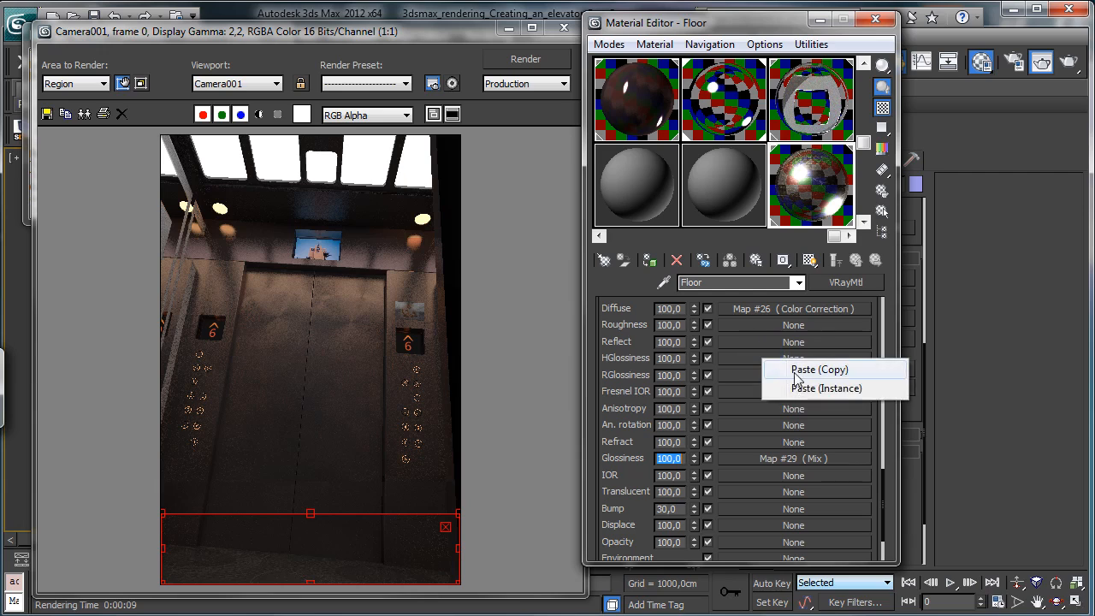
left_click(796, 367)
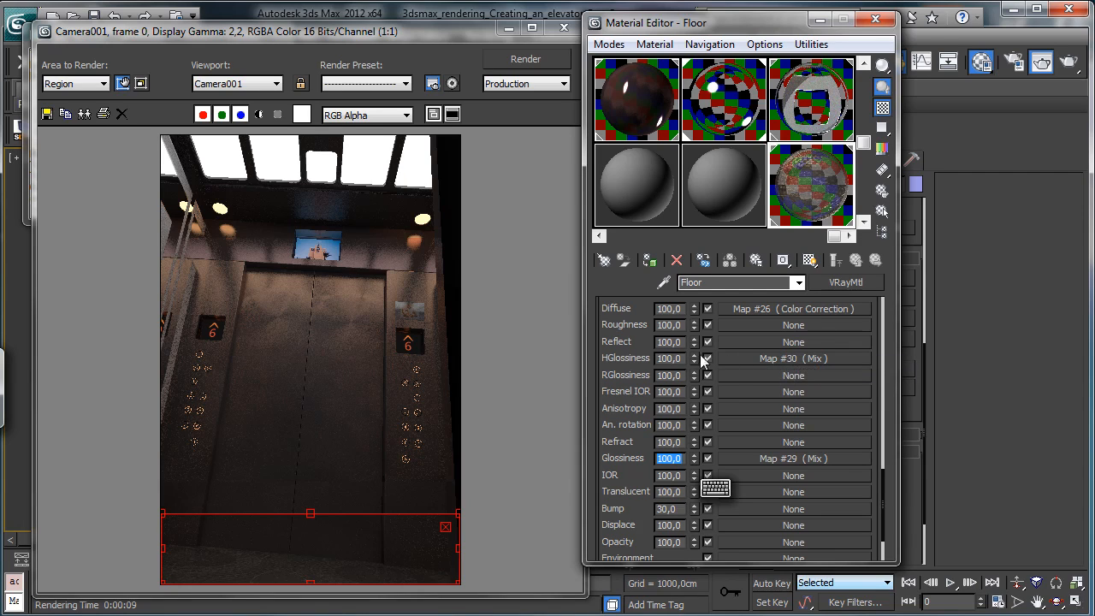
left_click_drag(695, 396, 696, 425)
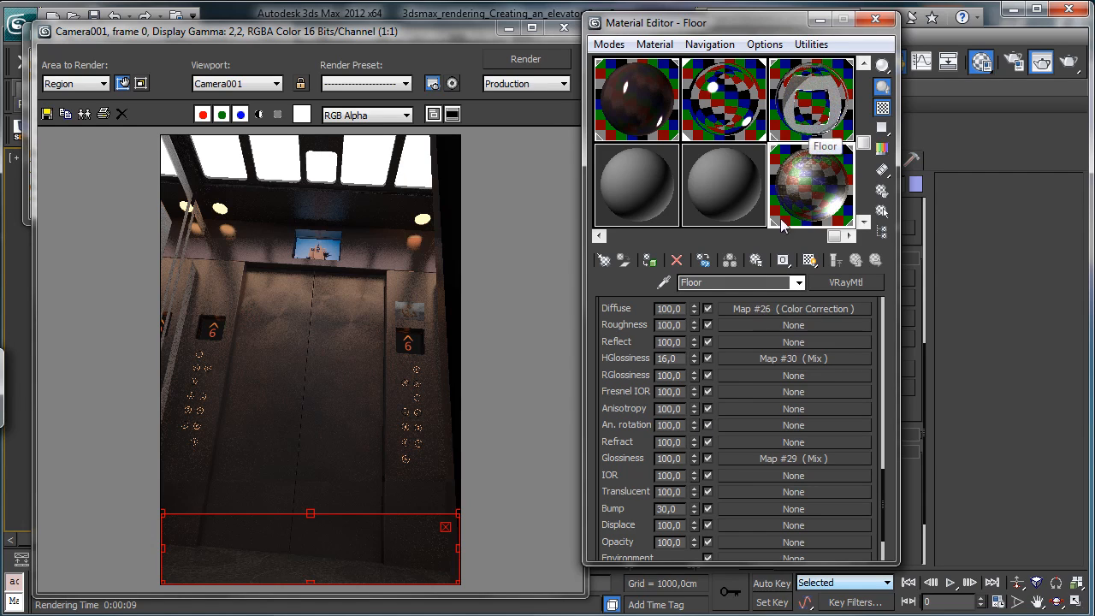
Step: Try a copy of the Mix map for Roughness with amount 62, clear that map slot and test-render the floor region
left_click_drag(729, 359, 729, 326)
left_click(704, 343)
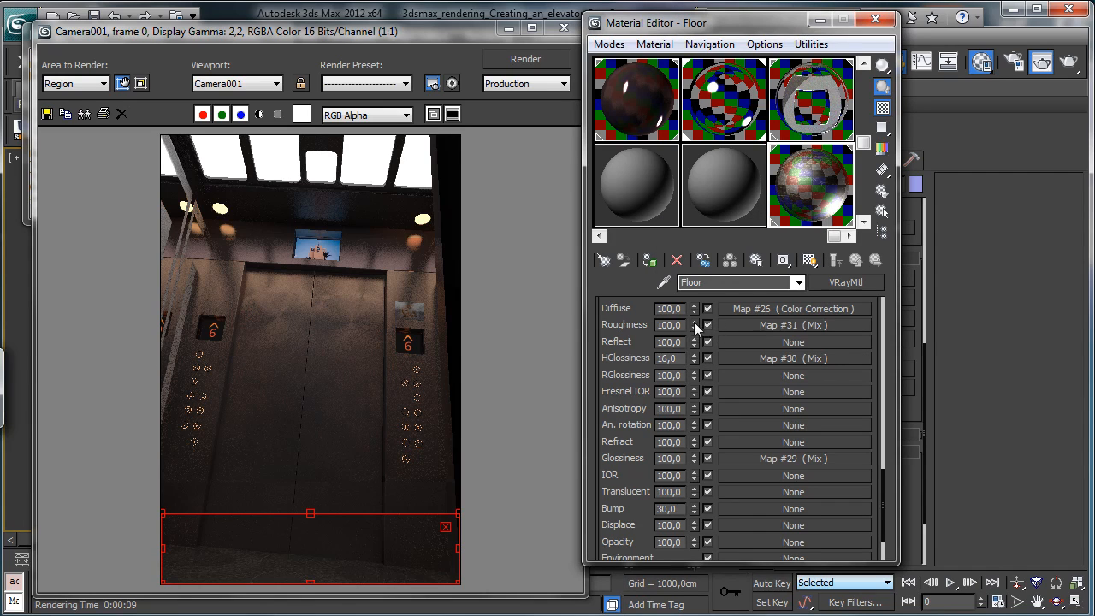
left_click_drag(694, 326, 743, 323)
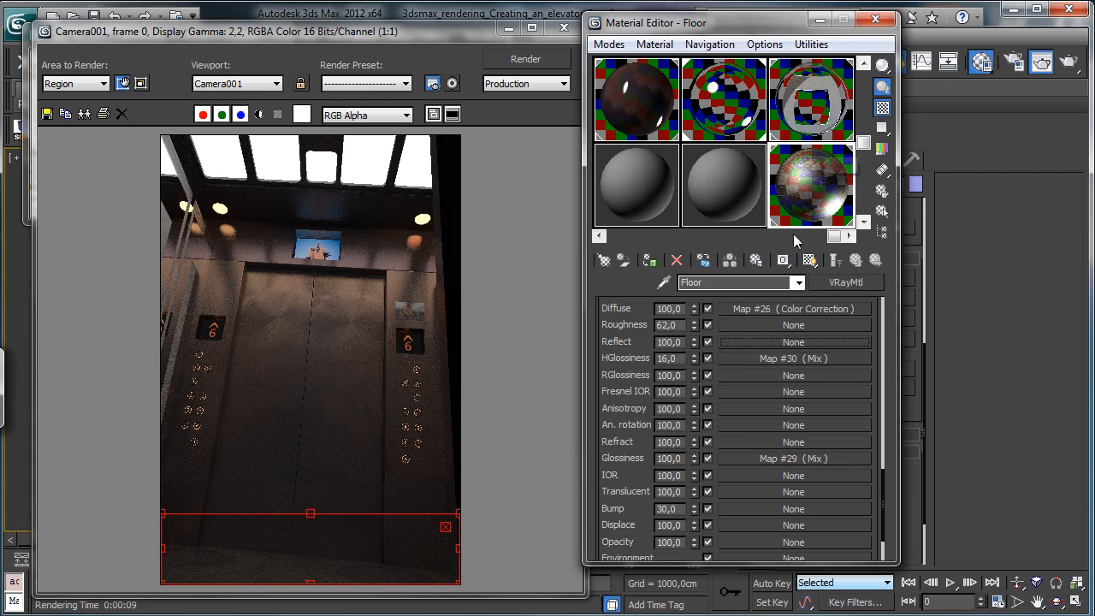
left_click(539, 60)
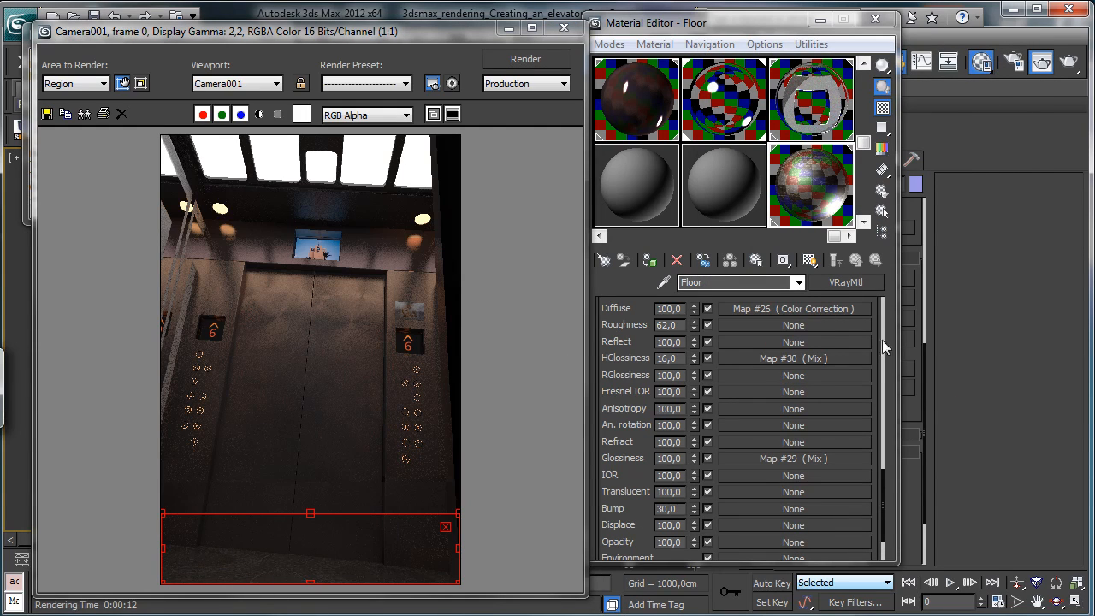
Step: Check the Floor's reflection colour and try the material with Fresnel reflections off before enabling them again
scroll(764, 342, "up", 5)
scroll(770, 463, "up", 5)
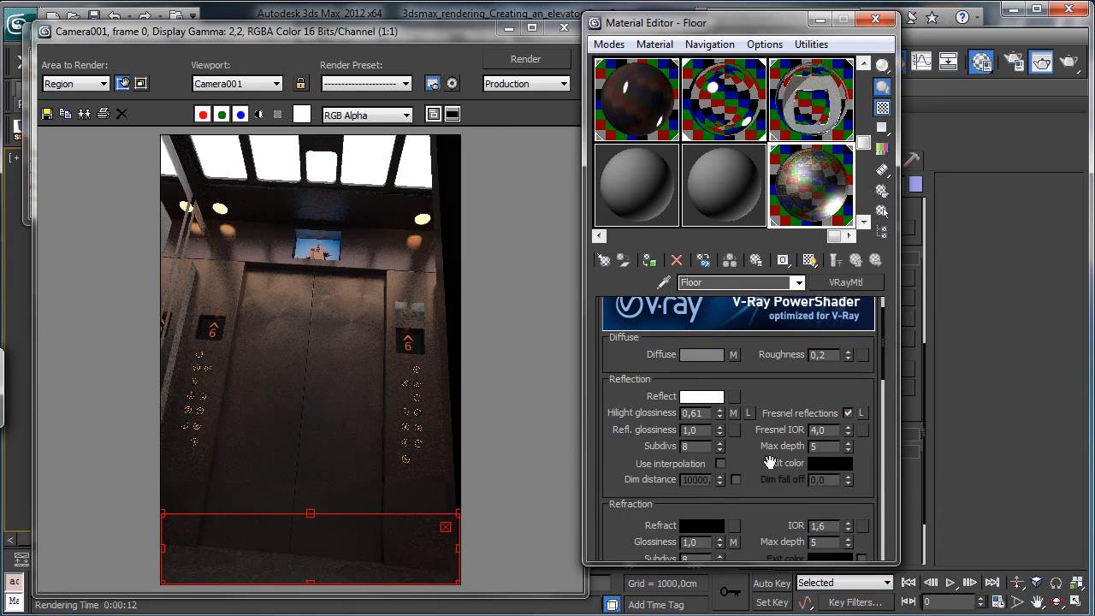
left_click(710, 396)
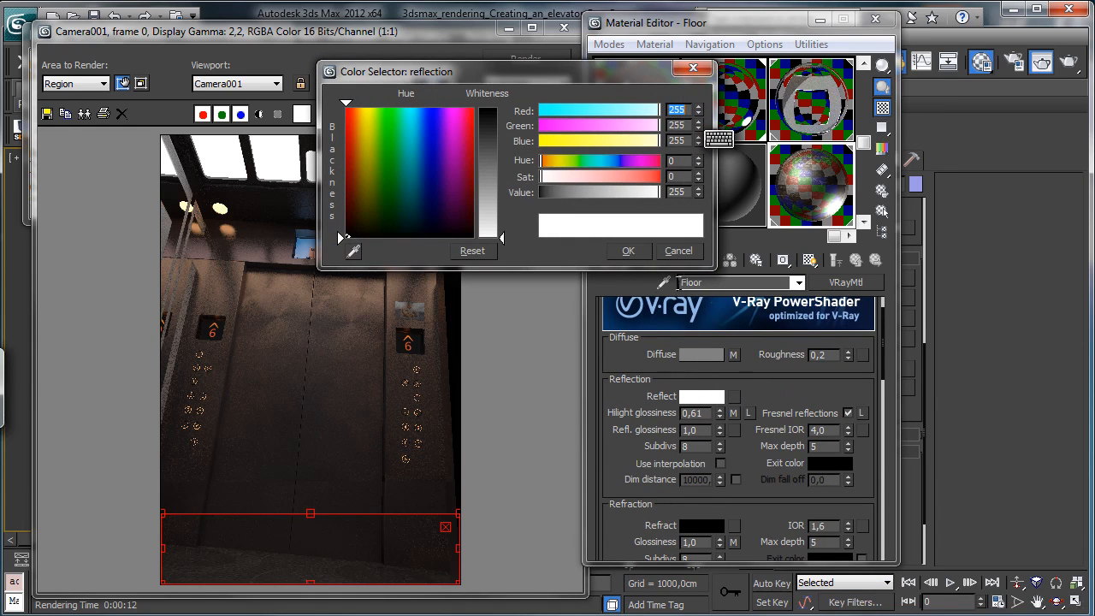
left_click(640, 254)
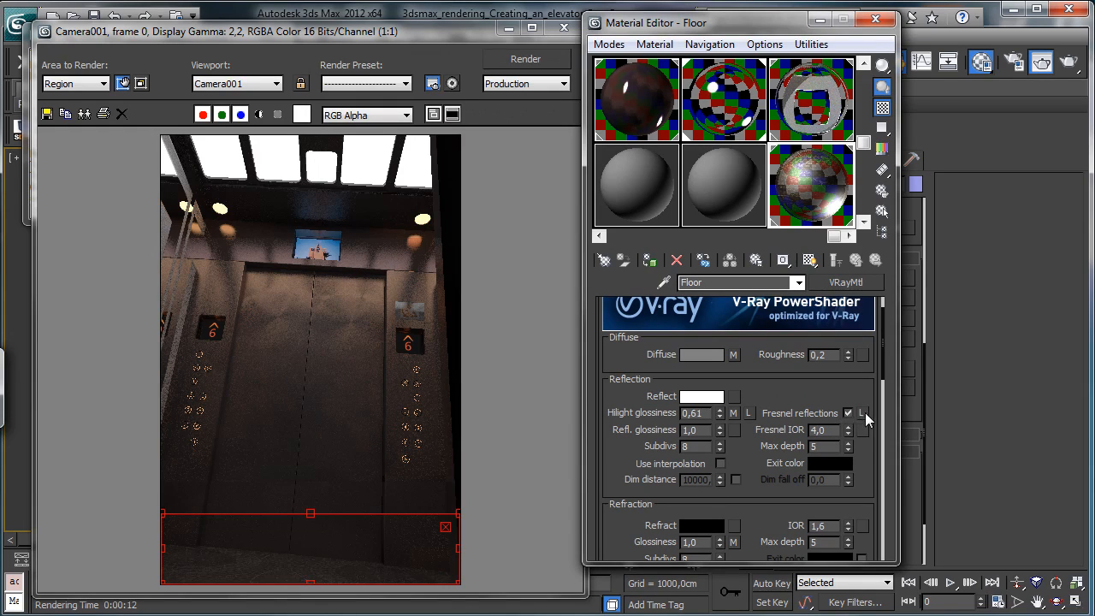
left_click(861, 414)
left_click(862, 414)
left_click(847, 413)
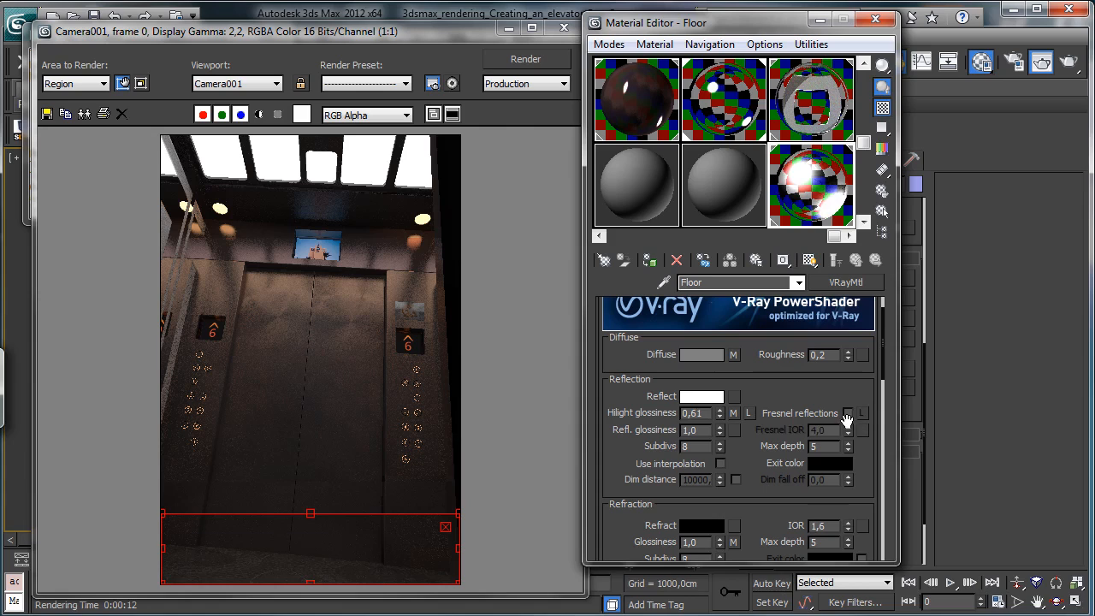
left_click(847, 413)
Step: Set the Floor's Fresnel IOR to 10 and test-render the floor region
double_click(823, 429)
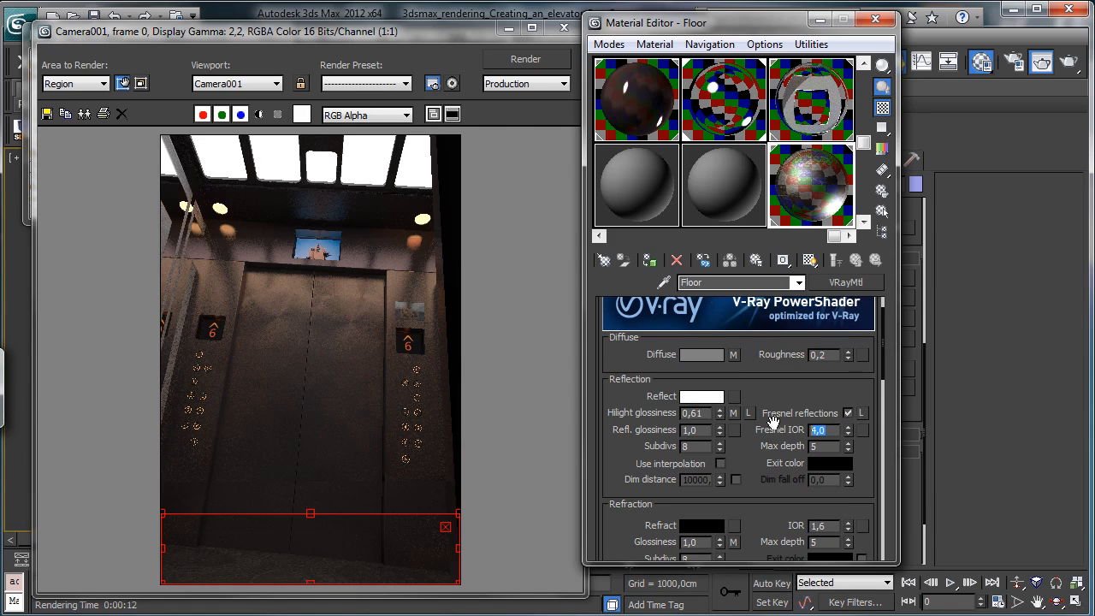
type("10")
key("Return")
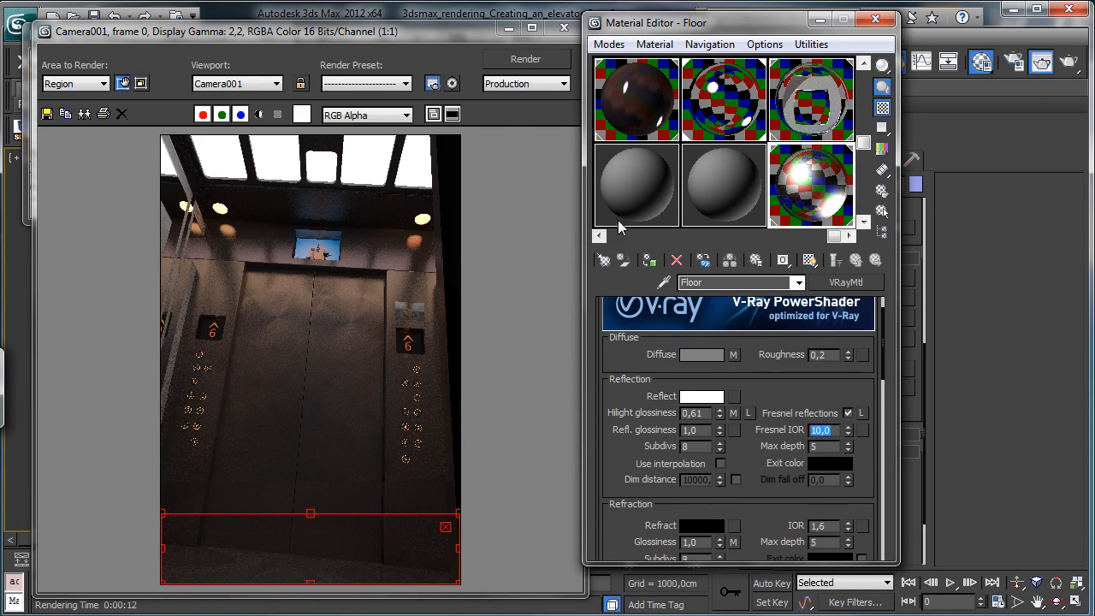
left_click(552, 62)
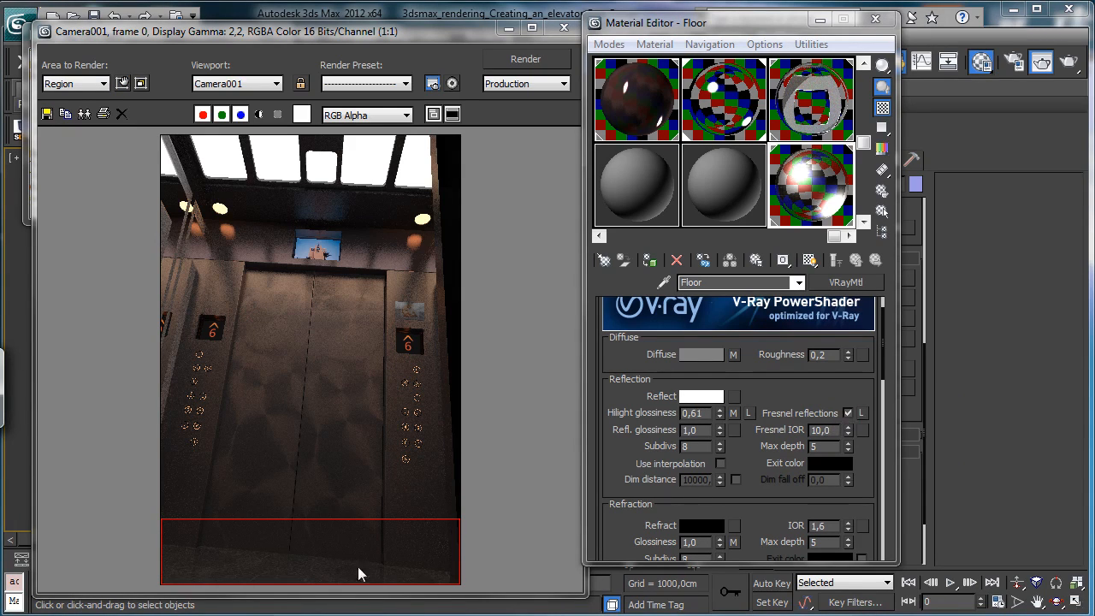
Step: Set the Floor's reflection glossiness to 0,9, test-render the floor region and set the reflection subdivs to 16
left_click_drag(719, 433, 720, 445)
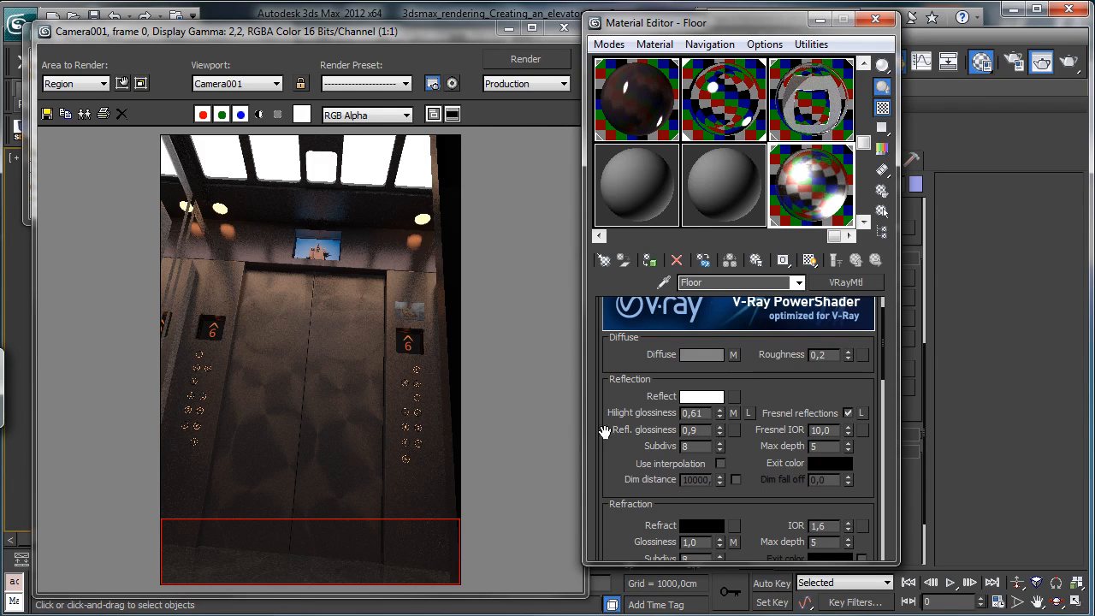
left_click(525, 59)
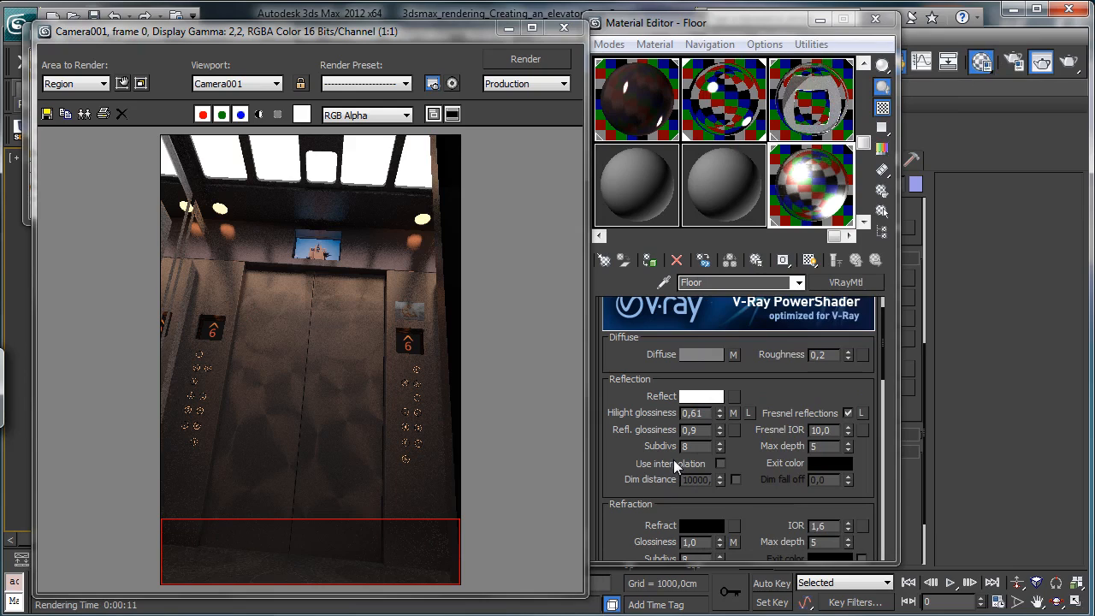
double_click(698, 448)
type("16")
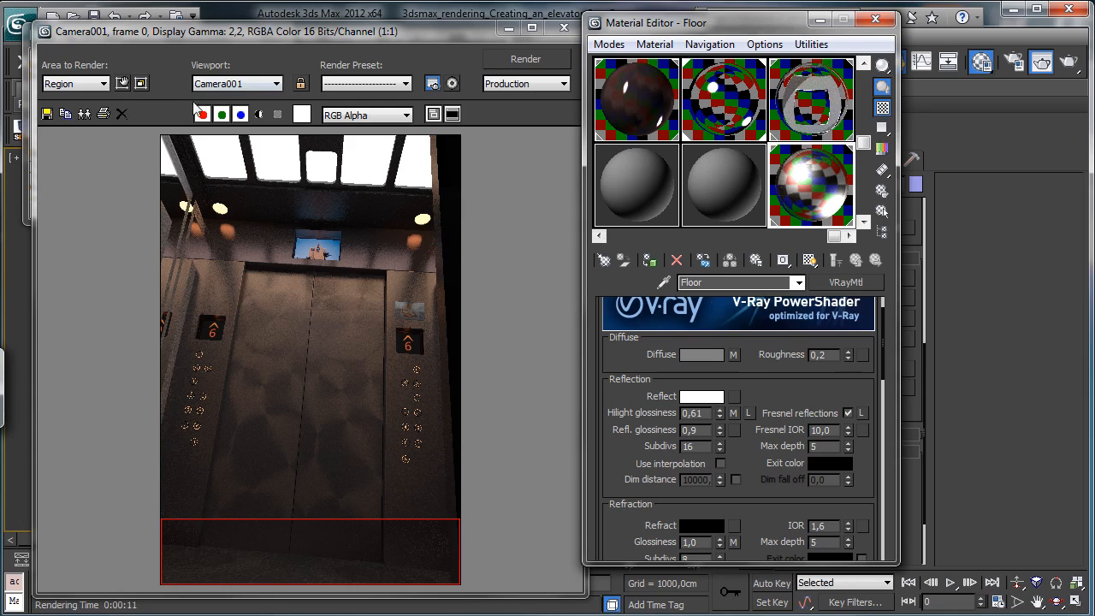
Step: Move the render region to a full-height strip over the elevator's right wall, and clear the render, V-Ray messages and Material Editor windows
left_click(124, 83)
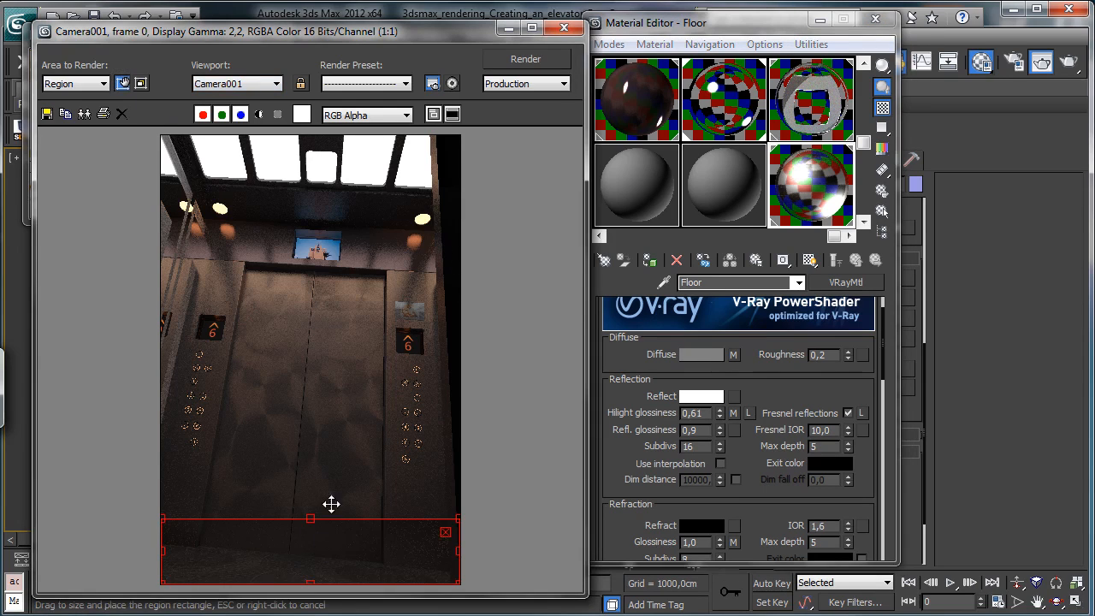
left_click_drag(330, 505, 295, 172)
left_click_drag(159, 200, 381, 585)
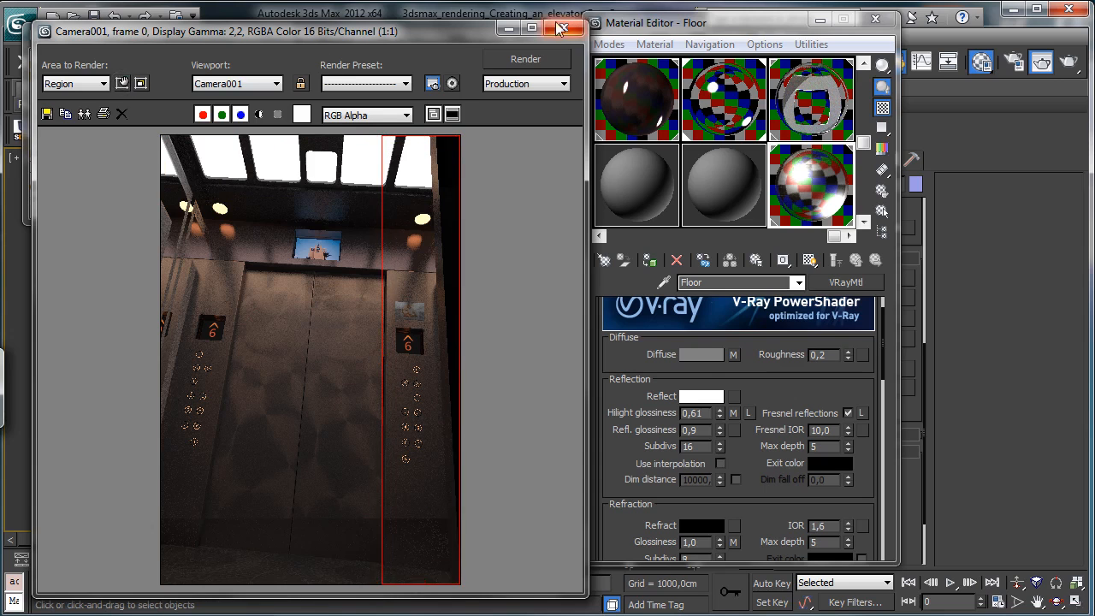
left_click(508, 27)
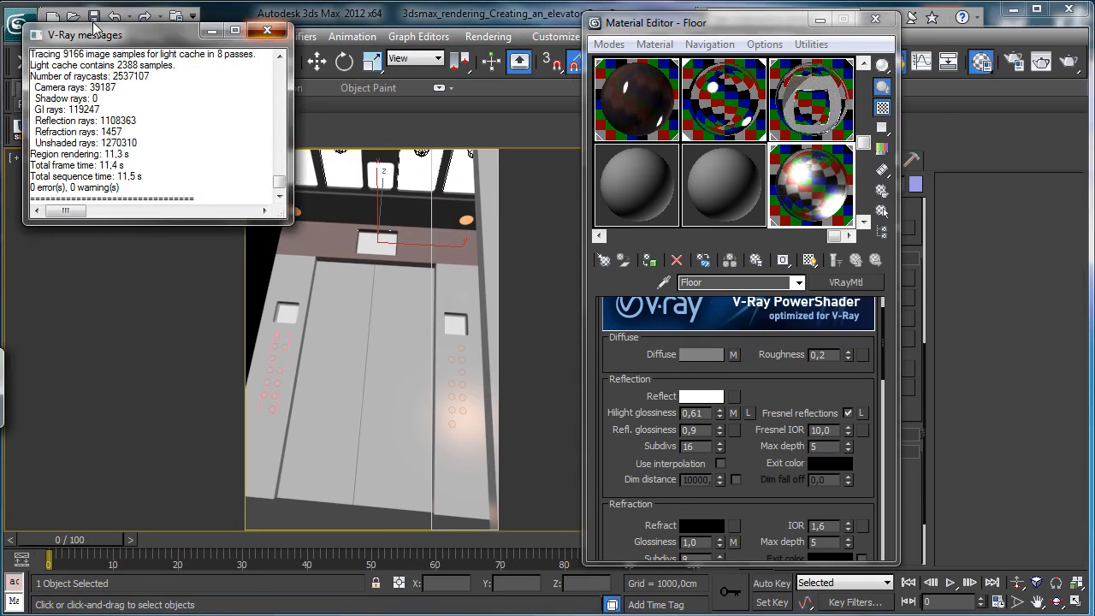
left_click(266, 31)
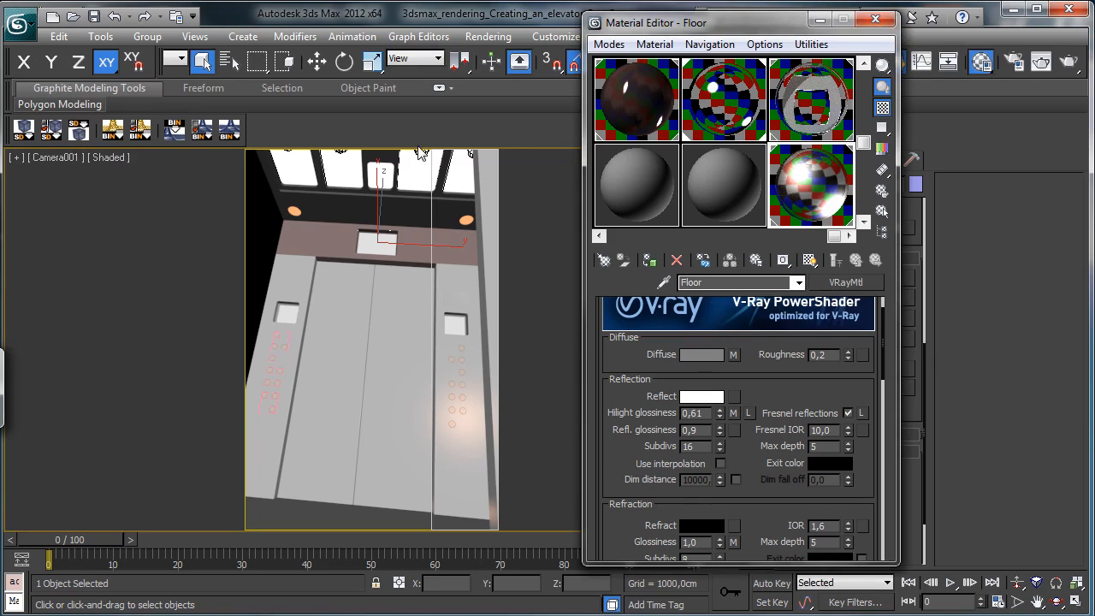
left_click(875, 18)
Step: Select Camera001 through its viewport, examine its lens, clipping and multi-pass parameters, and activate the Move tool
left_click(56, 158)
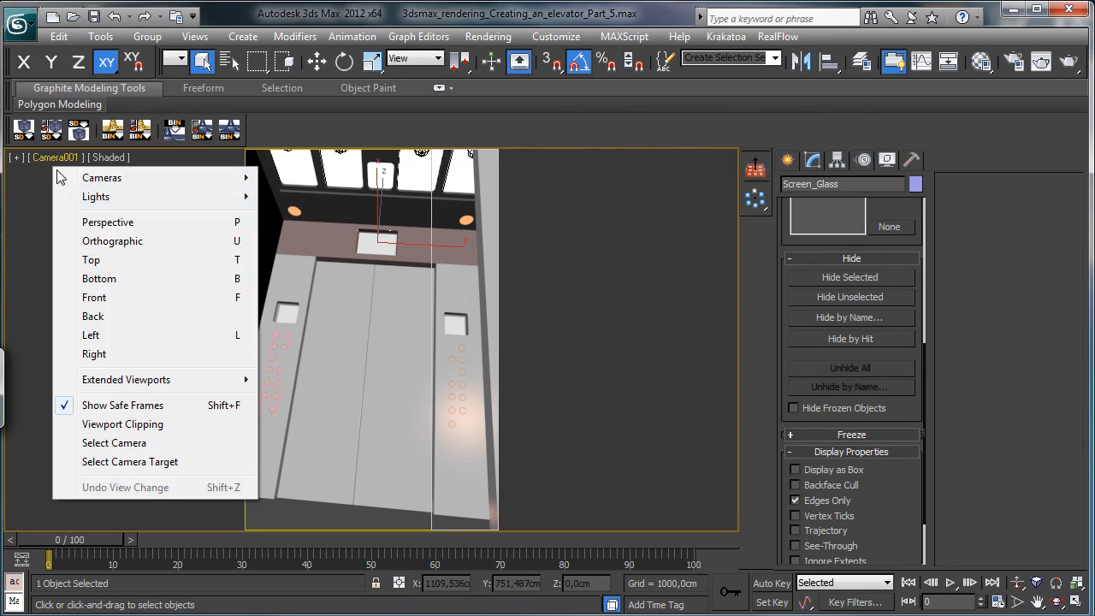
left_click(103, 443)
left_click(814, 162)
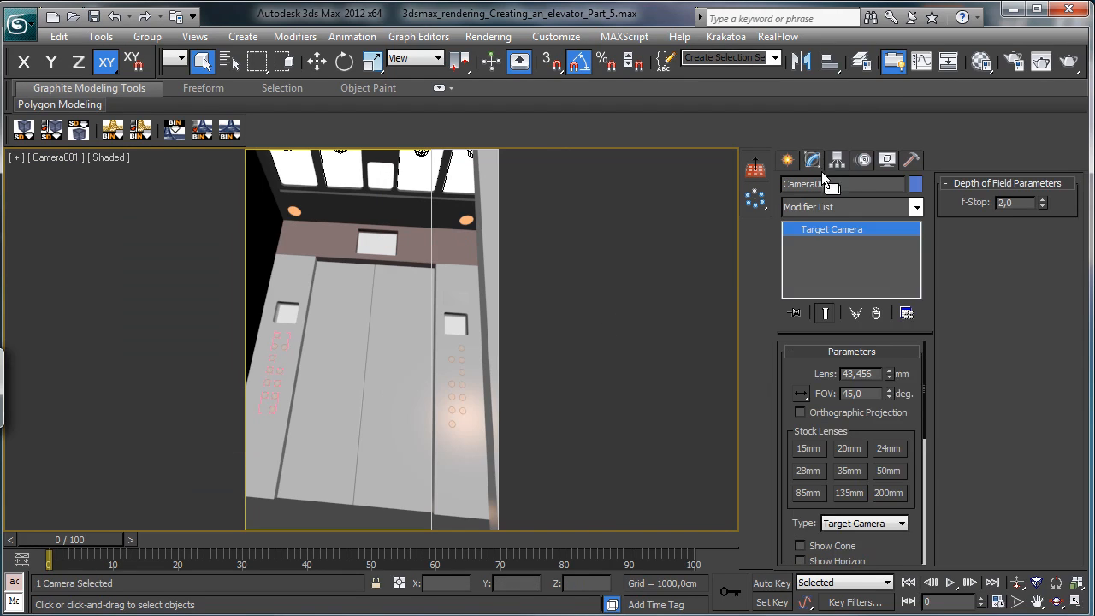
scroll(902, 534, "down", 5)
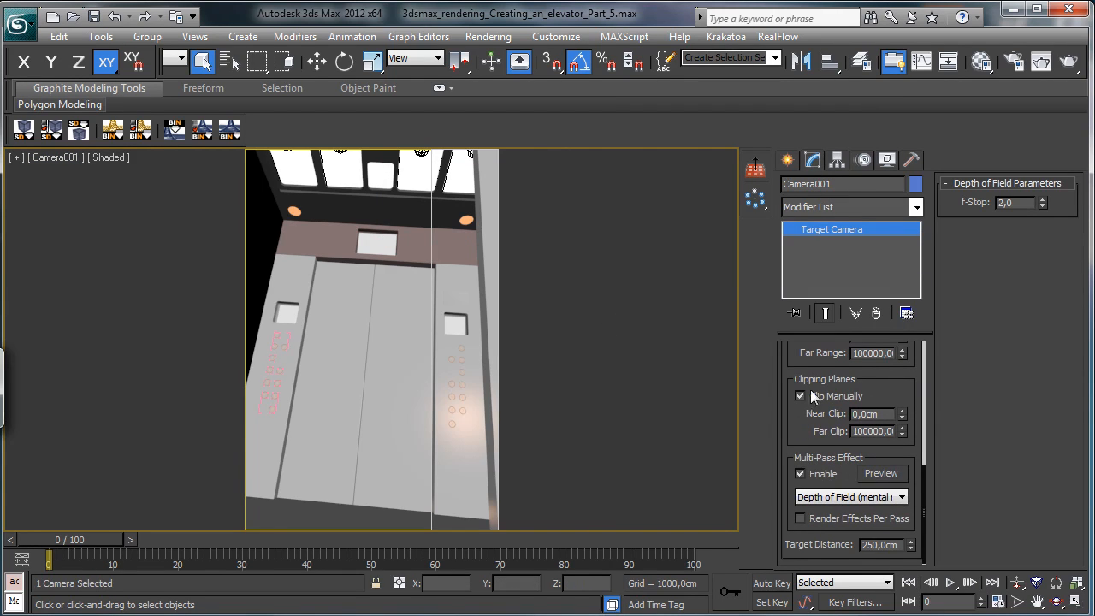
left_click(828, 474)
scroll(897, 384, "up", 5)
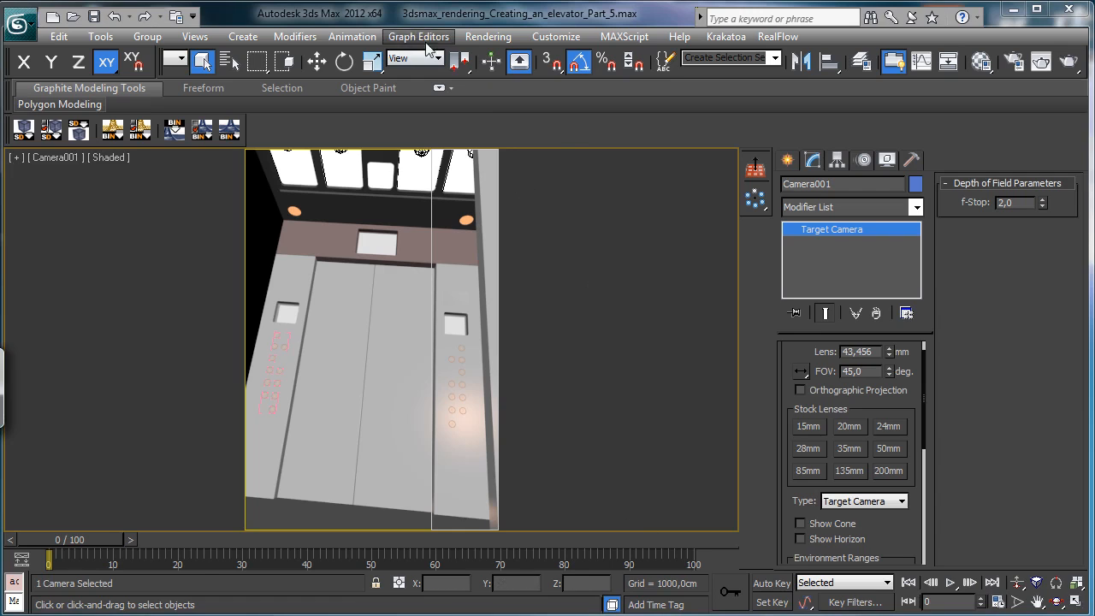
left_click(317, 61)
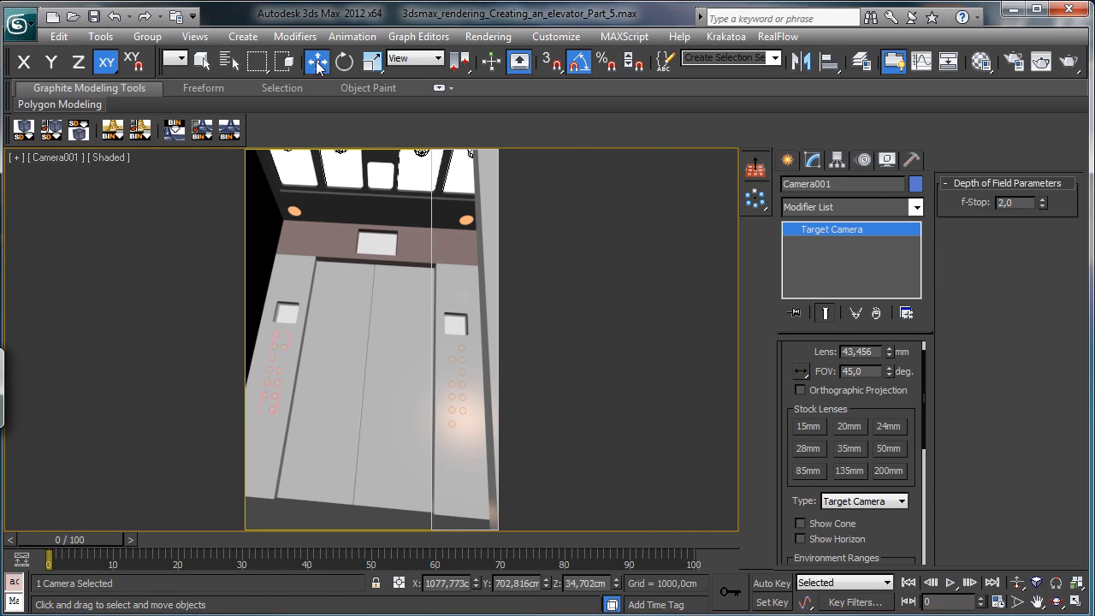
Step: Resize the render region to cover the right door and right control panel, ending above the floor
left_click(1041, 60)
left_click(122, 83)
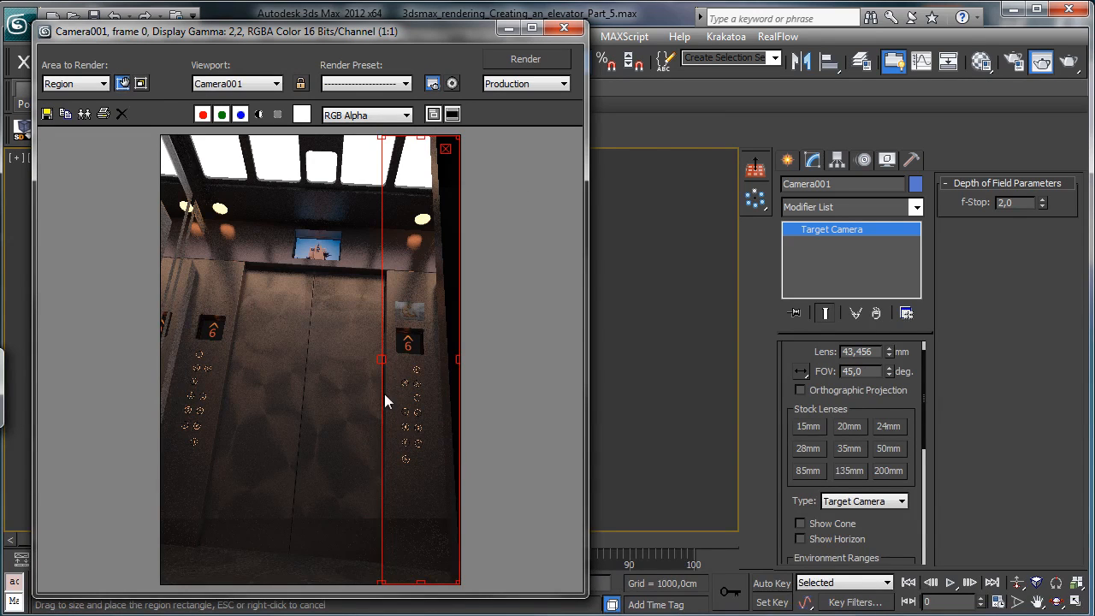
left_click_drag(380, 359, 289, 359)
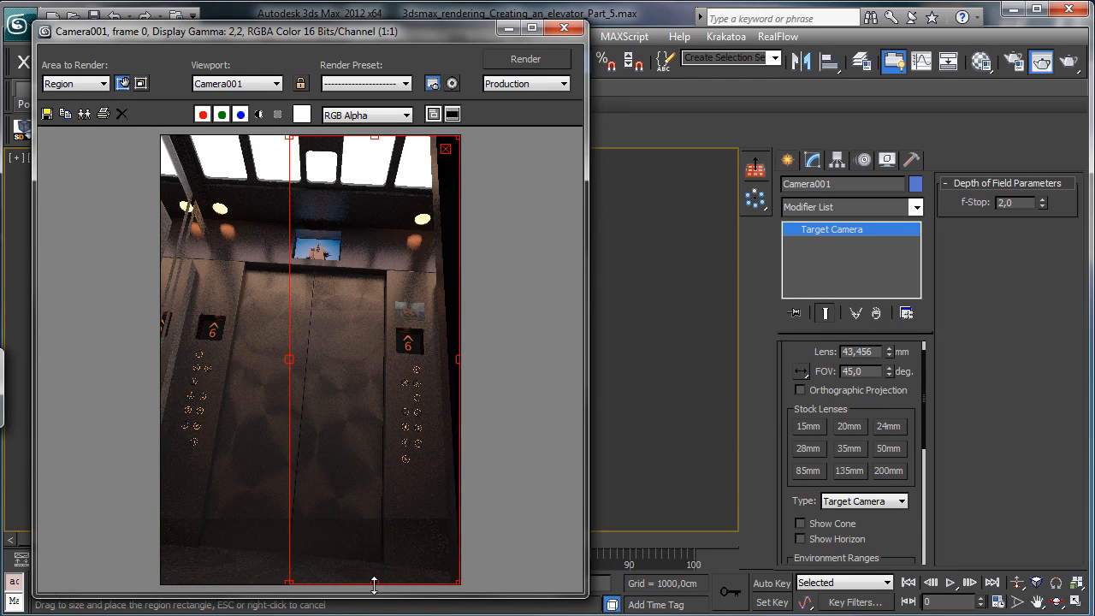
left_click_drag(374, 585, 393, 504)
left_click(122, 83)
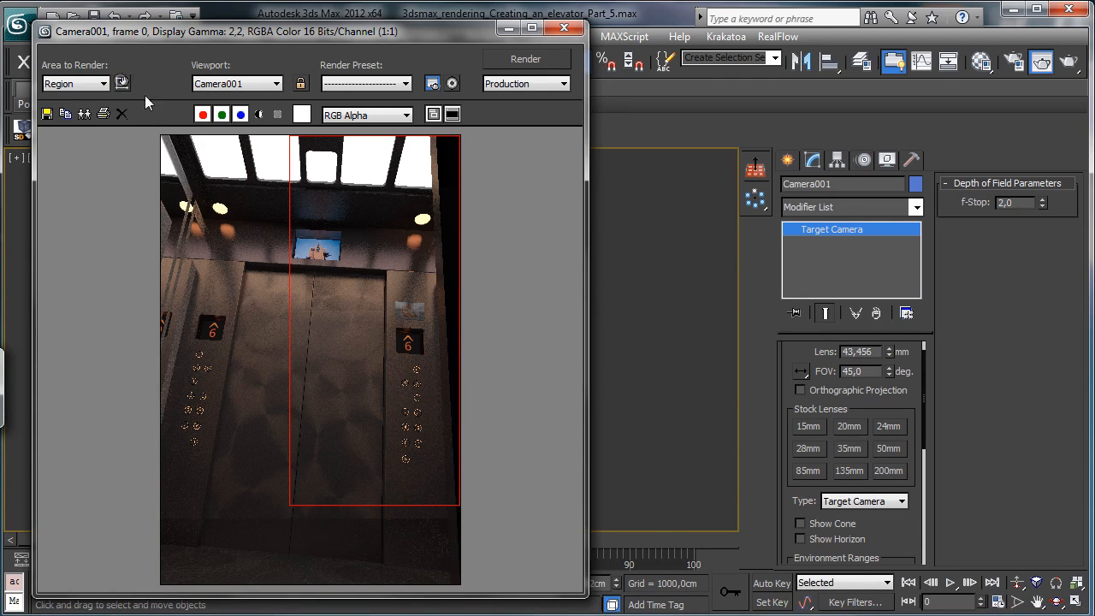
Step: Set the V-Ray image sampler to Adaptive DMC with max subdivs 2 and render the region
left_click(1011, 63)
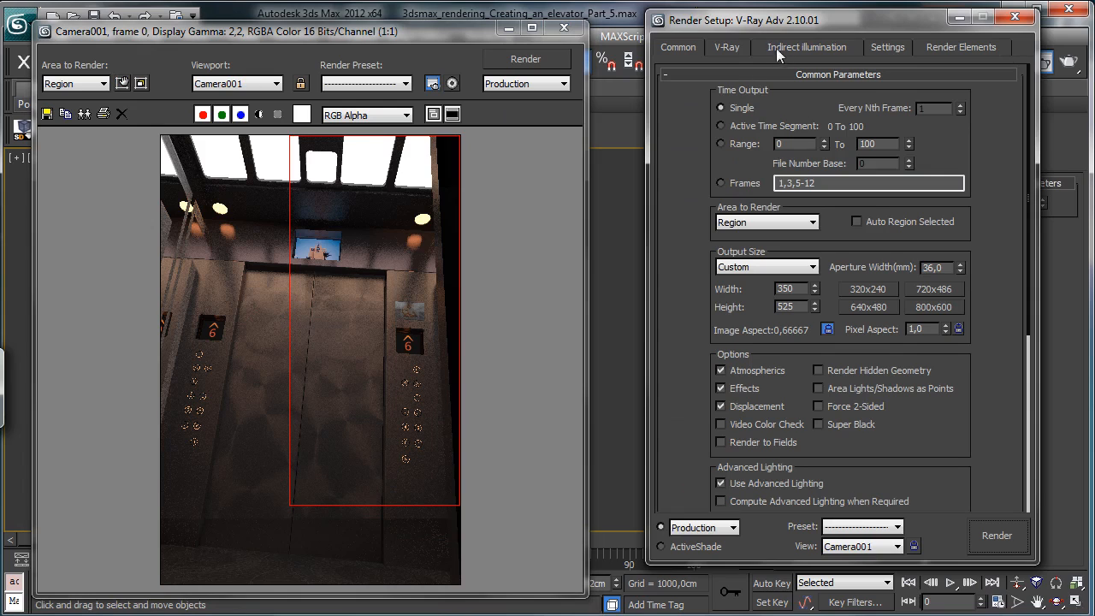
left_click(731, 44)
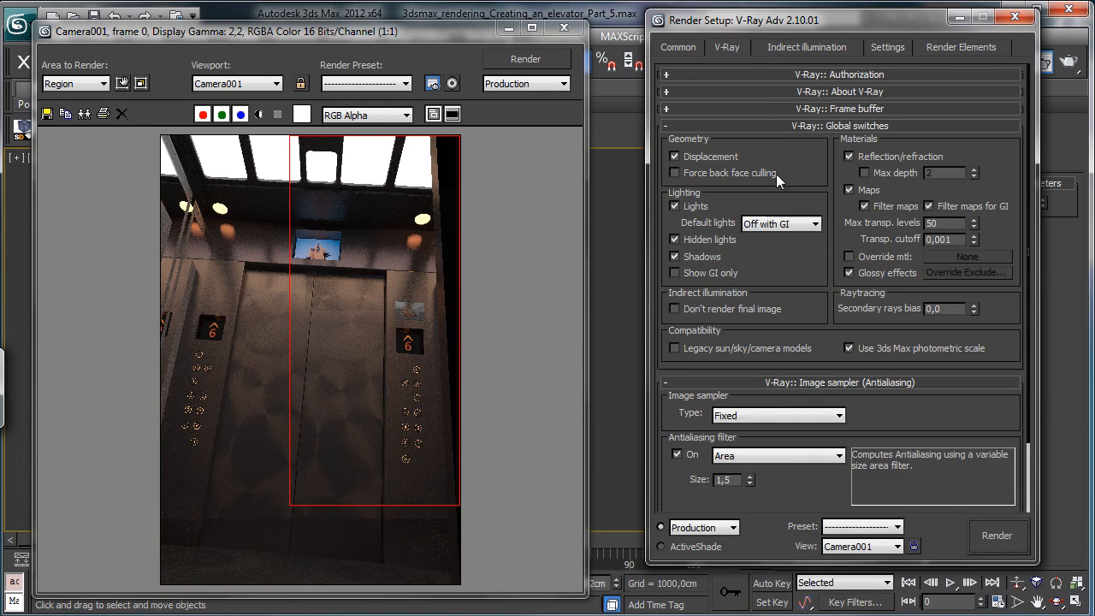
left_click(796, 414)
left_click(794, 442)
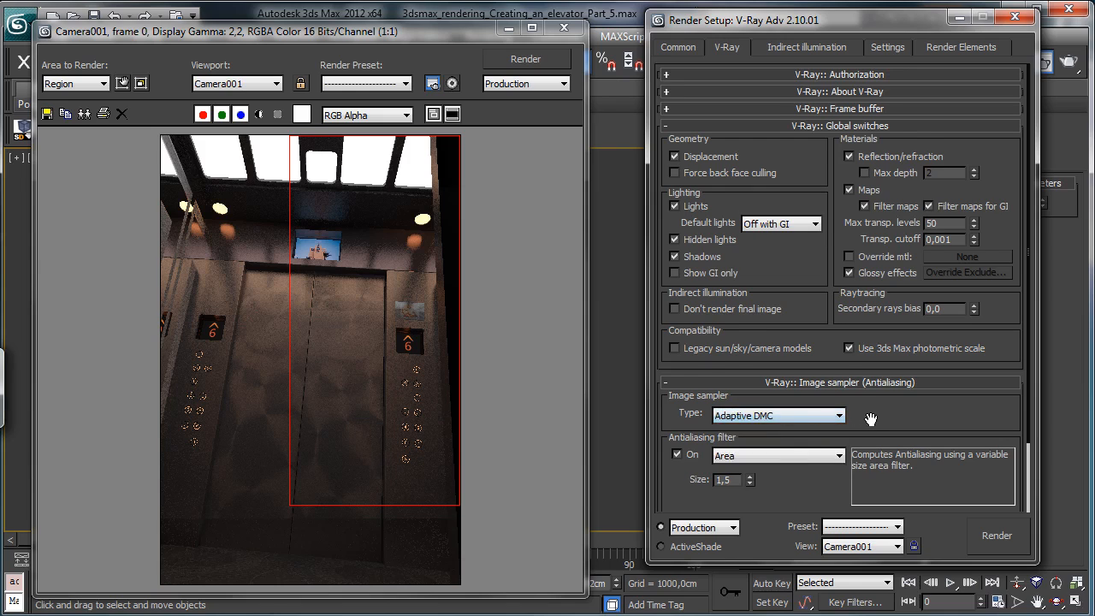
scroll(859, 184, "down", 3)
left_click(760, 450)
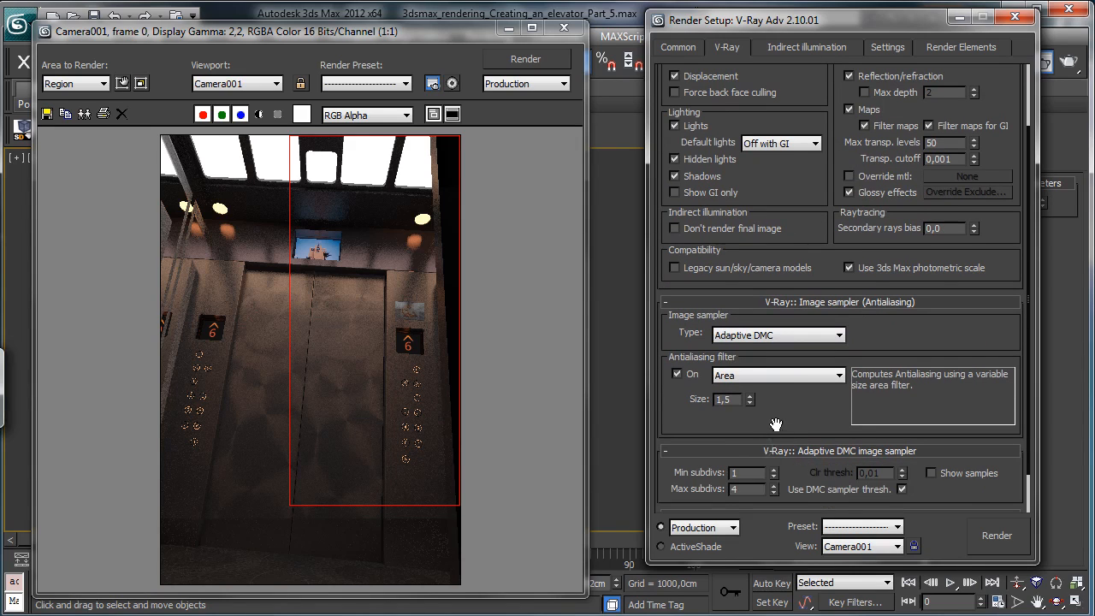
left_click(774, 493)
left_click(997, 535)
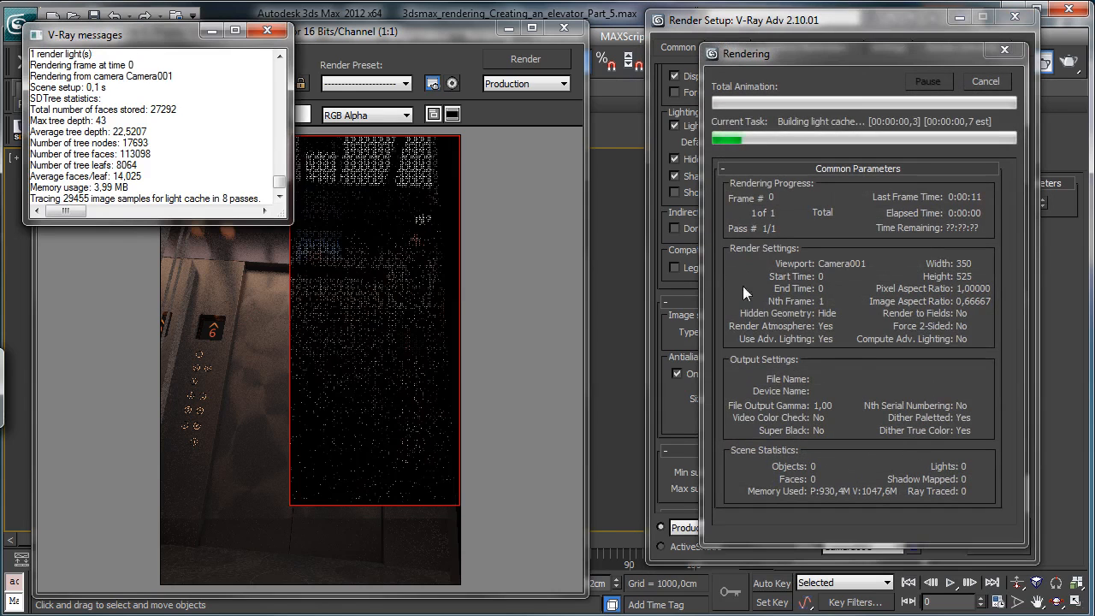
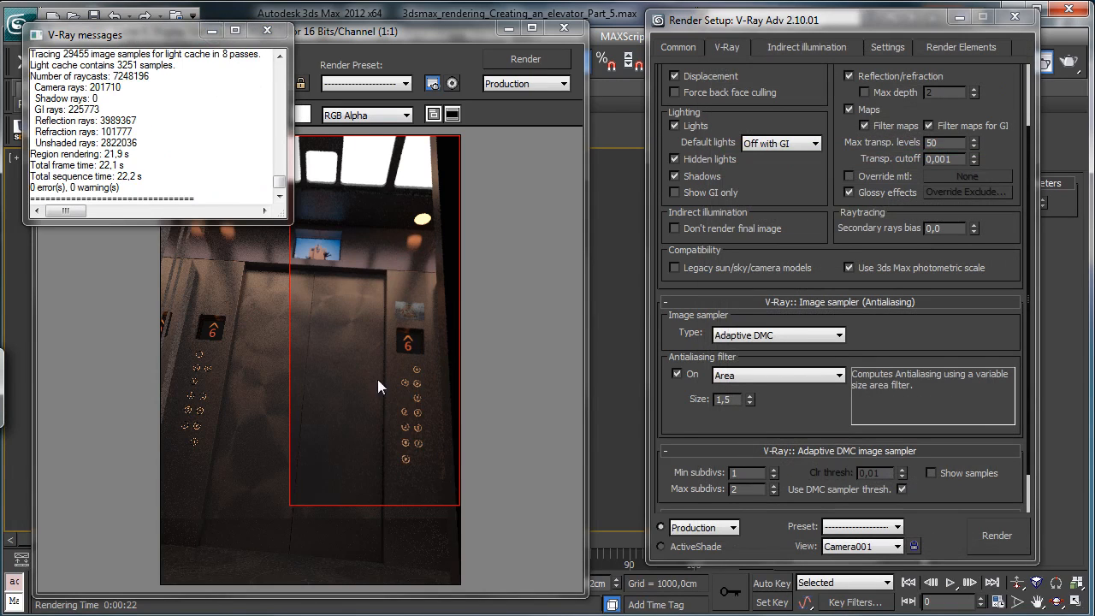
Step: Set the environment's exposure control to no exposure control, start a region render and cancel it
left_click(508, 27)
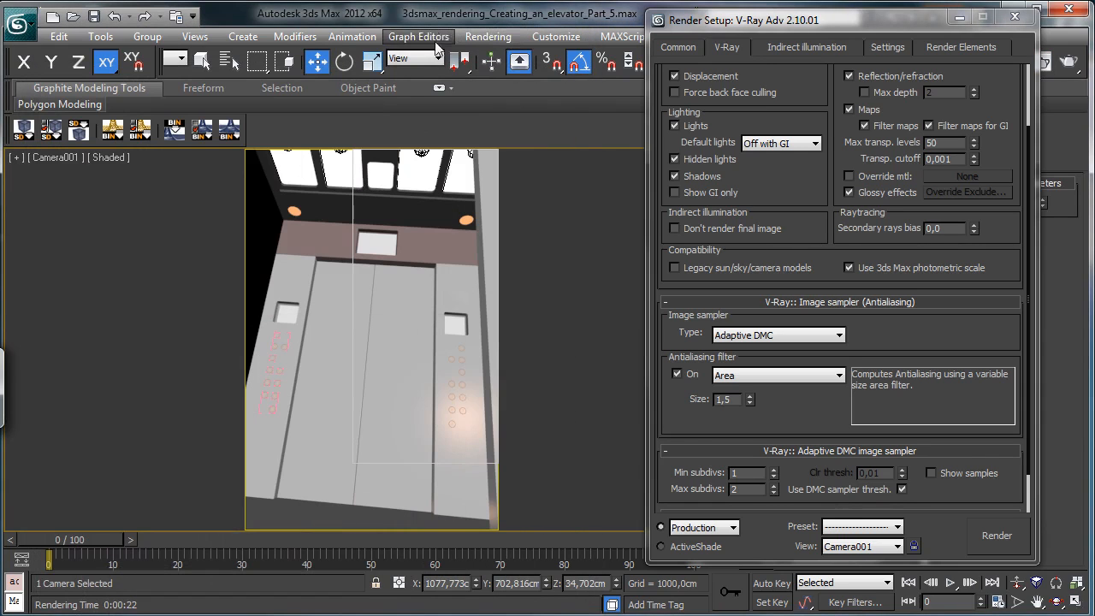
left_click(488, 37)
left_click(504, 152)
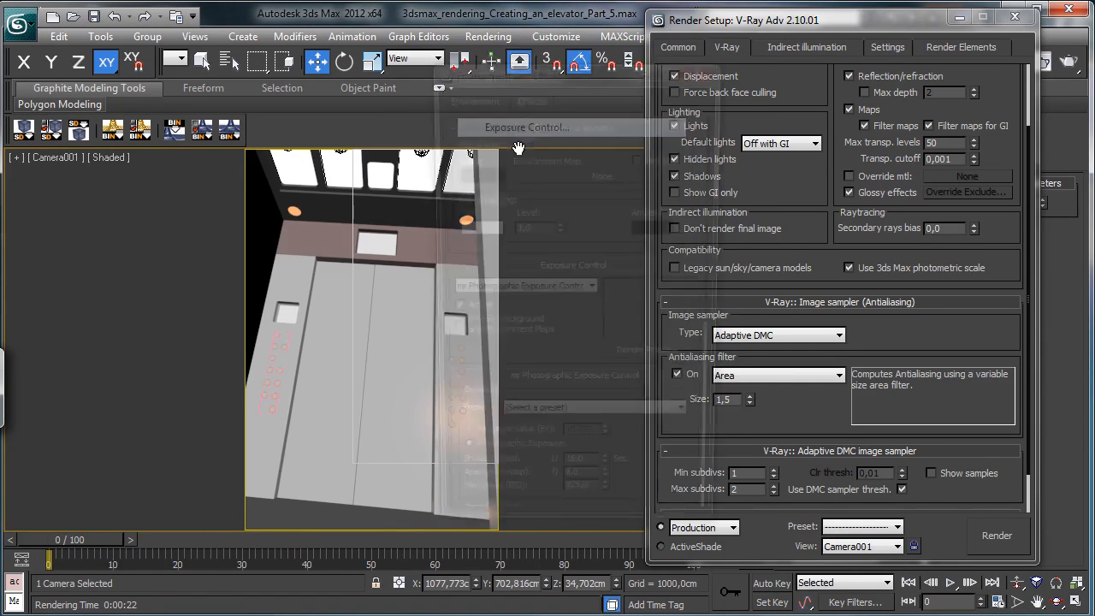
left_click(513, 294)
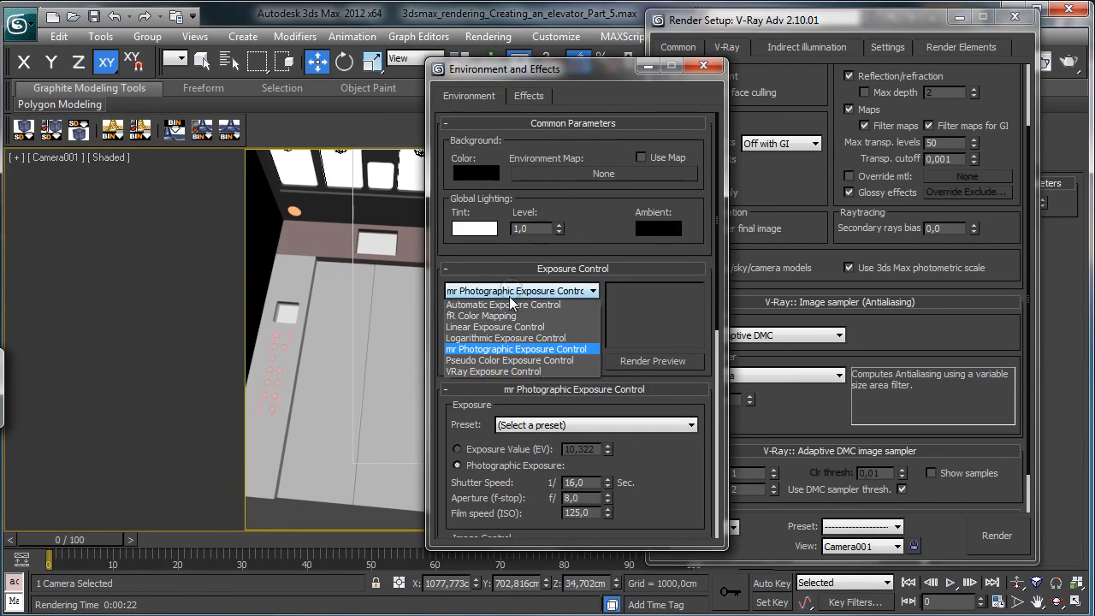
left_click(511, 307)
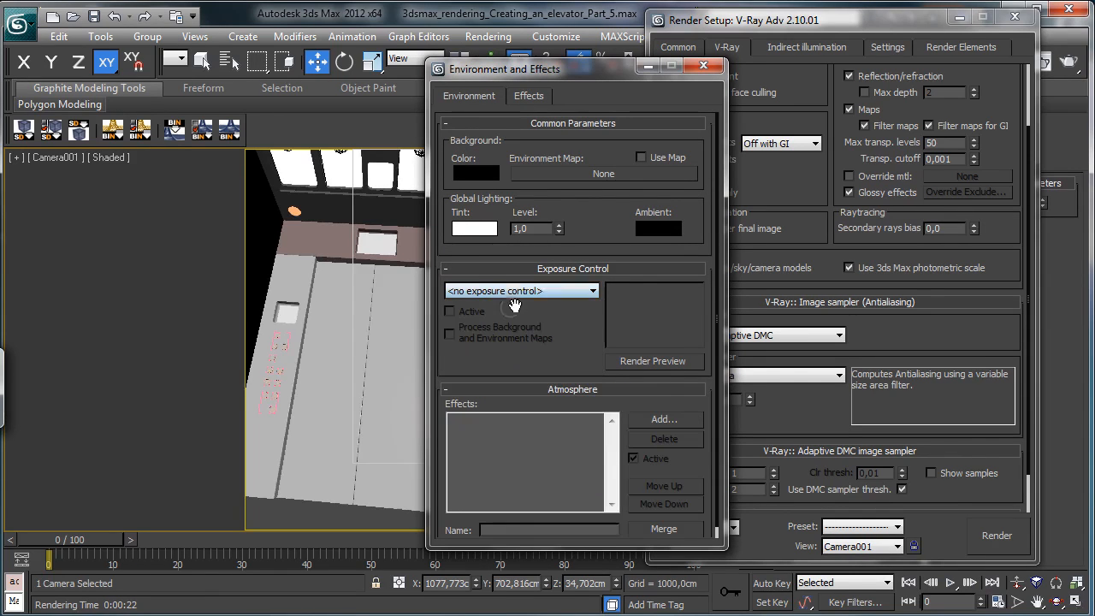
left_click(1075, 58)
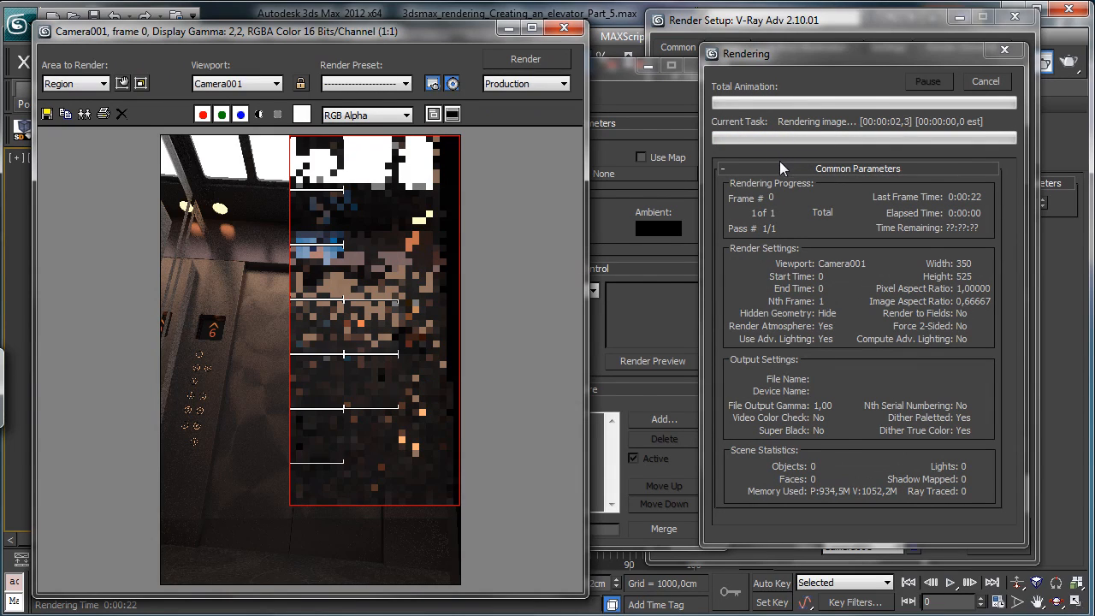
left_click(987, 81)
left_click(508, 31)
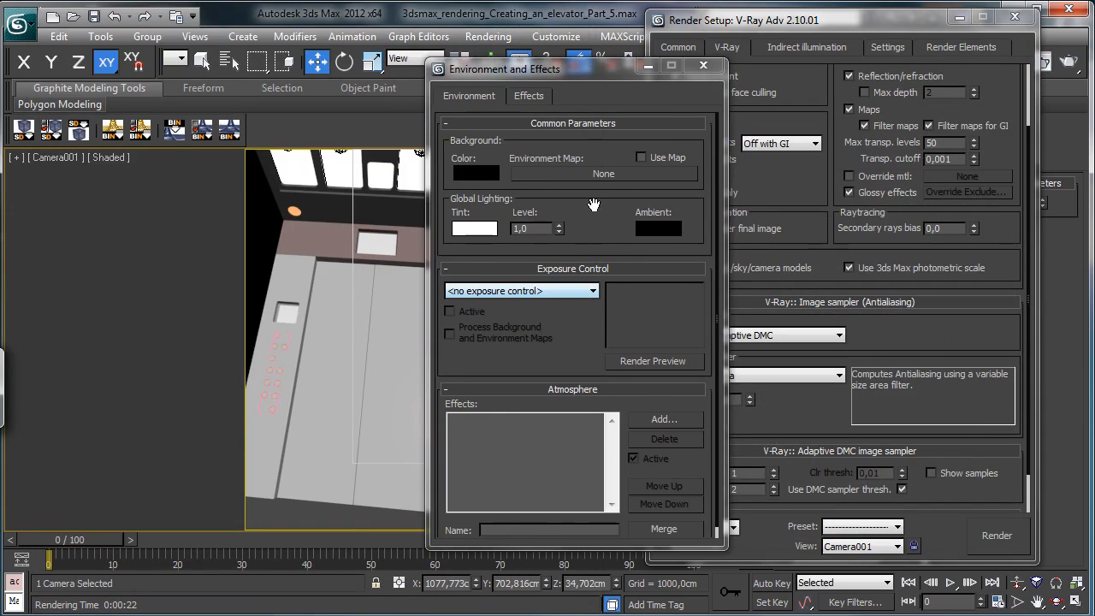
Step: Add VRay Lens Effects to the scene's render effects
left_click(529, 95)
left_click(647, 158)
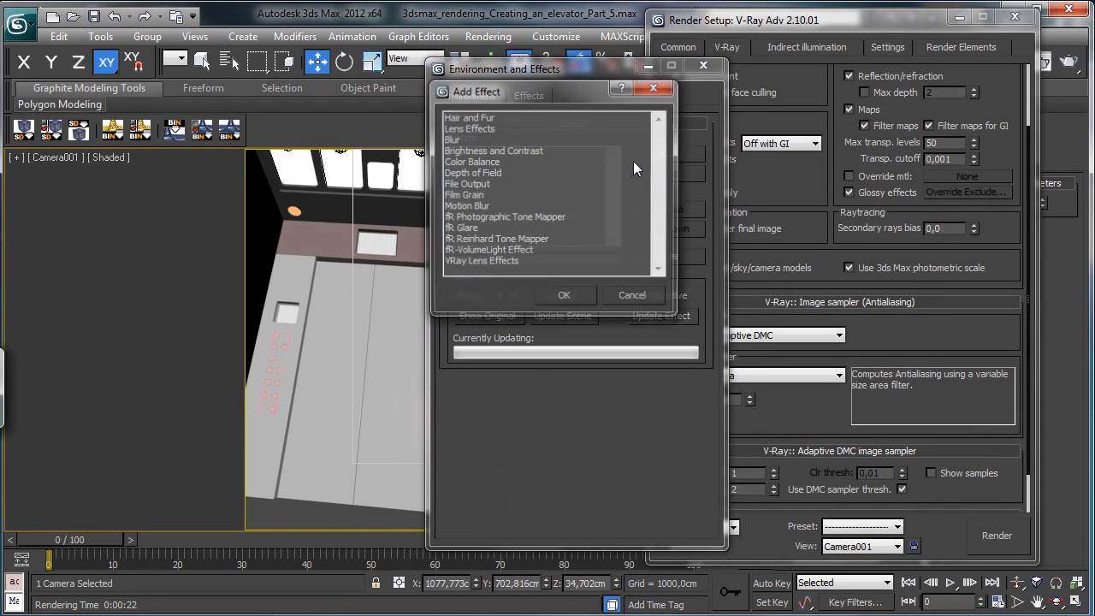
left_click(480, 261)
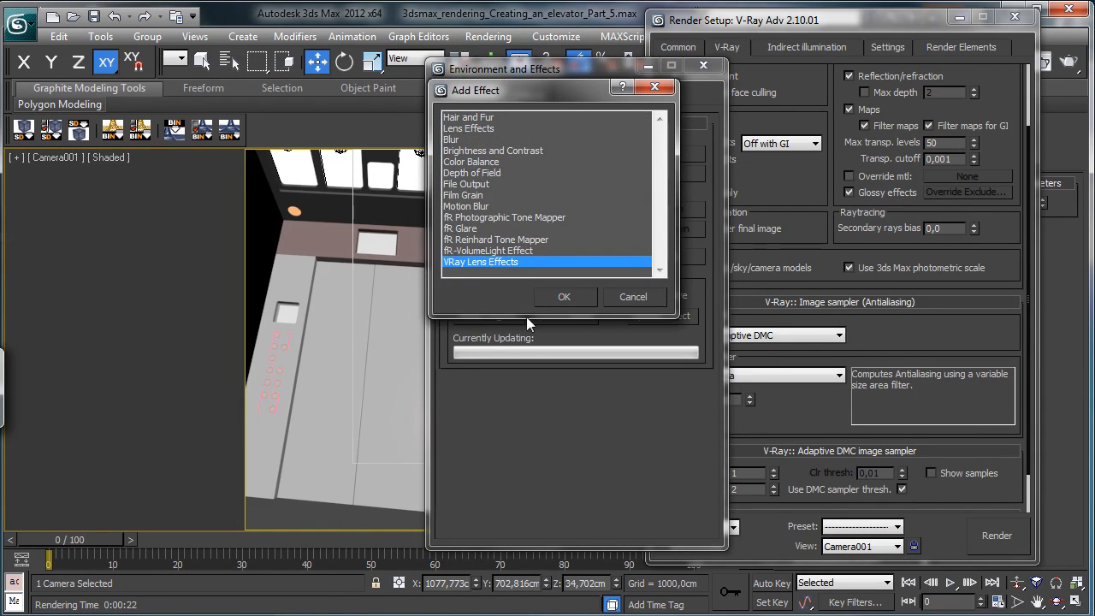
left_click(567, 296)
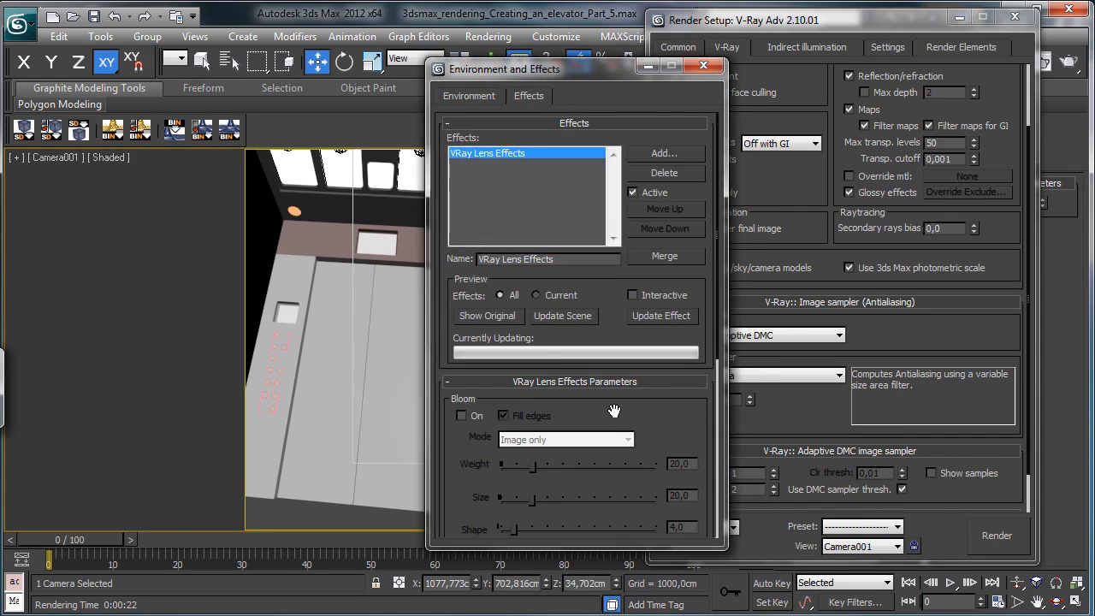
Step: Enable the interactive effects preview, place the effects window beside the render and update the scene
left_click_drag(613, 410, 589, 261)
left_click(647, 295)
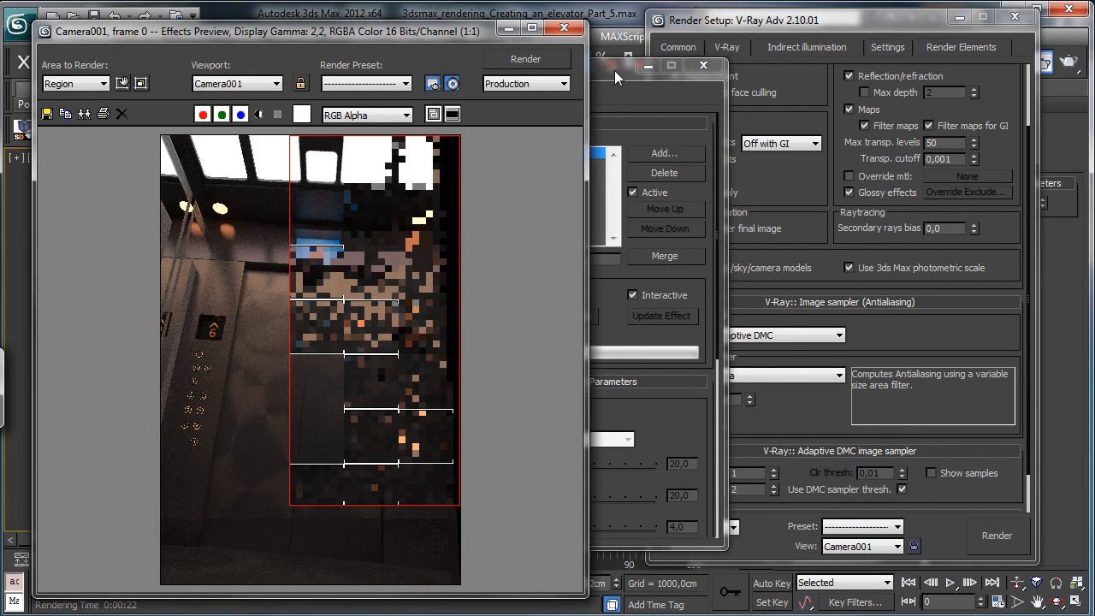
left_click_drag(614, 70, 815, 67)
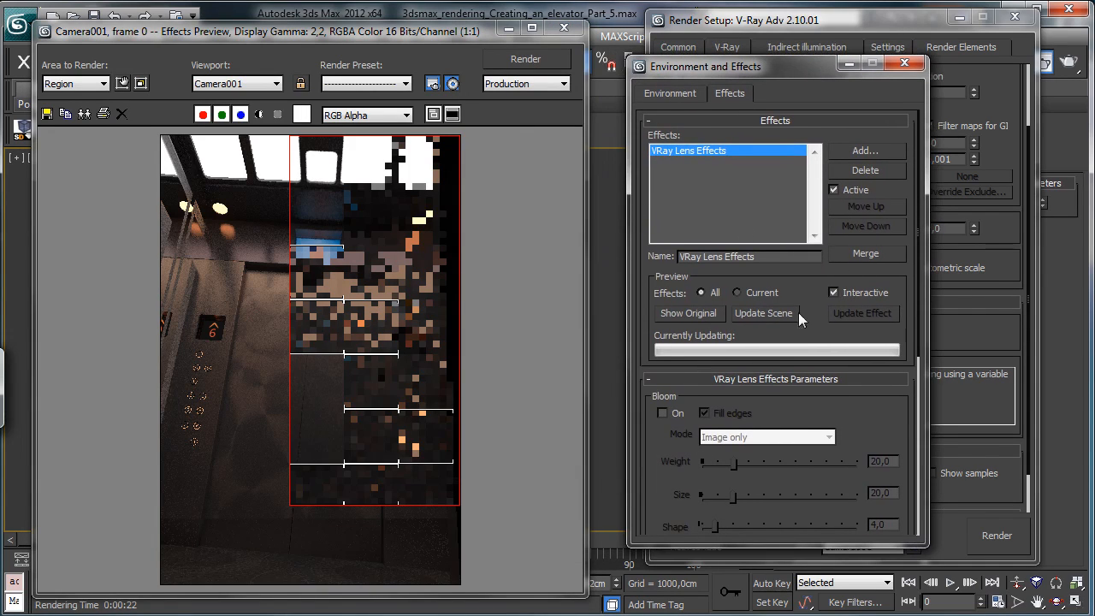
left_click(770, 313)
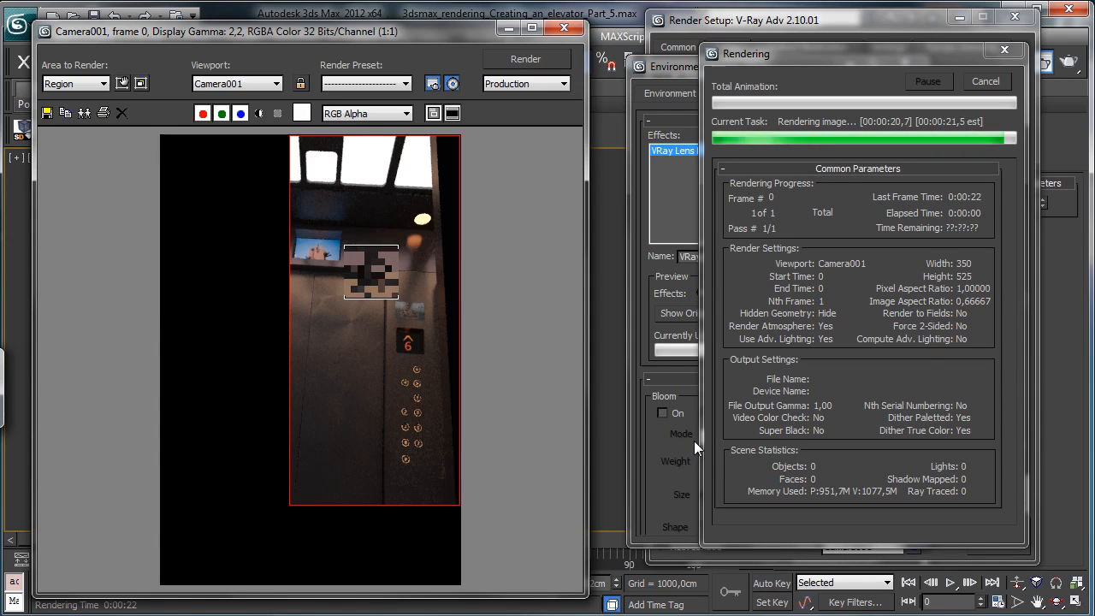
Step: Try the lens effect's bloom on the rendered region and switch it off again
left_click(678, 415)
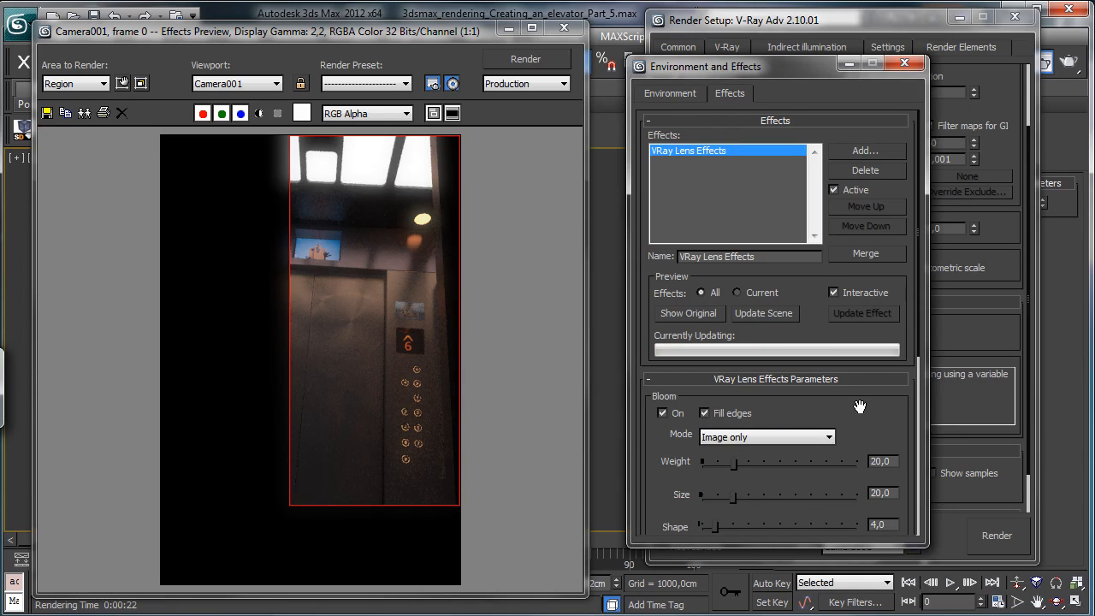
left_click_drag(860, 405, 861, 294)
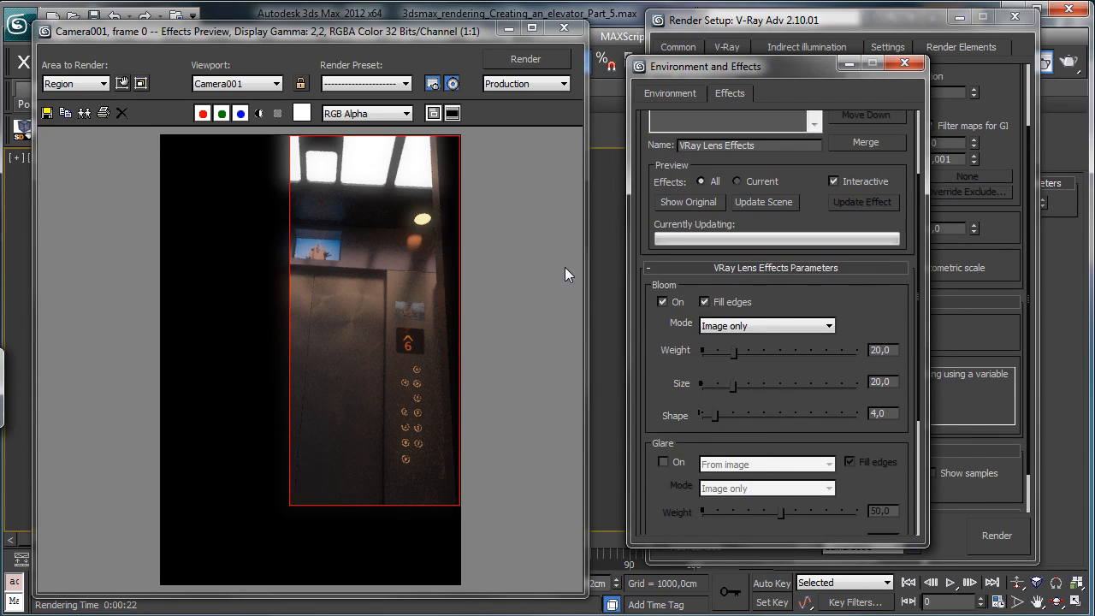
left_click(665, 303)
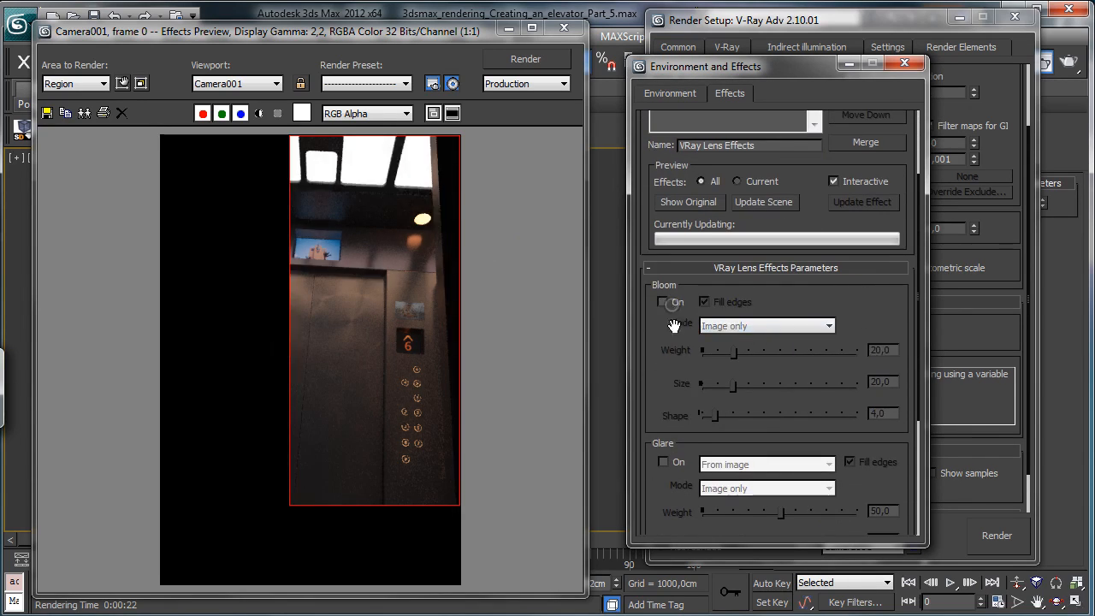
Step: Enable the lens effect's glare from image and raise its weight to about 84,44
left_click(664, 461)
left_click_drag(672, 412, 675, 323)
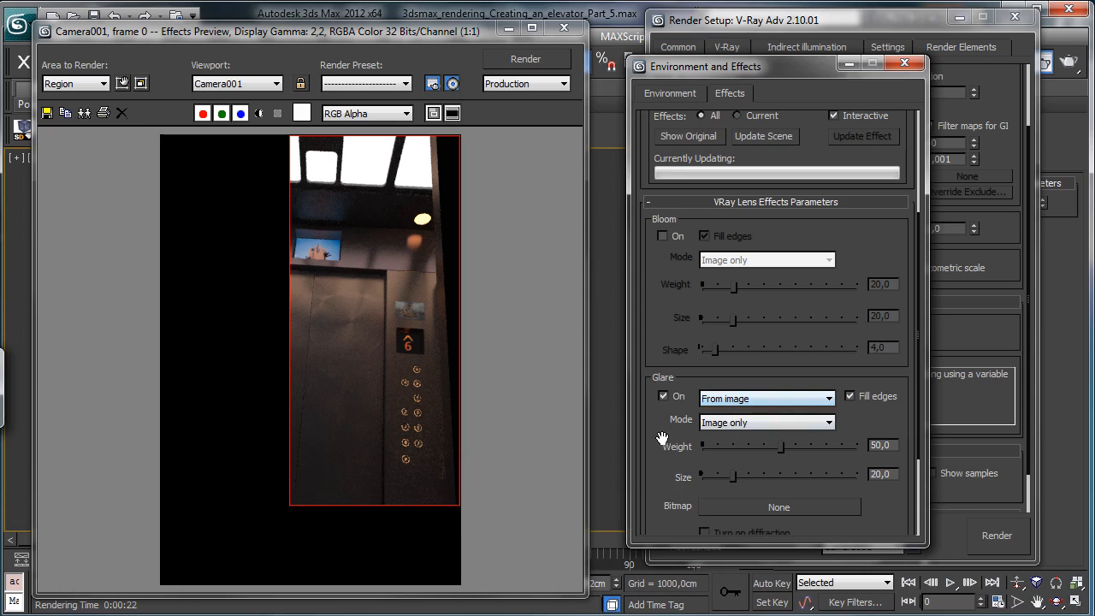
left_click_drag(667, 434, 674, 391)
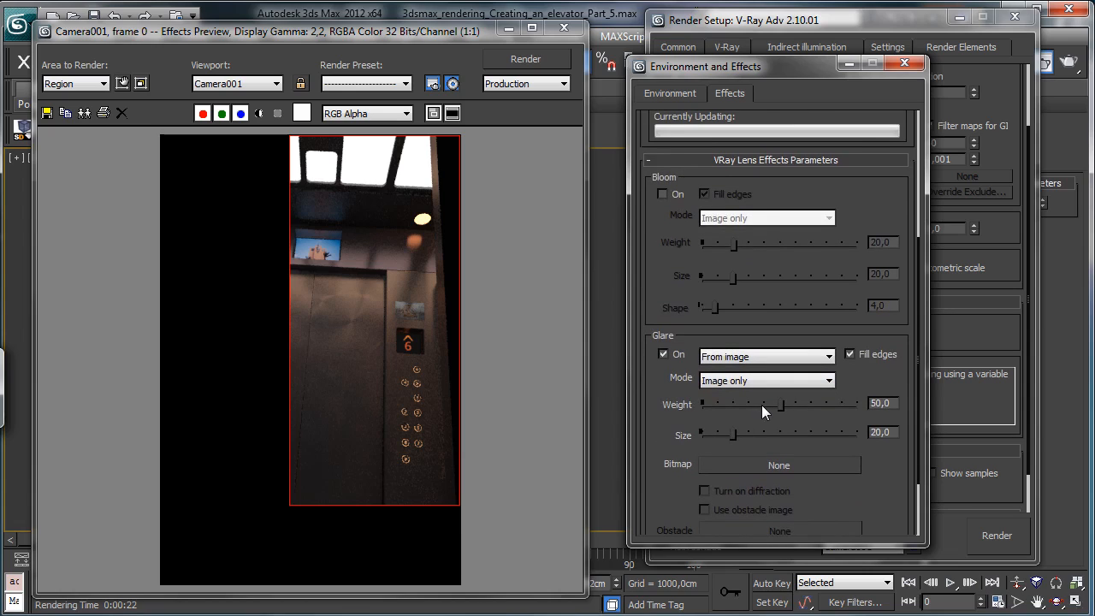
left_click_drag(788, 400, 833, 406)
scroll(823, 244, "down", 2)
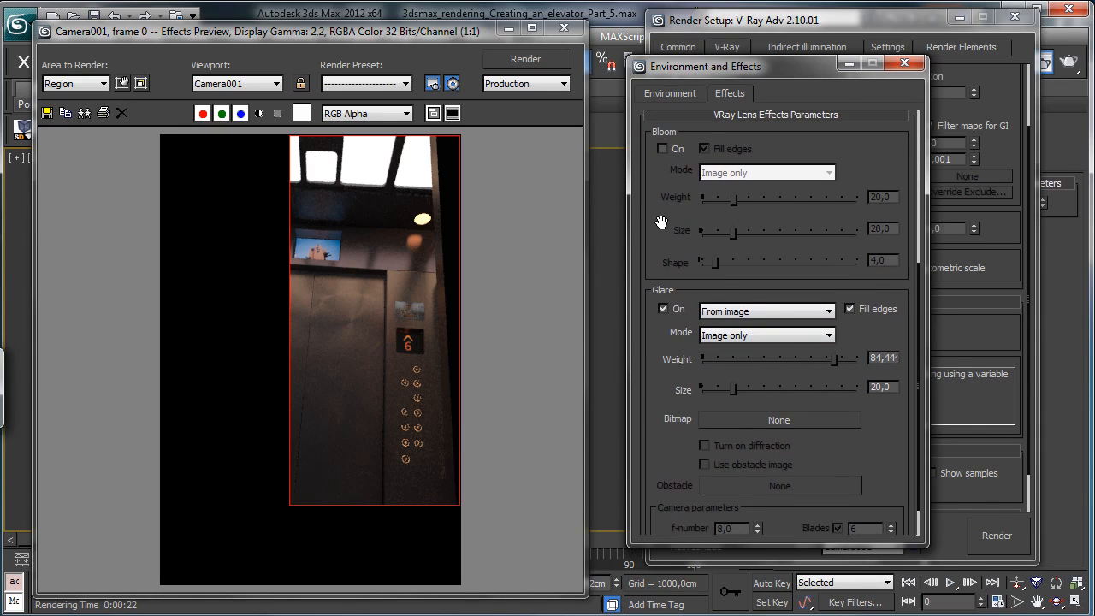
scroll(667, 227, "down", 1)
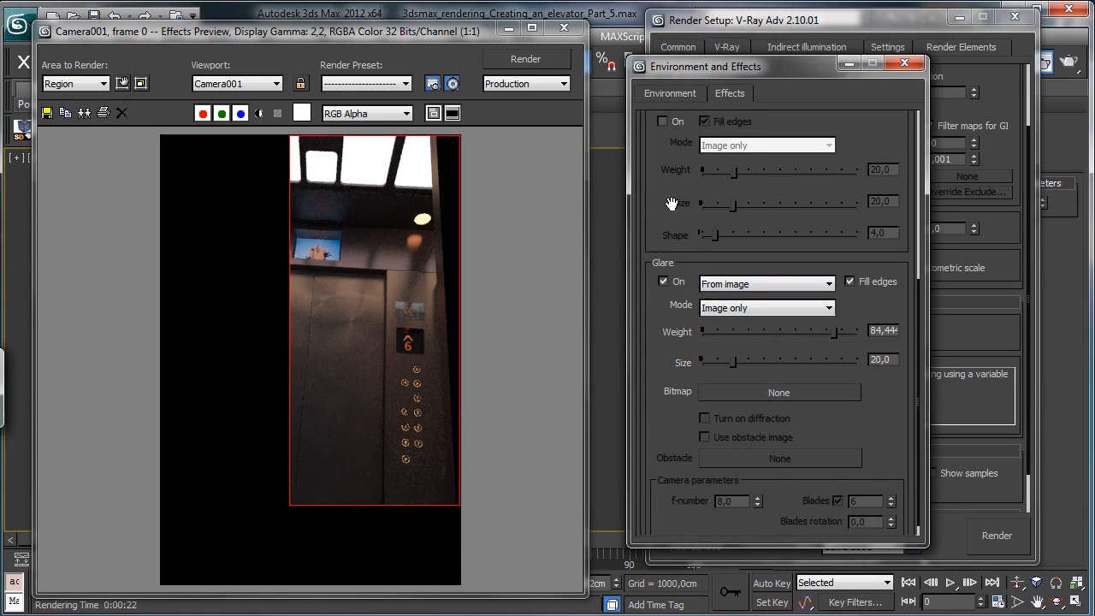
Step: Turn the lens effect's bloom on and its glare off
left_click(671, 122)
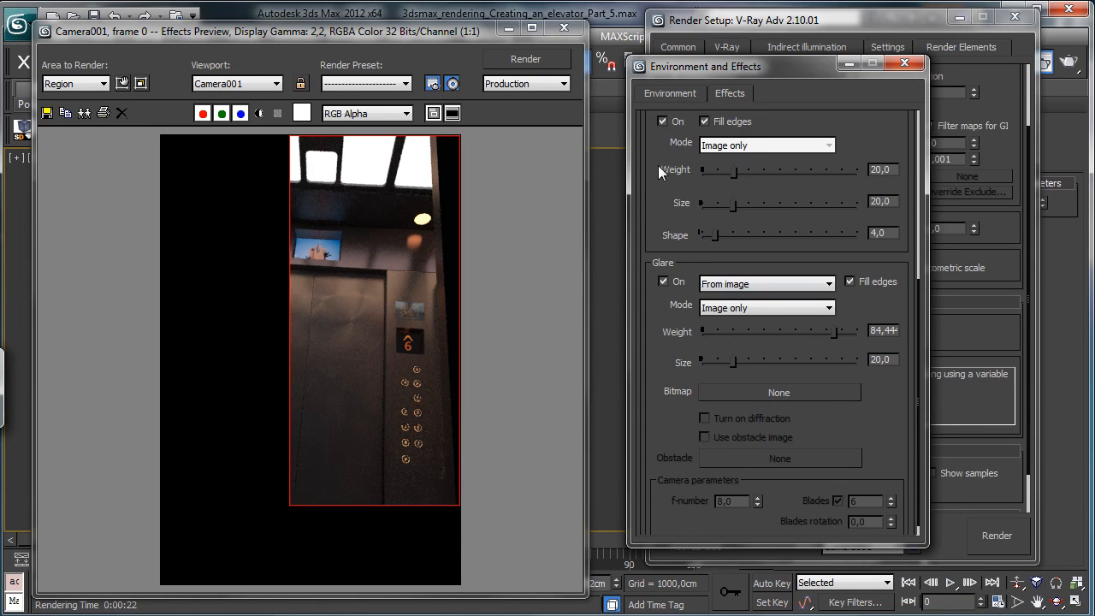
left_click(664, 281)
left_click_drag(655, 211, 660, 402)
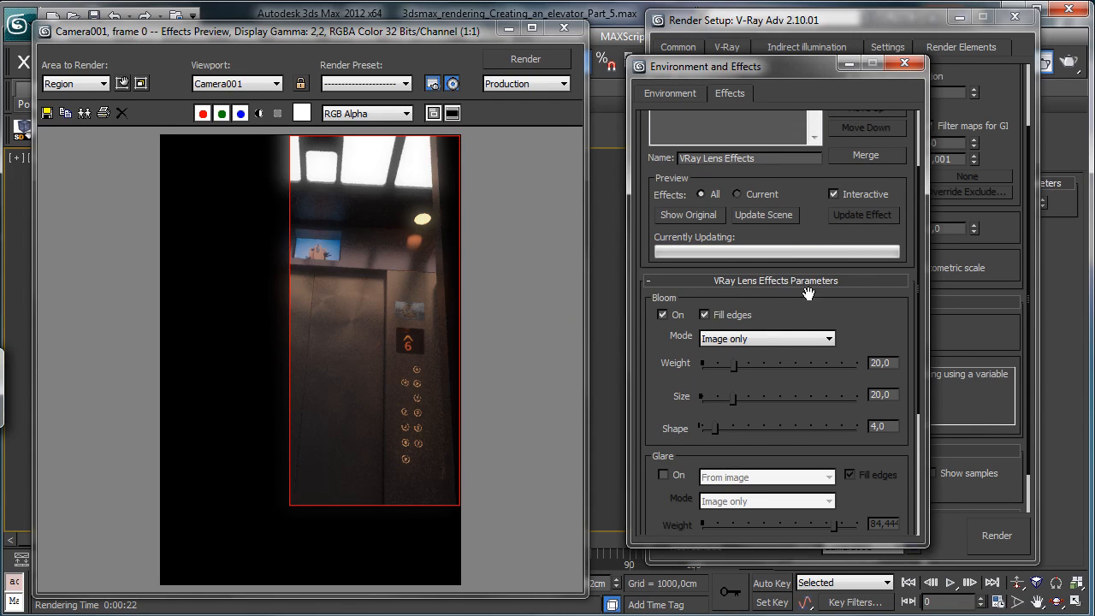
Step: Set the bloom size to 5,0 and toggle bloom off and on to compare the preview
double_click(889, 395)
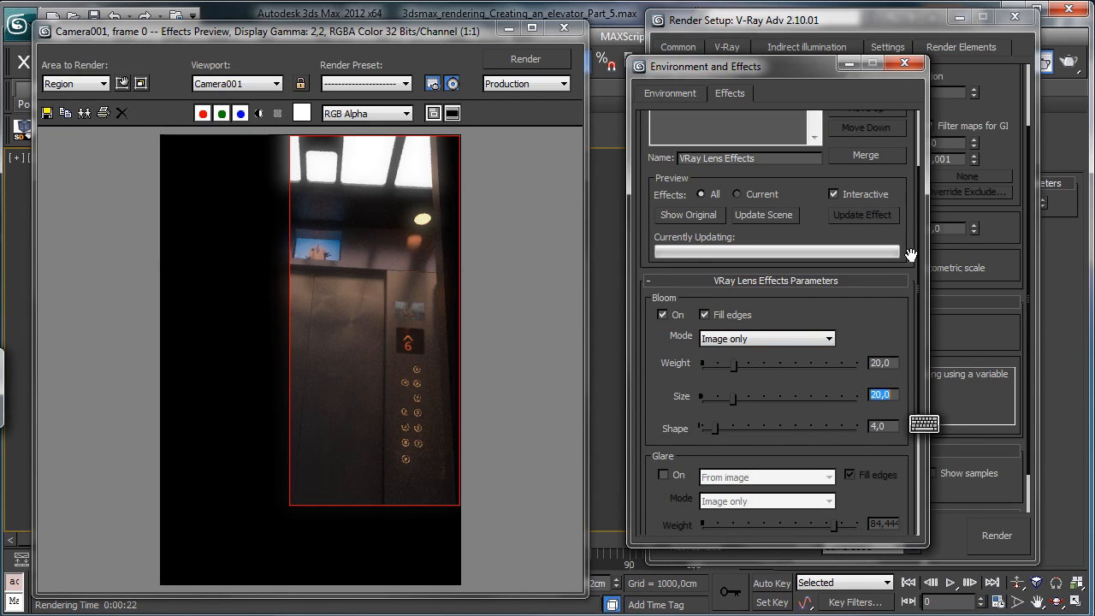
type("5")
key("Return")
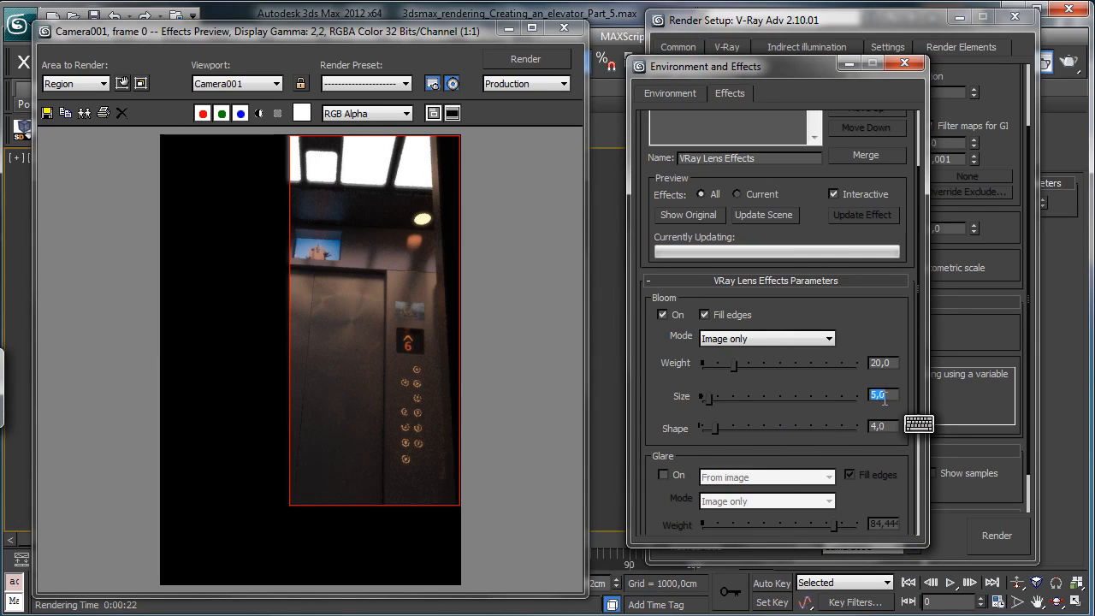
left_click(663, 315)
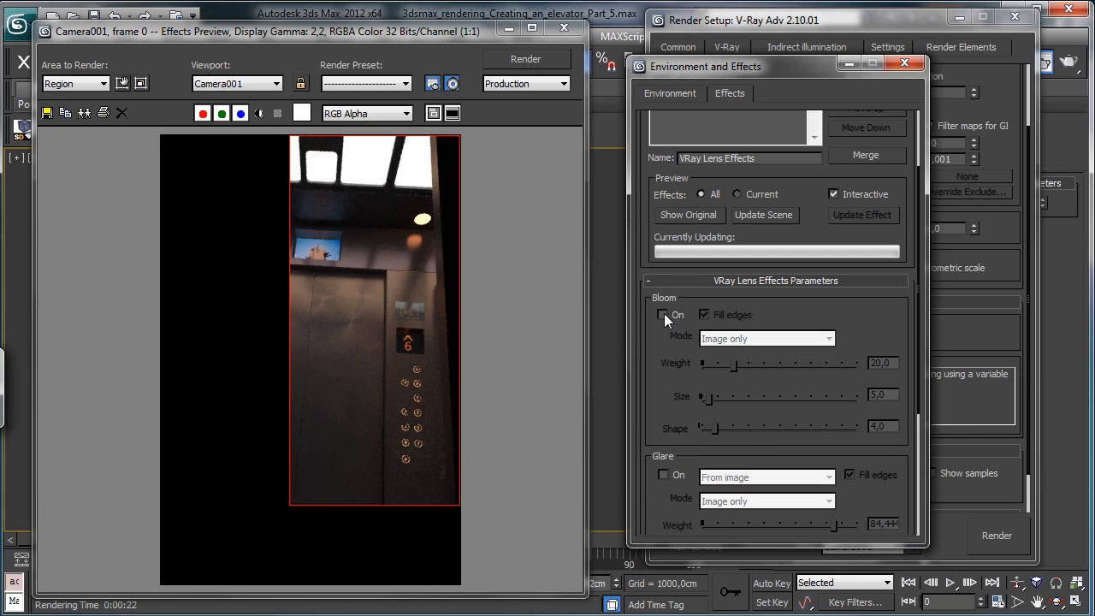
left_click(663, 316)
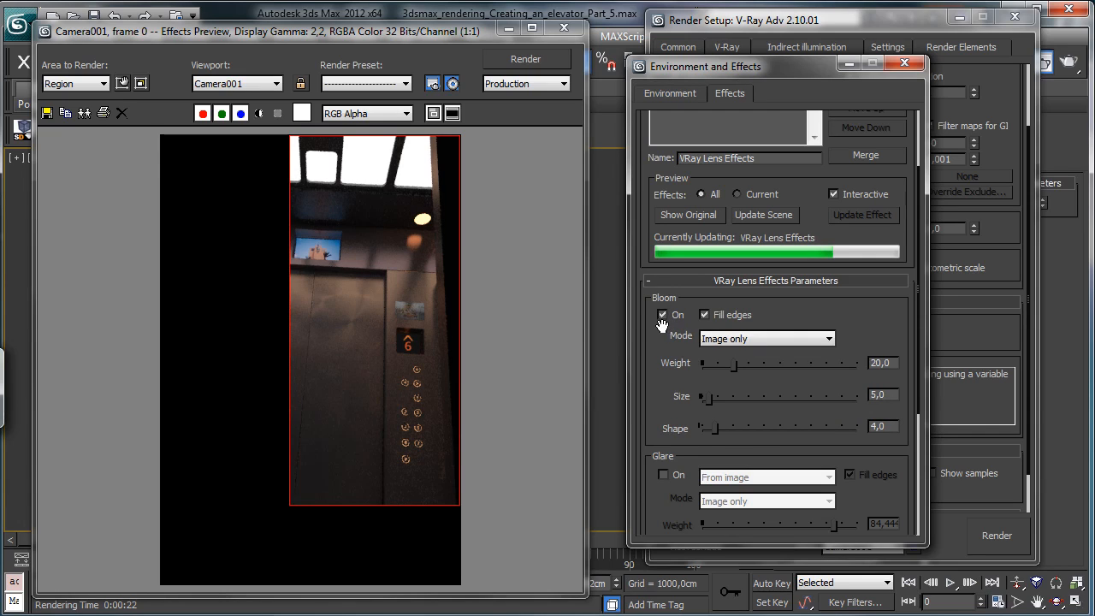
Step: Set the bloom size to 8,0
double_click(891, 395)
type("8")
key("Return")
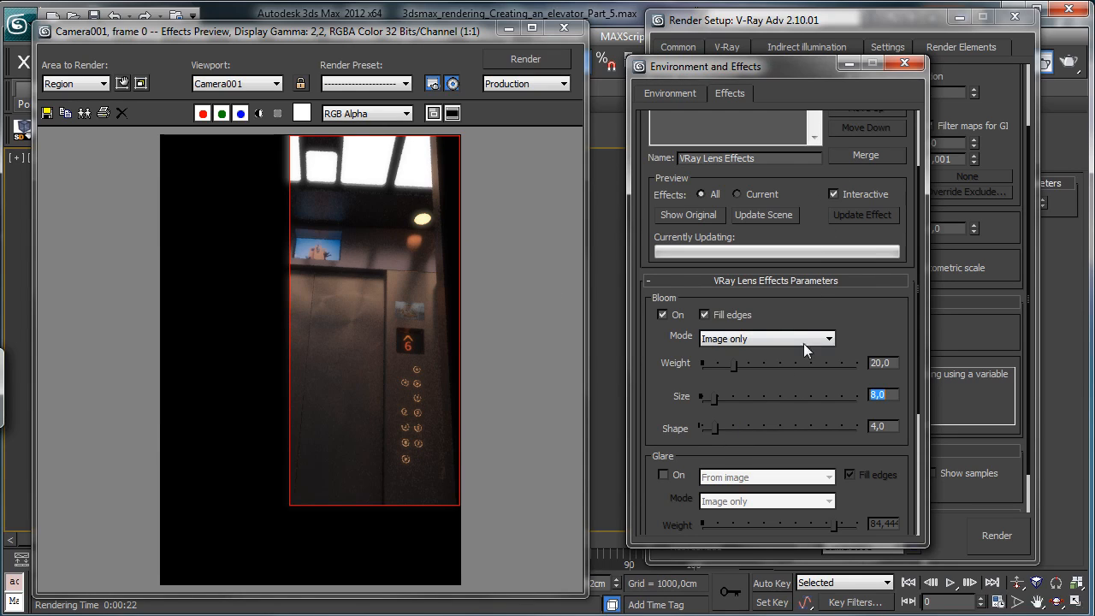
Step: Turn off the interactive effects preview and close the rendered frame window and the Environment and Effects dialog
left_click_drag(866, 381, 855, 493)
left_click(833, 292)
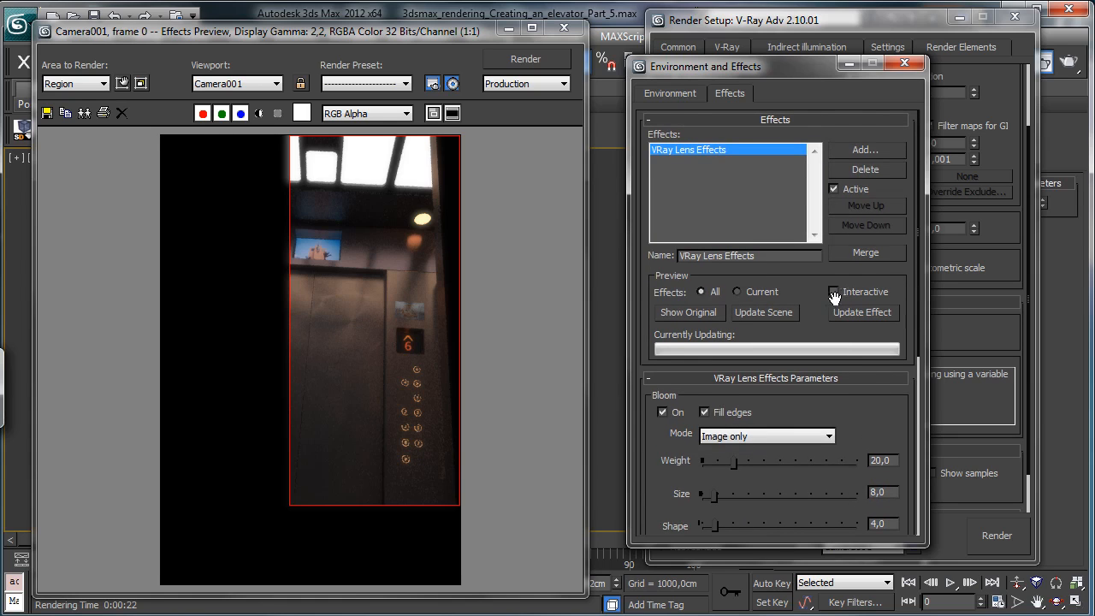
left_click(564, 28)
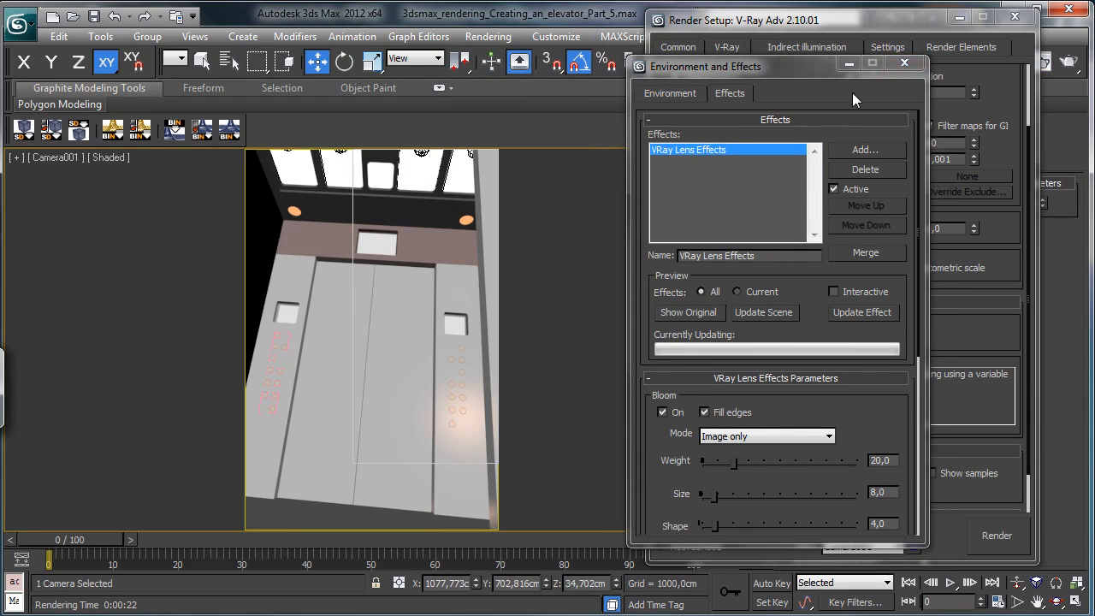
left_click(904, 63)
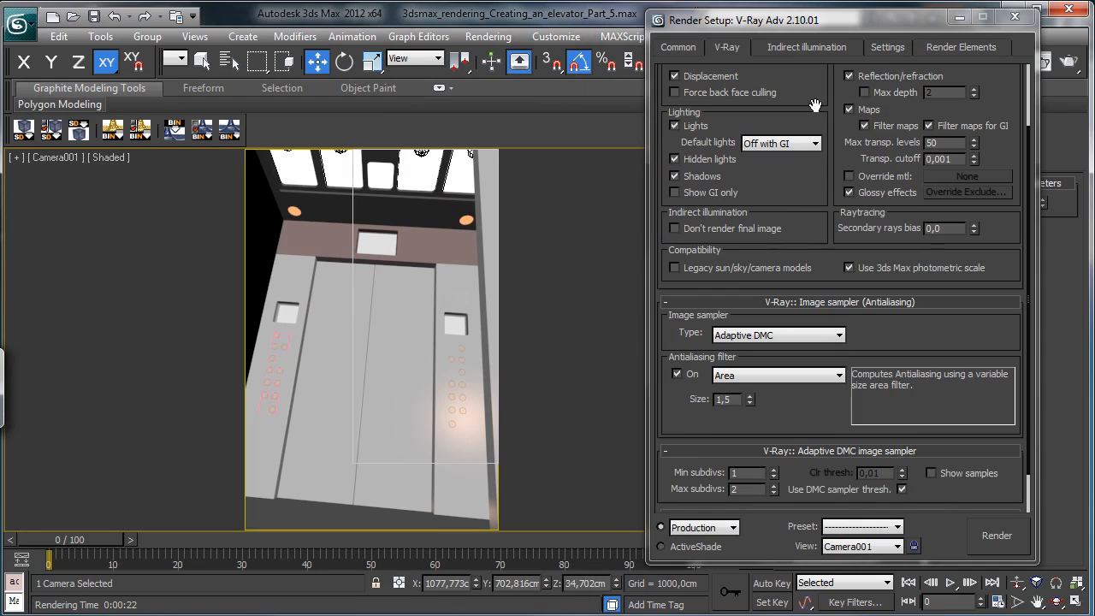
Step: Set the V-Ray System render region division X to 32
left_click(887, 51)
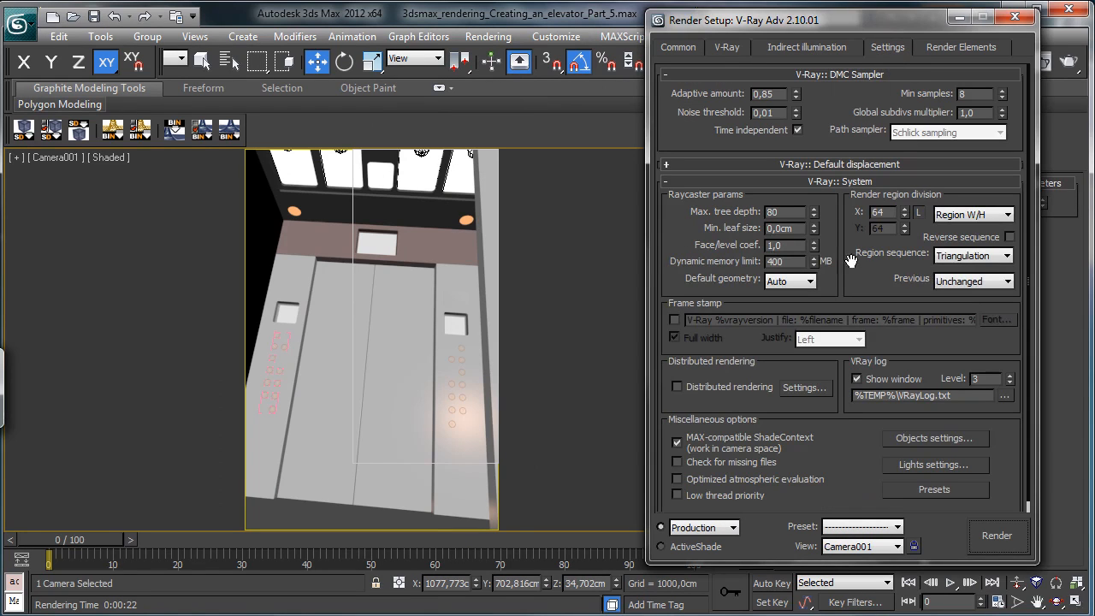
left_click(879, 212)
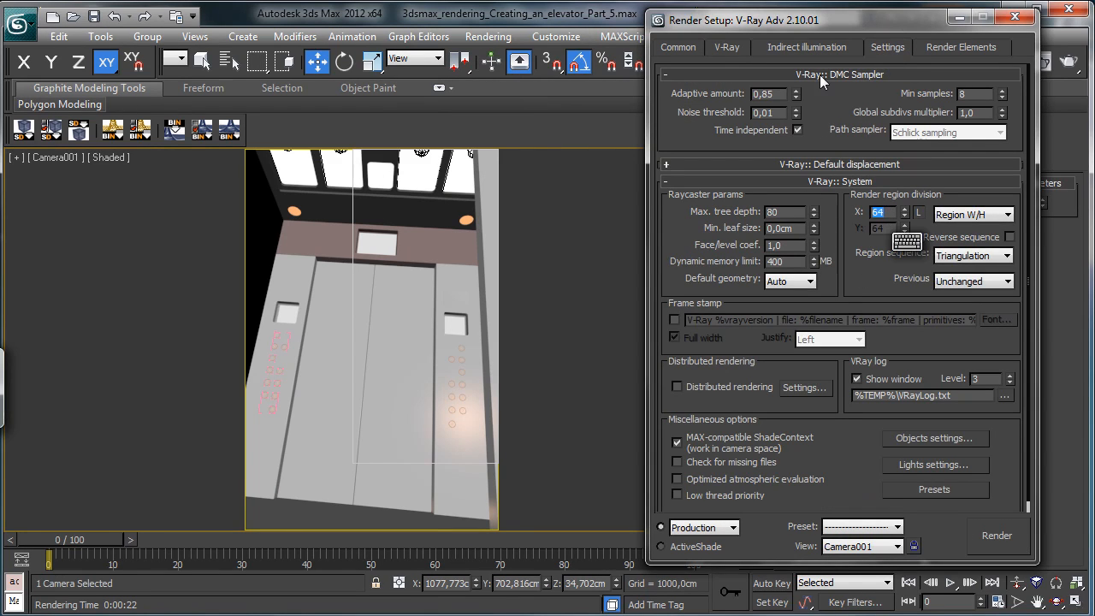
type("32")
key("Return")
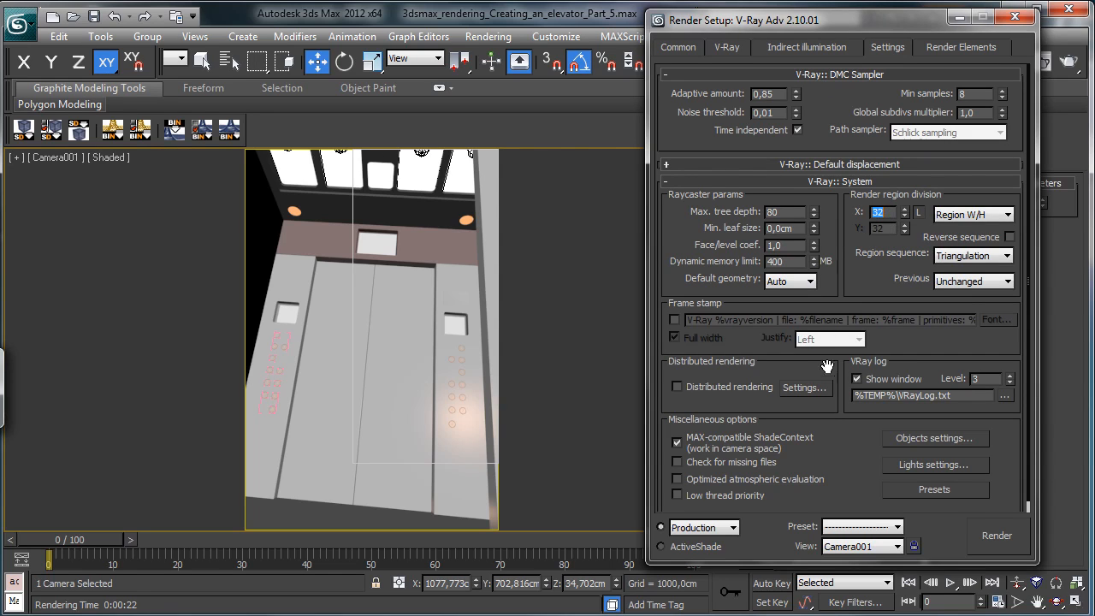
Step: Turn on the V-Ray camera's depth of field with Get from camera enabled, and start a region test render
left_click(726, 47)
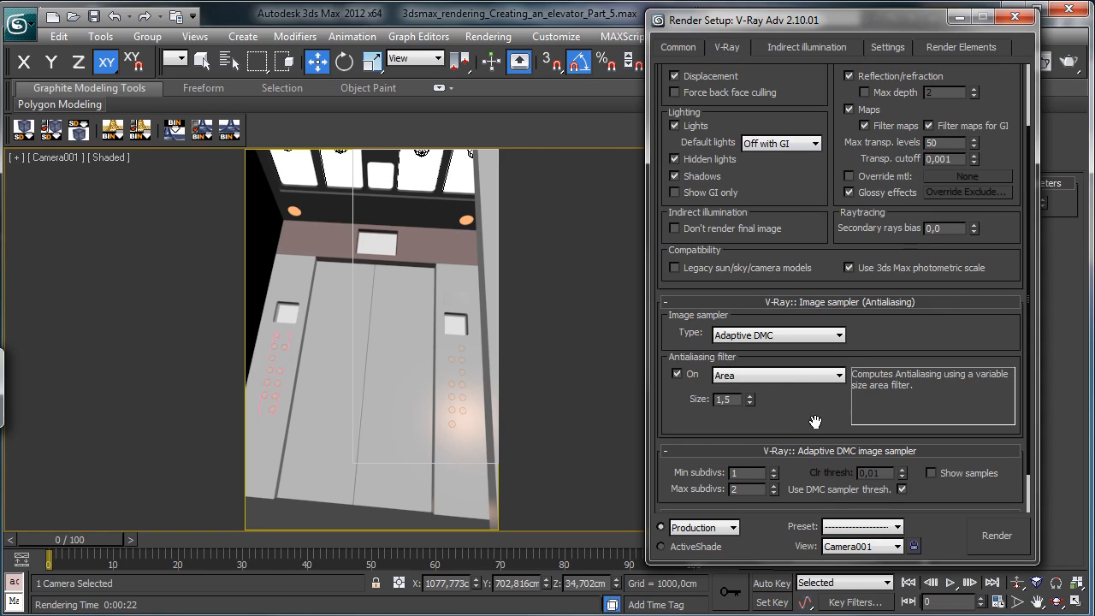
scroll(817, 421, "down", 2)
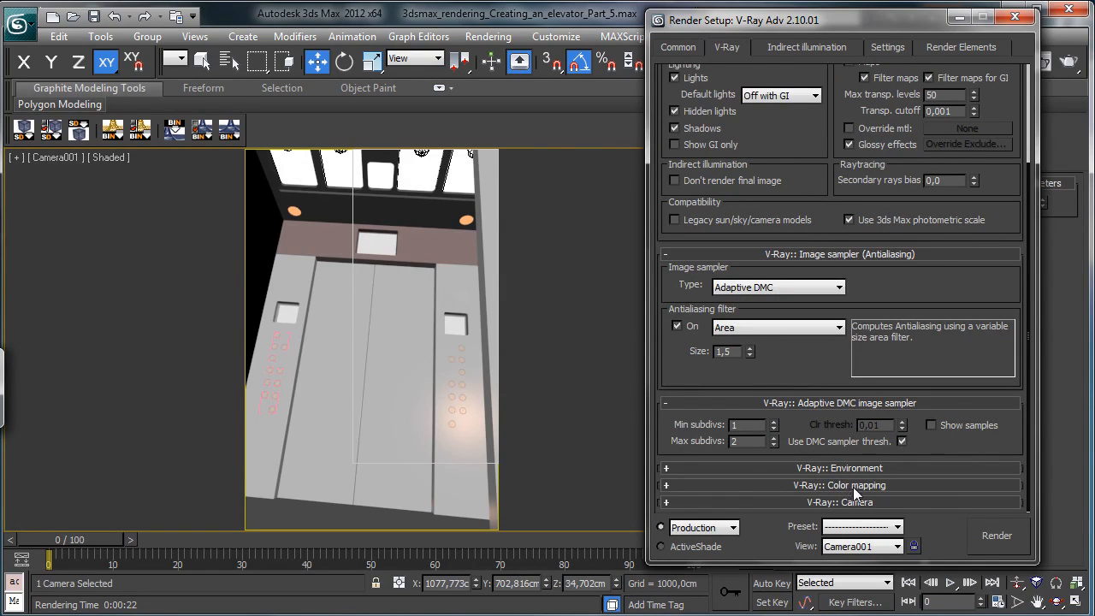
left_click(850, 502)
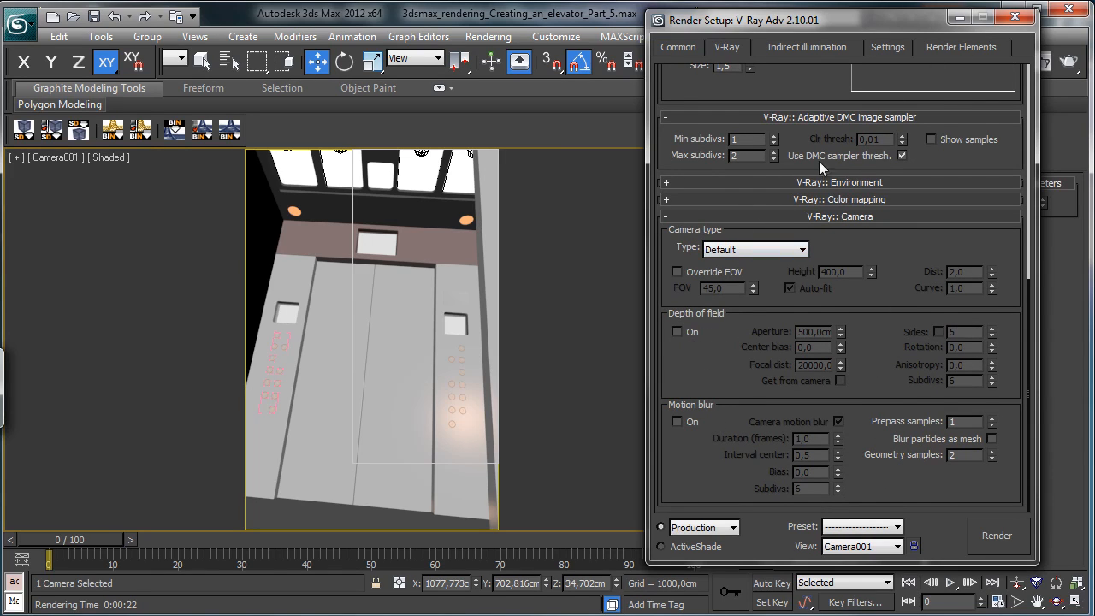
left_click(692, 331)
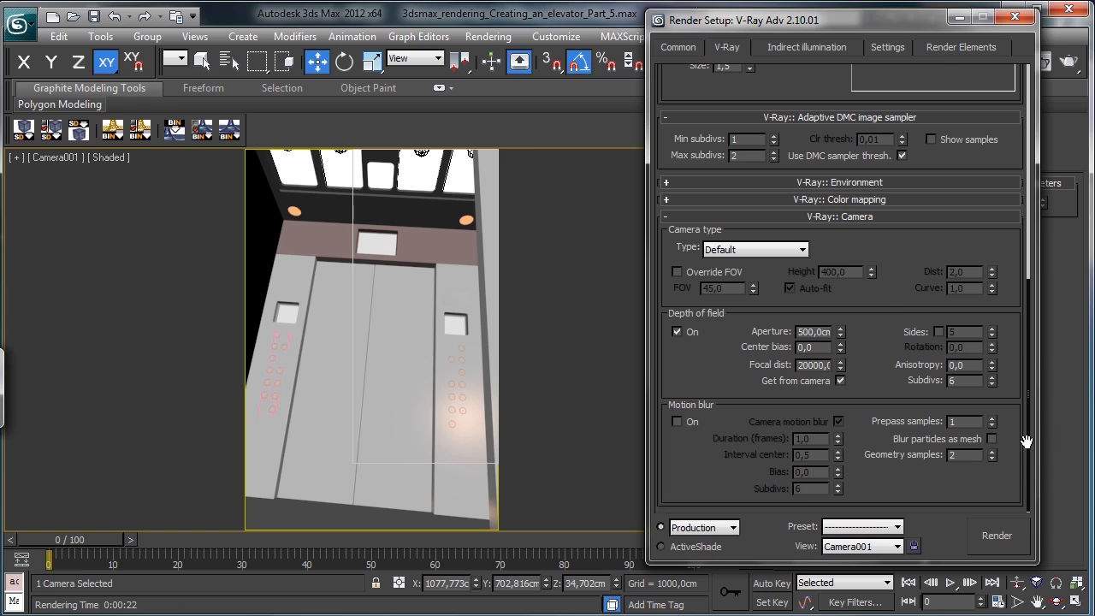
left_click(997, 535)
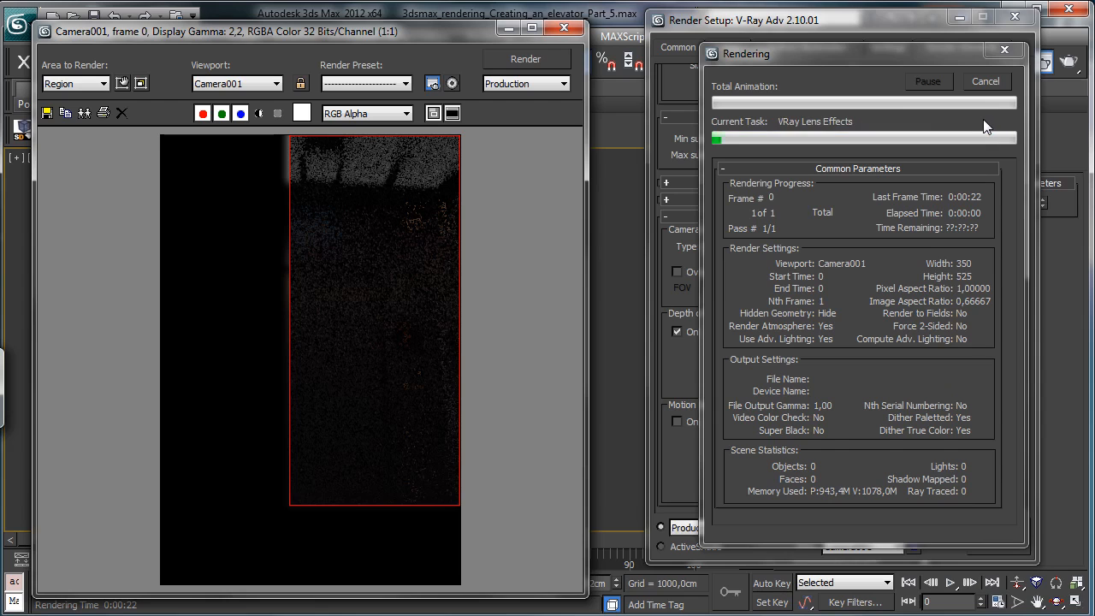
left_click(992, 86)
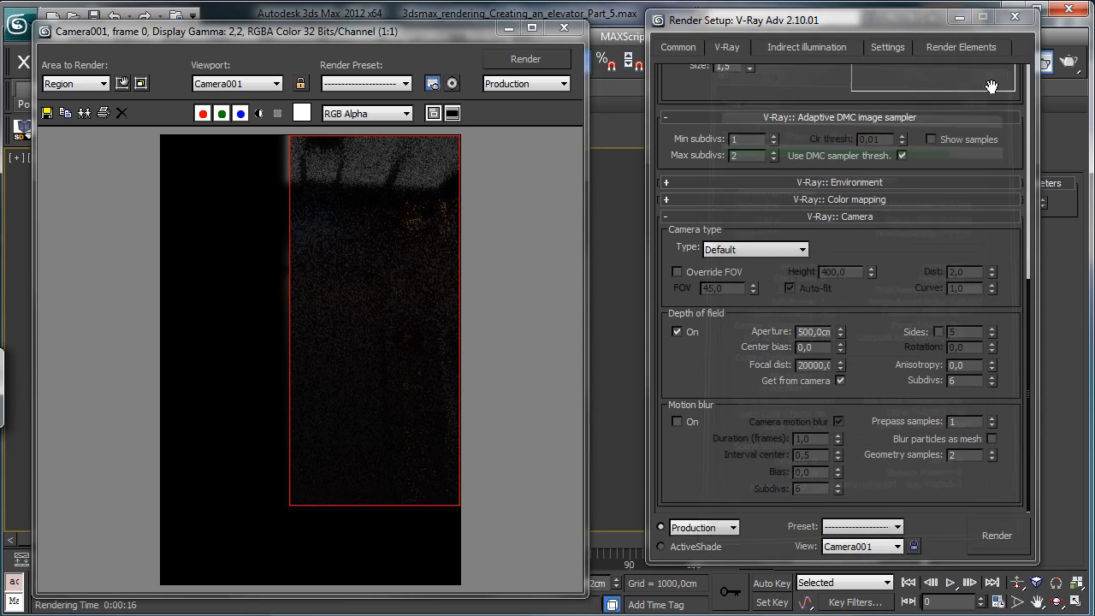
Step: Set the depth of field aperture to 5,0cm and render the region again
left_click(564, 28)
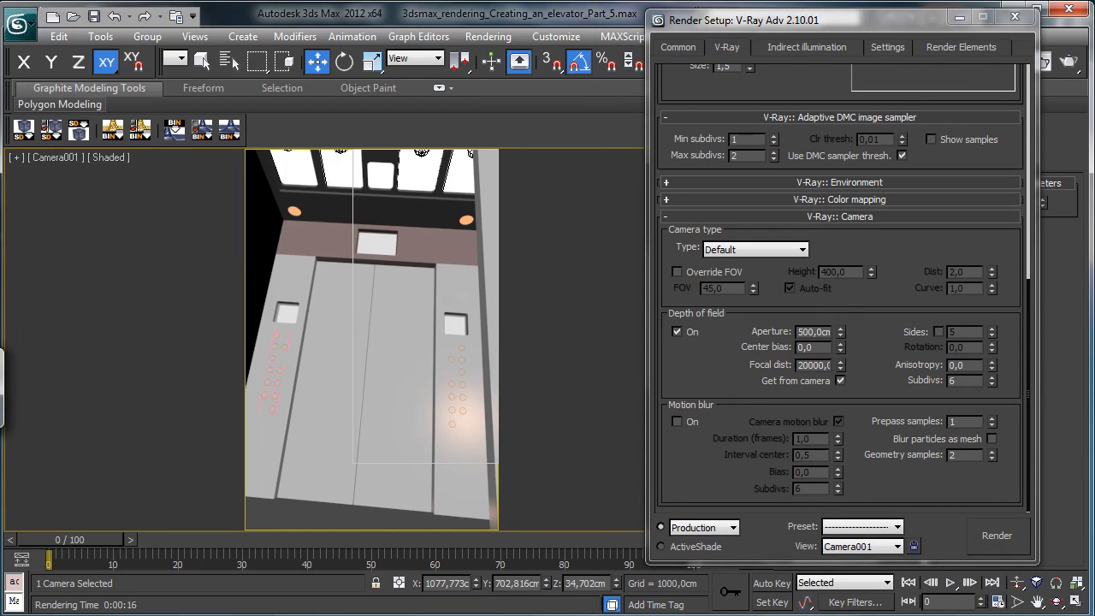
left_click(819, 332)
double_click(813, 332)
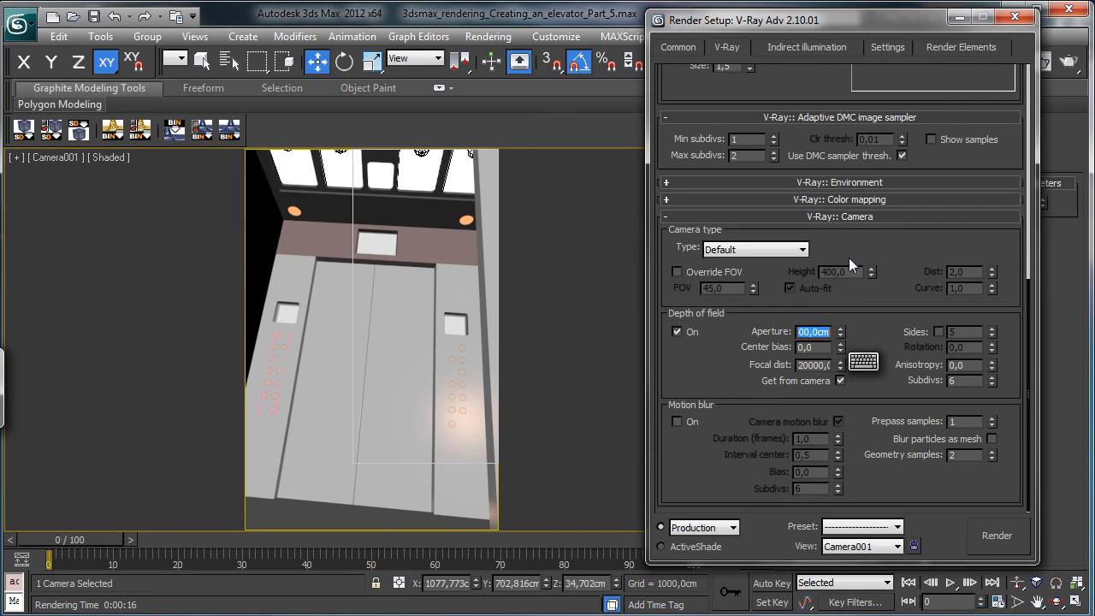
type("5")
key("Return")
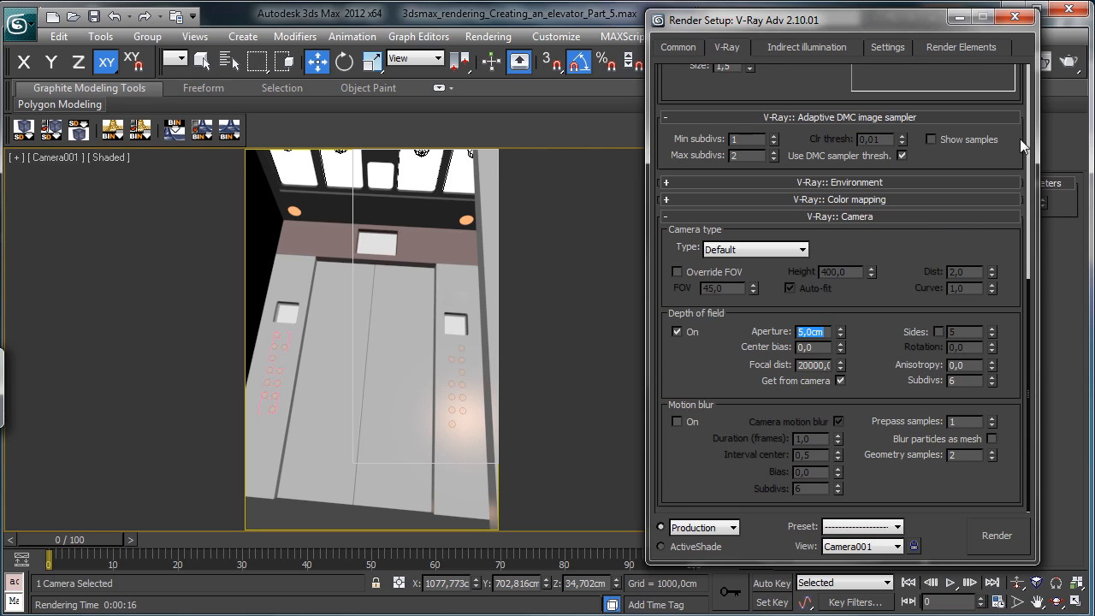
key("shift+q")
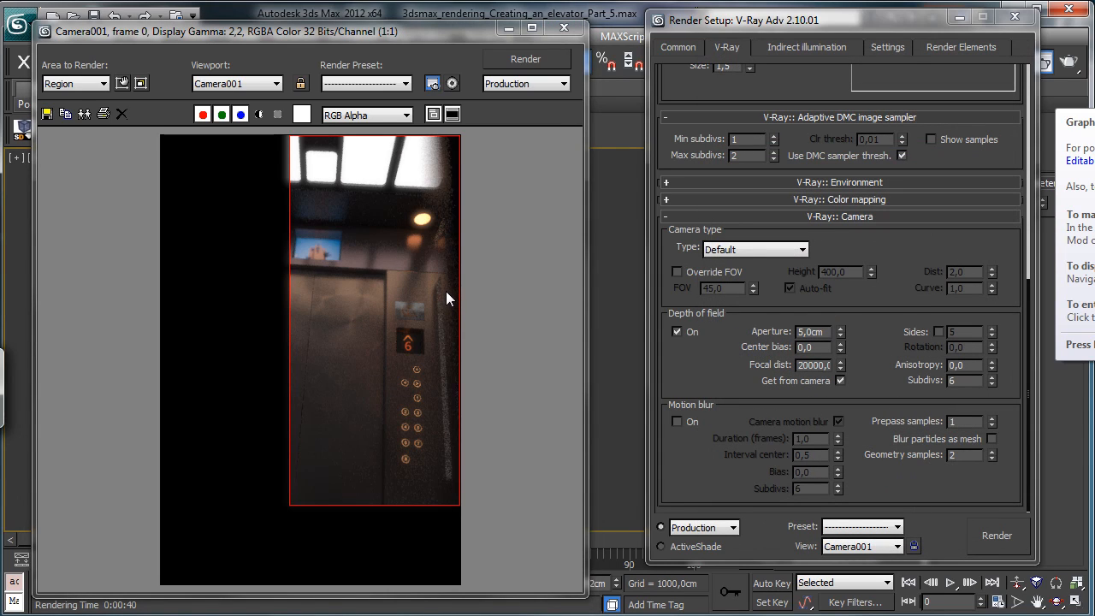
Step: Enable 5 aperture sides for the depth of field and render a smaller region around the ceiling light and upper button panel
left_click(938, 331)
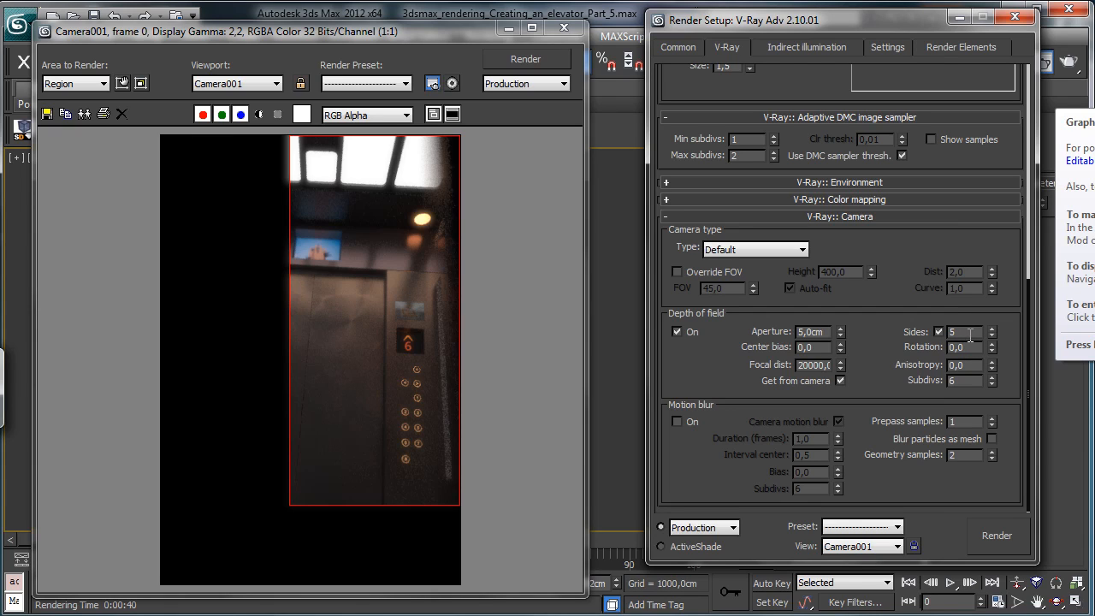
left_click(123, 83)
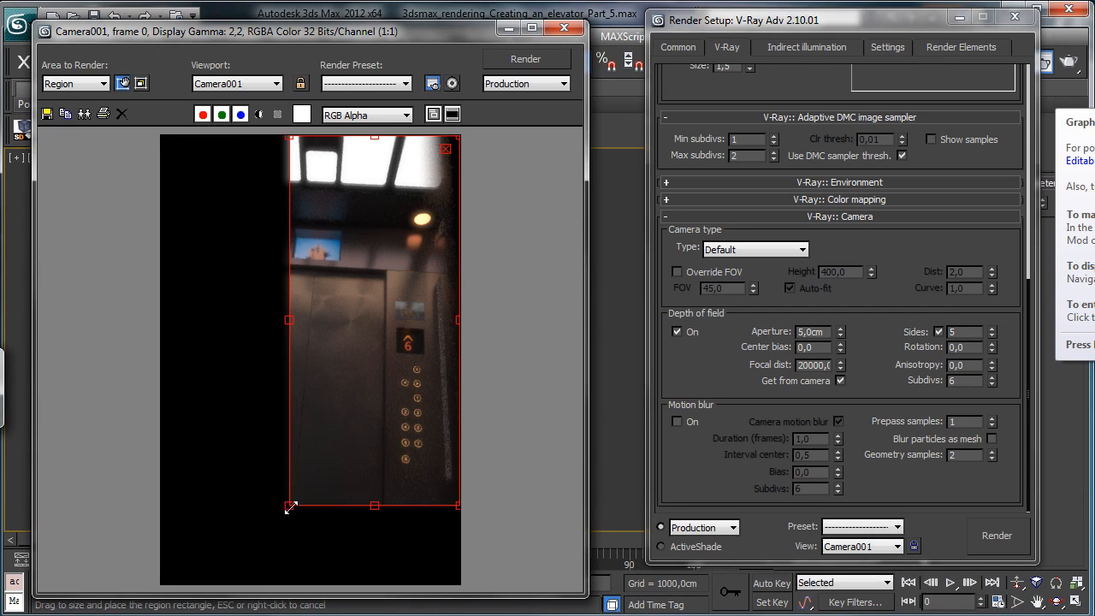
left_click_drag(289, 507, 359, 421)
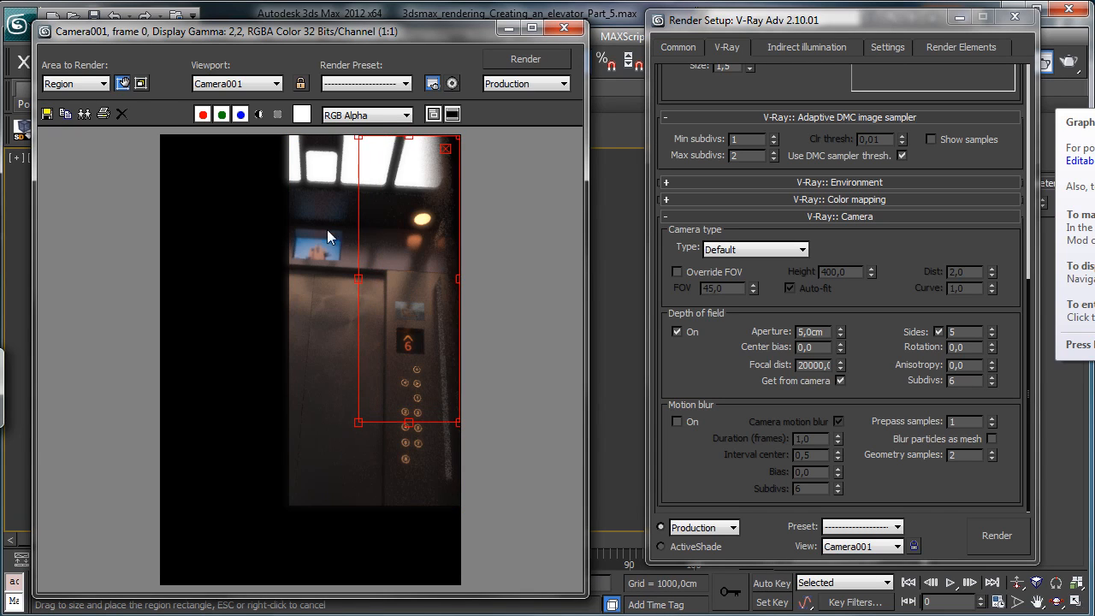
left_click(128, 84)
left_click(494, 60)
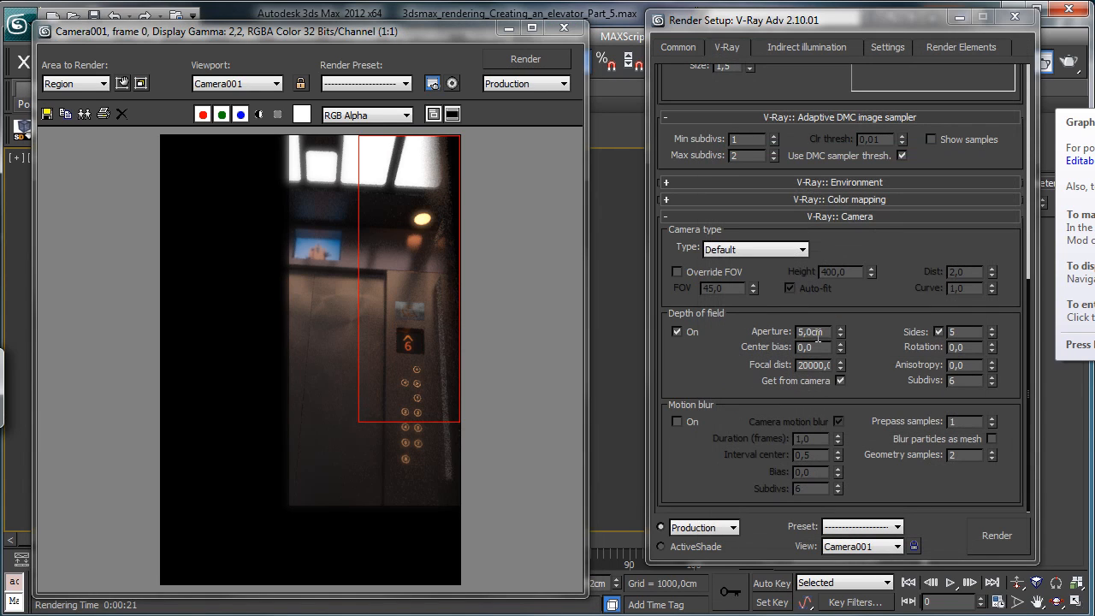
Step: Set the depth of field aperture to 4,0cm and its subdivs to 12, and render the region
double_click(824, 333)
type("4")
key("Return")
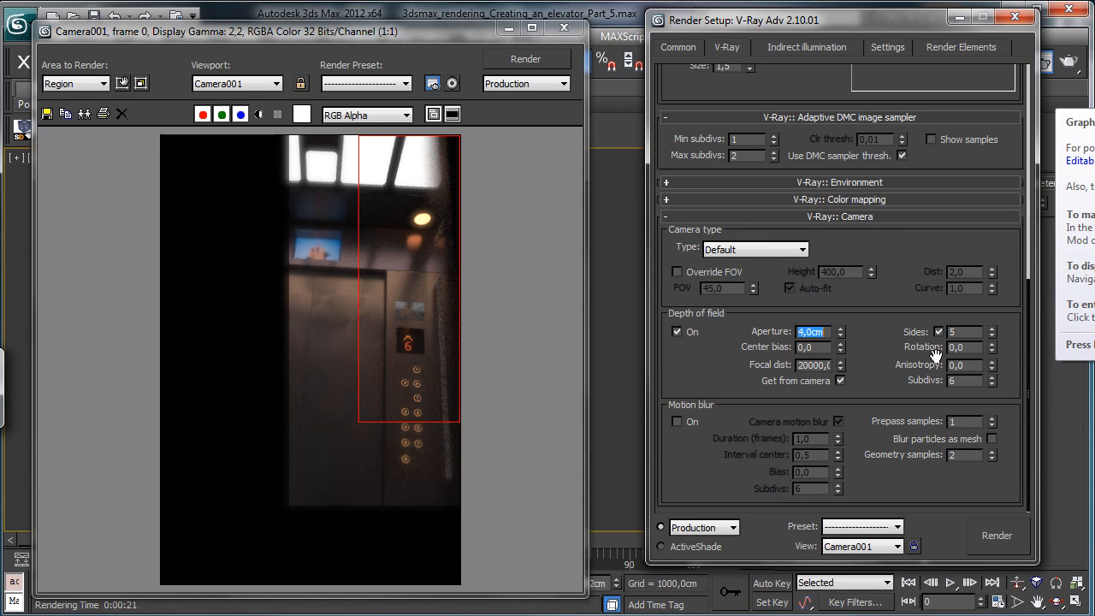
double_click(964, 380)
type("12")
key("Return")
left_click(532, 58)
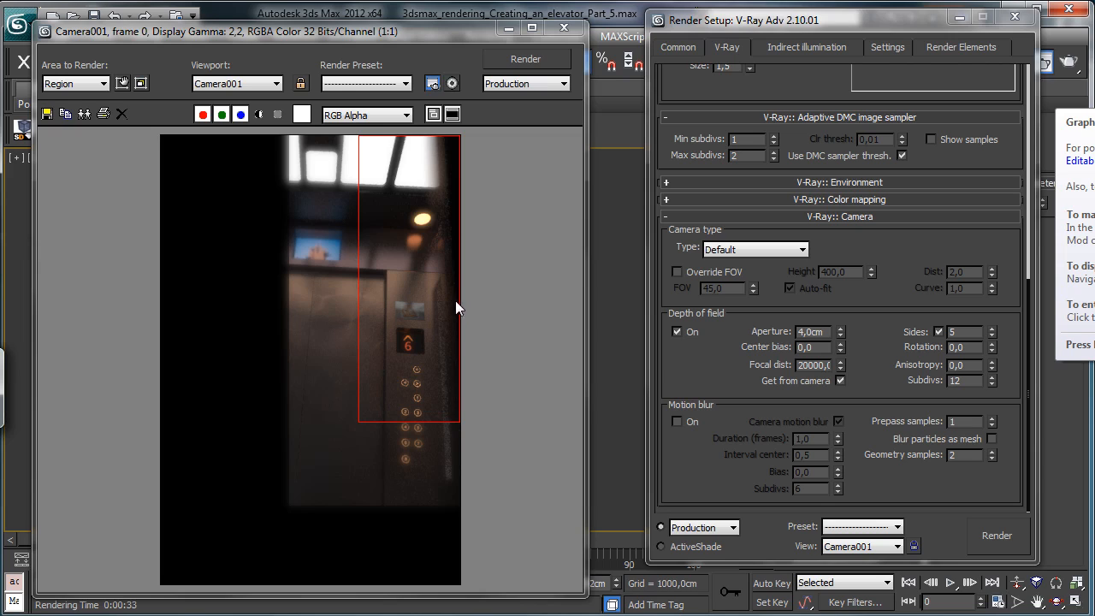
Step: Reduce the depth of field aperture to 3,0cm and test-render a smaller region from the ceiling down to just above the floor display
double_click(823, 332)
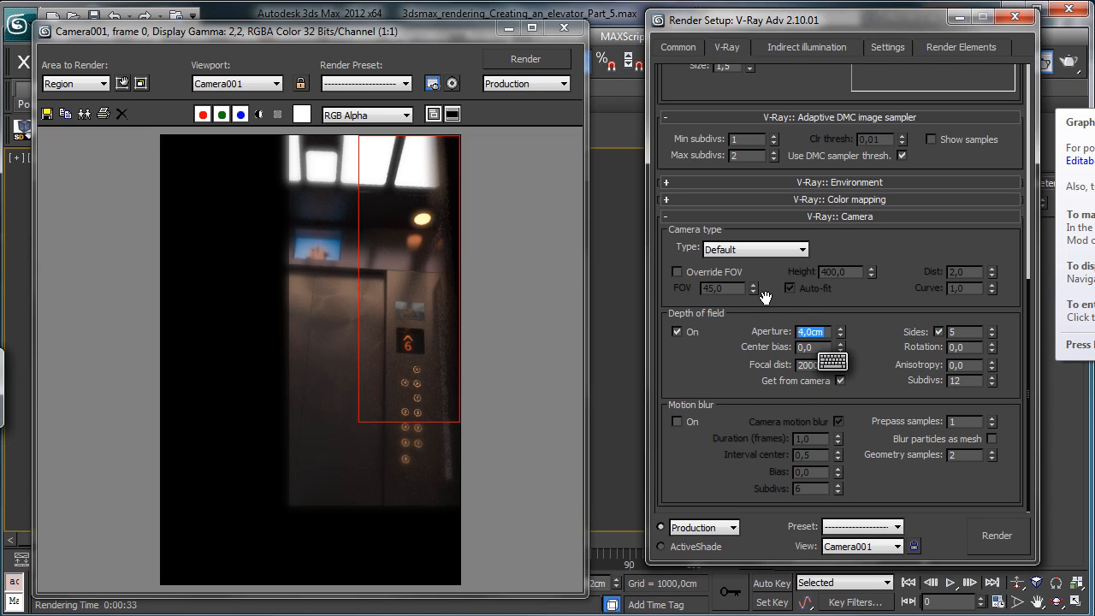
type("3")
key("Return")
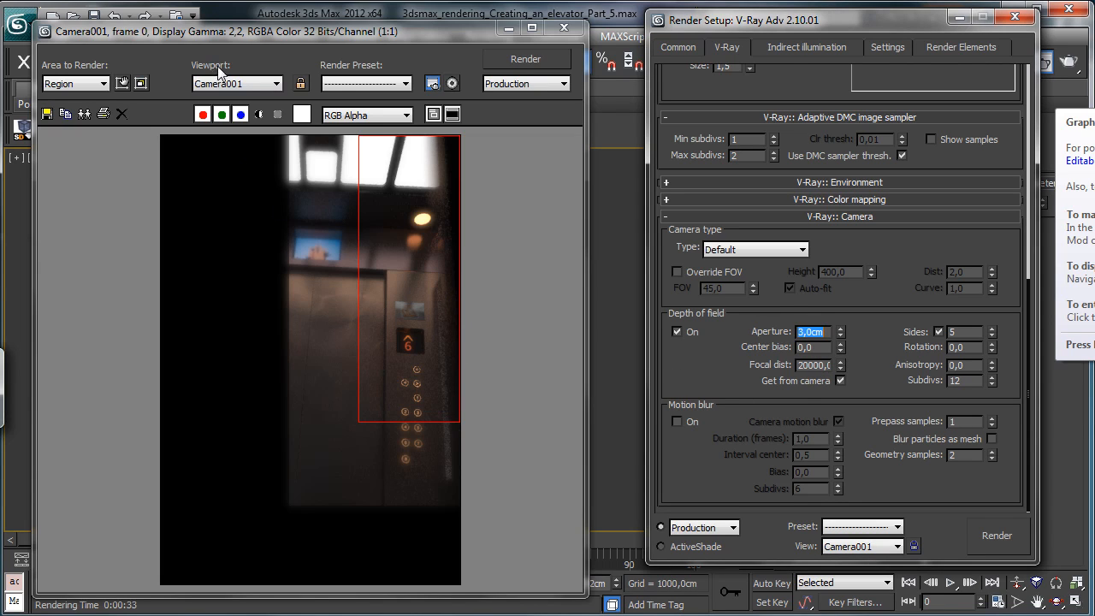
left_click(123, 83)
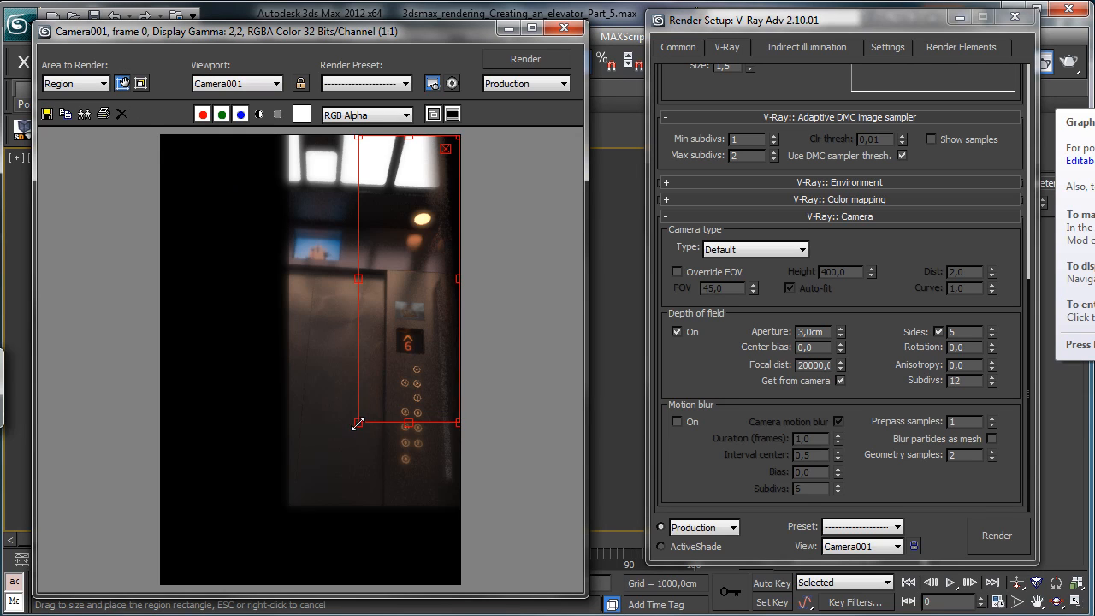
left_click_drag(358, 423, 386, 328)
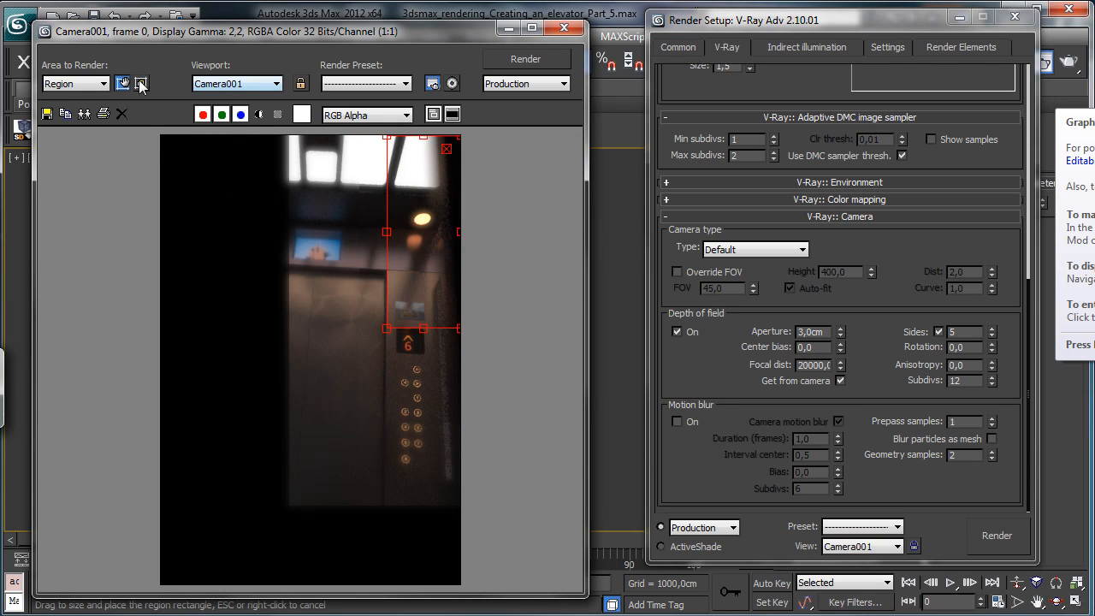
left_click(505, 58)
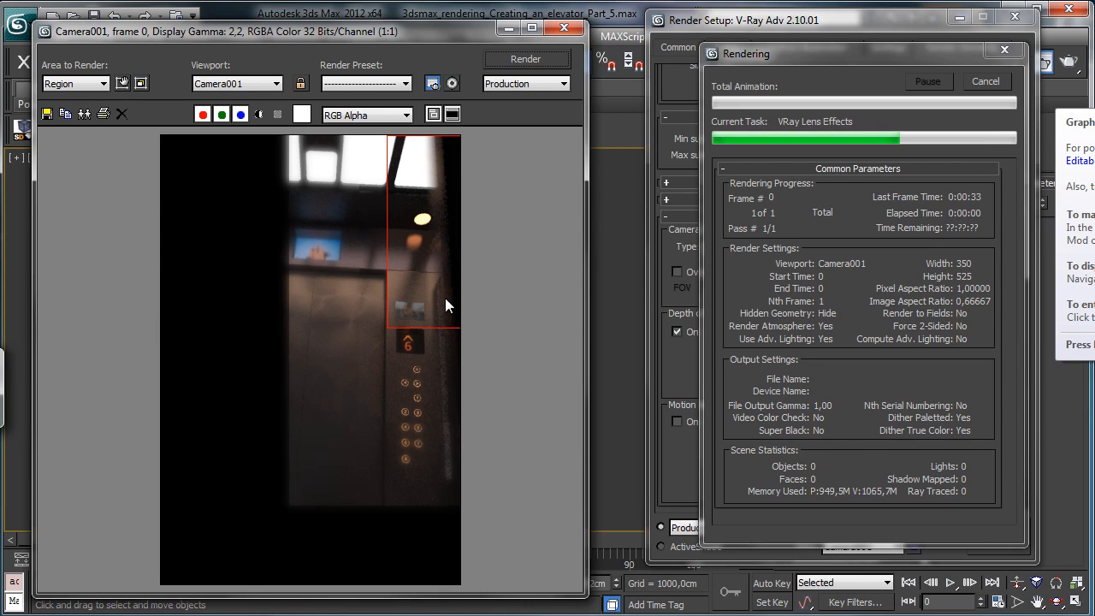
Step: Enlarge the render region to cover the door and most of the button panel
left_click(122, 83)
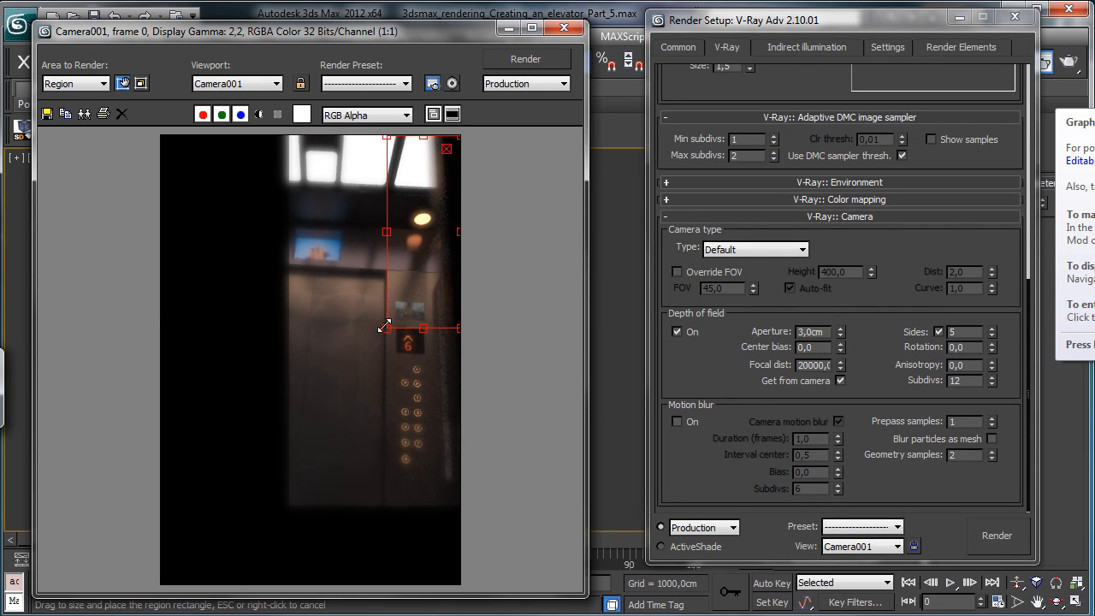
left_click_drag(384, 327, 286, 459)
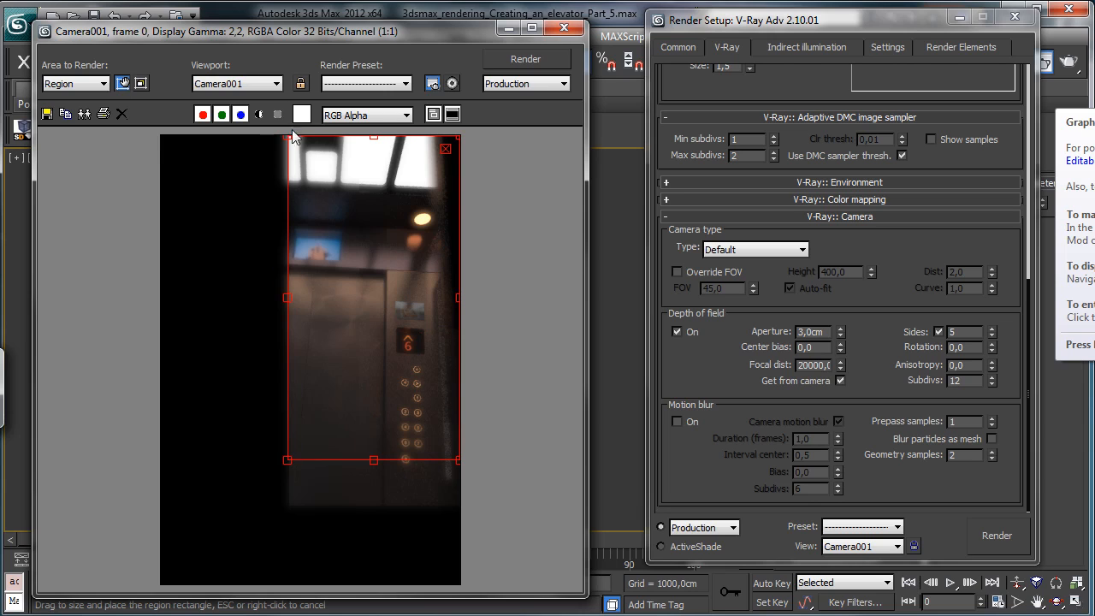
left_click(122, 83)
Step: Select Camera001 from its viewport and bring up its clipping plane and target distance parameters
left_click(509, 28)
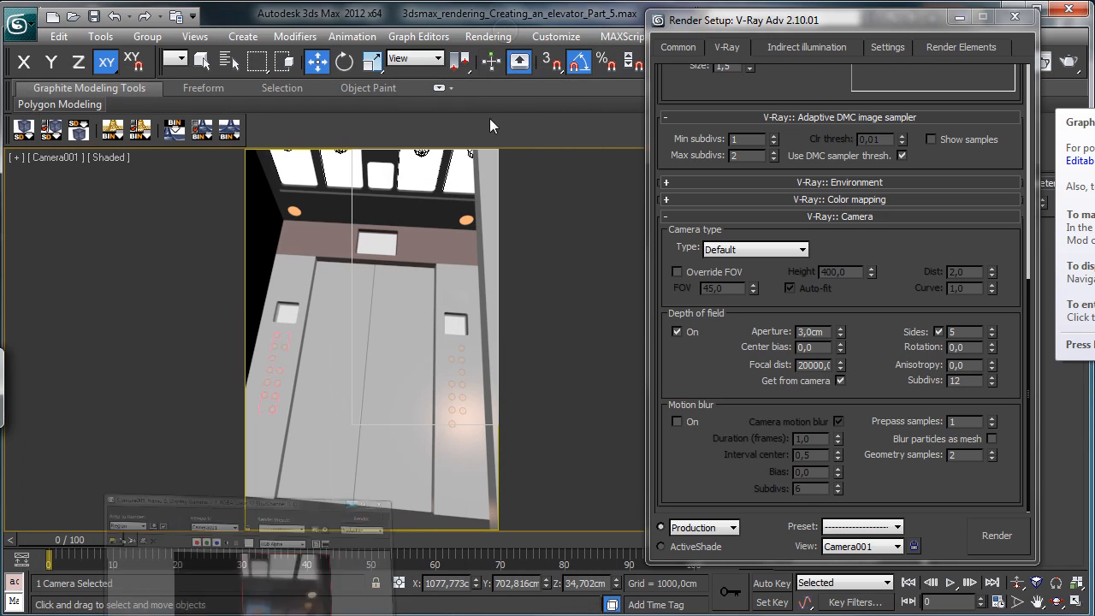
left_click(57, 160)
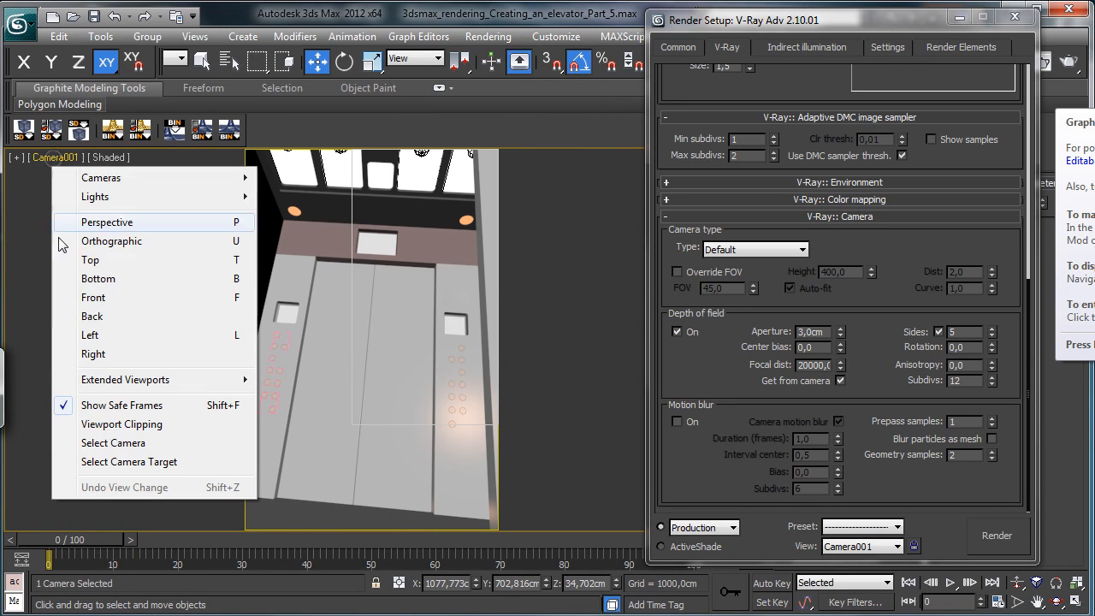
left_click(108, 441)
left_click(959, 17)
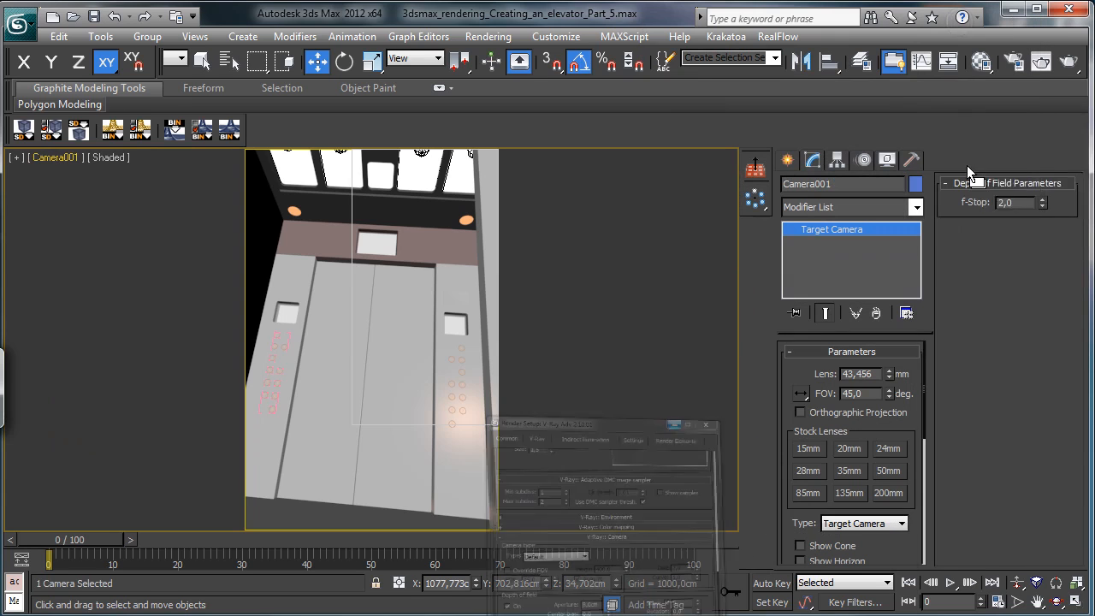
scroll(881, 398, "down", 6)
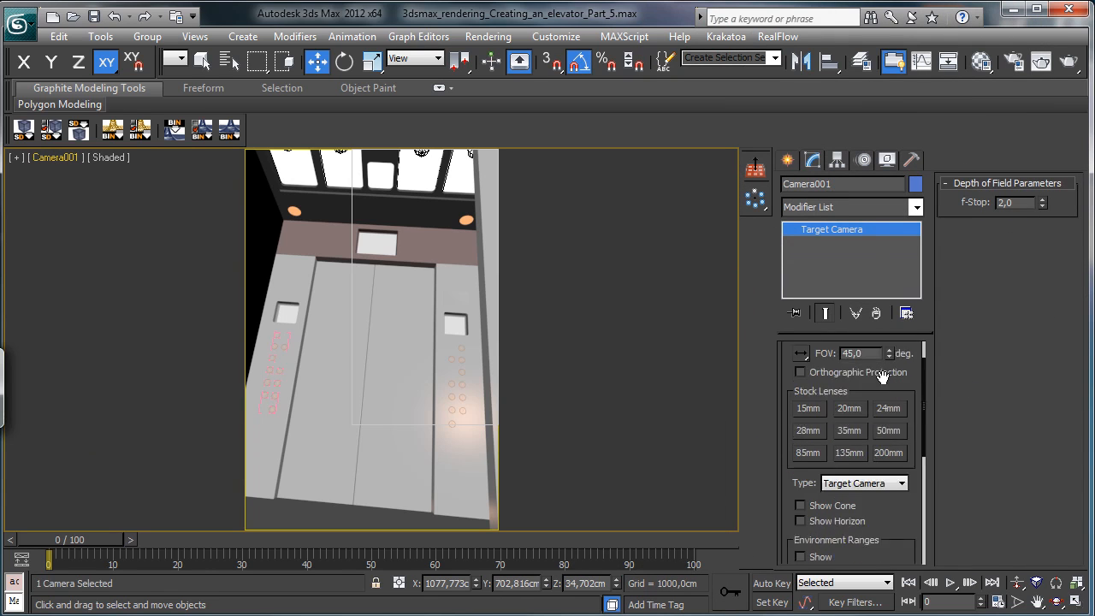
scroll(892, 390, "down", 1)
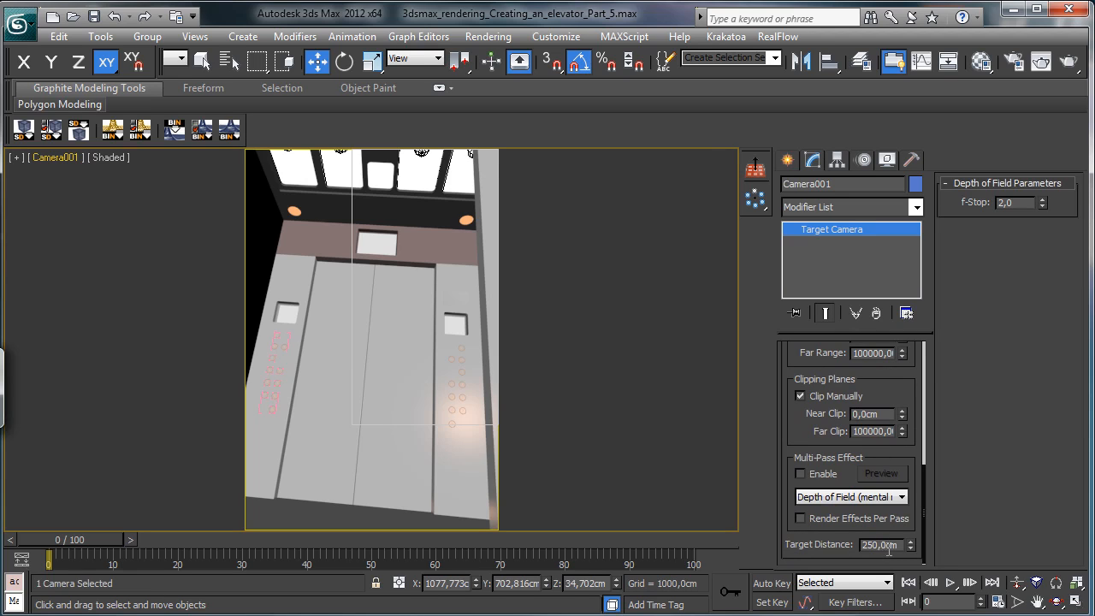
Step: Probe the distance to the door wall by setting the camera's far clip to 250 cm, raising it to 292,5 cm, and resetting it to 100000
right_click(901, 431)
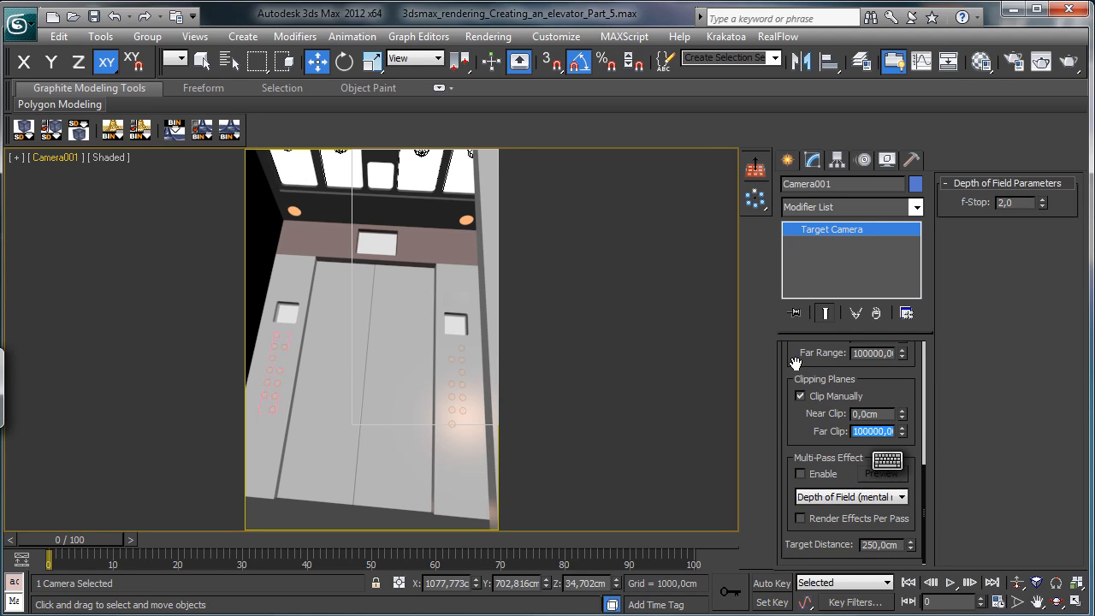
type("250")
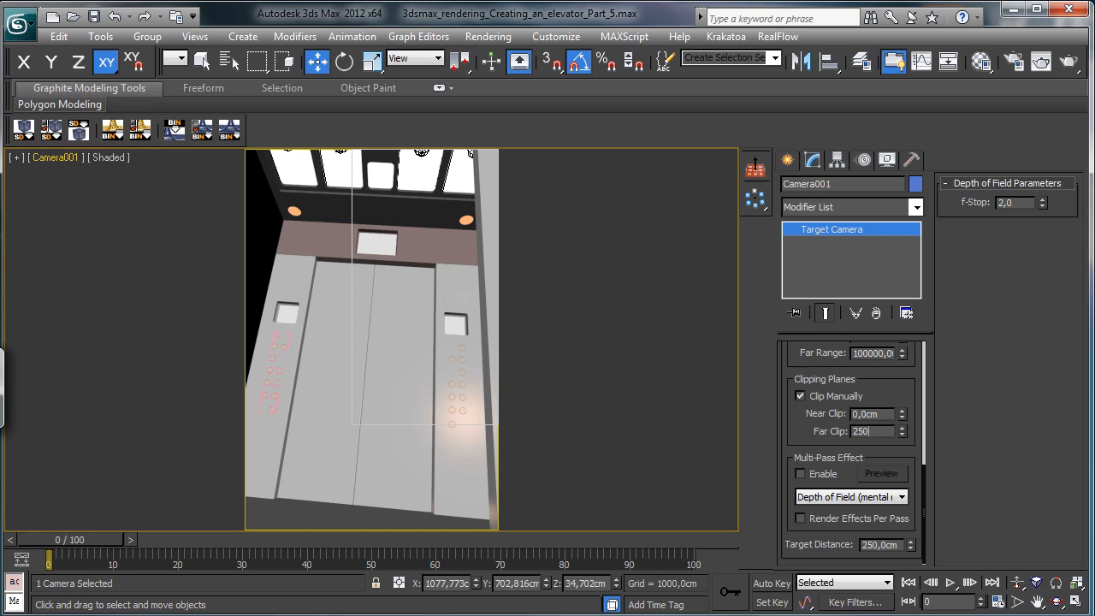
key("Return")
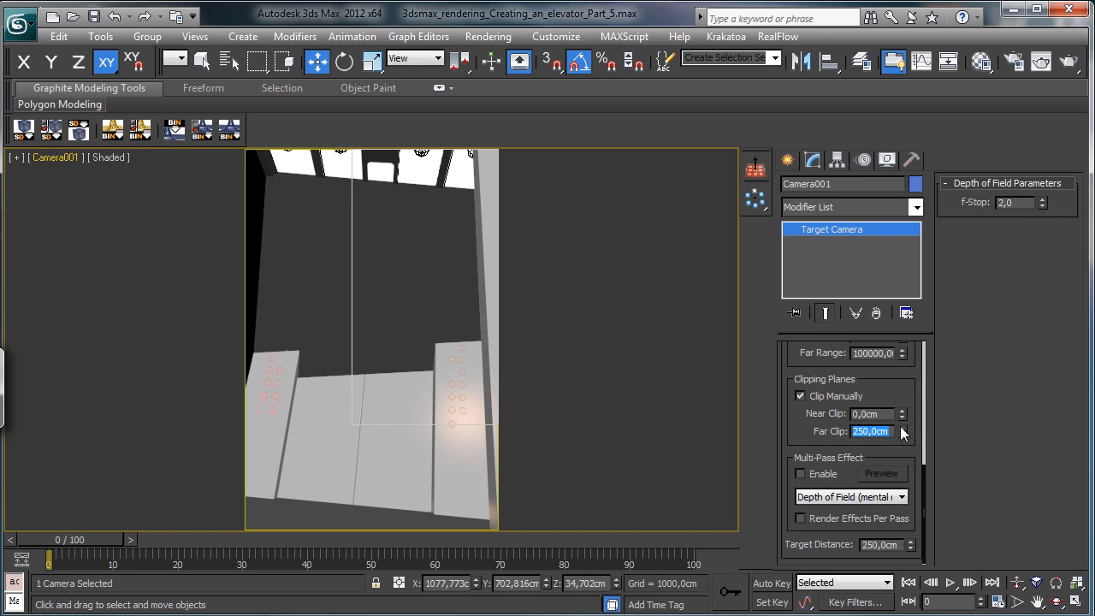
left_click_drag(901, 430, 901, 413)
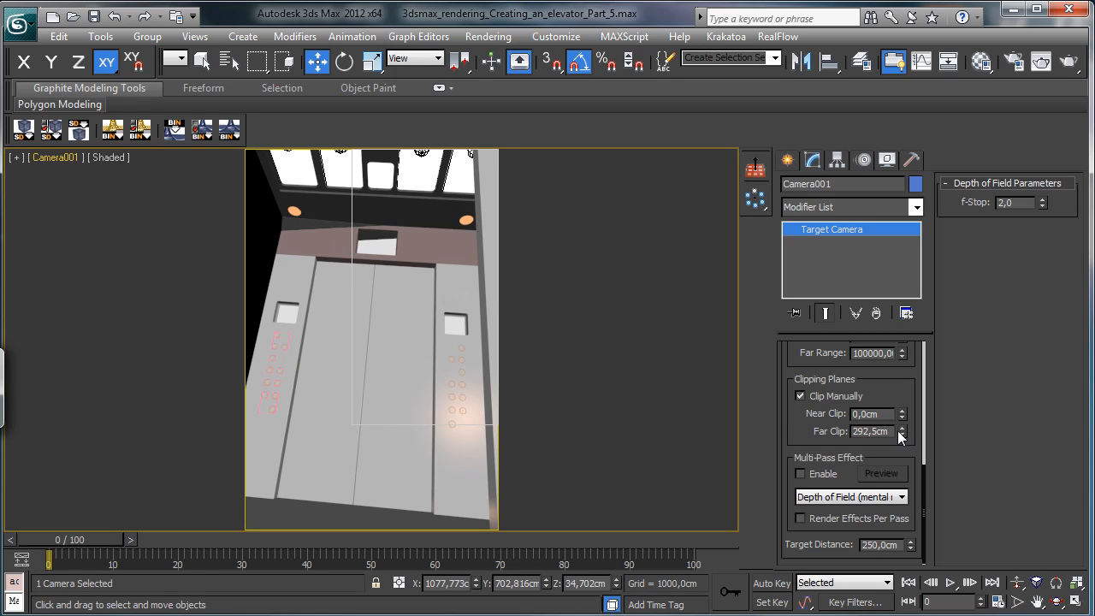
left_click_drag(893, 432, 795, 418)
type("100000")
key("Return")
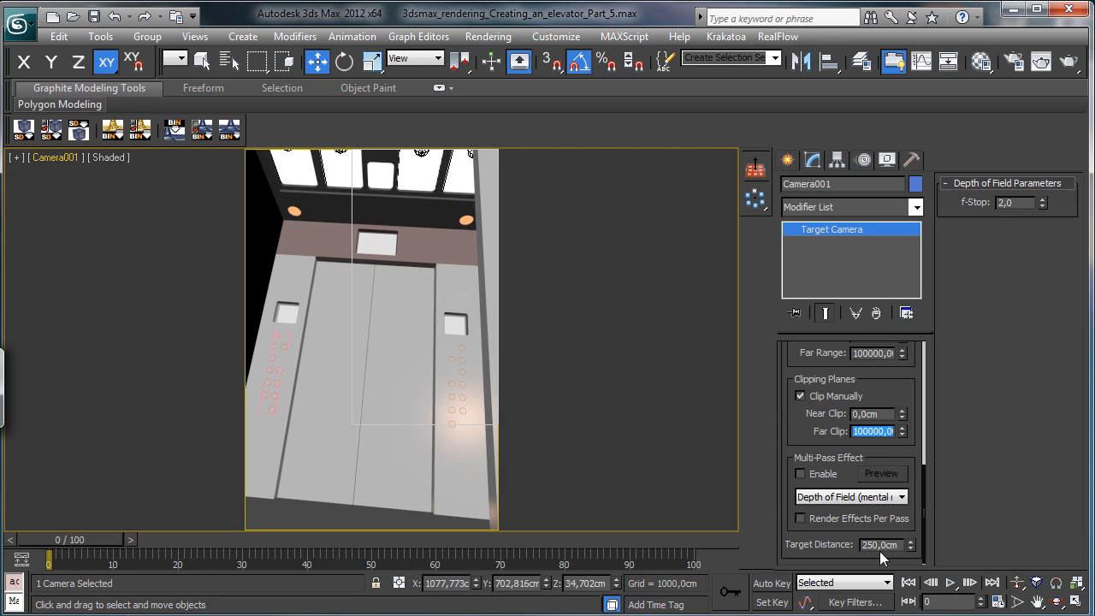
Step: Set the camera's target distance to 292 cm and render the region
double_click(881, 545)
type("292")
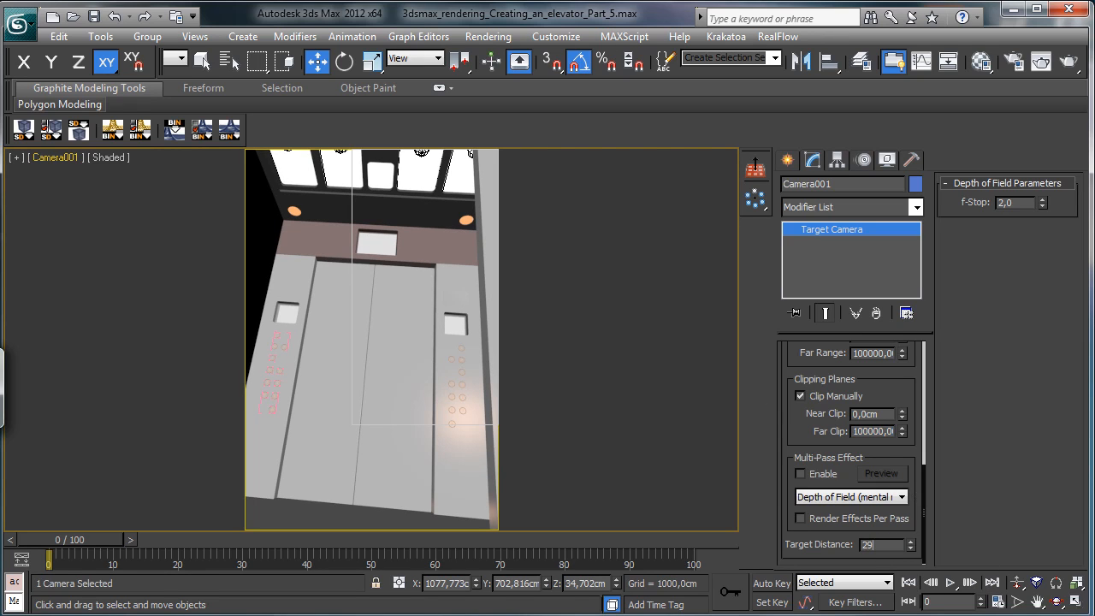
key("Return")
left_click(1068, 61)
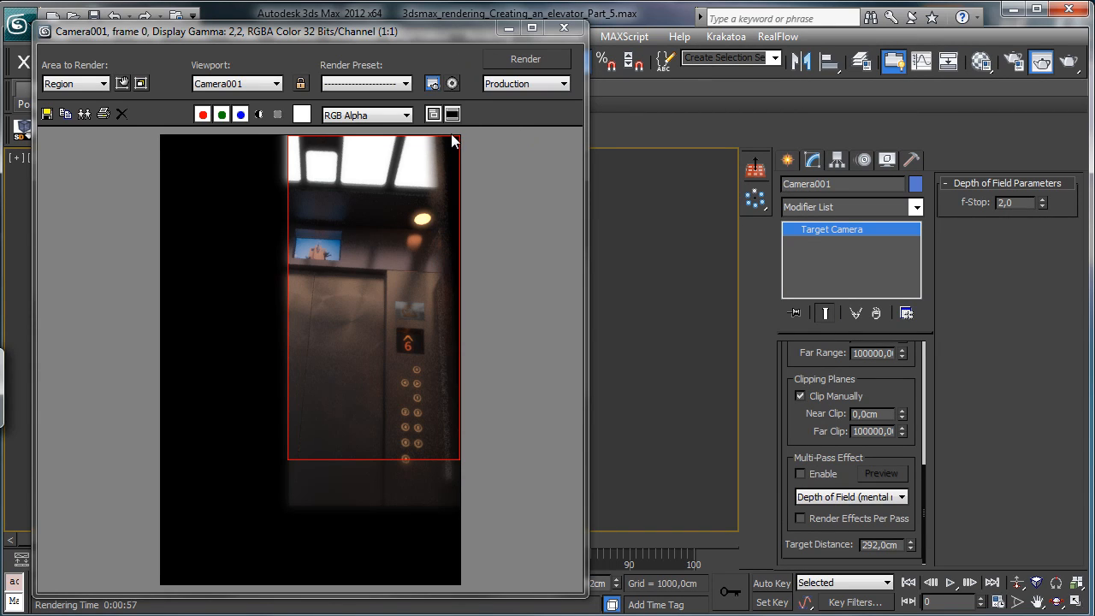
left_click(563, 29)
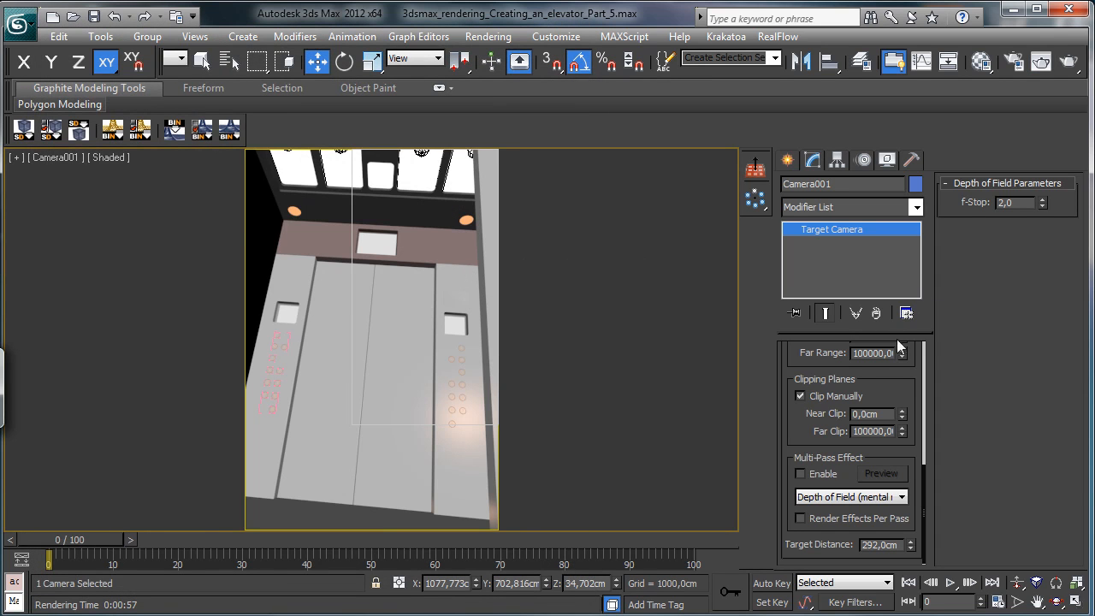
Step: Turn off depth of field in the V-Ray camera settings
left_click(1013, 61)
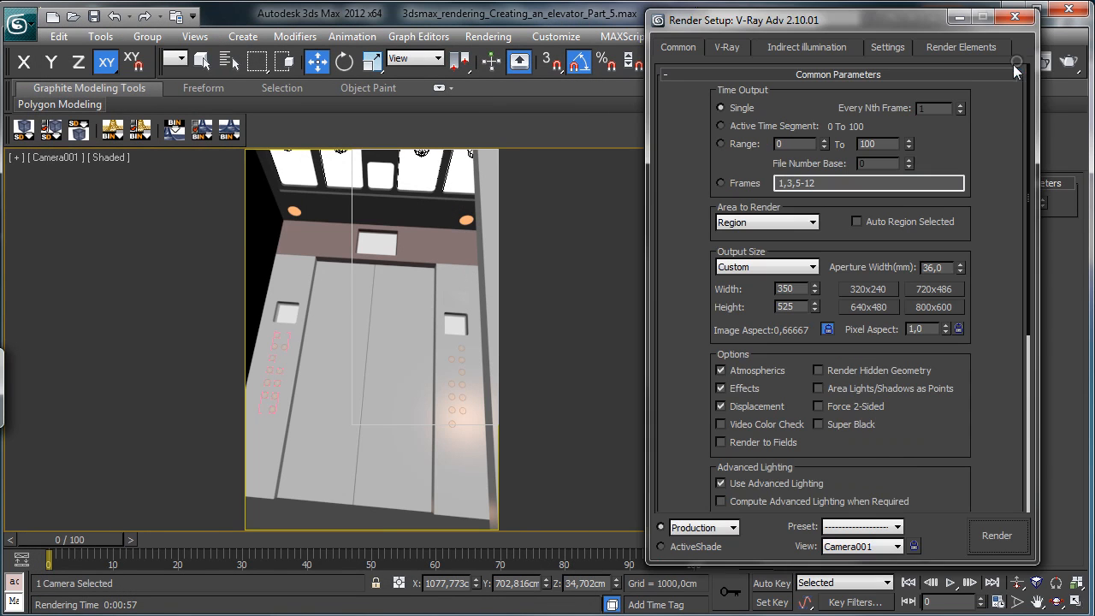
left_click(729, 48)
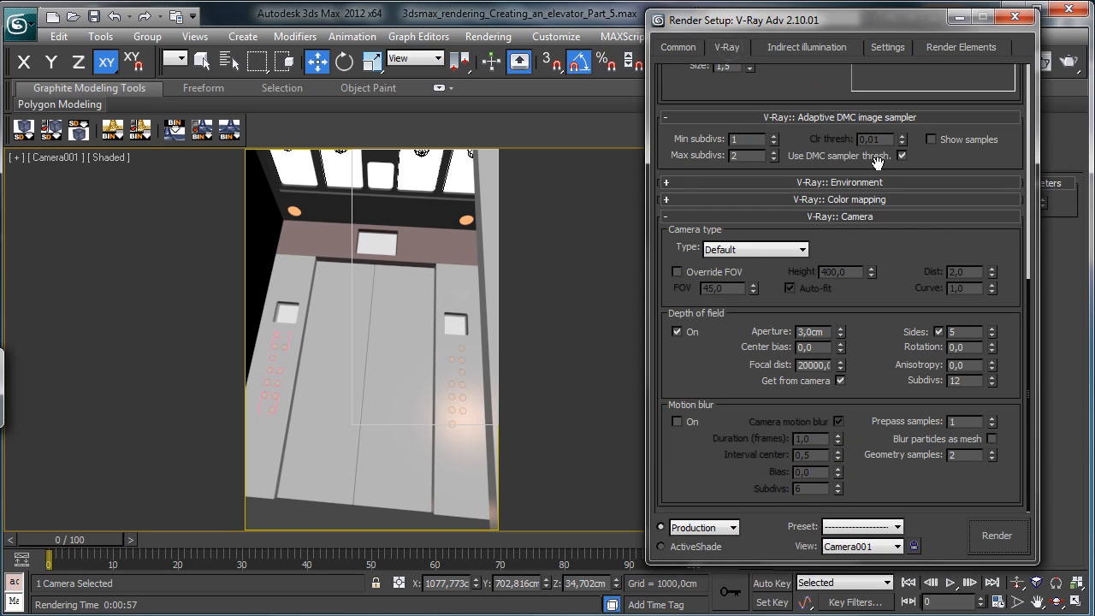
left_click(677, 331)
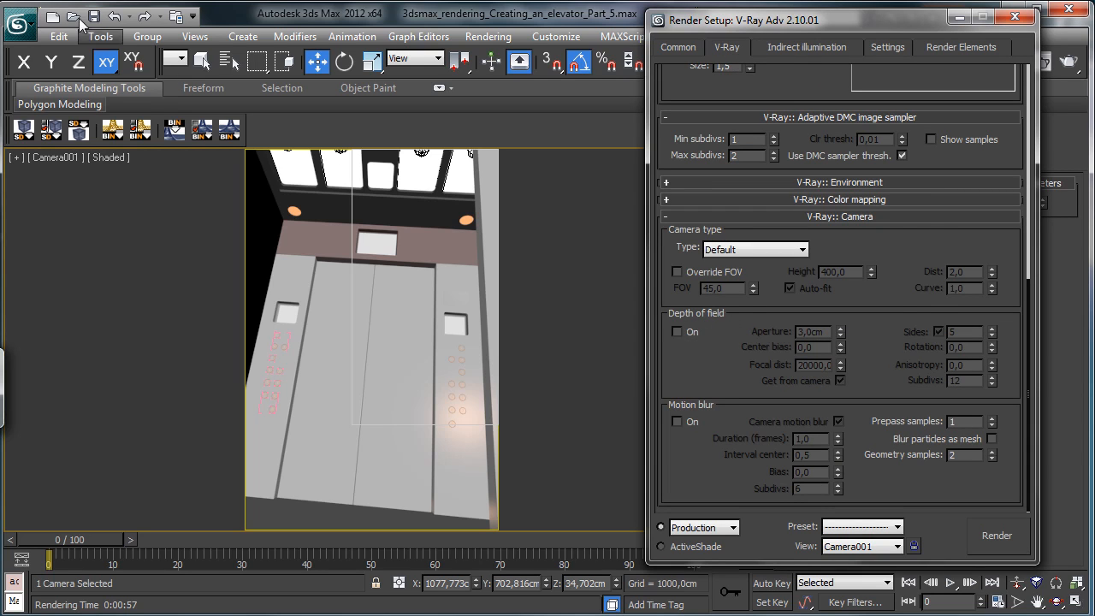
scroll(804, 84, "up", 5)
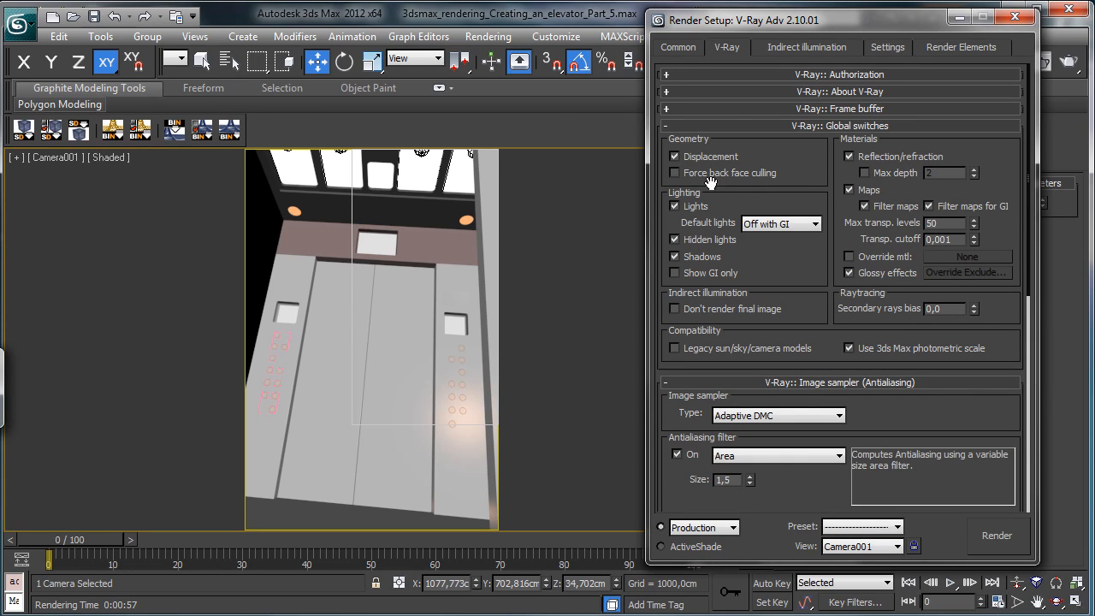
Step: Resize the render region to span the full image width from the ceiling to just below the floor display
left_click(1068, 62)
left_click(123, 83)
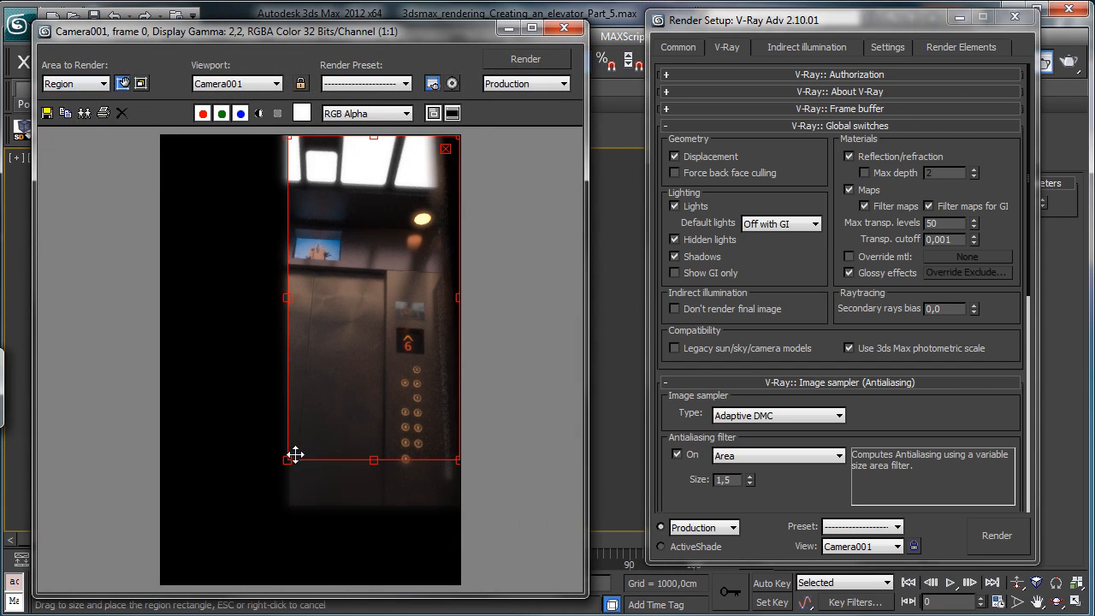
left_click_drag(288, 461, 142, 379)
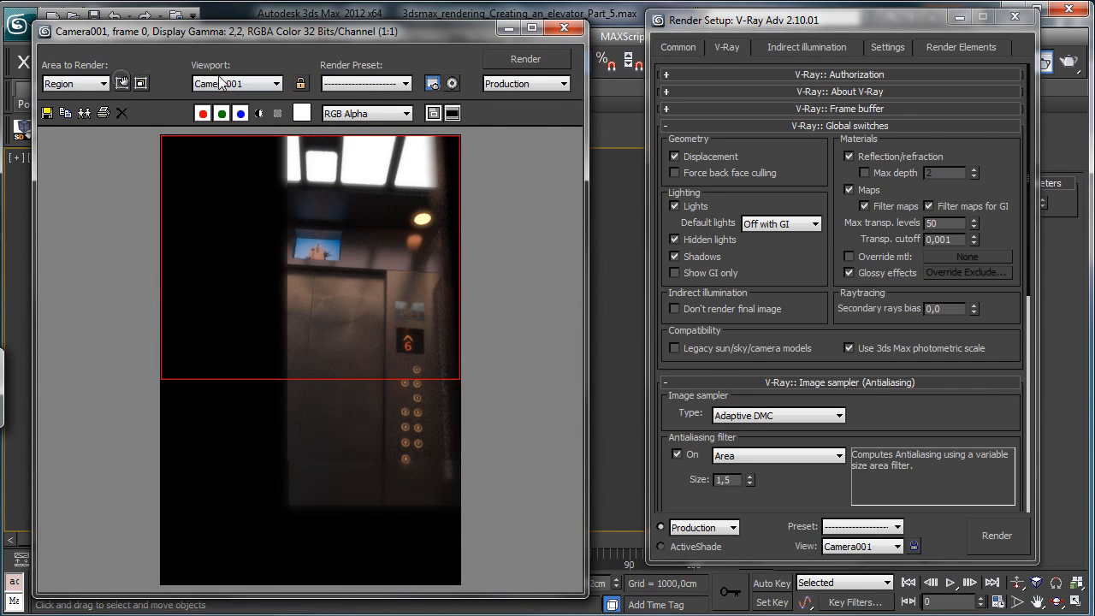
left_click(564, 29)
Step: Deactivate VRay Lens Effects in the scene's rendering effects
left_click(487, 38)
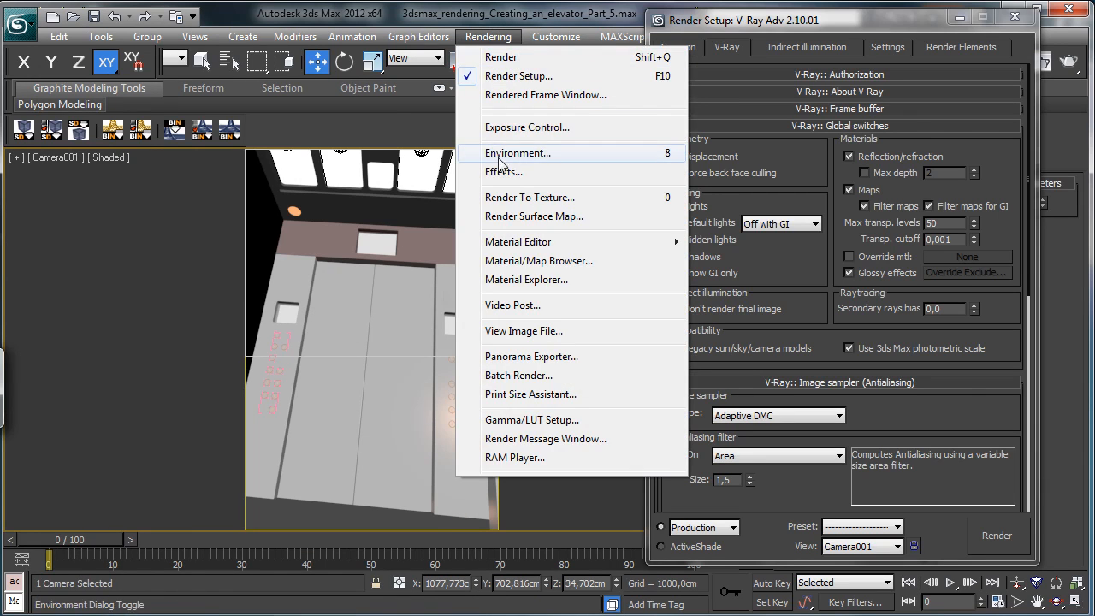
left_click(505, 169)
left_click(741, 151)
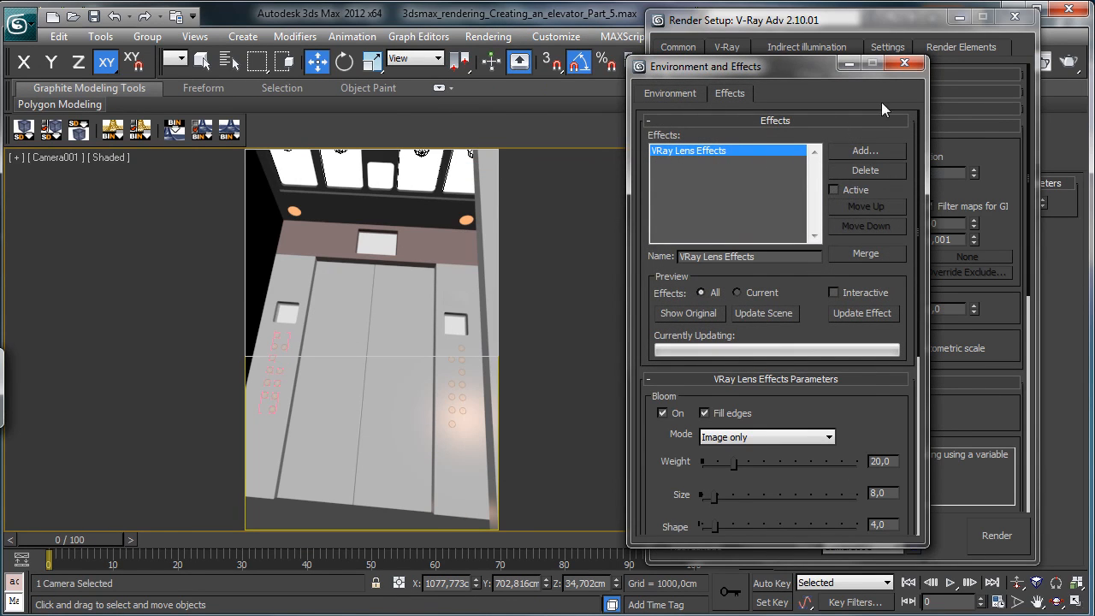
left_click(904, 62)
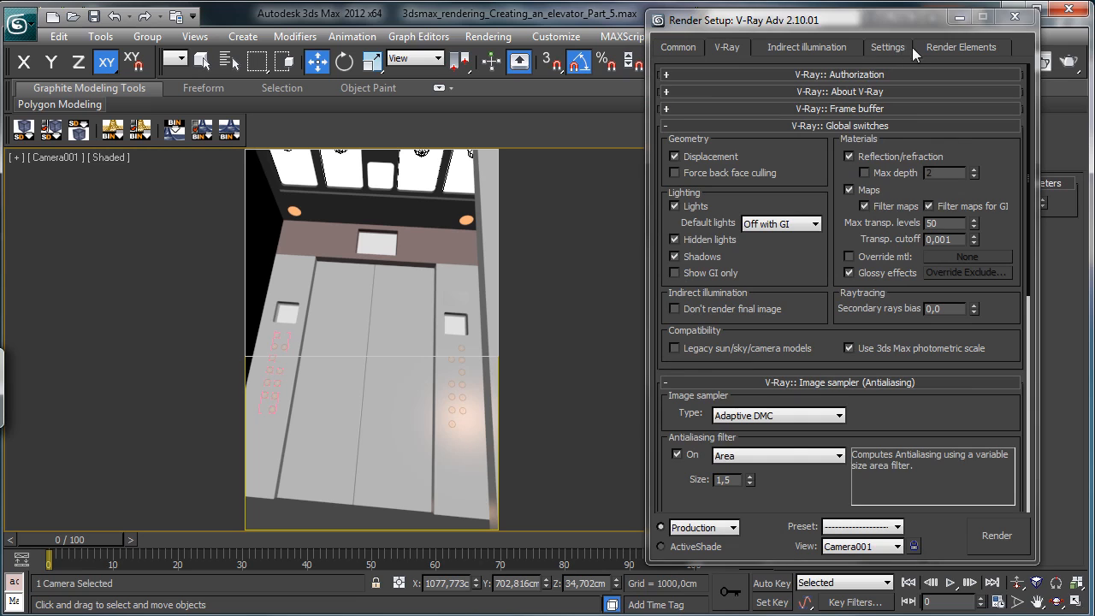
Step: Set the DMC sampler's global subdivs multiplier to 2,0
left_click(887, 48)
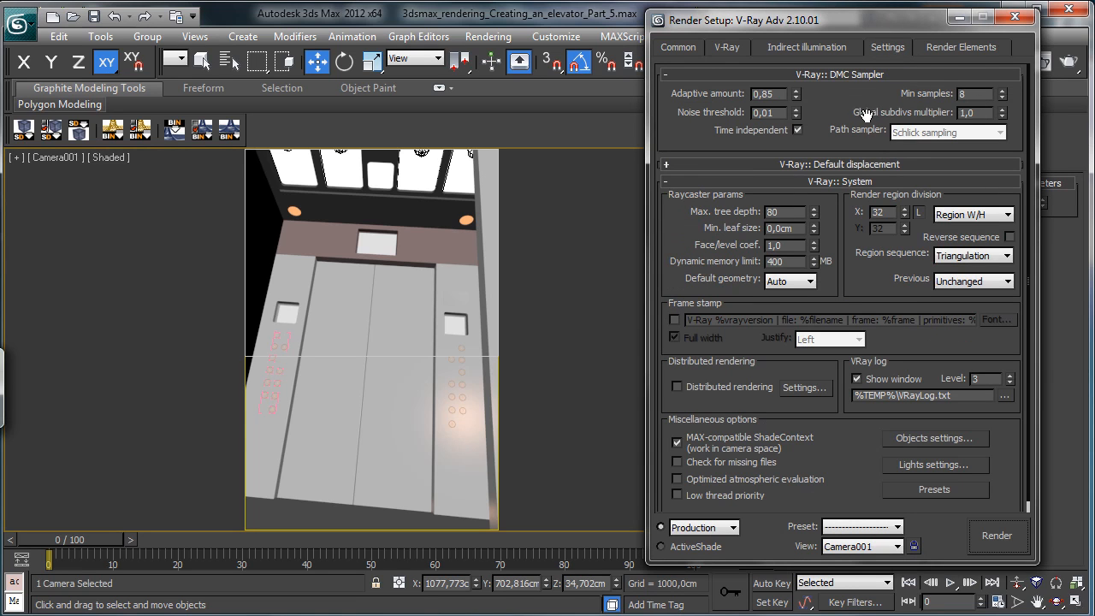
double_click(978, 112)
type("2")
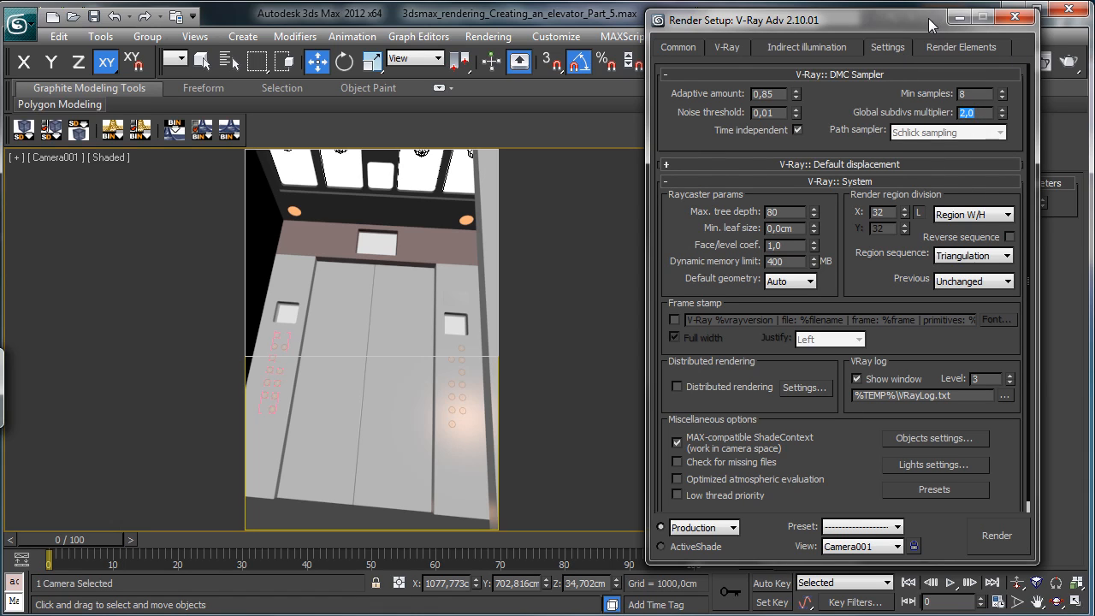
left_click_drag(937, 23, 884, 141)
Step: Check the reflection subdivs of the Up Door Front material
left_click(975, 65)
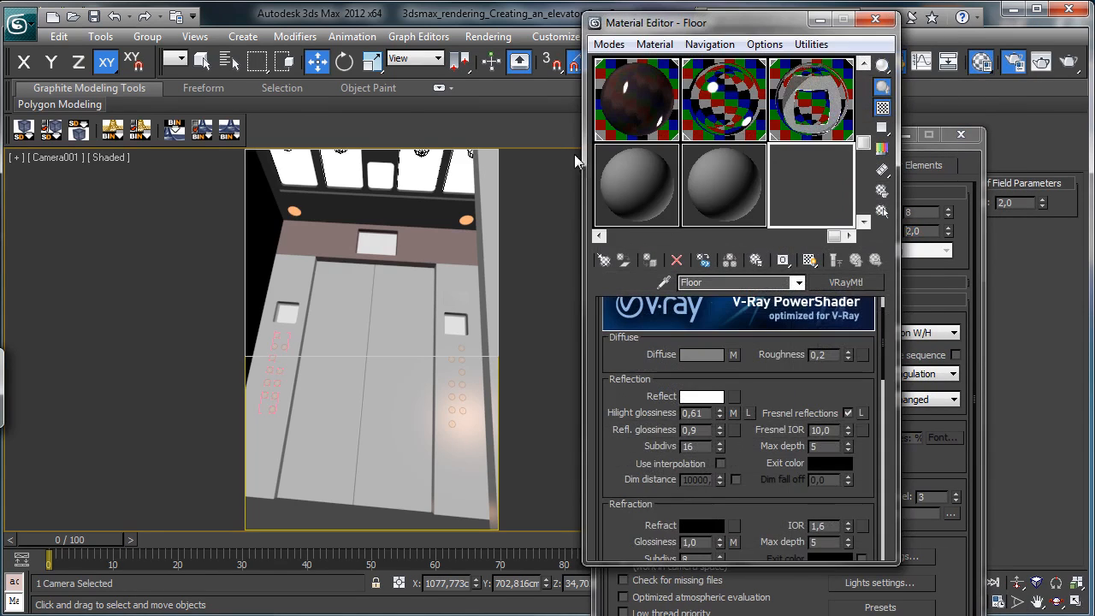
left_click(671, 127)
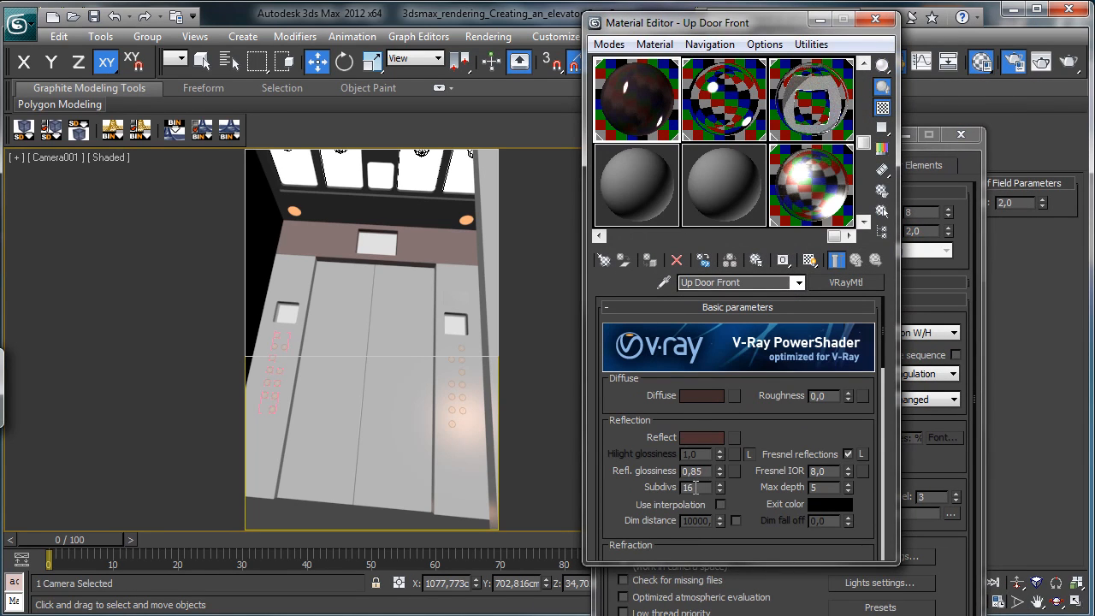
left_click(875, 19)
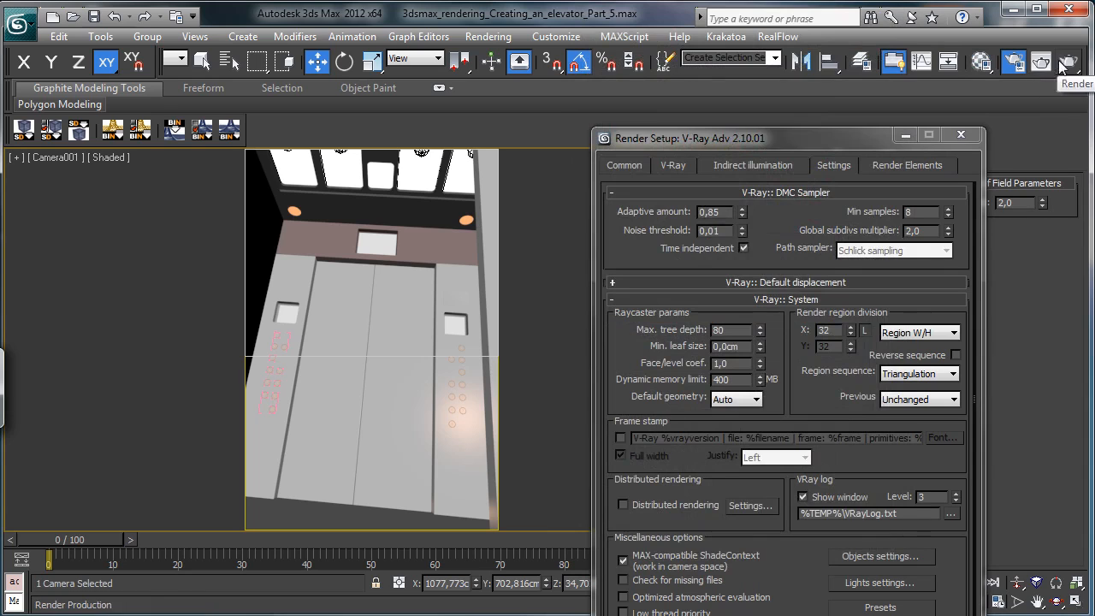
Step: Start a test render of the wide region and cancel it partway
left_click(1067, 62)
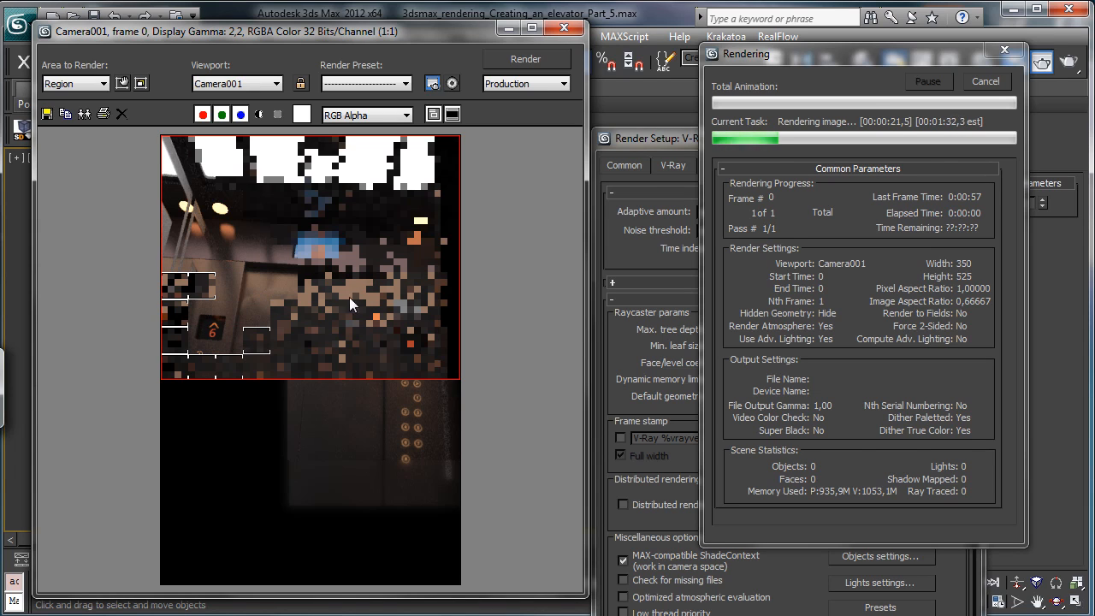
left_click(985, 81)
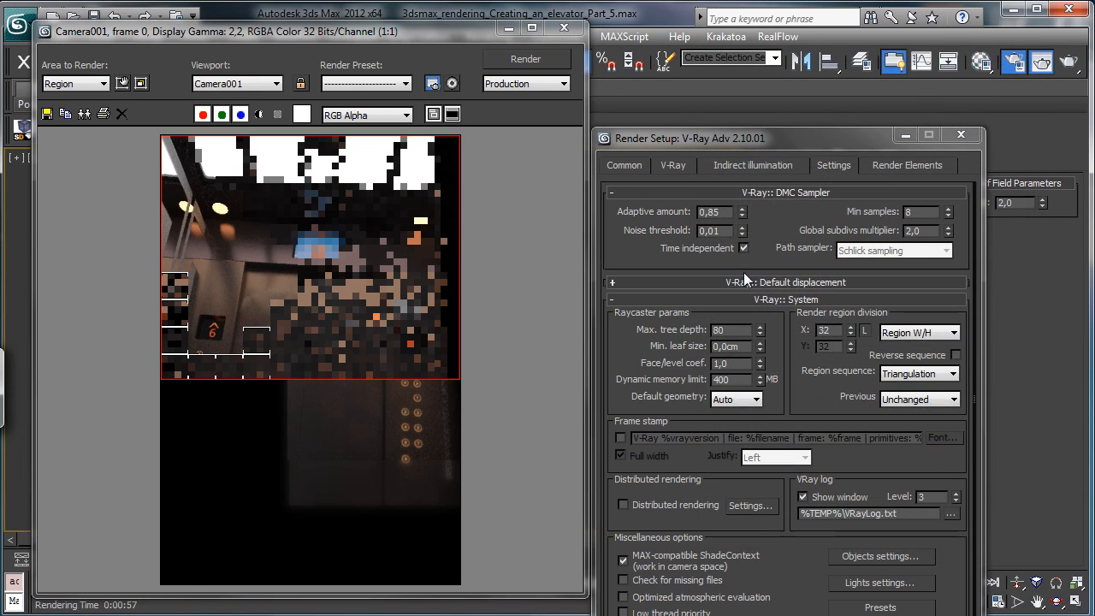
Step: Change the image sampler's antialiasing filter to Mitchell-Netravali
left_click(671, 166)
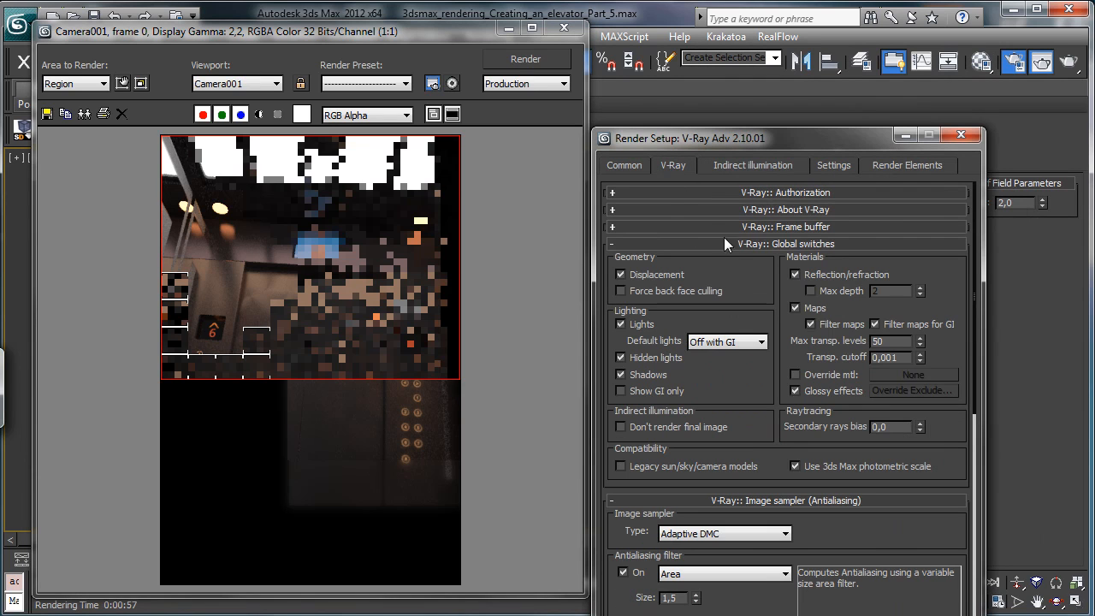
left_click(633, 166)
left_click(672, 168)
left_click(711, 245)
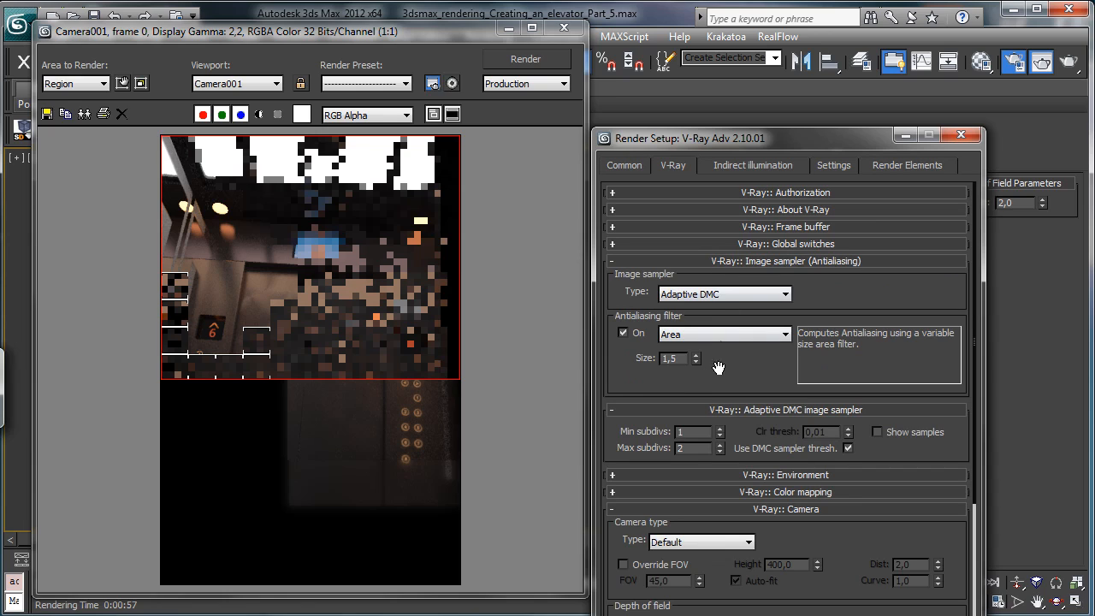
left_click(705, 334)
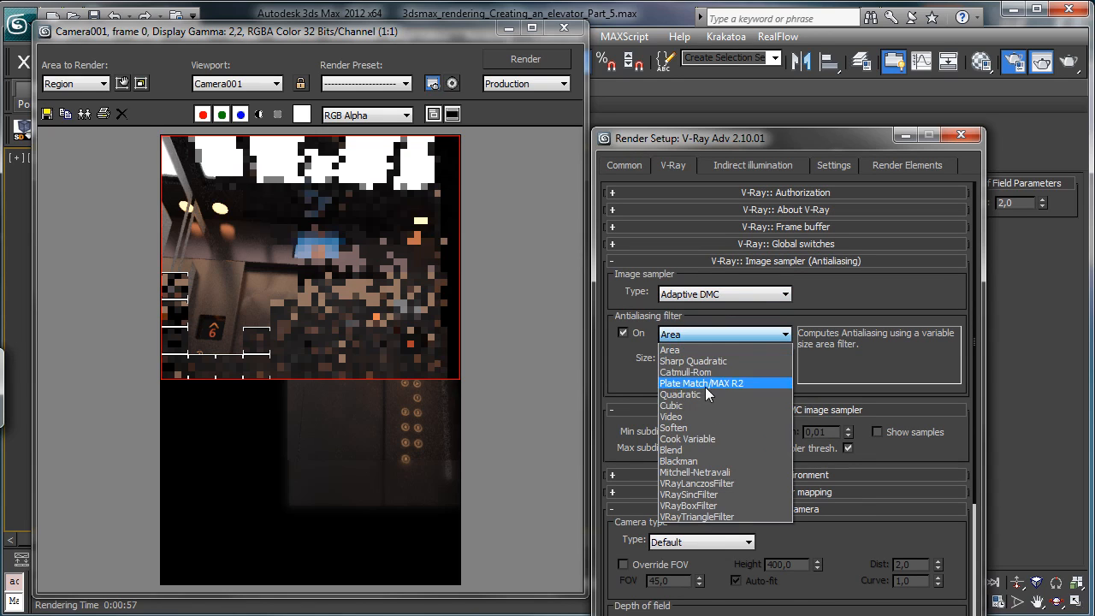
left_click(708, 470)
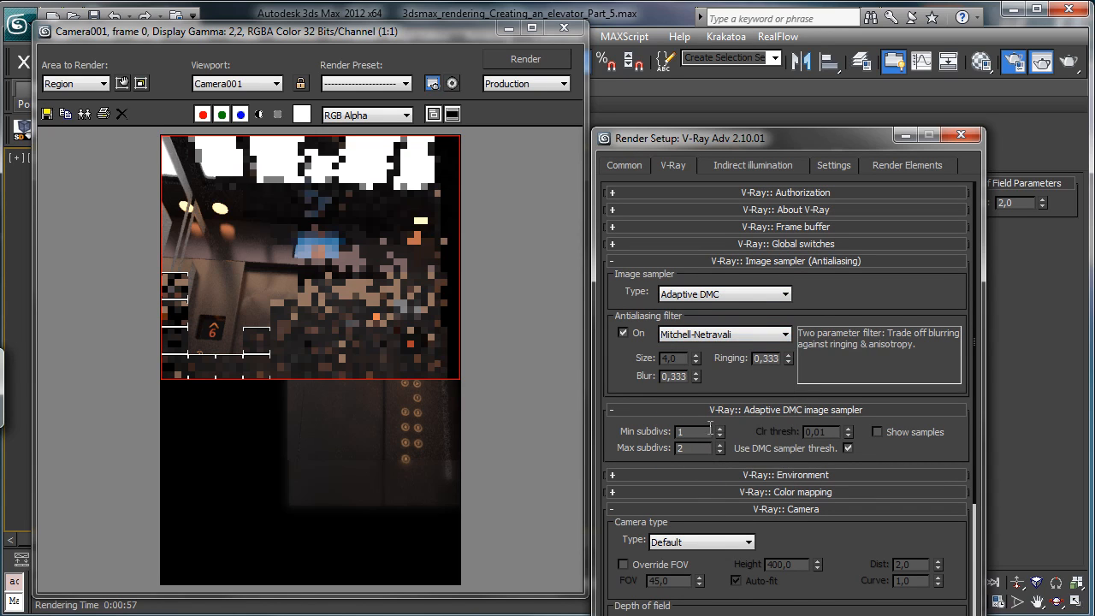
Step: Set the Adaptive DMC image sampler to 2 min subdivs and 8 max subdivs, and render the region
left_click(720, 444)
left_click(720, 444)
left_click_drag(847, 138, 892, 37)
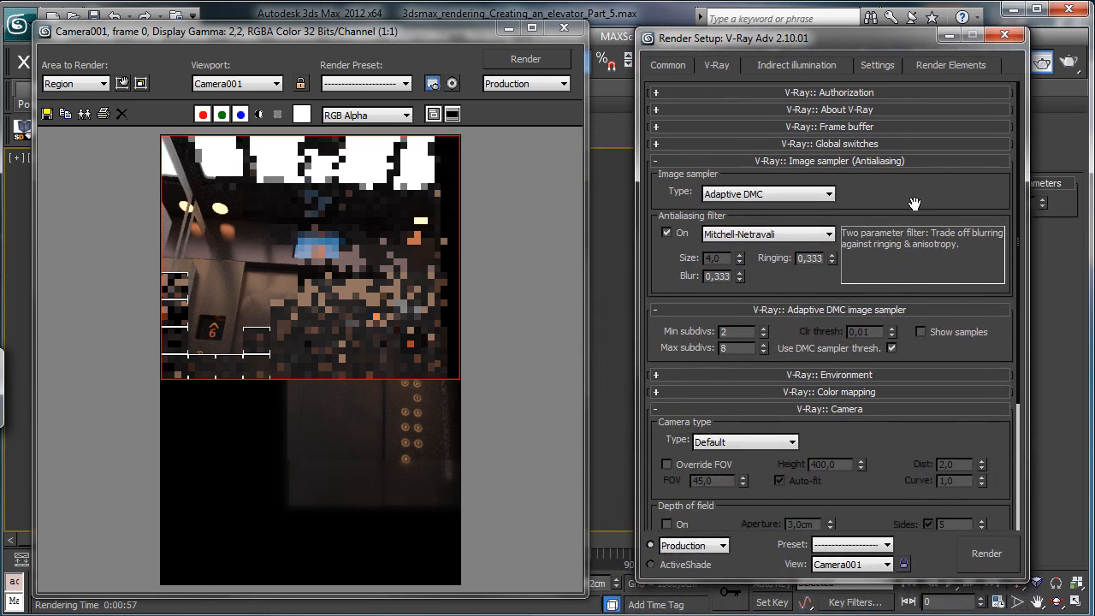
left_click(986, 553)
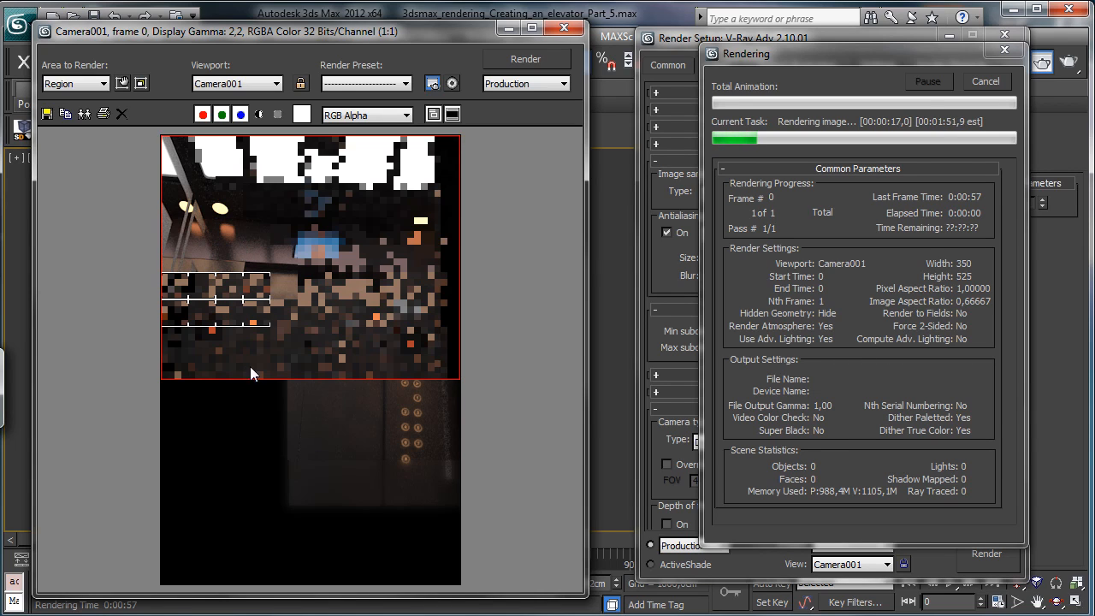
Step: Set the DMC sampler's global subdivs multiplier to 3, start a region test render and cancel it partway
left_click(982, 81)
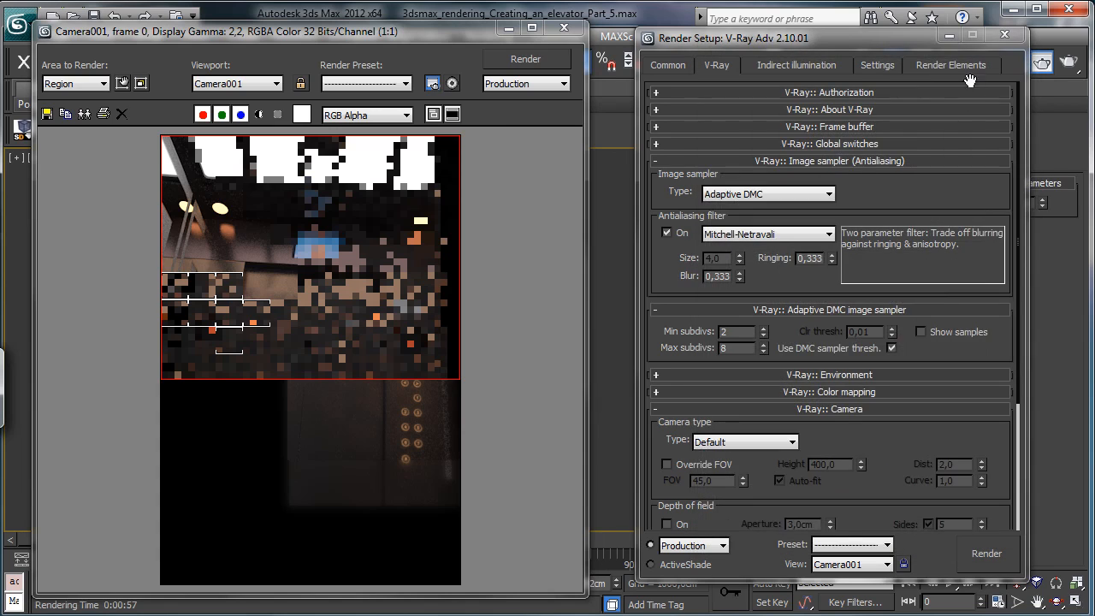
left_click(879, 66)
double_click(955, 130)
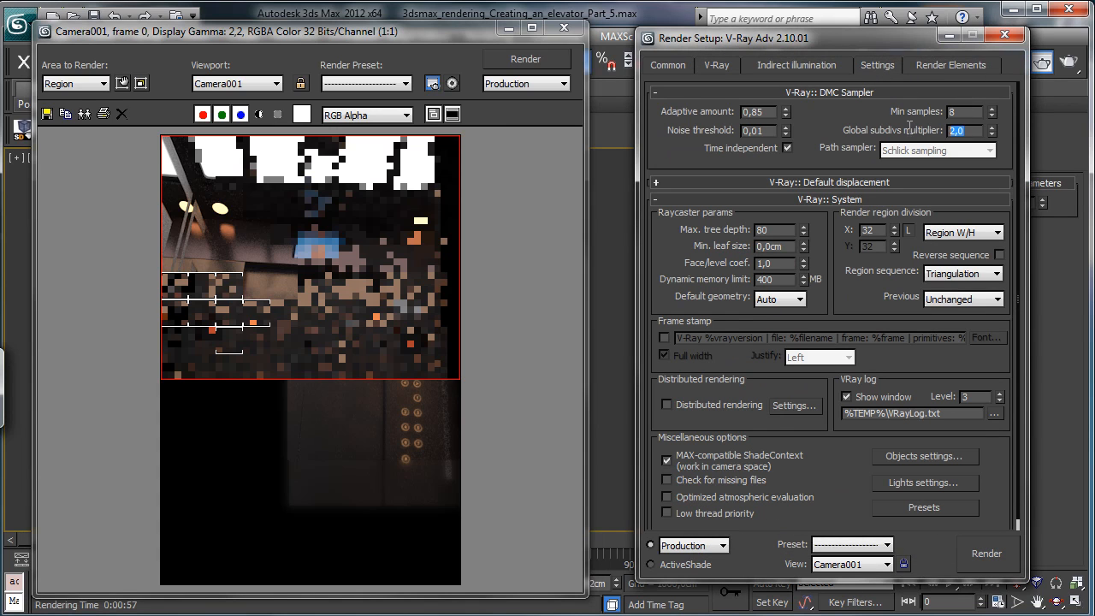
type("3")
left_click(512, 61)
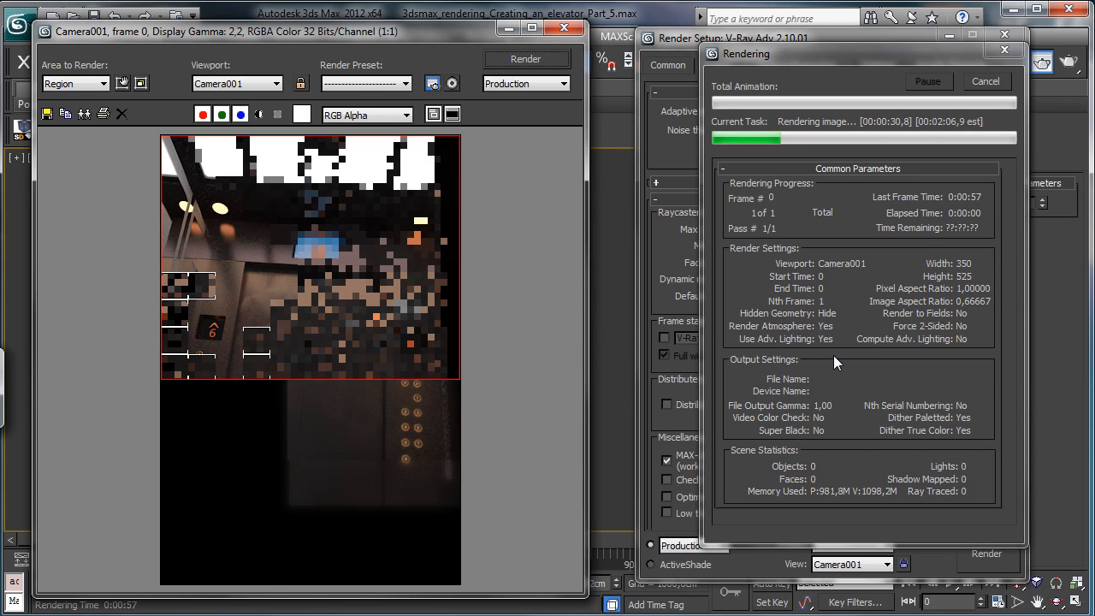
left_click(975, 81)
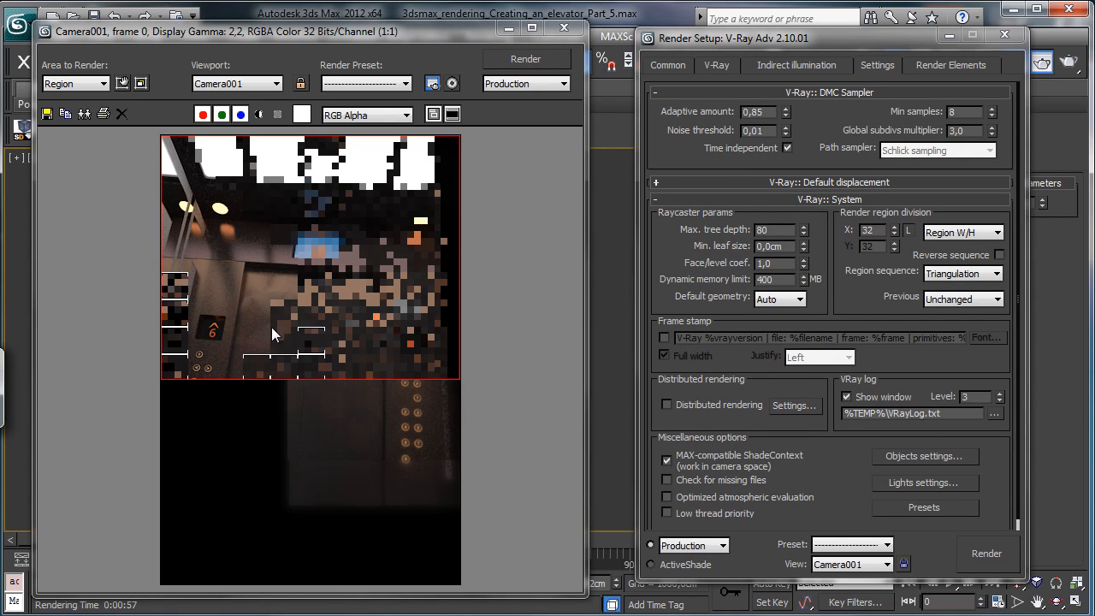
Step: Lower the Adaptive DMC image sampler to 1 min subdivs and 2 max subdivs for quick testing
left_click(725, 65)
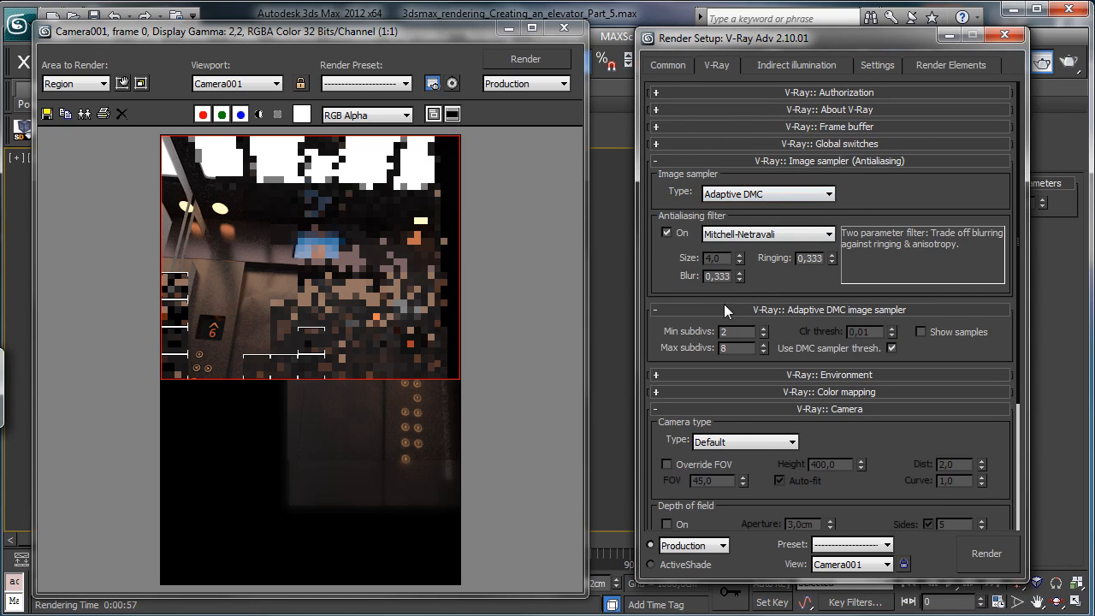
left_click(763, 336)
left_click(762, 351)
left_click(762, 350)
left_click(762, 351)
left_click(763, 350)
Step: Reduce the DMC sampler's global subdivs multiplier to 1
left_click(876, 64)
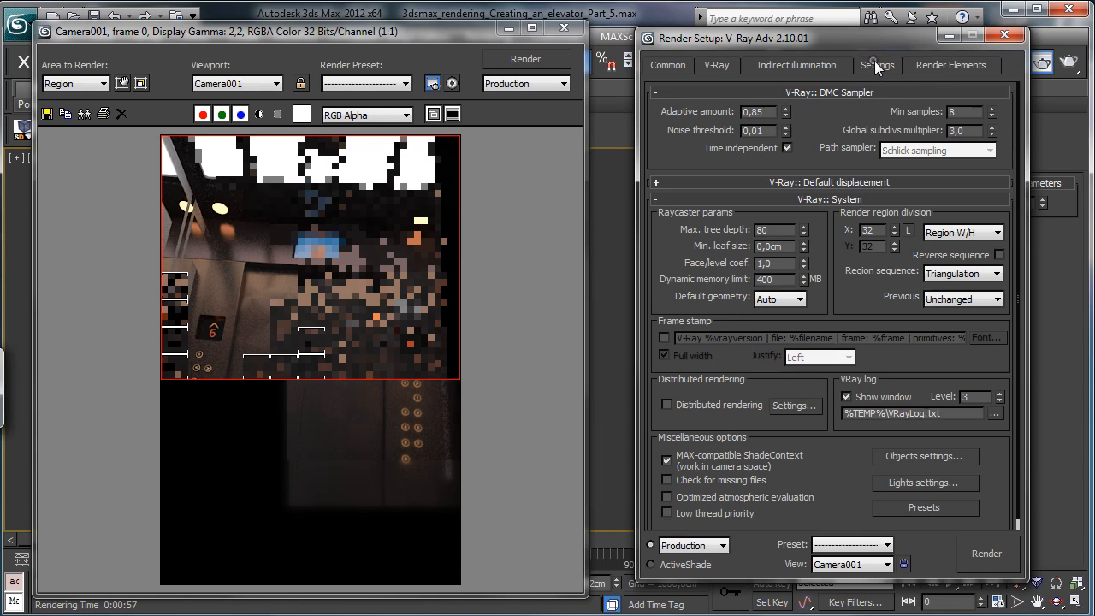
double_click(972, 133)
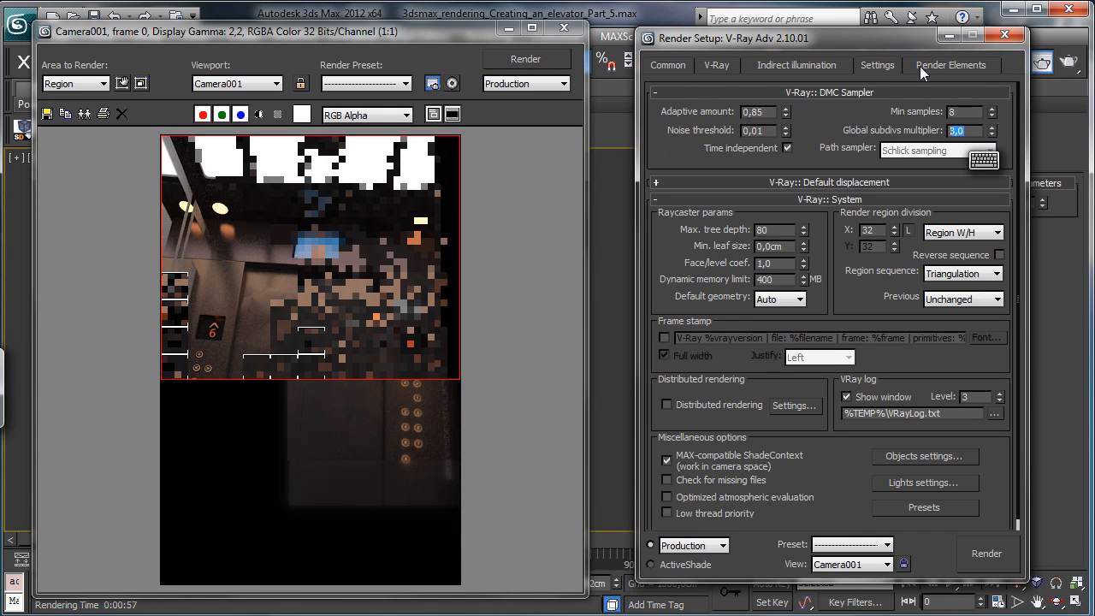
type("1")
key("Return")
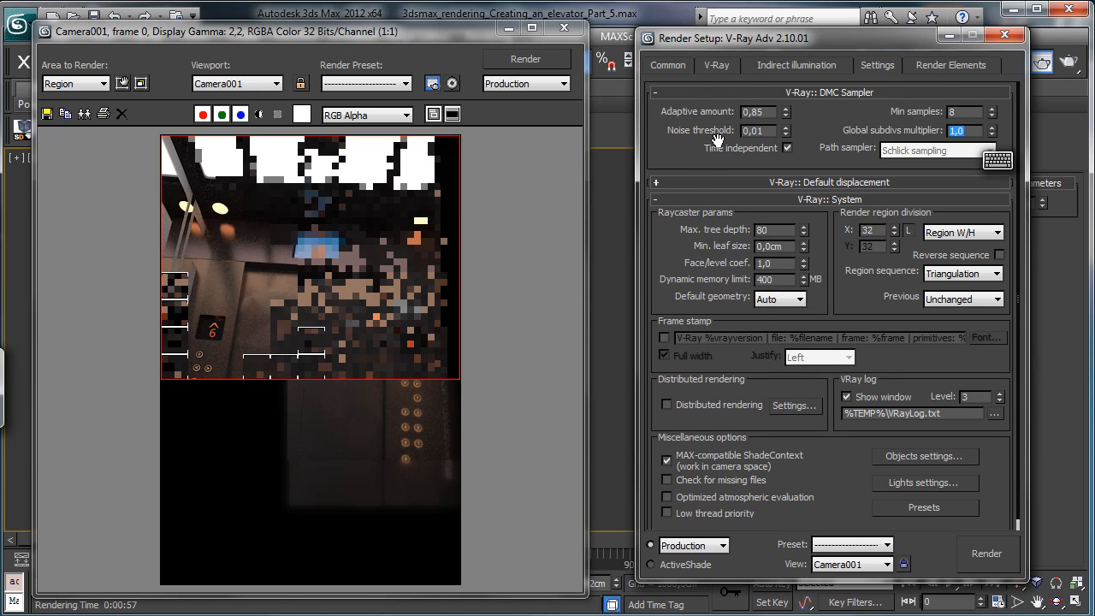
Step: Switch the irradiance map's built-in preset to Medium
left_click(789, 67)
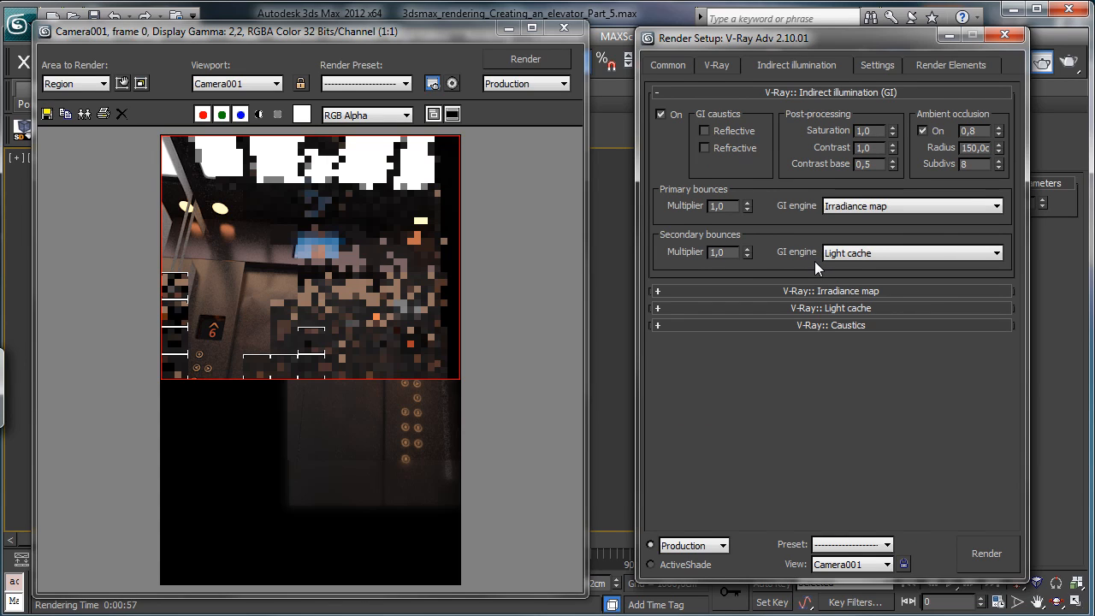
left_click(787, 291)
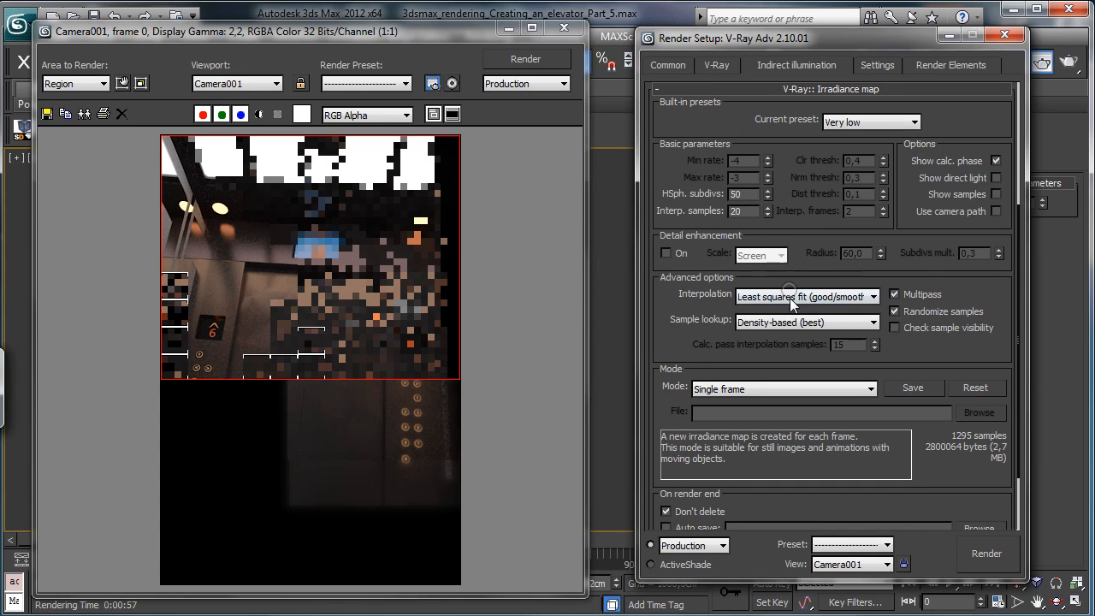
left_click(879, 122)
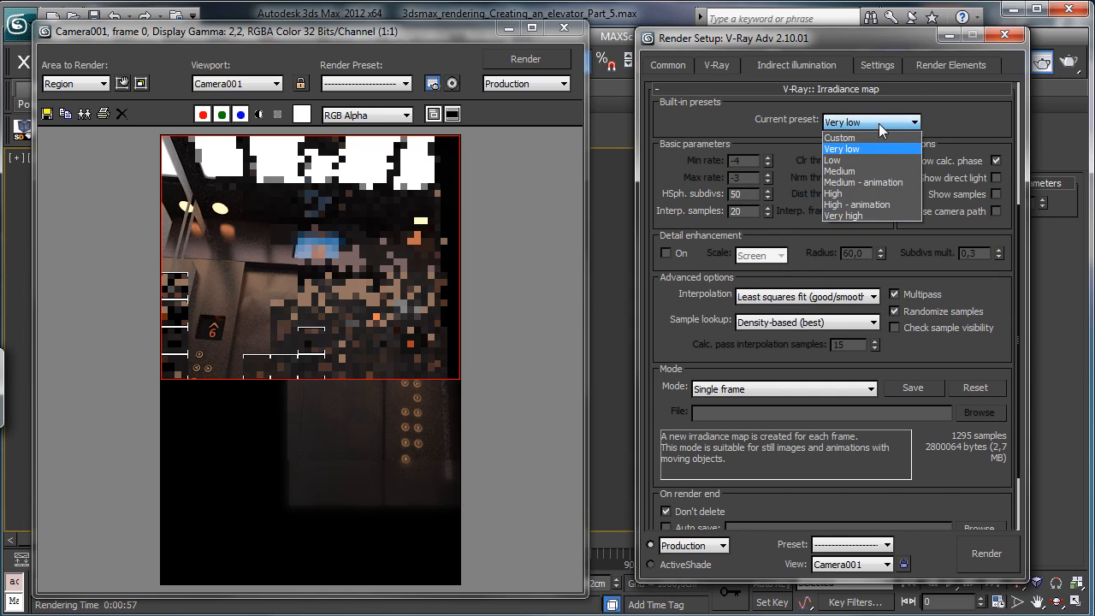
left_click(956, 109)
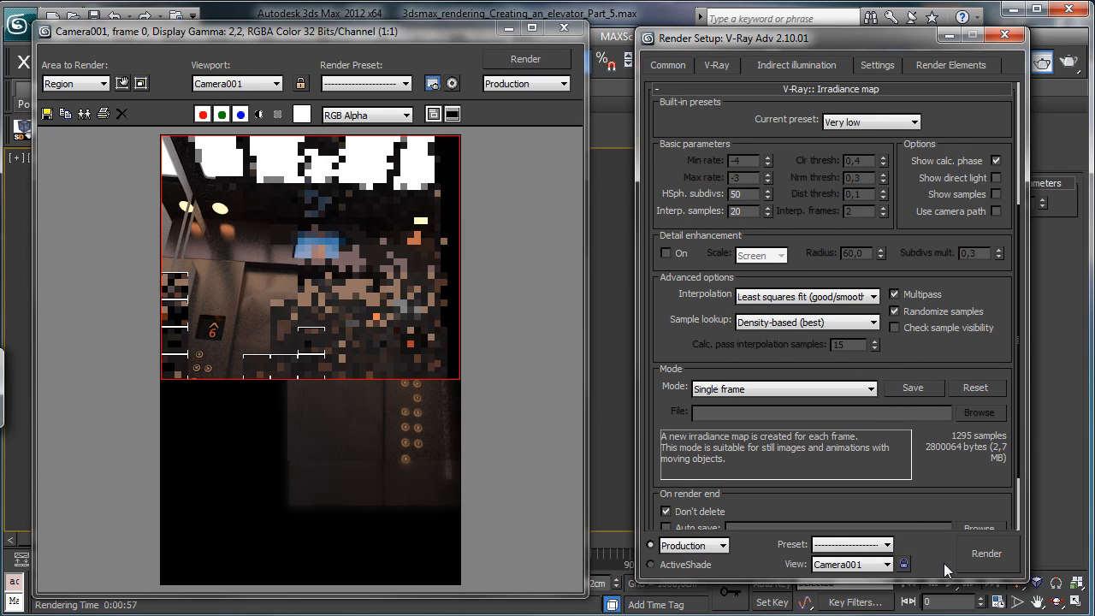
left_click(902, 124)
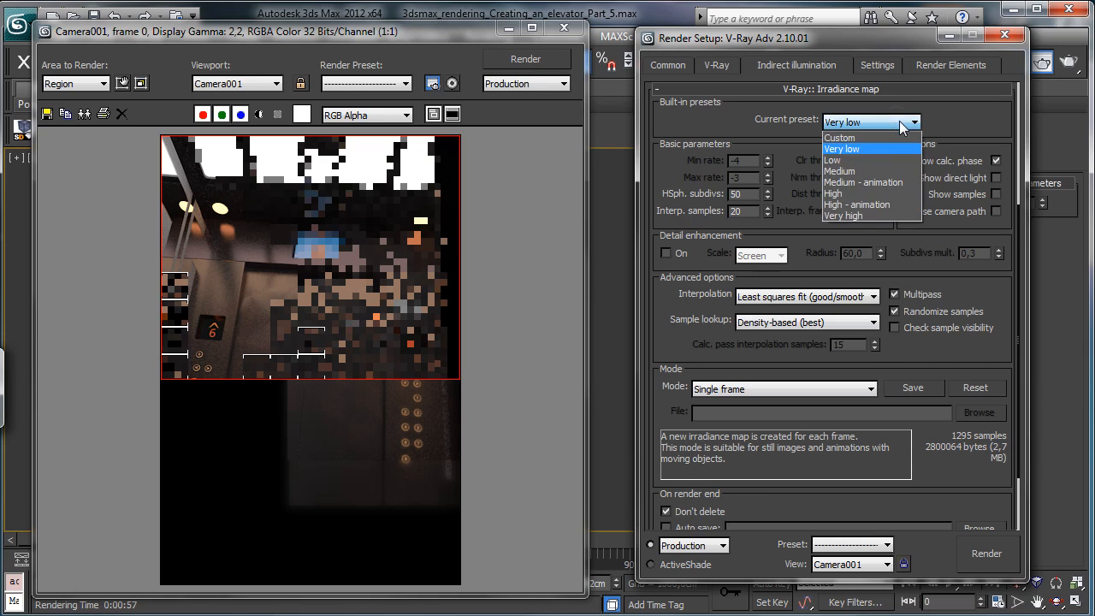
left_click(848, 171)
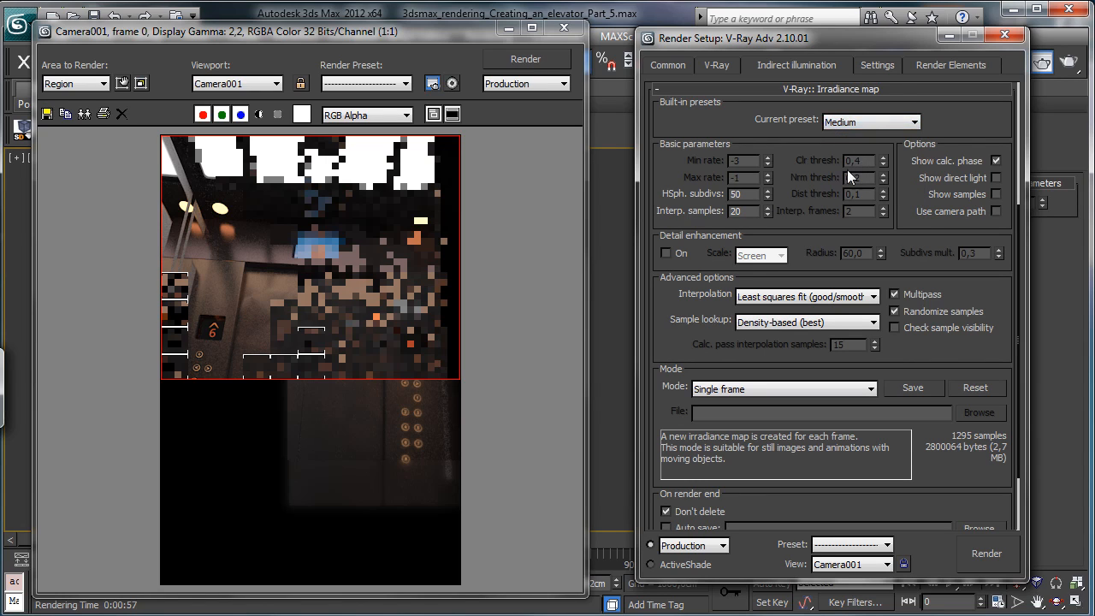
Step: Set the light cache subdivs to 1000, start a region test render and cancel it partway
scroll(823, 479, "down", 5)
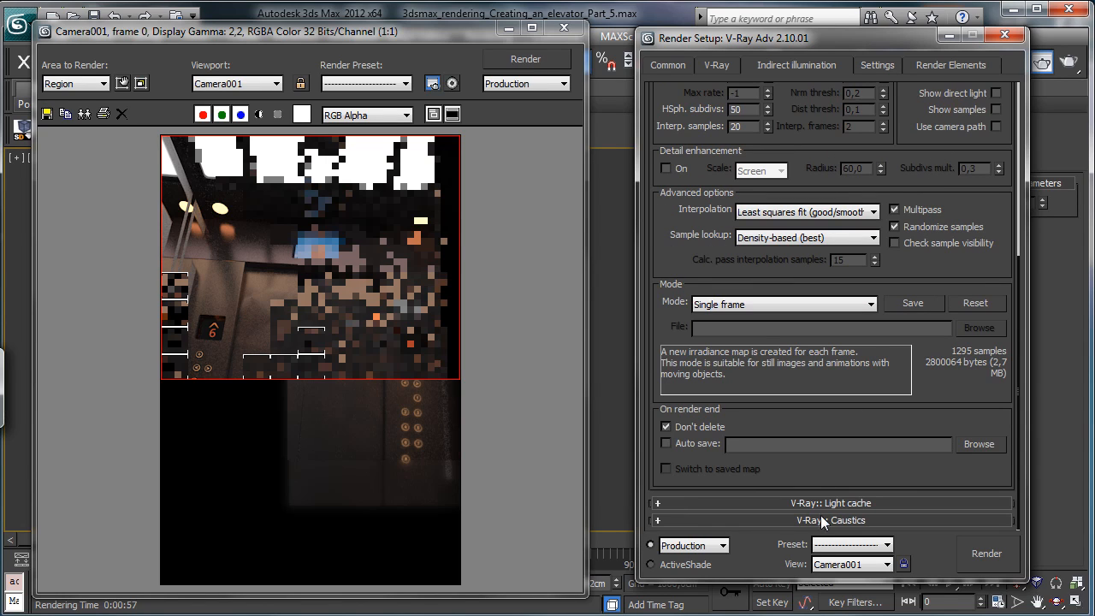
double_click(781, 226)
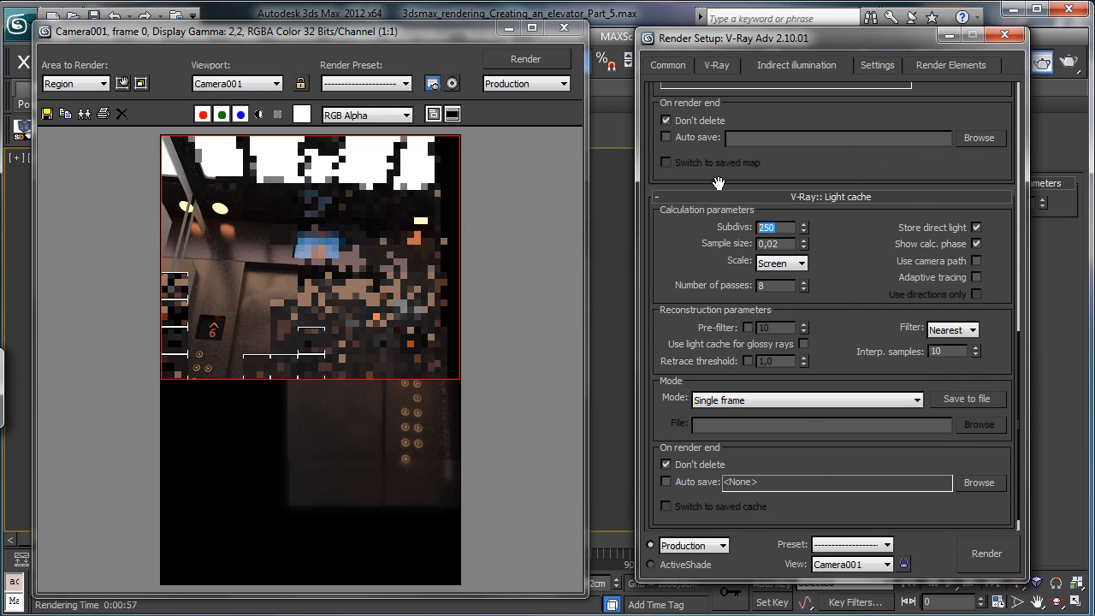
type("1000")
key("Return")
left_click(999, 555)
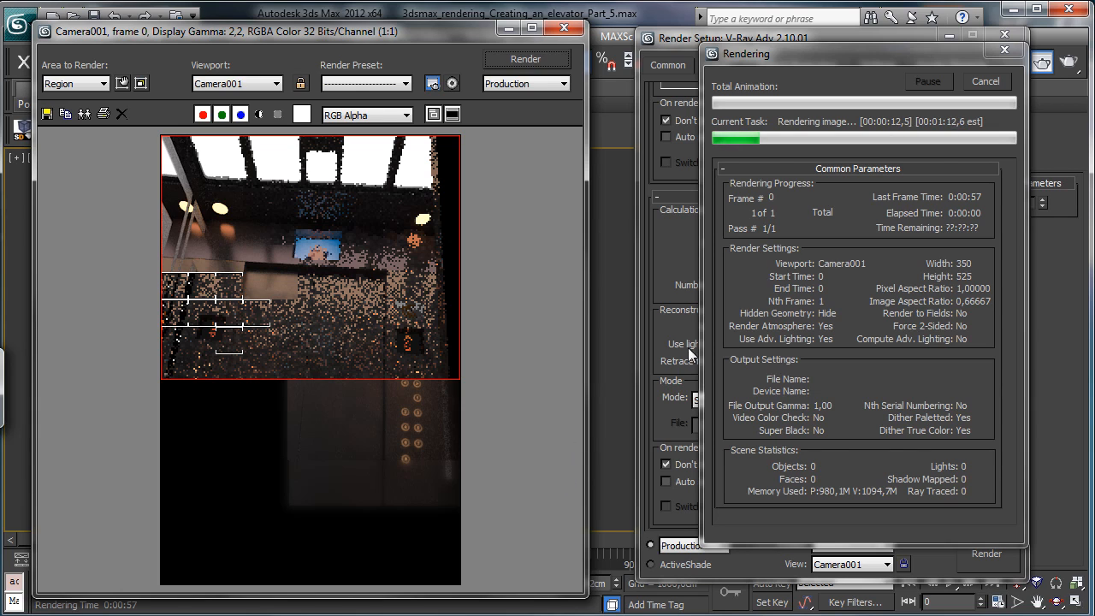
left_click(989, 82)
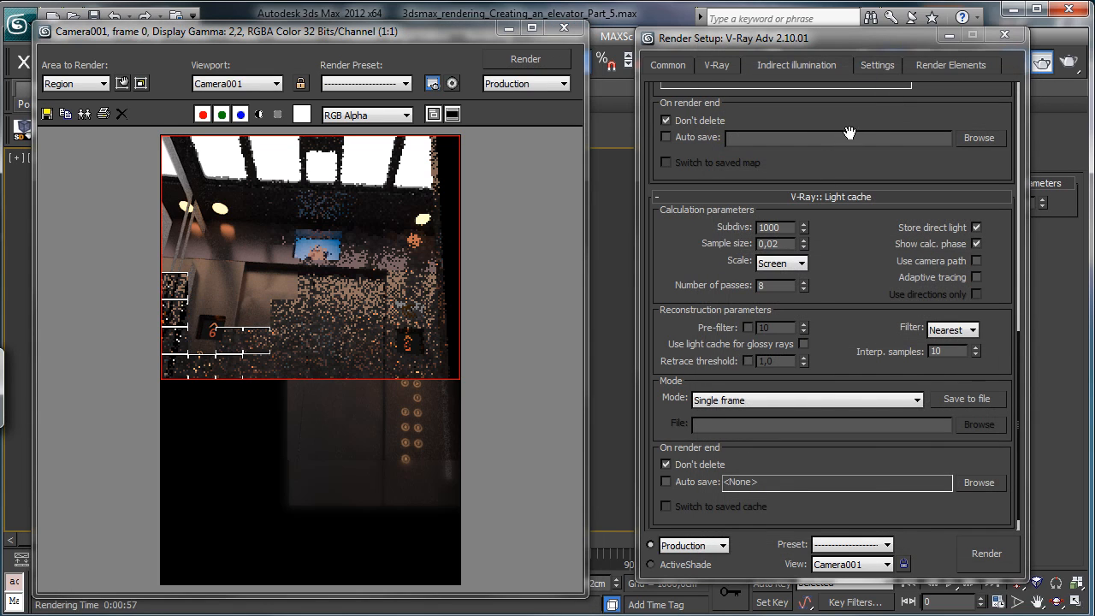
Step: Set the ambient occlusion subdivs in the indirect illumination settings to 16
left_click_drag(848, 110, 787, 599)
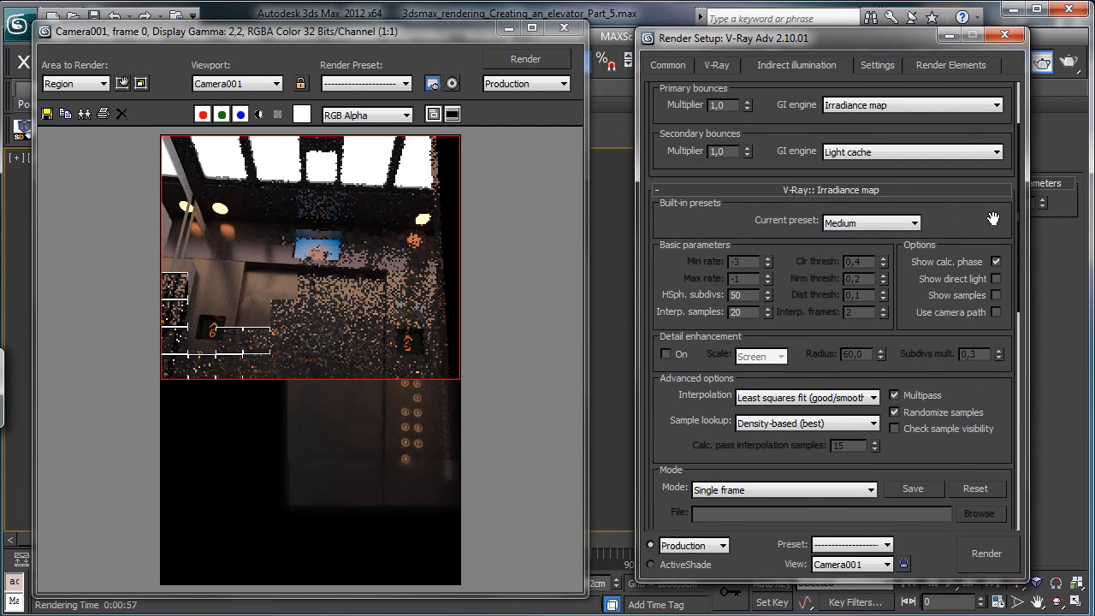
scroll(997, 218, "up", 2)
double_click(976, 161)
type("1")
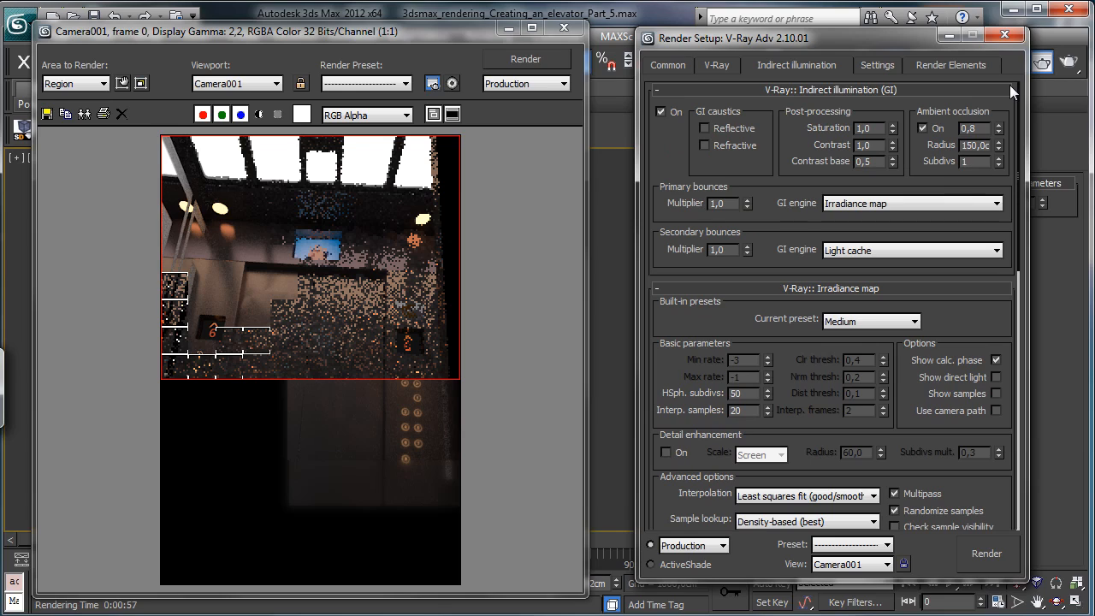
type("32")
key("Return")
type("16")
key("Return")
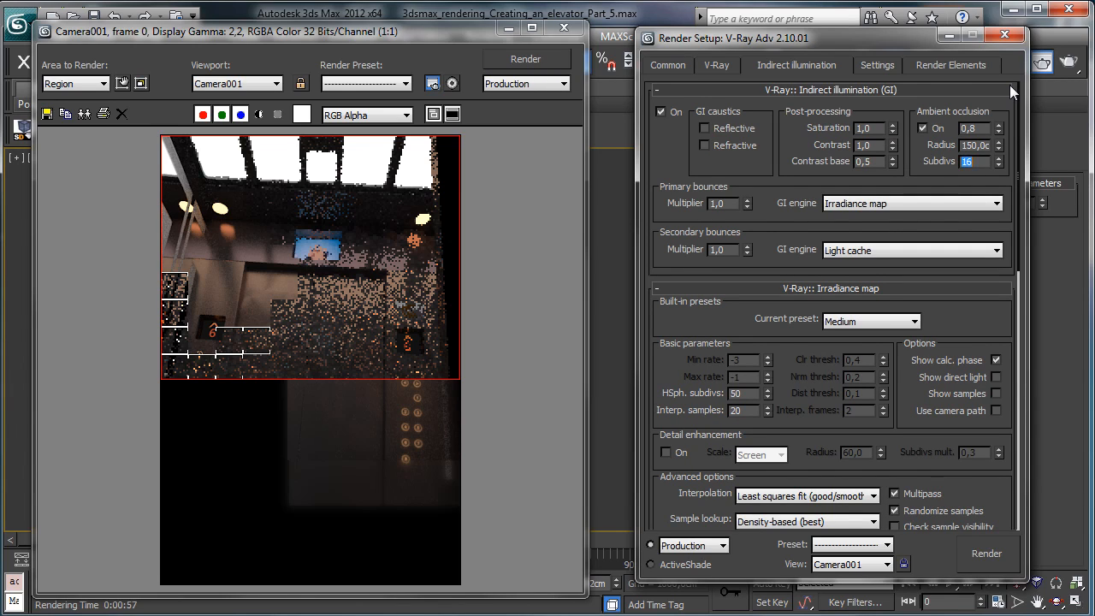
Step: Raise the DMC sampler's global subdivs multiplier to 3
left_click(951, 68)
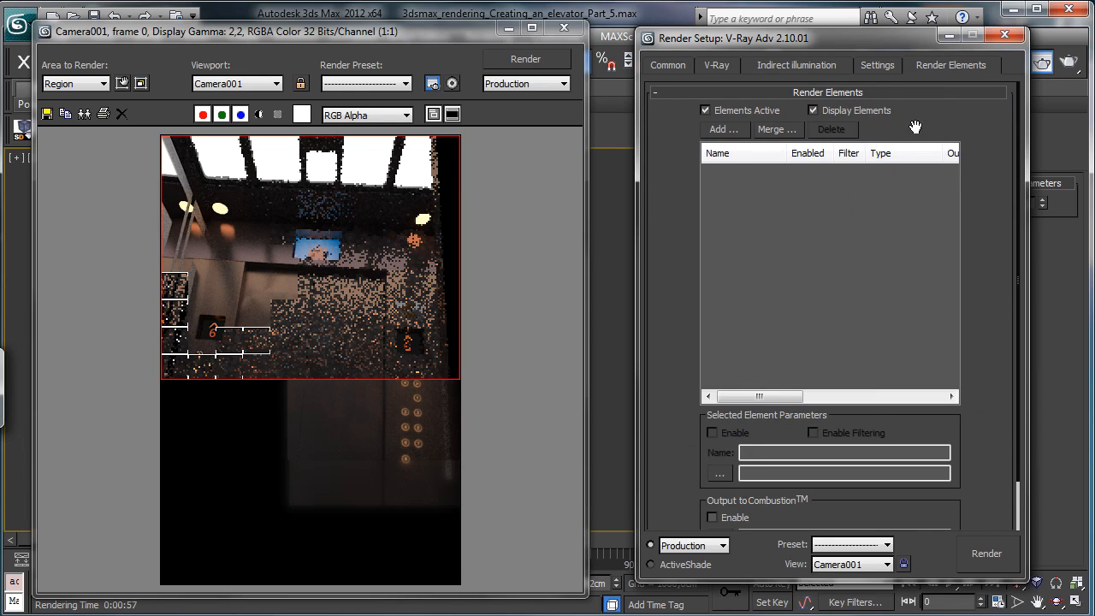
left_click(883, 70)
double_click(958, 131)
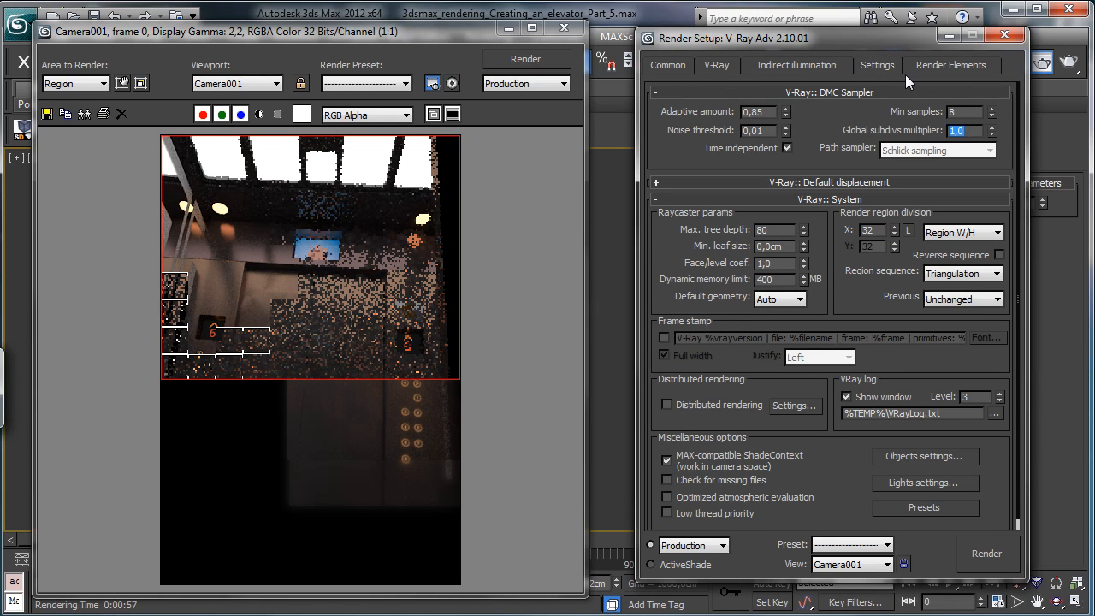
type("3")
key("Return")
Step: Set the Adaptive DMC image sampler to 2 min and 8 max subdivs, and enable V-Ray camera depth of field
left_click(716, 66)
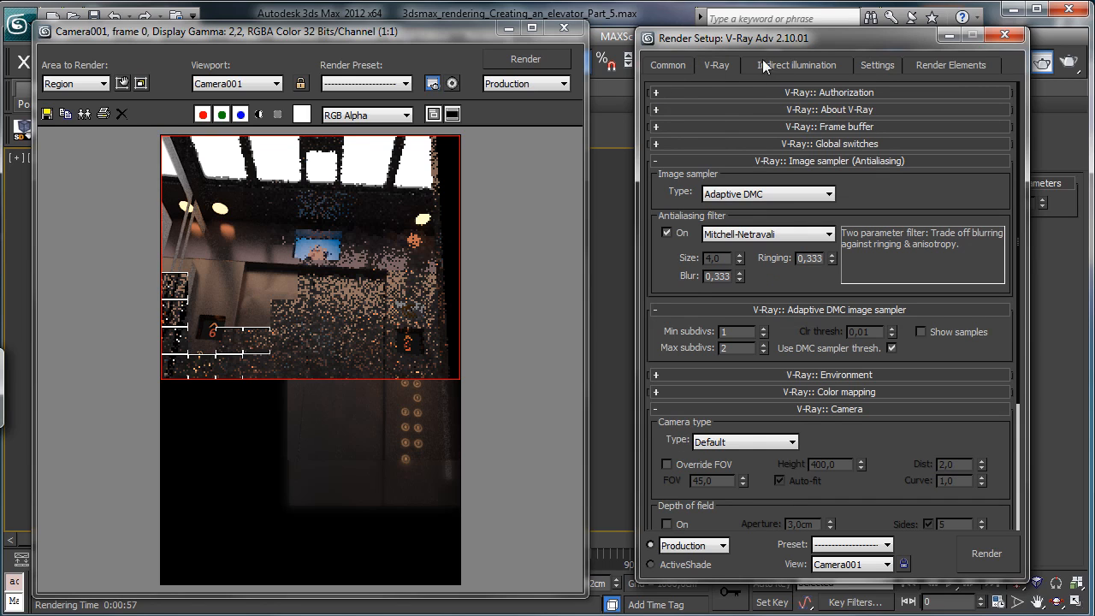
left_click(763, 328)
type("8")
key("Return")
left_click_drag(898, 452, 885, 232)
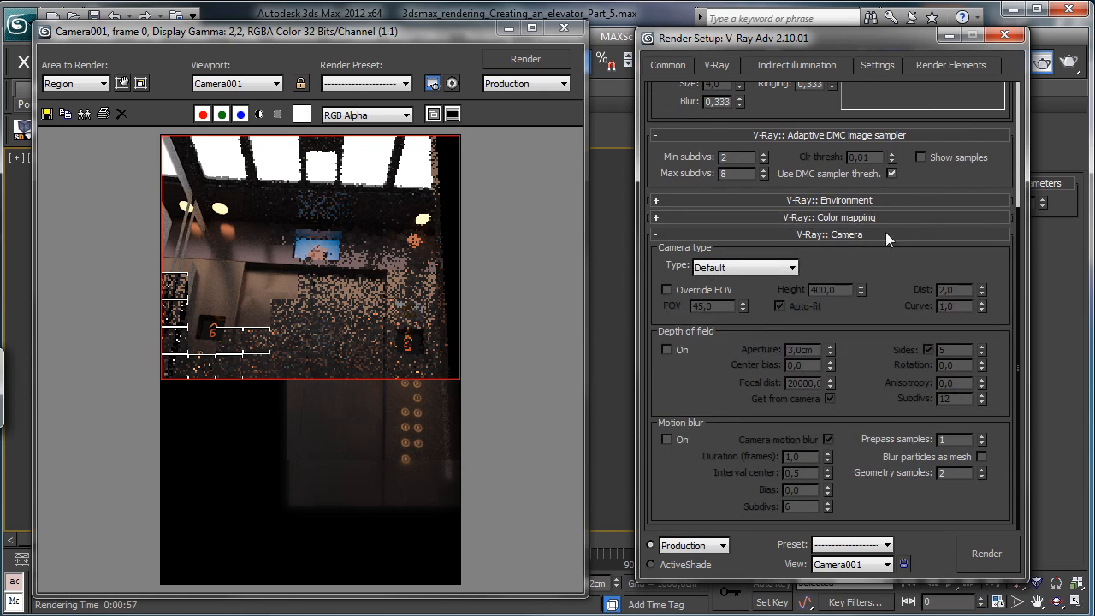
left_click(679, 352)
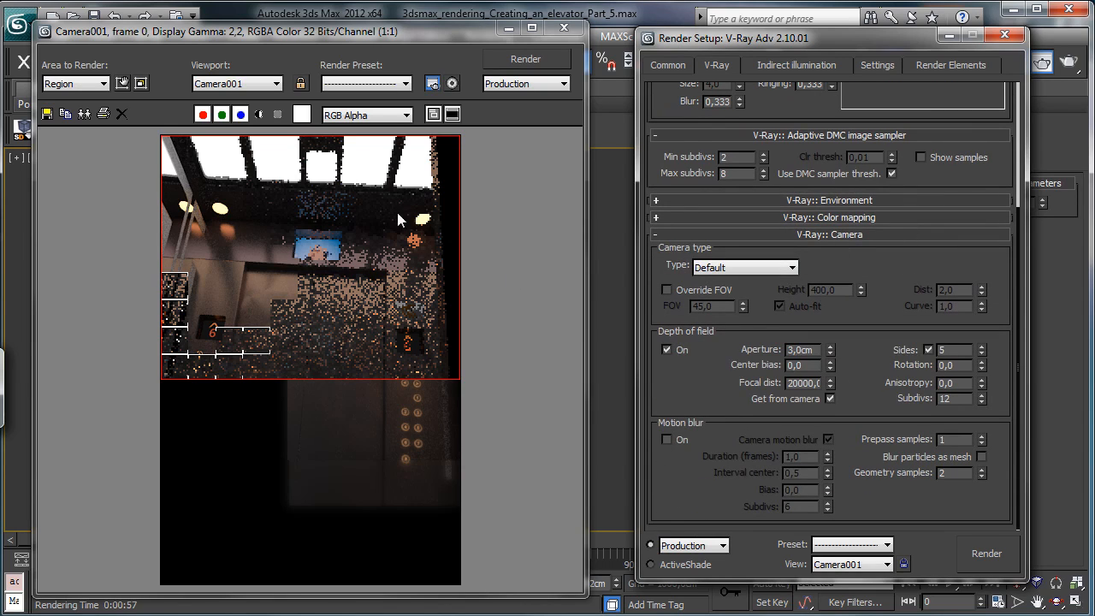
Step: Change the area to render from Region to View and render the whole Camera001 frame
left_click(99, 84)
left_click(86, 99)
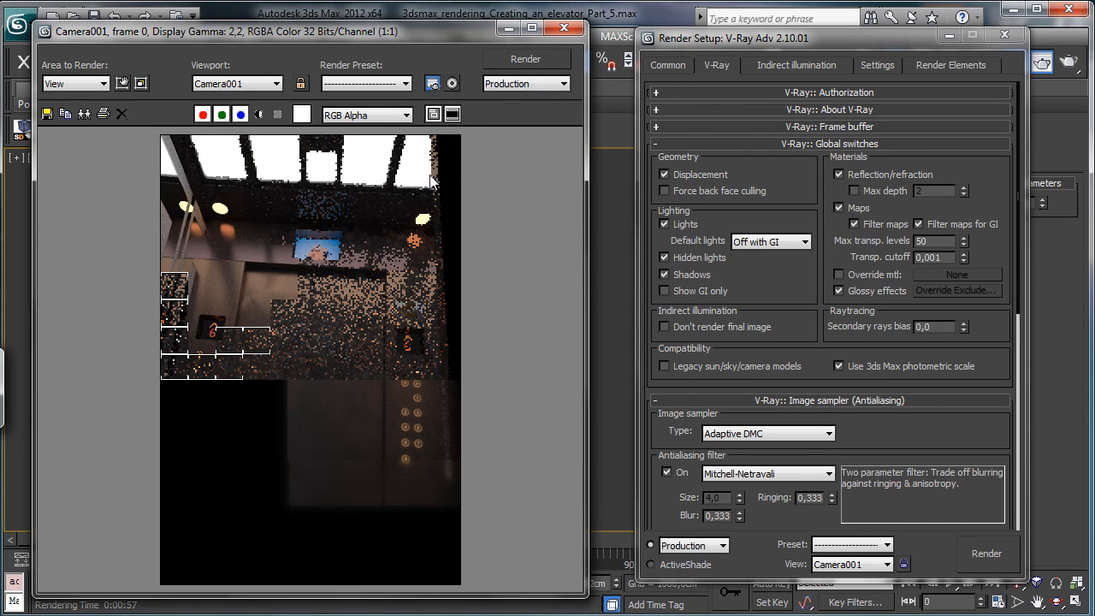
left_click_drag(170, 30, 203, 29)
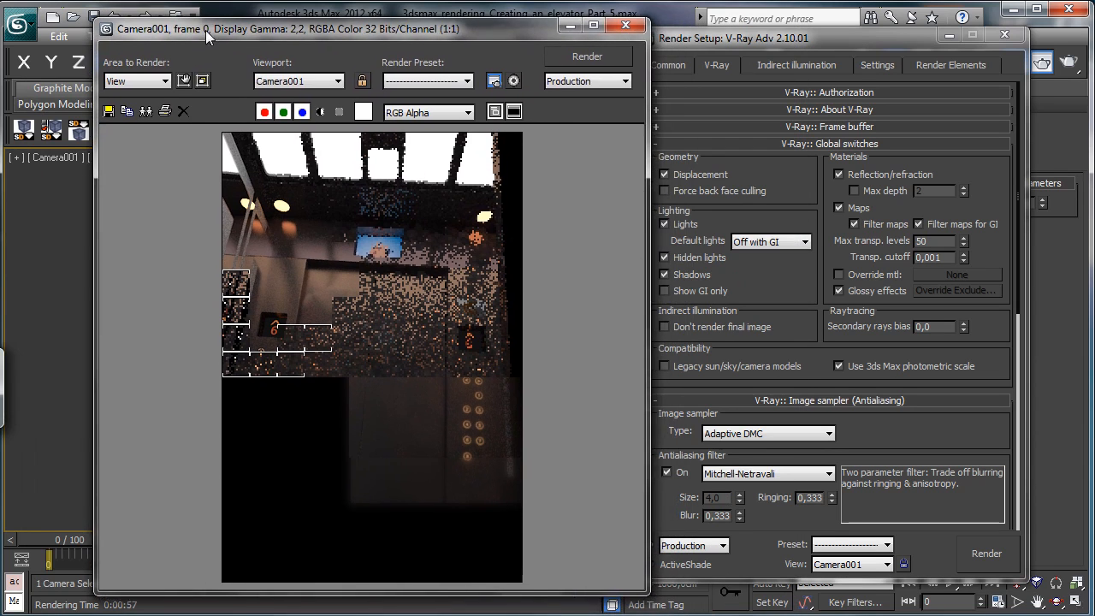
left_click(581, 54)
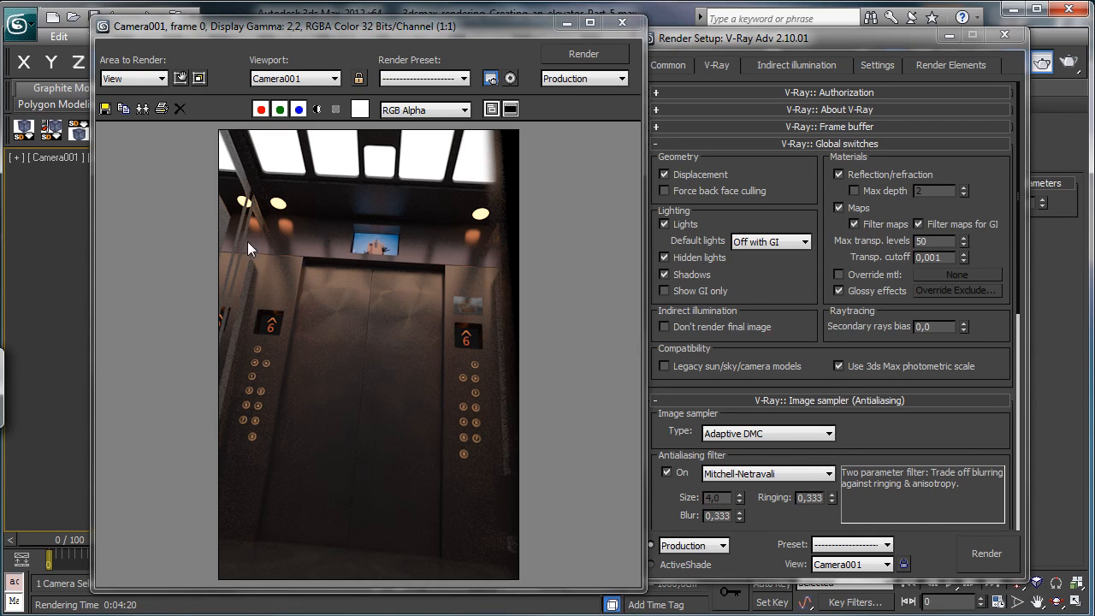
Step: Increase the Wall material's noise bump amount to 3 and close the material editor
left_click(951, 37)
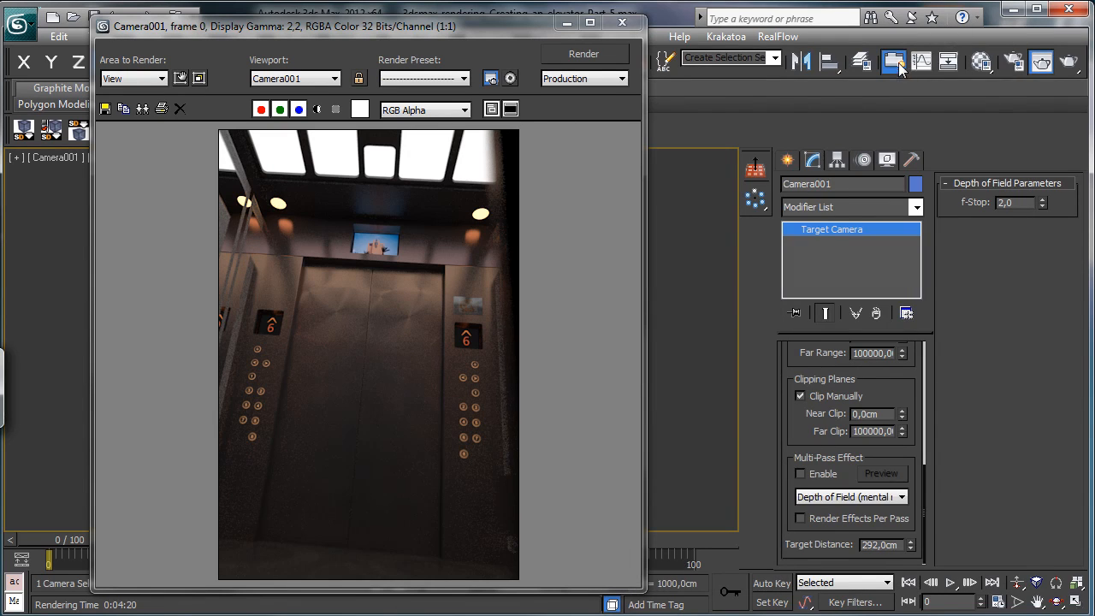
left_click(981, 62)
left_click(750, 119)
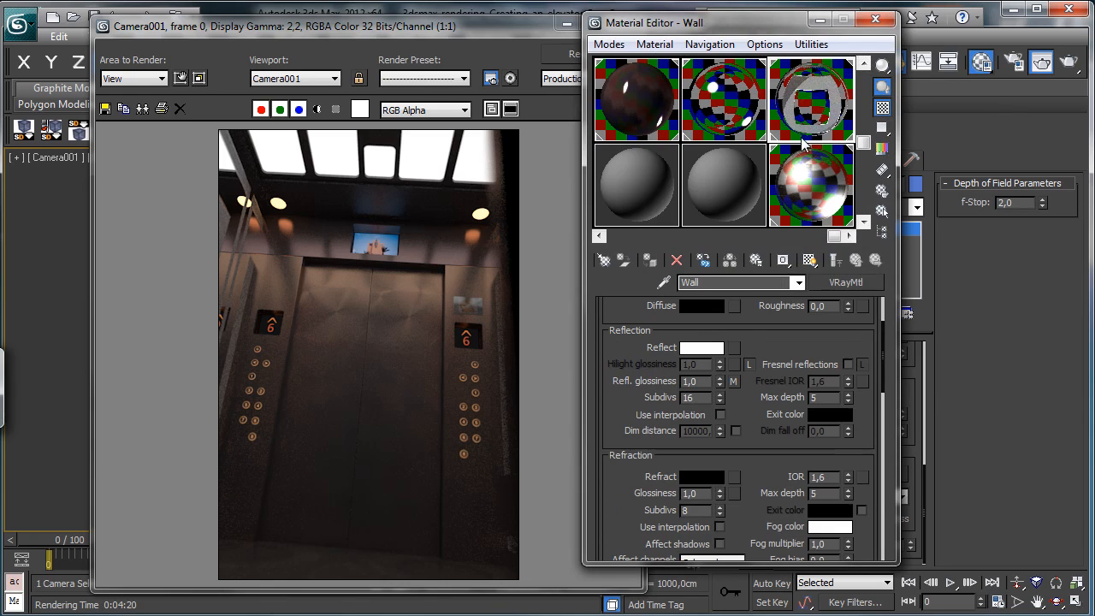
scroll(757, 342, "down", 6)
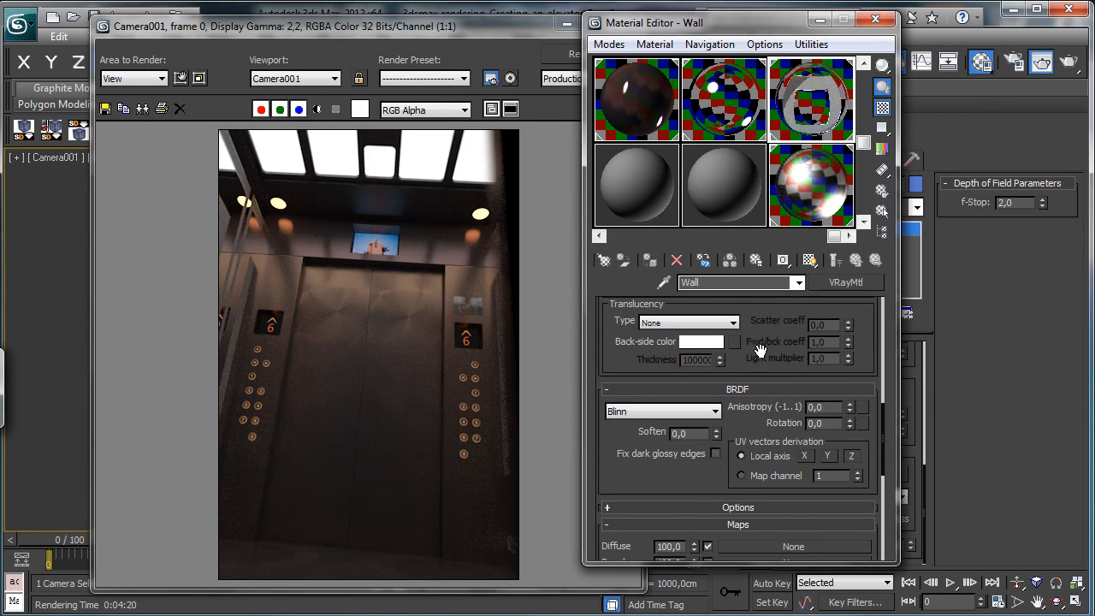
scroll(761, 347, "down", 8)
double_click(678, 450)
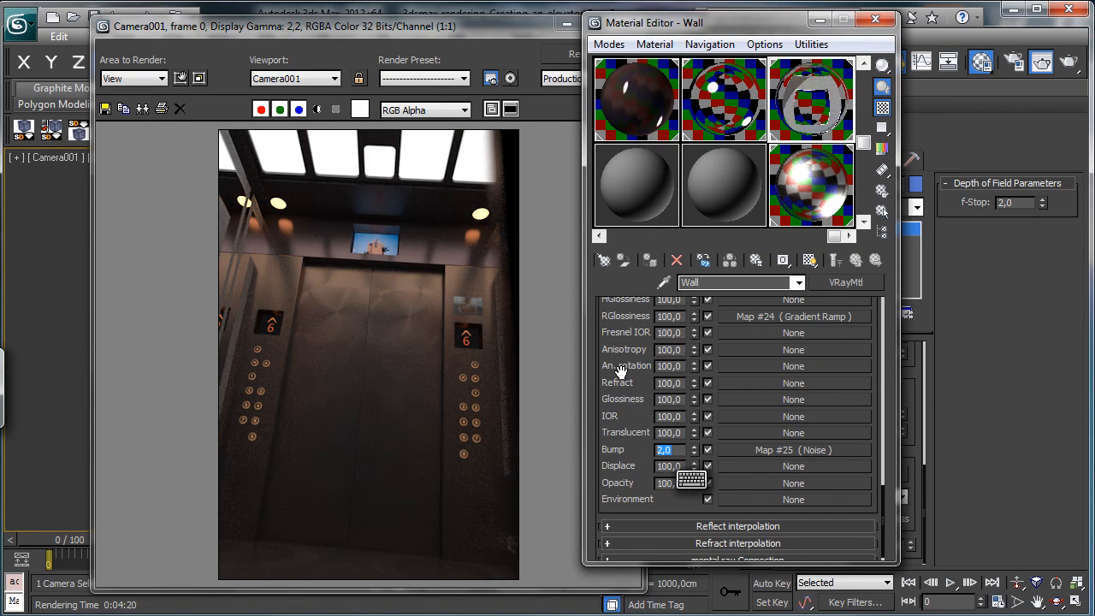
type("3")
key("Return")
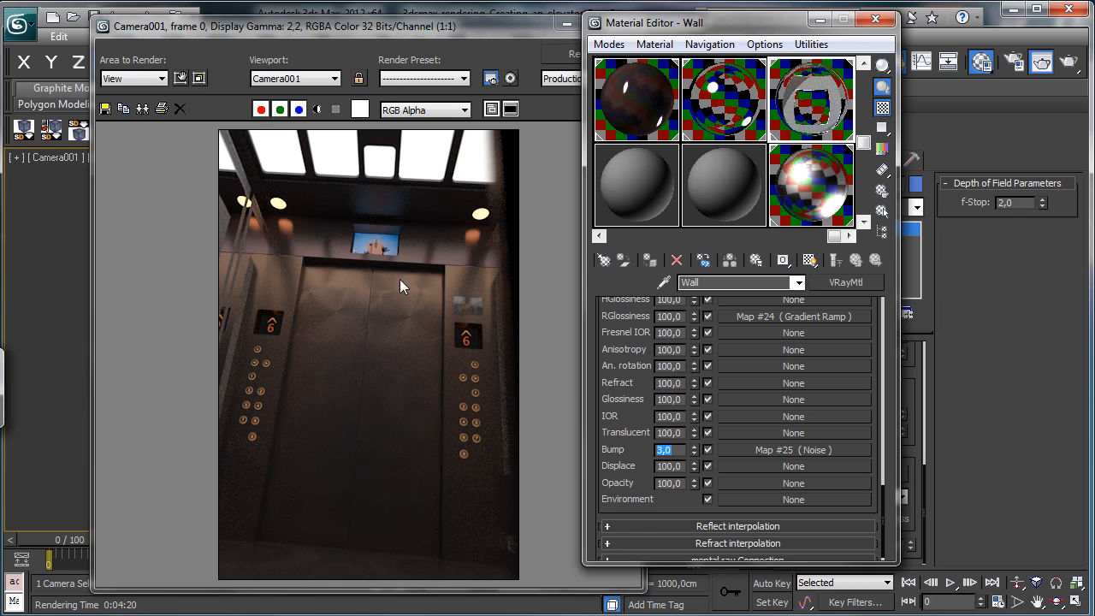
left_click(874, 21)
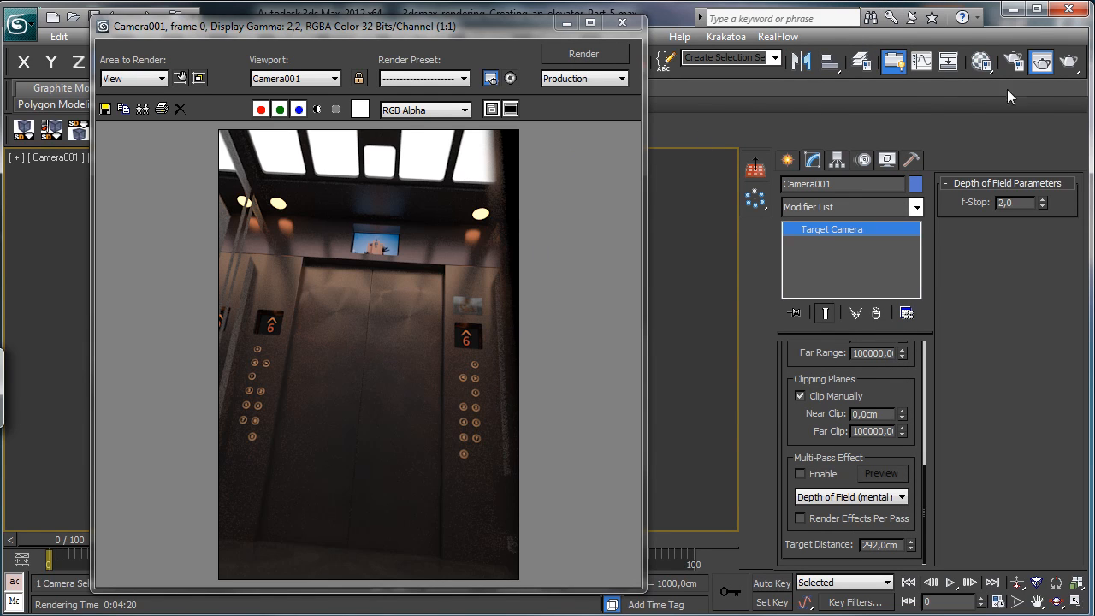
Step: Raise the V-Ray camera's depth-of-field subdivs to 16
left_click(1013, 61)
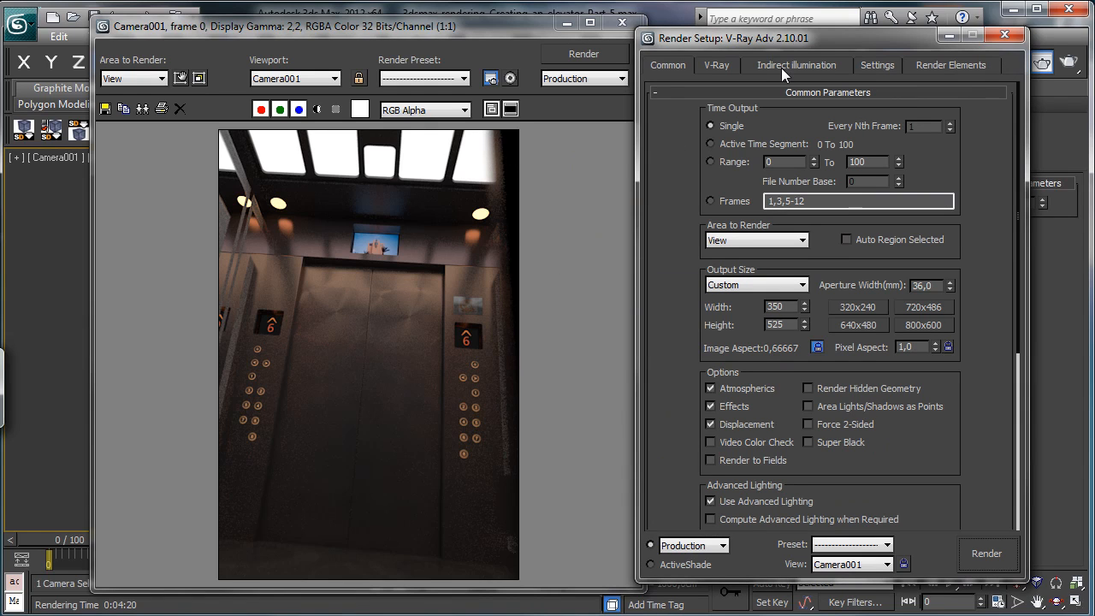
left_click(723, 64)
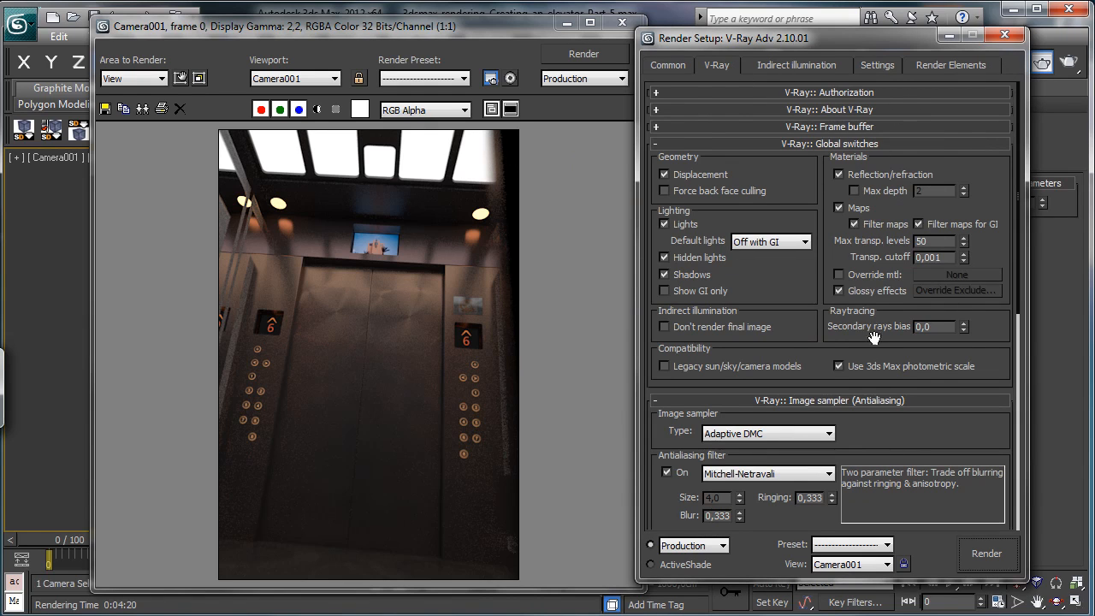
left_click_drag(922, 435, 914, 208)
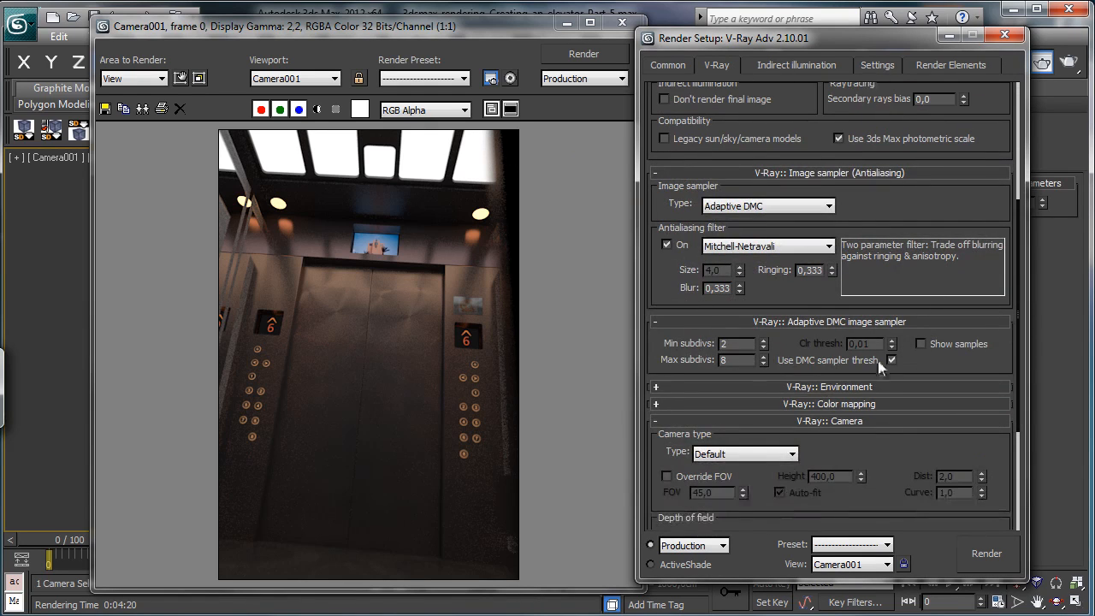
left_click_drag(895, 447, 890, 262)
double_click(936, 398)
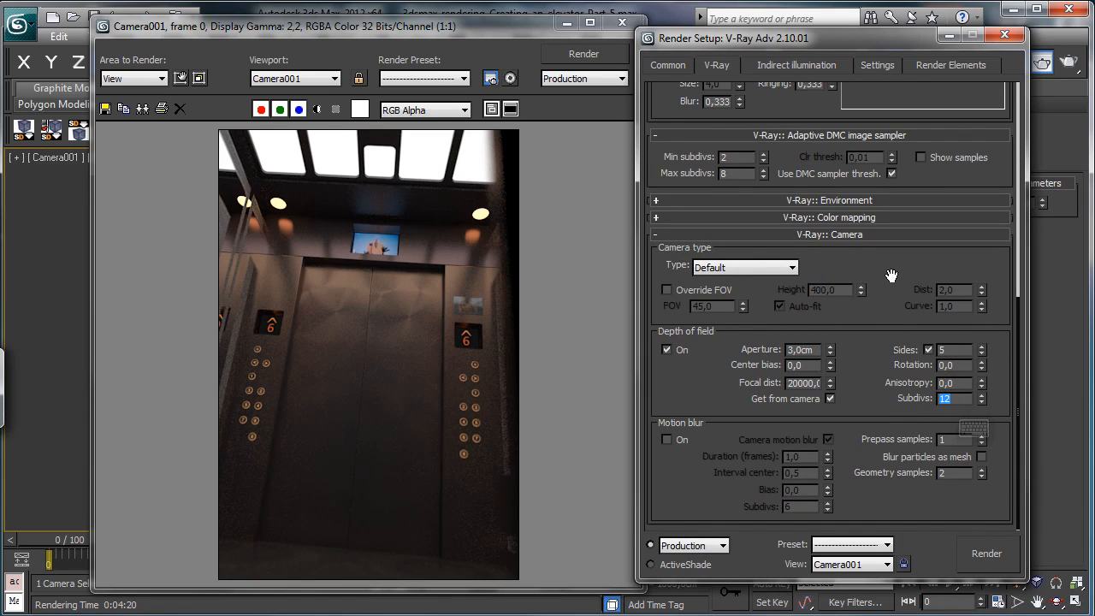
type("16")
key("Return")
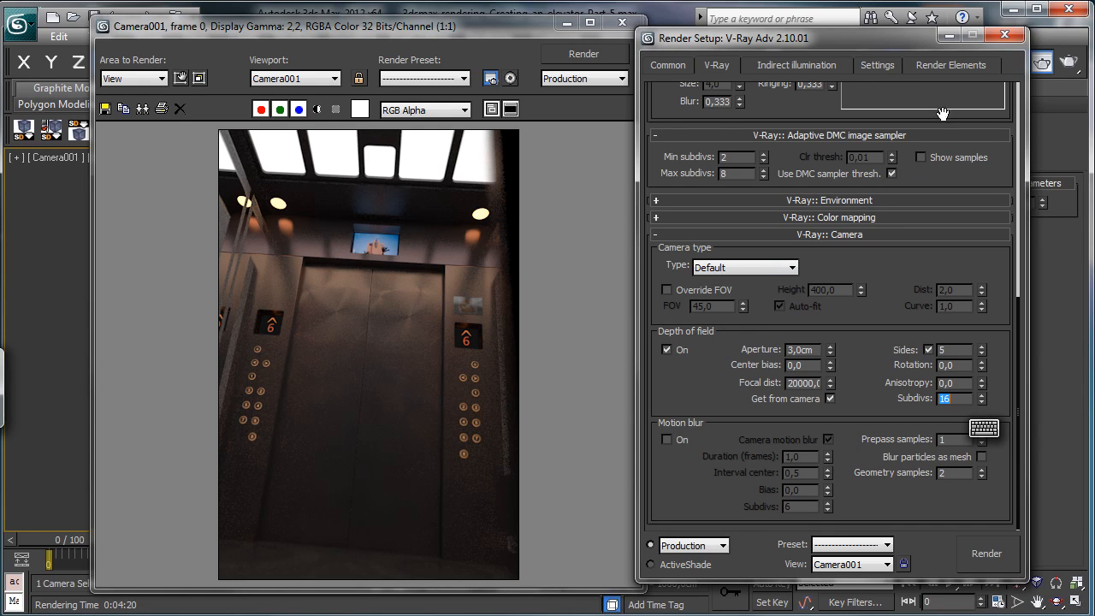
Step: Set the DMC sampler's global subdivs multiplier to 4
left_click(874, 66)
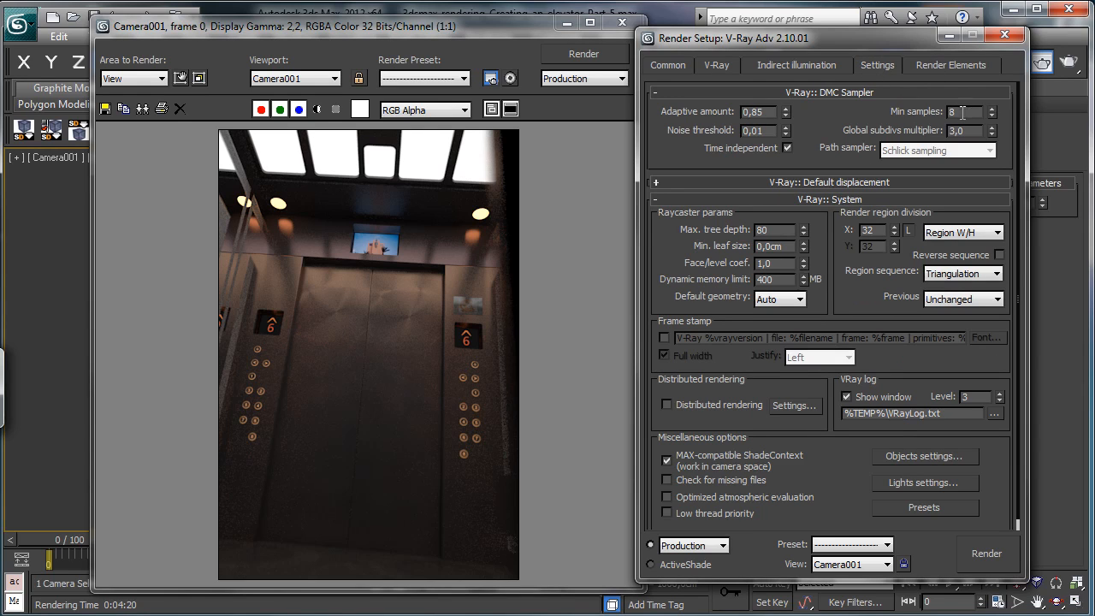
double_click(956, 131)
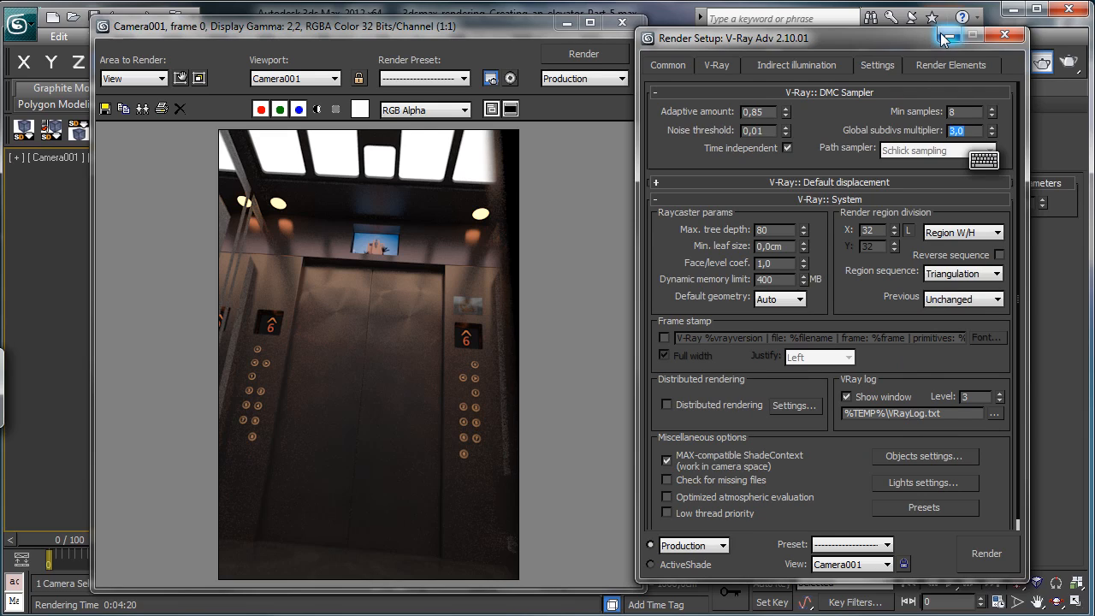
type("4")
key("Return")
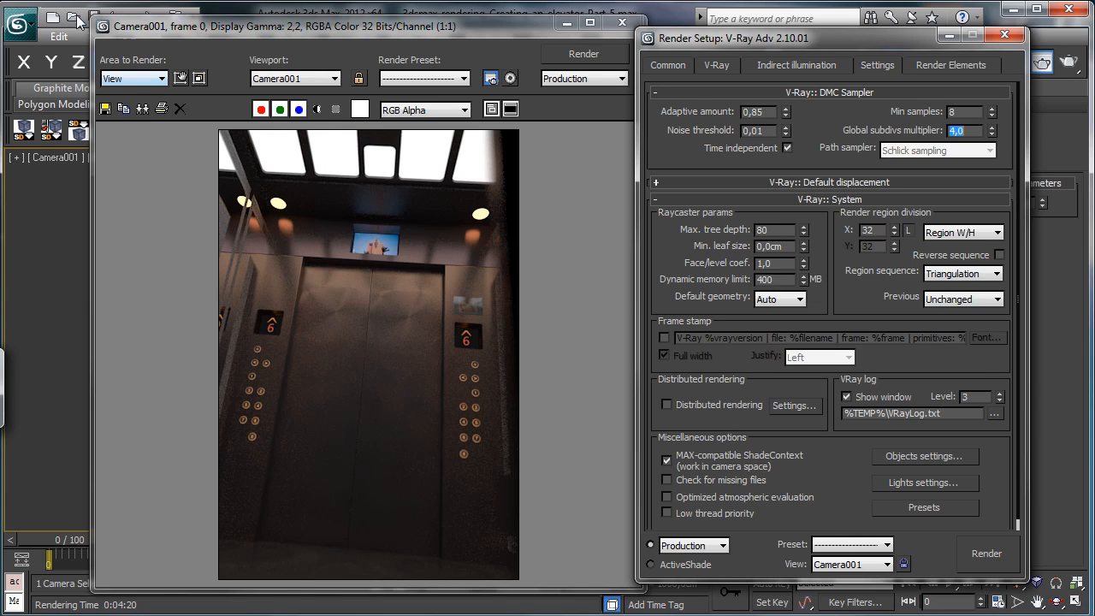
Step: Minimize the rendered frame and Render Setup windows and restore the four-viewport layout
left_click_drag(210, 27, 274, 32)
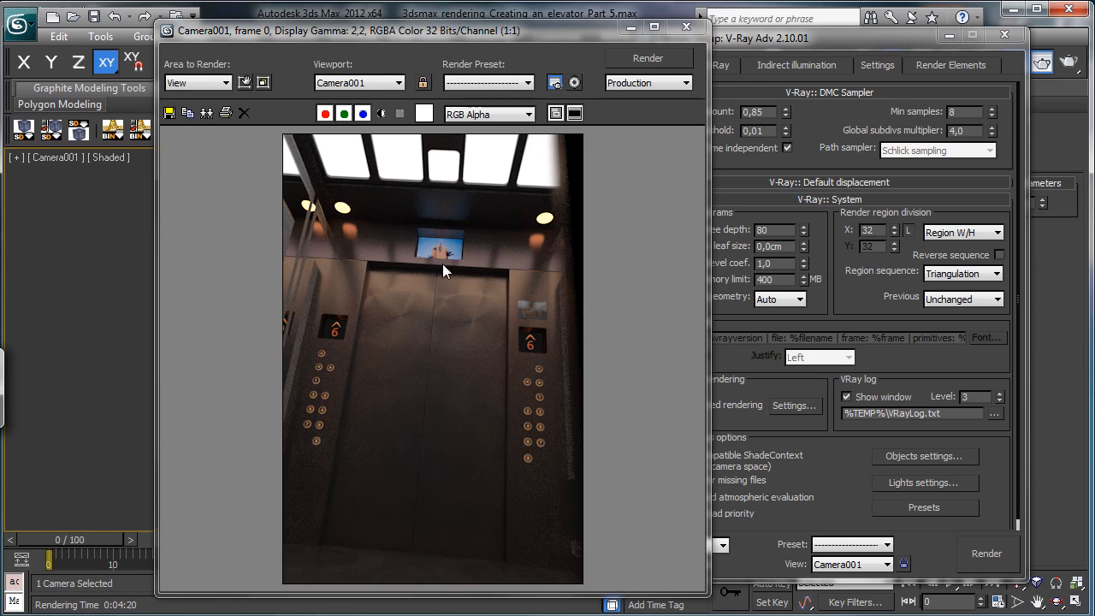
left_click(632, 37)
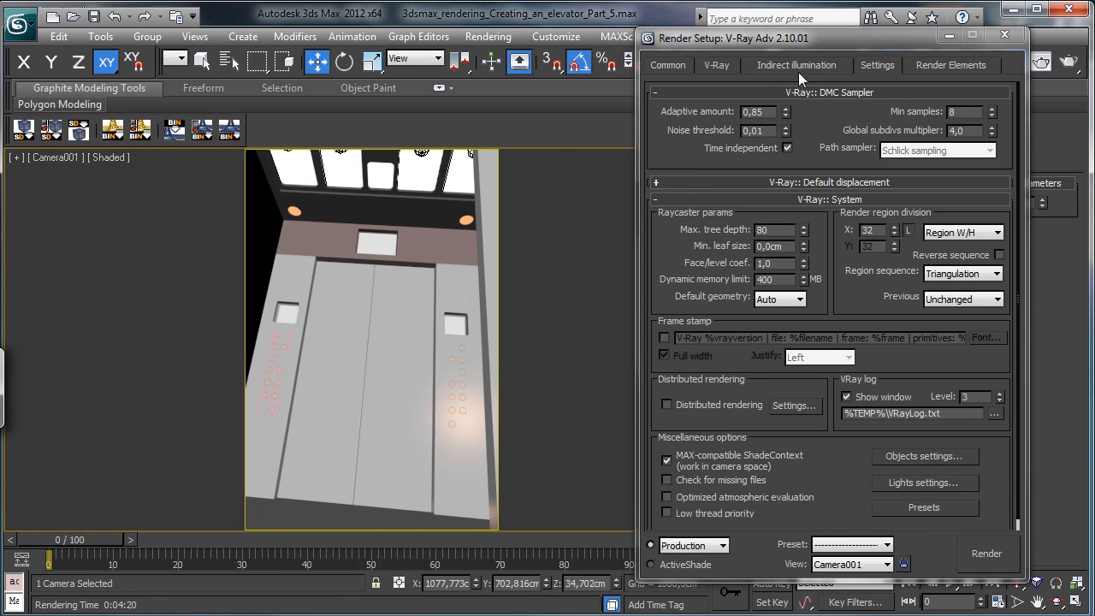
left_click(949, 34)
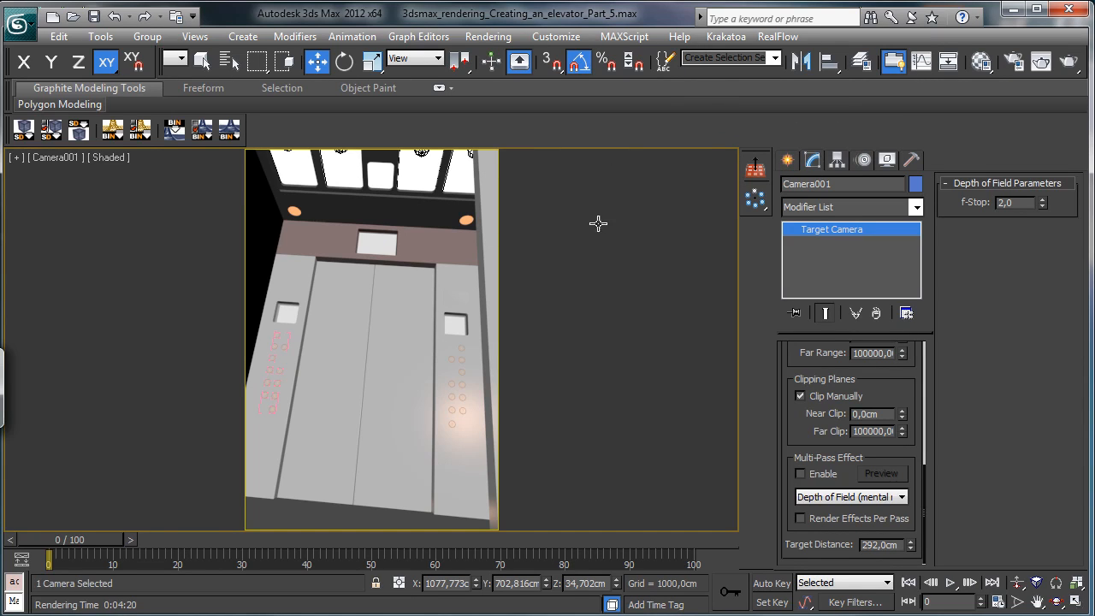
left_click(787, 160)
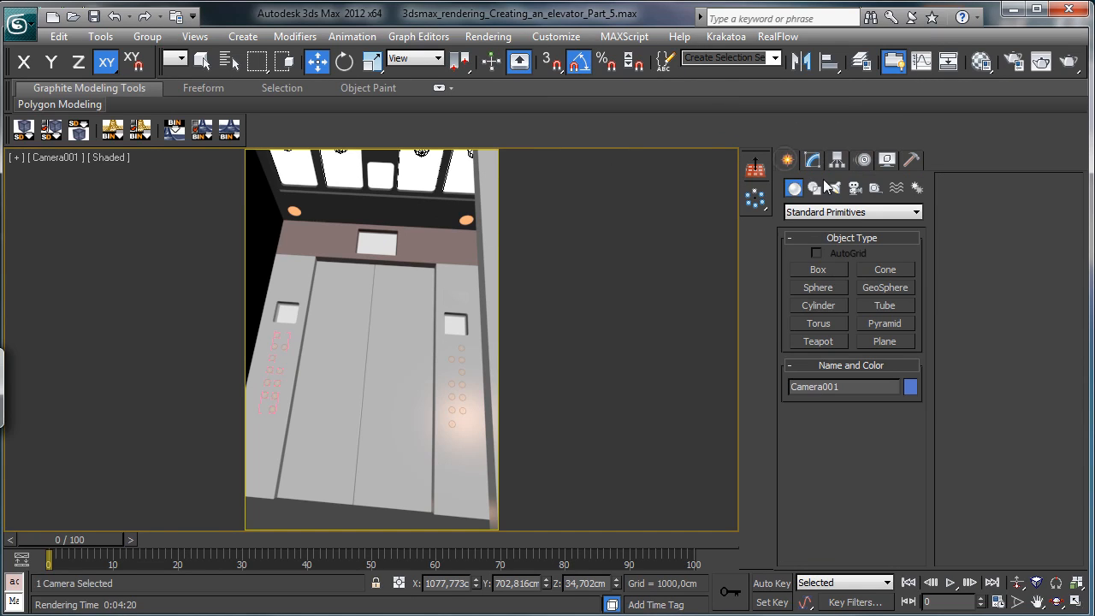
left_click(1077, 600)
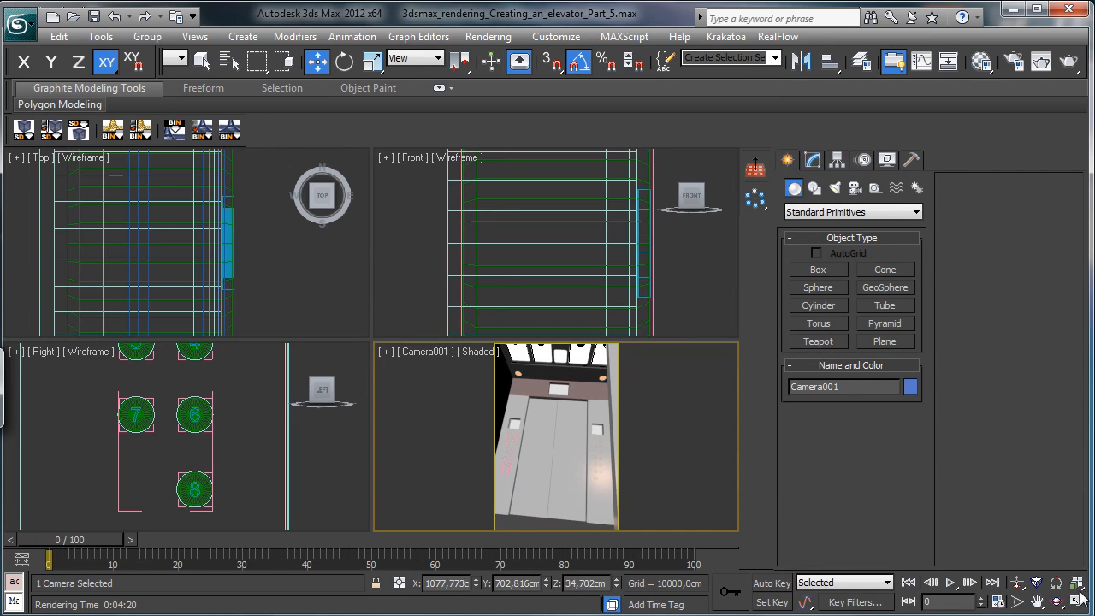
left_click(1076, 581)
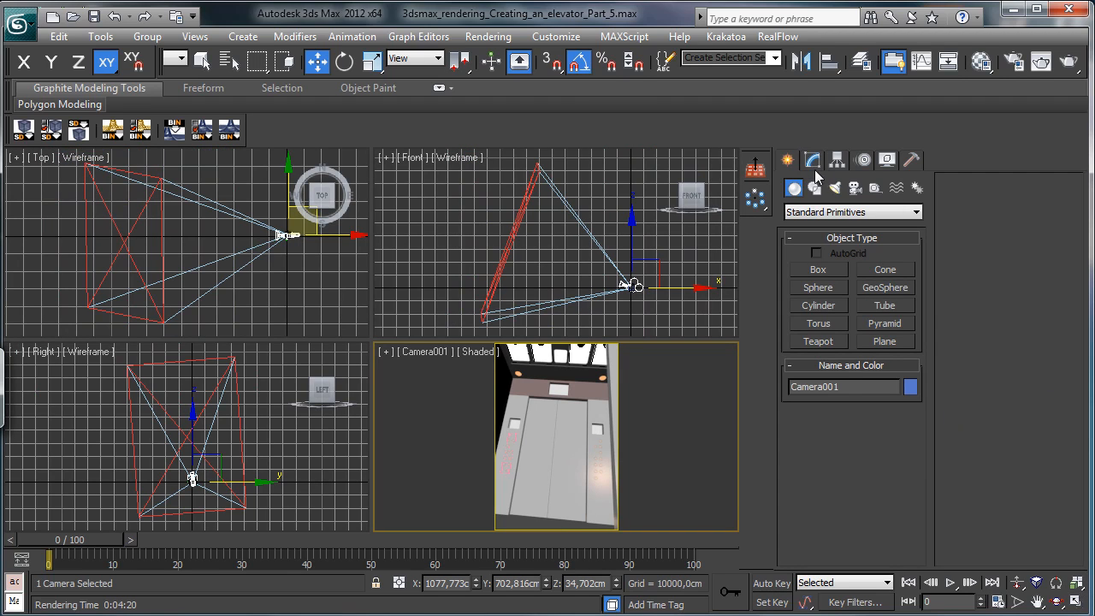
Step: Create a targeted VRayPhysicalCamera in the Front view from Camera001's position to its target, with a target distance of about 293 cm
right_click(677, 329)
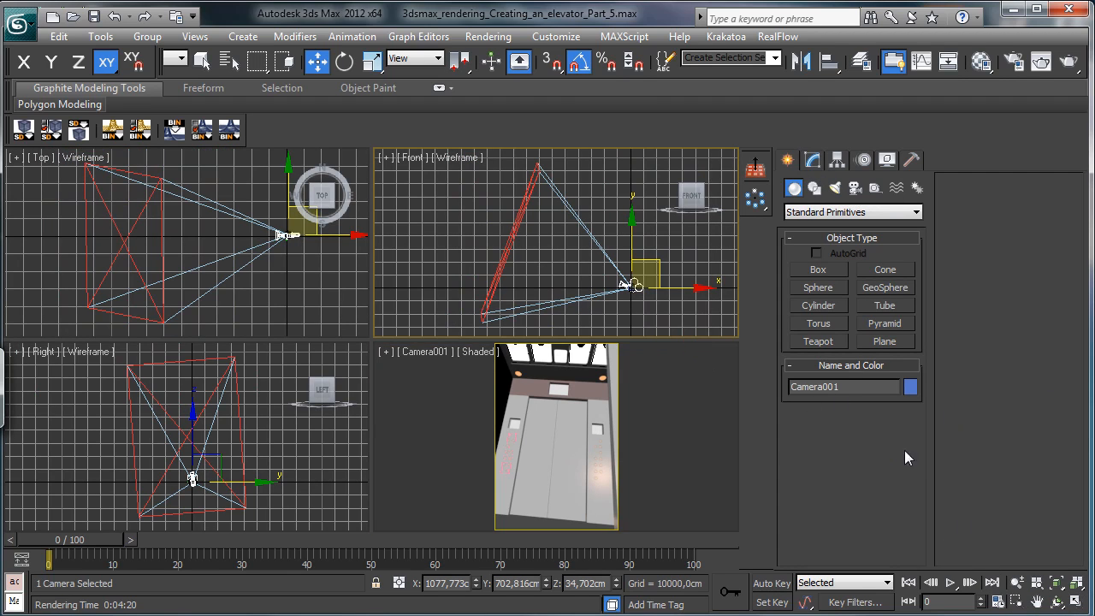
left_click(1016, 602)
left_click_drag(629, 285, 652, 297)
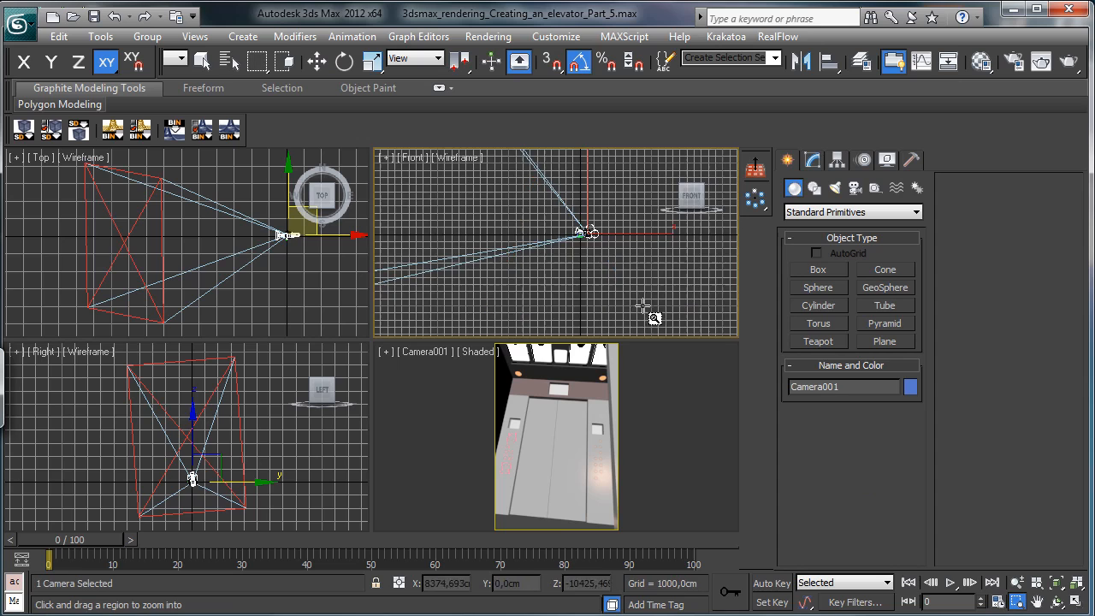
scroll(588, 235, "down", 2)
scroll(562, 214, "down", 2)
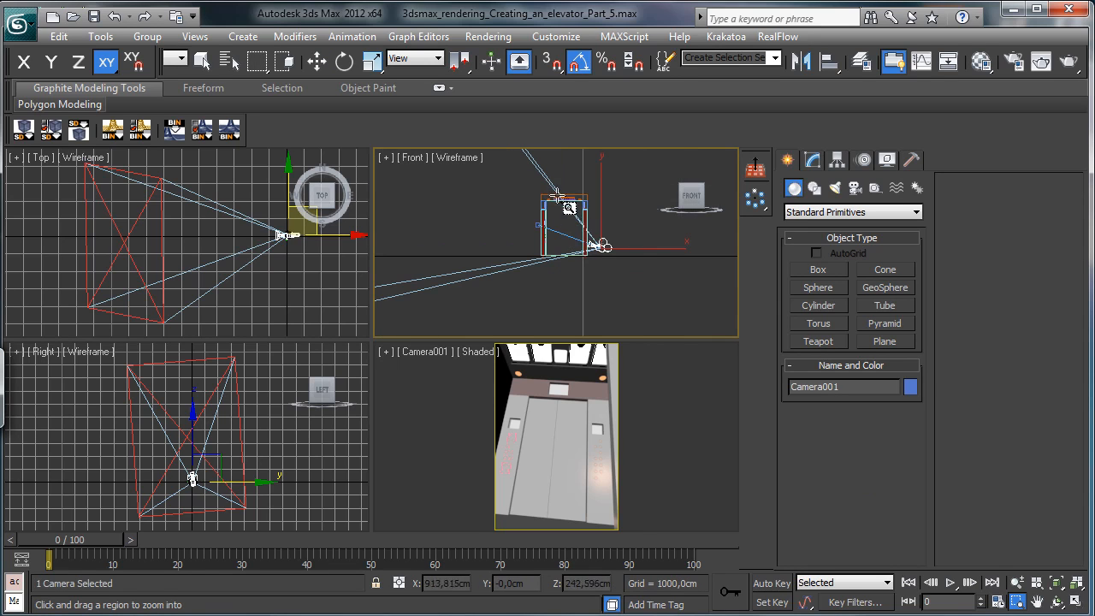
left_click_drag(550, 199, 624, 277)
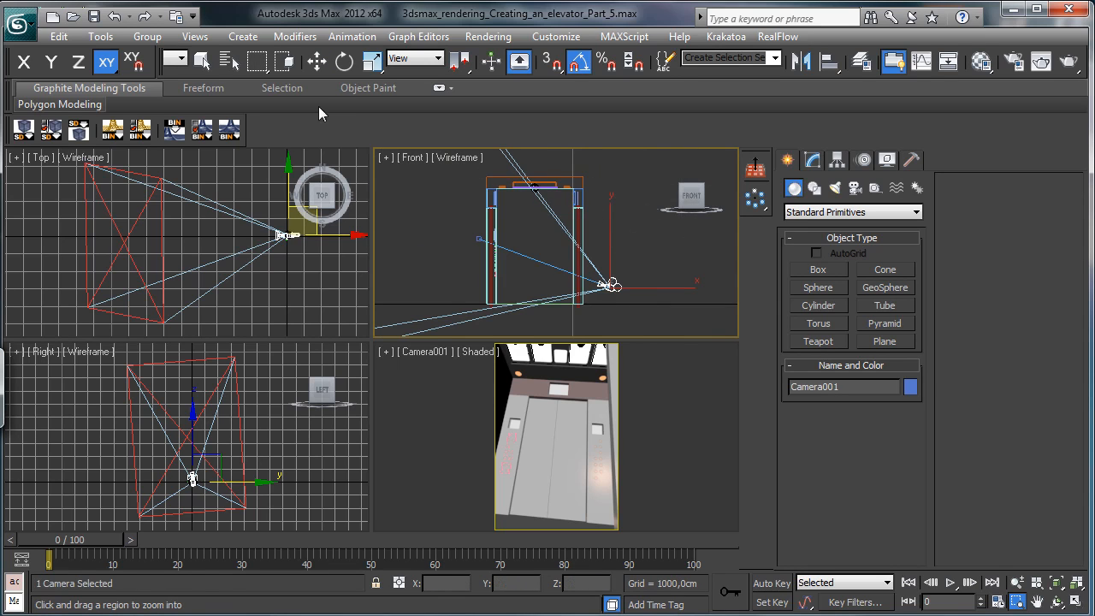
left_click(205, 66)
left_click(854, 187)
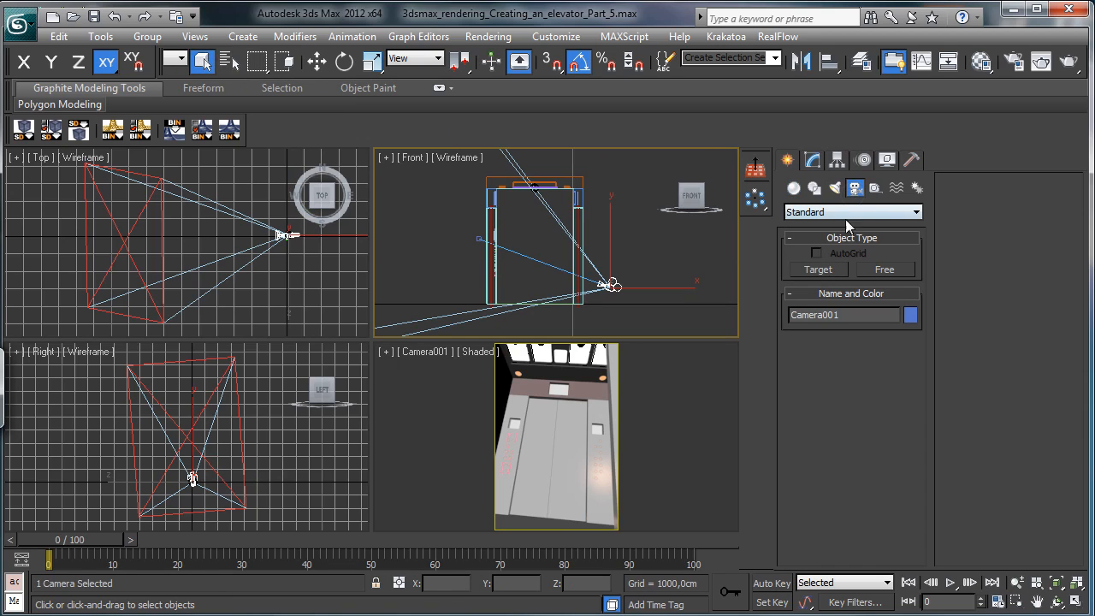
left_click(838, 214)
left_click(826, 239)
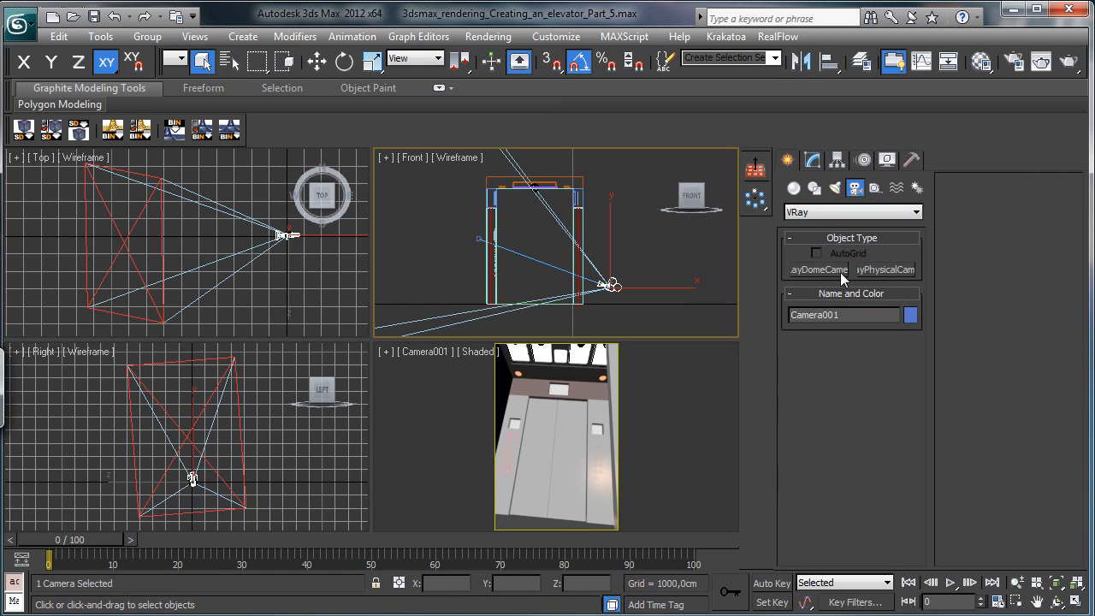
left_click(881, 270)
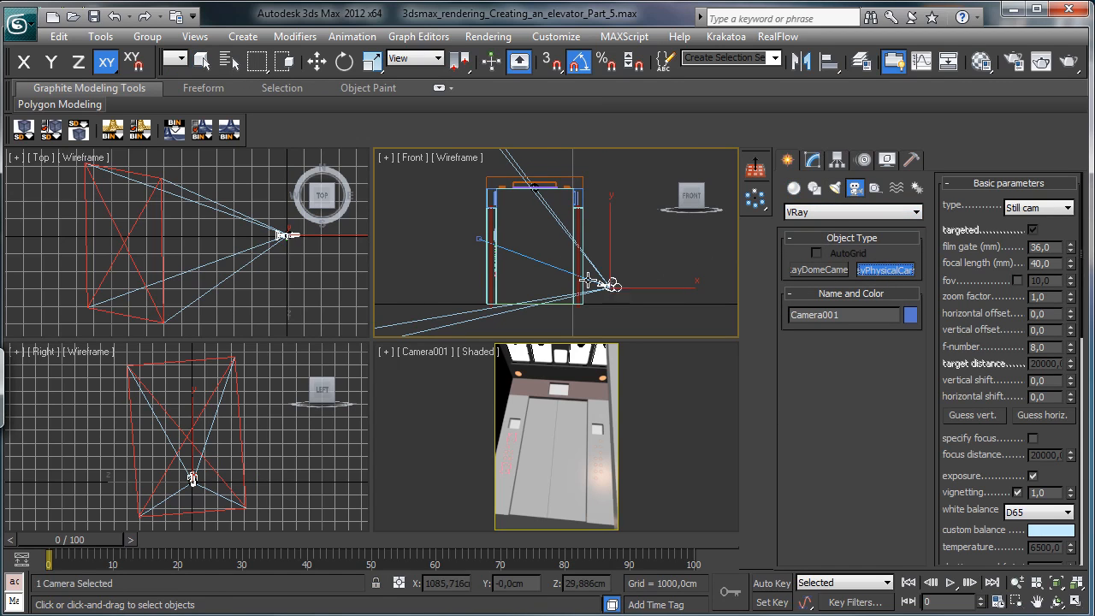
left_click_drag(611, 285, 481, 239)
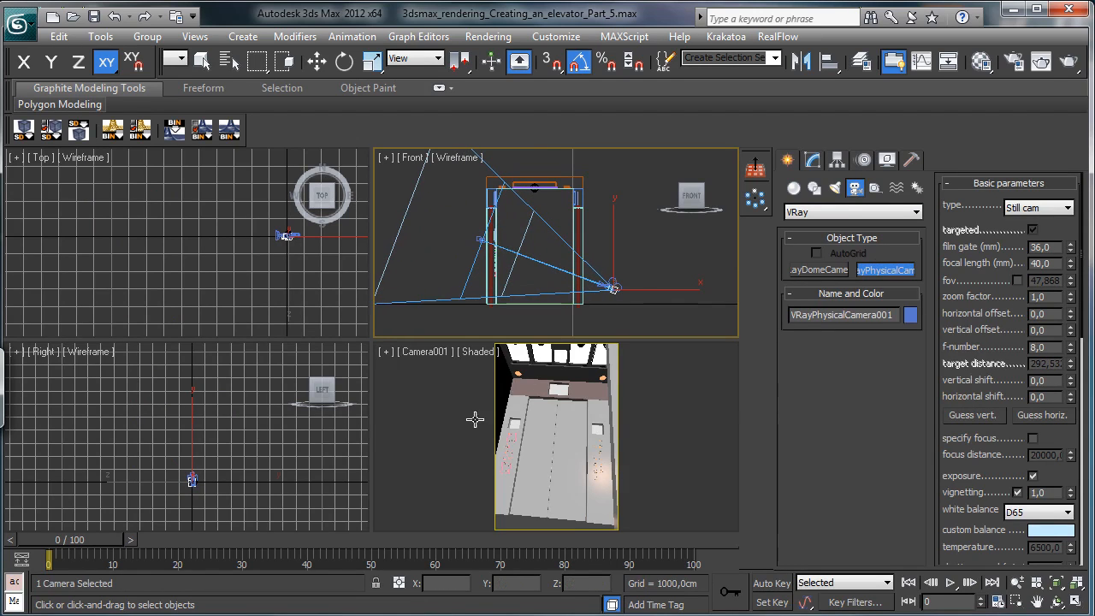
Step: Switch the Camera001 viewport to look through the new V-Ray physical camera
left_click(434, 353)
mouse_move(541, 372)
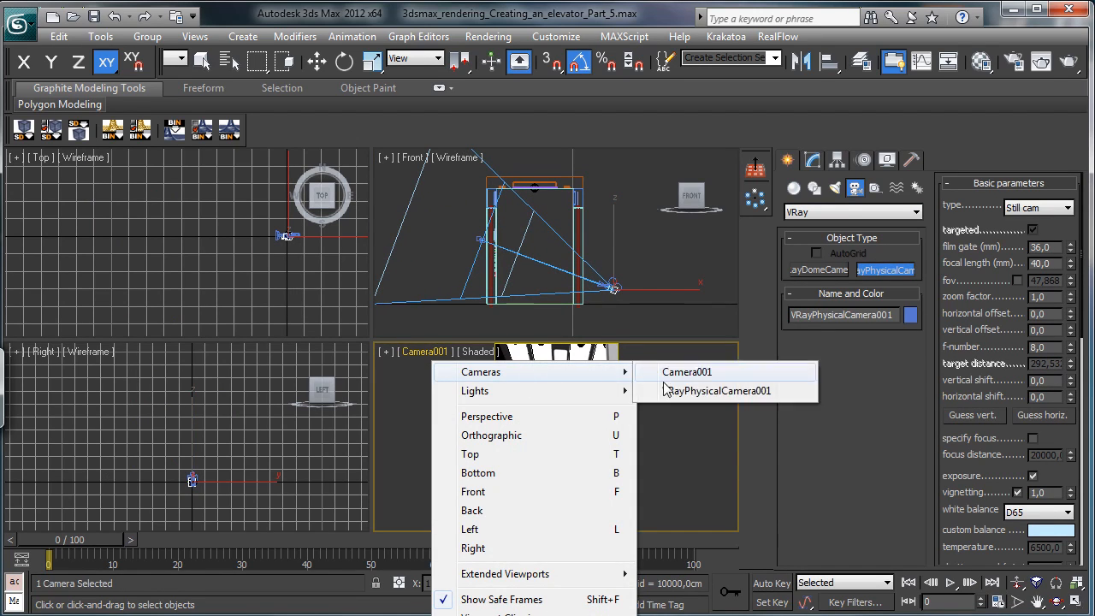
left_click(676, 390)
Step: Align the V-Ray physical camera to Camera001 in X, Y and Z position, matching center to center
left_click(317, 60)
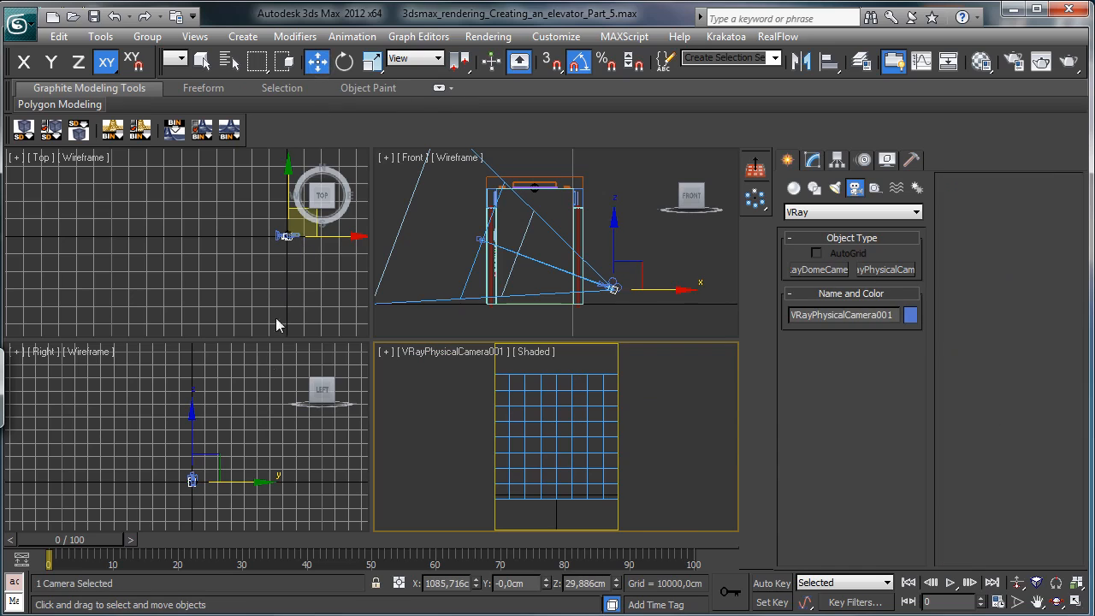
right_click(250, 430)
right_click(330, 291)
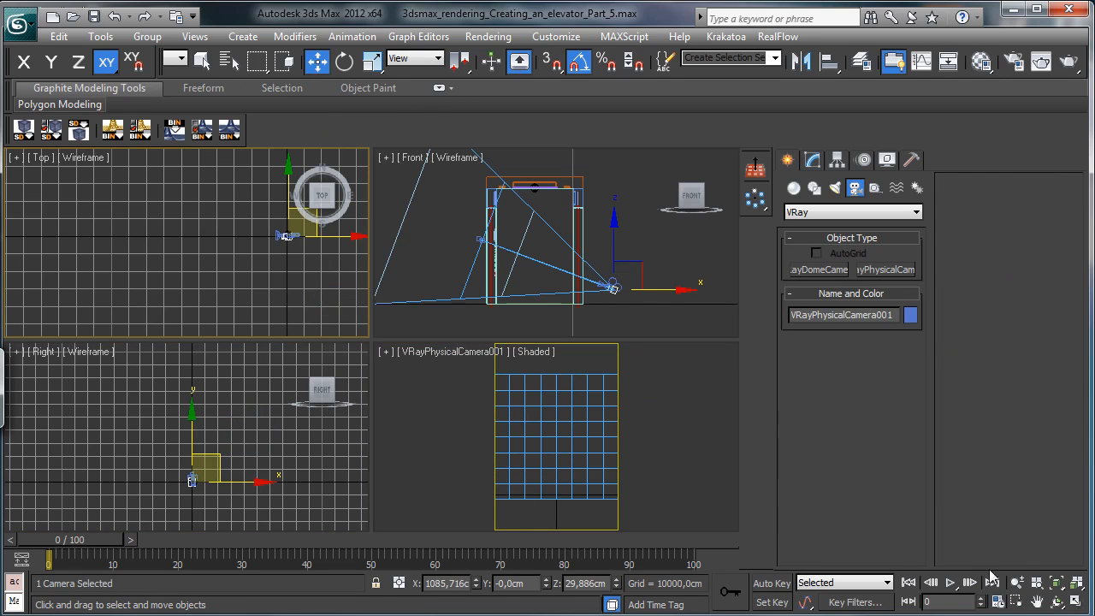
left_click(1057, 582)
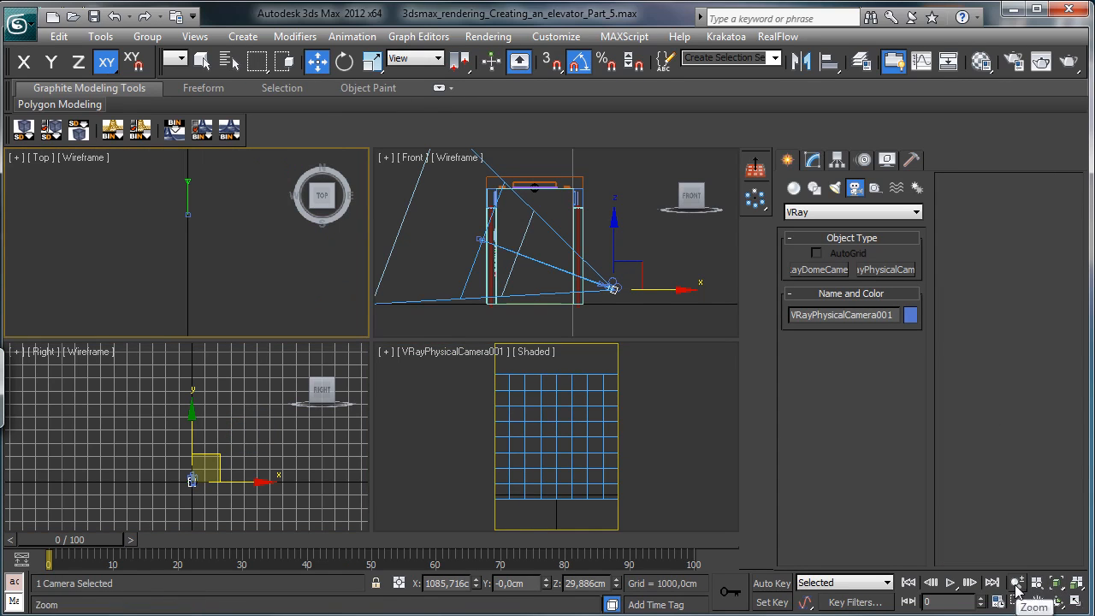
left_click(1016, 583)
left_click_drag(252, 268, 286, 454)
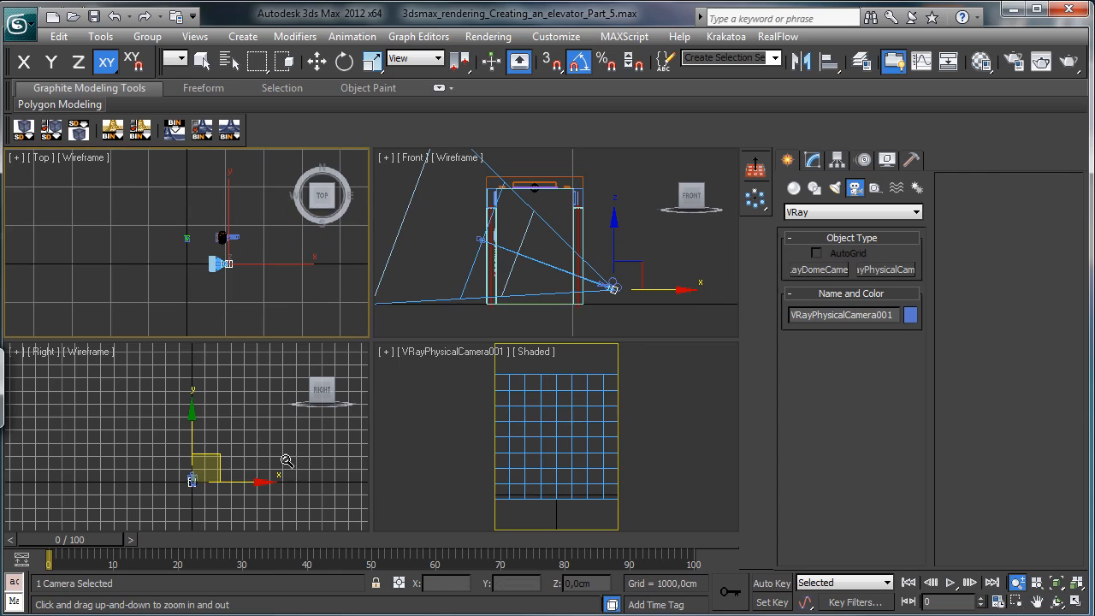
left_click(1016, 602)
left_click_drag(209, 236, 262, 282)
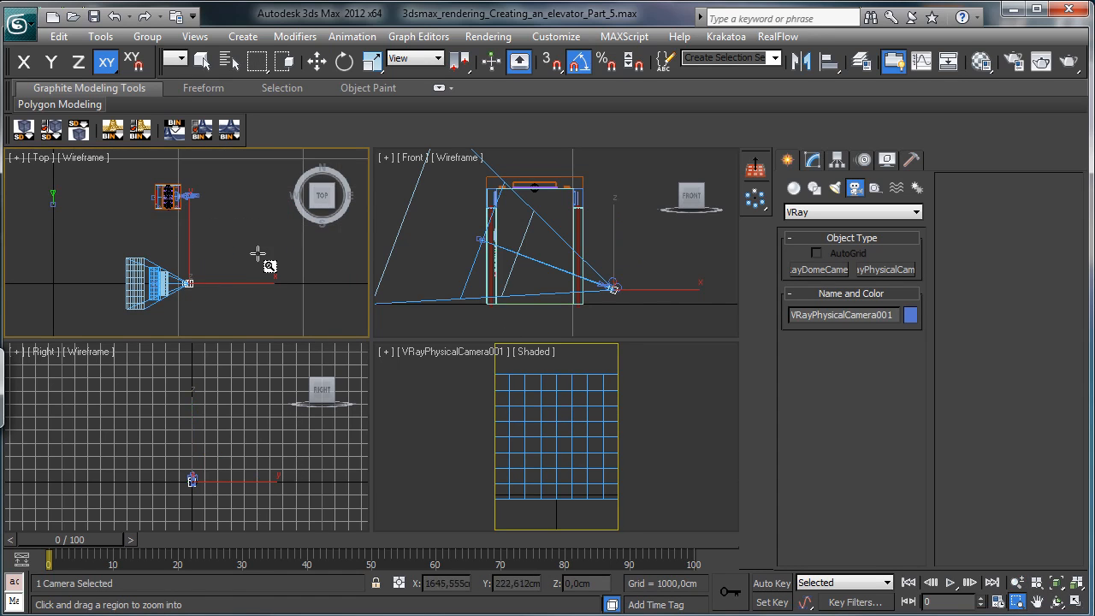
left_click_drag(108, 175, 249, 337)
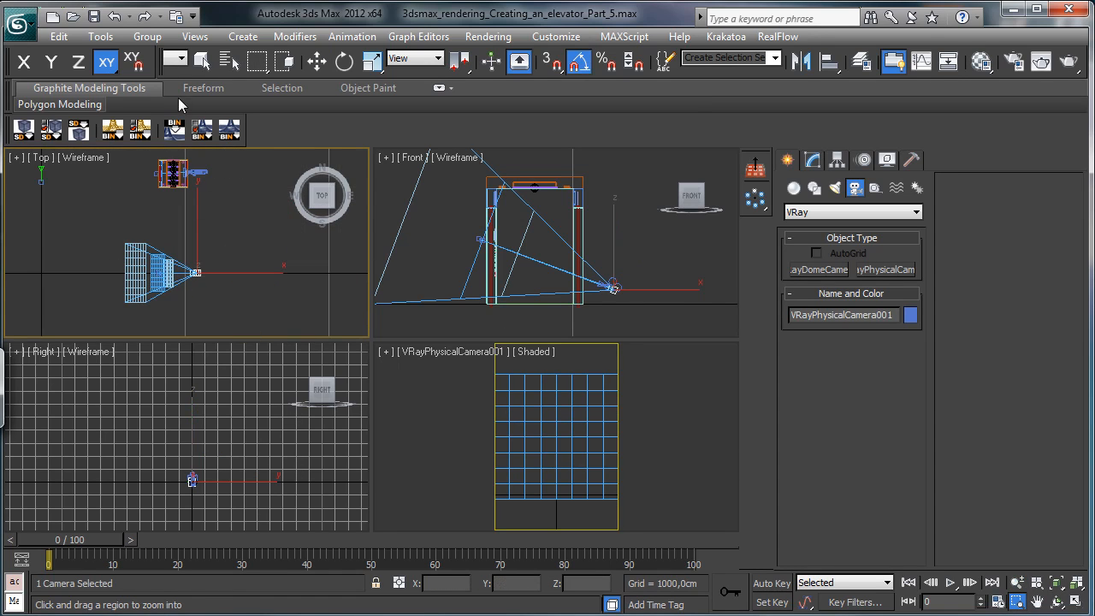
left_click(203, 61)
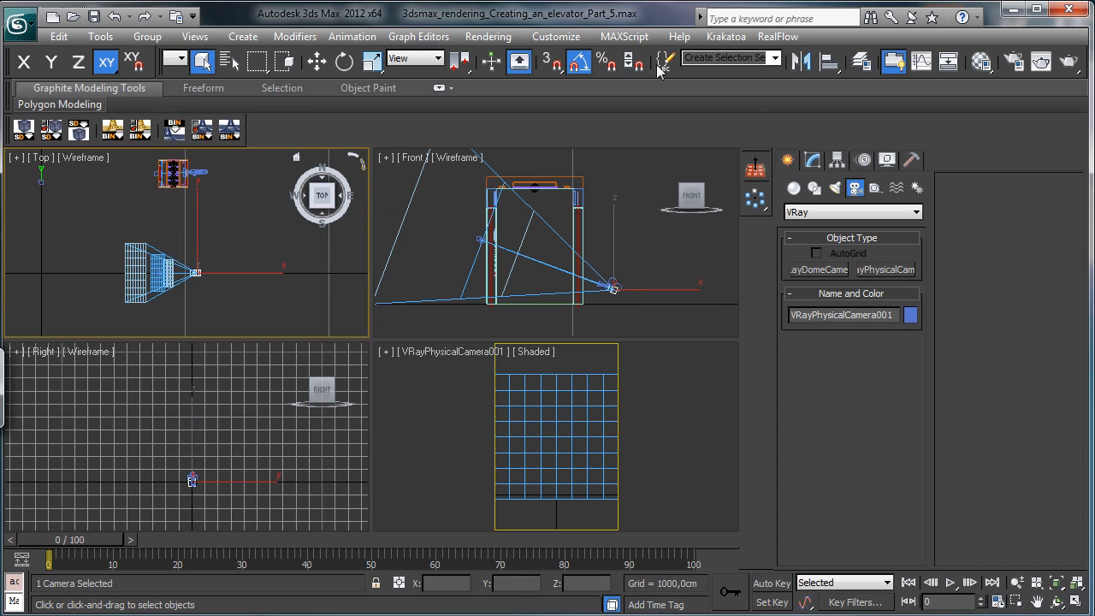
left_click(828, 61)
left_click(199, 174)
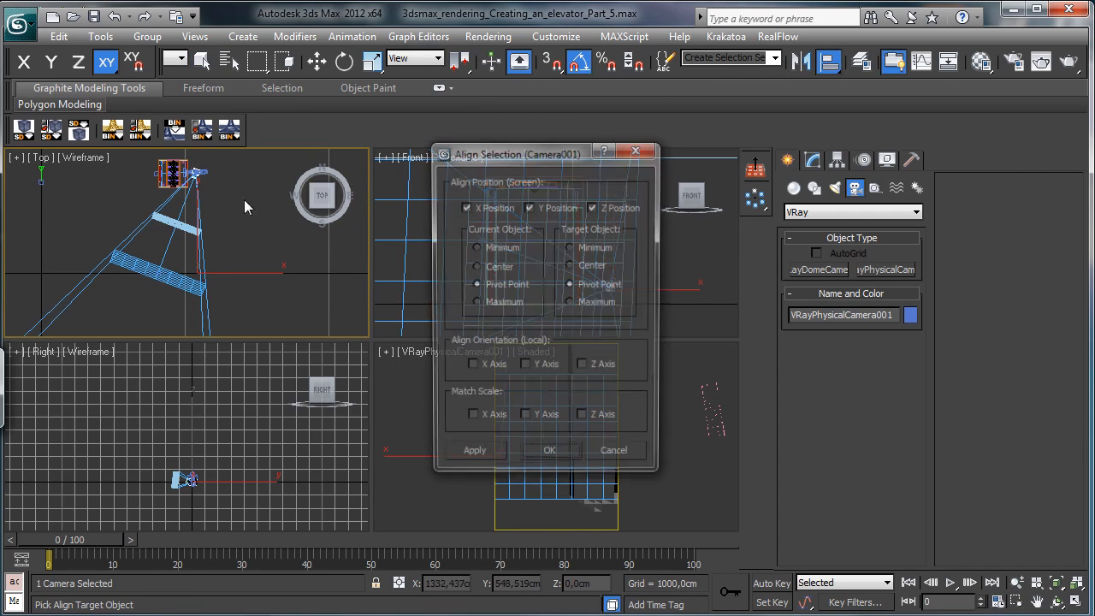
left_click(498, 267)
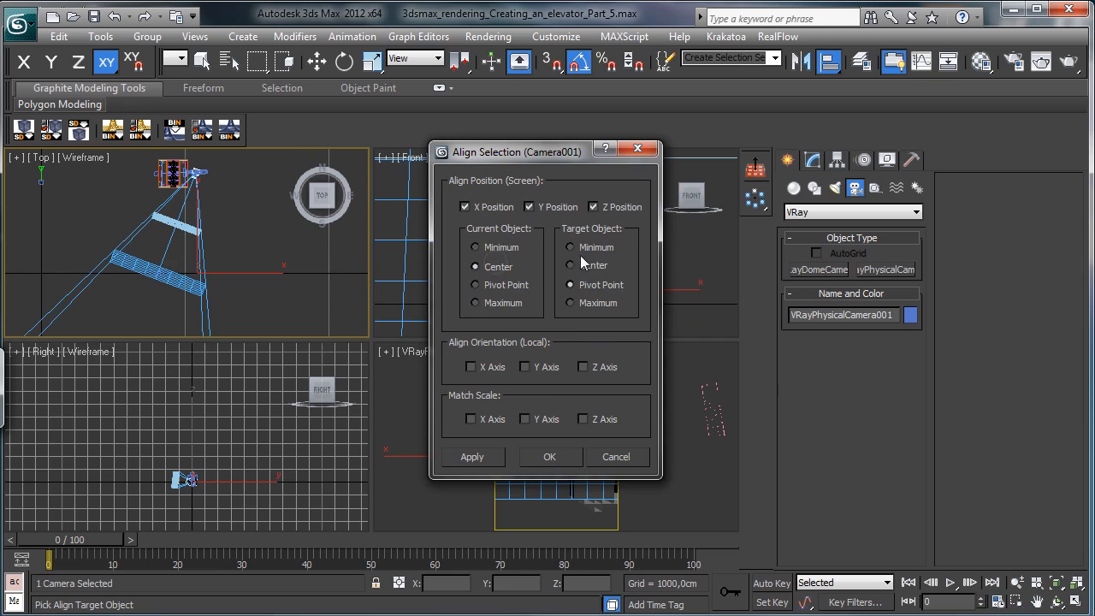
left_click(589, 266)
left_click(550, 456)
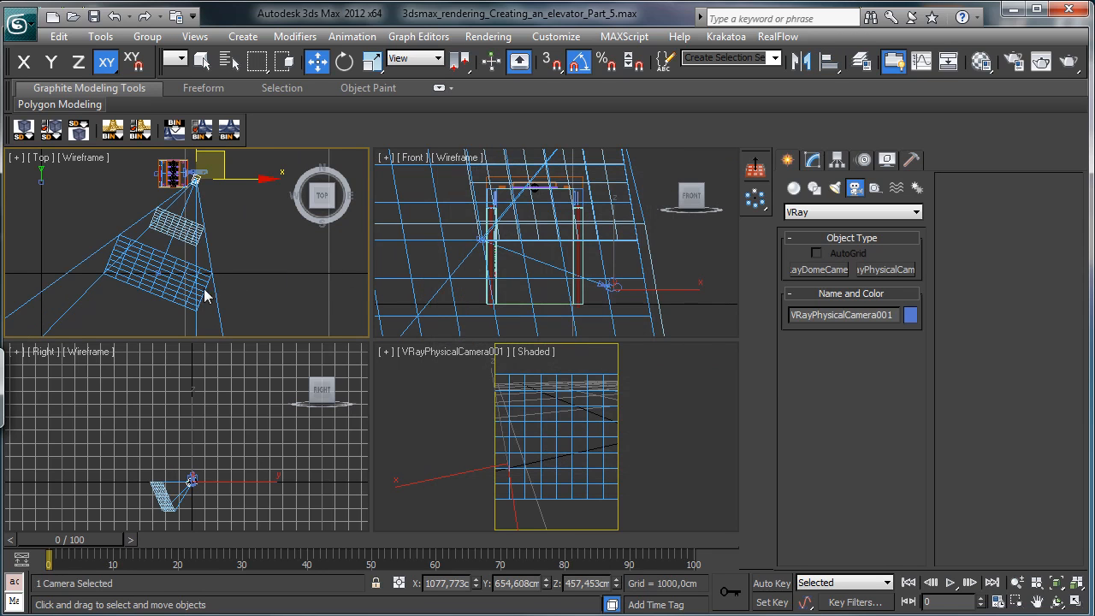
Step: Align the V-Ray physical camera's target to Camera001's target in X, Y and Z position, matching center to center
left_click(156, 275)
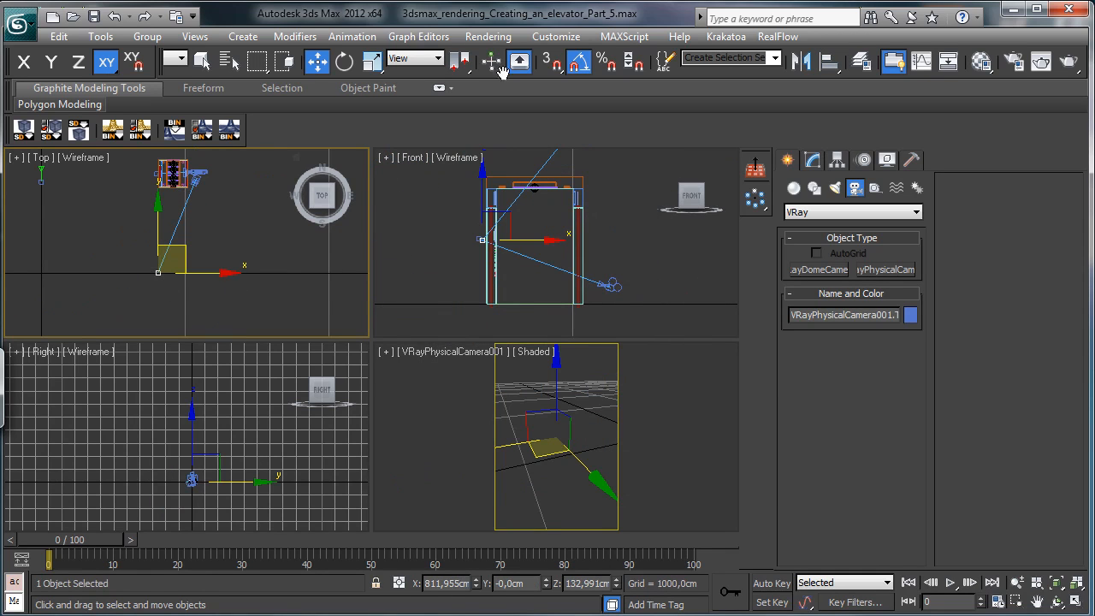
left_click(828, 61)
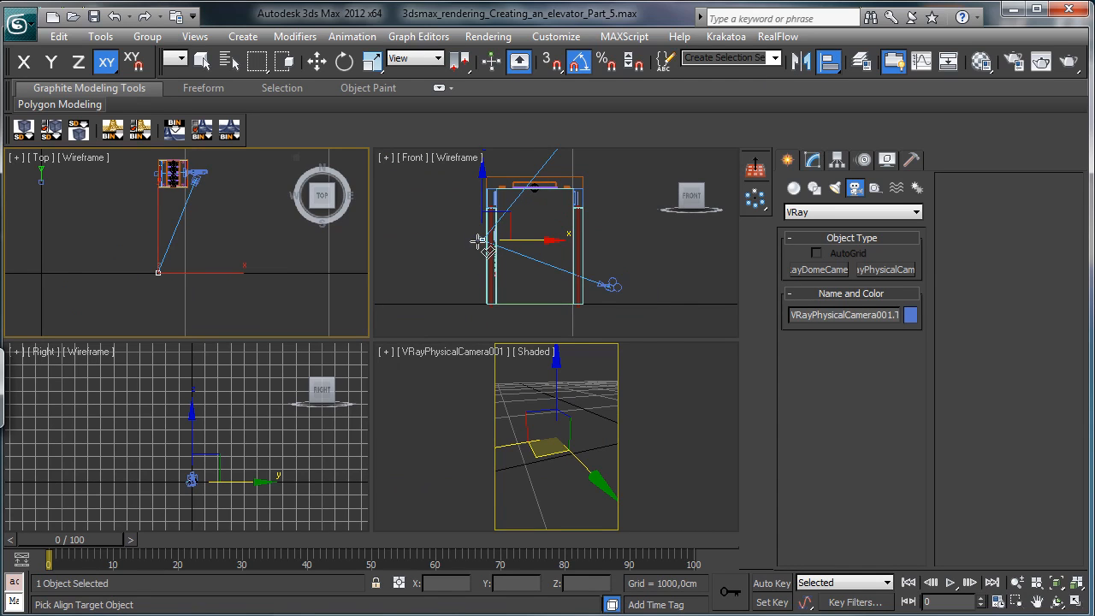
left_click(482, 242)
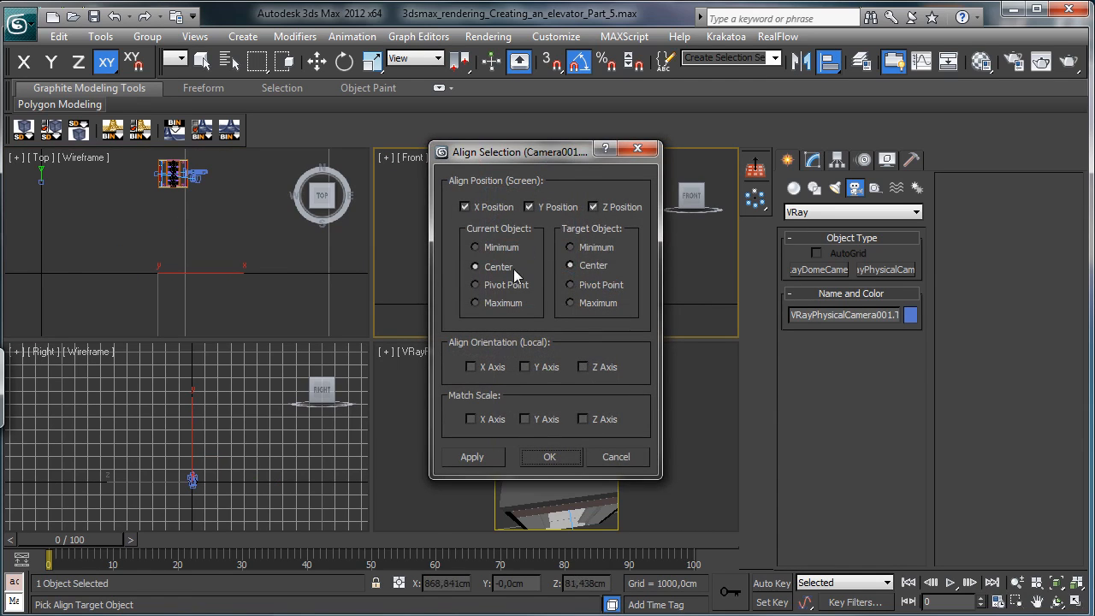
left_click(537, 453)
right_click(427, 427)
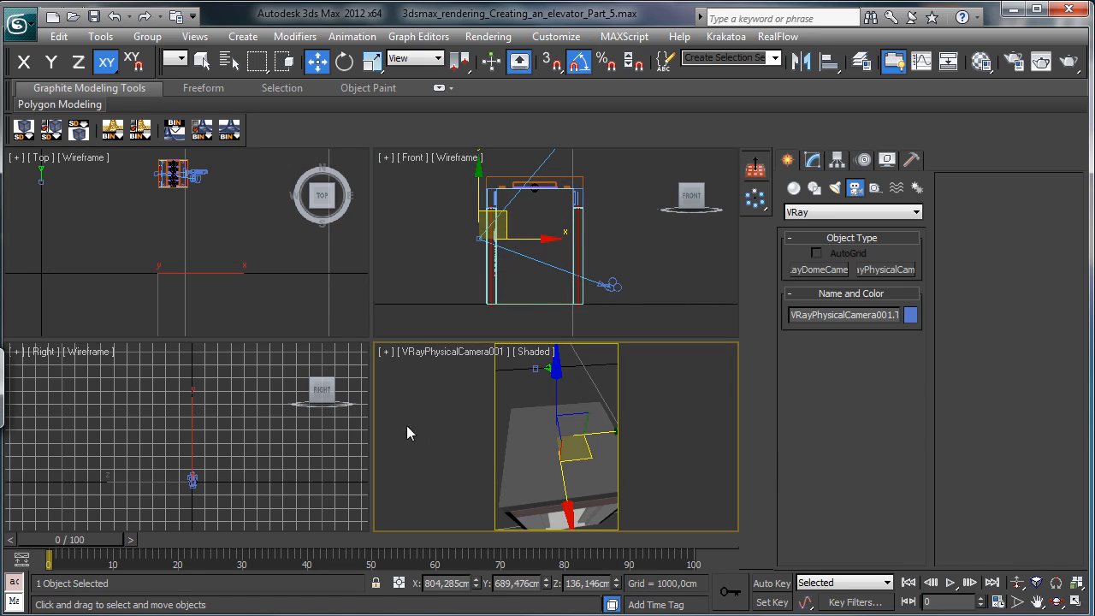
right_click(276, 460)
right_click(519, 259)
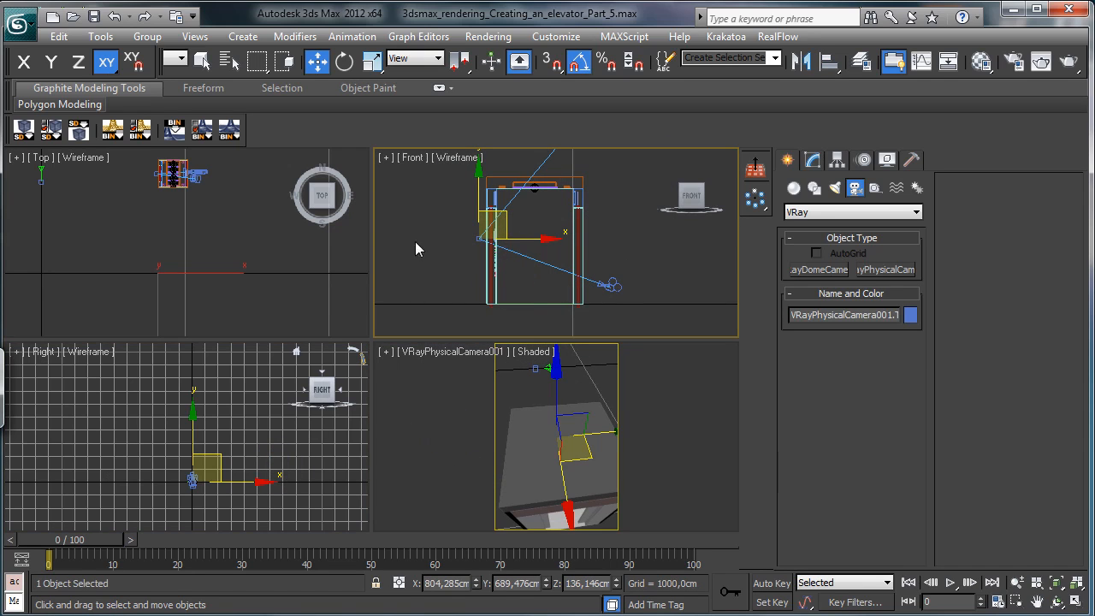
middle_click(641, 243)
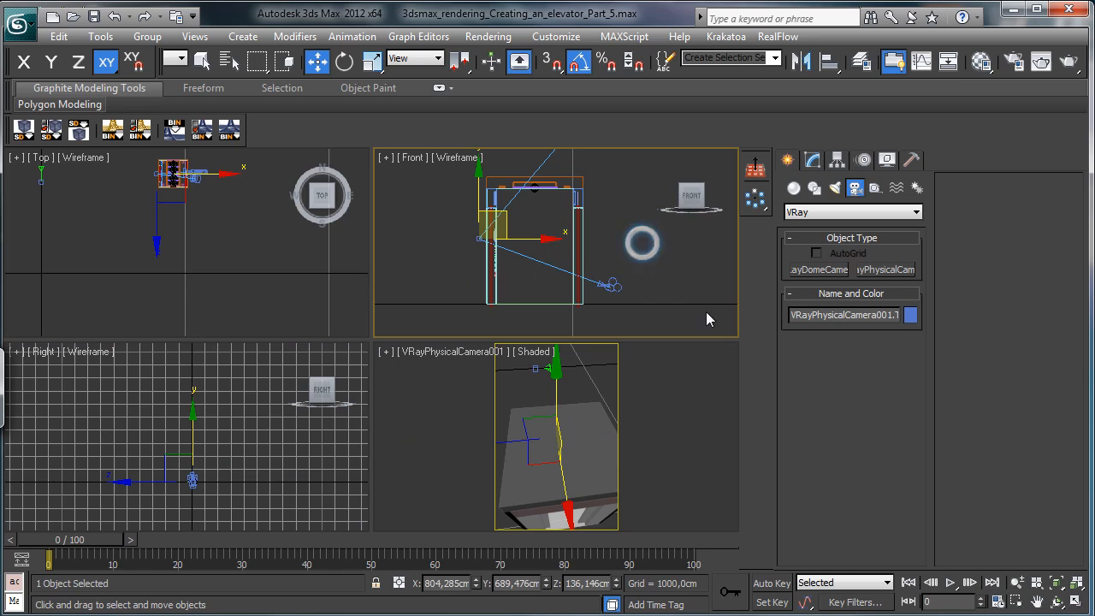
Step: Move the V-Ray physical camera down beside Camera001 in the Front view, to about X 1101 cm and Z 53 cm
left_click(1017, 581)
left_click_drag(590, 282, 411, 146)
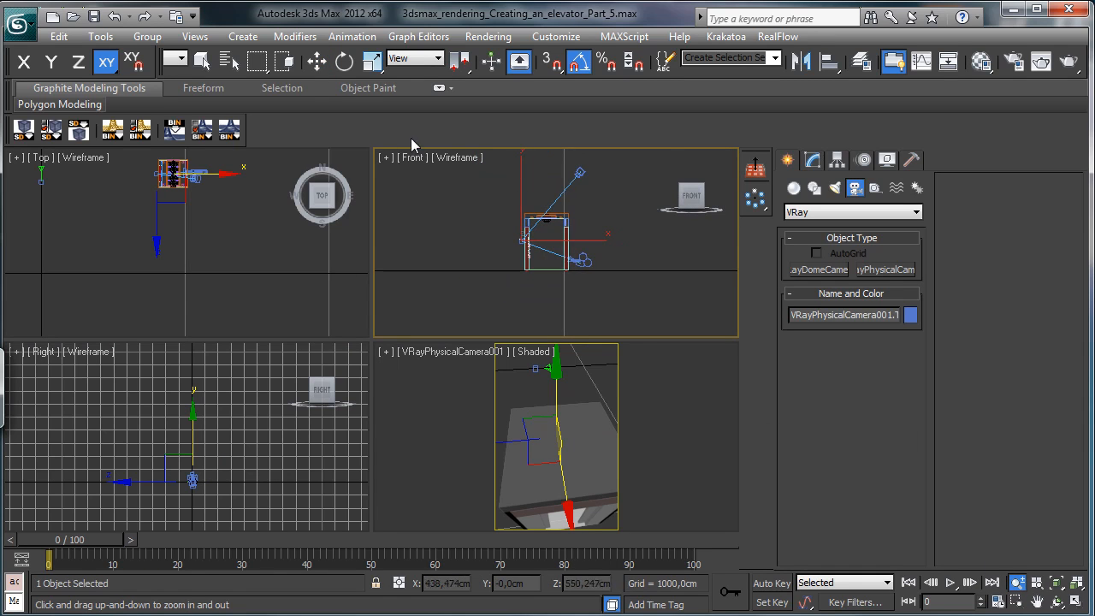
left_click(317, 61)
left_click(582, 177)
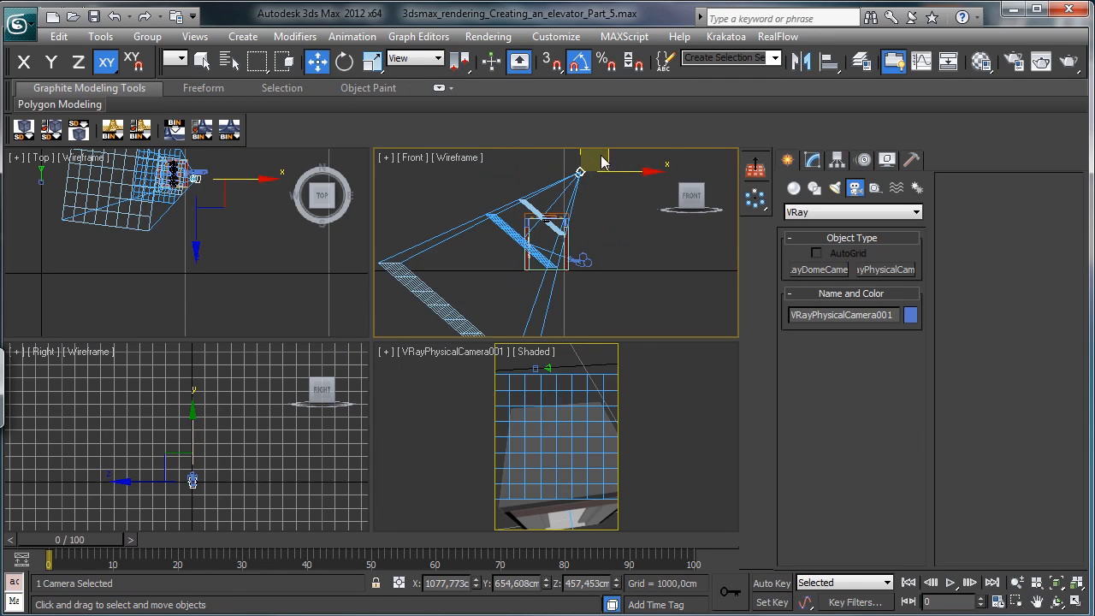
left_click_drag(613, 175, 597, 231)
Step: Shift the V-Ray physical camera onto Camera001 in the Top view, by about -18 cm in X and 48 cm in Y
left_click(206, 201)
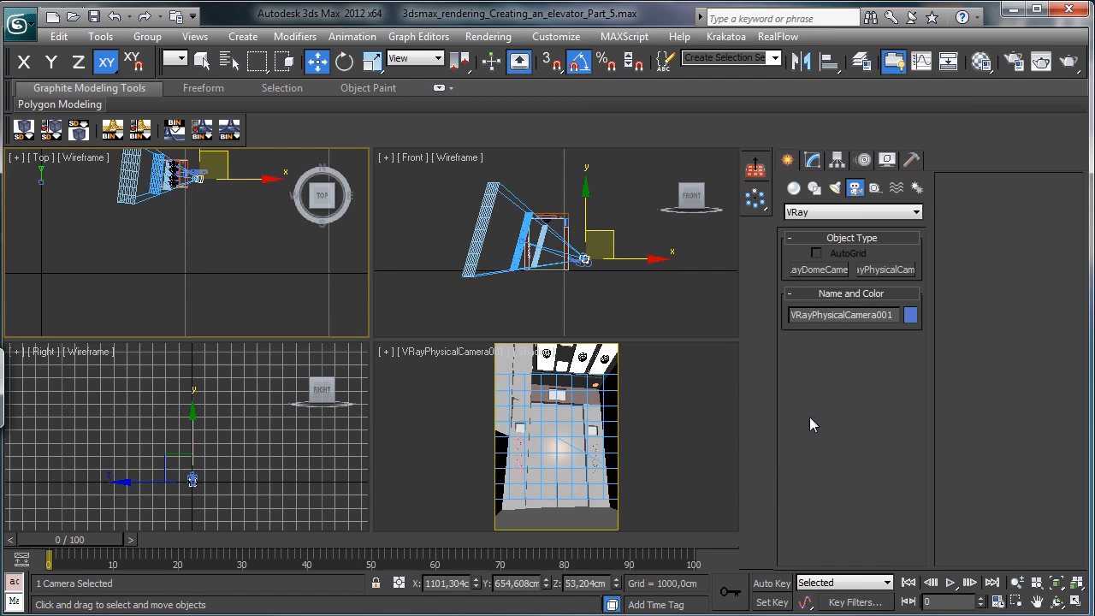
left_click(1016, 601)
left_click_drag(185, 175, 225, 206)
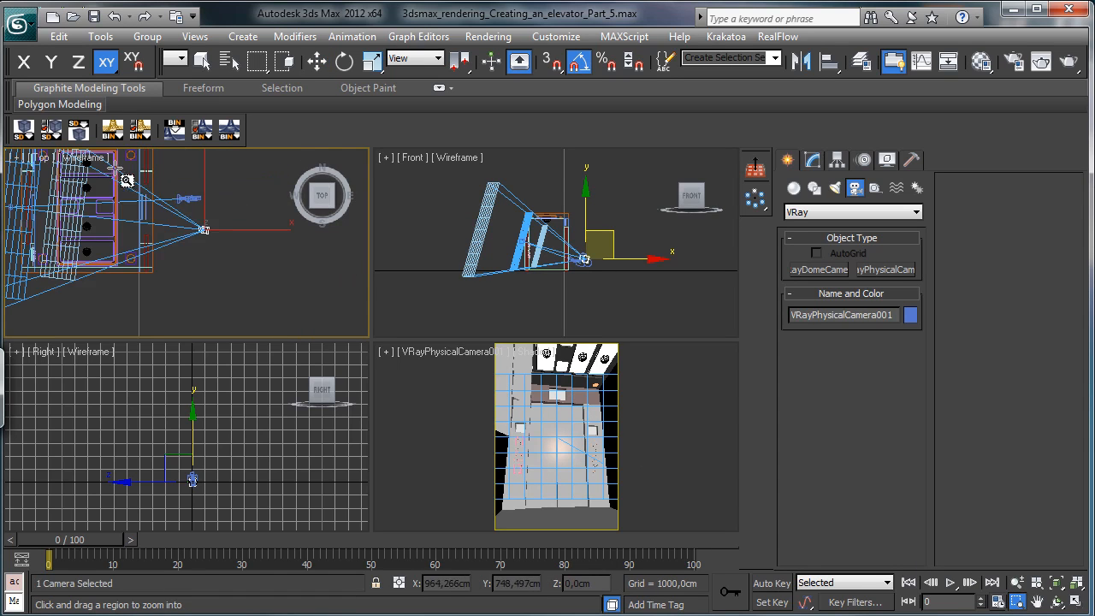
left_click_drag(115, 167, 227, 270)
left_click(317, 60)
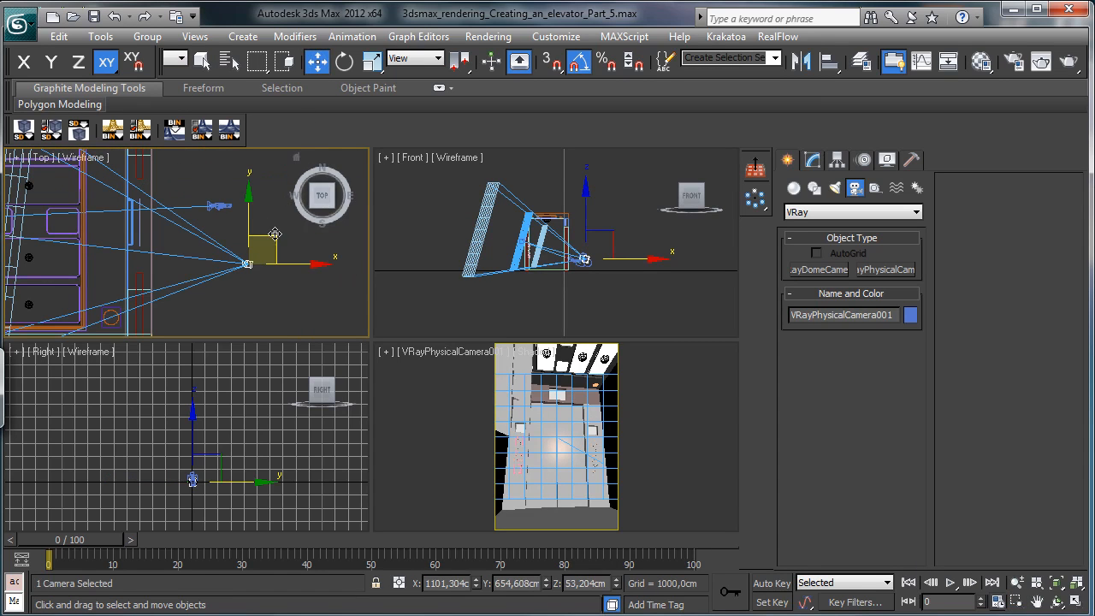
left_click_drag(274, 233, 251, 176)
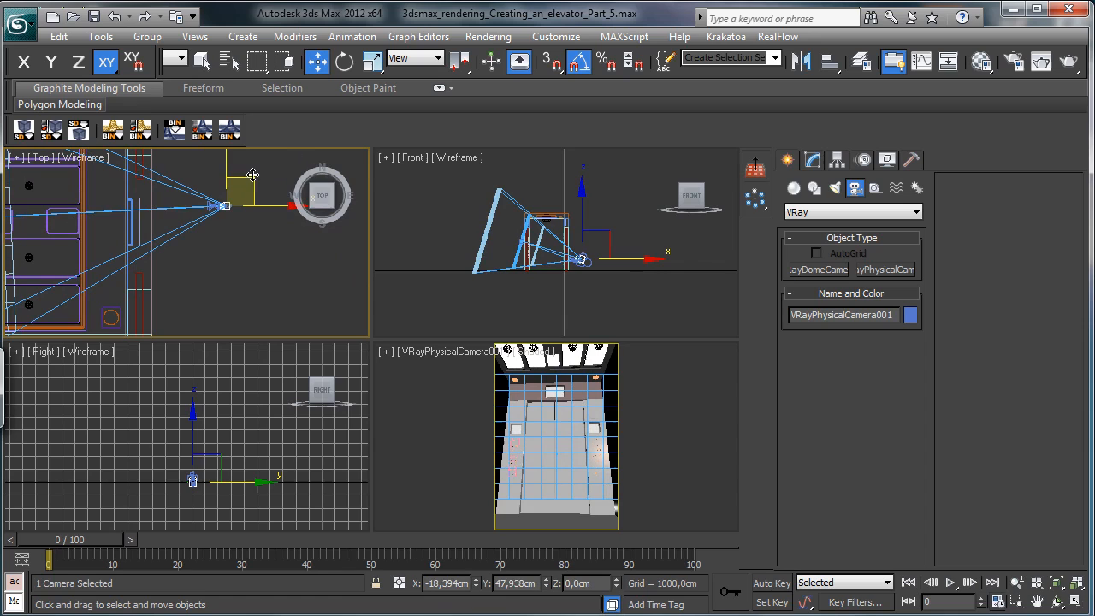
Step: Align the V-Ray physical camera to Camera001 in X, Y and Z position, matching pivot point to pivot point
right_click(543, 281)
left_click(1037, 601)
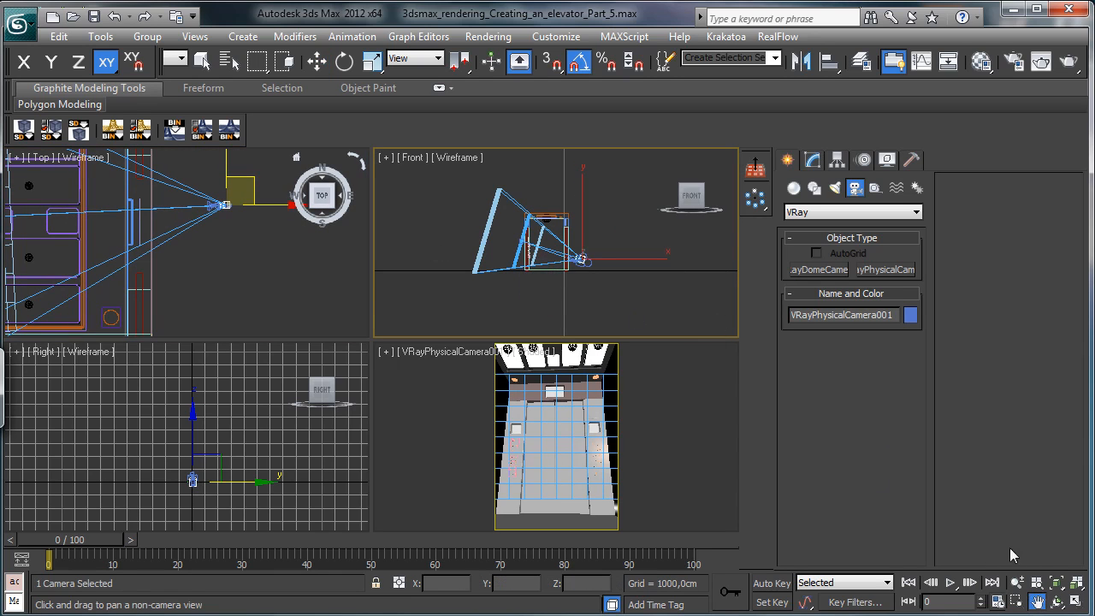
left_click(1016, 601)
left_click_drag(571, 254, 607, 293)
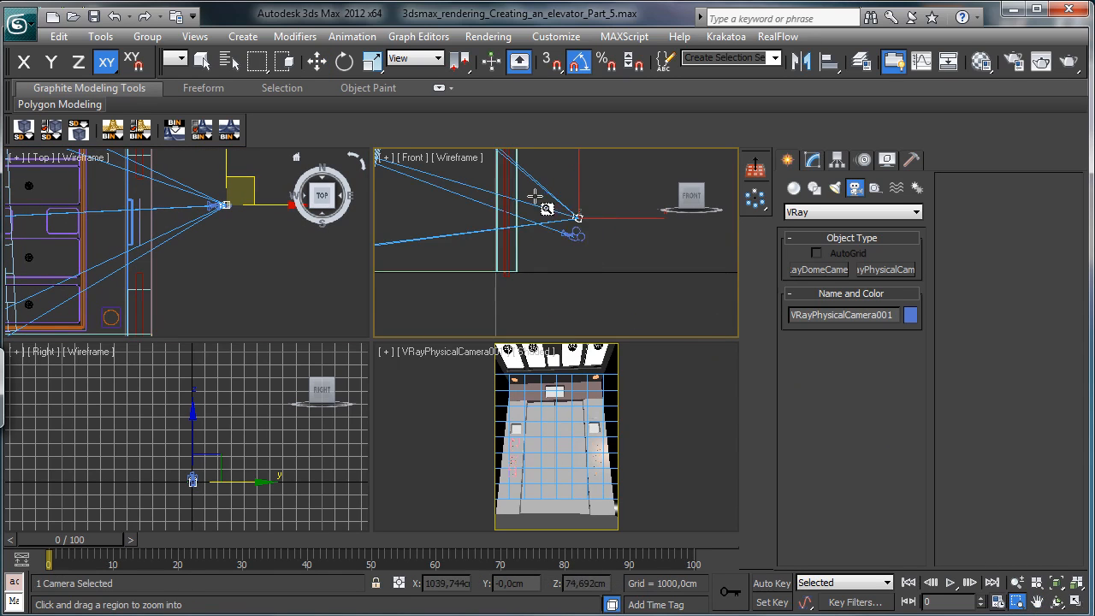
left_click_drag(544, 207, 625, 284)
left_click_drag(474, 184, 619, 298)
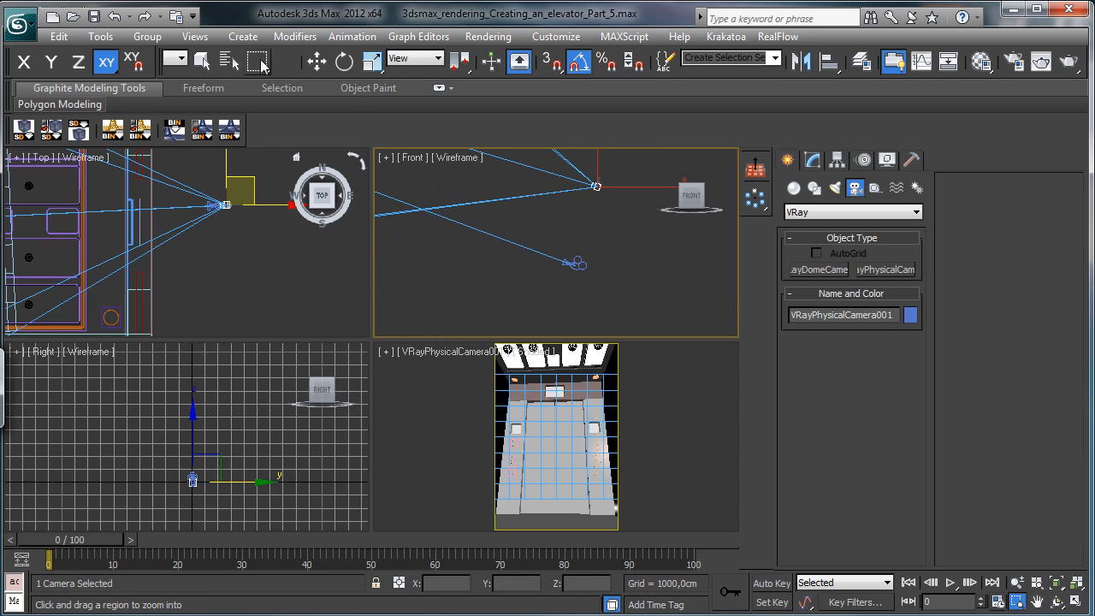
left_click(213, 68)
left_click(825, 68)
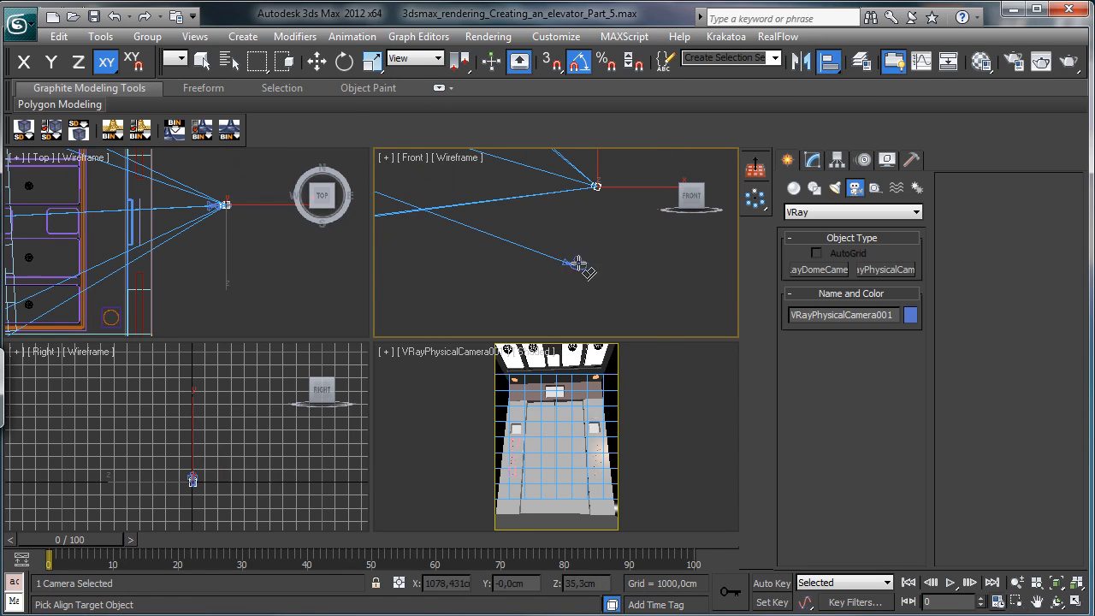
left_click(573, 264)
left_click_drag(542, 152, 786, 150)
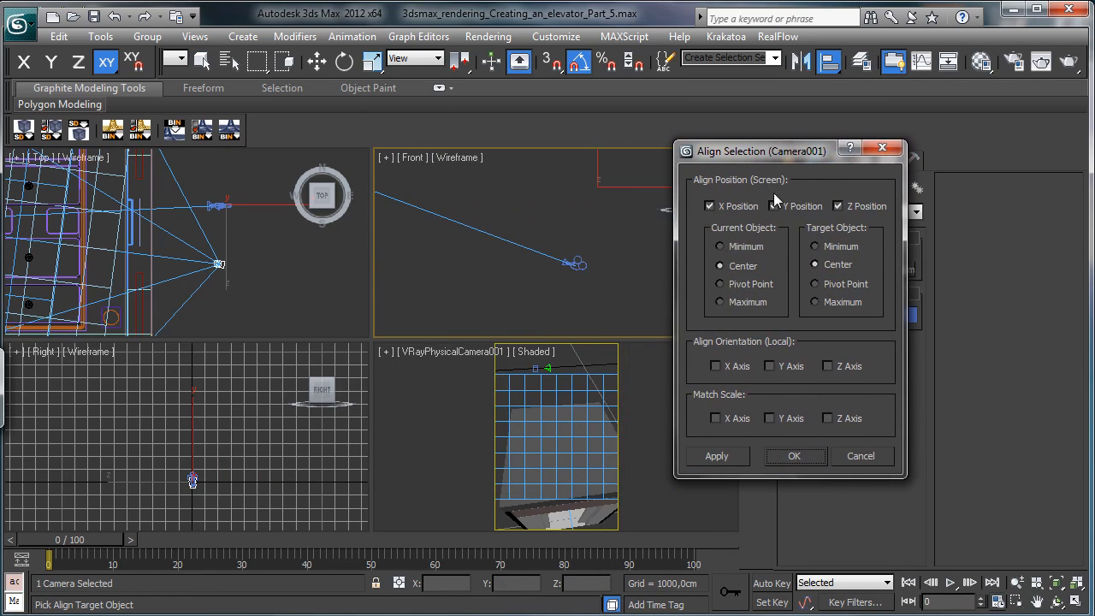
left_click(743, 286)
left_click(837, 286)
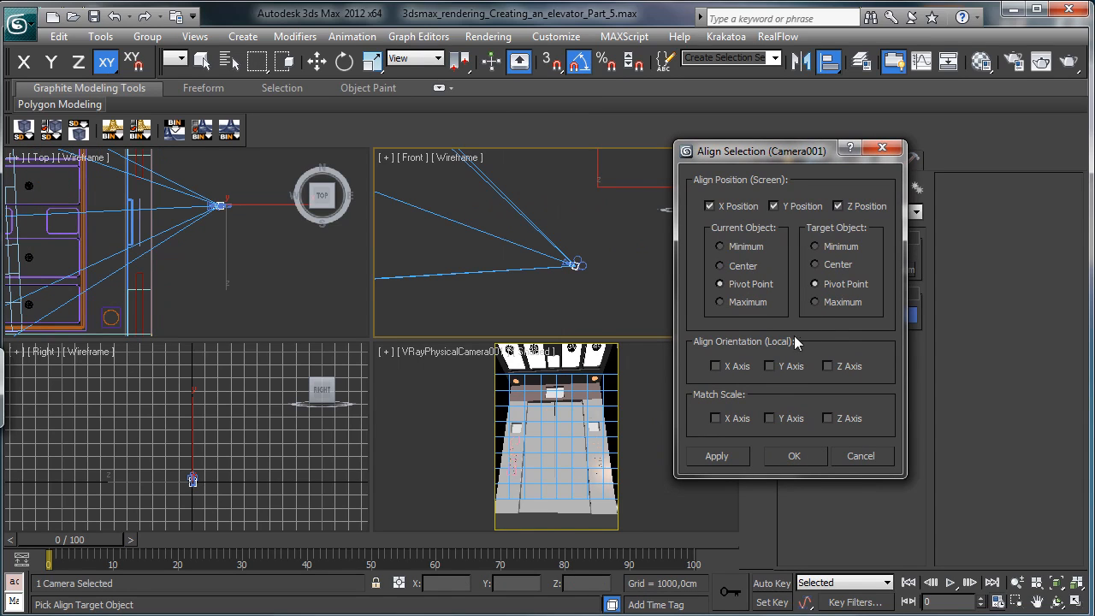
left_click(785, 455)
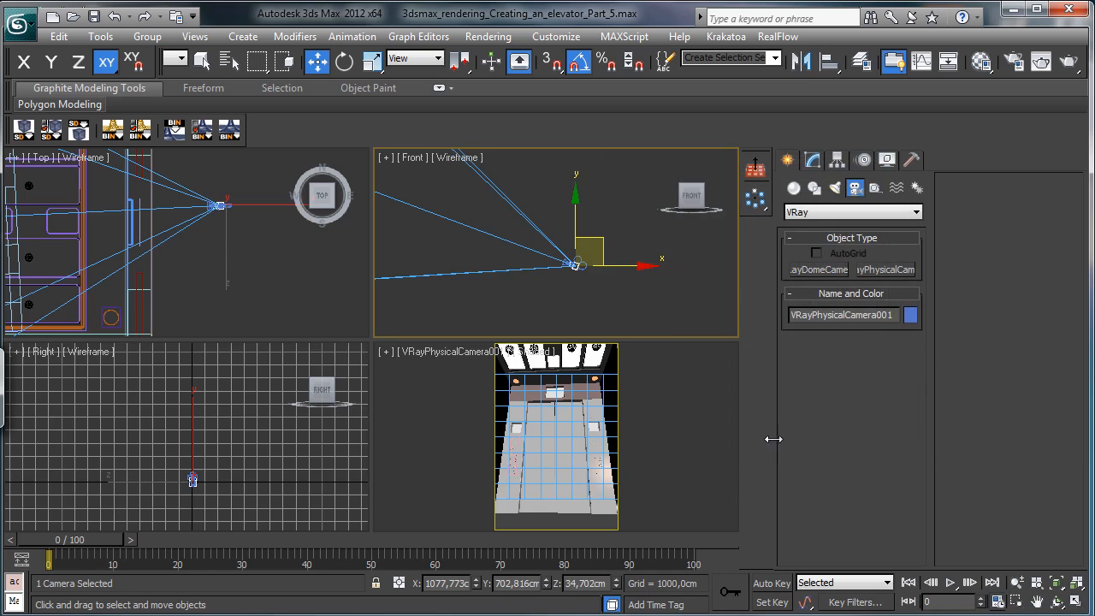
Step: Activate the V-Ray physical camera's viewport and bring up the camera's sampling and exposure parameters
right_click(599, 436)
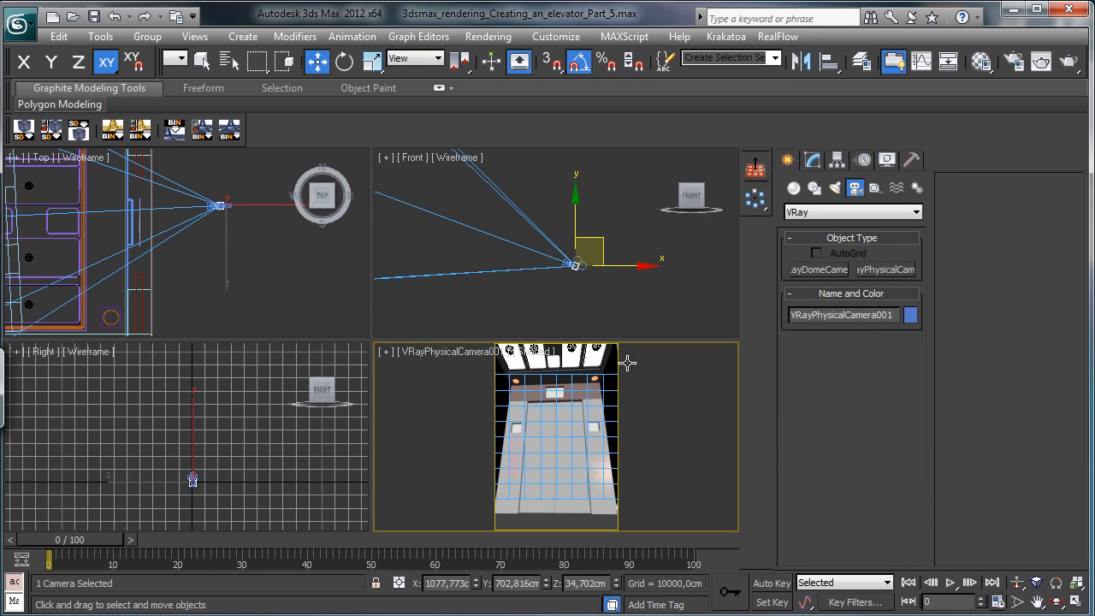
left_click(812, 161)
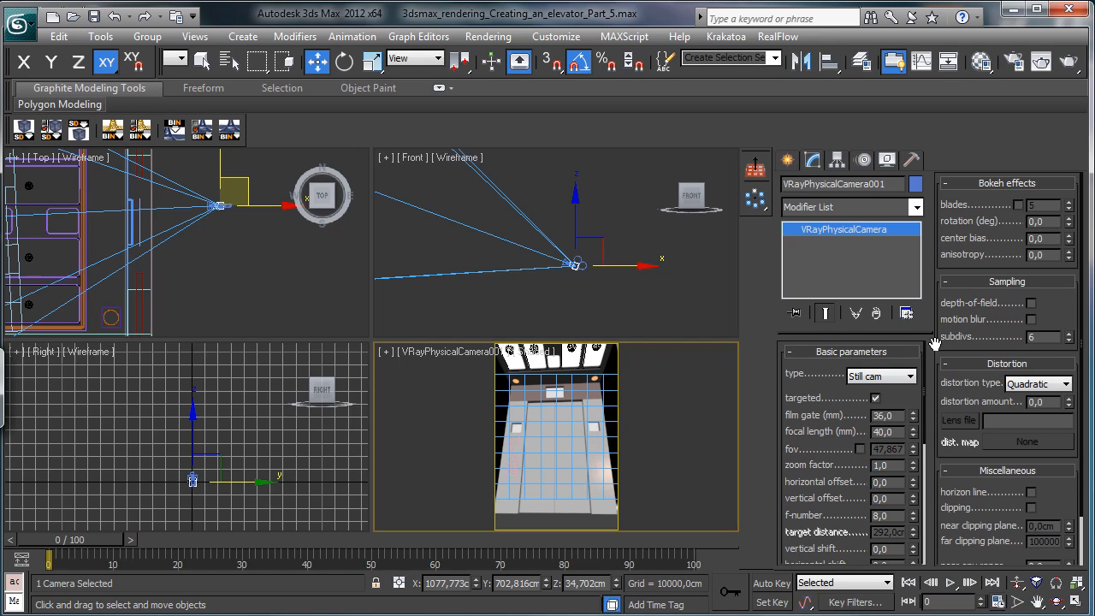
scroll(934, 343, "down", 3)
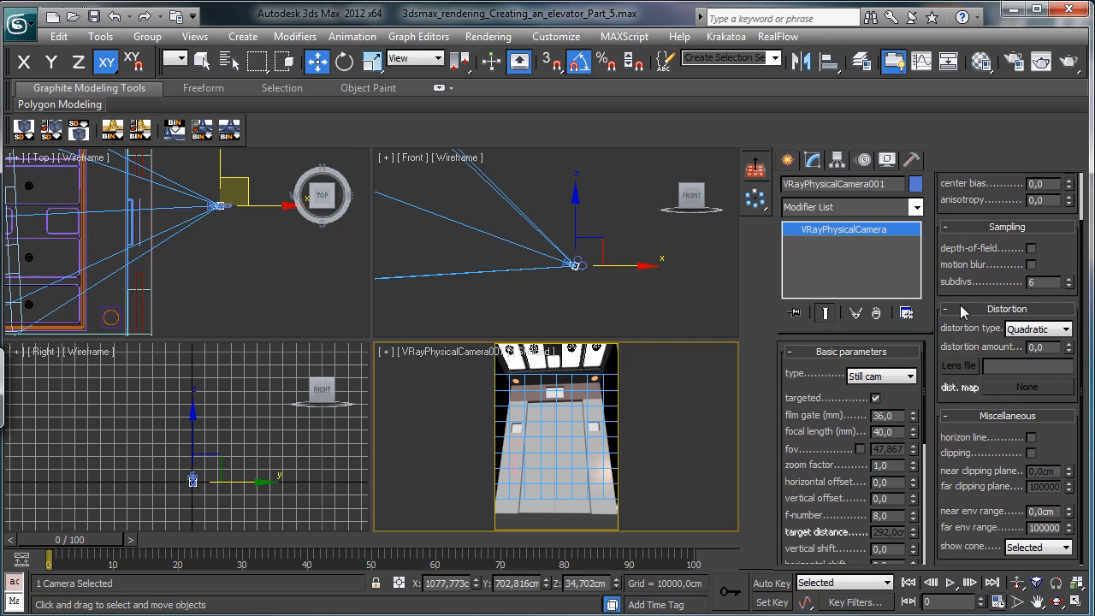
left_click_drag(908, 401, 885, 167)
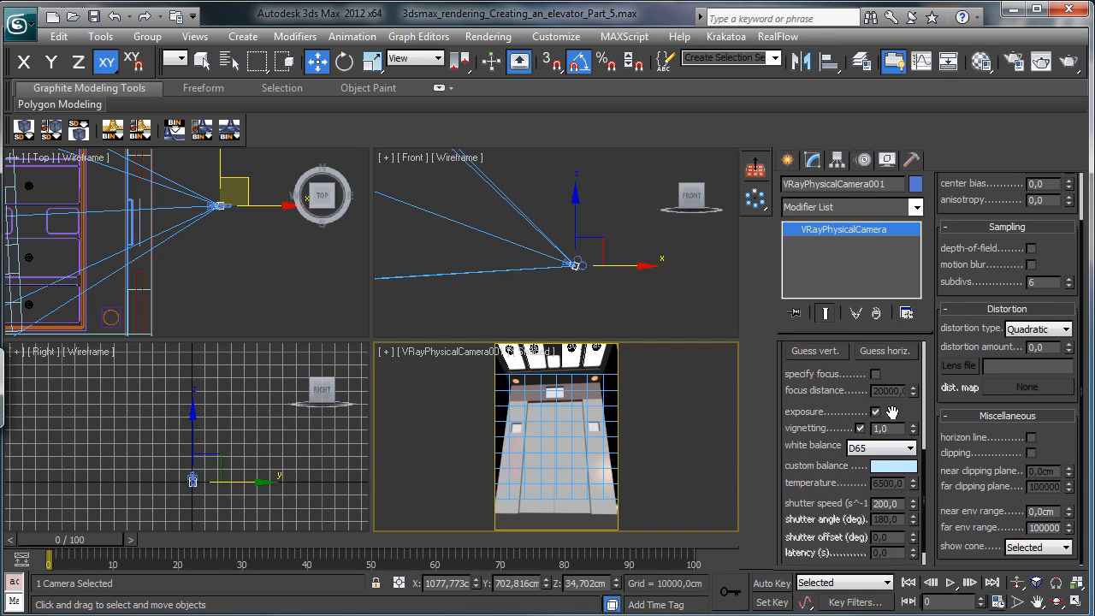
Step: Set the DMC sampler's global subdivs multiplier to 1 and the irradiance map preset to Very low
left_click(1015, 61)
left_click(717, 68)
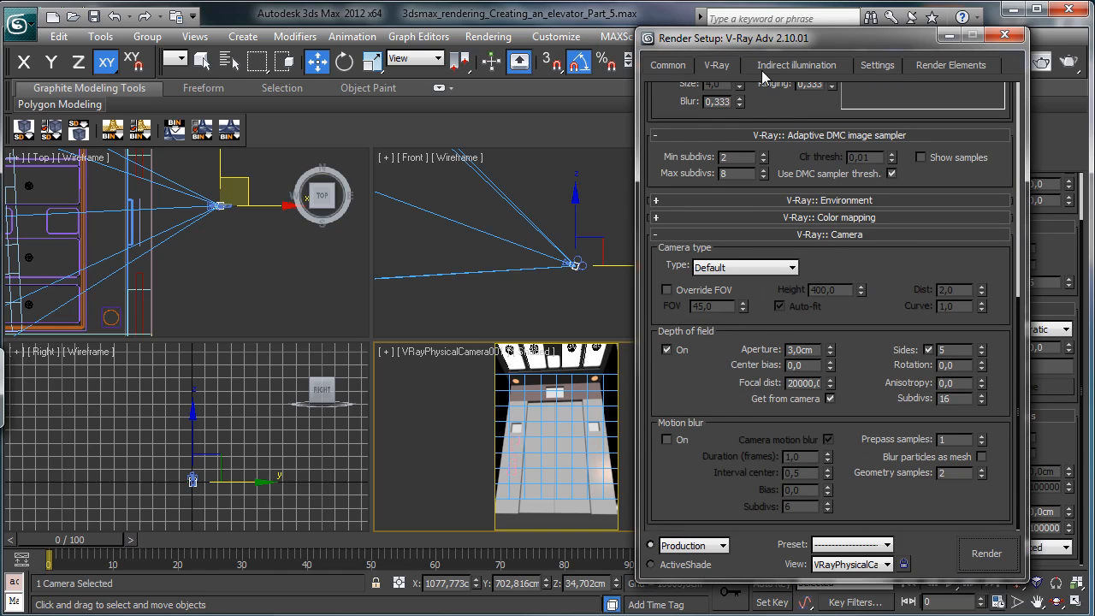
left_click(879, 67)
double_click(956, 130)
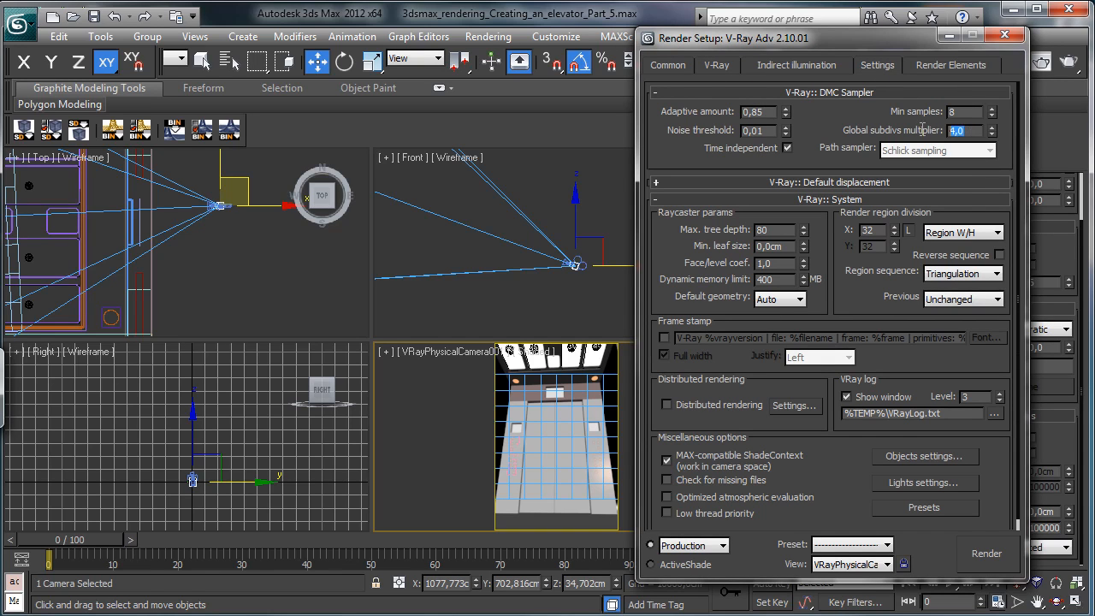
type("1")
left_click(774, 66)
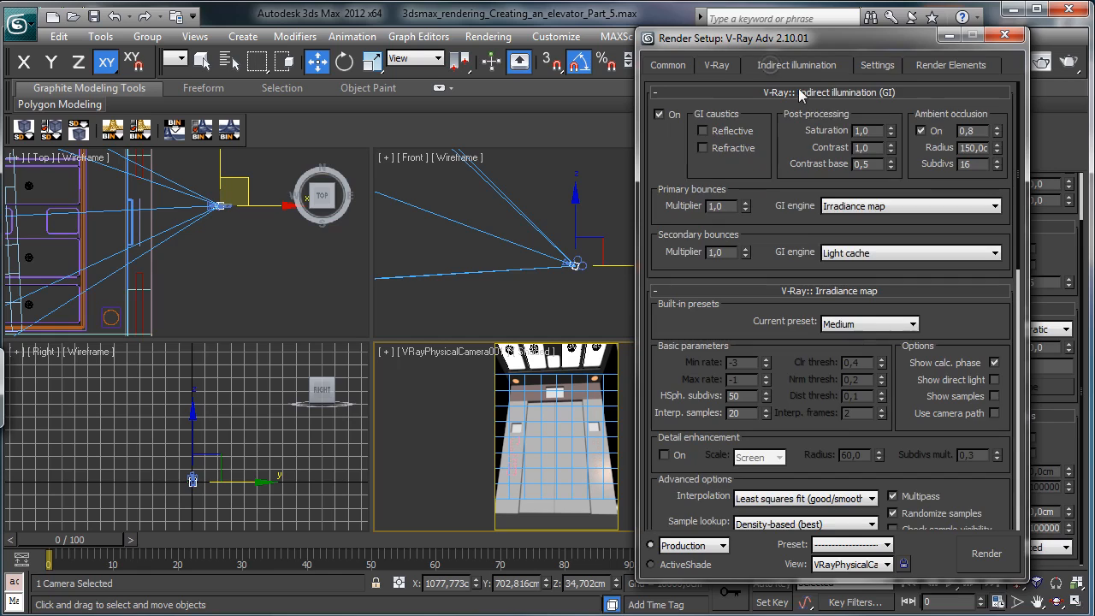
left_click(864, 325)
left_click(860, 349)
Step: Turn off depth of field in the render settings and set the Adaptive DMC subdivs to minimum 1 and maximum 2
left_click(710, 68)
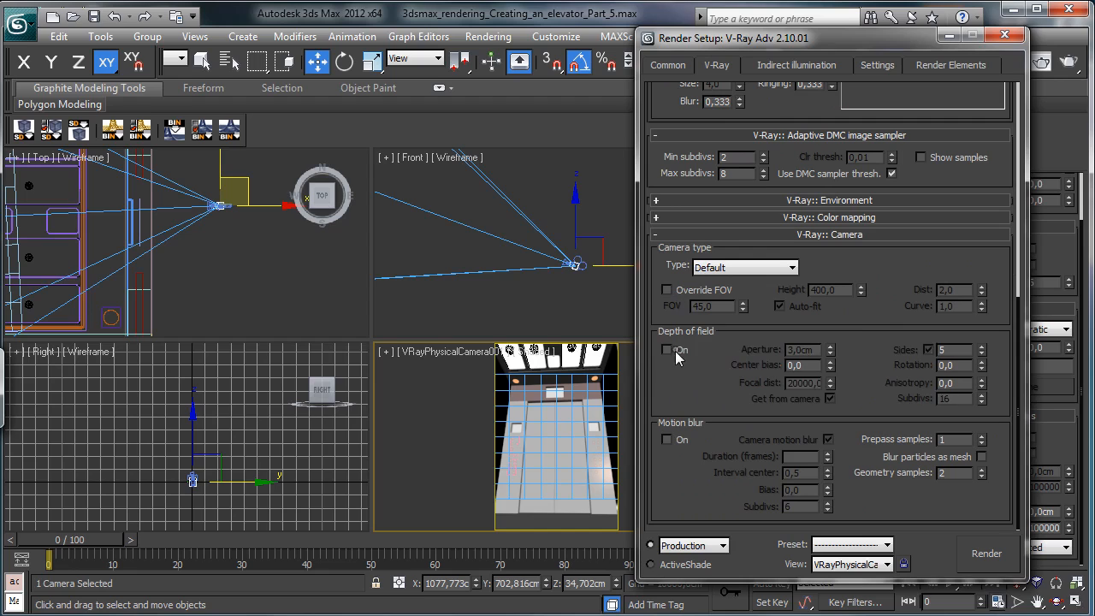
left_click_drag(767, 108, 760, 404)
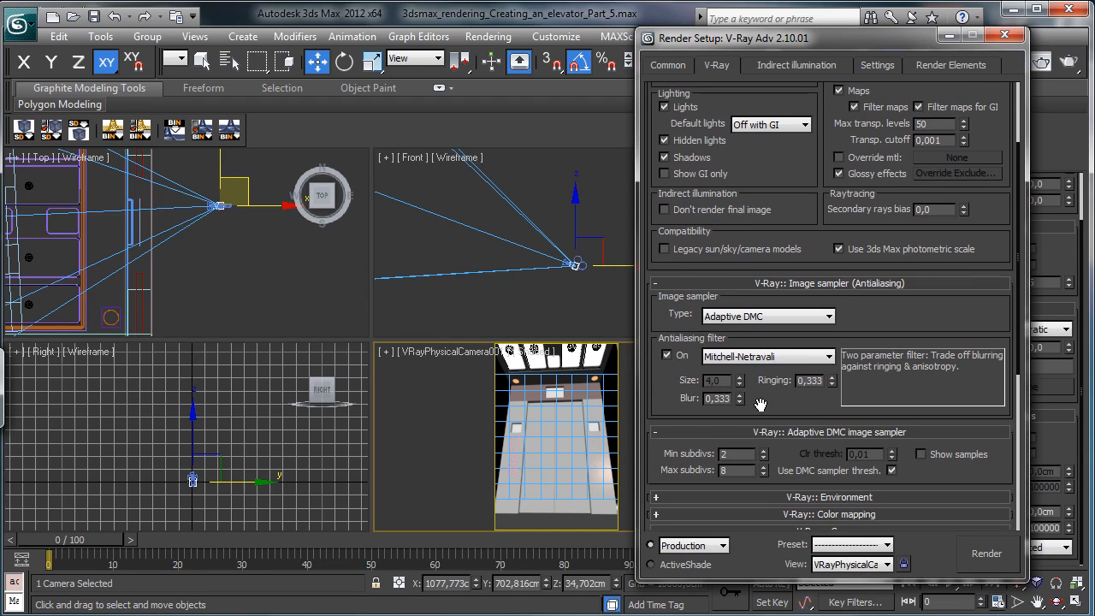
left_click(763, 474)
left_click(763, 474)
Step: Test-render the V-Ray physical camera view, cancel it during the light cache, and minimize the render windows
left_click(980, 555)
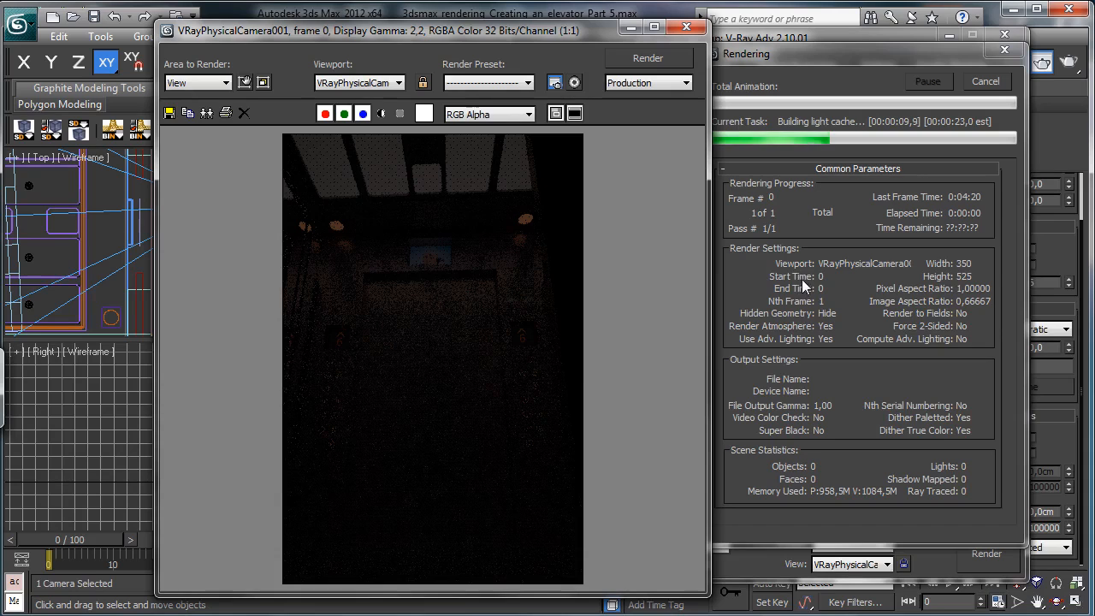
left_click(984, 81)
left_click(630, 28)
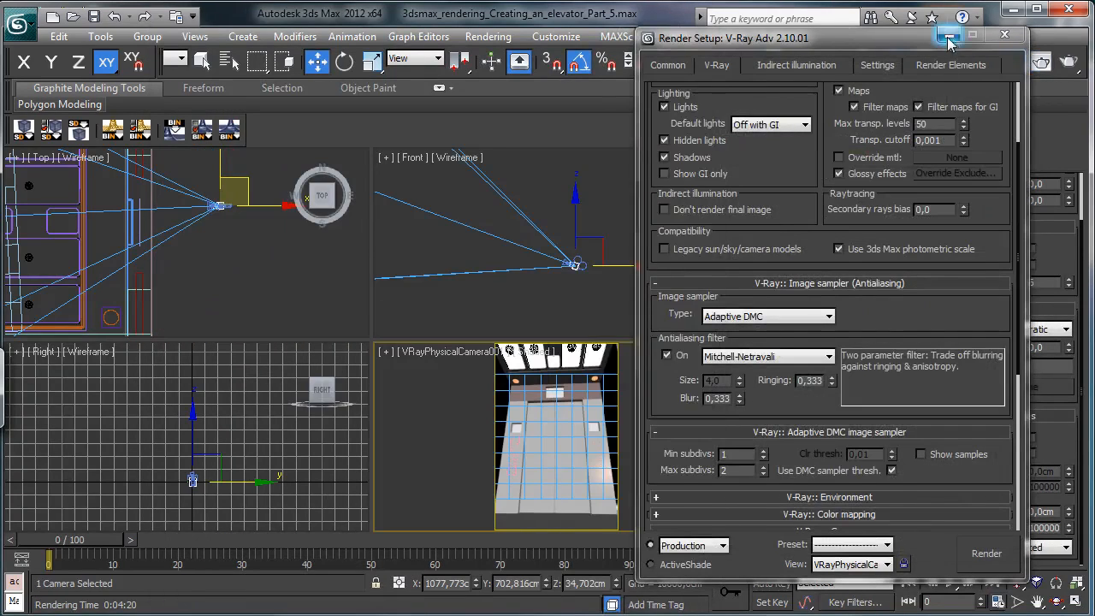
left_click(948, 36)
Step: Turn off vignetting on the V-Ray physical camera and set its film speed (ISO) to 250
scroll(892, 410, "down", 1)
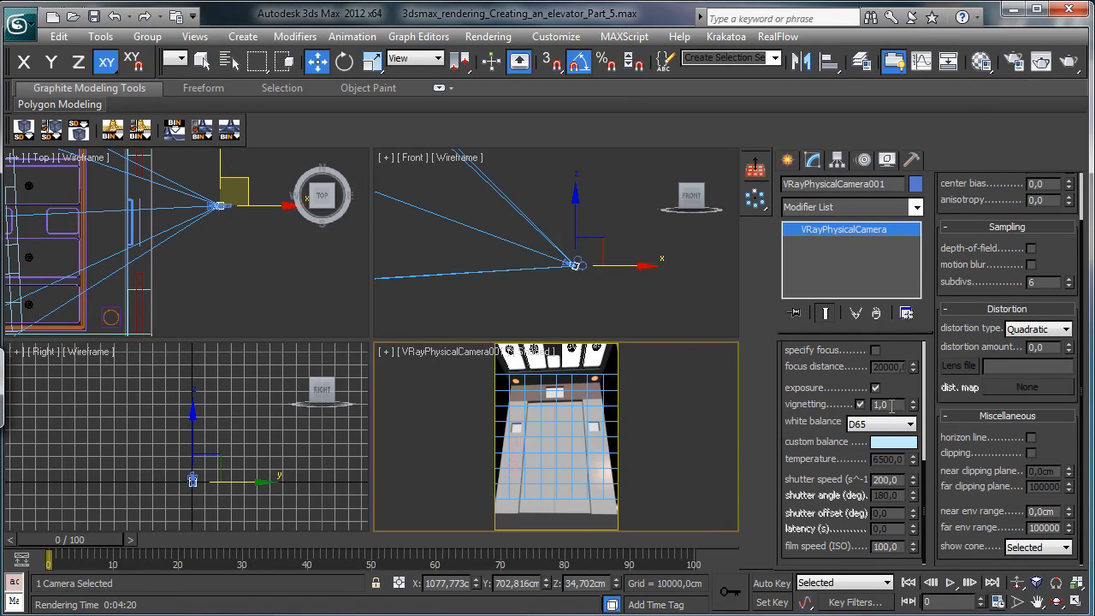
left_click(861, 404)
double_click(890, 547)
type("25")
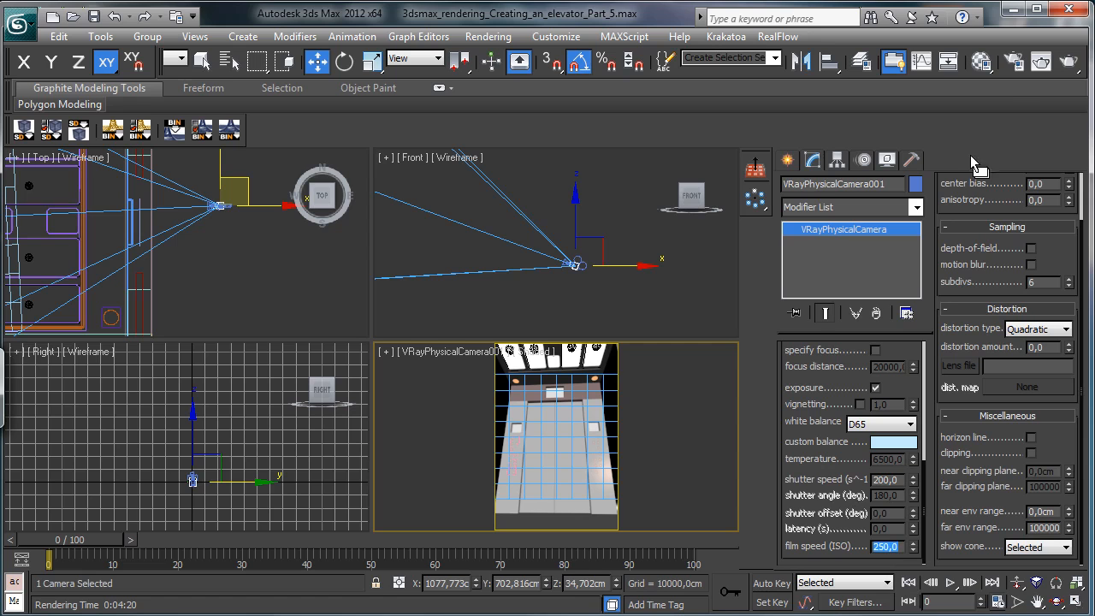
Step: Lower the light cache subdivs to 250, test-rendering the V-Ray physical camera view before and after the change and cancelling both renders
key("shift+q")
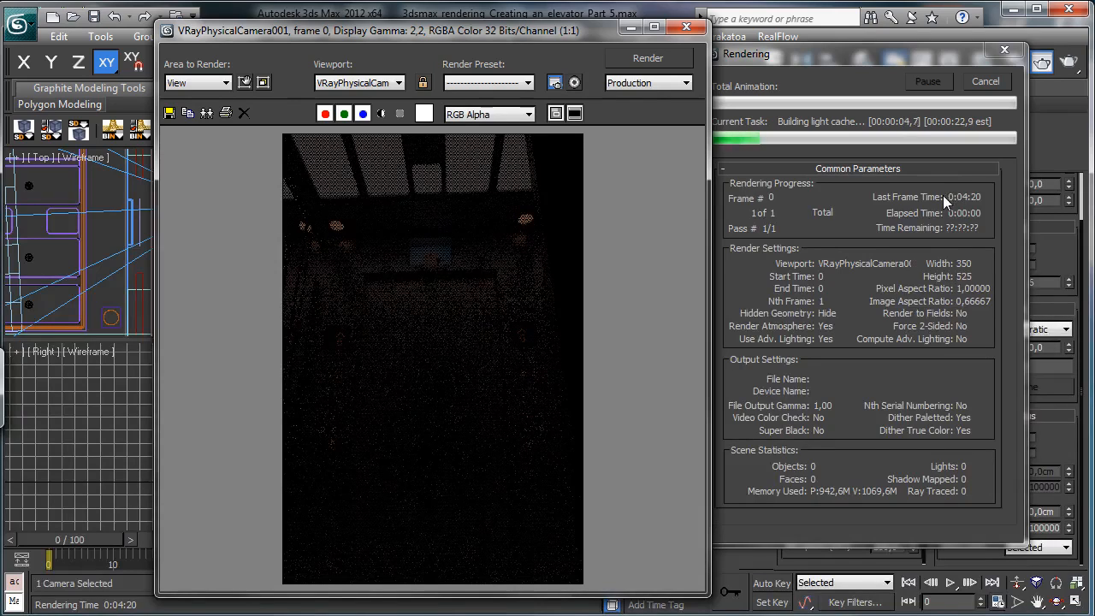
left_click(986, 82)
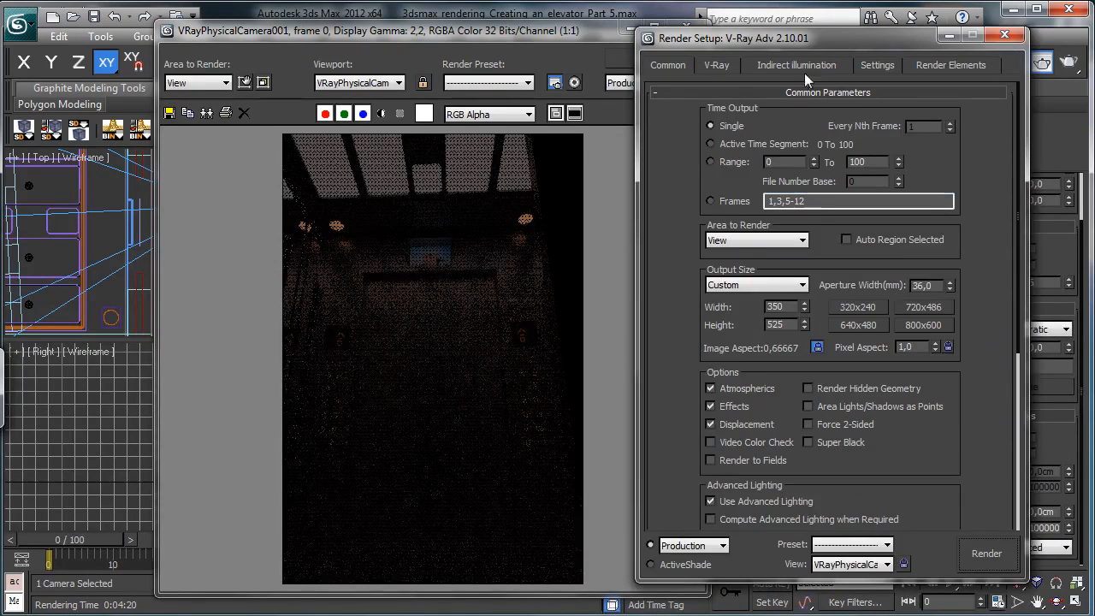
left_click(718, 66)
left_click(797, 66)
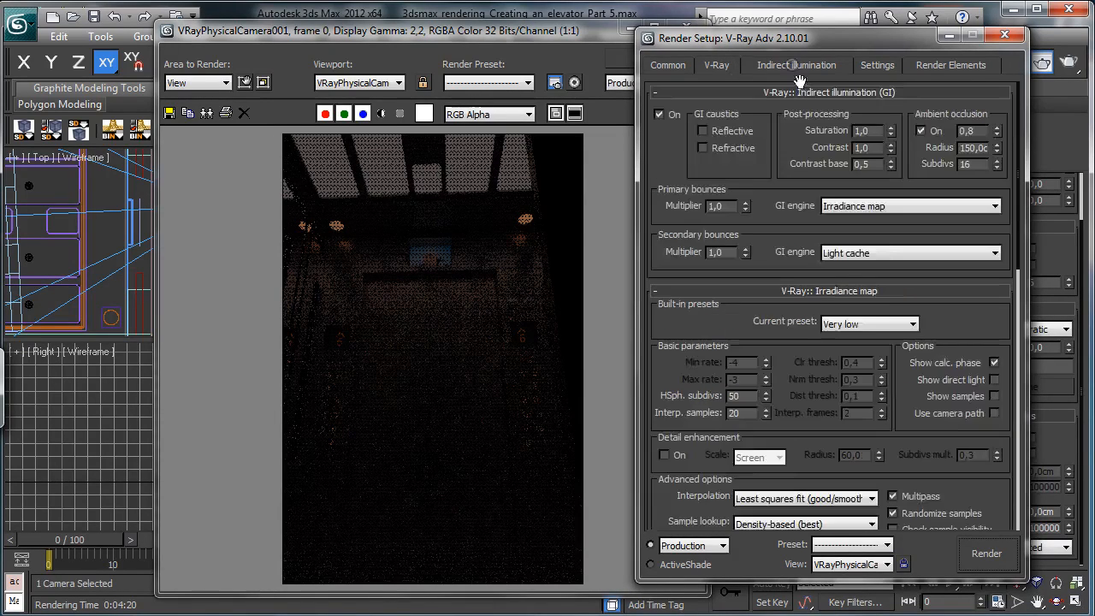
left_click_drag(899, 408, 875, 66)
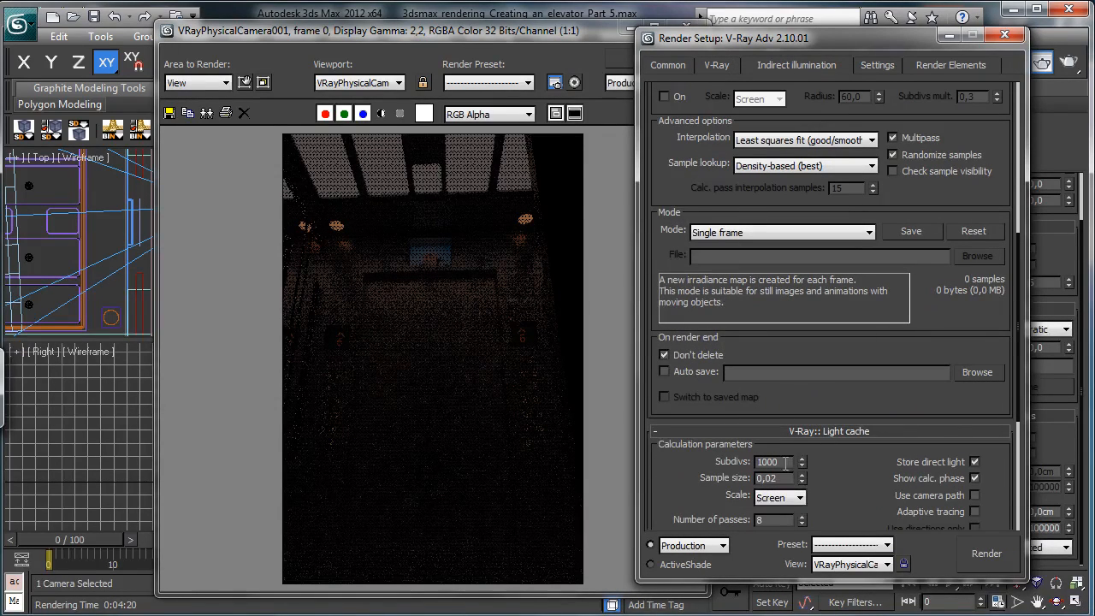
type("250")
key("Return")
left_click(985, 553)
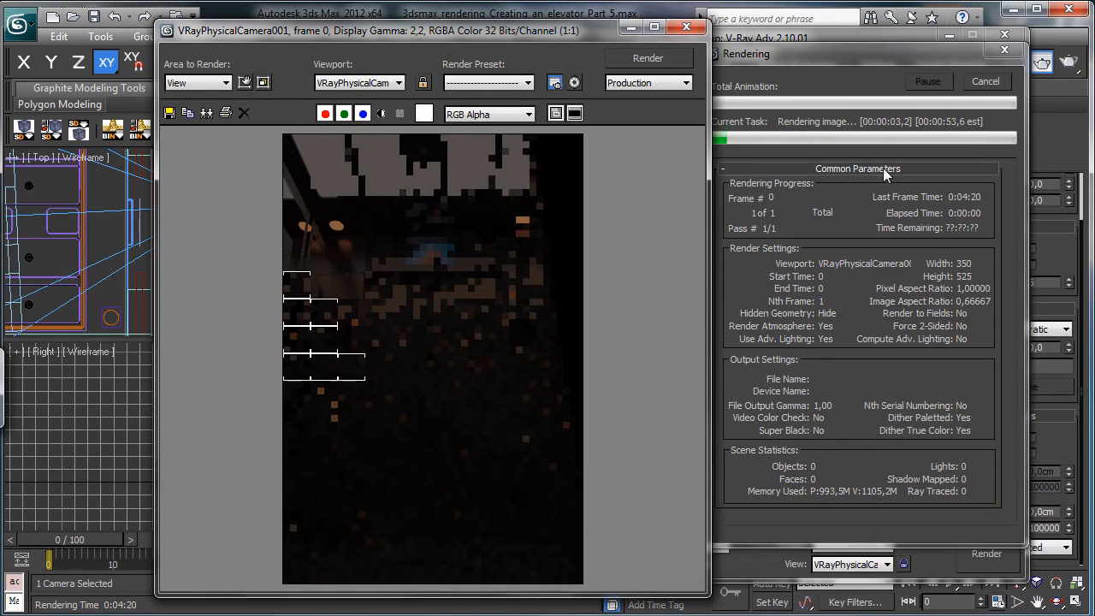
left_click(983, 82)
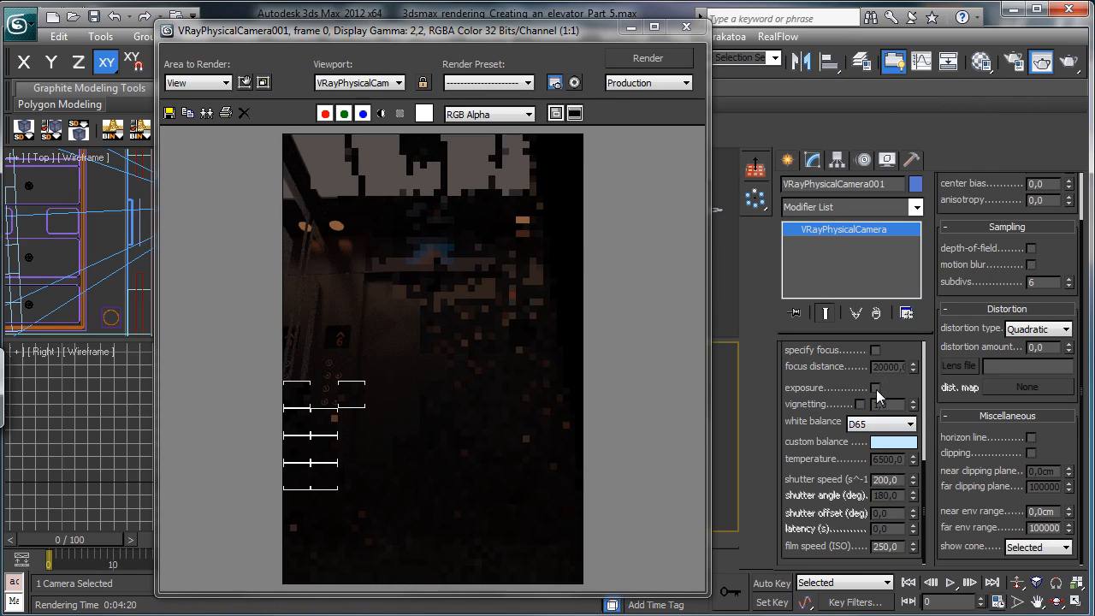
Step: Test-render the V-Ray physical camera view with the camera's exposure turned off, and set its white balance to Neutral
left_click(1067, 61)
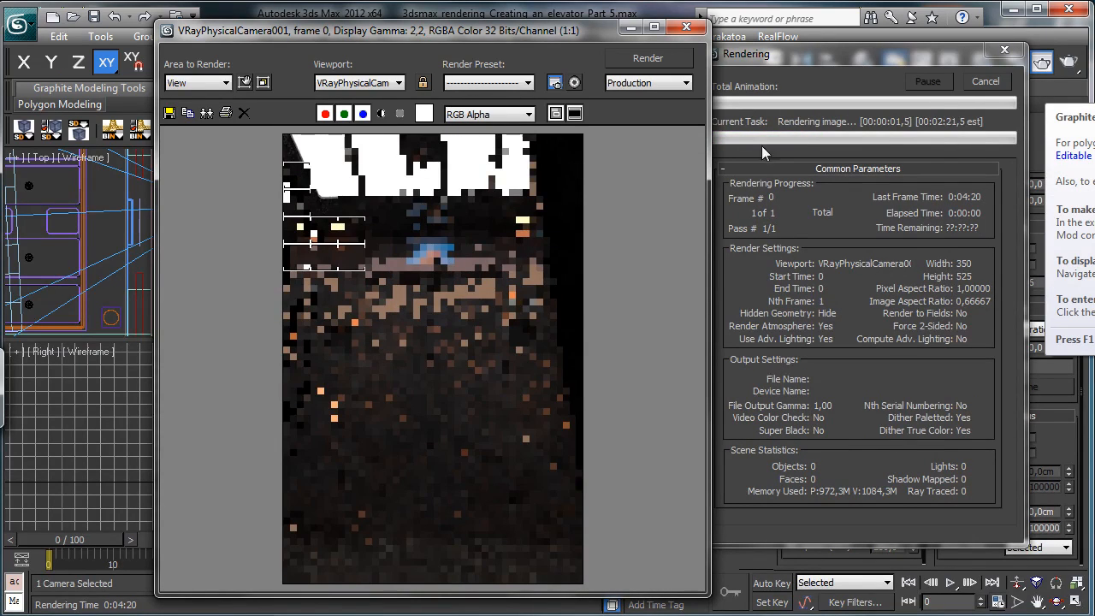
left_click(985, 81)
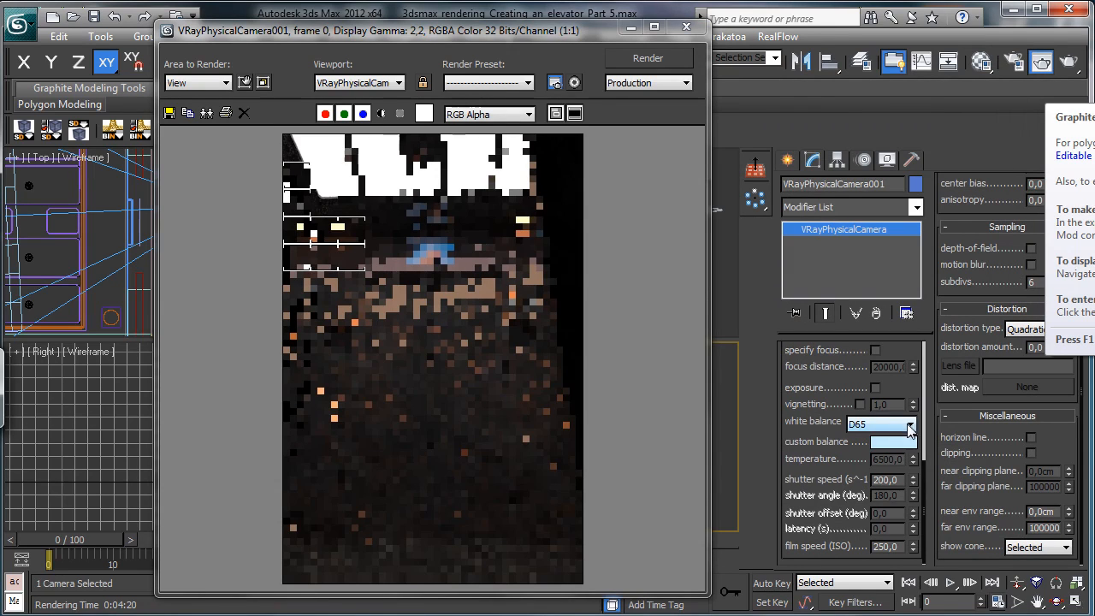
left_click(910, 426)
left_click(883, 451)
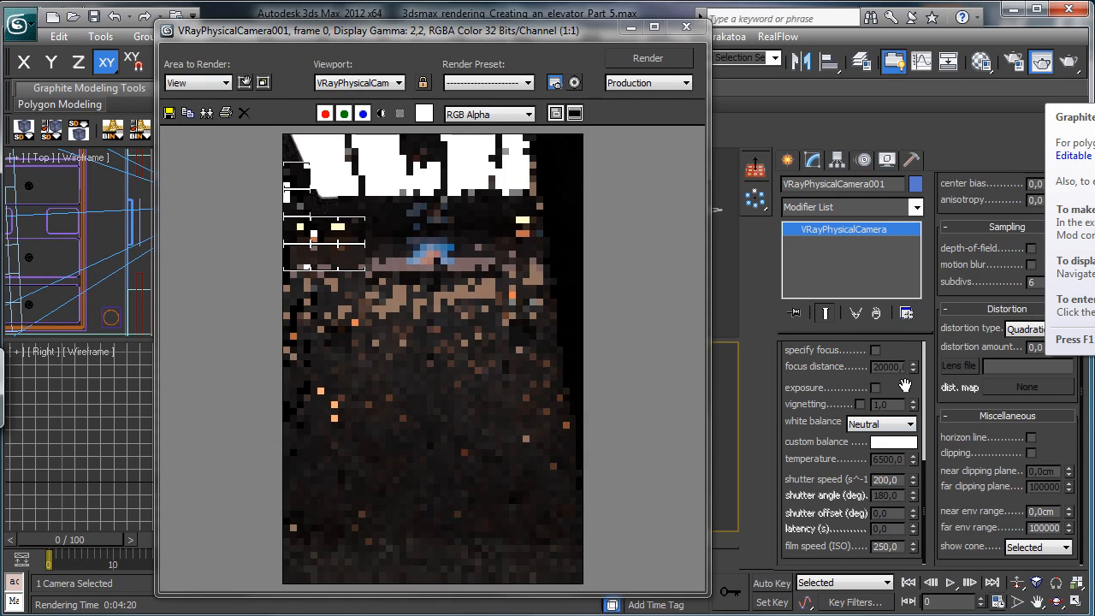
left_click_drag(905, 387, 865, 507)
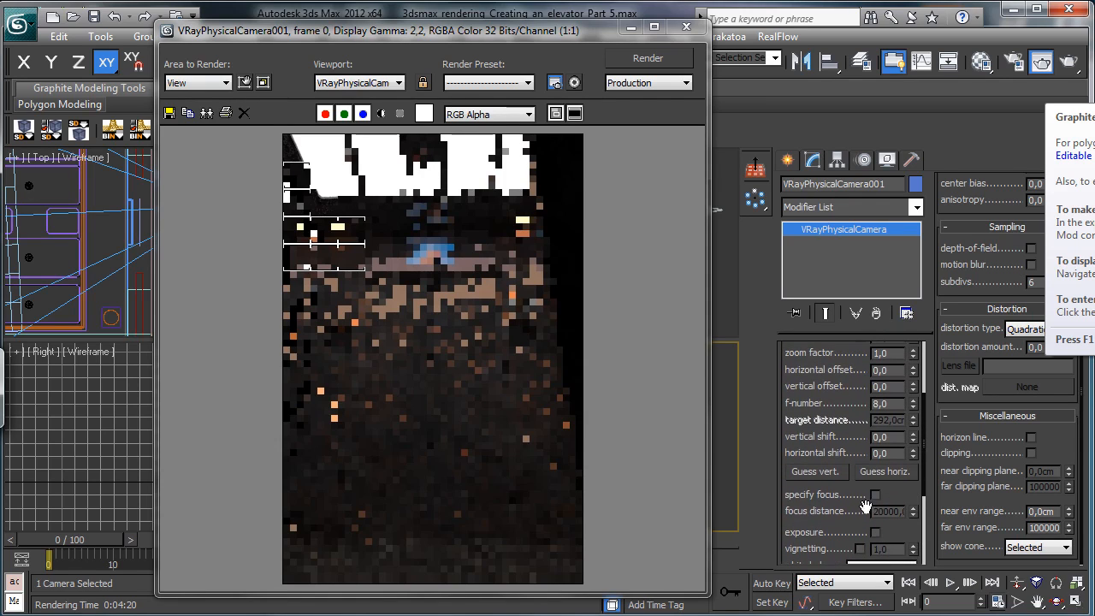
scroll(883, 446, "up", 3)
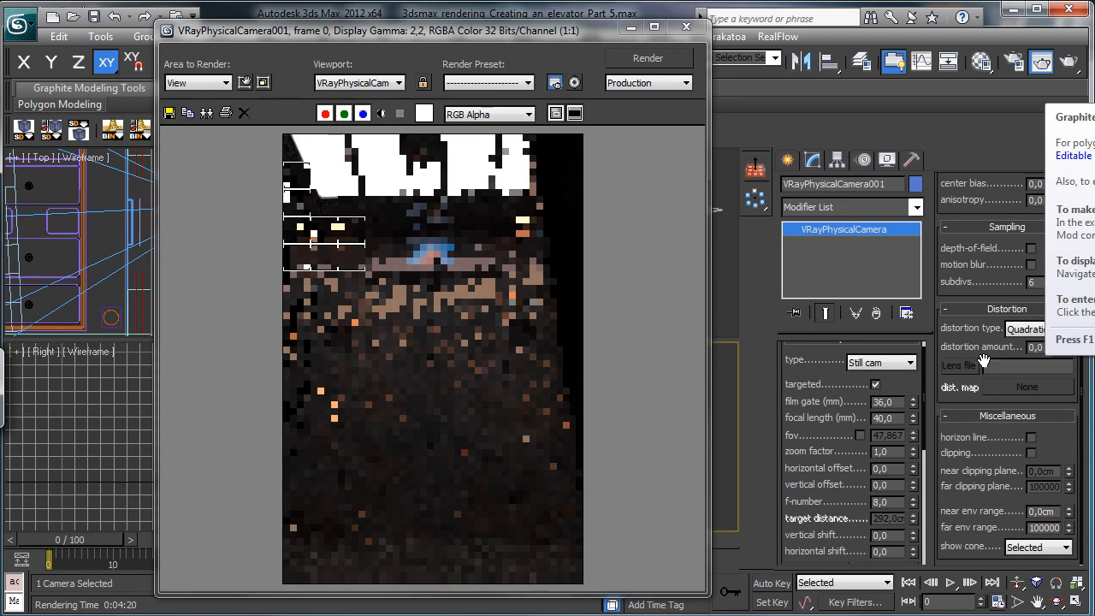
left_click(1059, 446)
Step: Minimize the rendered frame window, select Camera001, and switch the physical camera viewport to the Camera001 view
left_click(630, 26)
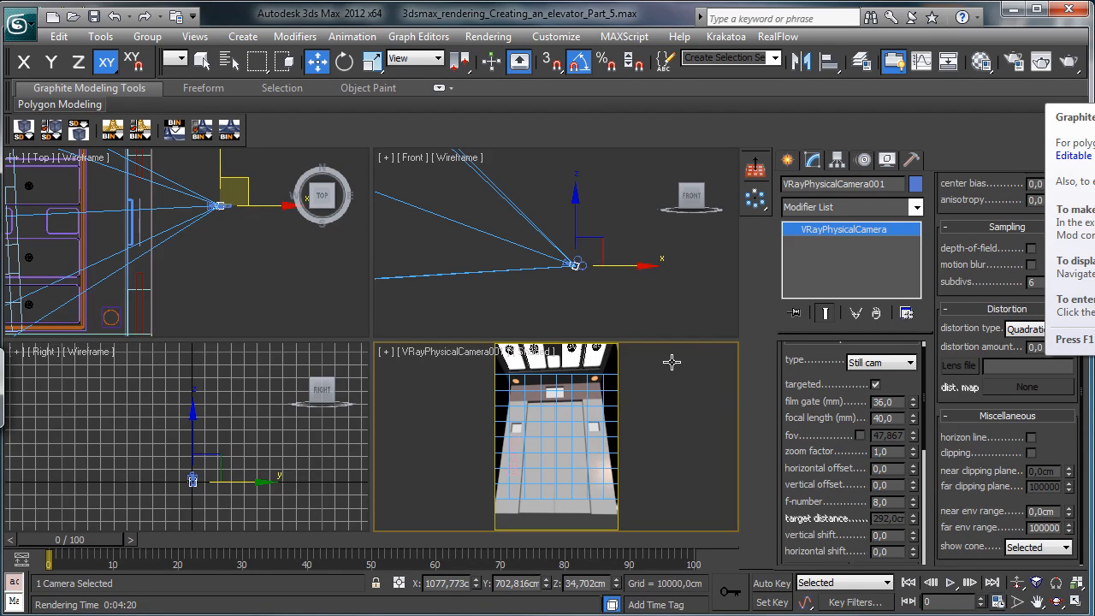
left_click(583, 275)
left_click(579, 263)
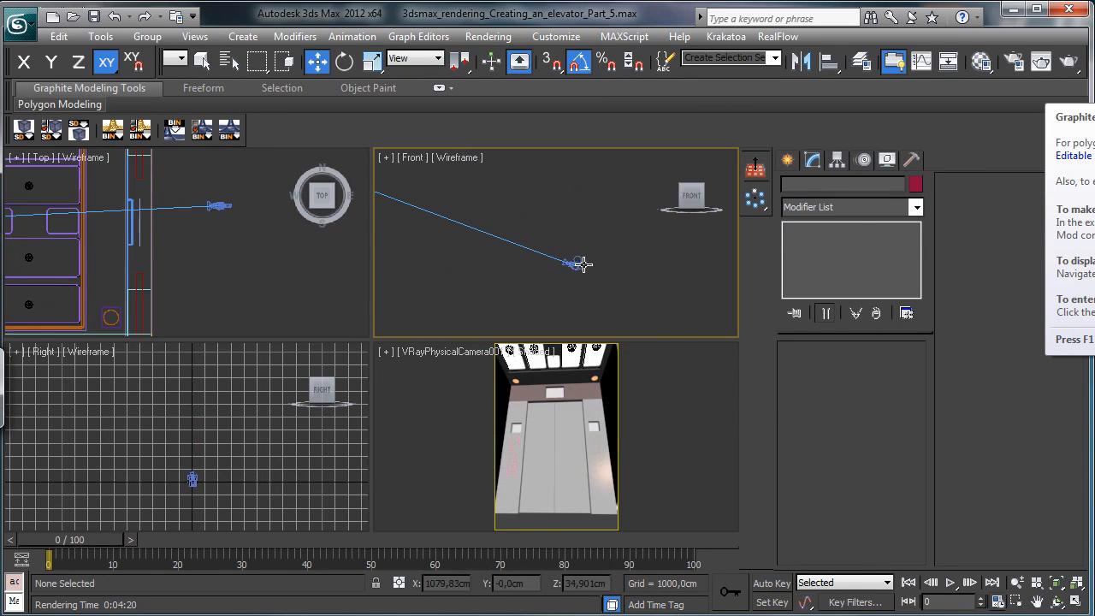
right_click(459, 418)
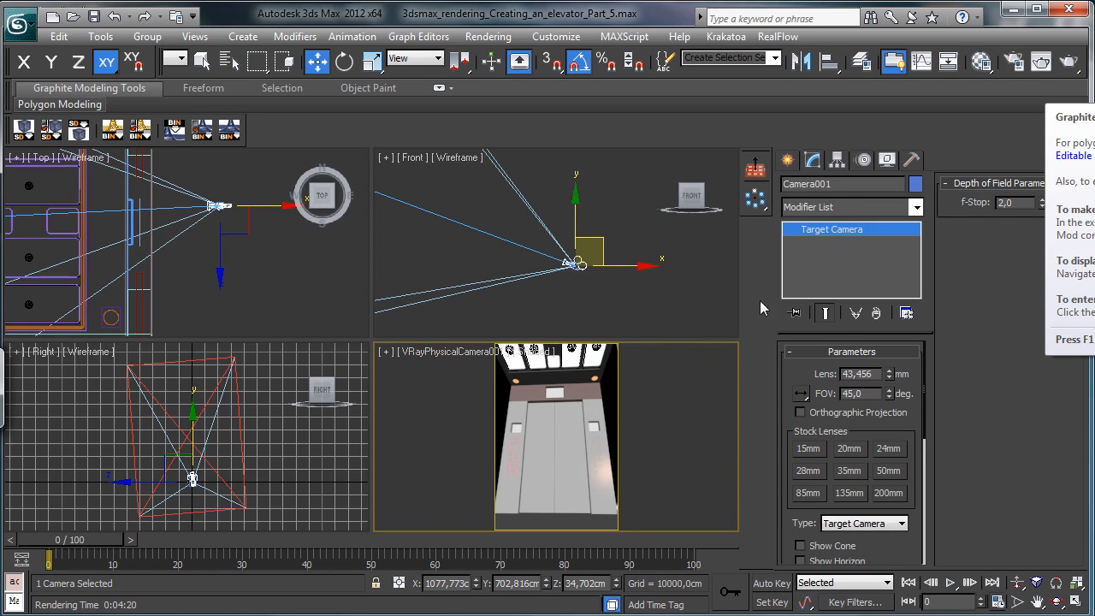
left_click(447, 351)
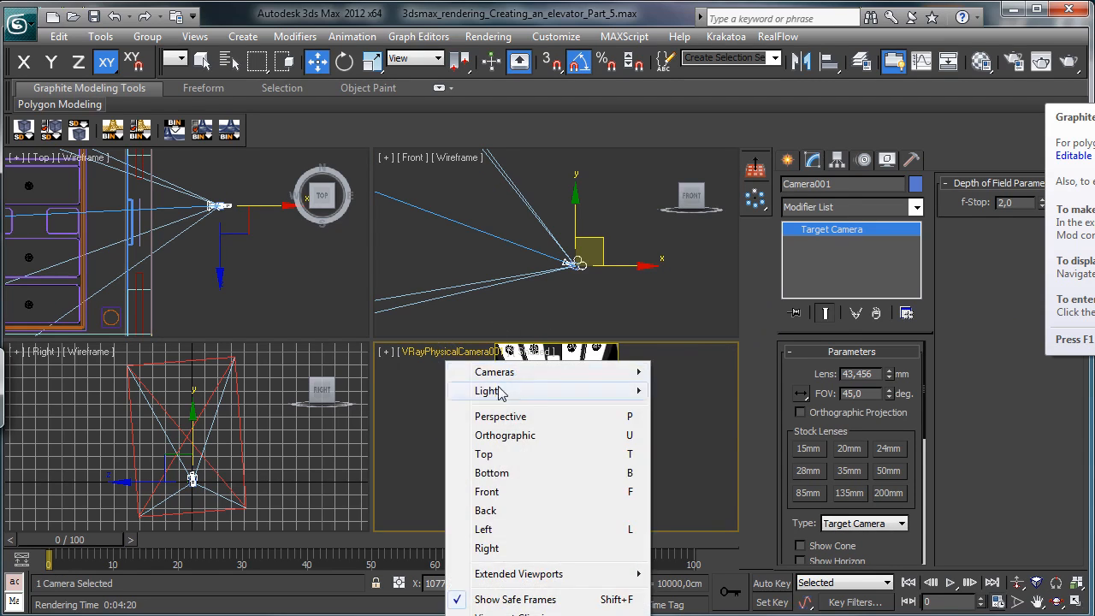
mouse_move(576, 378)
left_click(697, 373)
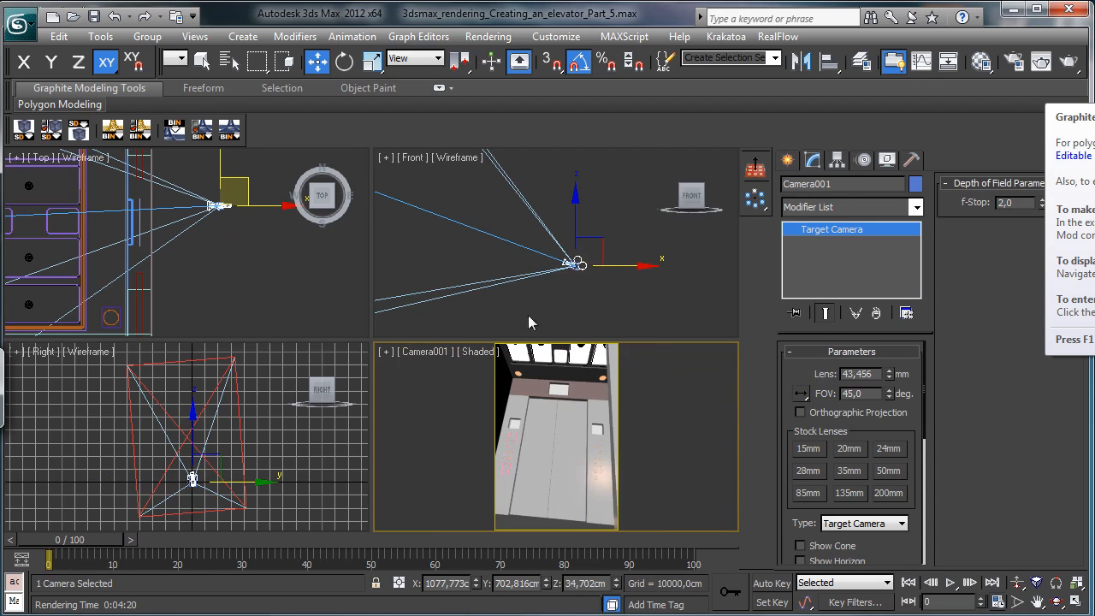
Step: Raise the DMC sampler's global subdivs multiplier to 4 in the render settings
left_click(1012, 63)
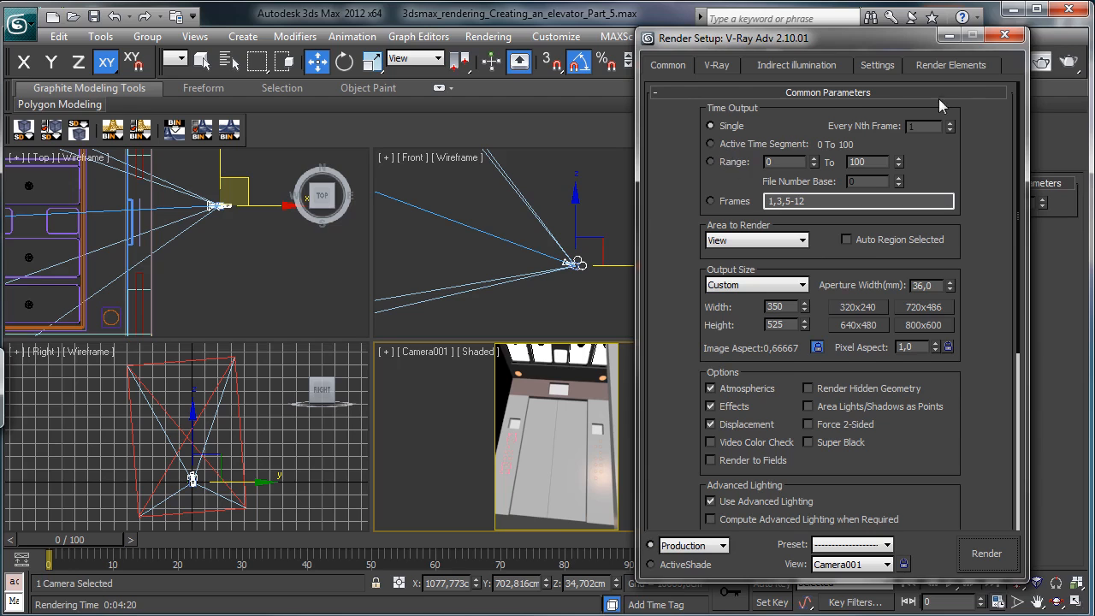
left_click(876, 68)
double_click(956, 131)
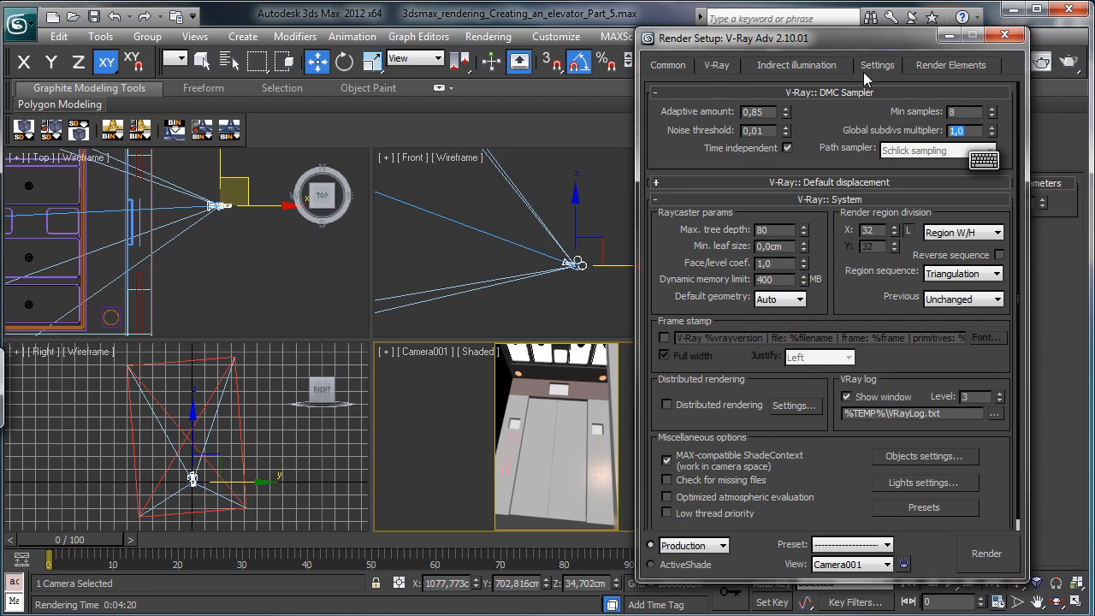
type("4")
key("Return")
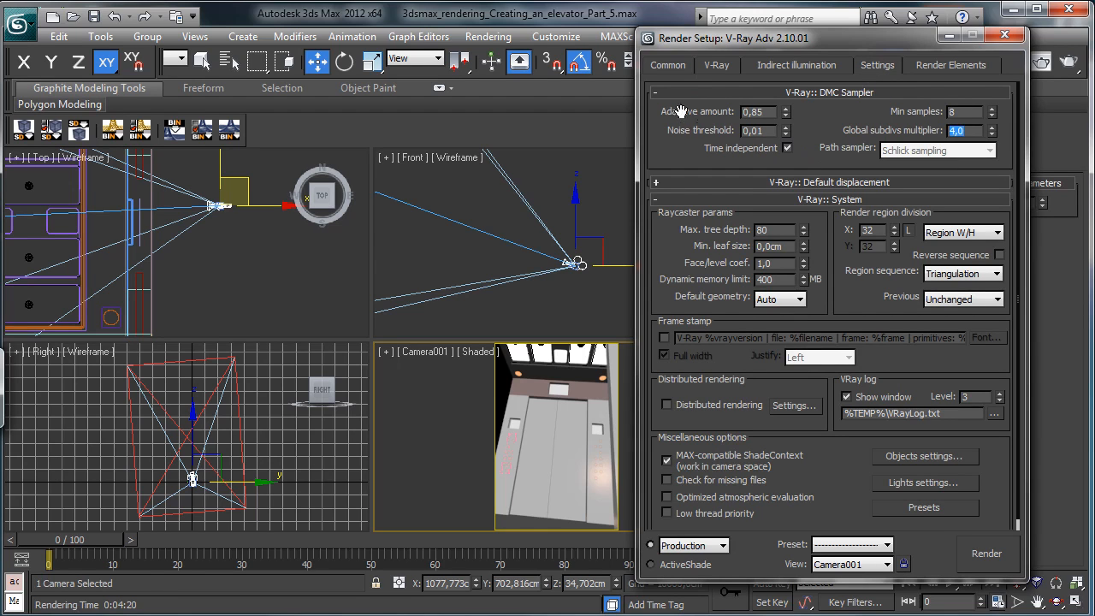
Step: Set the light cache subdivs to 1000 and the irradiance map preset to Medium
left_click(772, 67)
left_click_drag(929, 348, 928, 228)
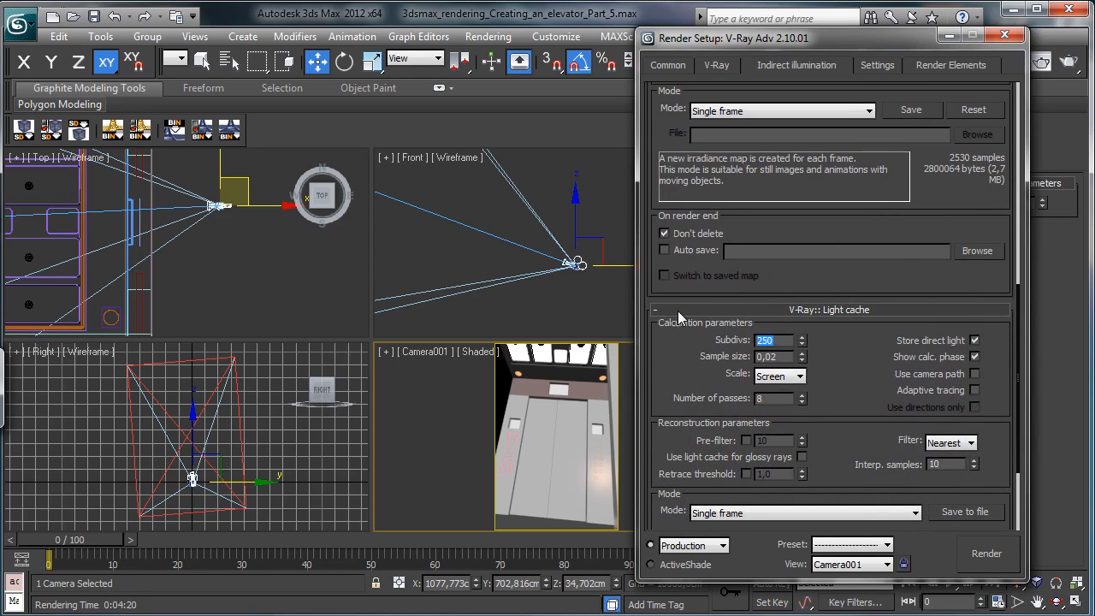
type("1000")
key("Return")
scroll(947, 198, "up", 5)
left_click(867, 280)
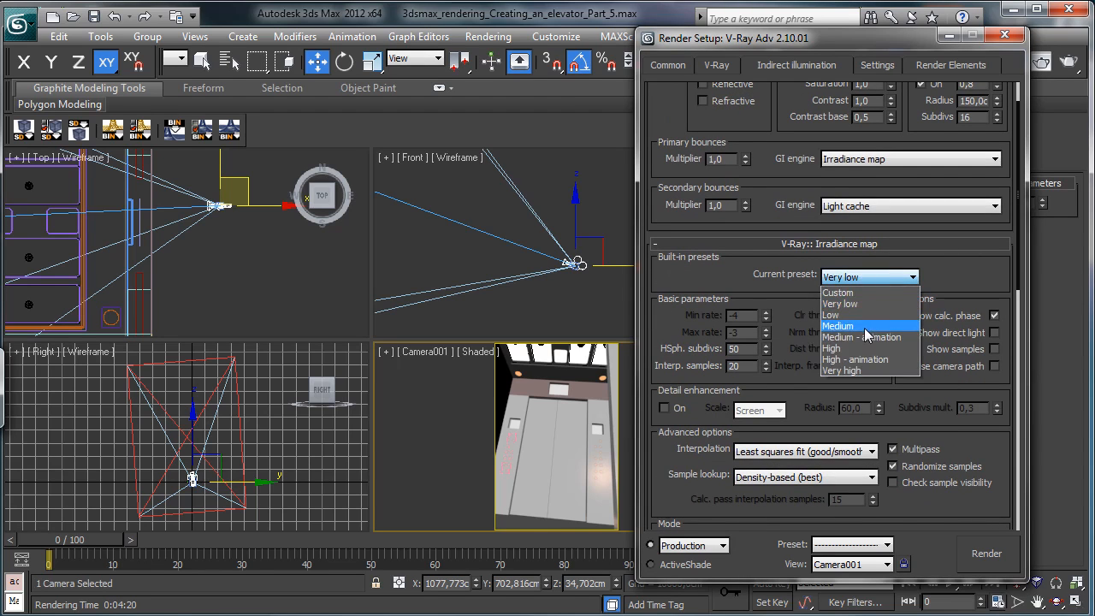
left_click(866, 327)
scroll(818, 174, "up", 2)
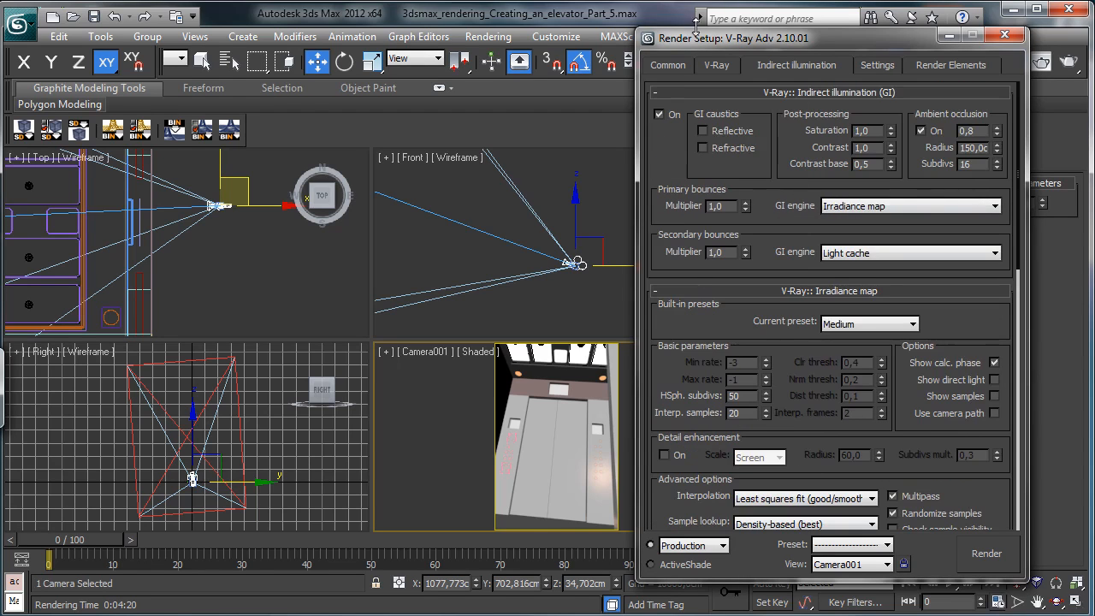
Step: Set the Adaptive DMC image sampler to minimum 4 and maximum 16 subdivs
left_click(721, 66)
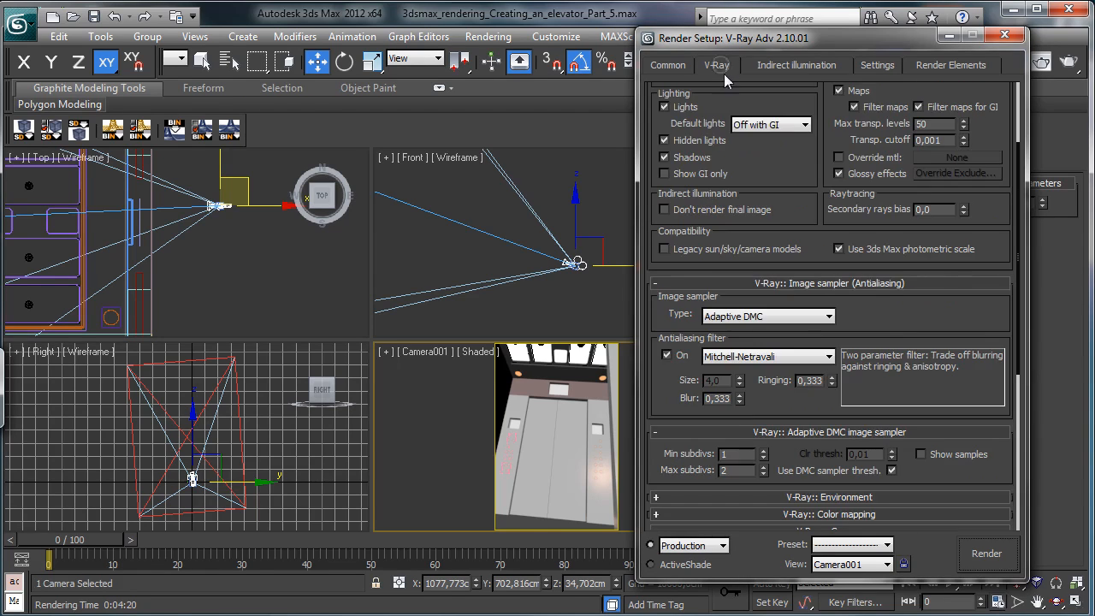
left_click(763, 451)
type("16")
Step: Test-render only the upper-left region of the Camera001 image, and cancel the render partway
left_click(1069, 61)
left_click(245, 82)
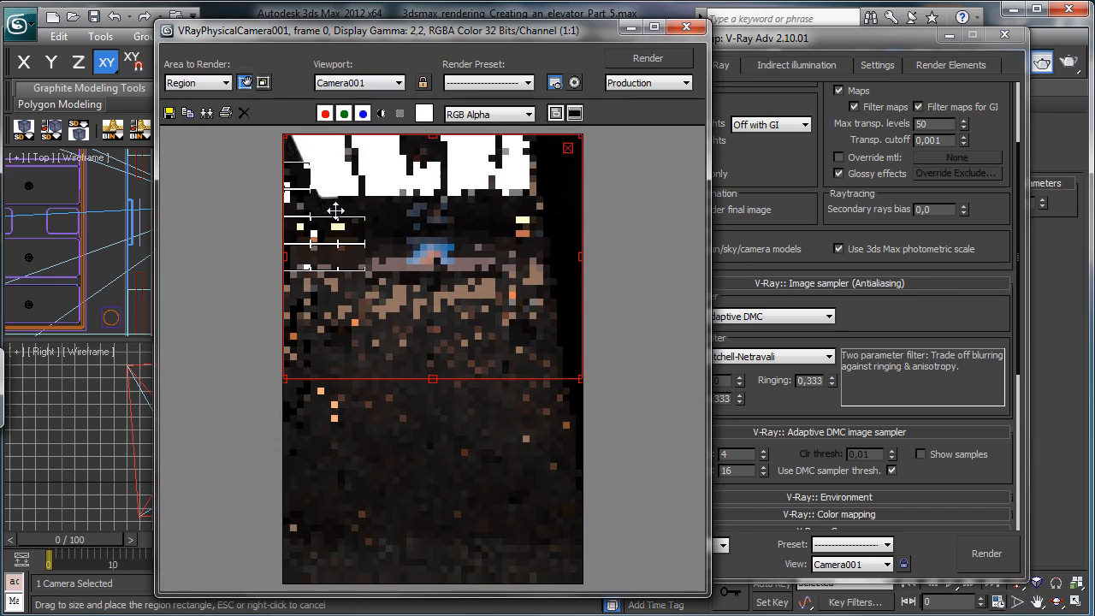
left_click_drag(582, 379, 375, 322)
left_click(244, 81)
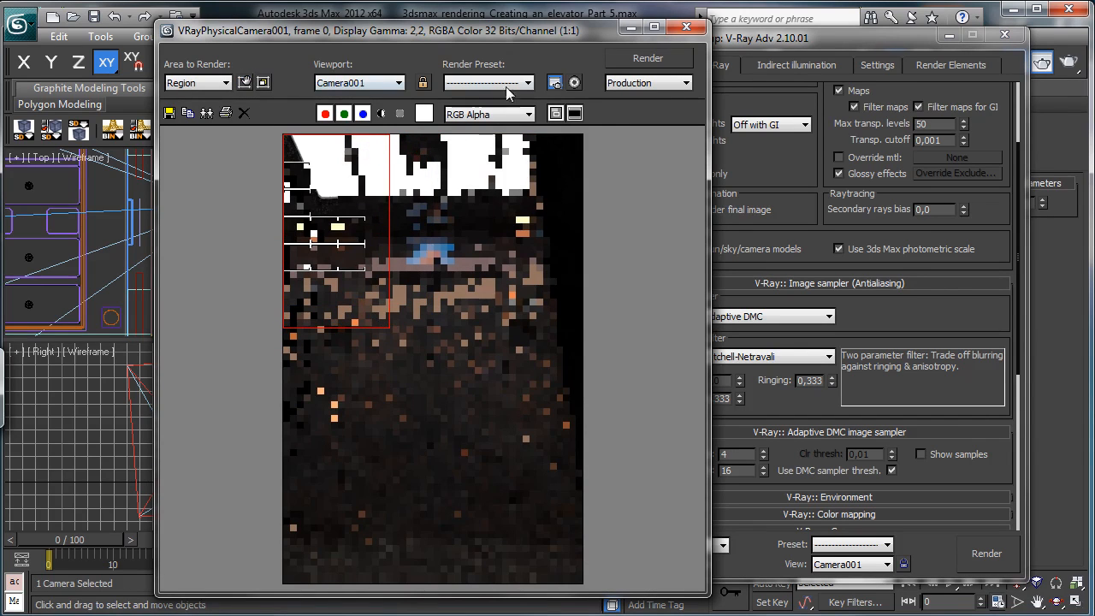
left_click(644, 58)
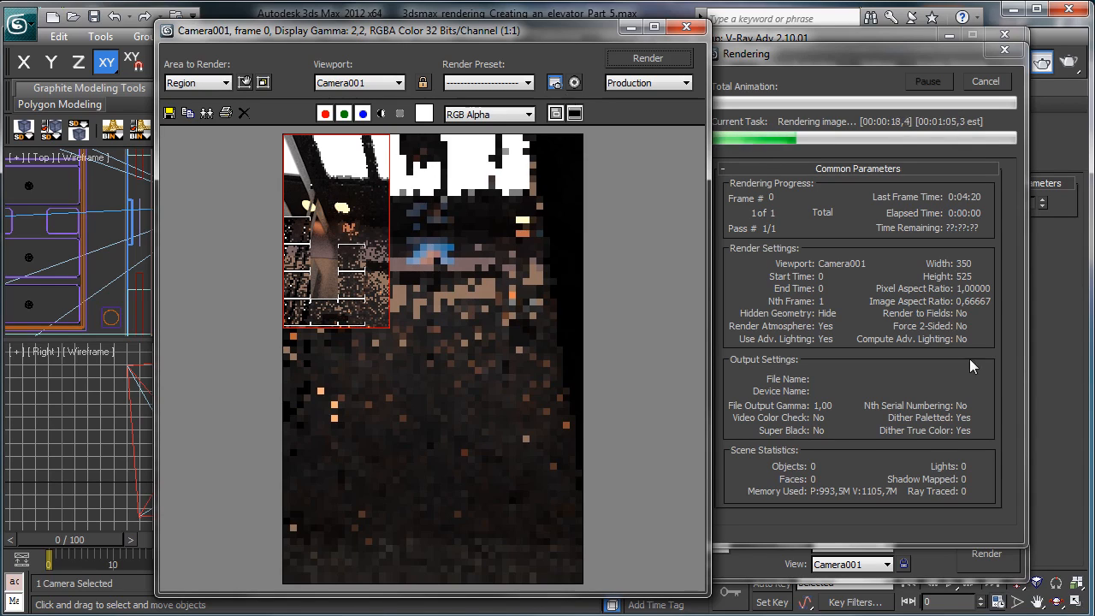
left_click(984, 81)
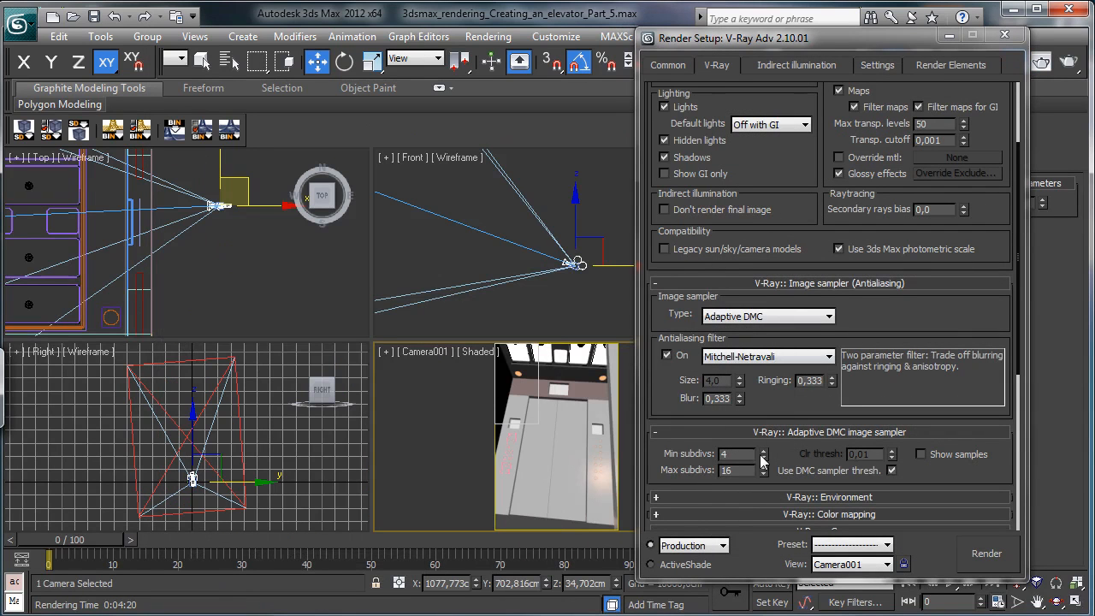
Step: Set the Adaptive DMC image sampler to minimum 2 and maximum 8 subdivs, and turn on depth of field in the render settings
left_click_drag(764, 459, 658, 445)
type("8")
key("Return")
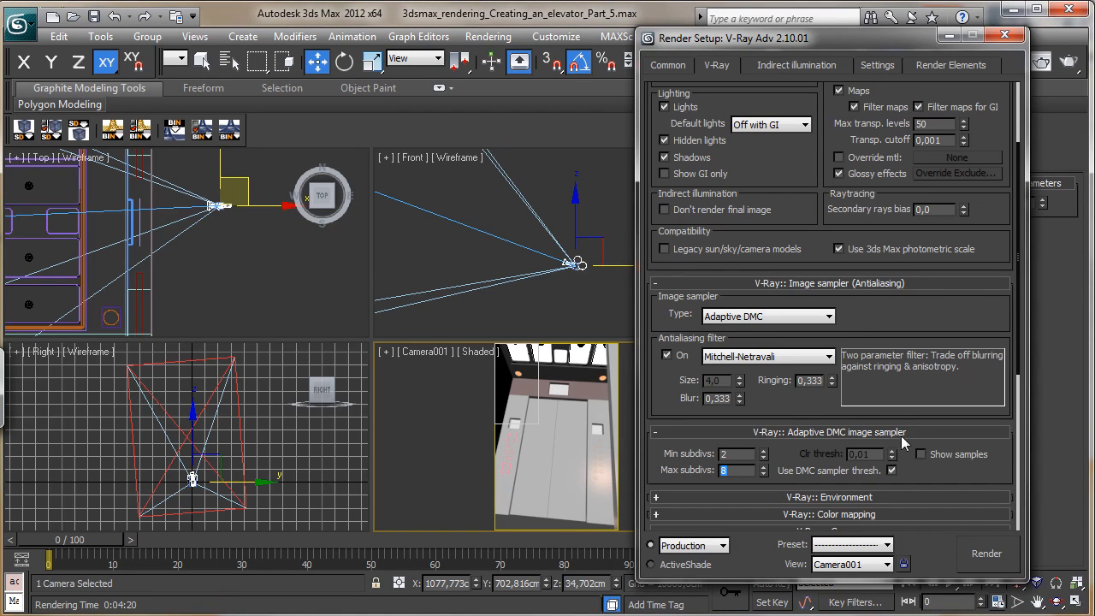
scroll(902, 318, "down", 5)
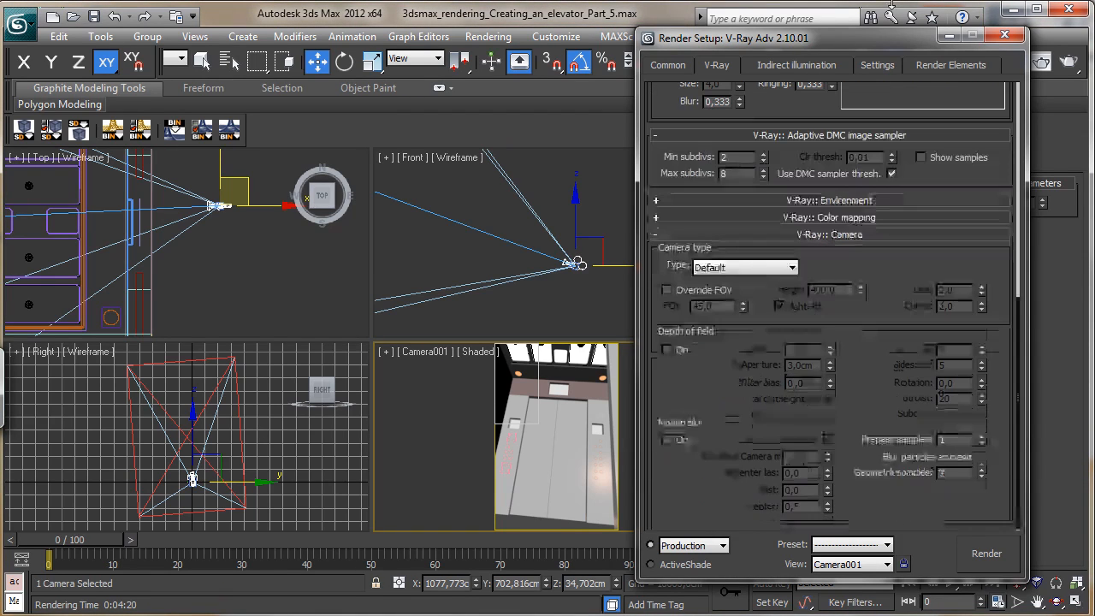
left_click(668, 350)
Step: Set the area to render back to View and minimize the rendered frame window
left_click(668, 65)
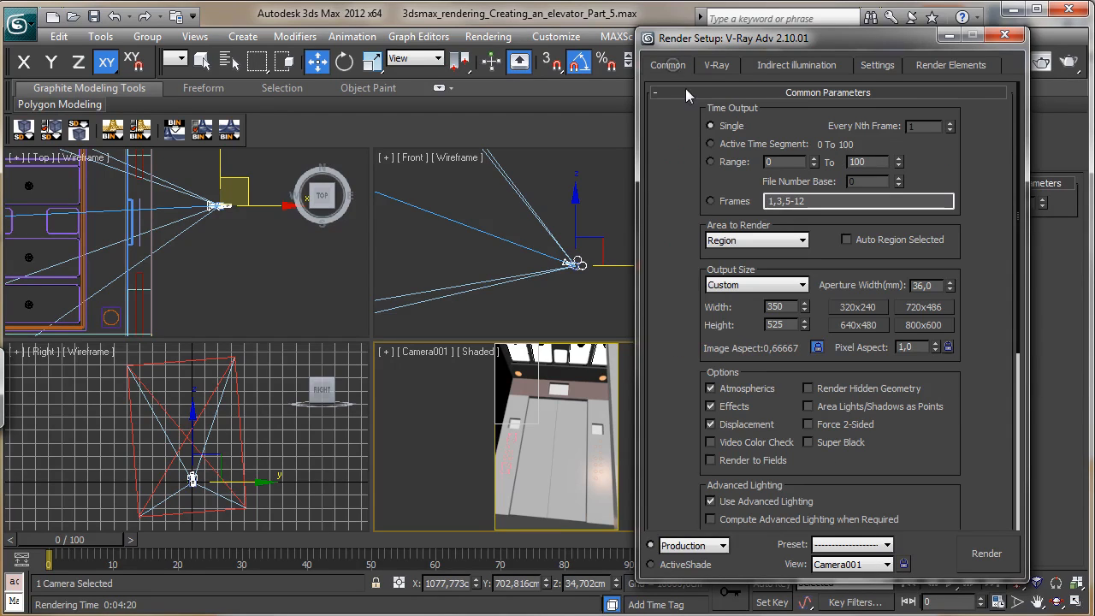
left_click(1041, 62)
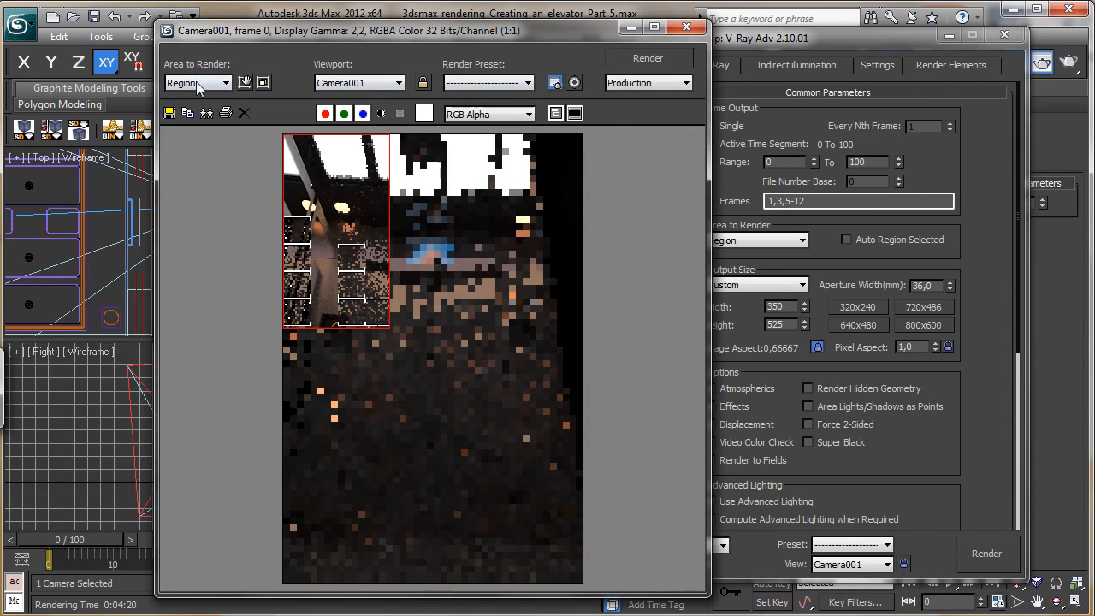
left_click(198, 83)
left_click(193, 96)
left_click(629, 28)
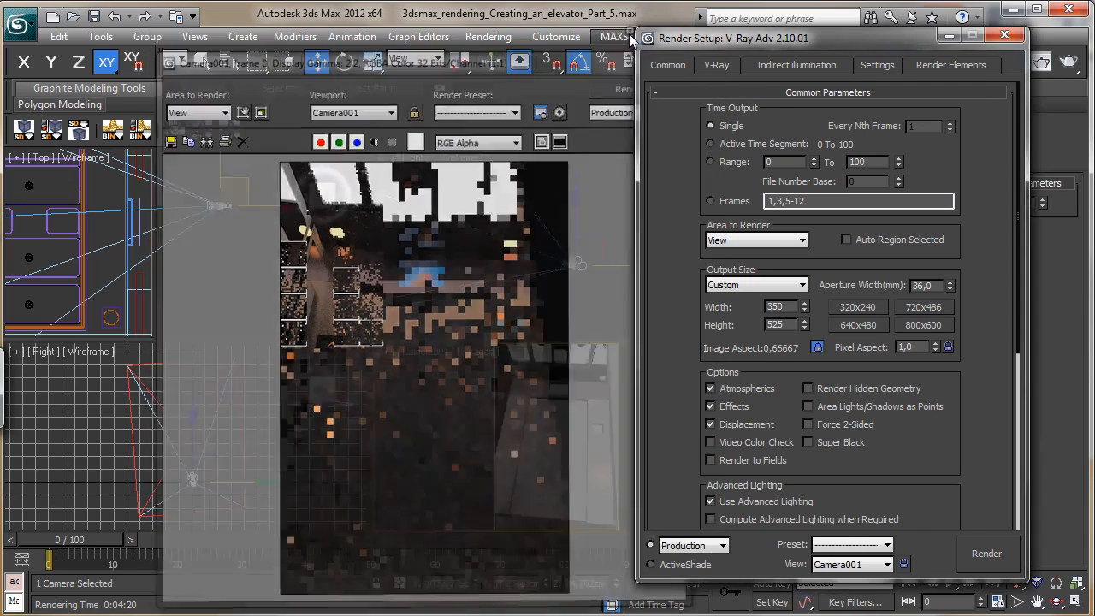